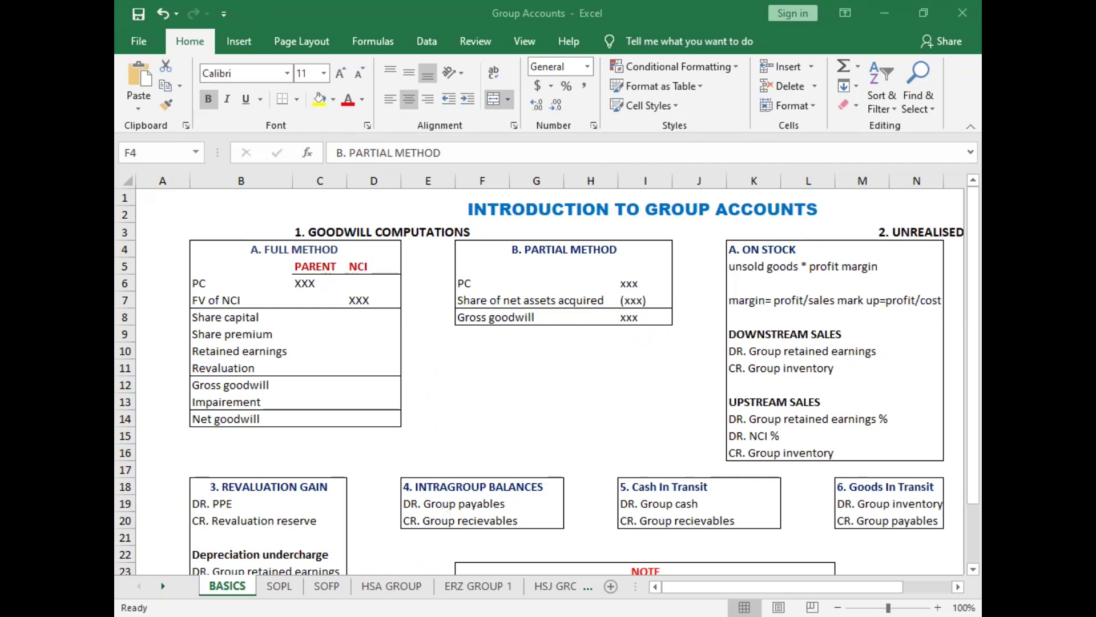
Step: Review the HSA GROUP question sheet and the goodwill, unrealised profit and adjustment notes on the BASICS sheet
{"action": "left_click", "coordinate": [391, 585]}
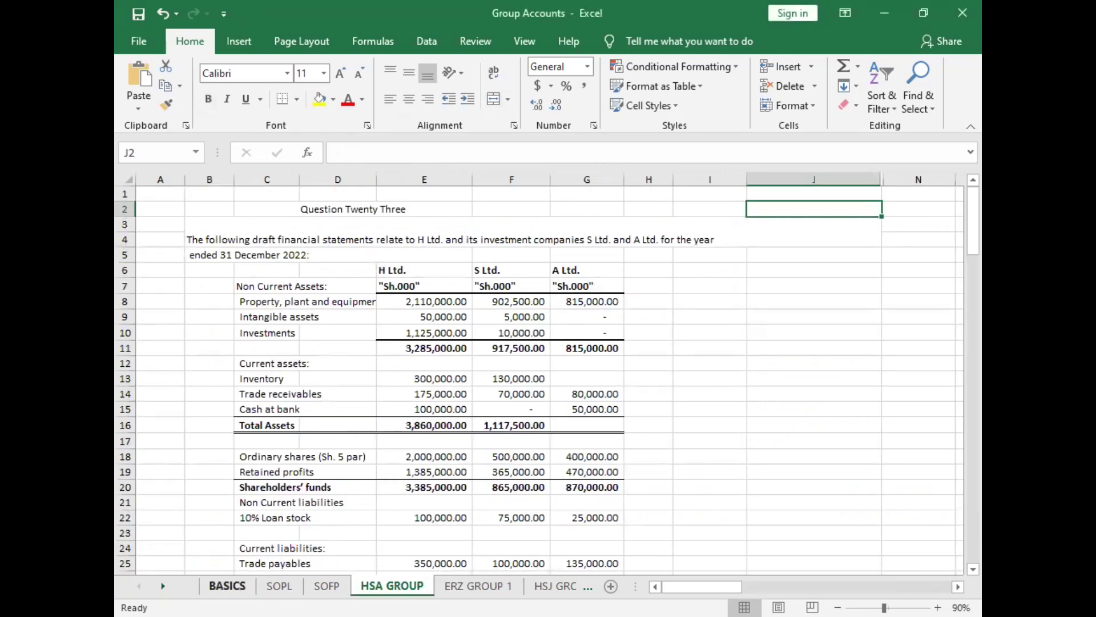
{"action": "left_click", "coordinate": [227, 586]}
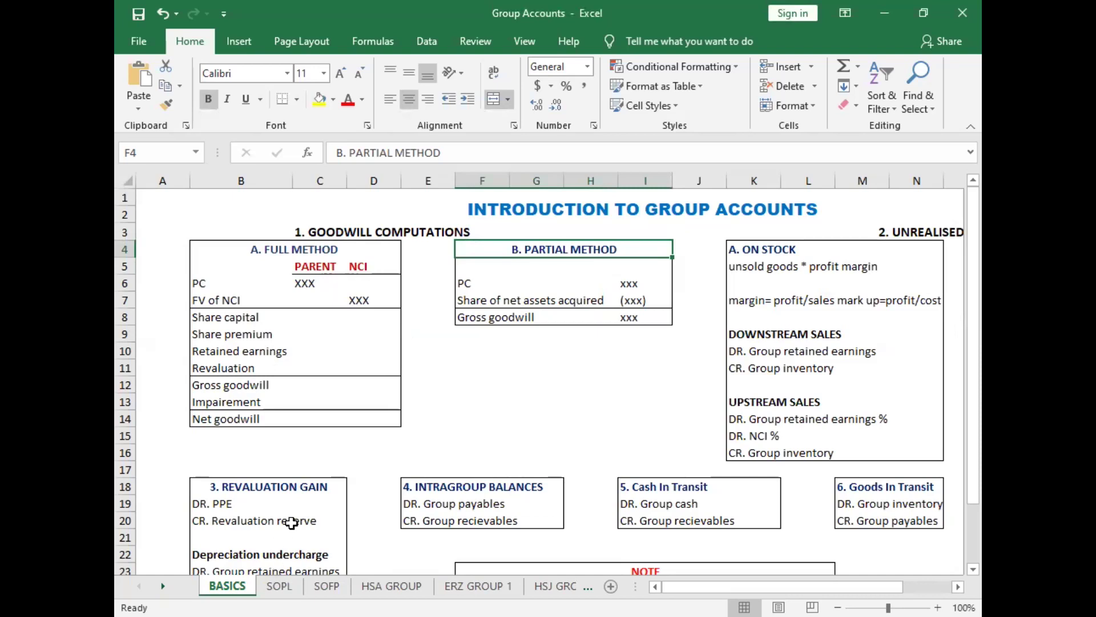
{"action": "left_click_drag", "start_coordinate": [879, 586], "coordinate": [958, 582]}
{"action": "scroll", "coordinate": [958, 583], "scroll_direction": "down", "scroll_amount": 1}
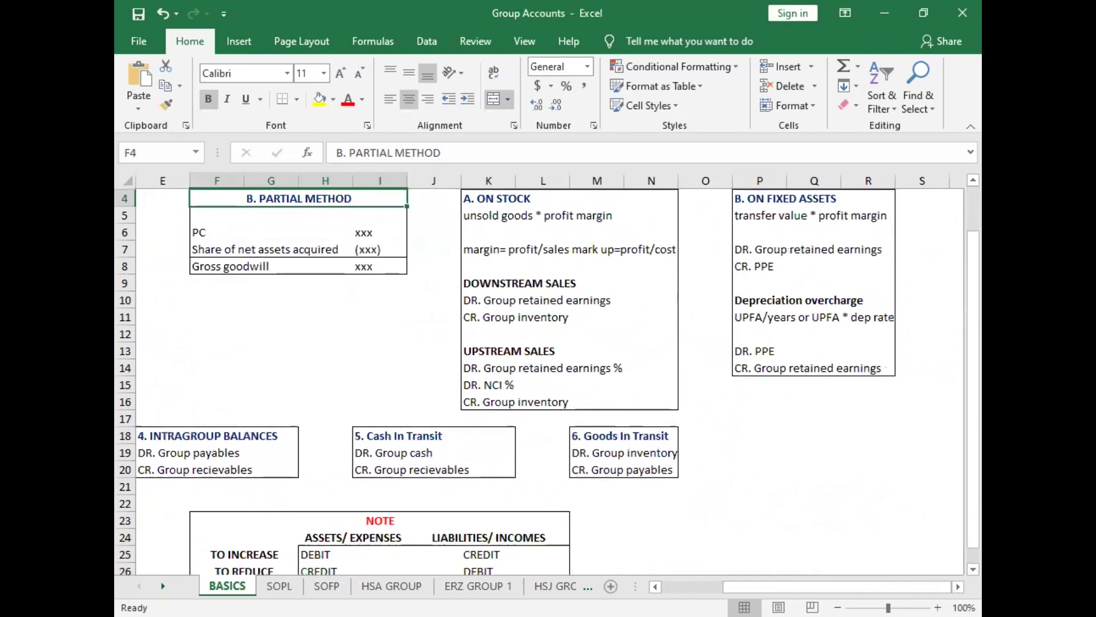
{"action": "scroll", "coordinate": [542, 371], "scroll_direction": "left", "scroll_amount": 3}
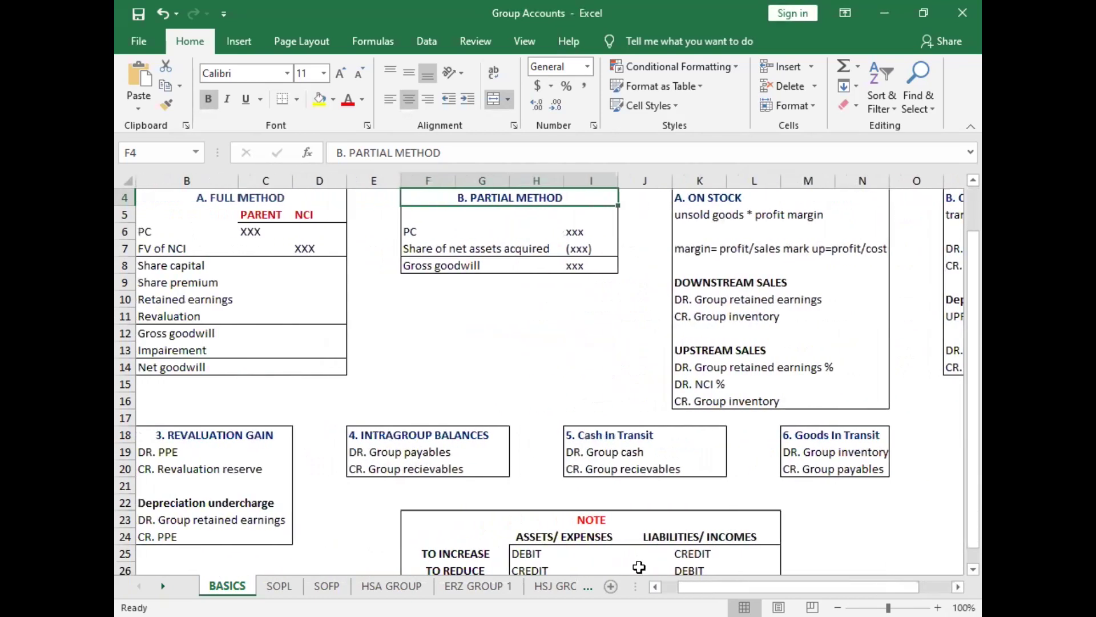
{"action": "scroll", "coordinate": [542, 371], "scroll_direction": "up", "scroll_amount": 1}
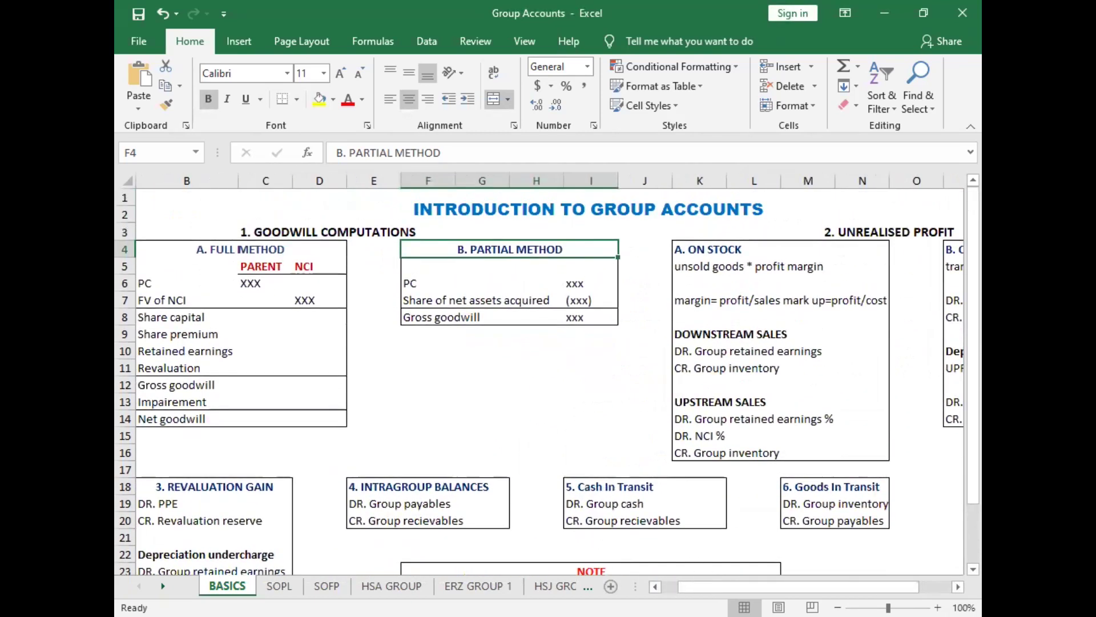
{"action": "scroll", "coordinate": [548, 372], "scroll_direction": "left", "scroll_amount": 1}
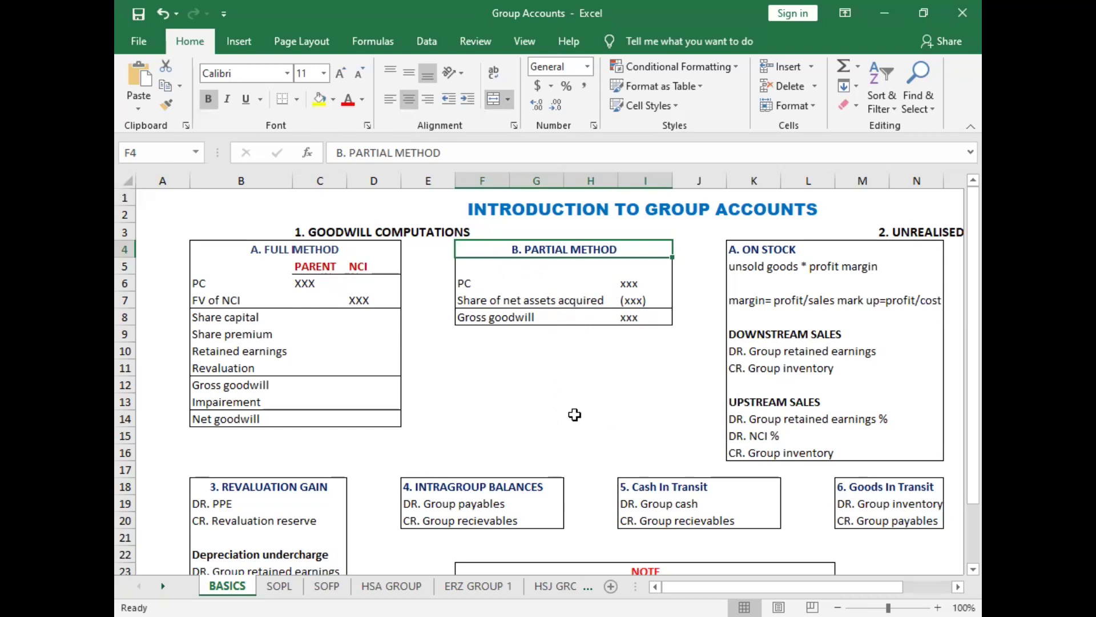
{"action": "scroll", "coordinate": [782, 586], "scroll_direction": "right", "scroll_amount": 5}
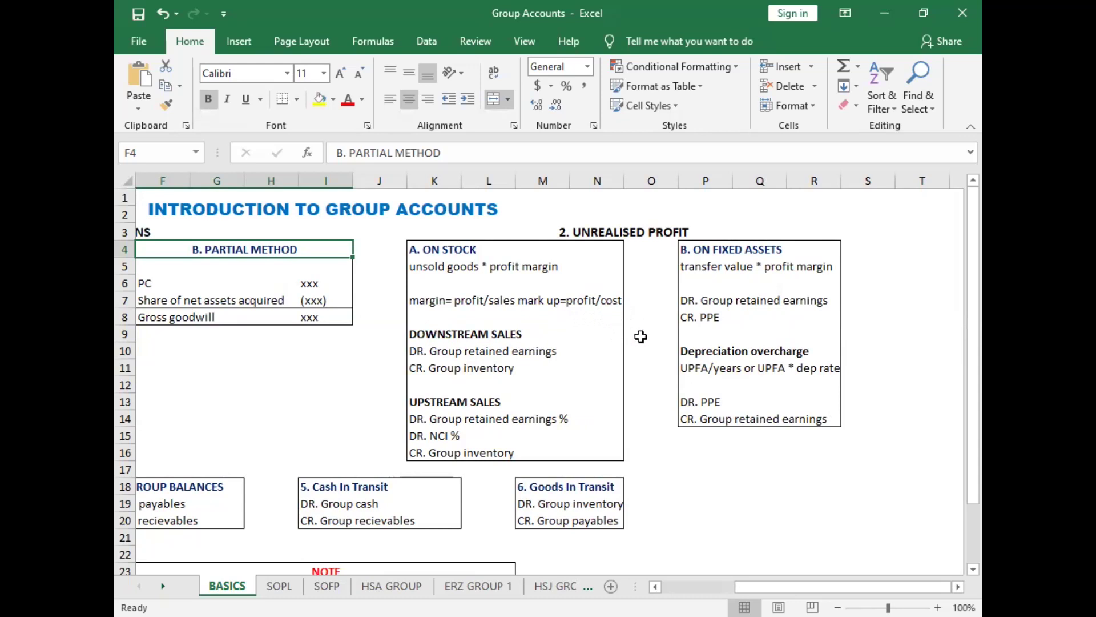
Step: Enter 1/2 in cell O7 beside the margin and mark-up formulas and set the cell's format to Number
{"action": "left_click", "coordinate": [645, 301]}
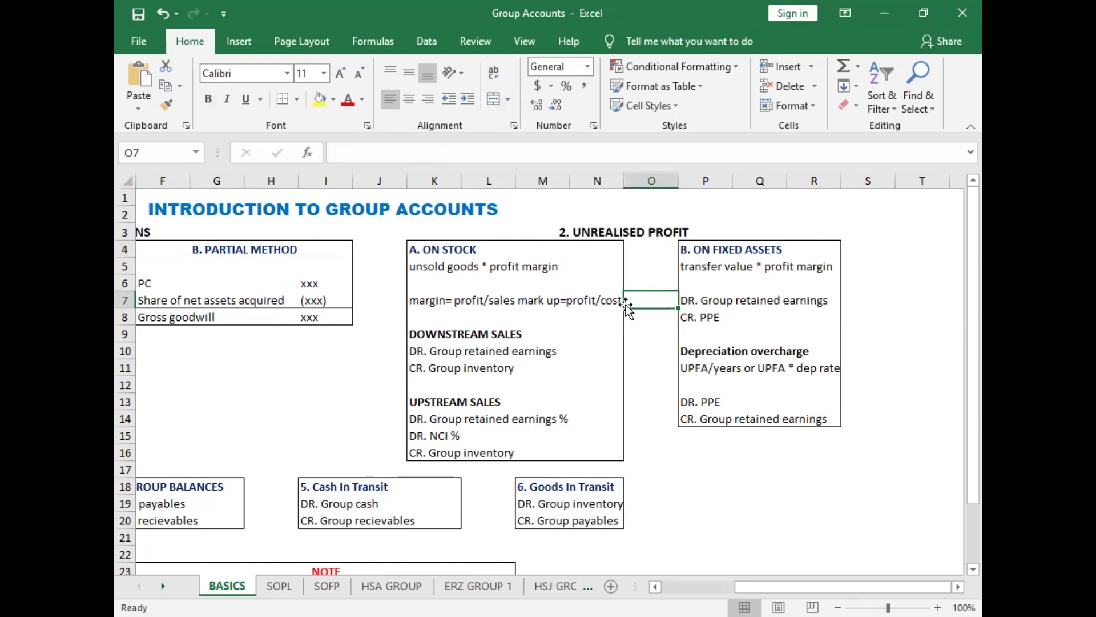
{"action": "type", "text": "1"}
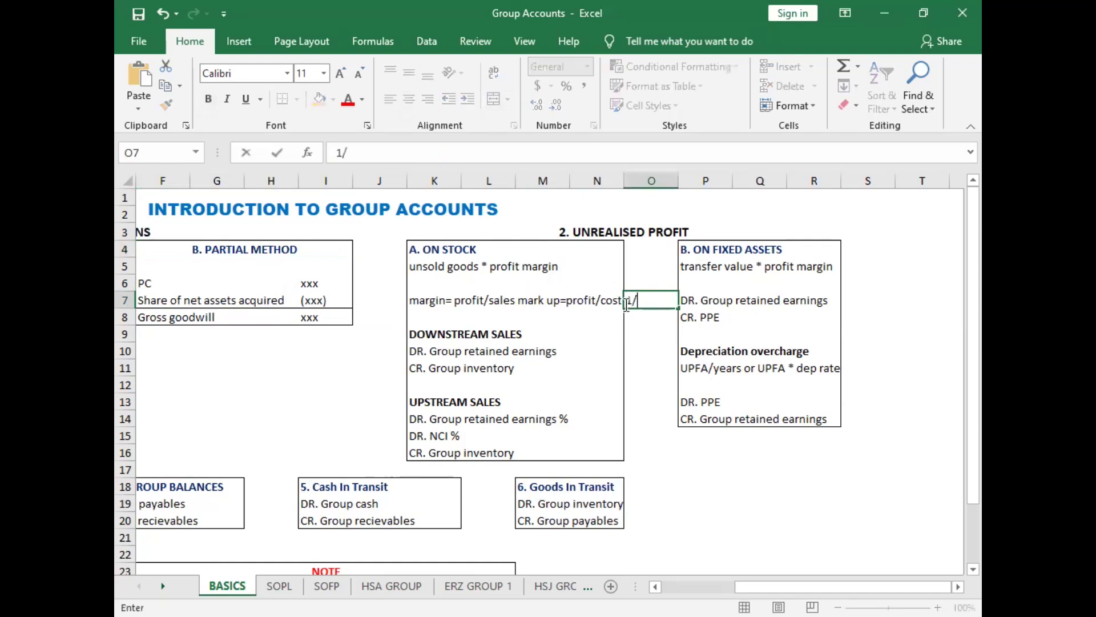
{"action": "type", "text": "/2"}
{"action": "key", "text": "Return"}
{"action": "left_click", "coordinate": [651, 298]}
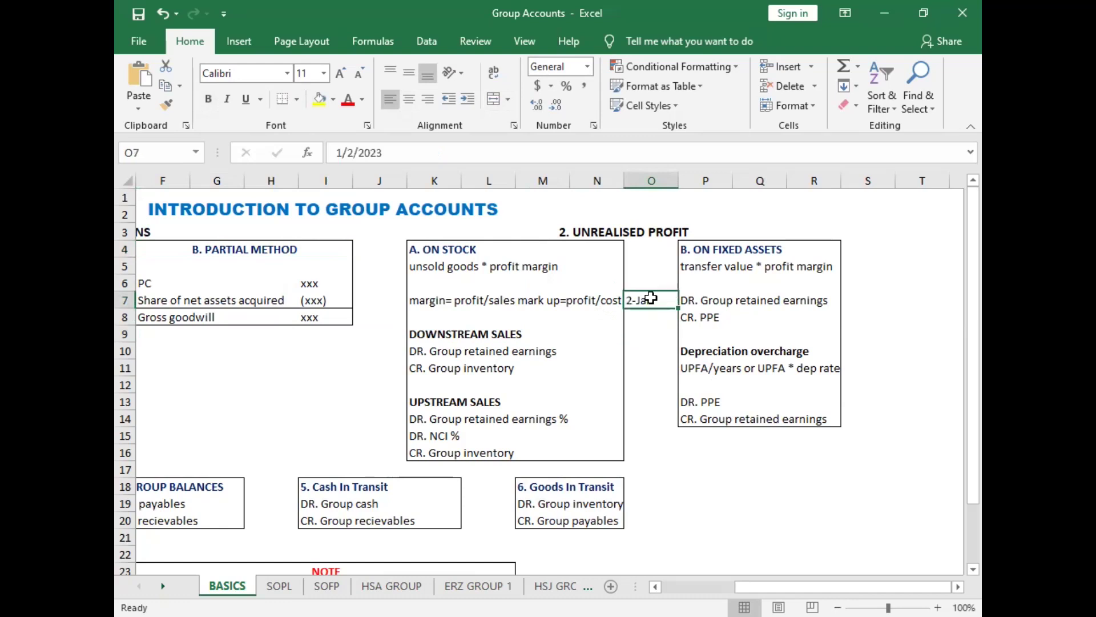
{"action": "left_click", "coordinate": [588, 66]}
{"action": "left_click", "coordinate": [593, 138]}
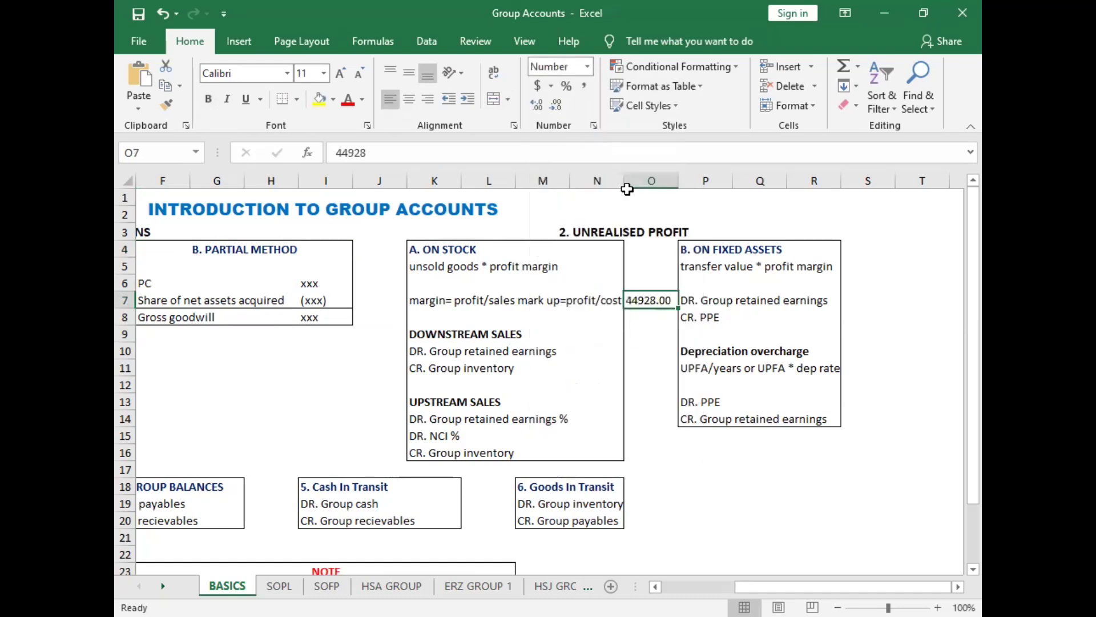
Step: Re-enter 1/2 in cell O7 and apply the percentage format to it
{"action": "key", "text": "BackSpace"}
{"action": "type", "text": "1/2"}
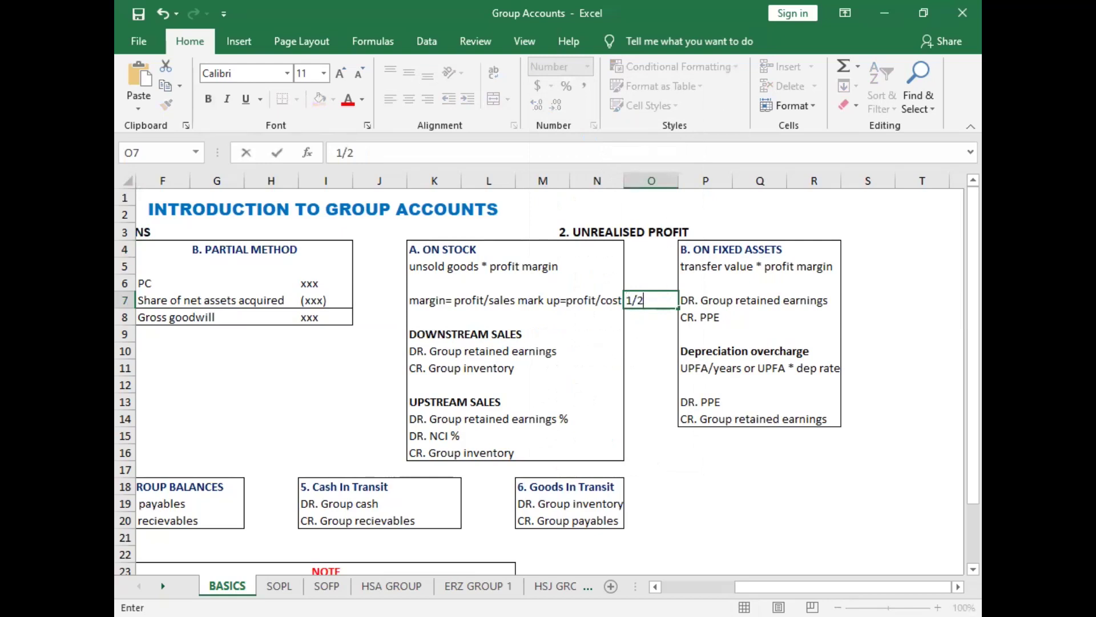
{"action": "key", "text": "Return"}
{"action": "left_click", "coordinate": [647, 296]}
{"action": "left_click", "coordinate": [561, 83]}
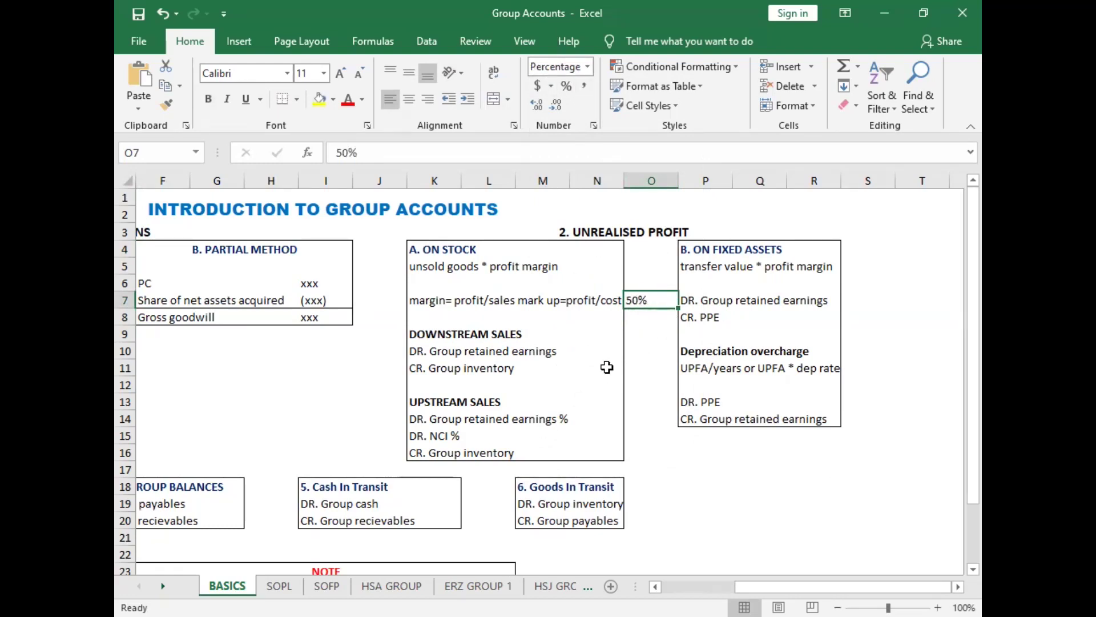
Step: Enter the formula =1/3 in cell O8 and format it as a percentage with two decimal places
{"action": "left_click", "coordinate": [637, 314]}
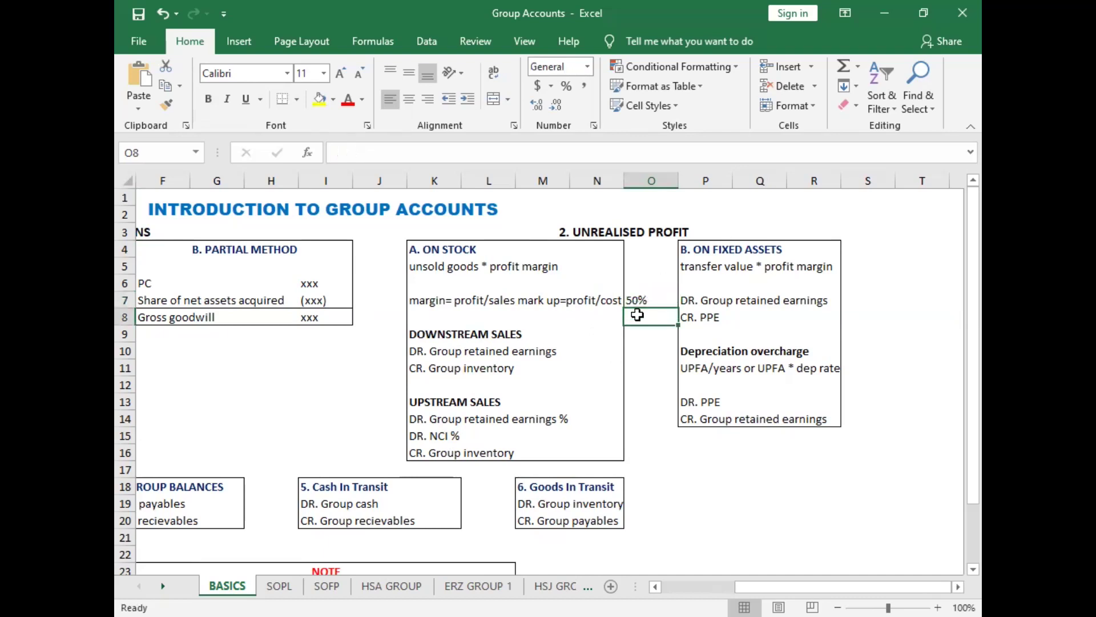
{"action": "type", "text": "=1/3"}
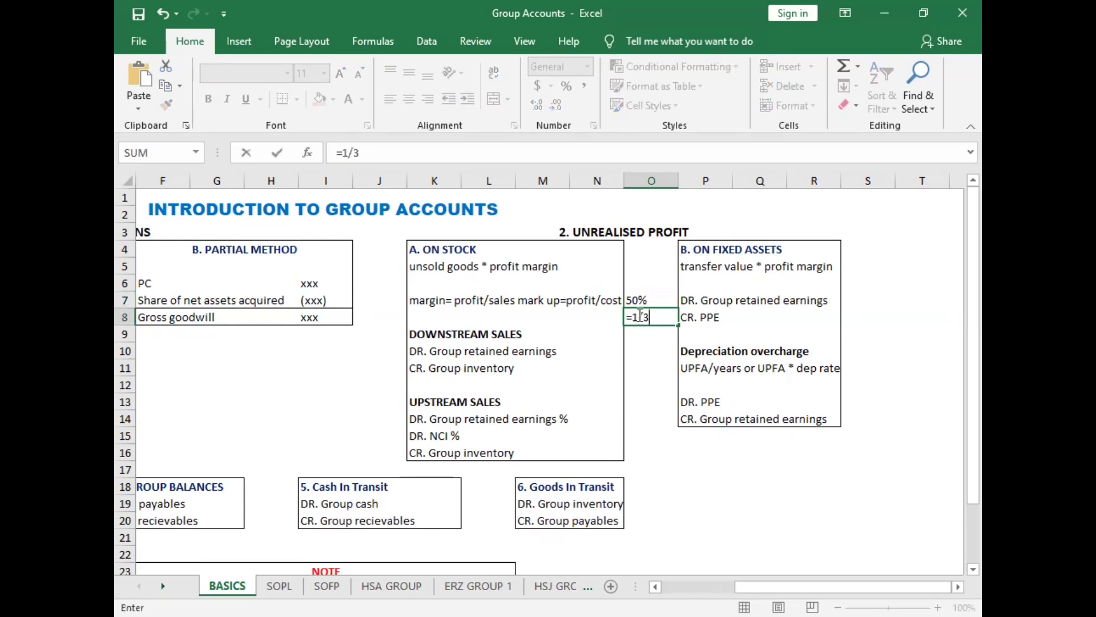
{"action": "key", "text": "Return"}
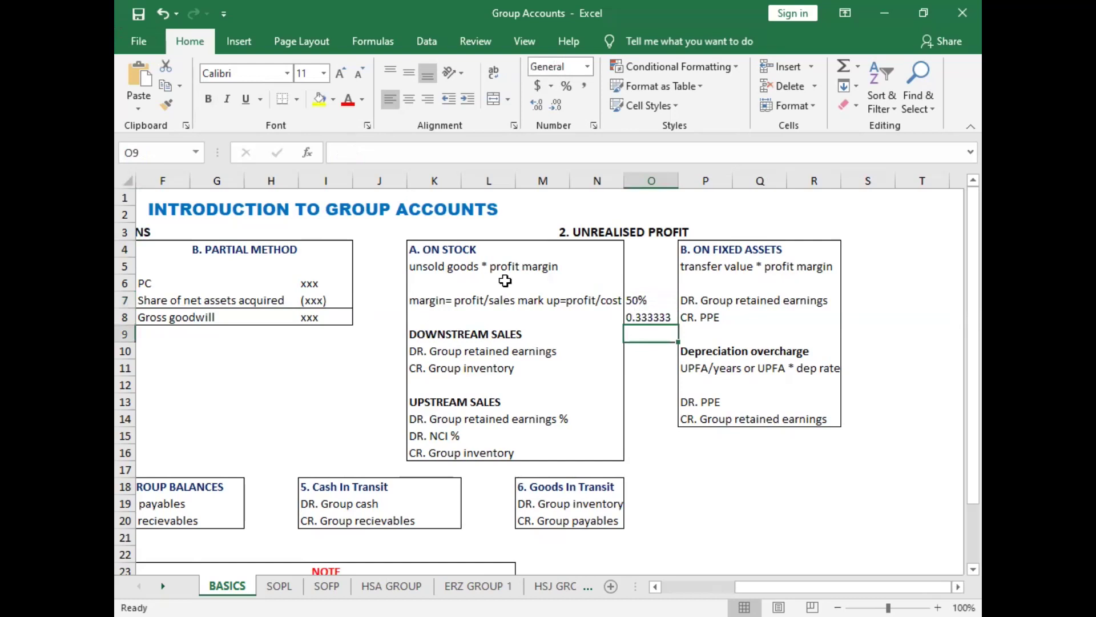
{"action": "left_click", "coordinate": [649, 315]}
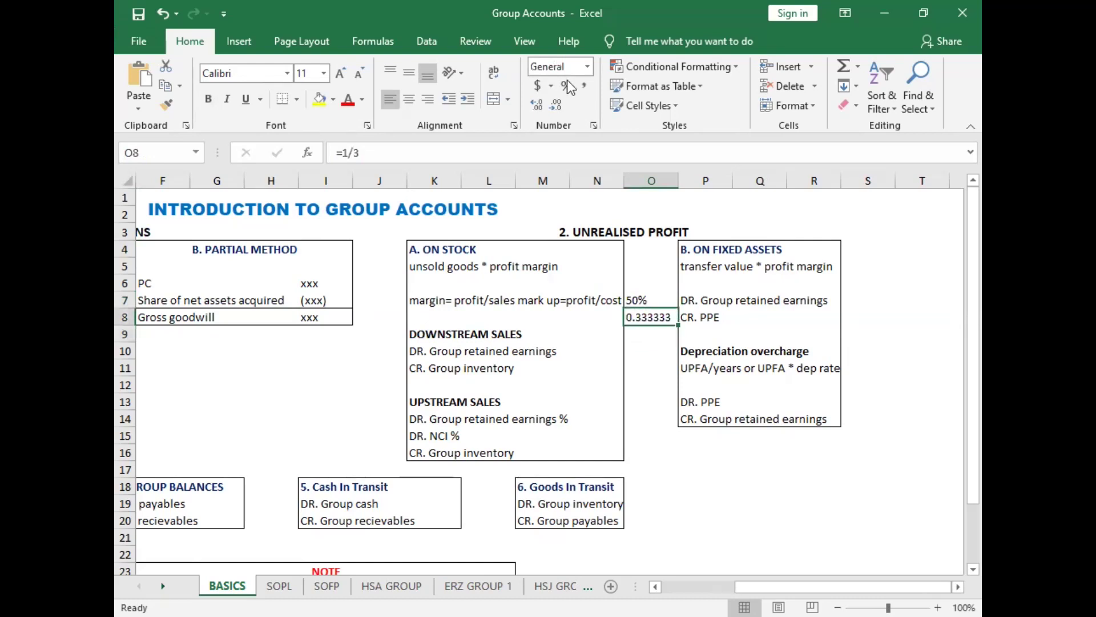
{"action": "key", "text": "ctrl+shift+5"}
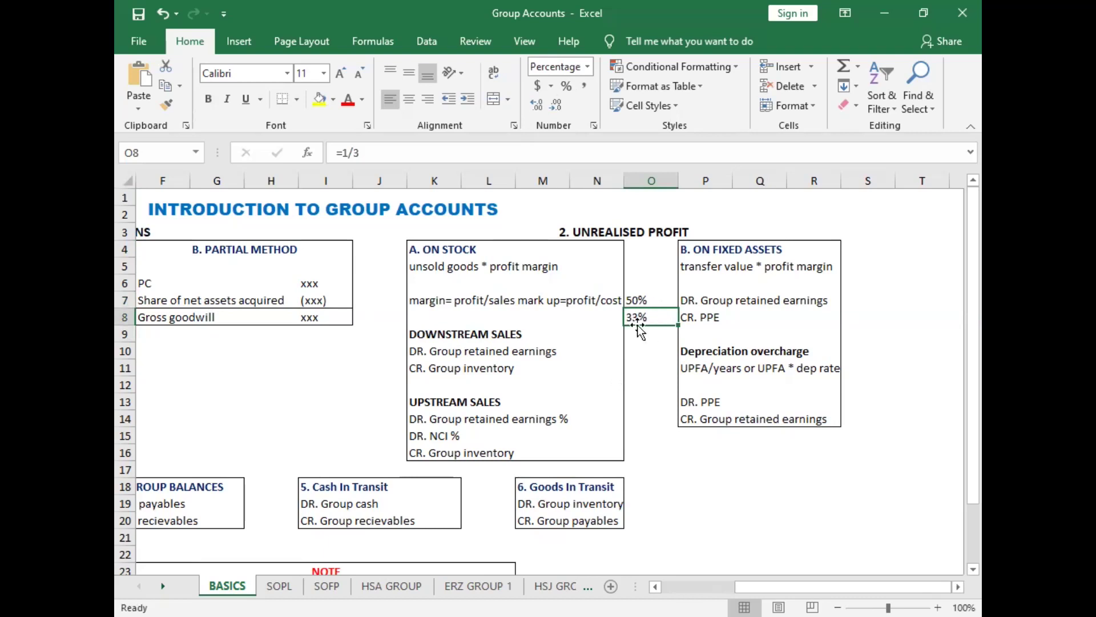
{"action": "left_click", "coordinate": [539, 105]}
{"action": "left_click", "coordinate": [557, 104]}
{"action": "left_click", "coordinate": [656, 385]}
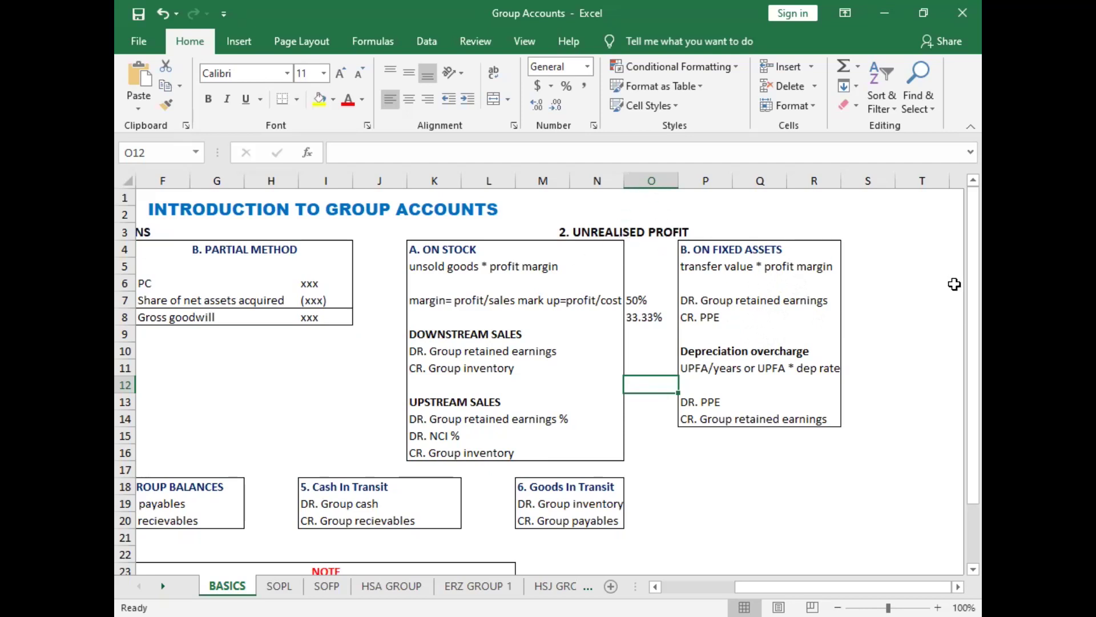
Step: Add the label UPFA in cell S4 beside the fixed assets box and UPS in cell O4 beside the stock box
{"action": "left_click", "coordinate": [856, 252]}
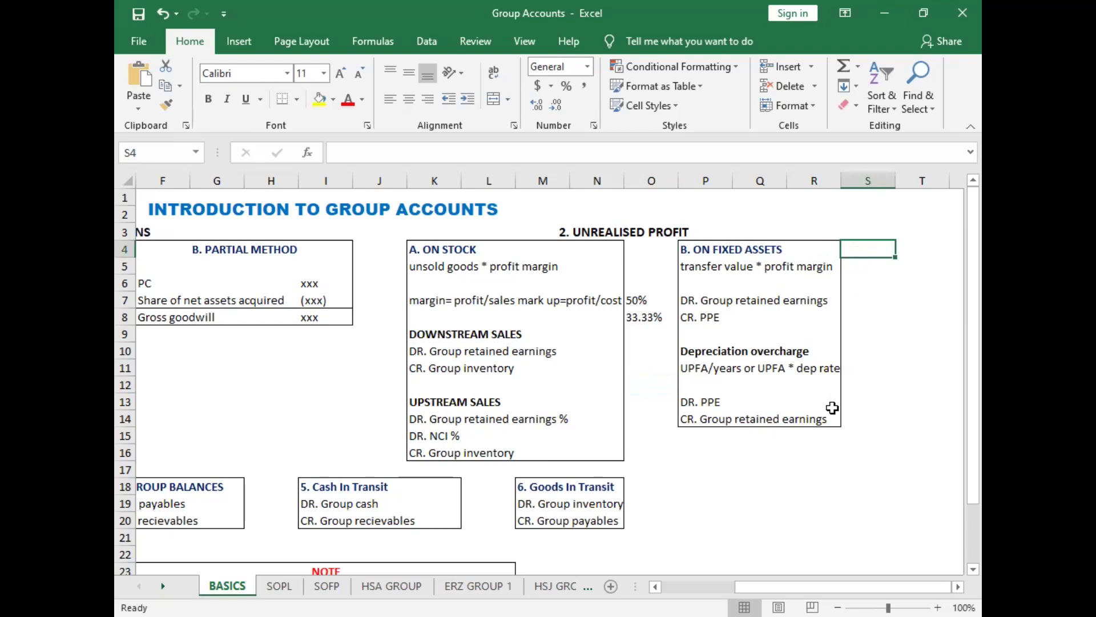
{"action": "type", "text": "UPFA"}
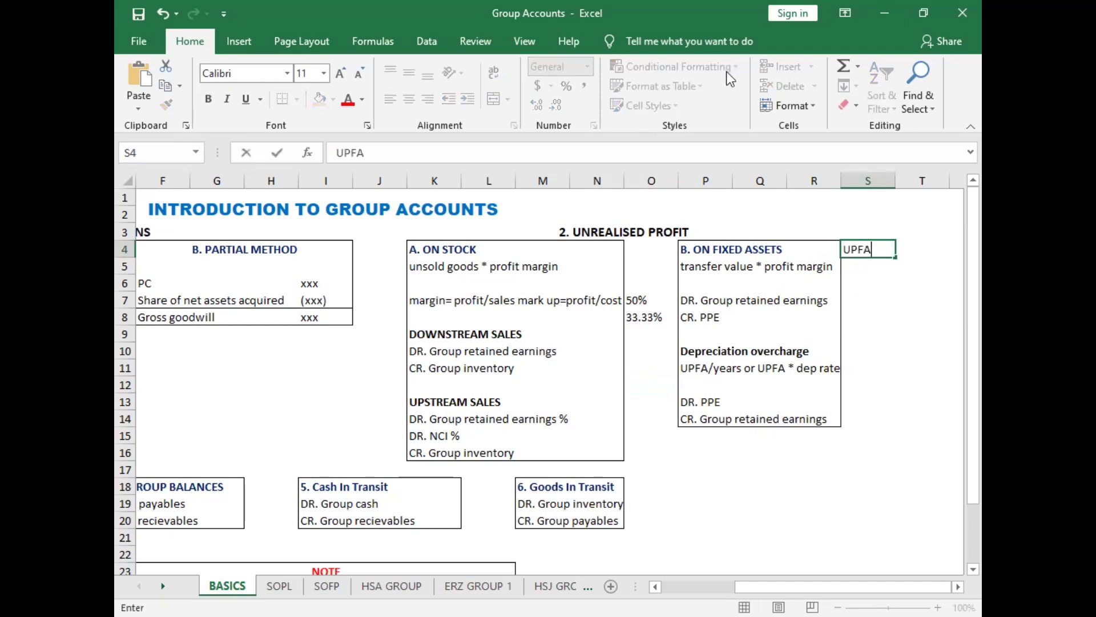
{"action": "left_click", "coordinate": [880, 301]}
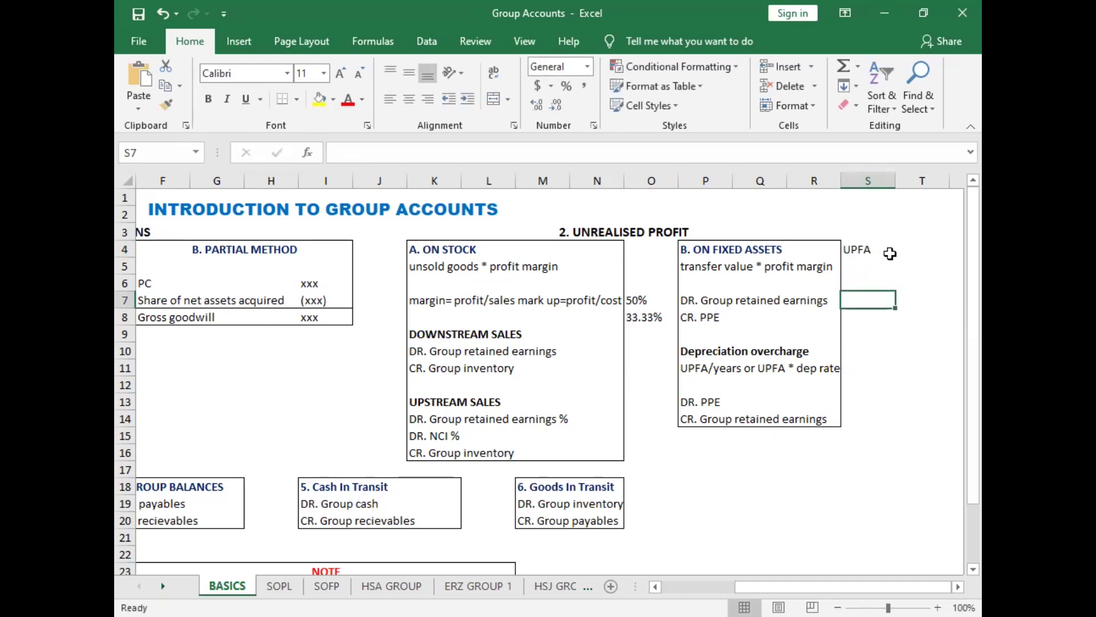
{"action": "left_click", "coordinate": [645, 252]}
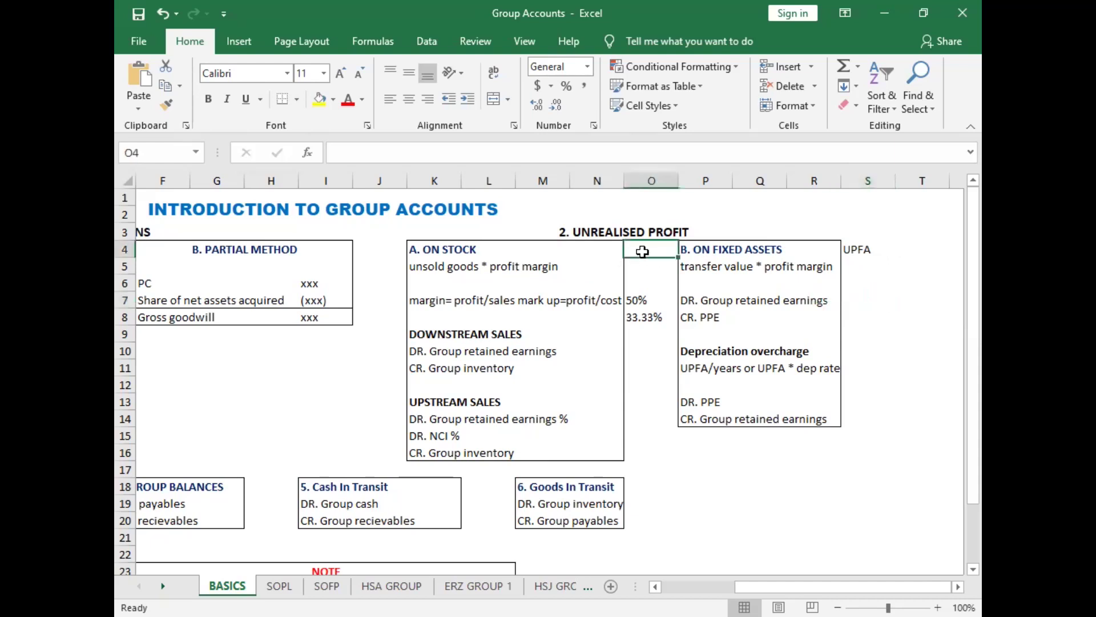
{"action": "type", "text": "UPS"}
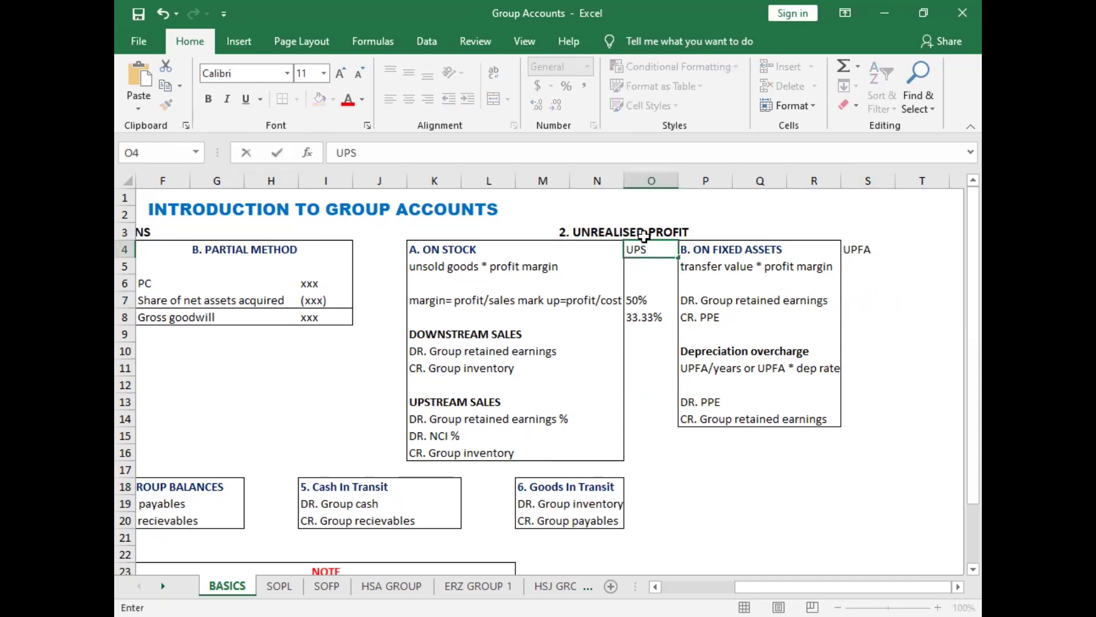
{"action": "left_click", "coordinate": [644, 370]}
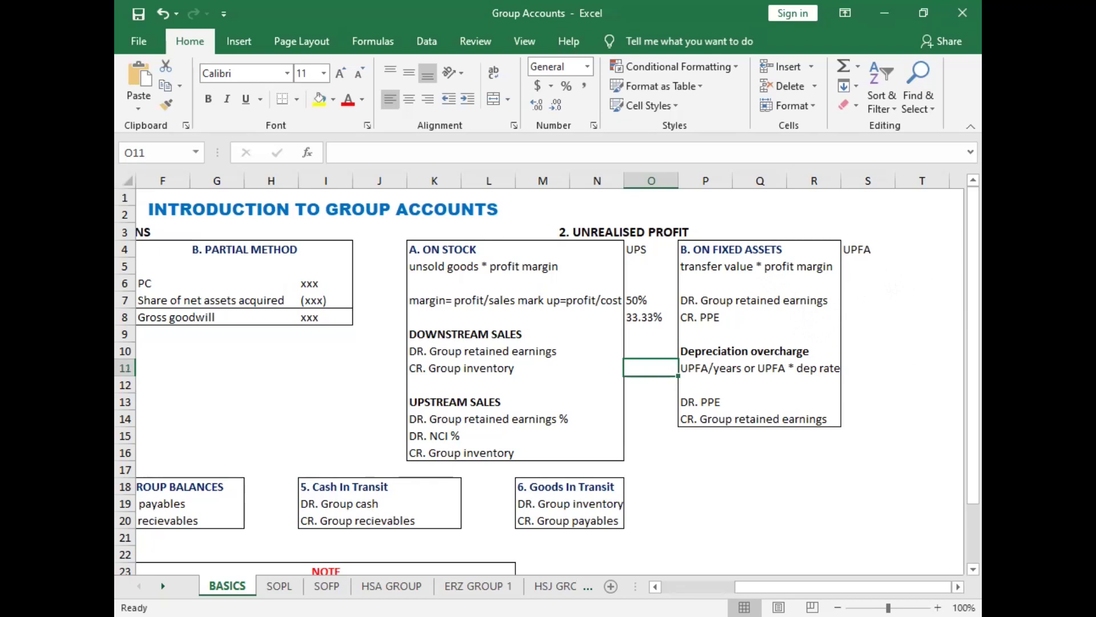
Step: Add the headings Parent in cell T4 and Sub in cell U4, following the UPFA label
{"action": "scroll", "coordinate": [703, 379], "scroll_direction": "right", "scroll_amount": 5}
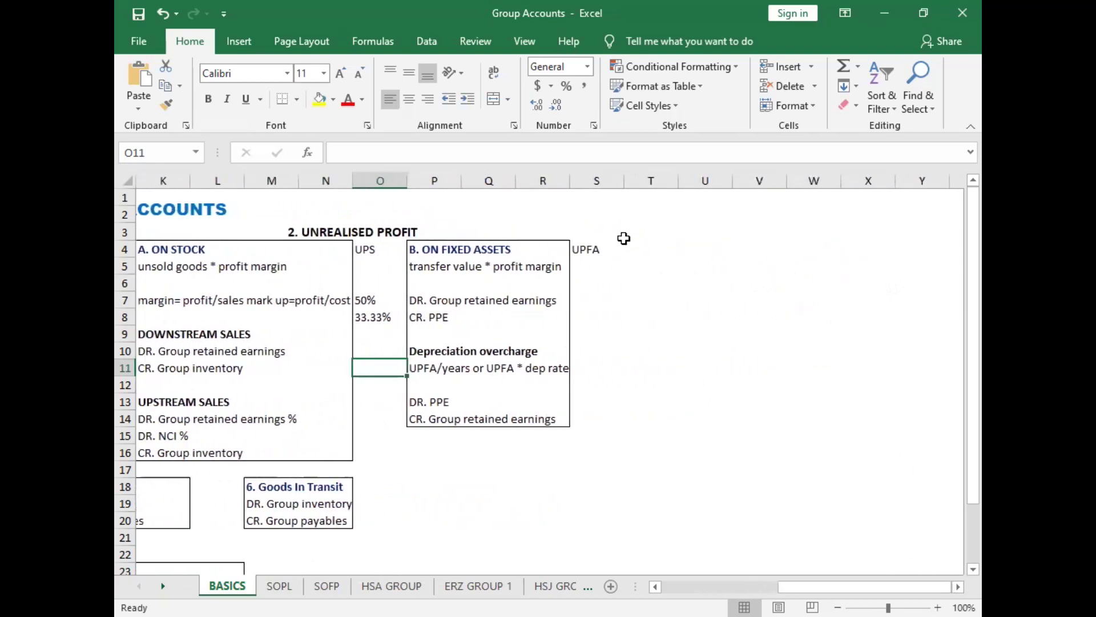
{"action": "left_click", "coordinate": [647, 246]}
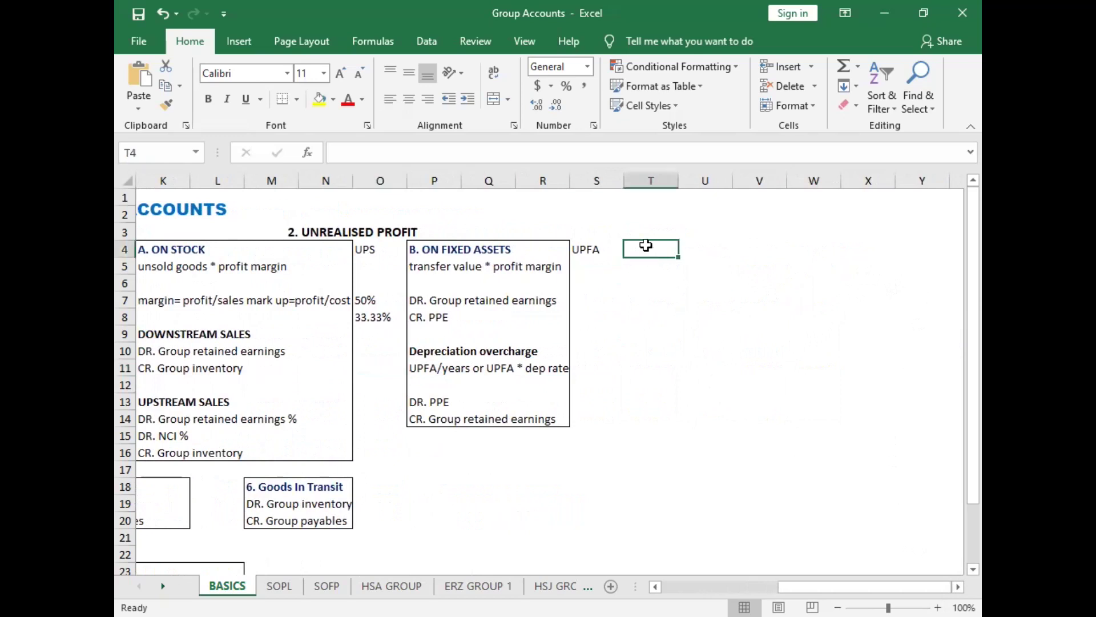
{"action": "type", "text": "PArent"}
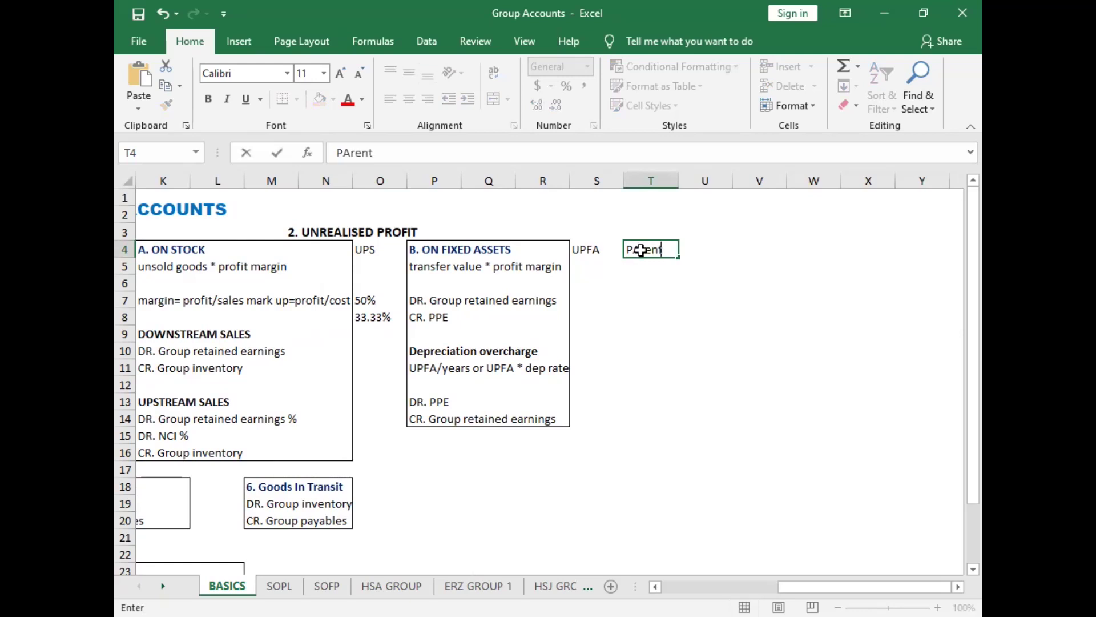
{"action": "key", "text": "Tab"}
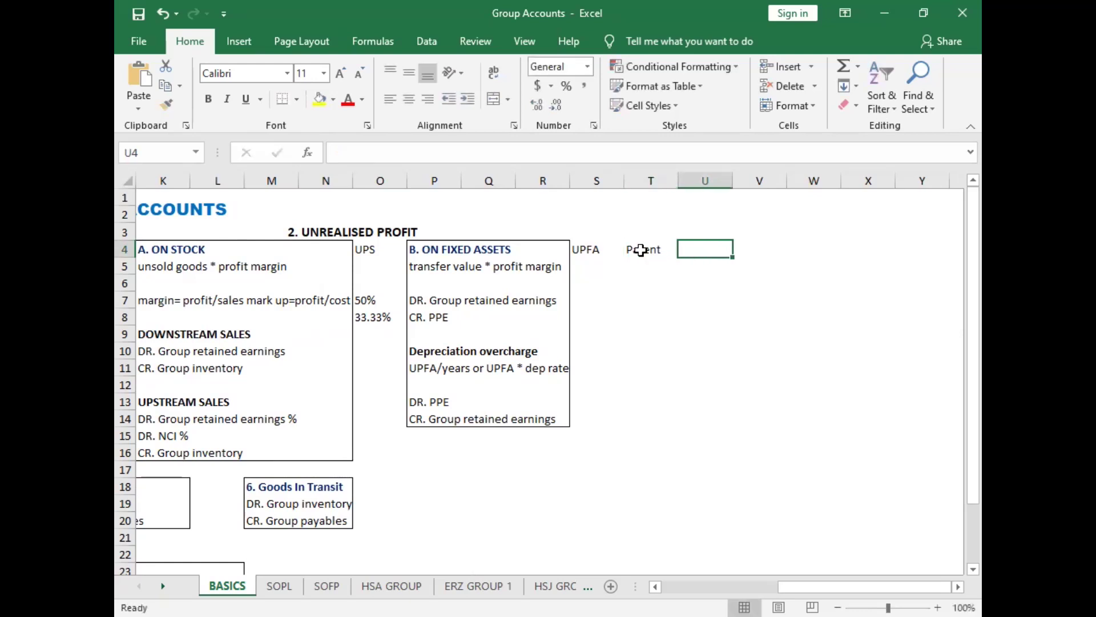
{"action": "type", "text": "Sub"}
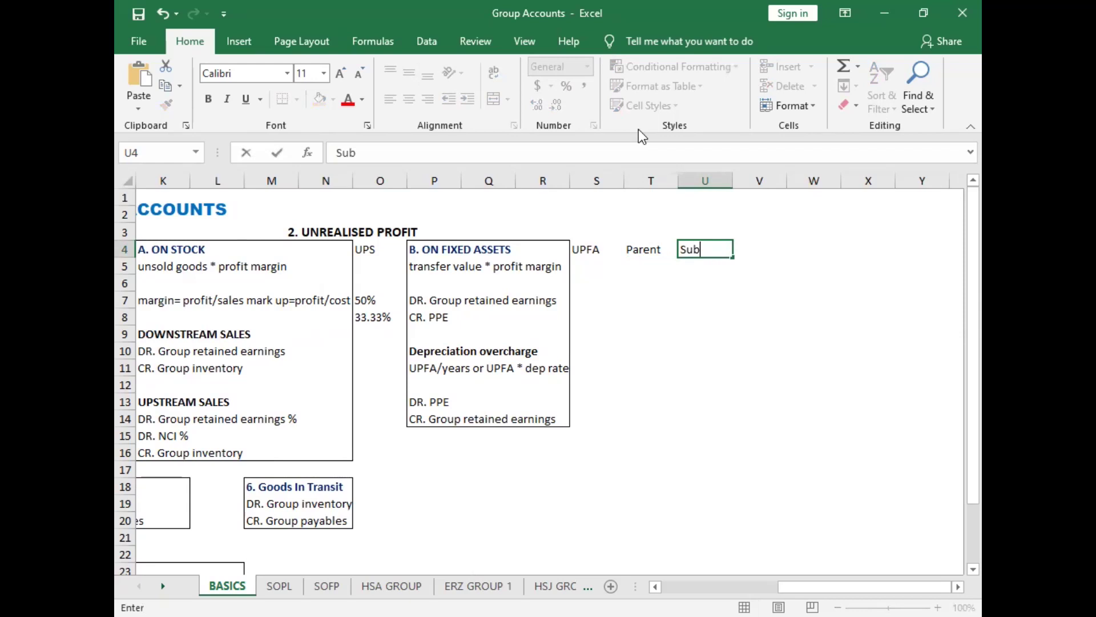
{"action": "left_click", "coordinate": [693, 327]}
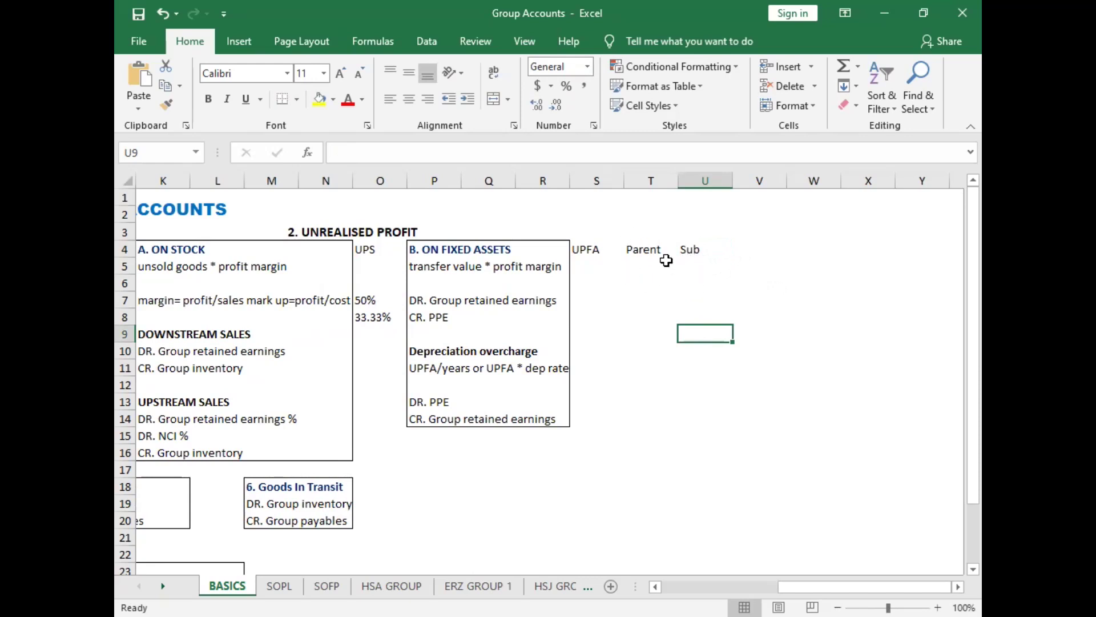
Step: Enter the note "PPE= Parent + sub" in cell V5
{"action": "left_click", "coordinate": [727, 261]}
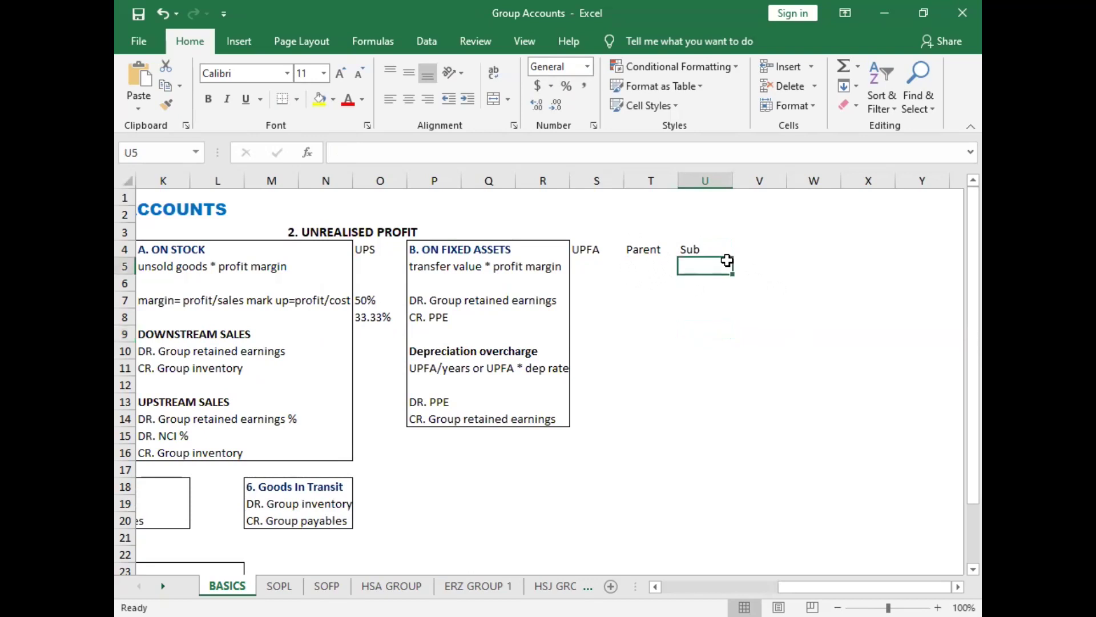
{"action": "left_click", "coordinate": [742, 264]}
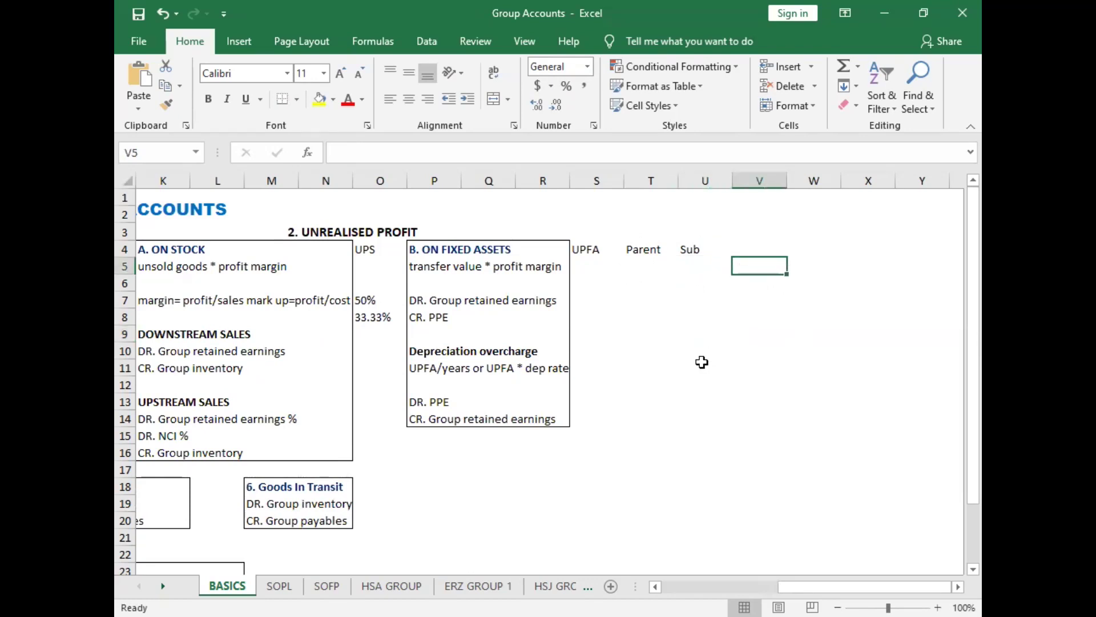
{"action": "type", "text": "PPE= Parent + sub"}
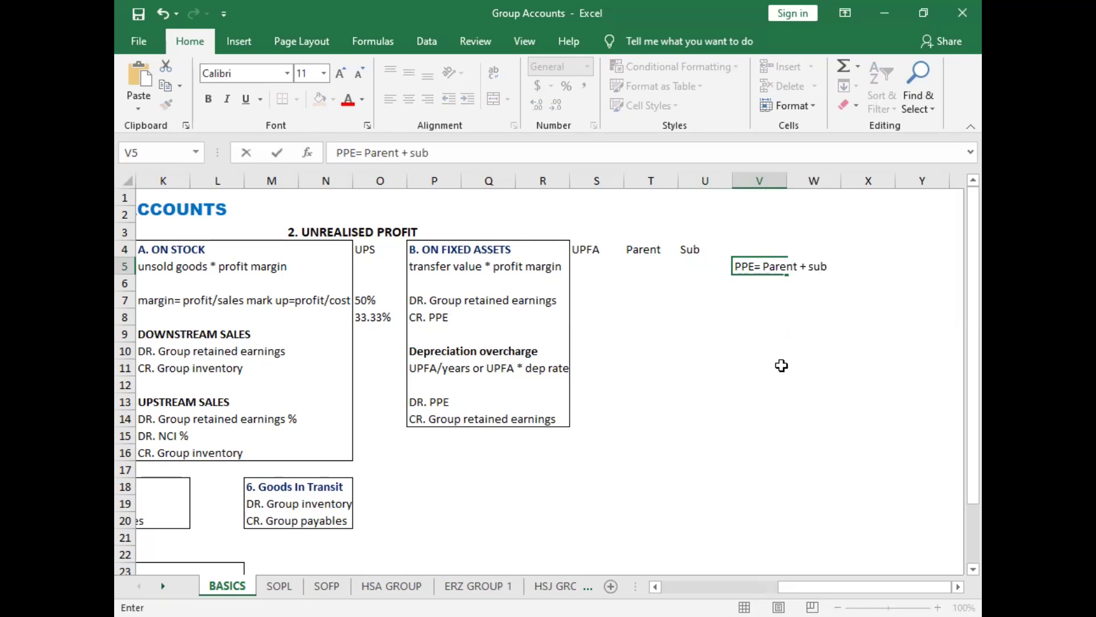
{"action": "left_click", "coordinate": [740, 389]}
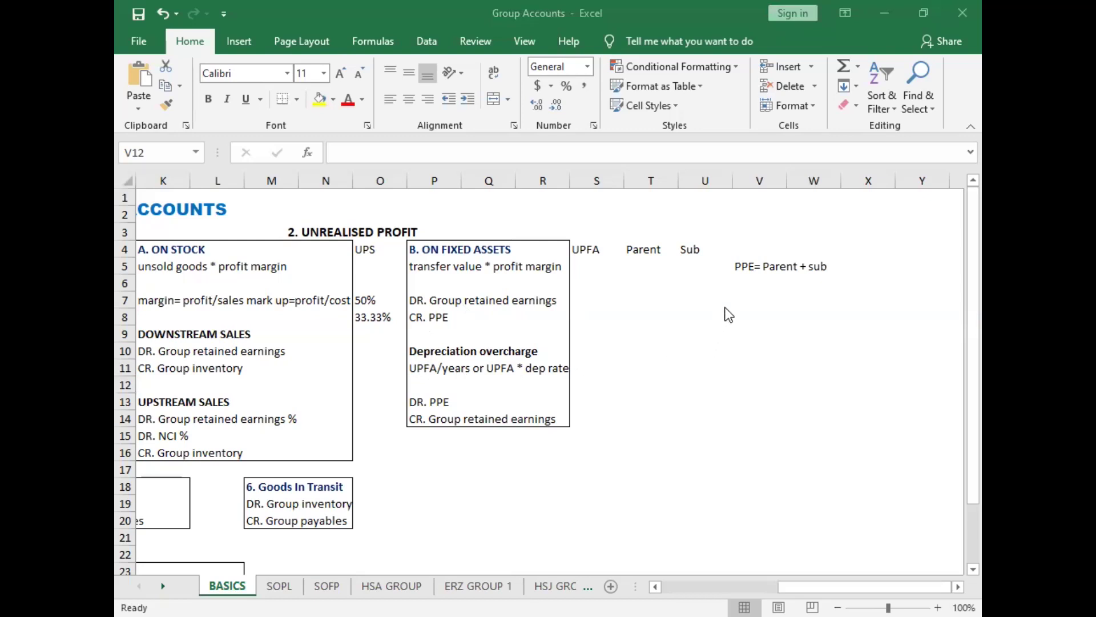
Step: Spell out DR as Debit in cell P7, so the entry reads "Debit. Group retained earnings"
{"action": "left_click", "coordinate": [415, 303]}
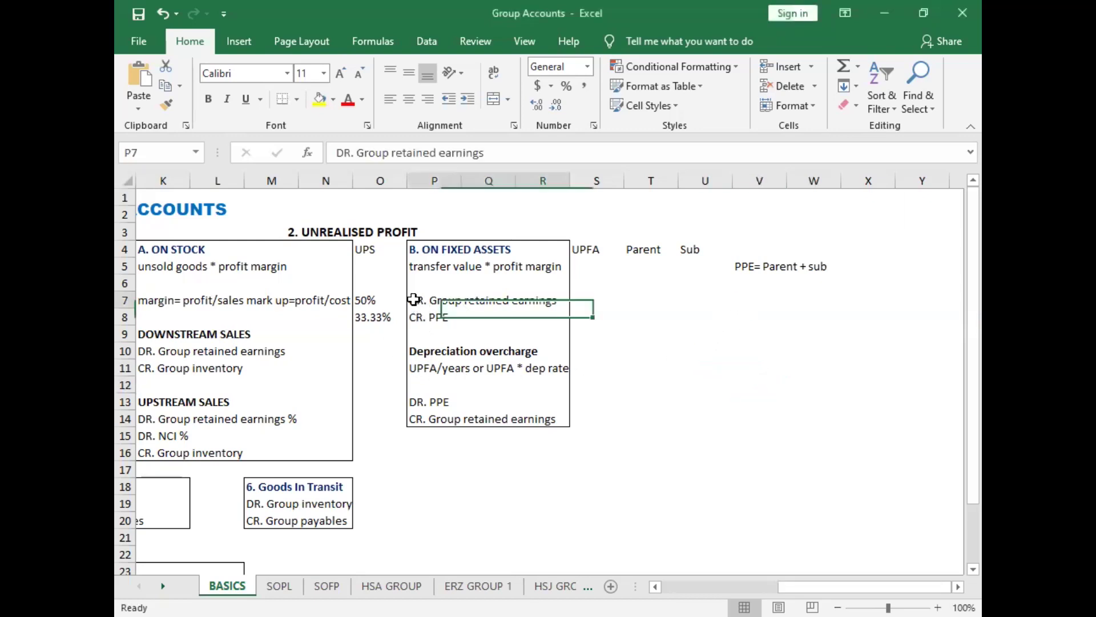
{"action": "left_click", "coordinate": [352, 153]}
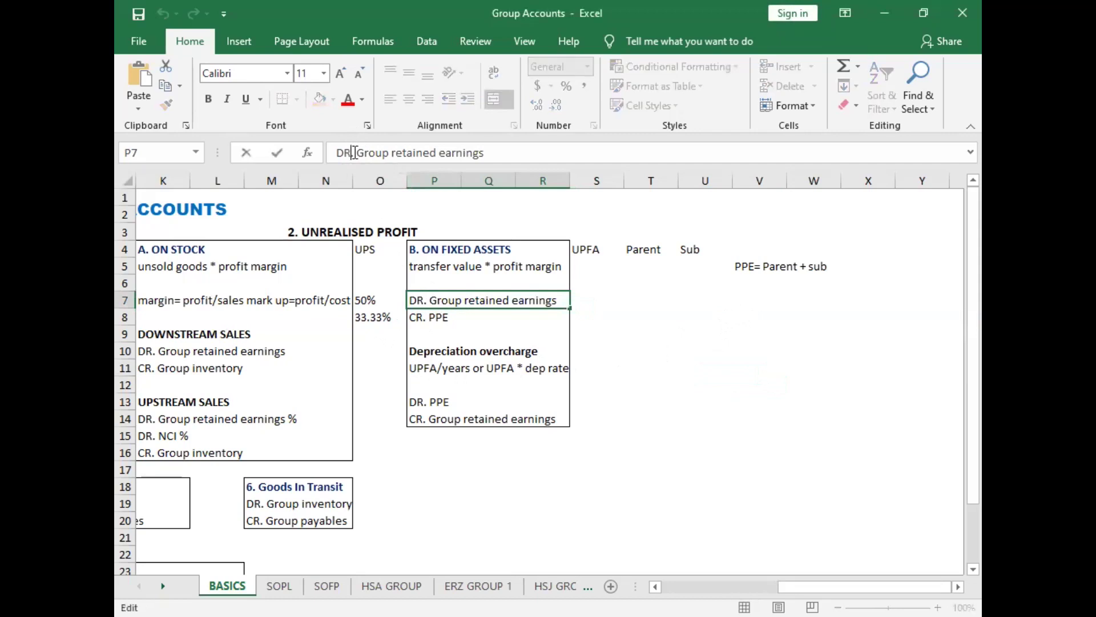
{"action": "key", "text": "BackSpace"}
{"action": "type", "text": "ebit"}
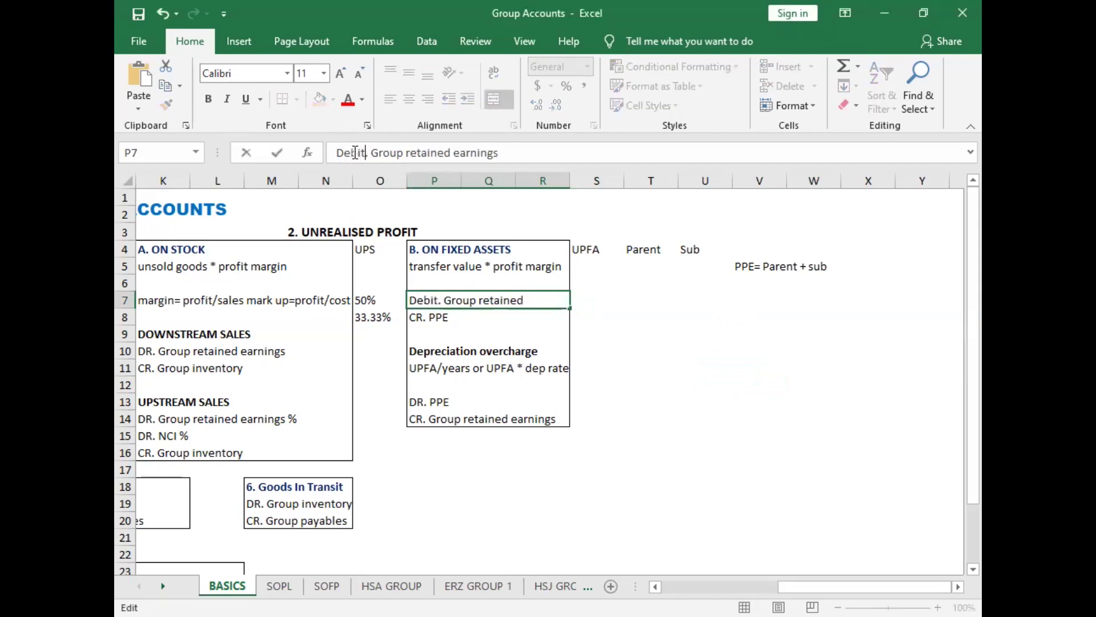
Step: Spell out CR as Credit in cell P8, so the entry reads "Credit. PPE"
{"action": "left_click", "coordinate": [425, 320]}
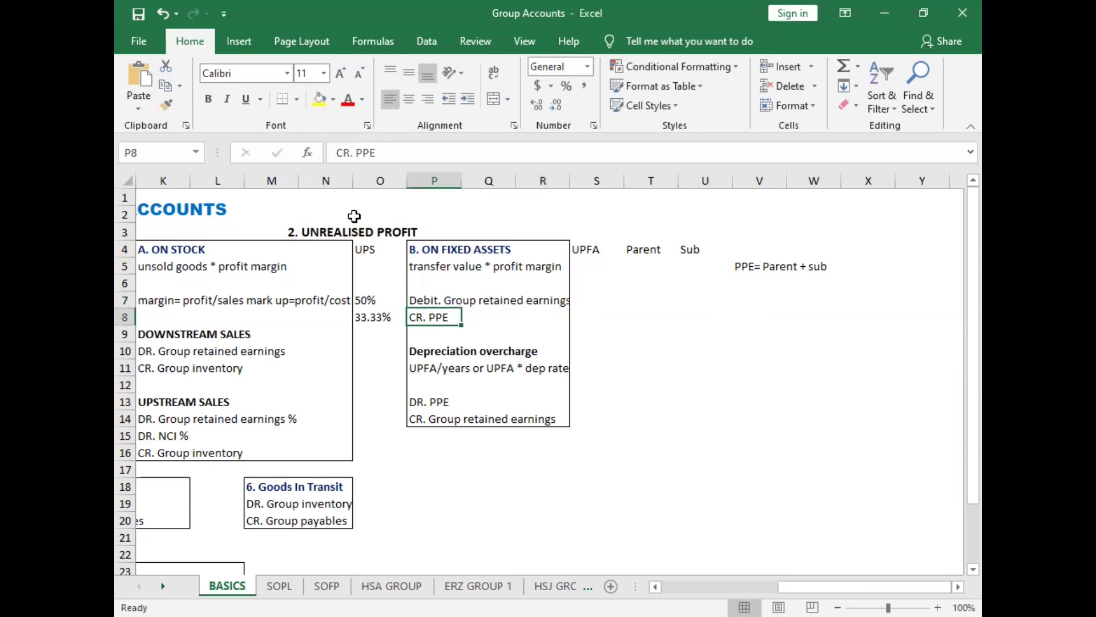
{"action": "left_click", "coordinate": [351, 152]}
{"action": "key", "text": "Delete"}
{"action": "type", "text": "redit"}
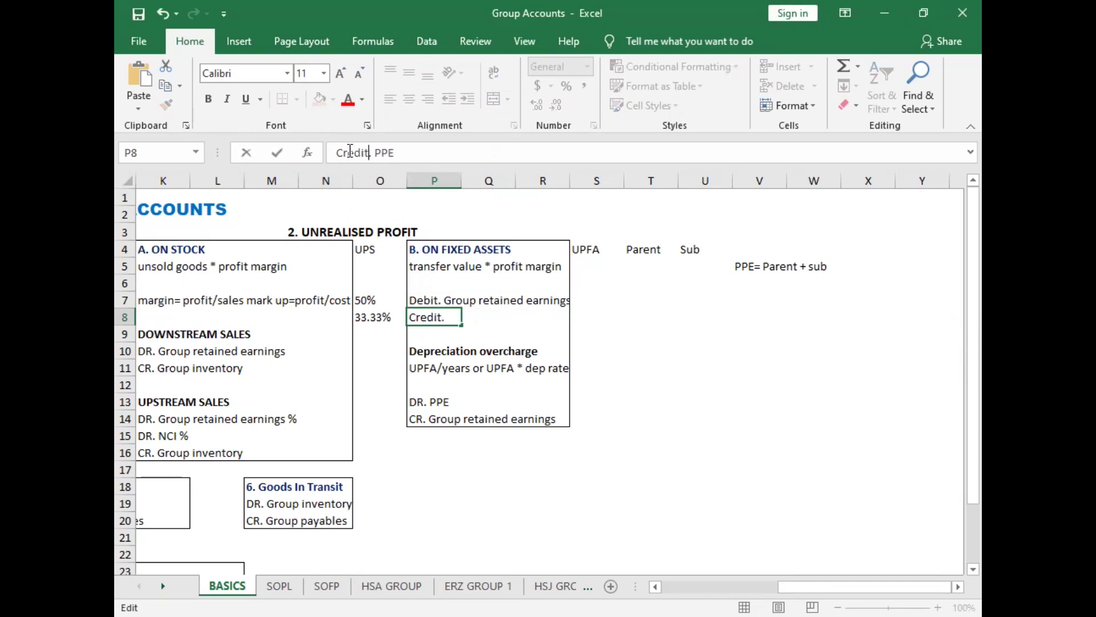
{"action": "left_click", "coordinate": [648, 366]}
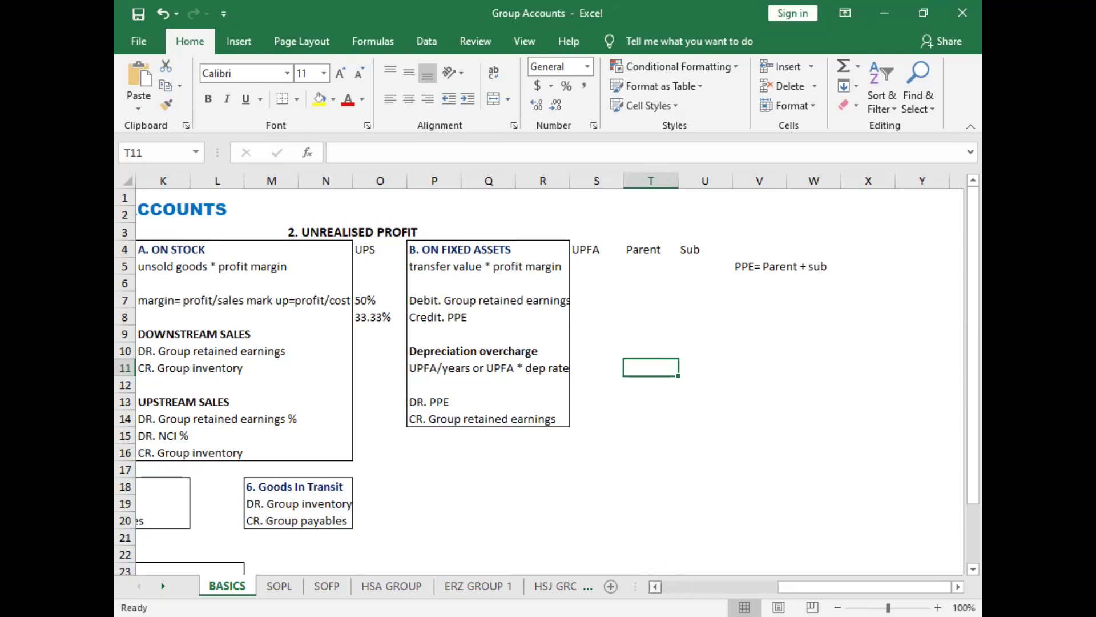
Step: Below the NOTE table, enter "Assets and Expenses" in cell G28 and "Liabities and Incomes" in cell G29
{"action": "scroll", "coordinate": [549, 377], "scroll_direction": "left", "scroll_amount": 8}
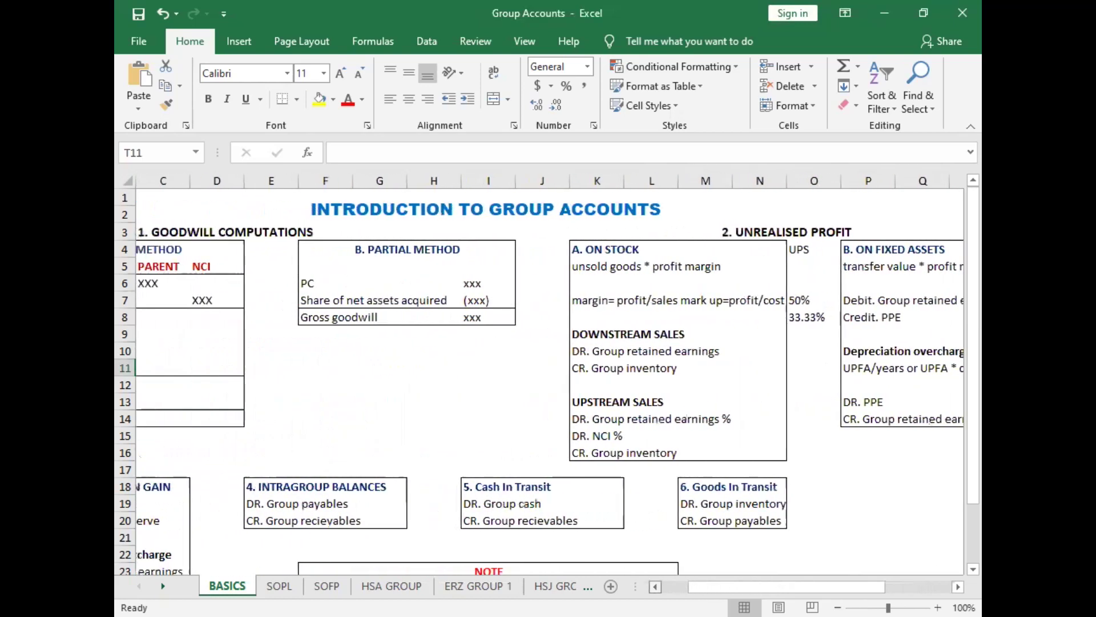
{"action": "scroll", "coordinate": [548, 376], "scroll_direction": "left", "scroll_amount": 3}
{"action": "scroll", "coordinate": [954, 567], "scroll_direction": "down", "scroll_amount": 3}
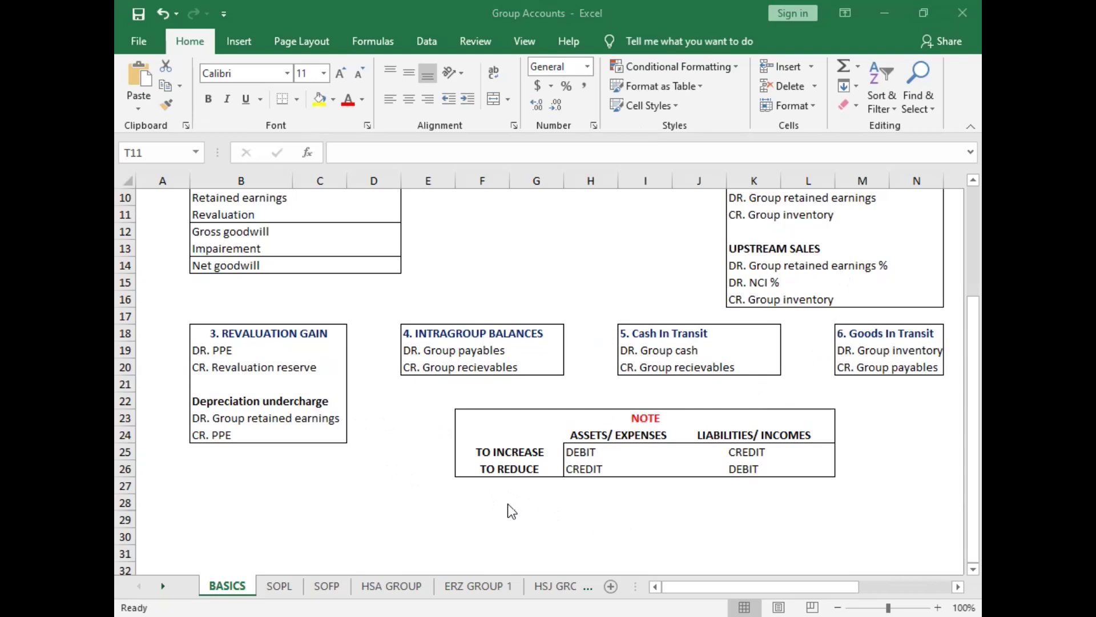
{"action": "left_click", "coordinate": [562, 504]}
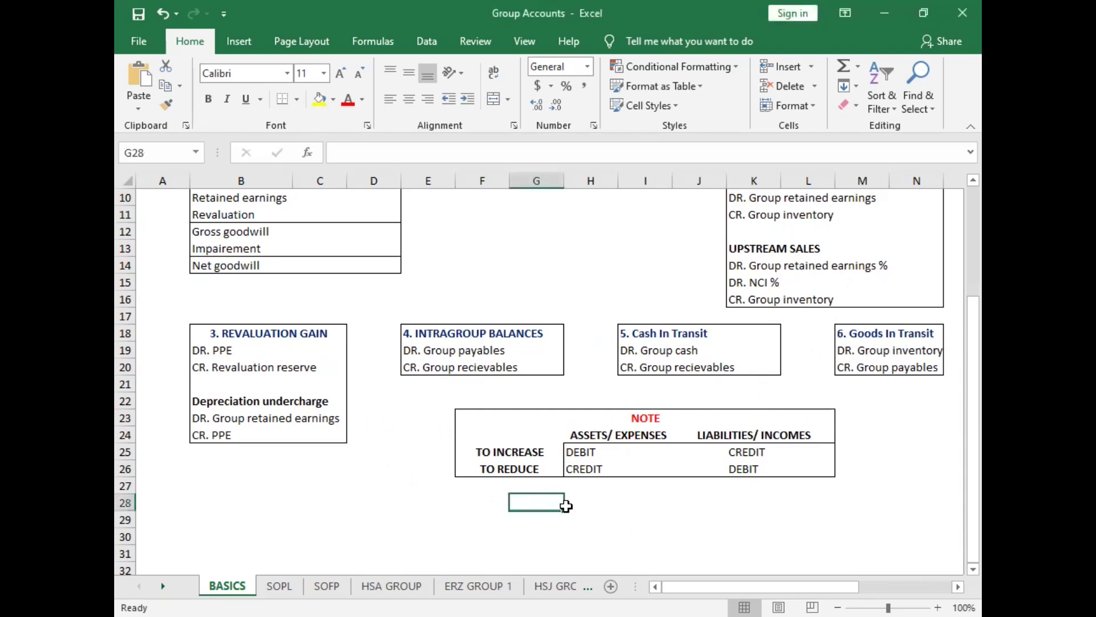
{"action": "type", "text": "A"}
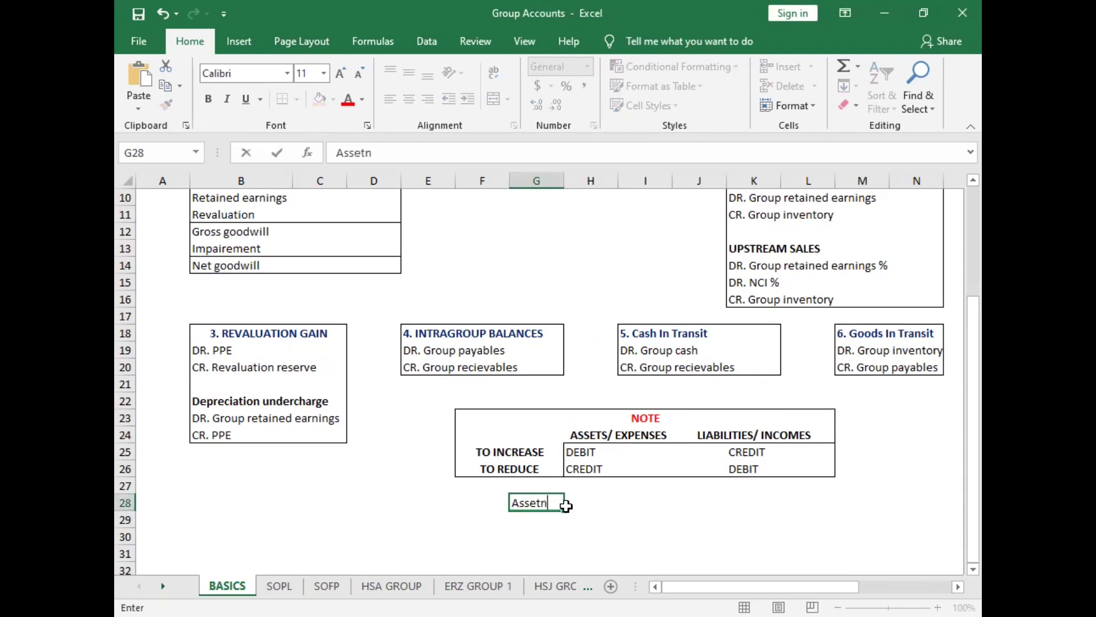
{"action": "type", "text": "ssets and Expenses"}
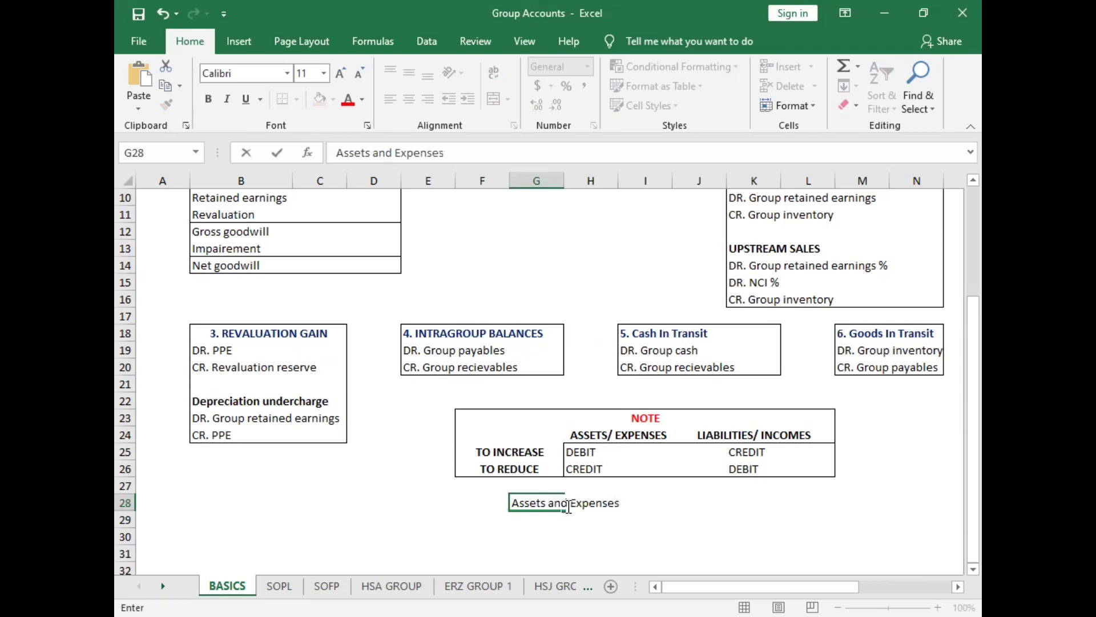
{"action": "key", "text": "Return"}
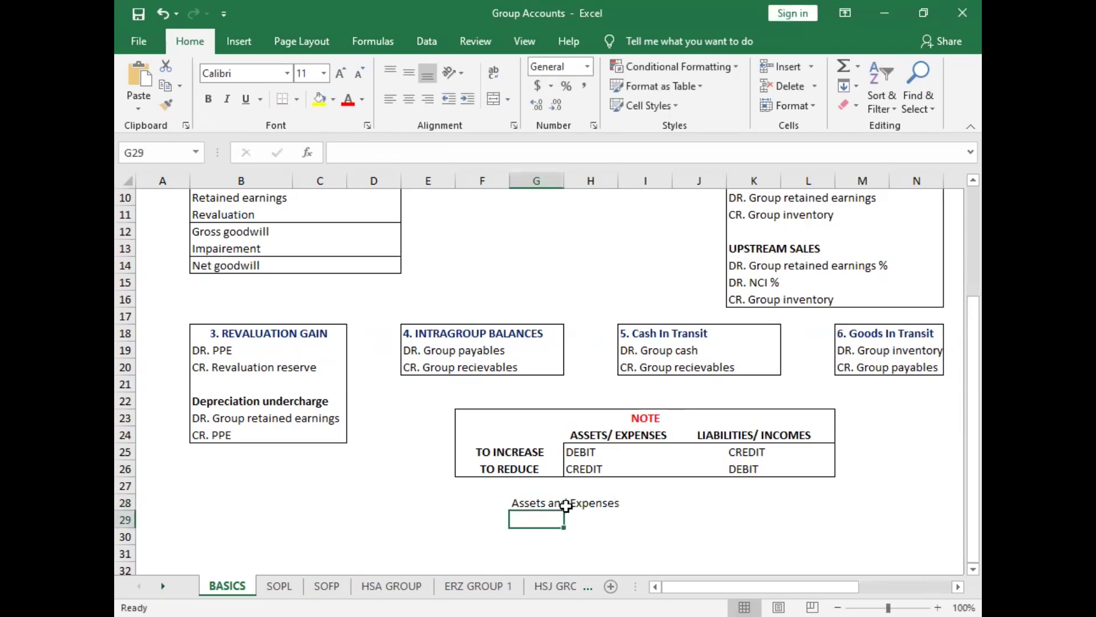
{"action": "type", "text": "Liabities and"}
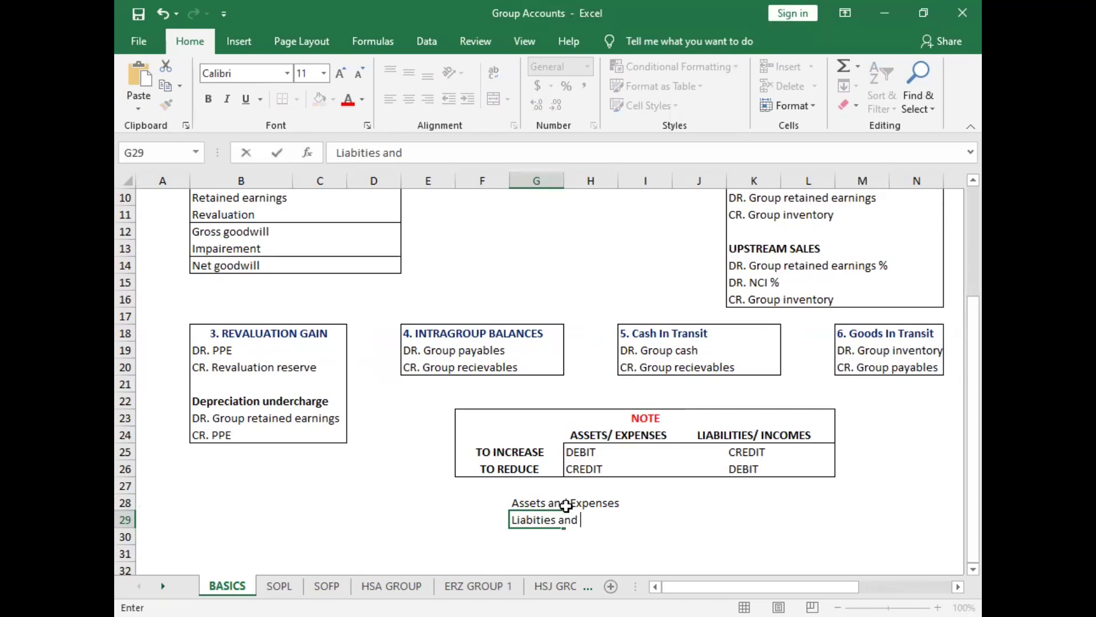
{"action": "type", "text": " Incomes"}
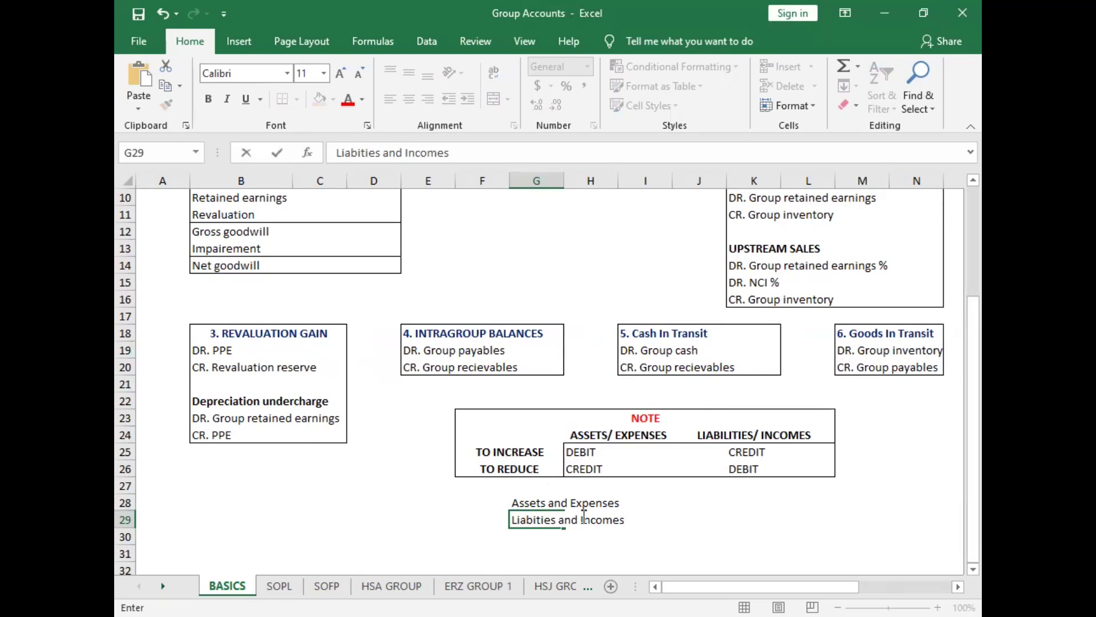
Step: Enter "Debit balance" in cell J28 and "Credit balance" in cell J29 beside the two account categories
{"action": "left_click", "coordinate": [665, 504]}
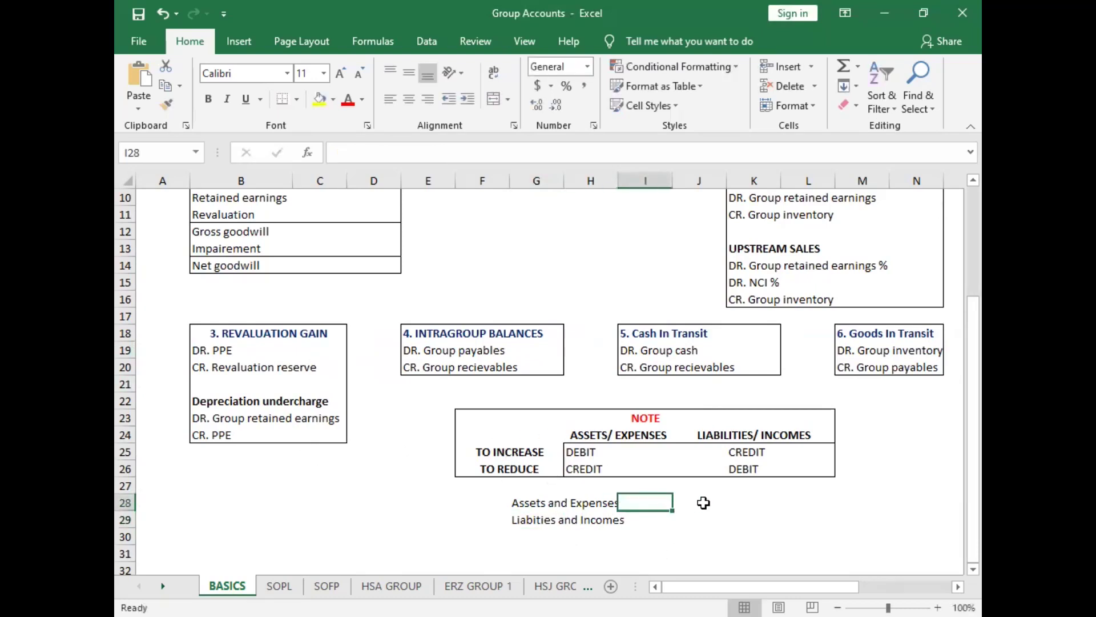
{"action": "left_click", "coordinate": [687, 502]}
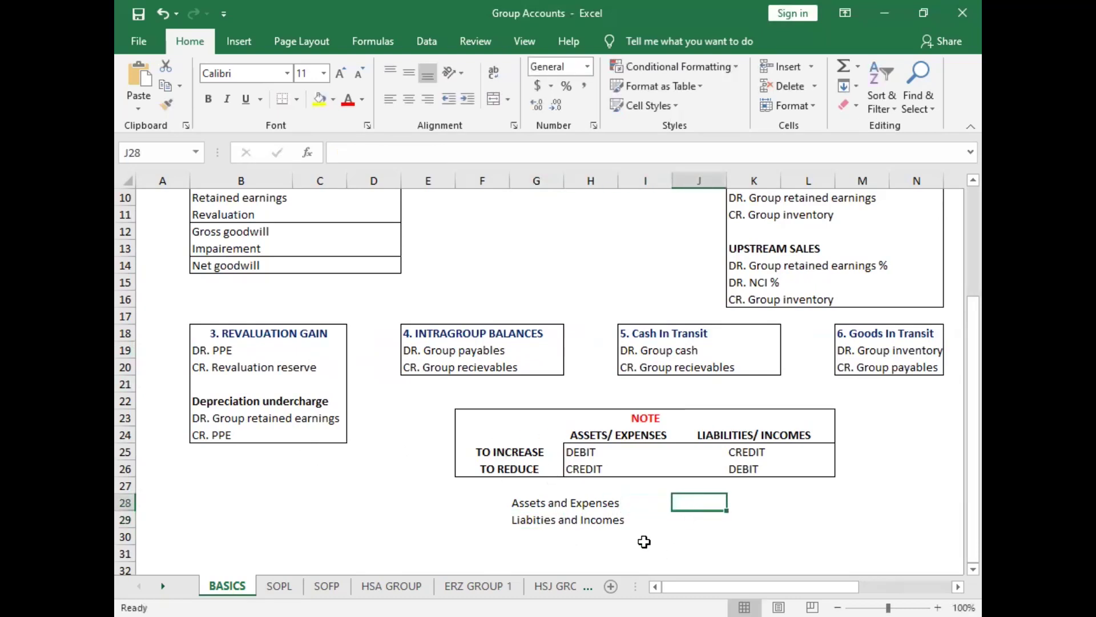
{"action": "type", "text": "D"}
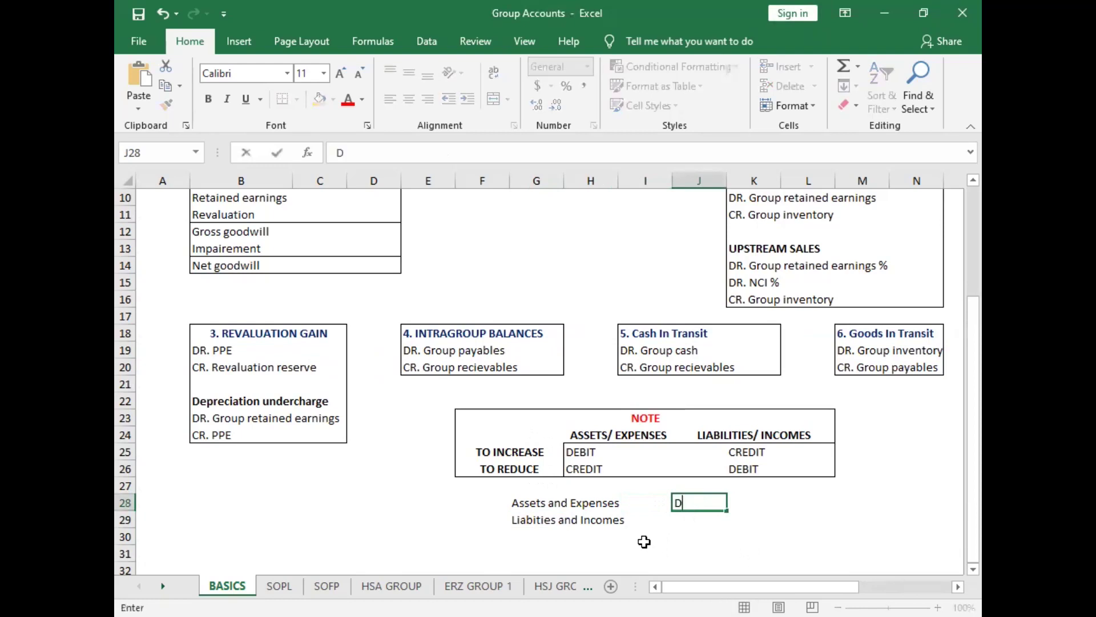
{"action": "type", "text": "ebit balance"}
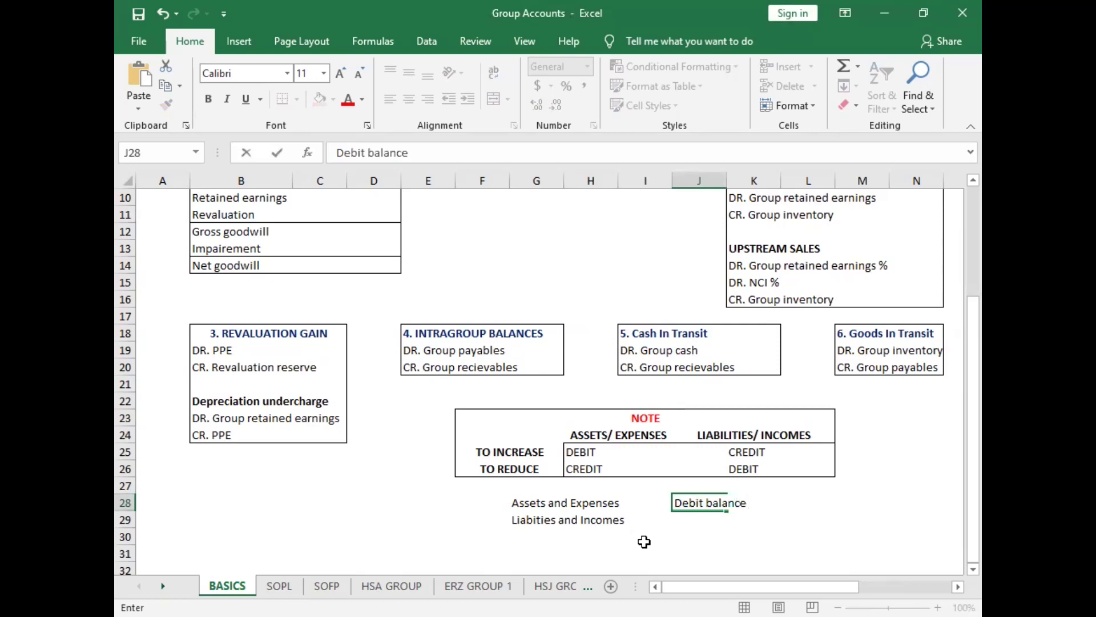
{"action": "left_click", "coordinate": [688, 521]}
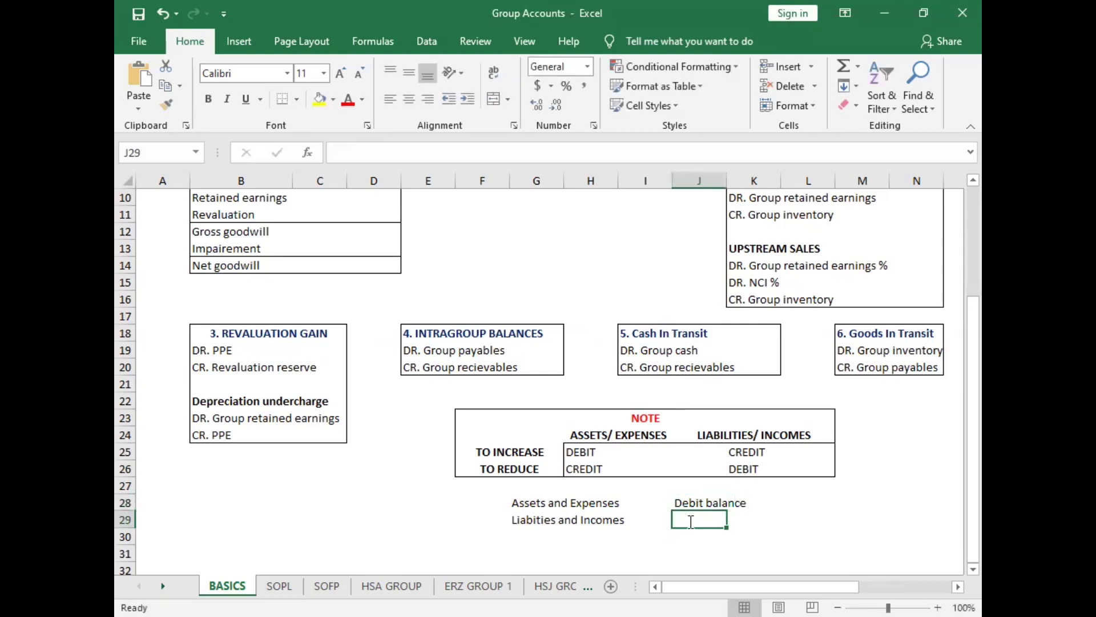
{"action": "type", "text": "Credit b"}
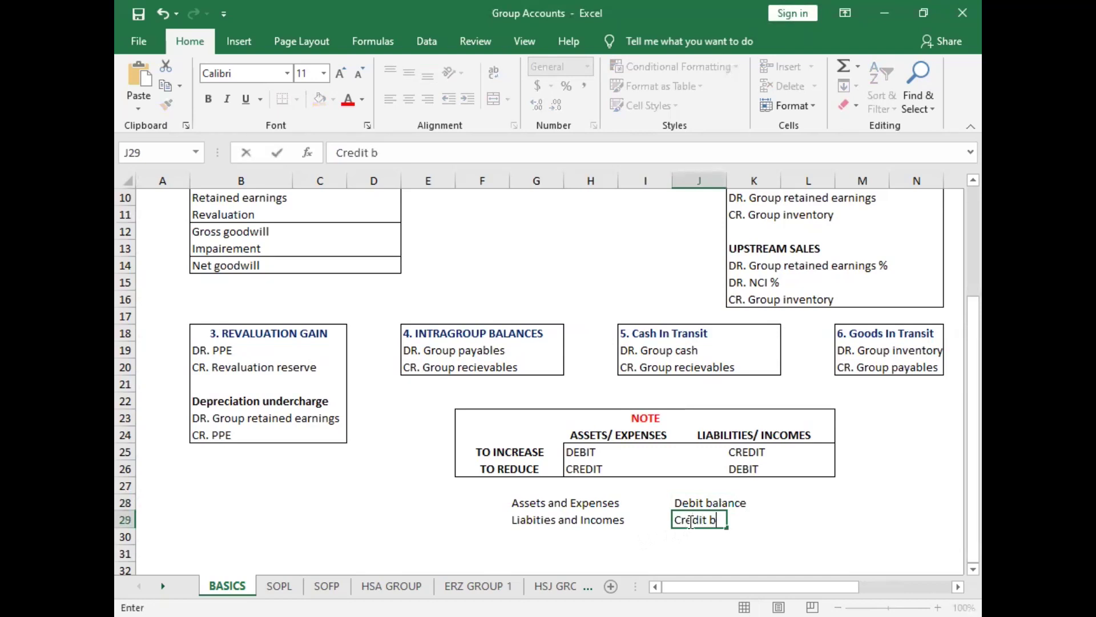
{"action": "type", "text": "alance"}
{"action": "left_click", "coordinate": [443, 496]}
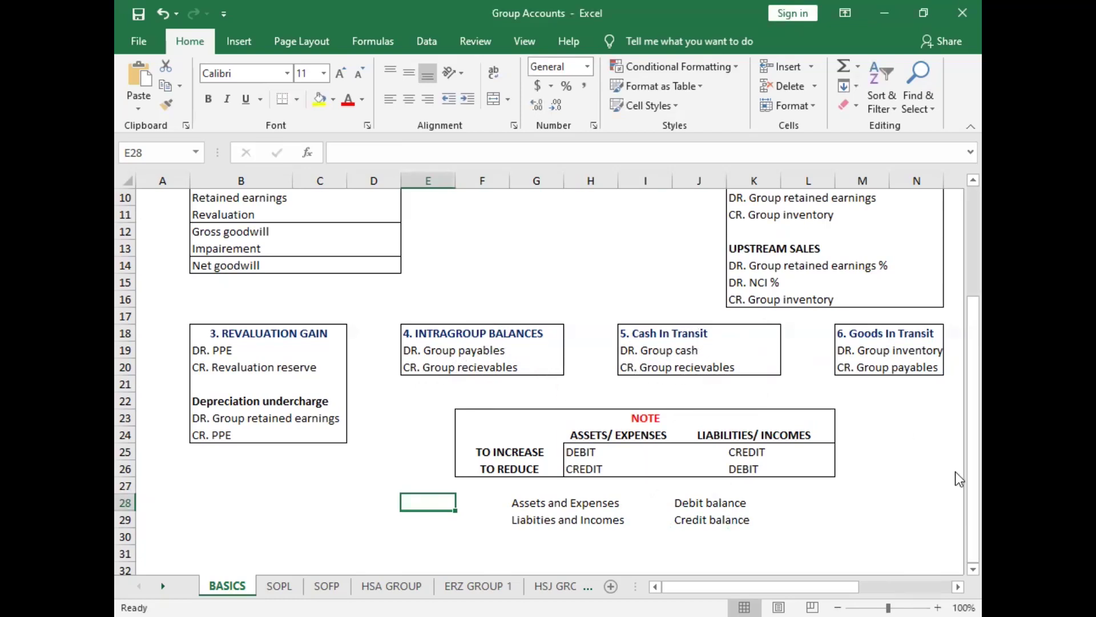
Step: Review the adjustment boxes on the BASICS sheet and the consolidated SOPL format on the SOPL sheet
{"action": "scroll", "coordinate": [651, 349], "scroll_direction": "right", "scroll_amount": 3}
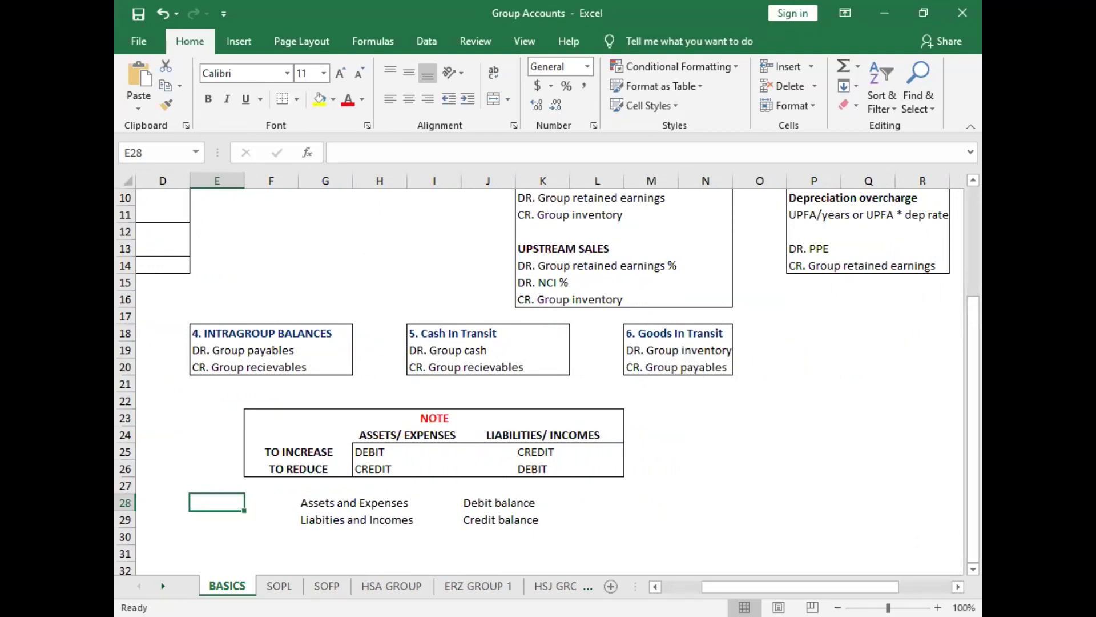
{"action": "scroll", "coordinate": [668, 536], "scroll_direction": "left", "scroll_amount": 3}
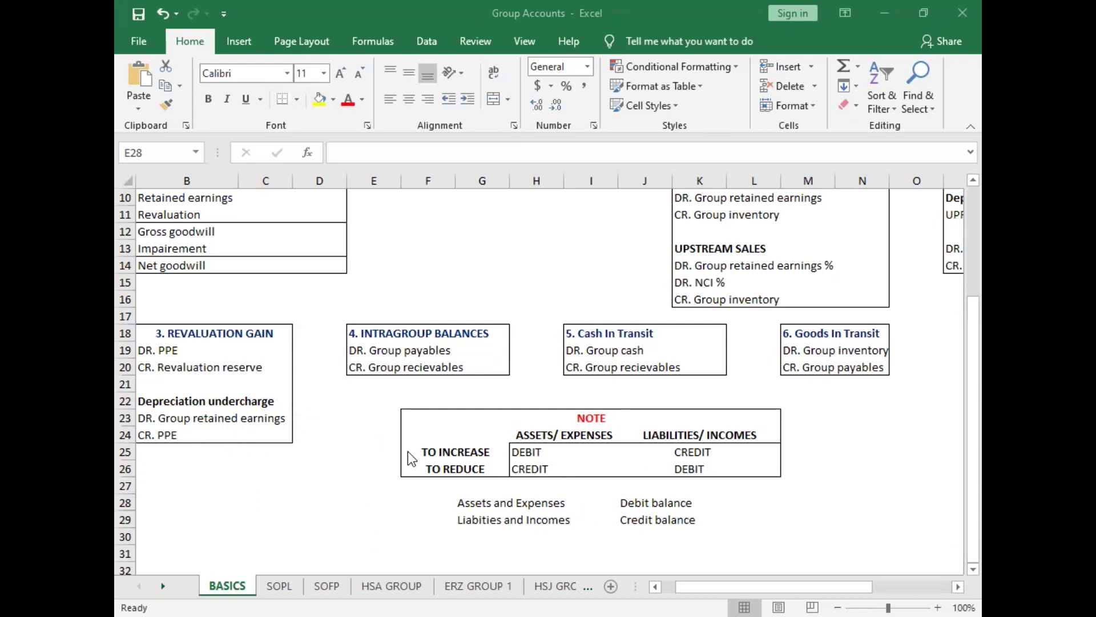
{"action": "scroll", "coordinate": [375, 444], "scroll_direction": "up", "scroll_amount": 3}
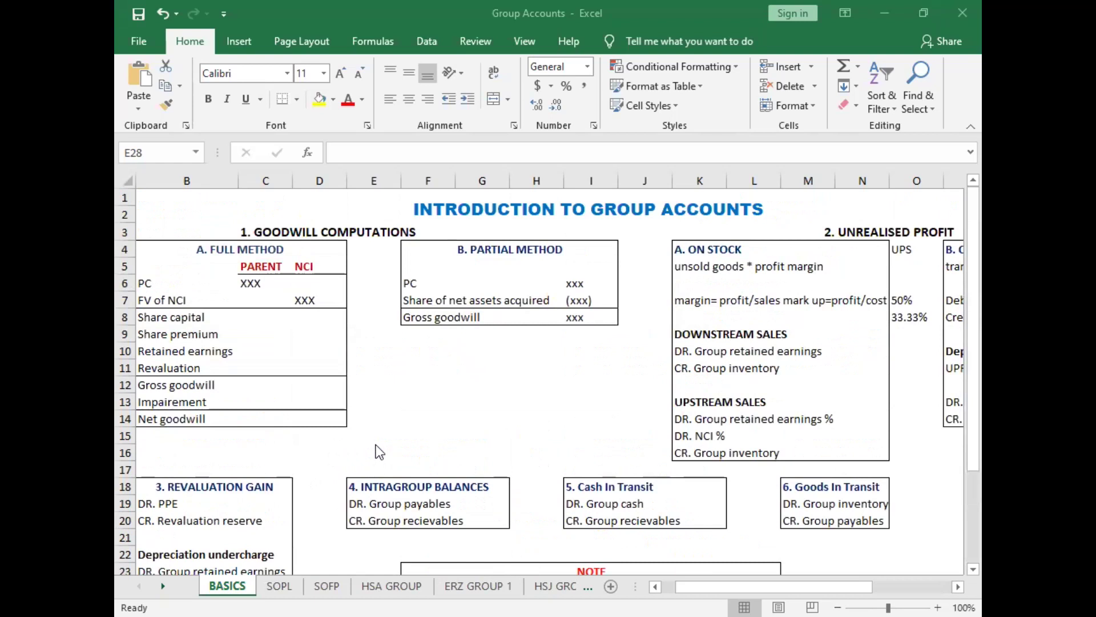
{"action": "scroll", "coordinate": [376, 444], "scroll_direction": "down", "scroll_amount": 1}
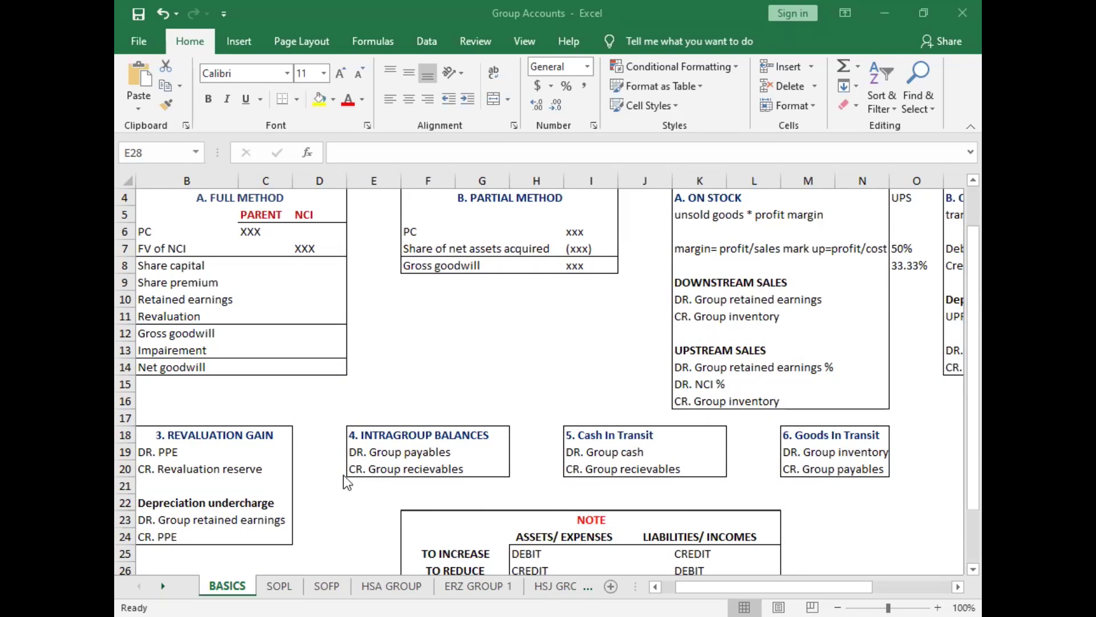
{"action": "left_click", "coordinate": [280, 587]}
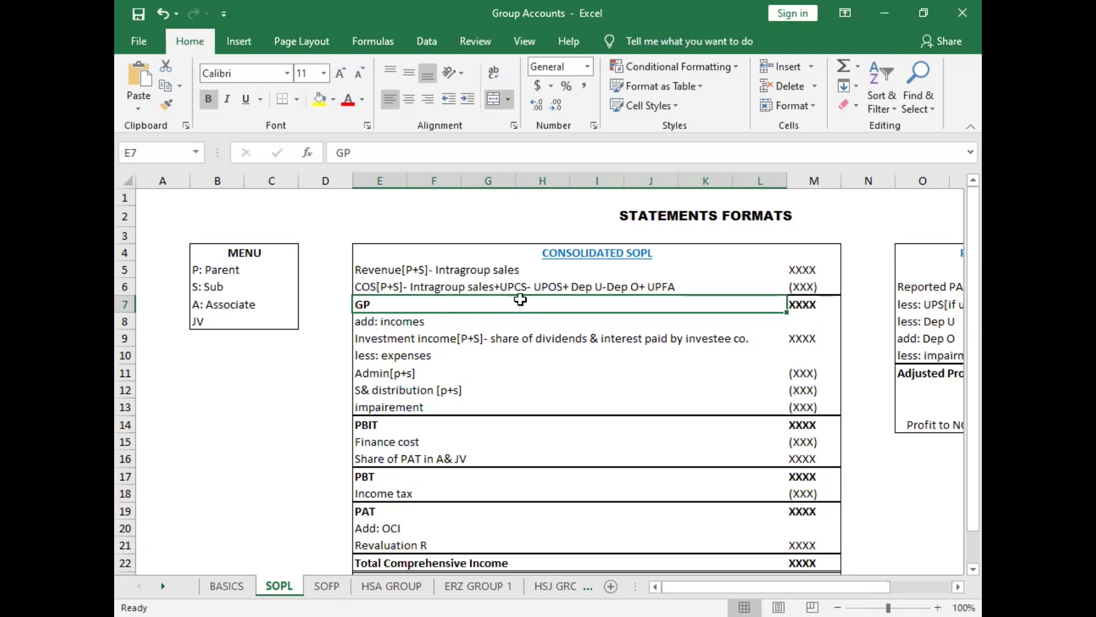
Step: On the BASICS sheet, enter "COS expenses" in cell G32 and "debit" in cell J32
{"action": "left_click", "coordinate": [243, 585]}
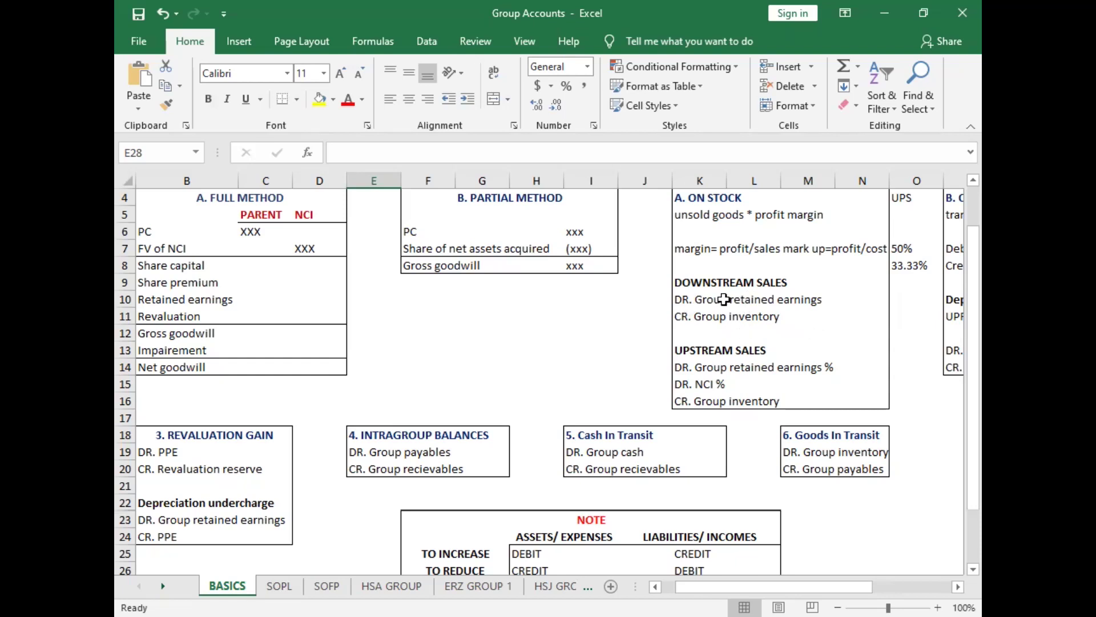
{"action": "scroll", "coordinate": [956, 565], "scroll_direction": "down", "scroll_amount": 2}
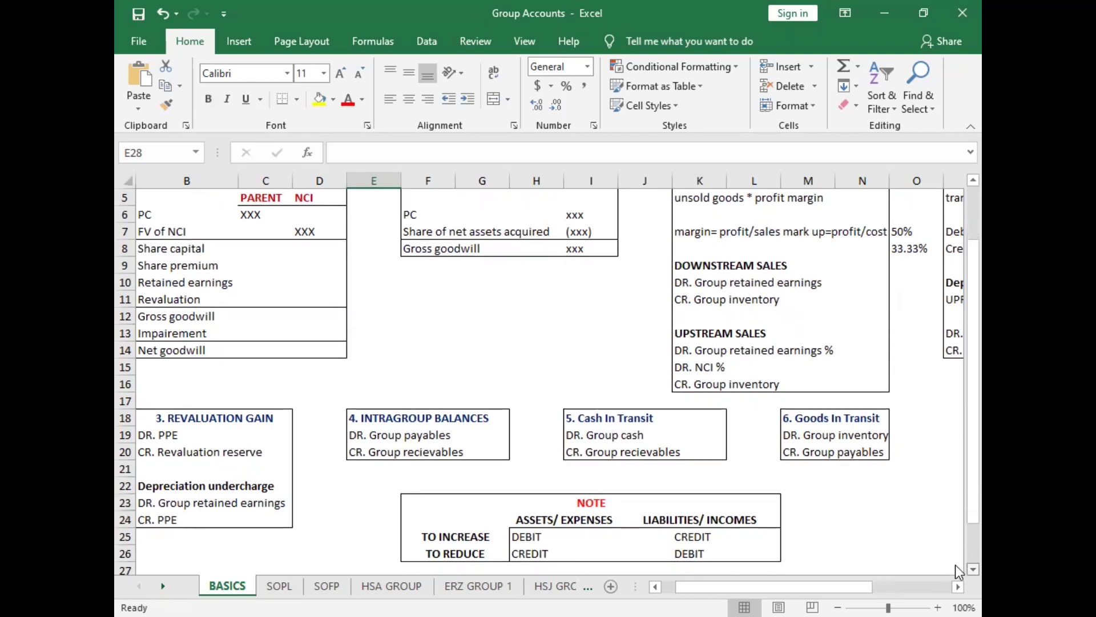
{"action": "scroll", "coordinate": [955, 564], "scroll_direction": "down", "scroll_amount": 1}
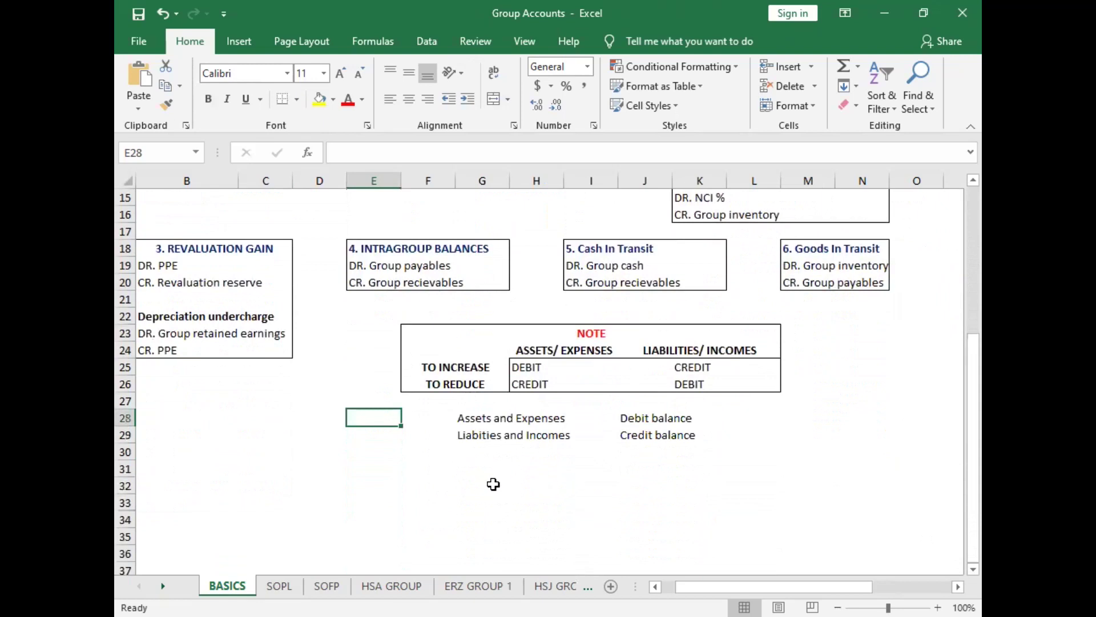
{"action": "left_click", "coordinate": [482, 484]}
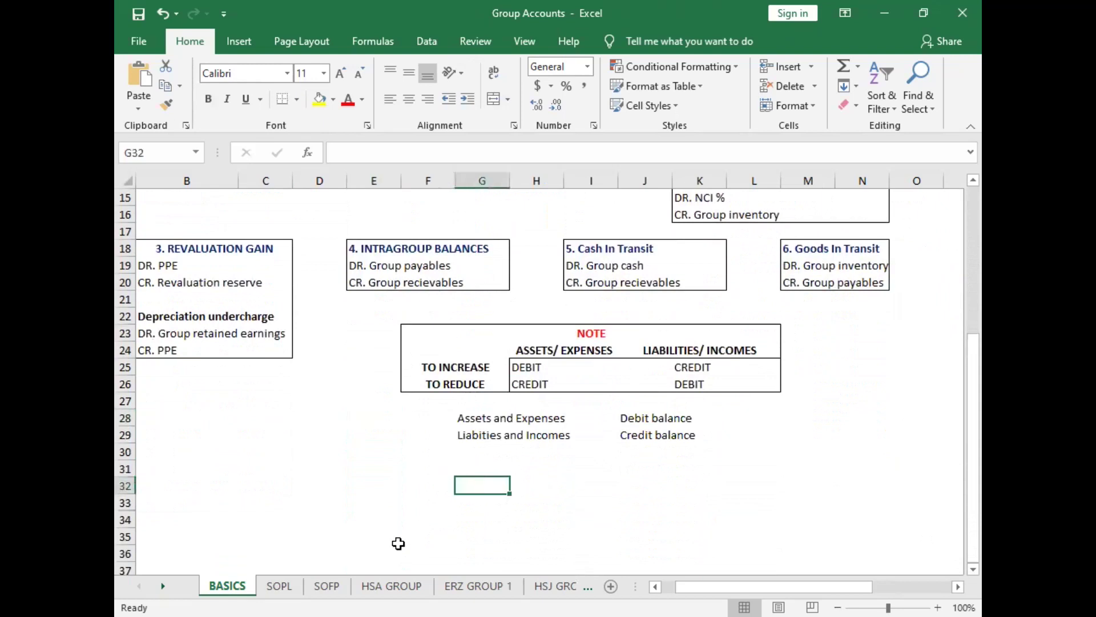
{"action": "type", "text": "COS expenses"}
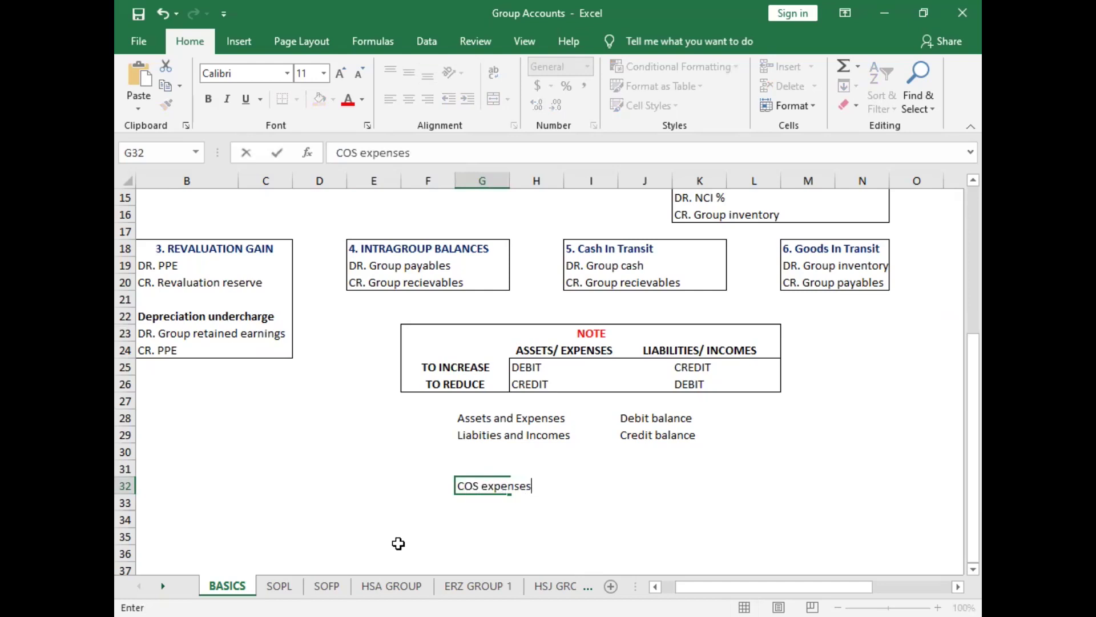
{"action": "left_click", "coordinate": [639, 478]}
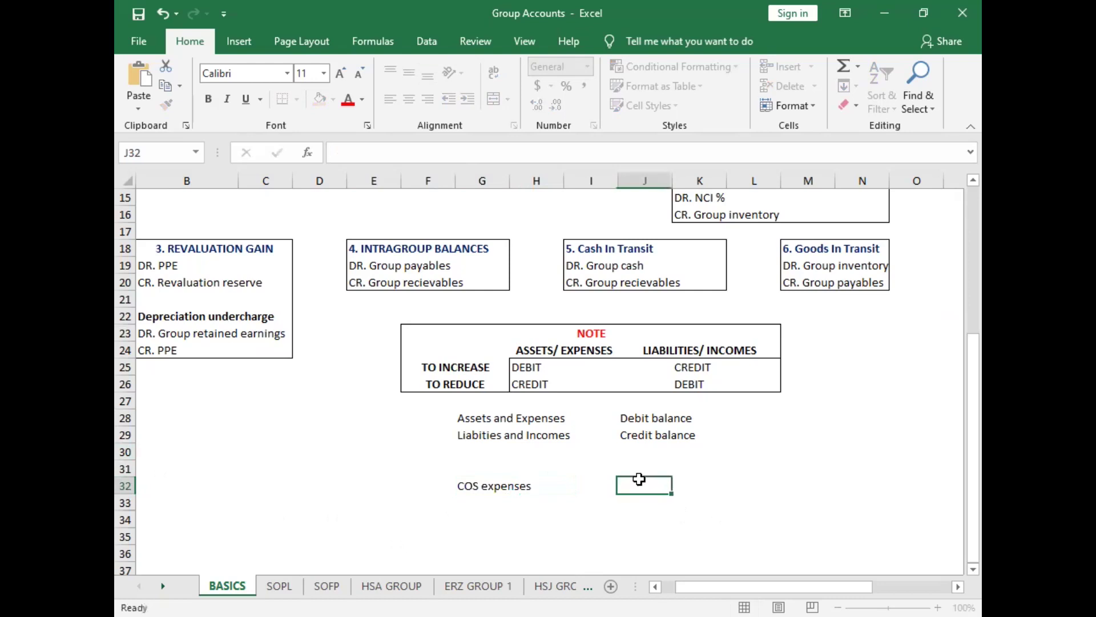
{"action": "type", "text": "debit"}
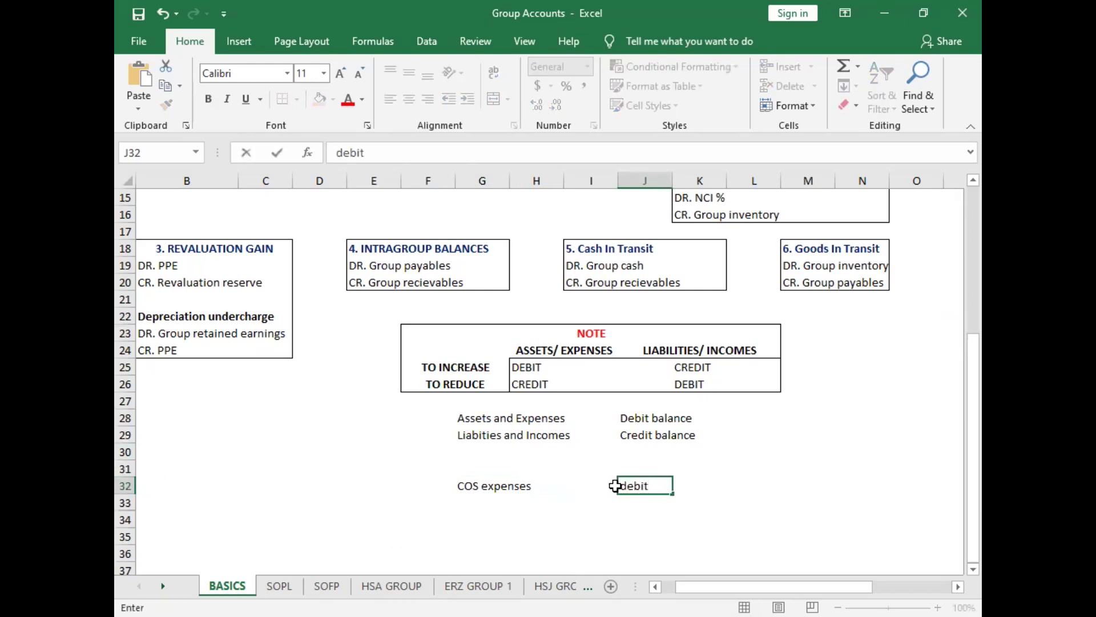
{"action": "left_click", "coordinate": [615, 486]}
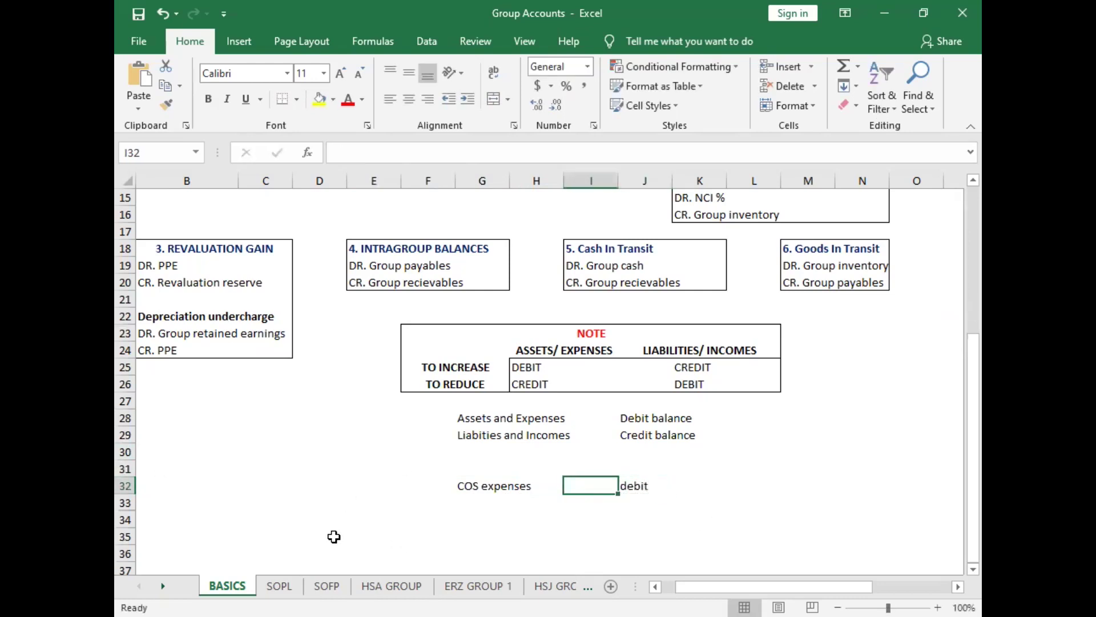
Step: Review the consolidated SOPL format and the Profit Attributed to NCI working on the SOPL sheet against the notes on the BASICS sheet
{"action": "left_click", "coordinate": [280, 586]}
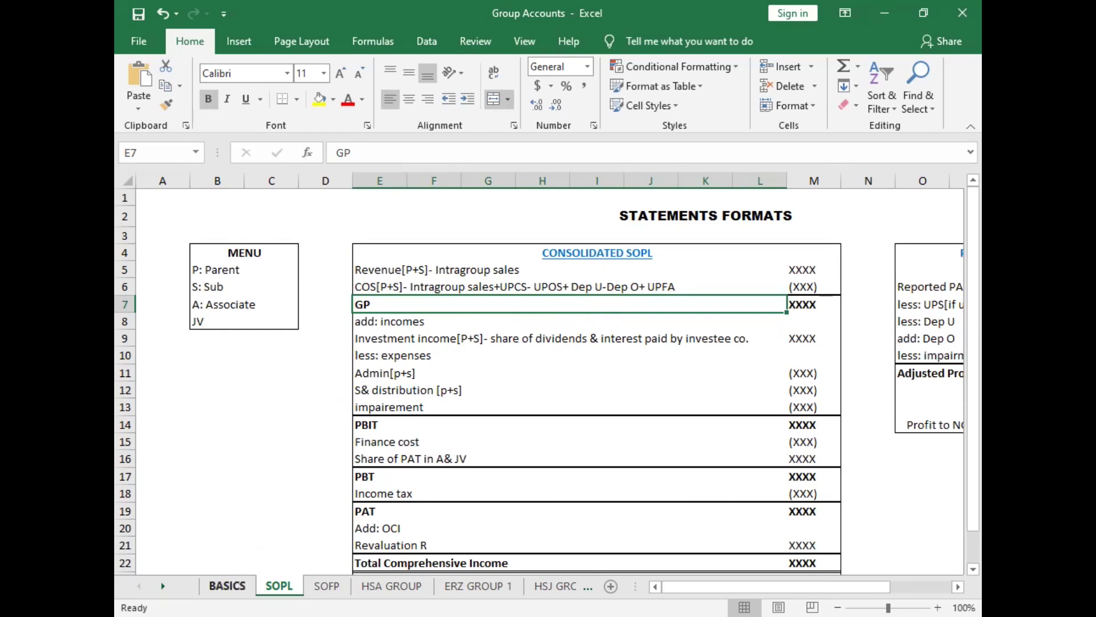
{"action": "left_click", "coordinate": [224, 585]}
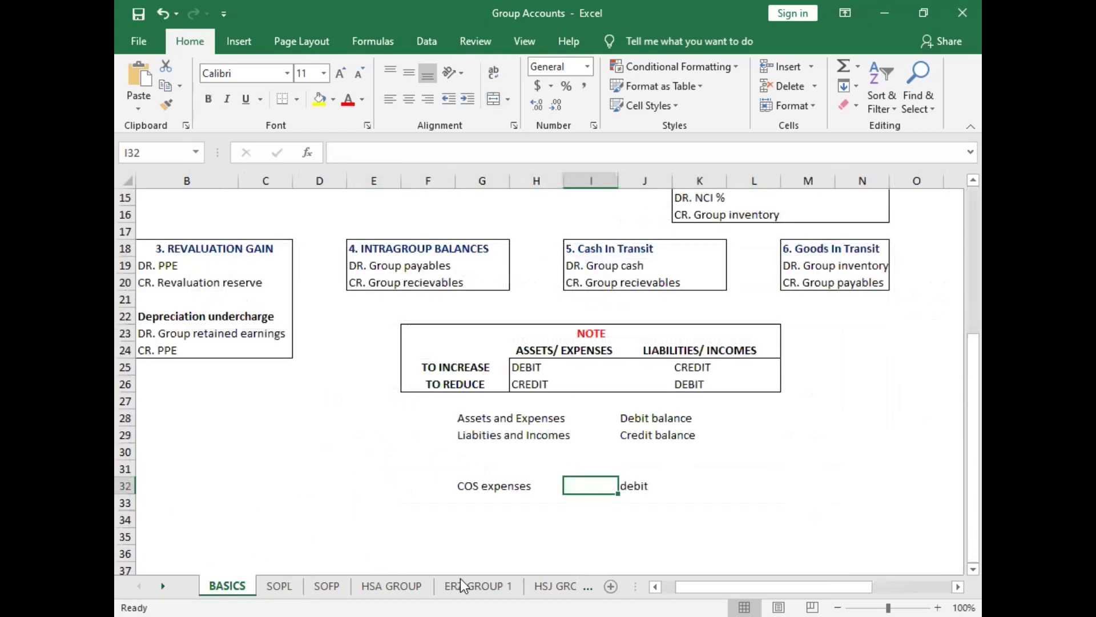
{"action": "left_click", "coordinate": [655, 587]}
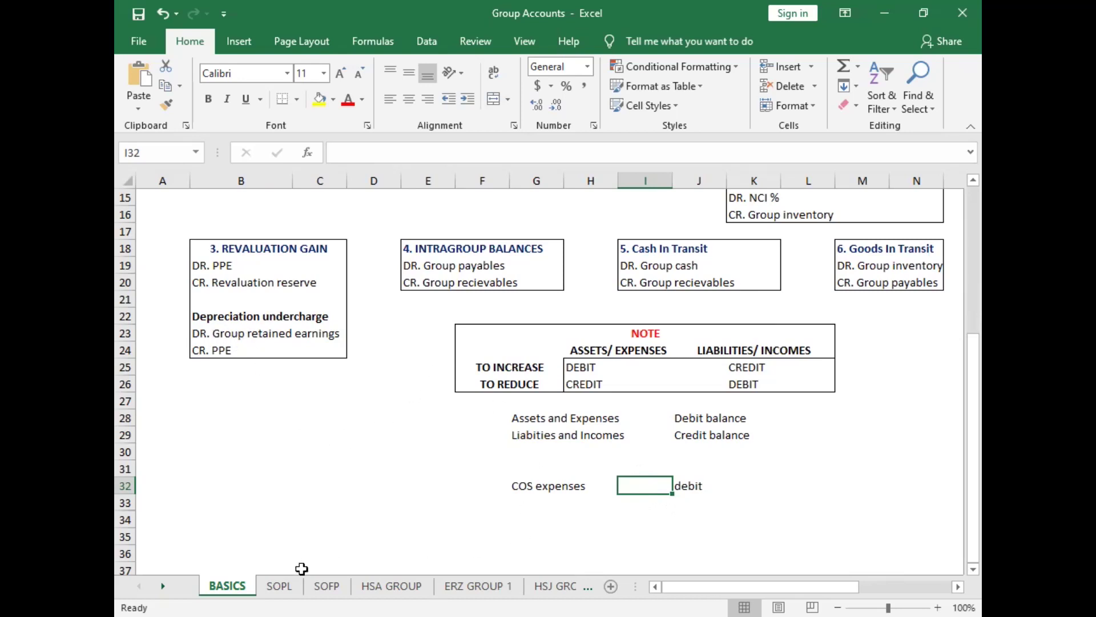
{"action": "left_click", "coordinate": [297, 586]}
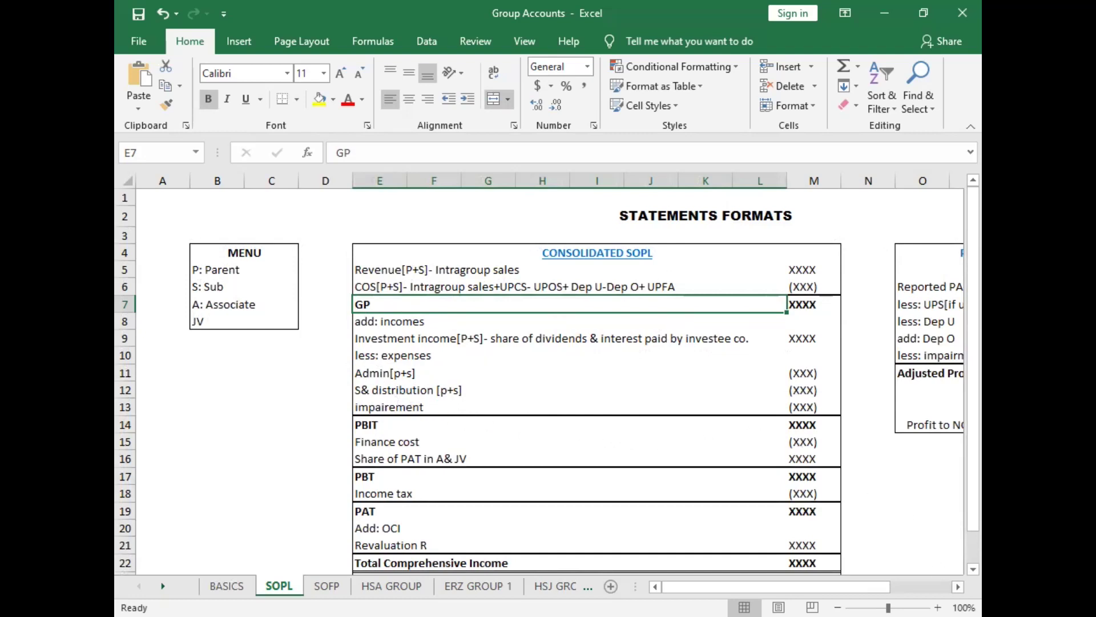
{"action": "scroll", "coordinate": [550, 382], "scroll_direction": "right", "scroll_amount": 2}
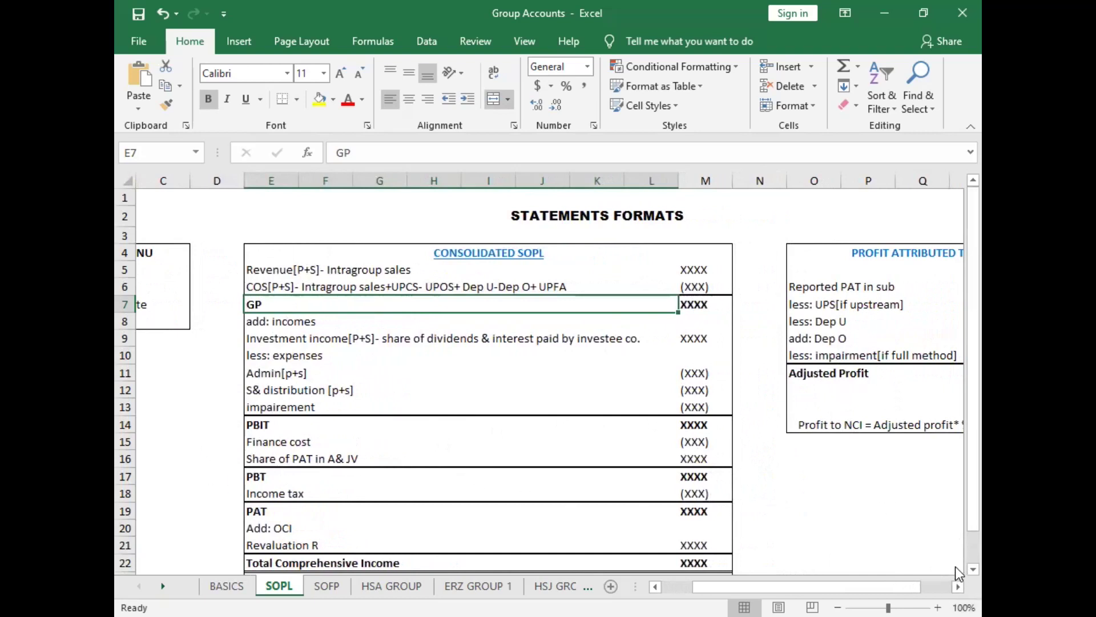
{"action": "scroll", "coordinate": [955, 567], "scroll_direction": "down", "scroll_amount": 1}
{"action": "scroll", "coordinate": [954, 567], "scroll_direction": "down", "scroll_amount": 1}
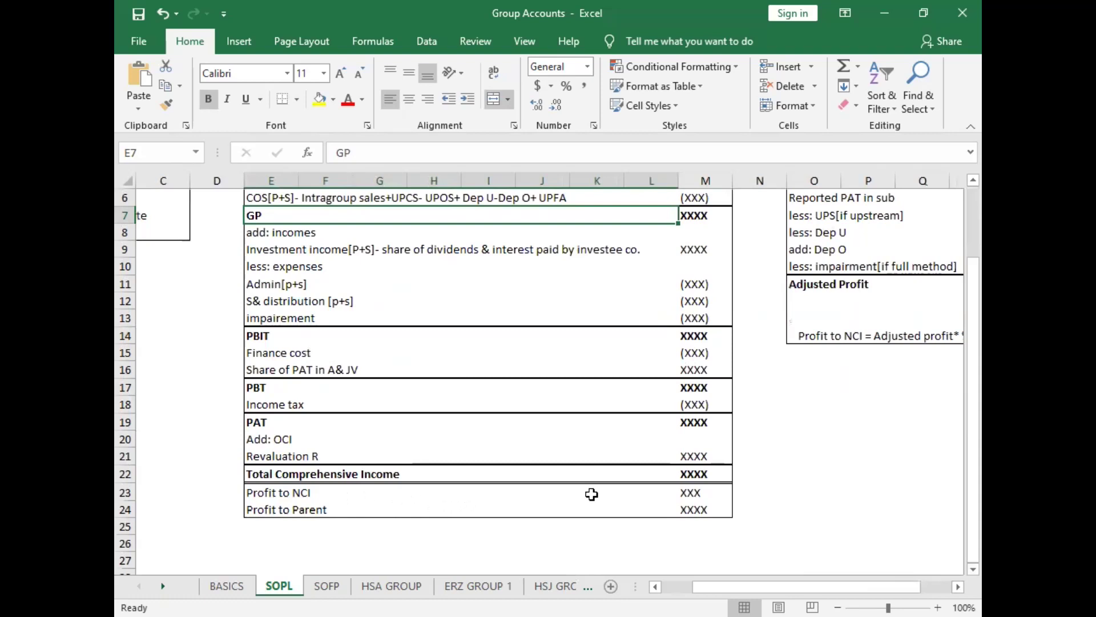
{"action": "scroll", "coordinate": [604, 490], "scroll_direction": "up", "scroll_amount": 1}
{"action": "scroll", "coordinate": [603, 489], "scroll_direction": "up", "scroll_amount": 2}
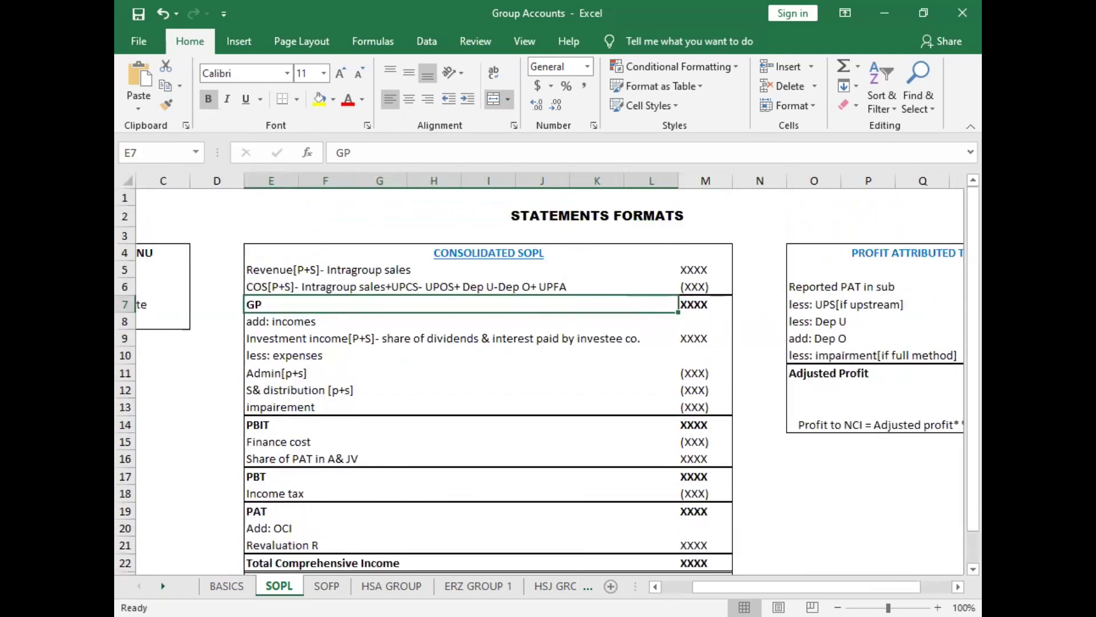
{"action": "scroll", "coordinate": [944, 555], "scroll_direction": "left", "scroll_amount": 2}
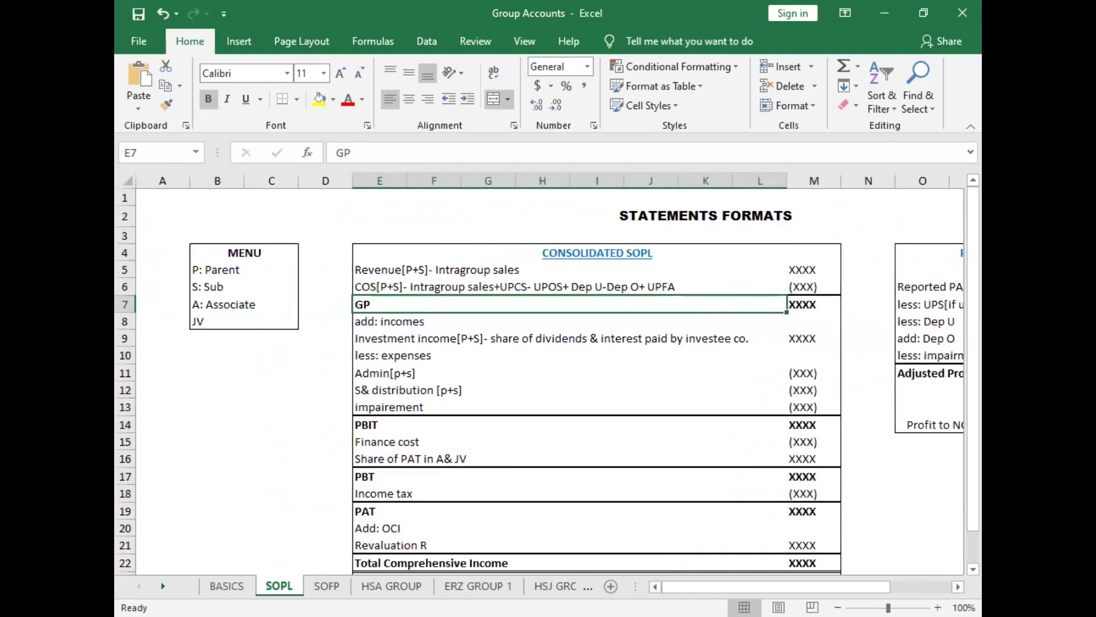
{"action": "scroll", "coordinate": [506, 250], "scroll_direction": "right", "scroll_amount": 7}
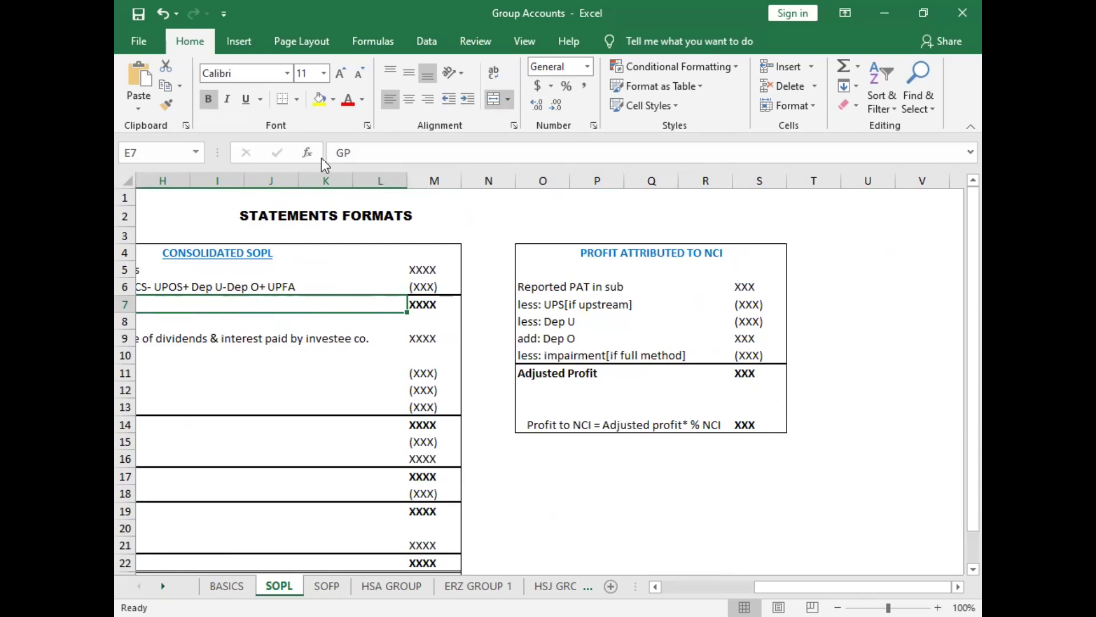
Step: Examine the income statements of Elephant, Rhino and Zebra on the ERZ GROUP 1 sheet, and return to the SOPL formats
{"action": "left_click", "coordinate": [478, 586]}
{"action": "scroll", "coordinate": [548, 377], "scroll_direction": "left", "scroll_amount": 4}
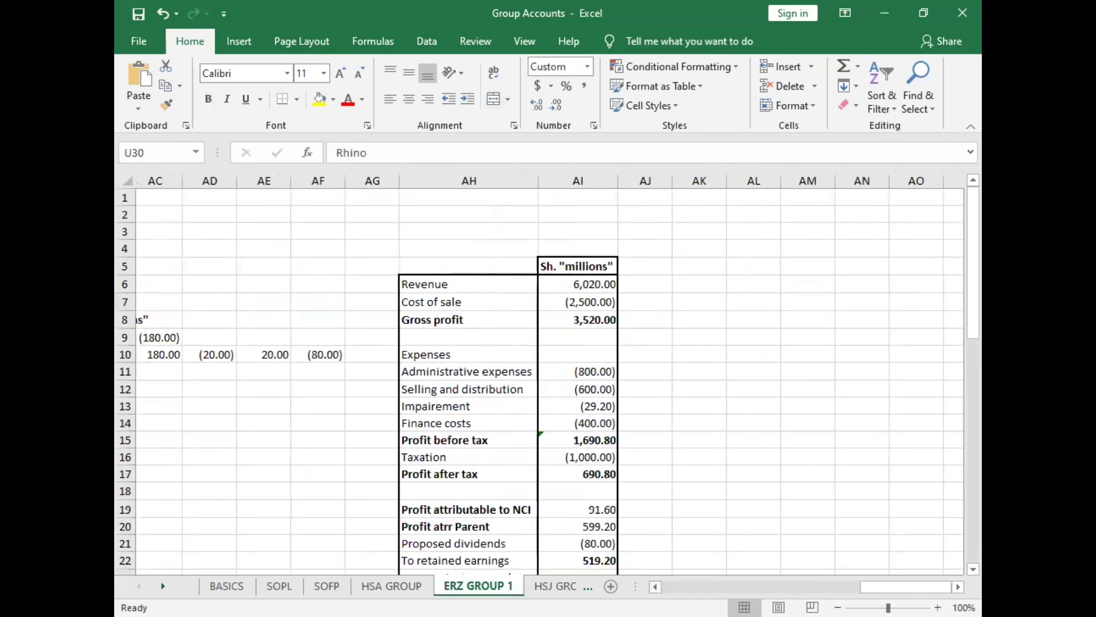
{"action": "scroll", "coordinate": [548, 377], "scroll_direction": "left", "scroll_amount": 4}
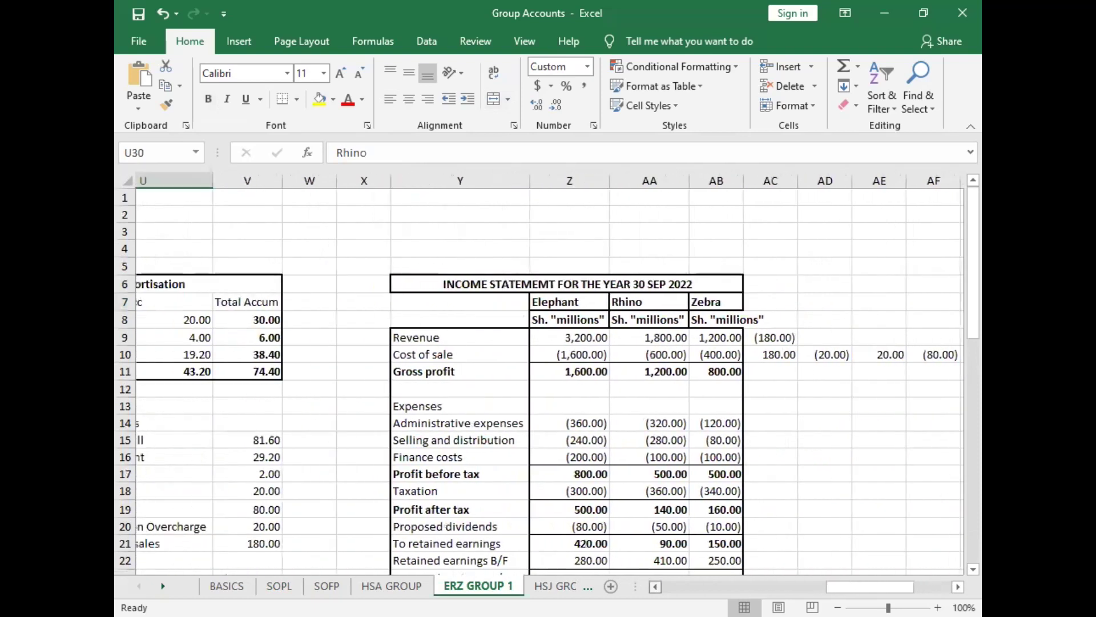
{"action": "scroll", "coordinate": [548, 377], "scroll_direction": "left", "scroll_amount": 5}
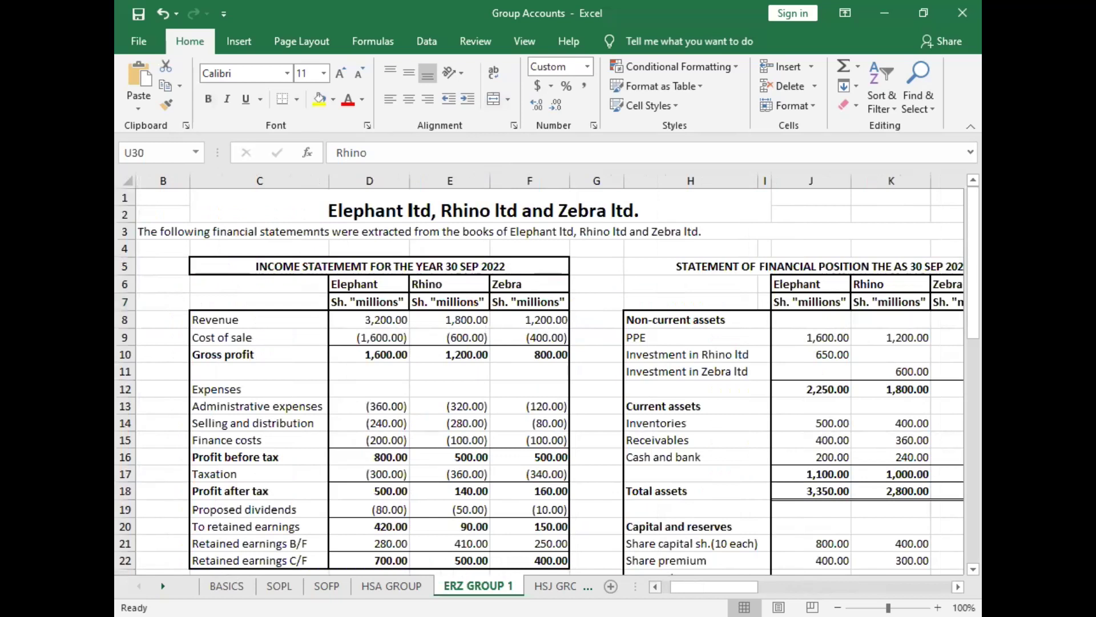
{"action": "scroll", "coordinate": [548, 377], "scroll_direction": "down", "scroll_amount": 1}
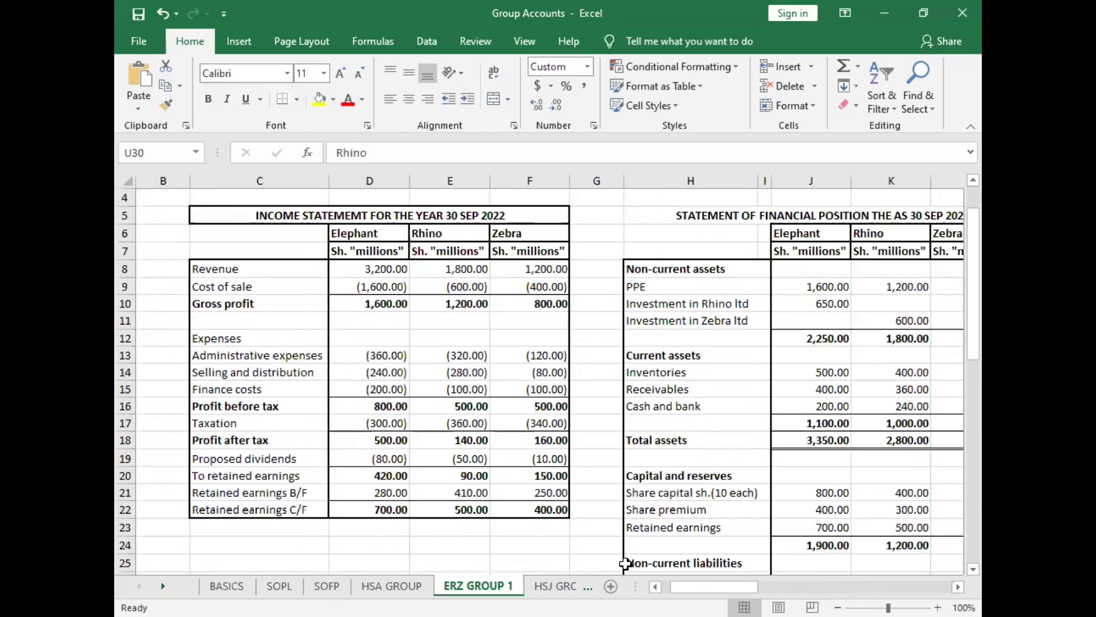
{"action": "scroll", "coordinate": [613, 545], "scroll_direction": "down", "scroll_amount": 2}
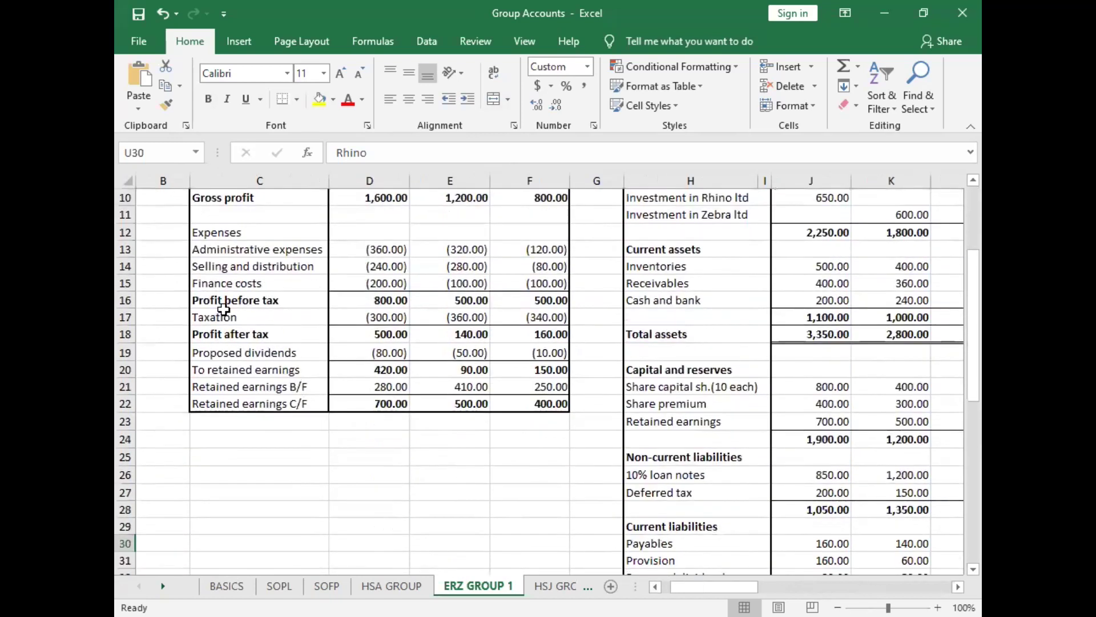
{"action": "left_click", "coordinate": [282, 584]}
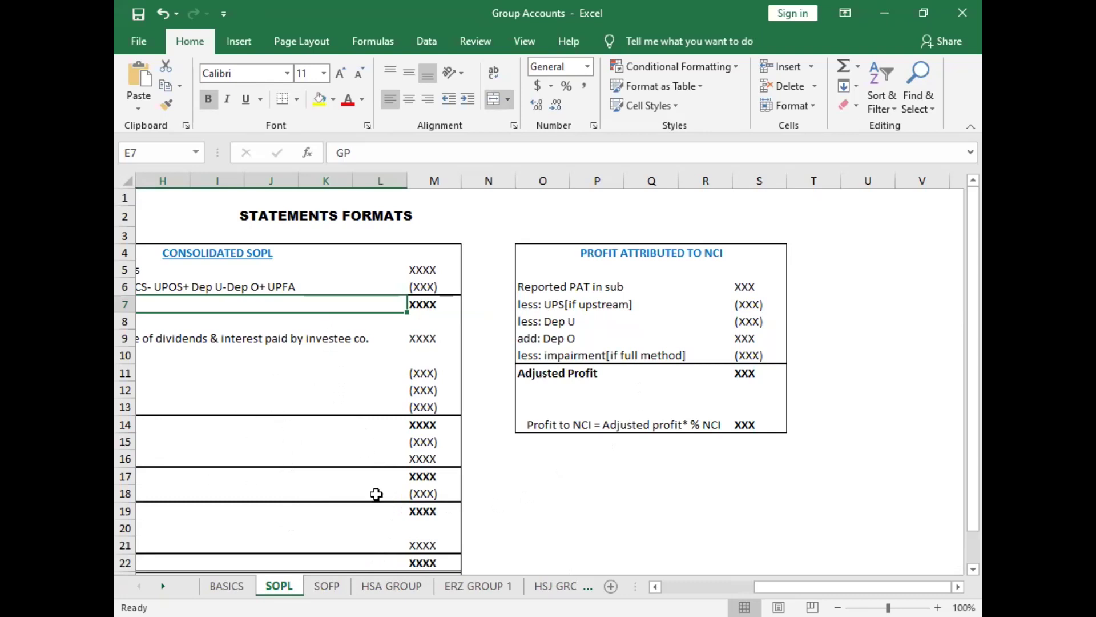
Step: On the SOFP sheet, append "+ Rev gain" to the PPE line in cell E6 of the consolidated SOFP
{"action": "left_click", "coordinate": [327, 586]}
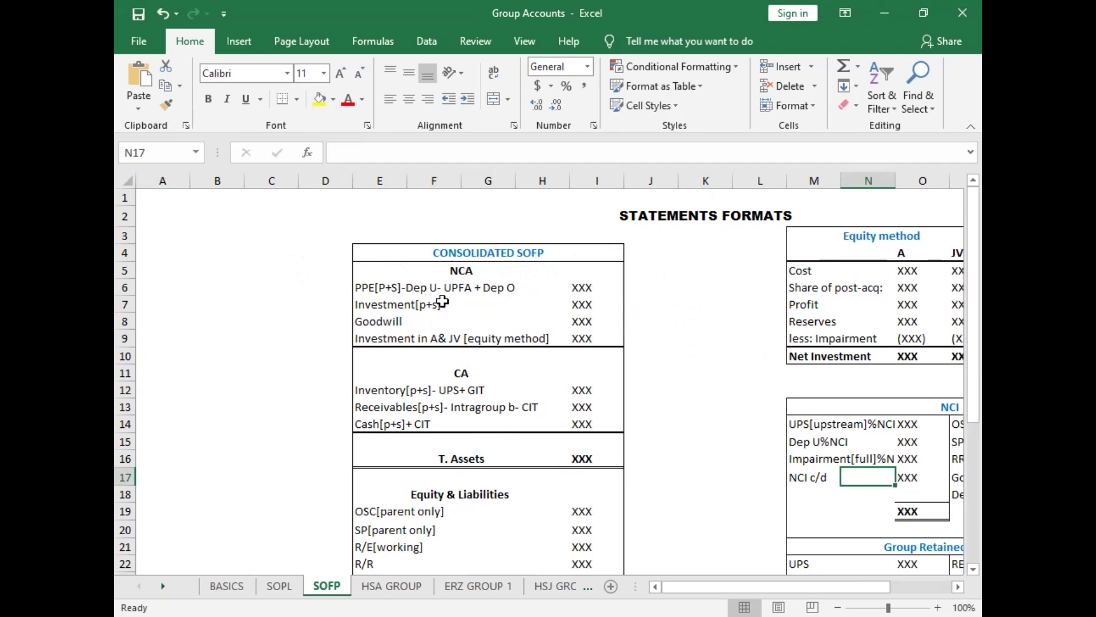
{"action": "double_click", "coordinate": [517, 287]}
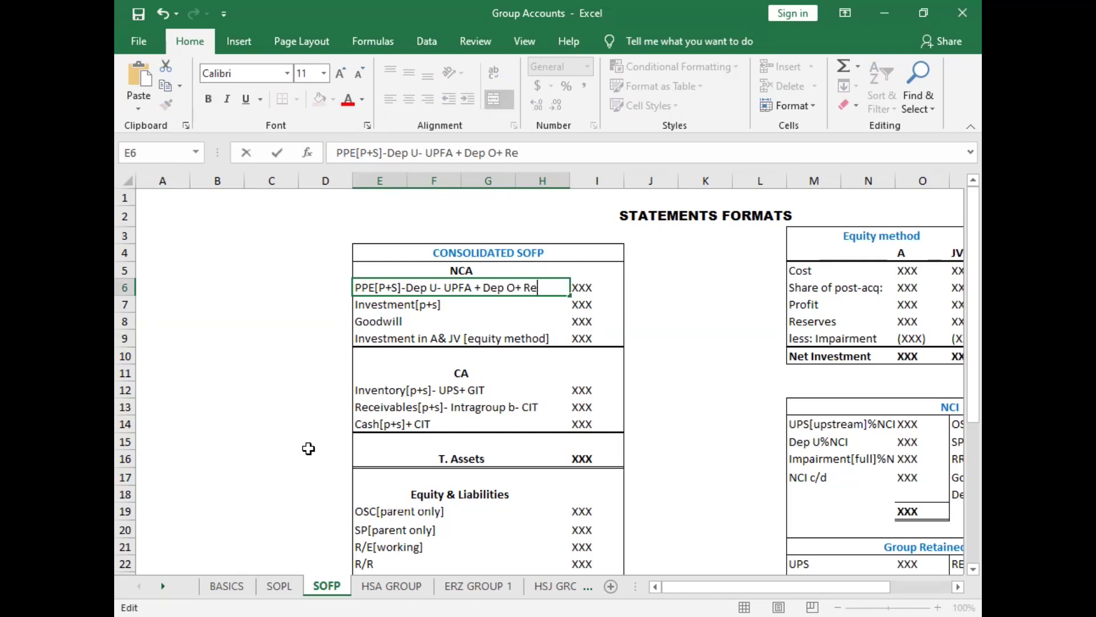
{"action": "type", "text": "+ Rev gain"}
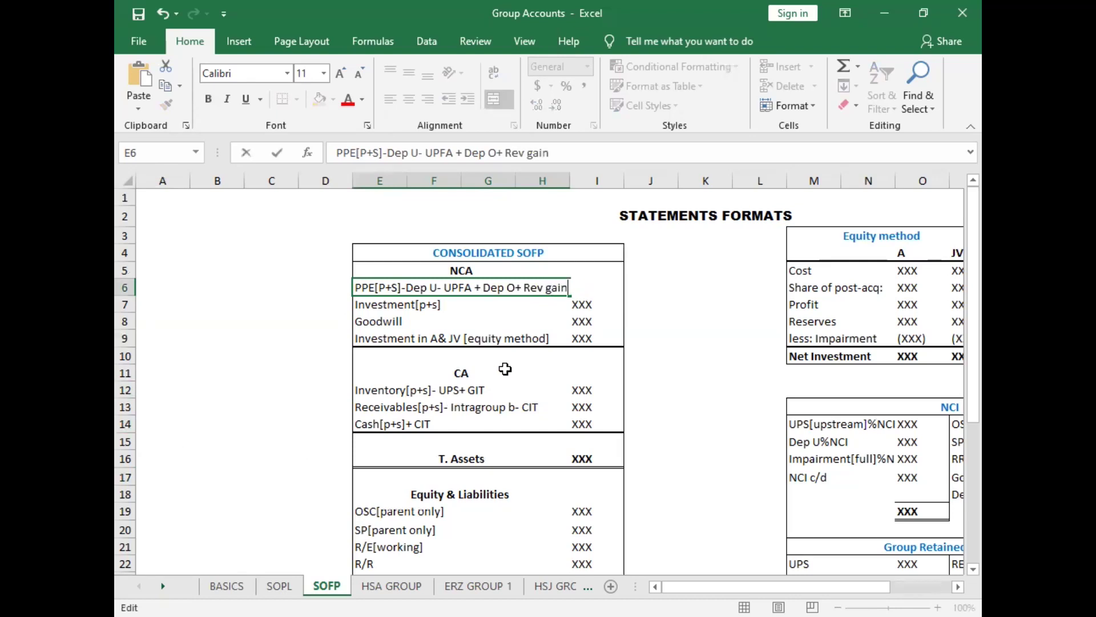
{"action": "left_click", "coordinate": [444, 369]}
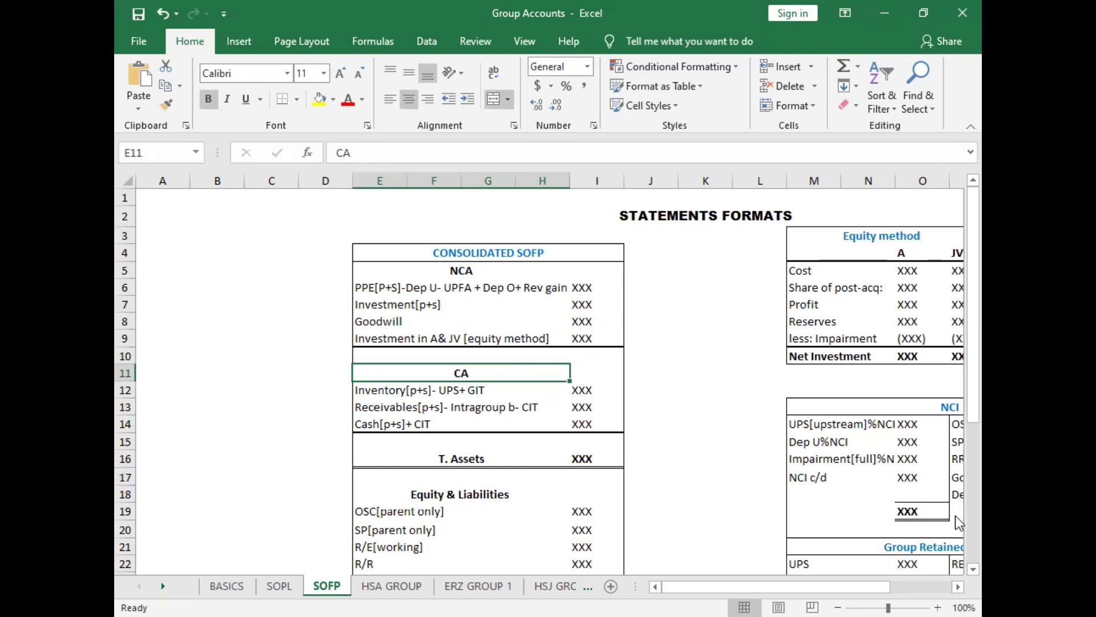
Step: Review the consolidated SOFP format from current assets down to total equity and liabilities, and the Equity method working beside it
{"action": "scroll", "coordinate": [955, 571], "scroll_direction": "down", "scroll_amount": 2}
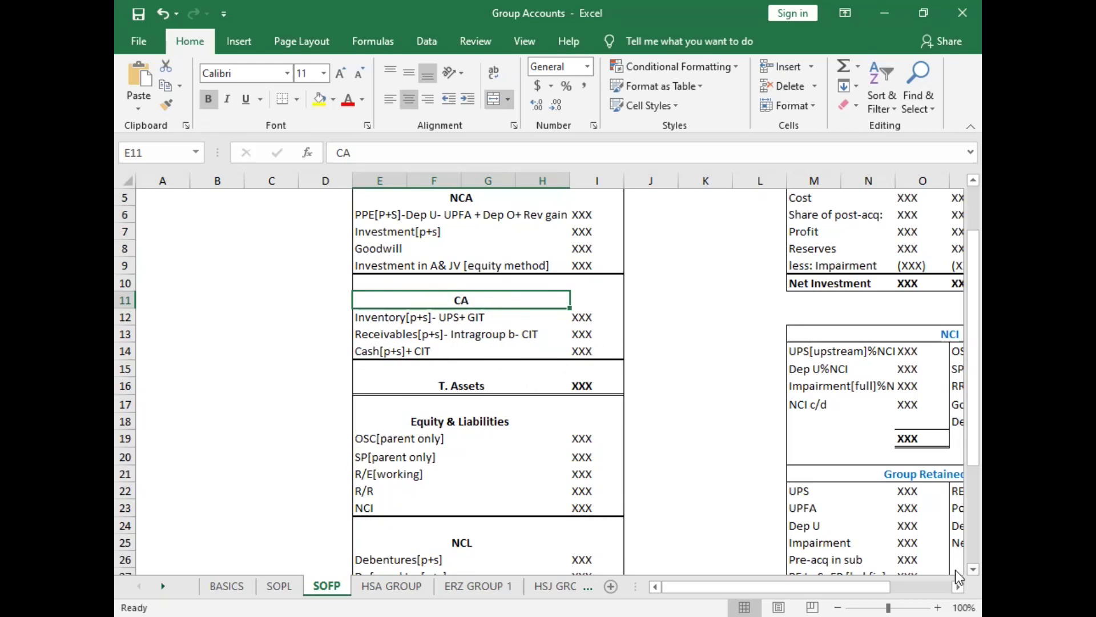
{"action": "scroll", "coordinate": [954, 570], "scroll_direction": "down", "scroll_amount": 2}
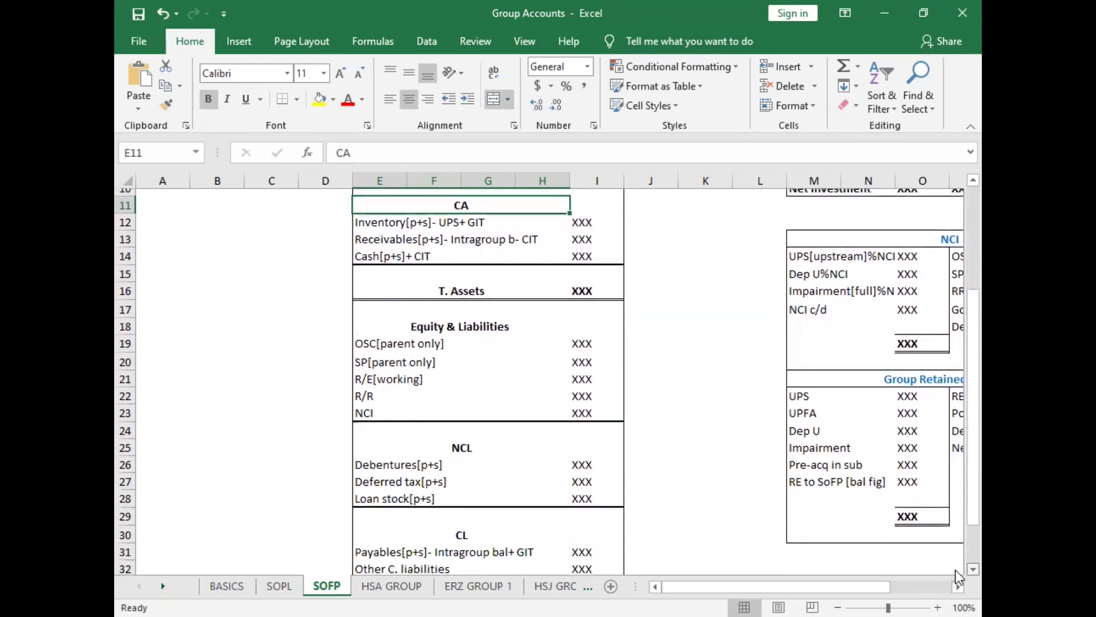
{"action": "scroll", "coordinate": [955, 570], "scroll_direction": "down", "scroll_amount": 1}
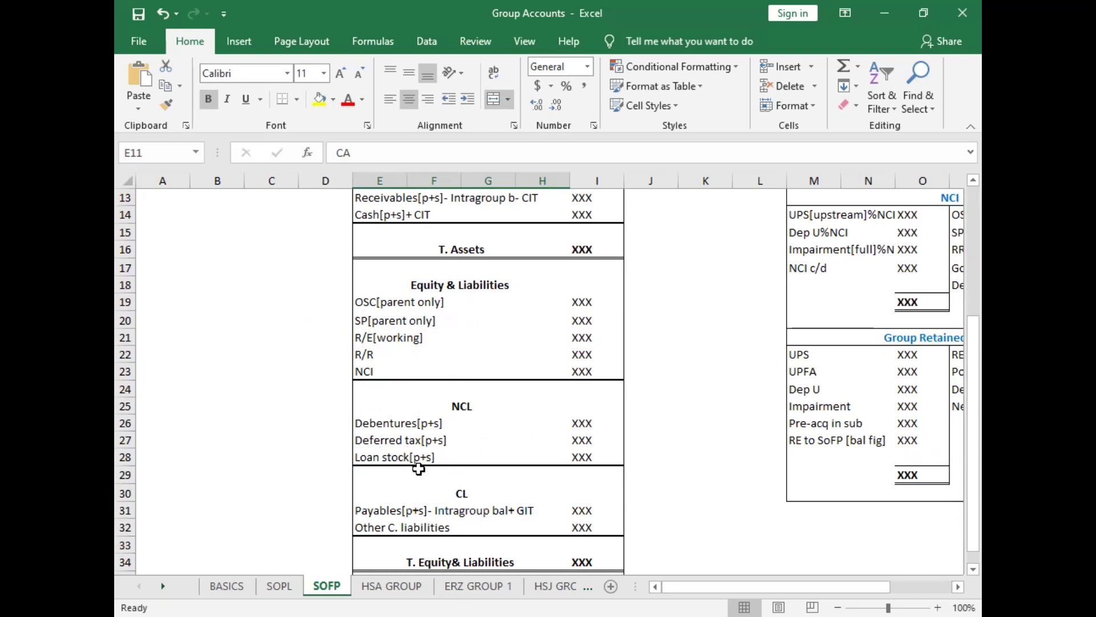
{"action": "scroll", "coordinate": [425, 471], "scroll_direction": "down", "scroll_amount": 1}
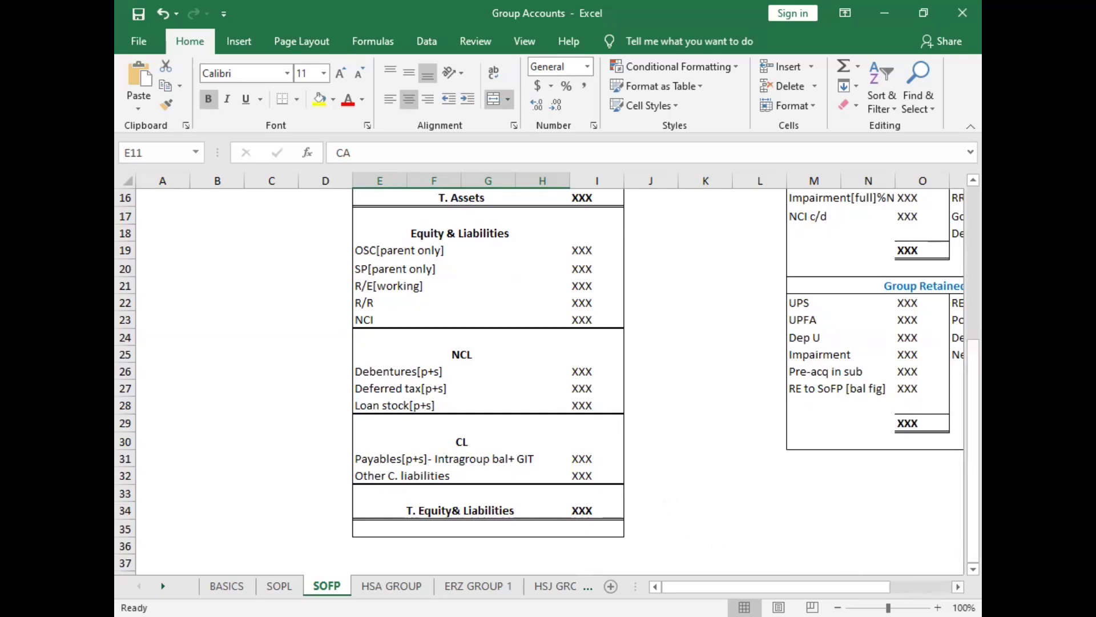
{"action": "scroll", "coordinate": [856, 506], "scroll_direction": "right", "scroll_amount": 5}
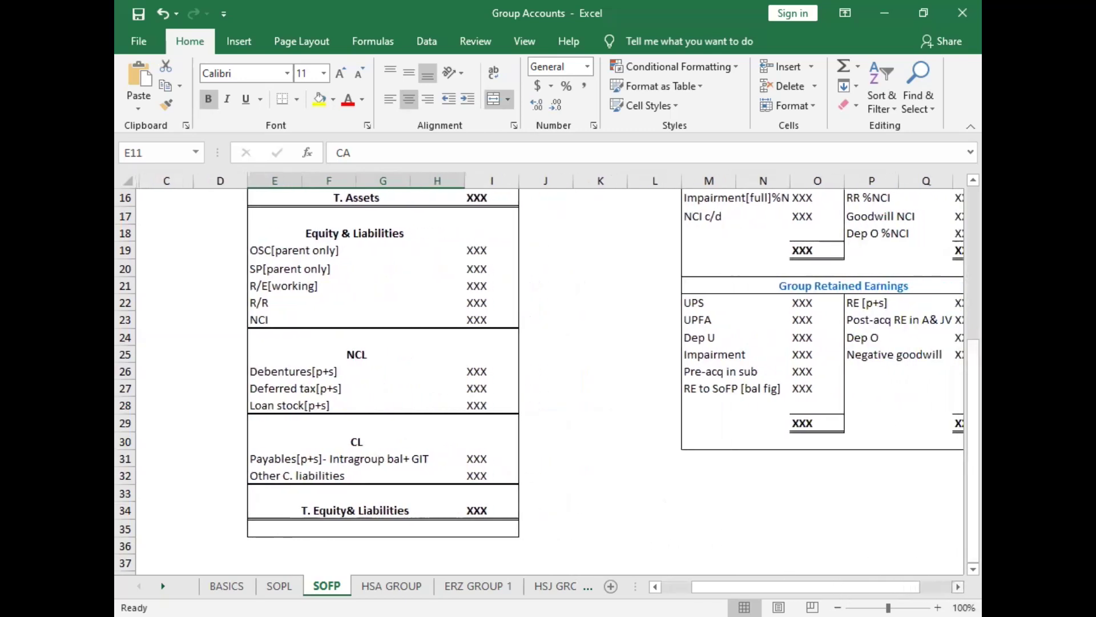
{"action": "scroll", "coordinate": [856, 505], "scroll_direction": "up", "scroll_amount": 2}
{"action": "scroll", "coordinate": [856, 506], "scroll_direction": "up", "scroll_amount": 3}
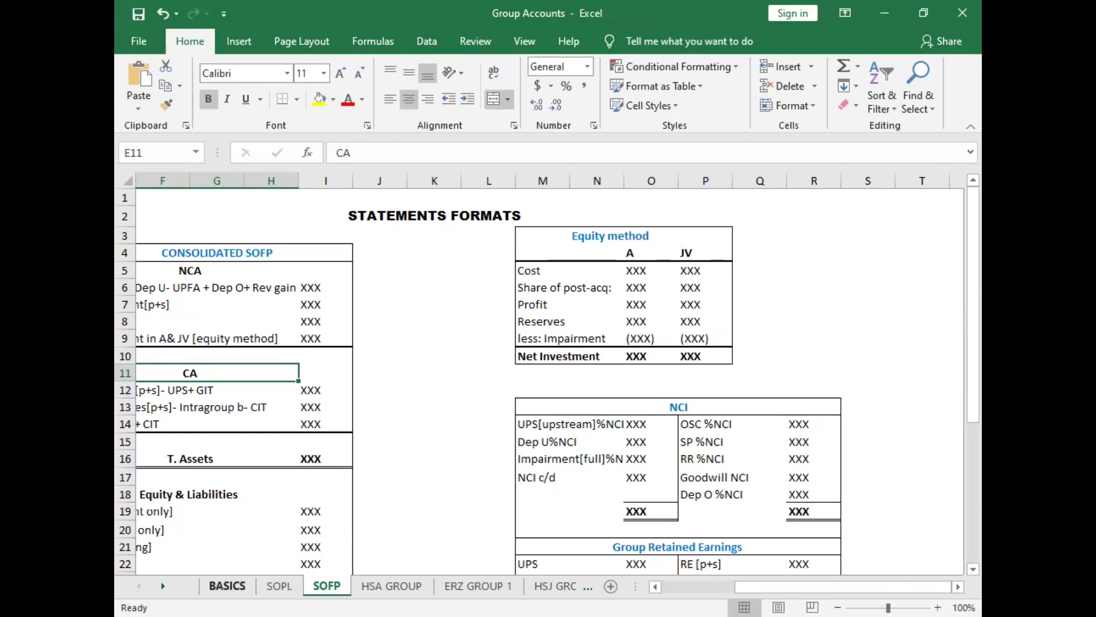
Step: Review the goodwill computations on the BASICS sheet and the NCI and Group Retained Earnings workings on the SOFP sheet
{"action": "left_click", "coordinate": [226, 586]}
{"action": "scroll", "coordinate": [284, 338], "scroll_direction": "up", "scroll_amount": 5}
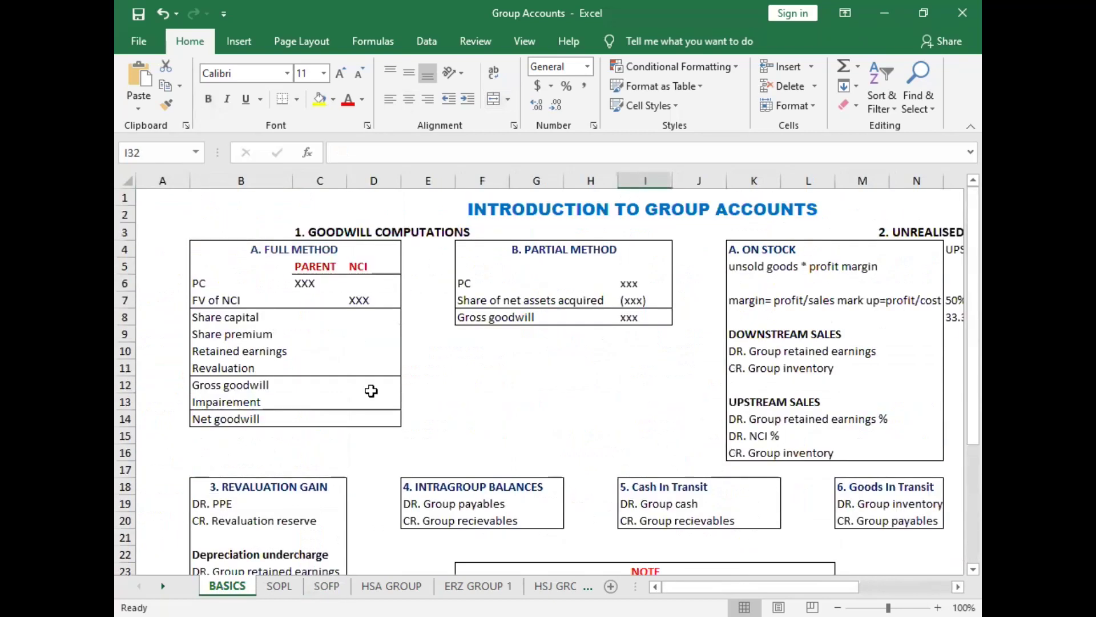
{"action": "left_click", "coordinate": [327, 586]}
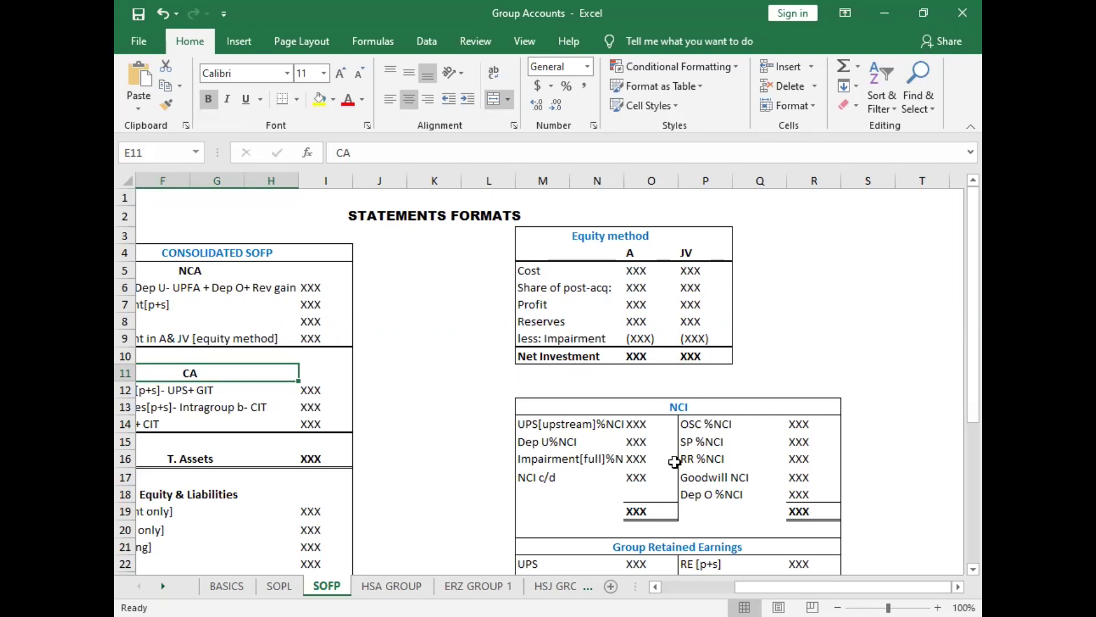
{"action": "scroll", "coordinate": [955, 568], "scroll_direction": "down", "scroll_amount": 2}
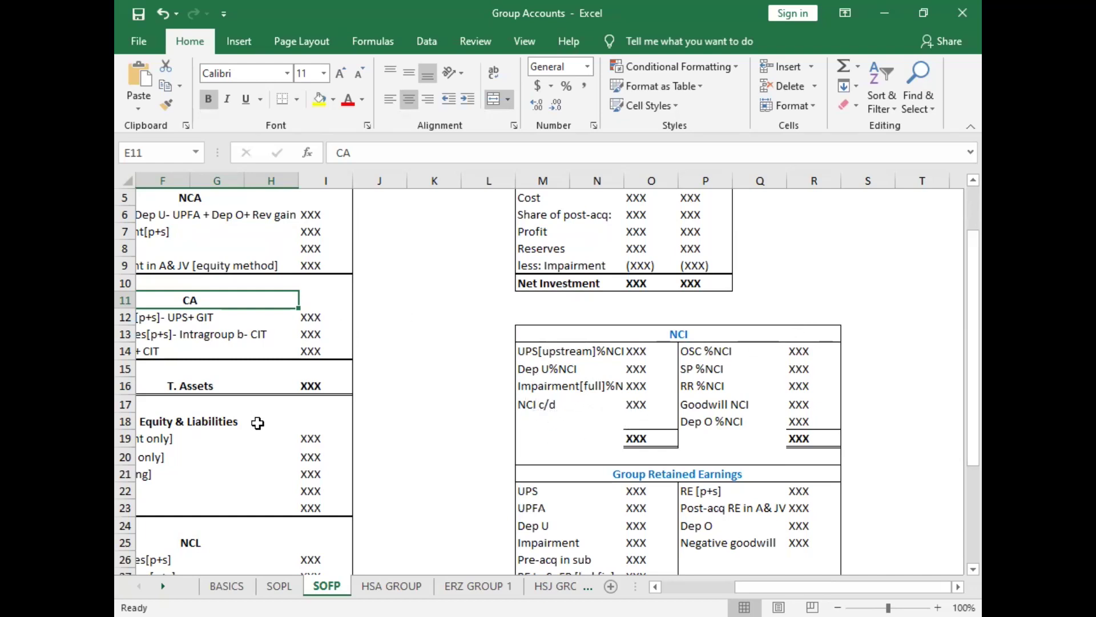
{"action": "scroll", "coordinate": [957, 569], "scroll_direction": "down", "scroll_amount": 3}
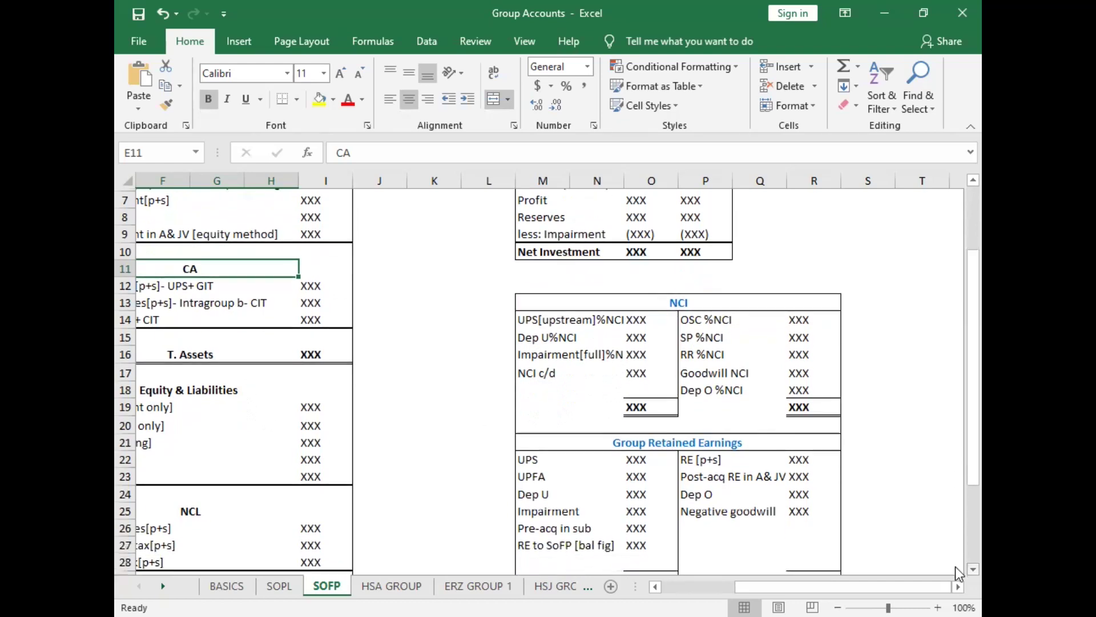
{"action": "scroll", "coordinate": [955, 566], "scroll_direction": "down", "scroll_amount": 1}
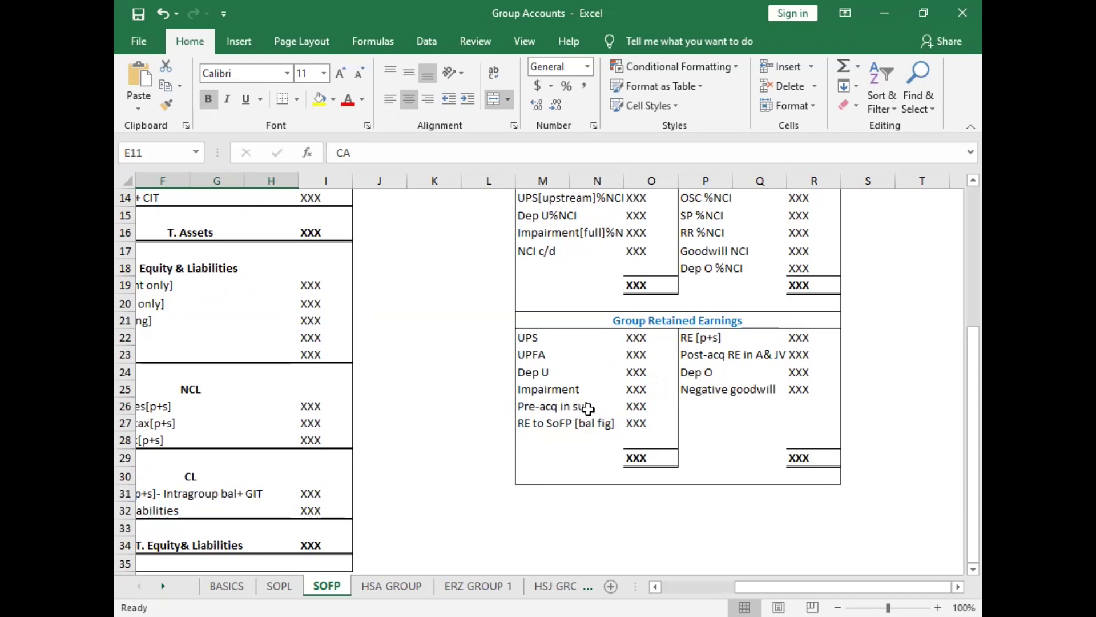
Step: In the Group Retained Earnings working, change the label in cell M26 to "Pre-acq R/E in sub"
{"action": "left_click", "coordinate": [557, 407]}
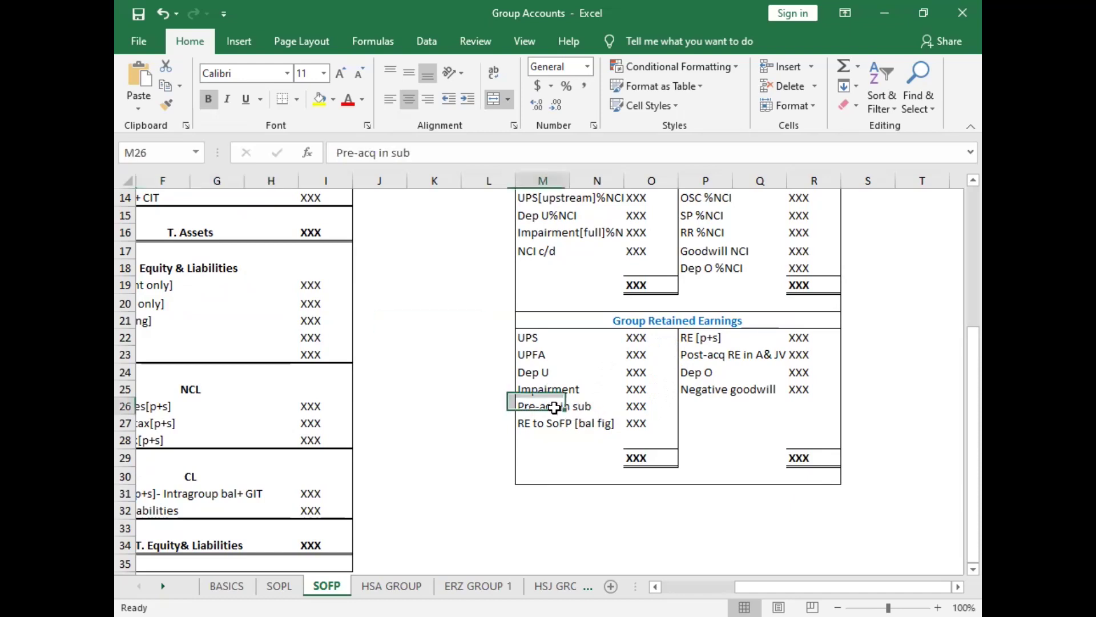
{"action": "left_click", "coordinate": [378, 153]}
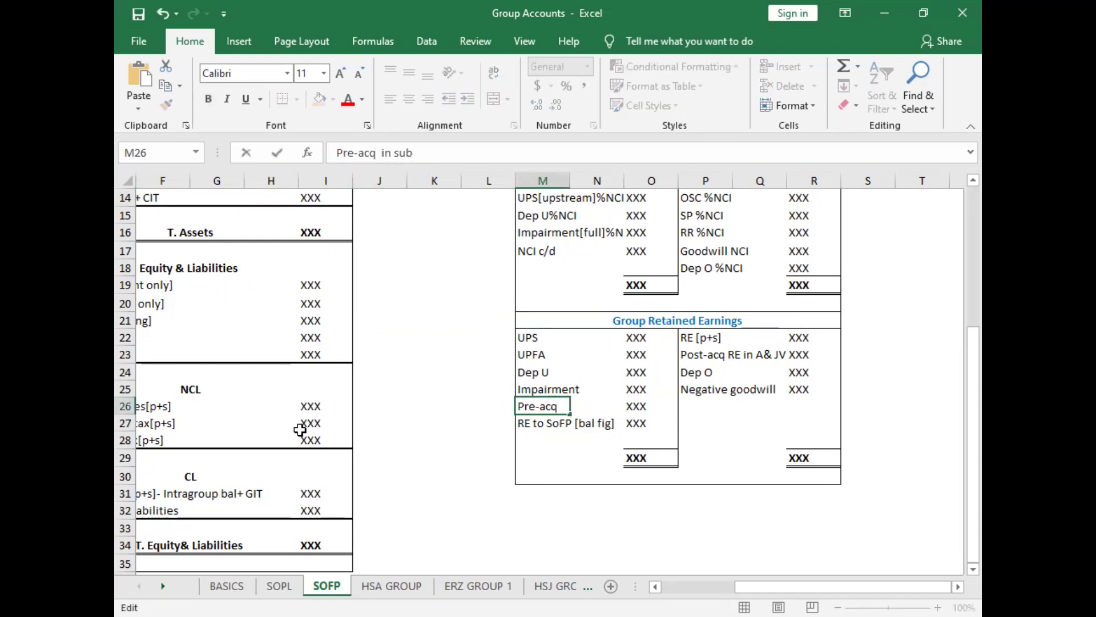
{"action": "type", "text": "R?"}
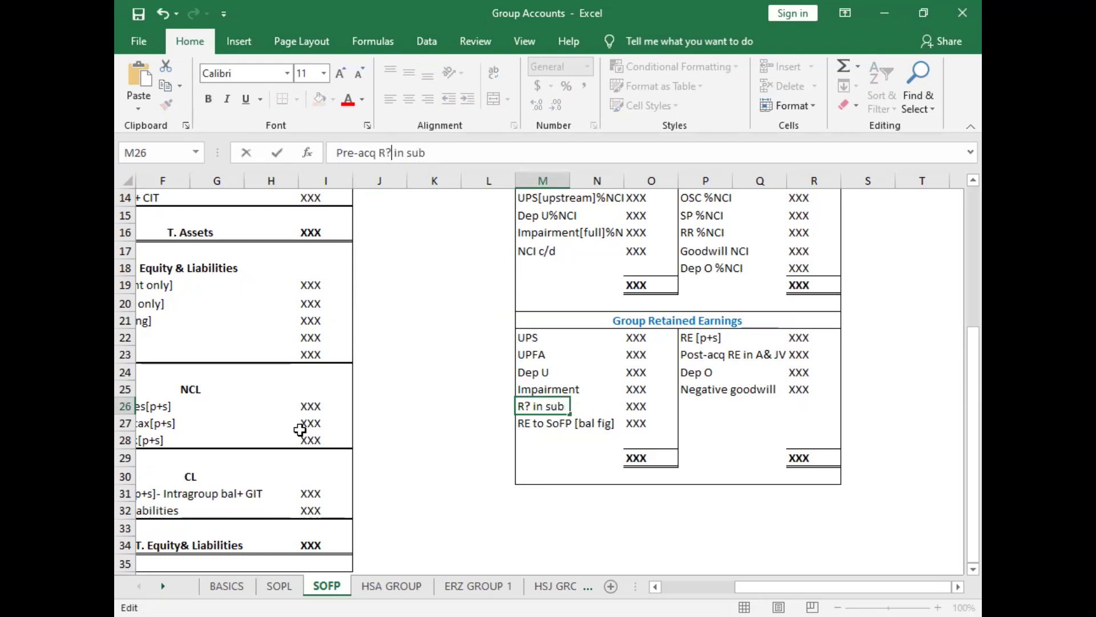
{"action": "key", "text": "BackSpace"}
{"action": "type", "text": "/E"}
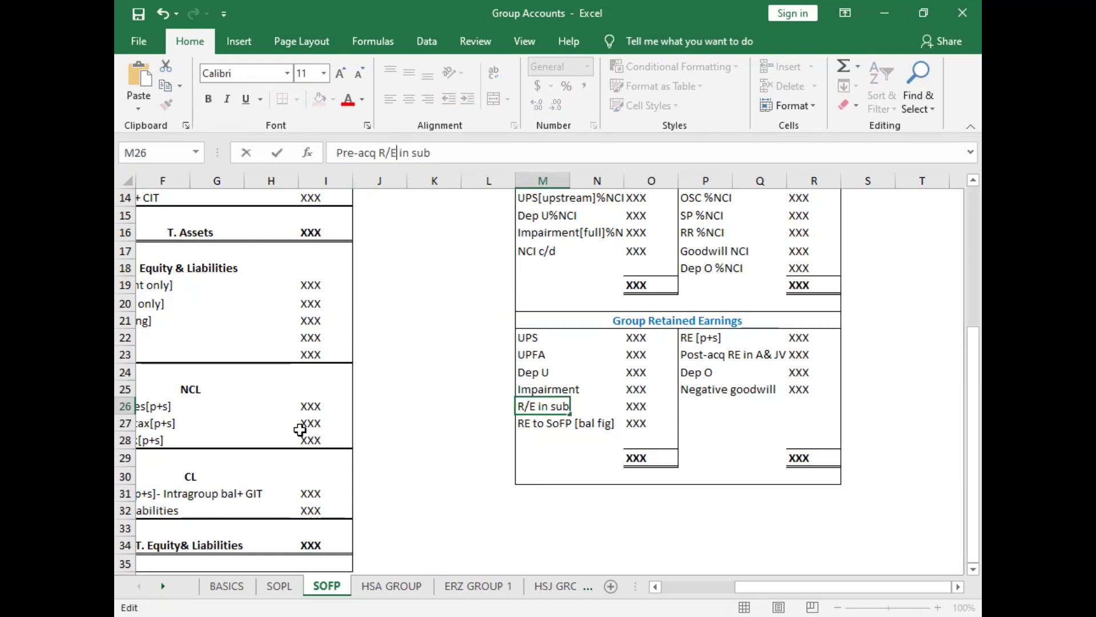
{"action": "left_click", "coordinate": [540, 459]}
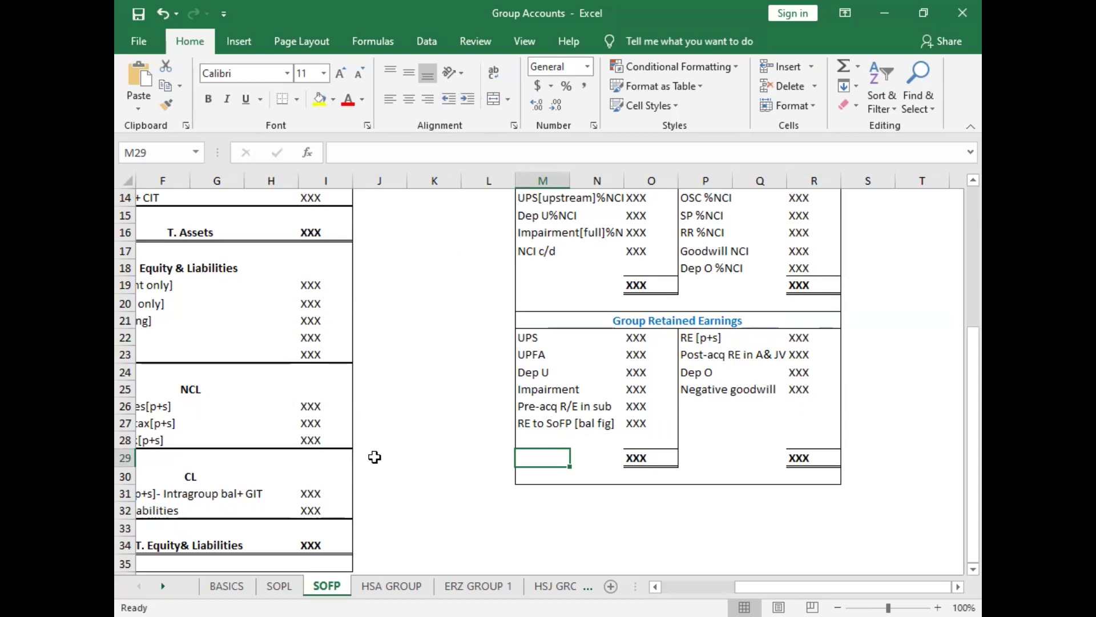
Step: On the HSA GROUP sheet, enter the reporting date 31/12/2022 in cell J5
{"action": "left_click", "coordinate": [384, 586]}
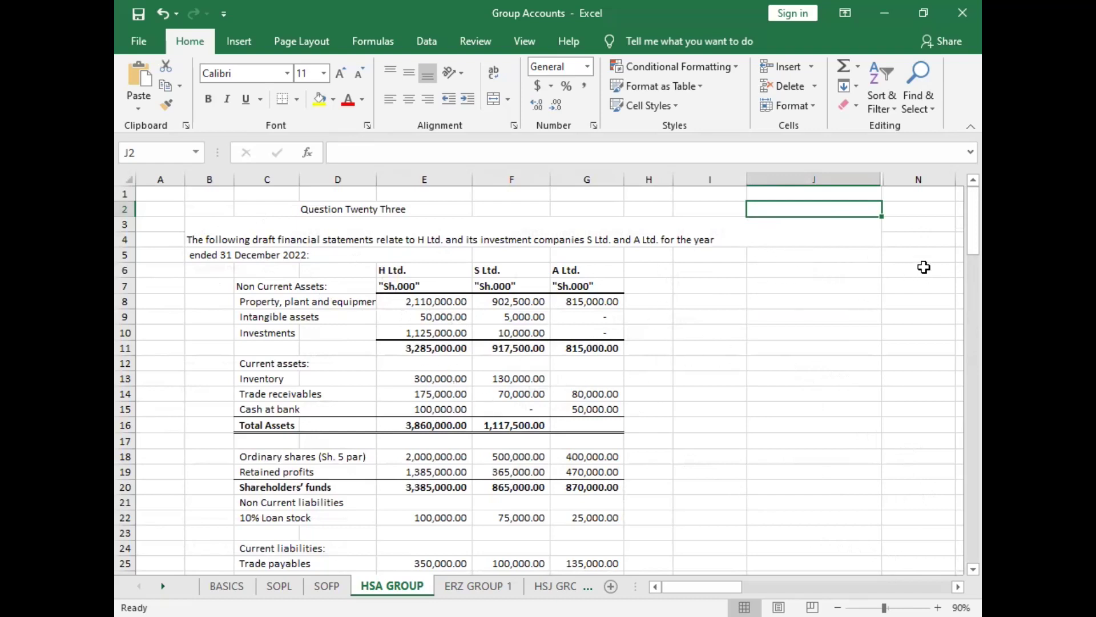
{"action": "left_click", "coordinate": [780, 256]}
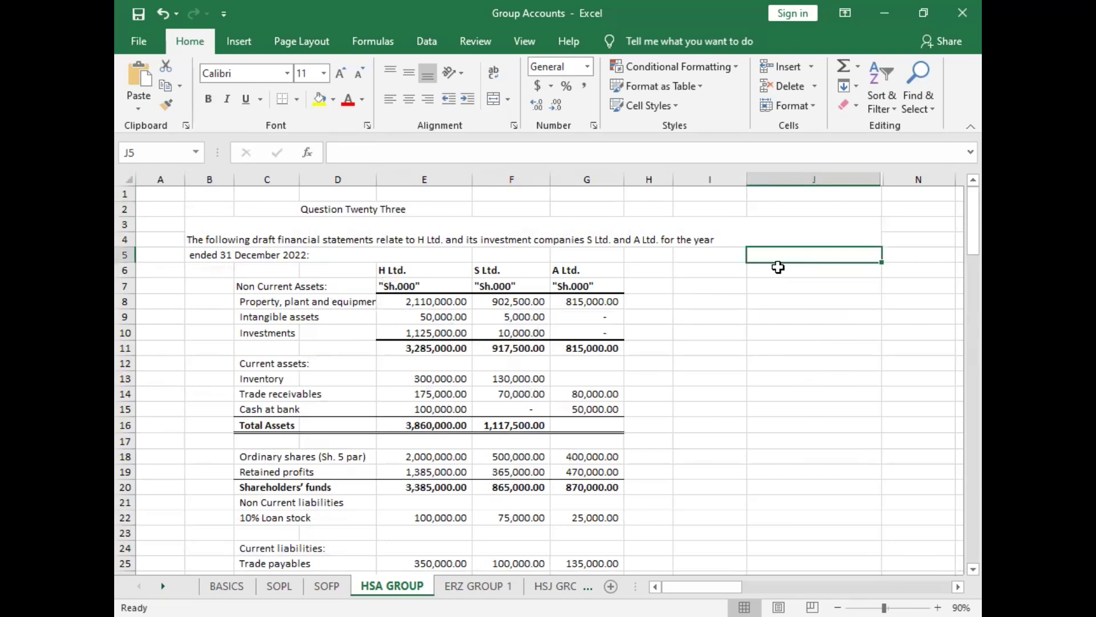
{"action": "type", "text": "31/12/2022"}
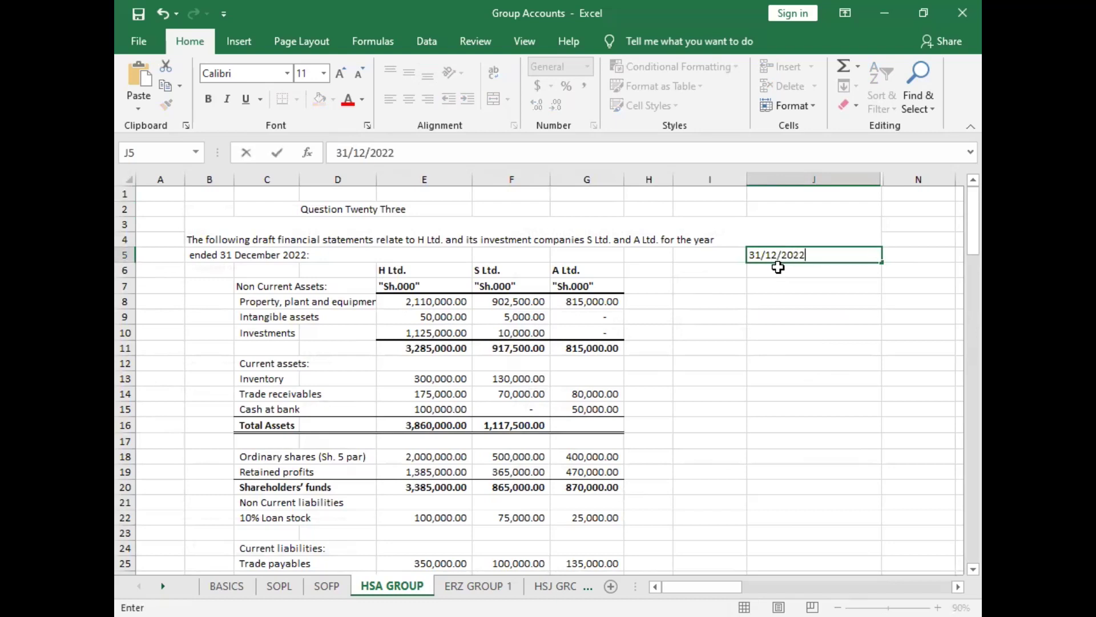
{"action": "key", "text": "Return"}
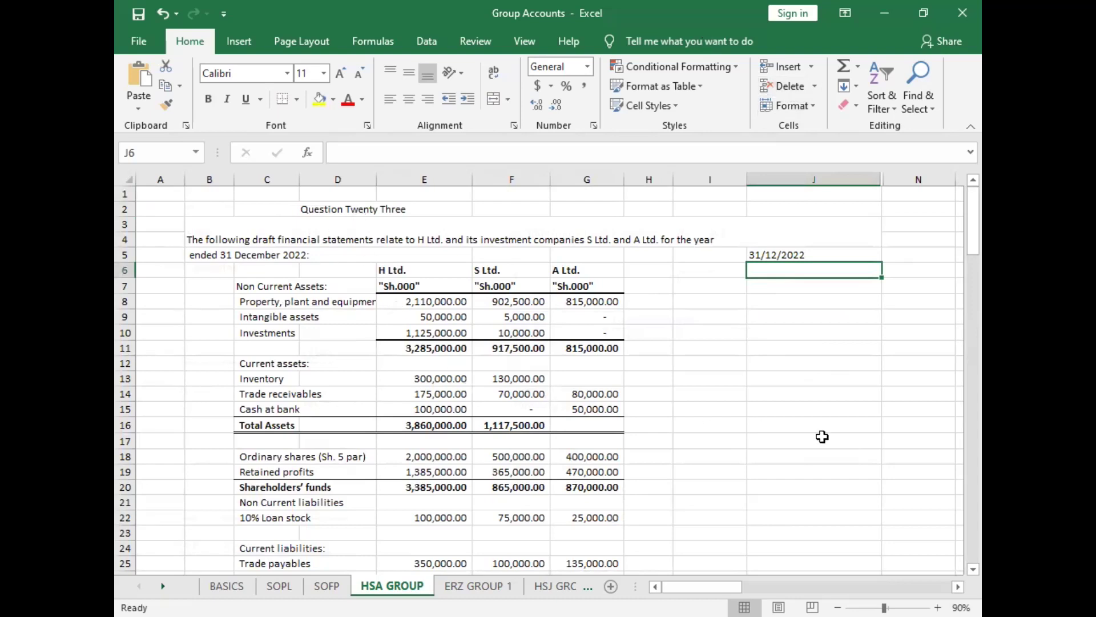
Step: In the acquisition details, label S Ltd. "subsiadiary" in cell H36 and A Ltd. "Associate" in cell H37
{"action": "scroll", "coordinate": [955, 571], "scroll_direction": "down", "scroll_amount": 2}
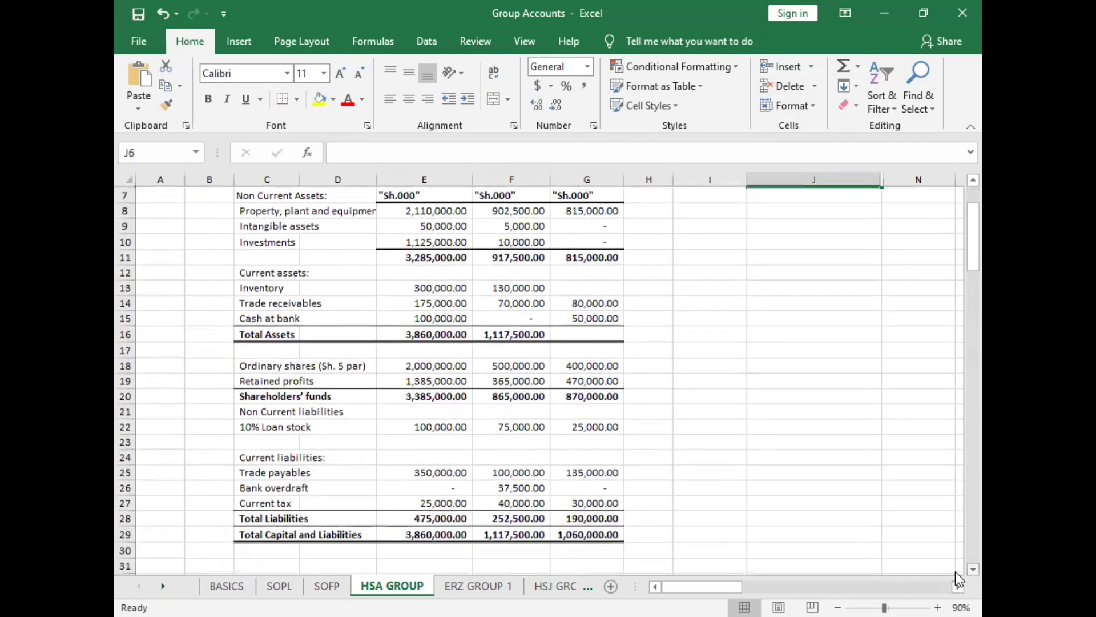
{"action": "scroll", "coordinate": [955, 571], "scroll_direction": "down", "scroll_amount": 5}
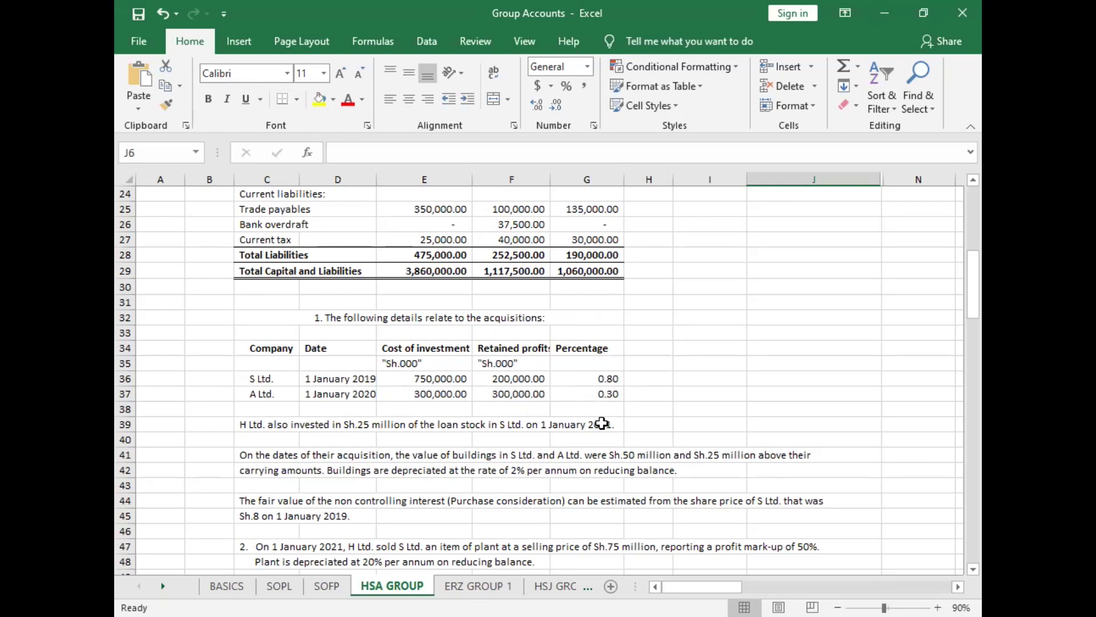
{"action": "left_click", "coordinate": [650, 380]}
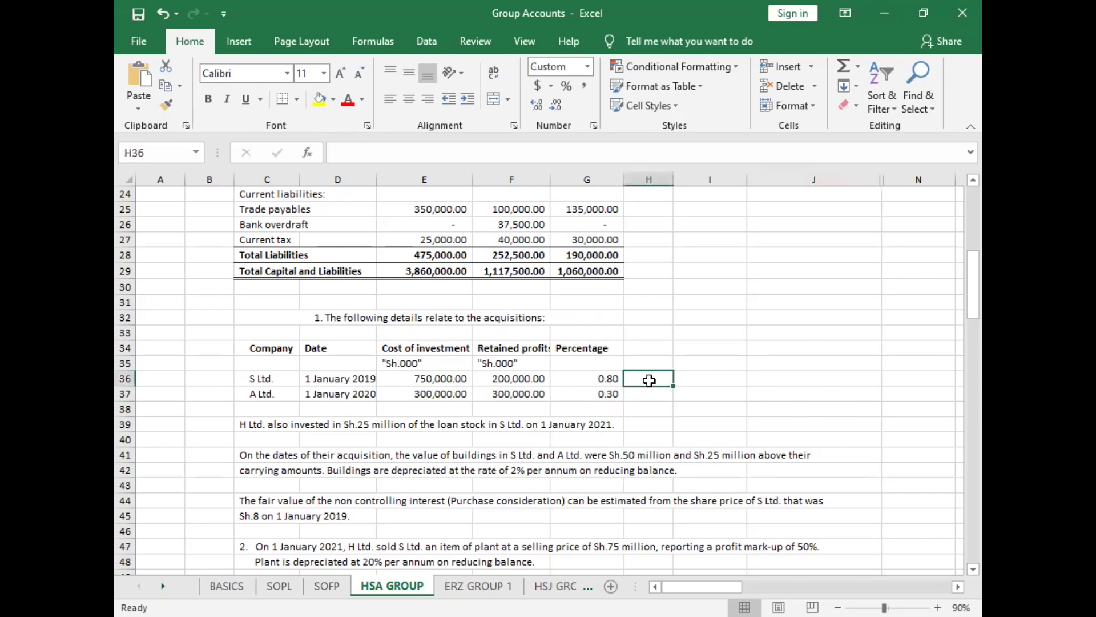
{"action": "type", "text": "subsiadiary"}
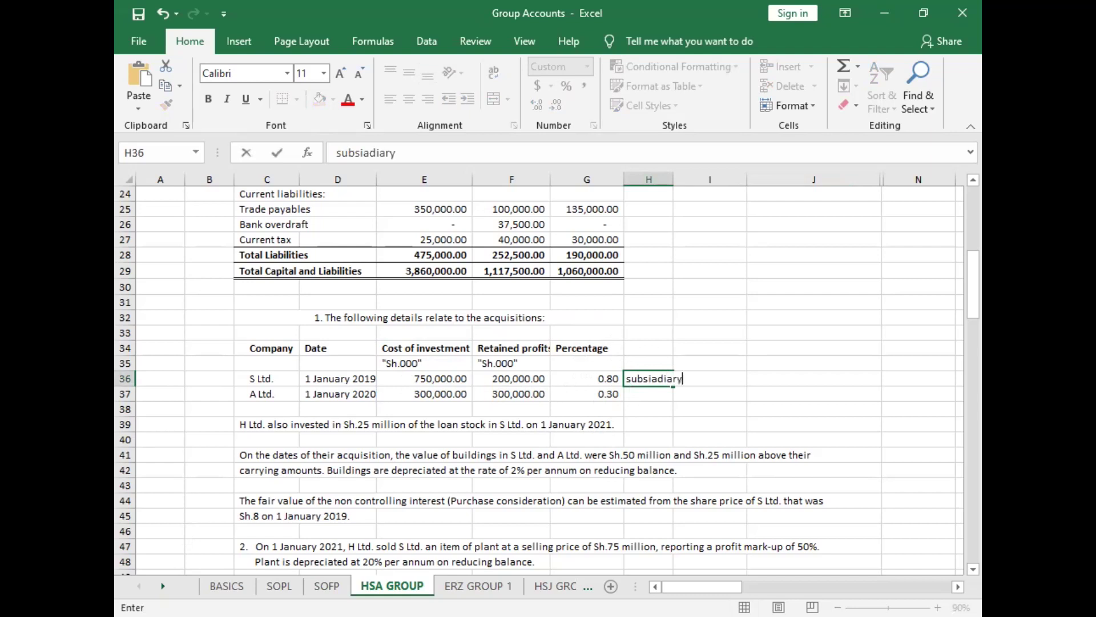
{"action": "key", "text": "Return"}
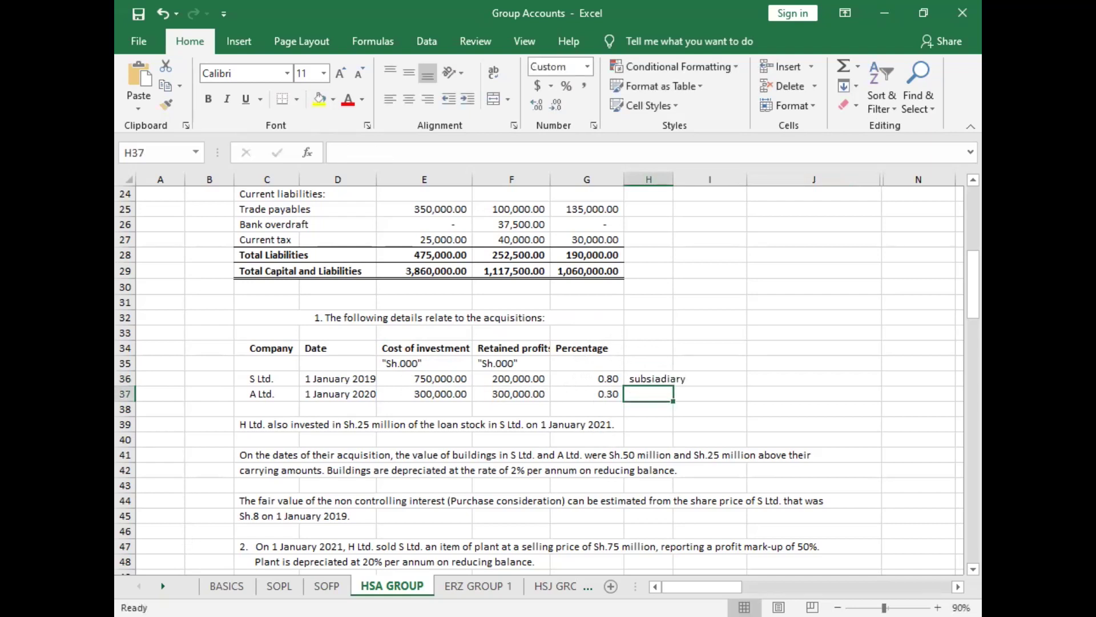
{"action": "type", "text": "Associate"}
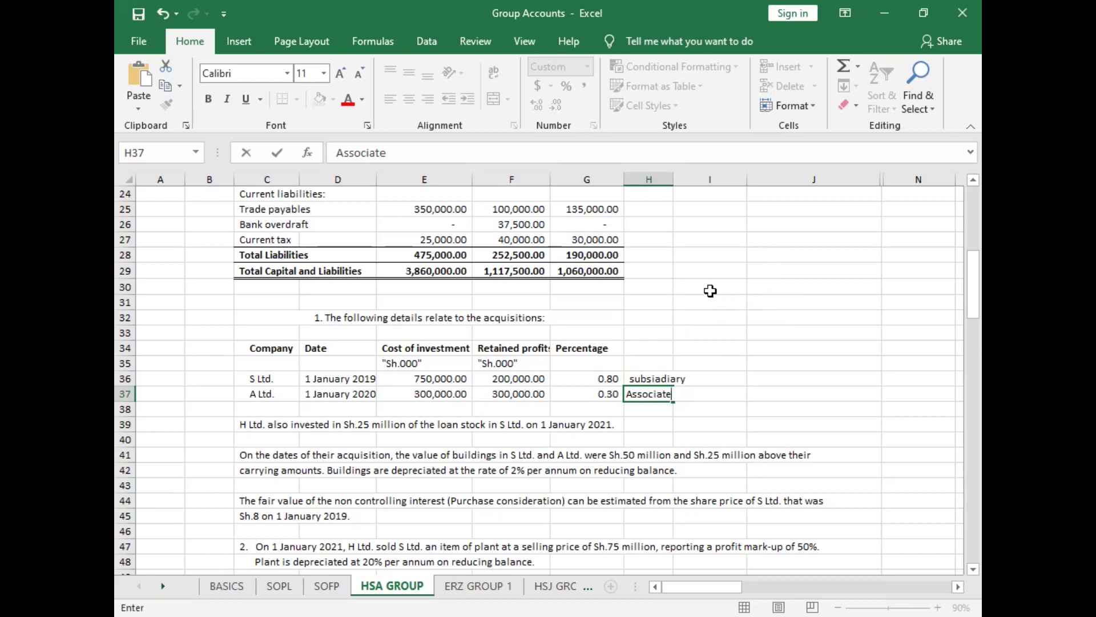
{"action": "left_click", "coordinate": [731, 337]}
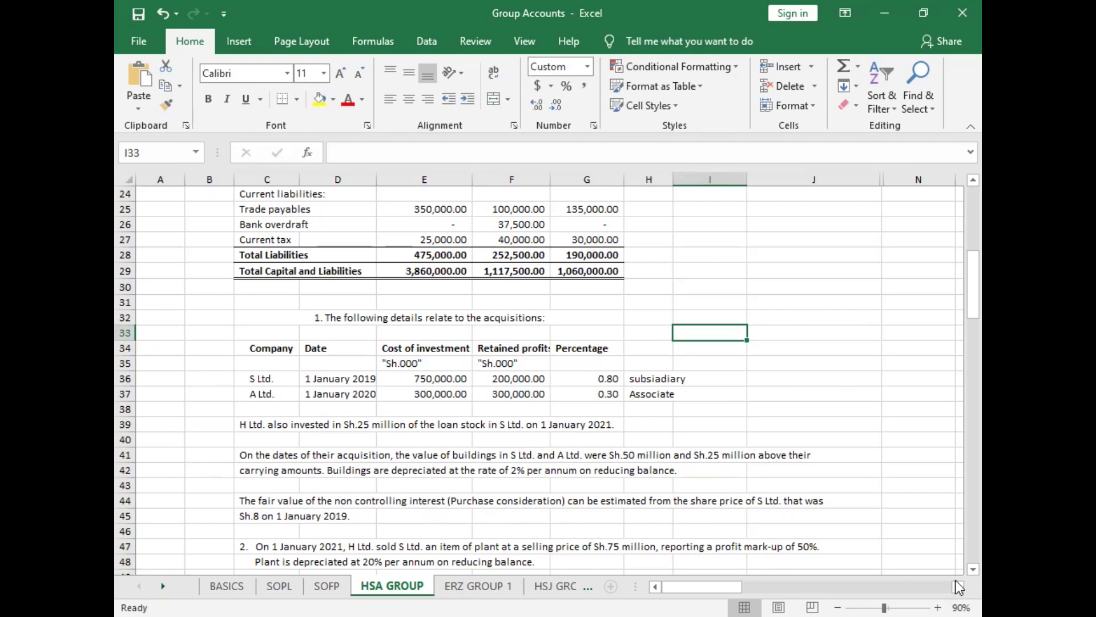
Step: Mark note 3(ii) on H Ltd.'s sale of goods to A Ltd. as "irrelevant" in cell N54
{"action": "scroll", "coordinate": [955, 567], "scroll_direction": "down", "scroll_amount": 2}
{"action": "scroll", "coordinate": [955, 568], "scroll_direction": "down", "scroll_amount": 1}
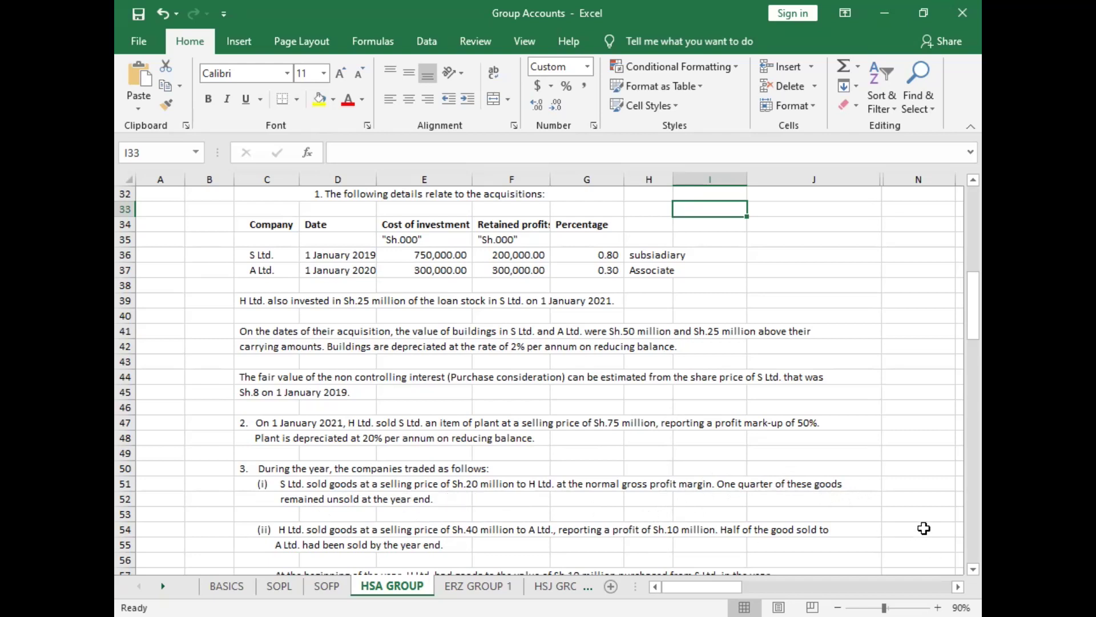
{"action": "scroll", "coordinate": [955, 566], "scroll_direction": "down", "scroll_amount": 3}
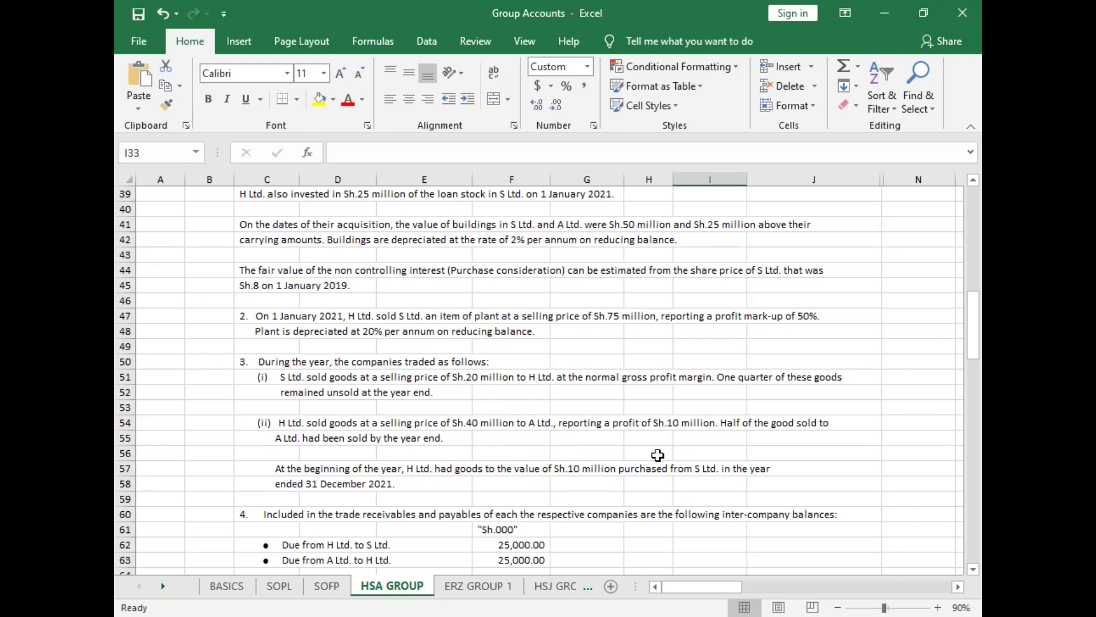
{"action": "left_click", "coordinate": [884, 425]}
{"action": "type", "text": "irrele"}
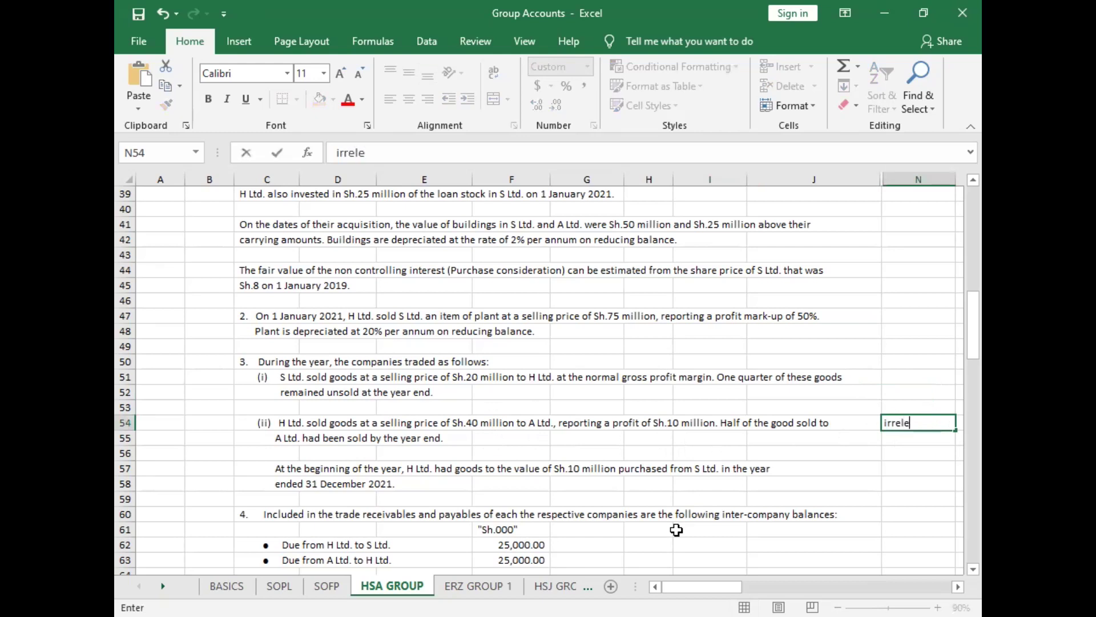
{"action": "type", "text": "vant"}
{"action": "left_click", "coordinate": [417, 497]}
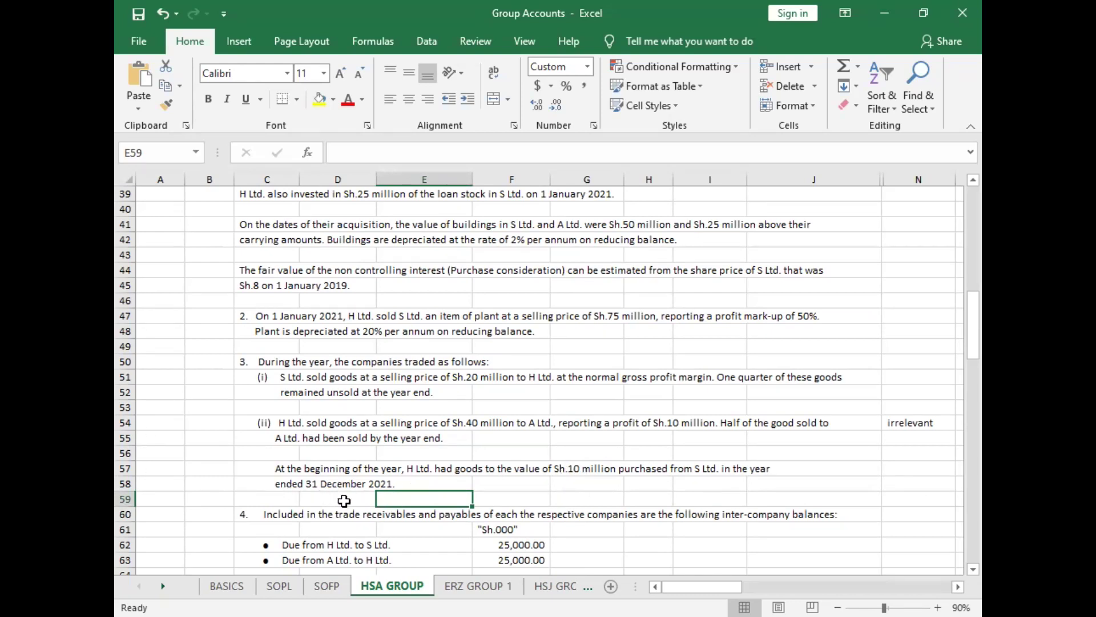
Step: Mark the inter-company balance due from A Ltd. to H Ltd. as "Irrelevant" in cell H63
{"action": "scroll", "coordinate": [659, 442], "scroll_direction": "up", "scroll_amount": 13}
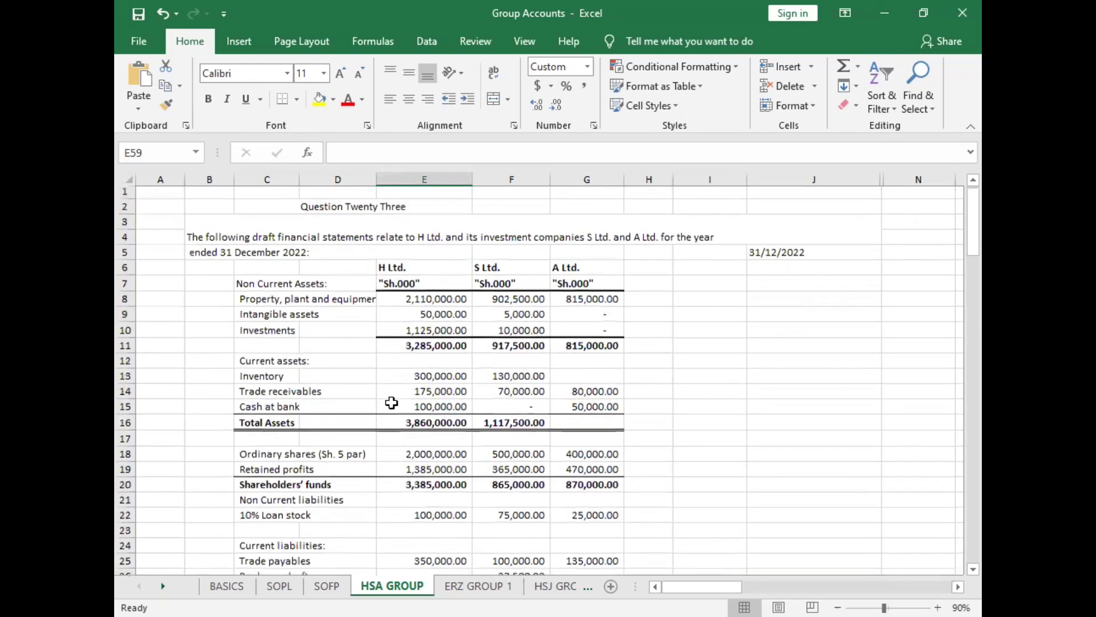
{"action": "scroll", "coordinate": [392, 410], "scroll_direction": "down", "scroll_amount": 10}
{"action": "scroll", "coordinate": [392, 409], "scroll_direction": "down", "scroll_amount": 8}
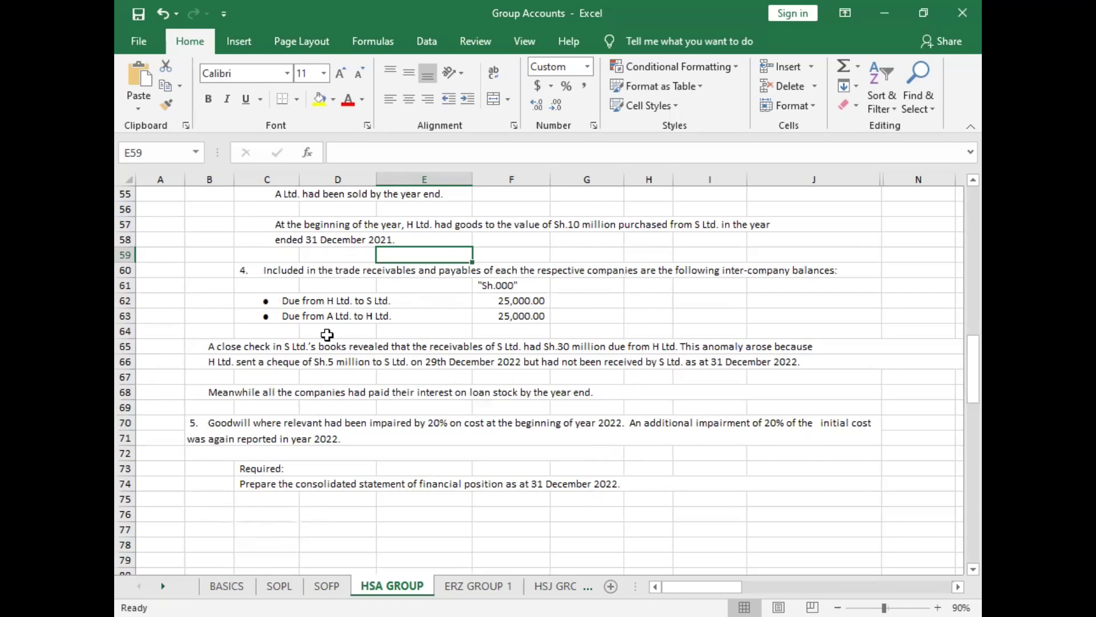
{"action": "left_click", "coordinate": [604, 317]}
{"action": "left_click", "coordinate": [654, 318]}
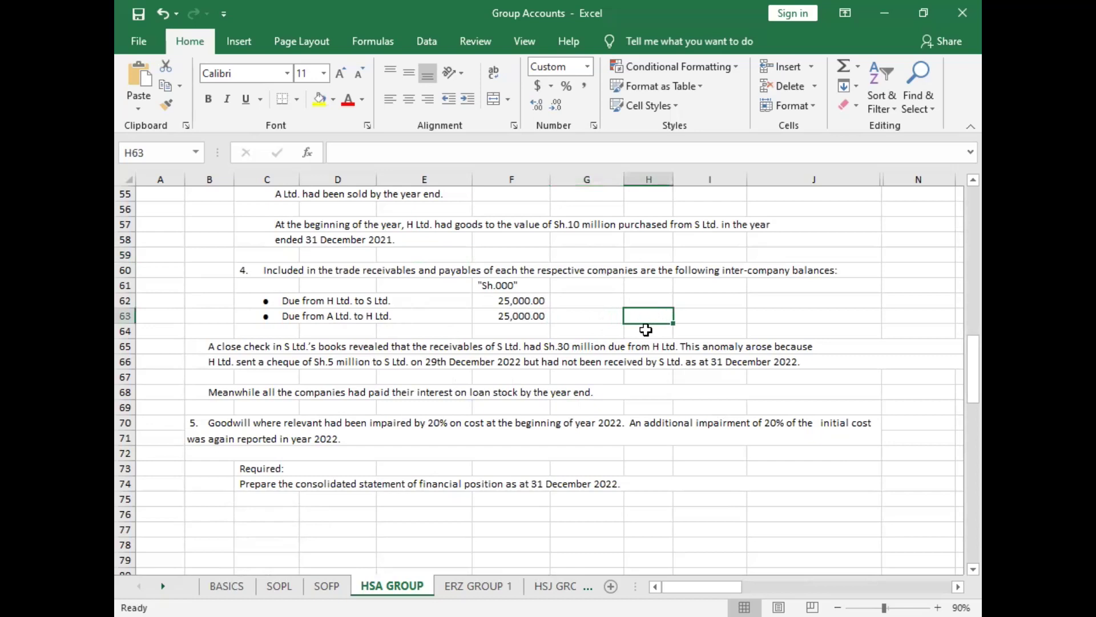
{"action": "type", "text": "Irrelevant"}
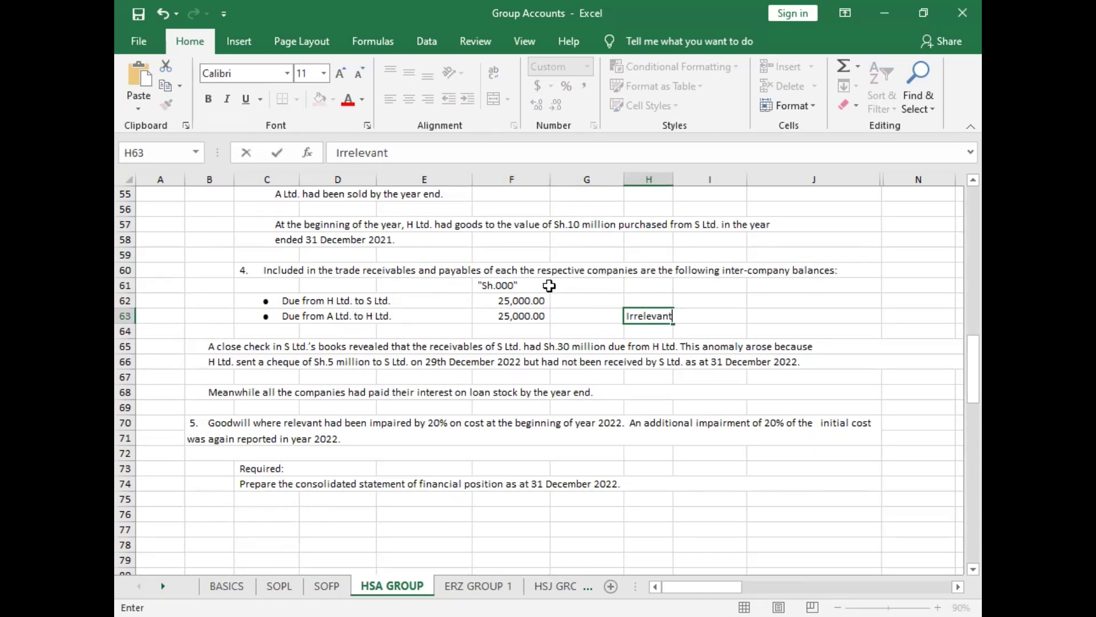
{"action": "left_click", "coordinate": [614, 380]}
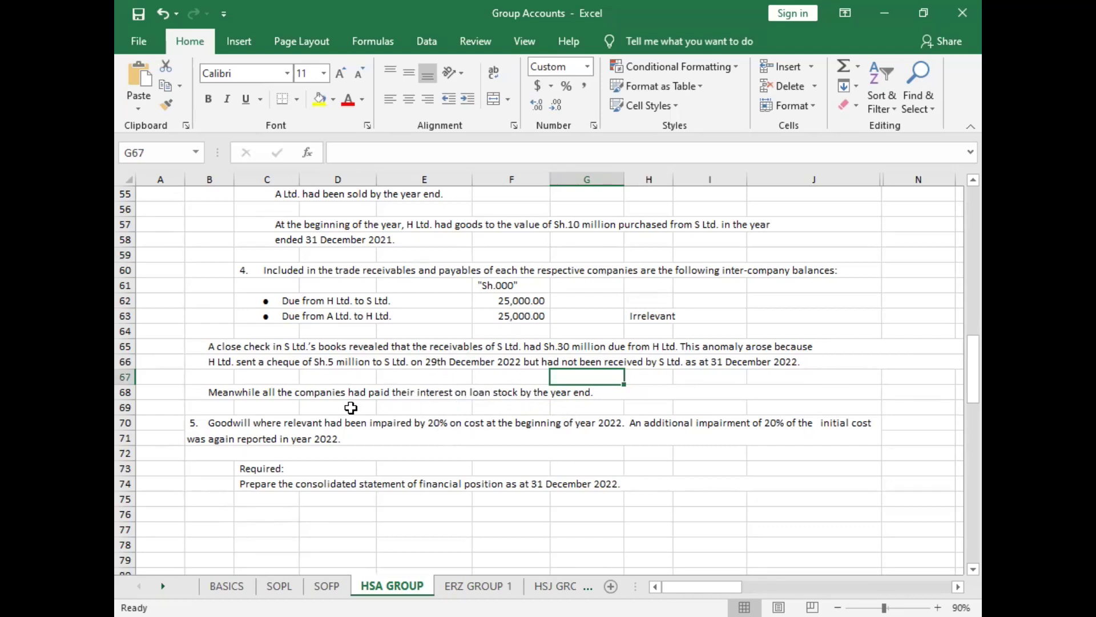
Step: Enter the heading "H ltd and its investees" in cell N6, beside the draft financial statements
{"action": "scroll", "coordinate": [303, 378], "scroll_direction": "up", "scroll_amount": 7}
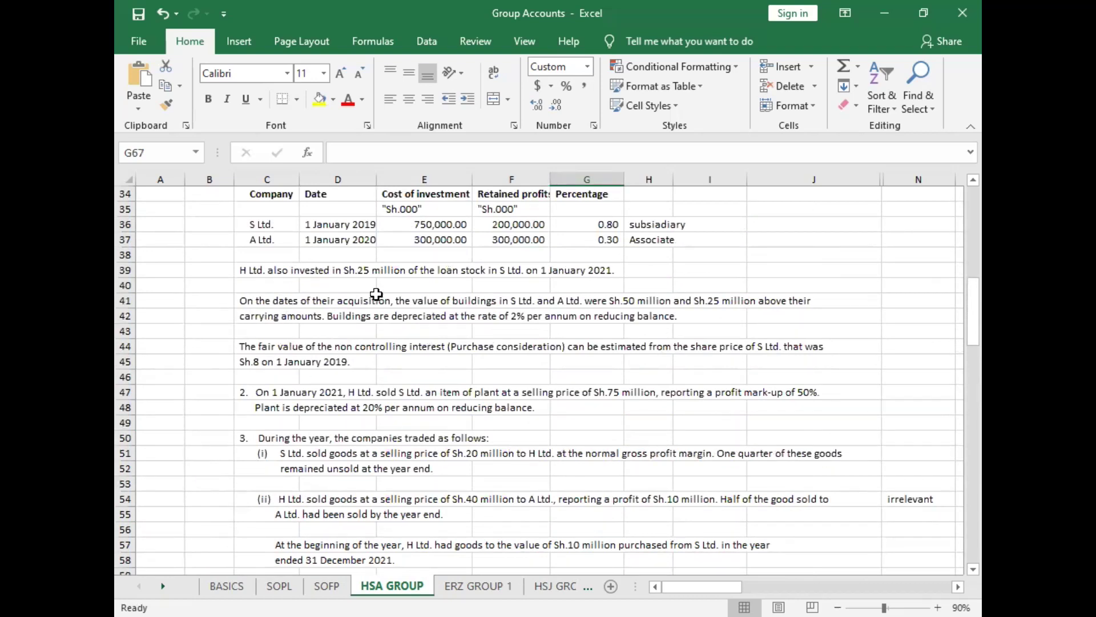
{"action": "scroll", "coordinate": [342, 282], "scroll_direction": "down", "scroll_amount": 7}
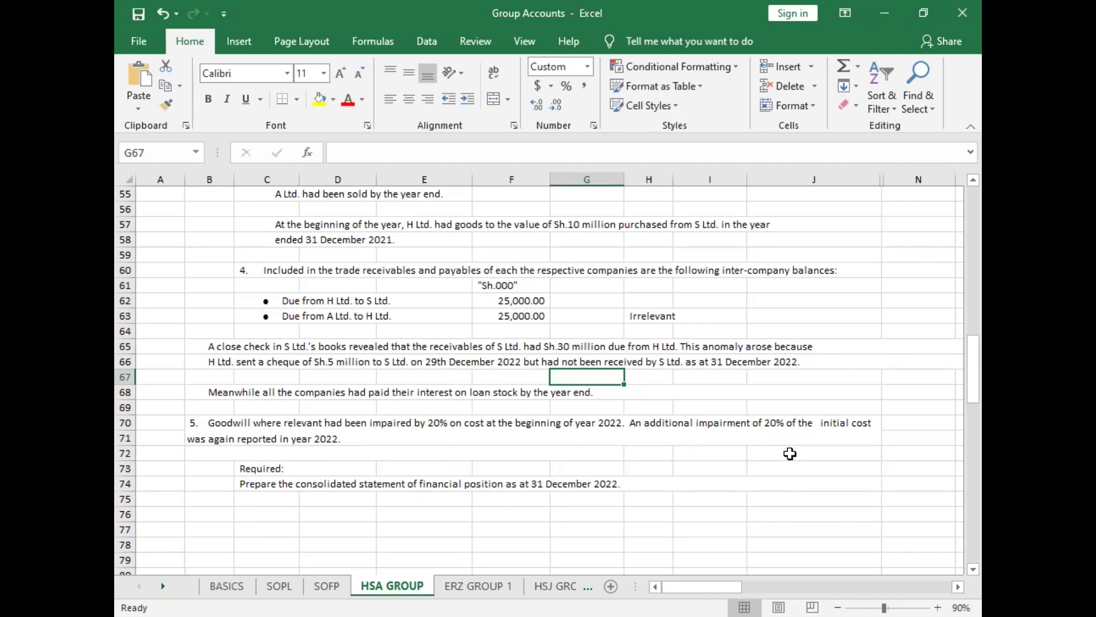
{"action": "scroll", "coordinate": [785, 454], "scroll_direction": "up", "scroll_amount": 10}
{"action": "scroll", "coordinate": [777, 453], "scroll_direction": "up", "scroll_amount": 8}
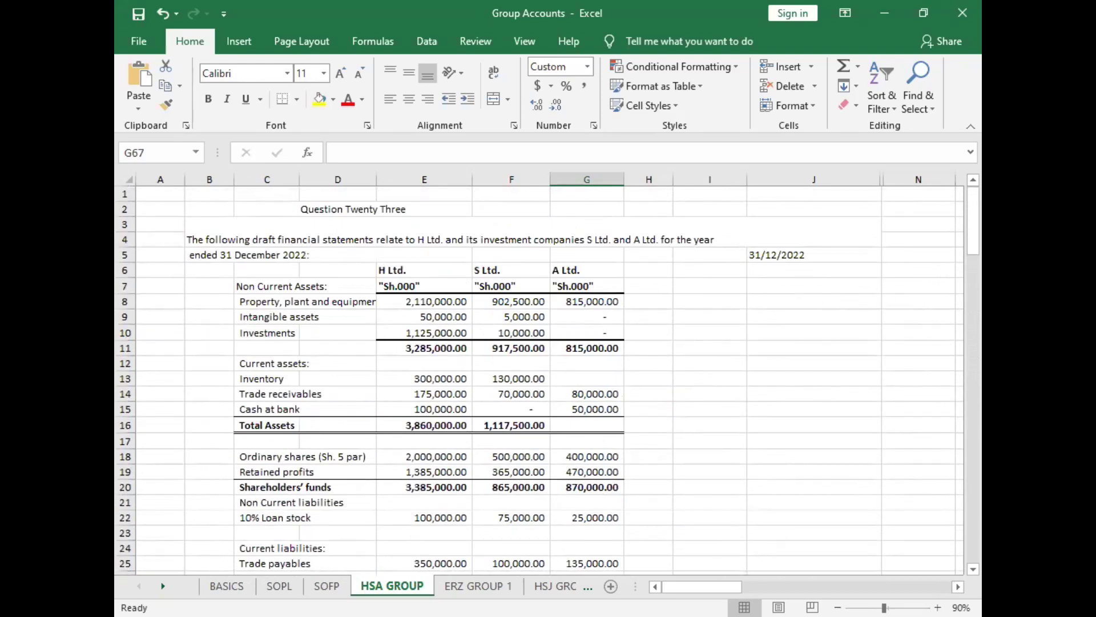
{"action": "scroll", "coordinate": [668, 438], "scroll_direction": "right", "scroll_amount": 3}
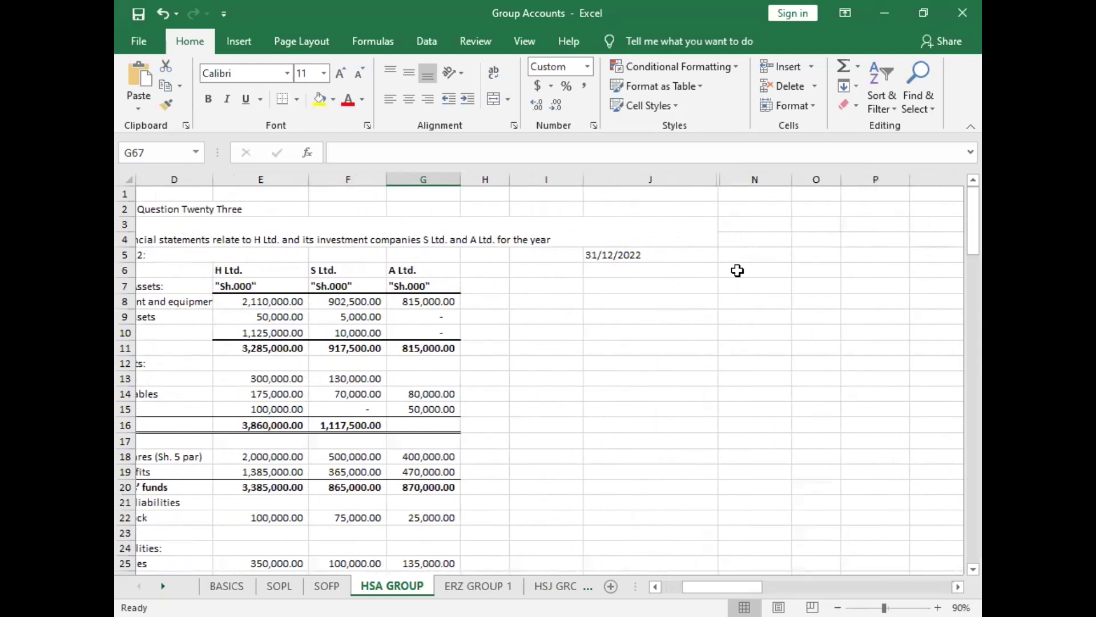
{"action": "left_click", "coordinate": [731, 270]}
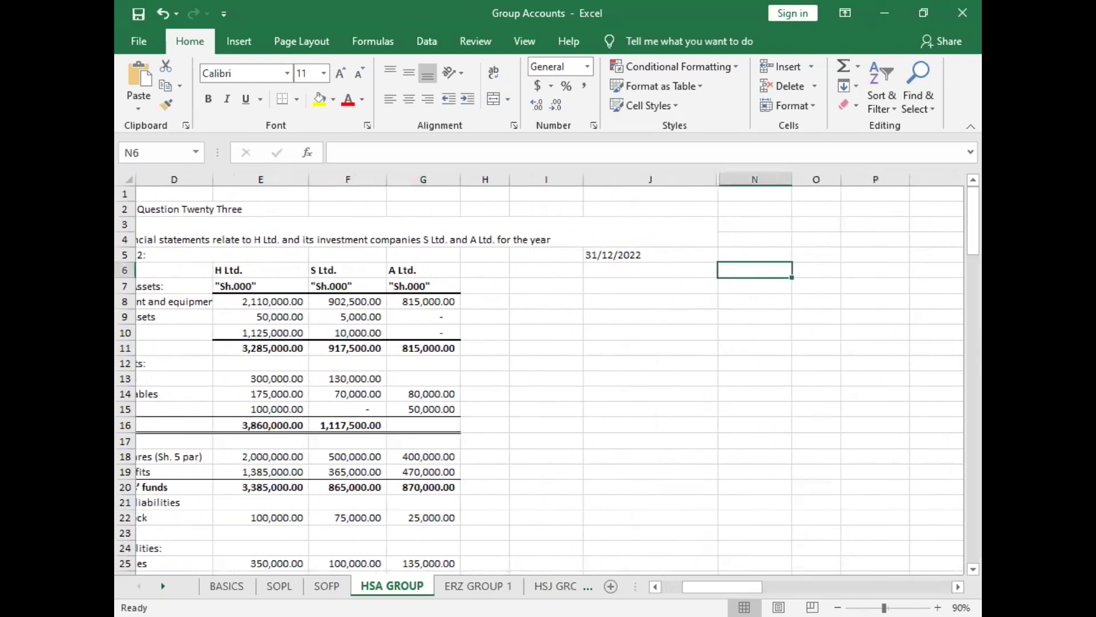
{"action": "type", "text": "H Itd"}
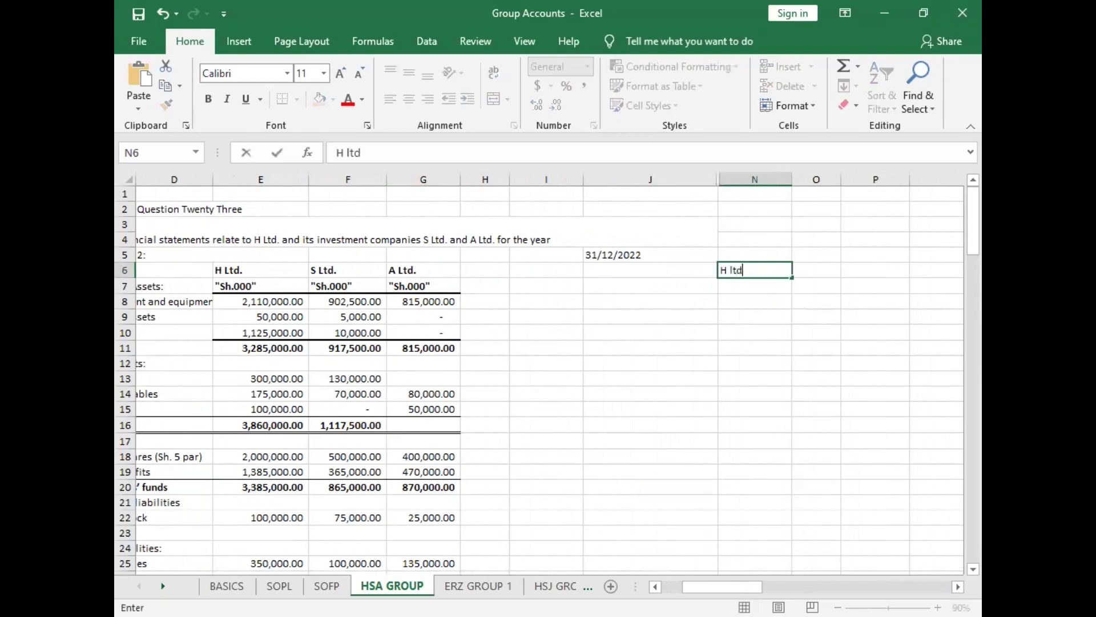
{"action": "type", "text": " and its investees"}
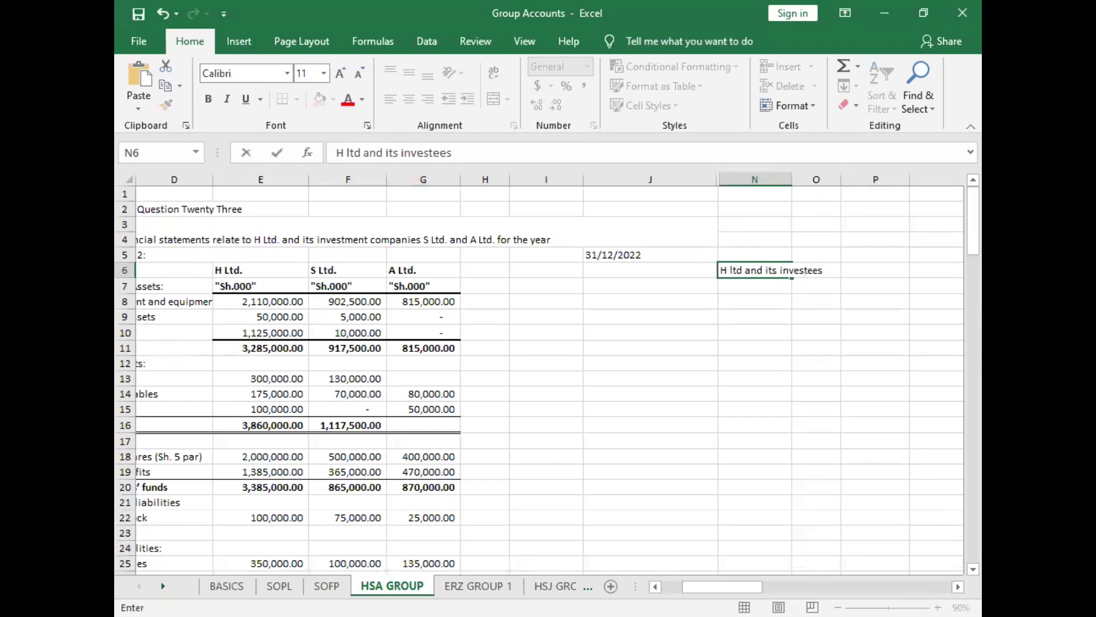
{"action": "key", "text": "Return"}
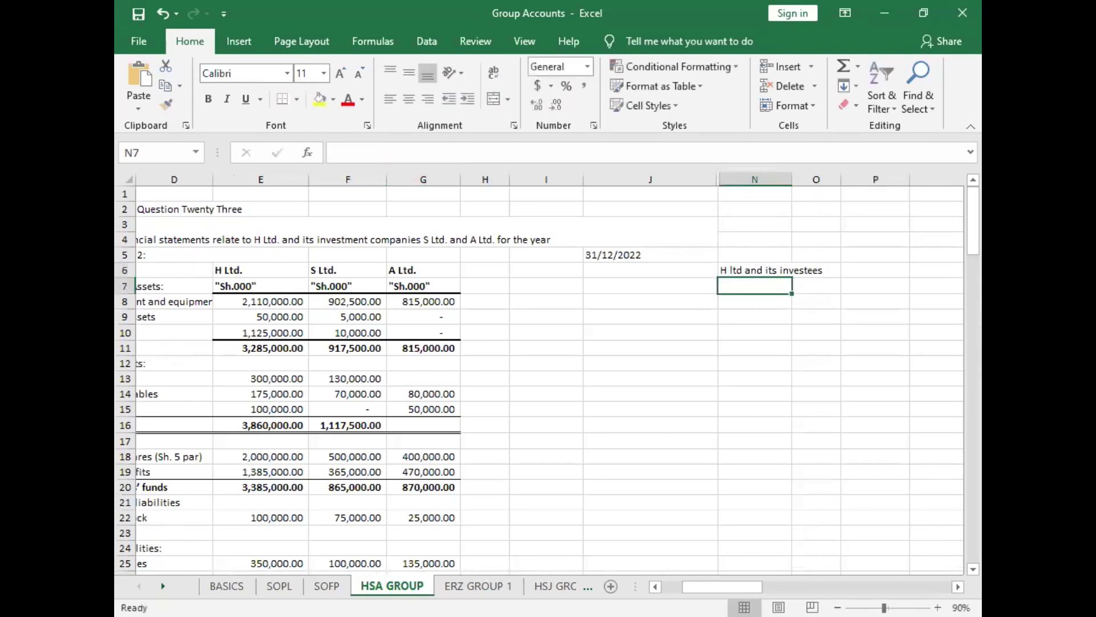
Step: Add the title "Consolidated statement of financial position" in cell N7 below the group heading
{"action": "type", "text": "C"}
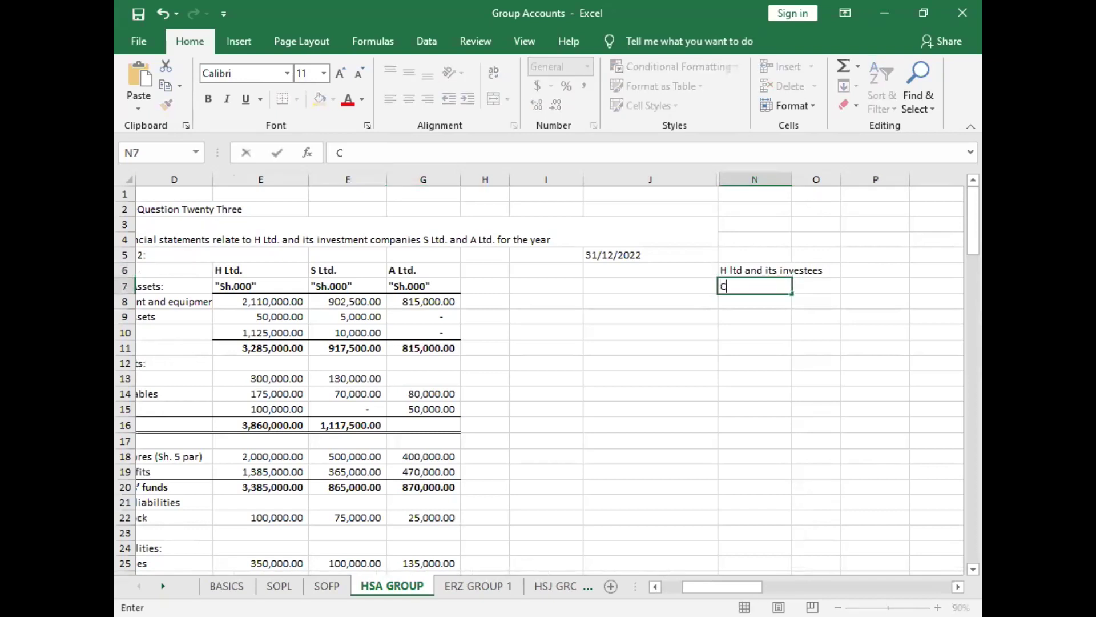
{"action": "type", "text": "onsolidated stat"}
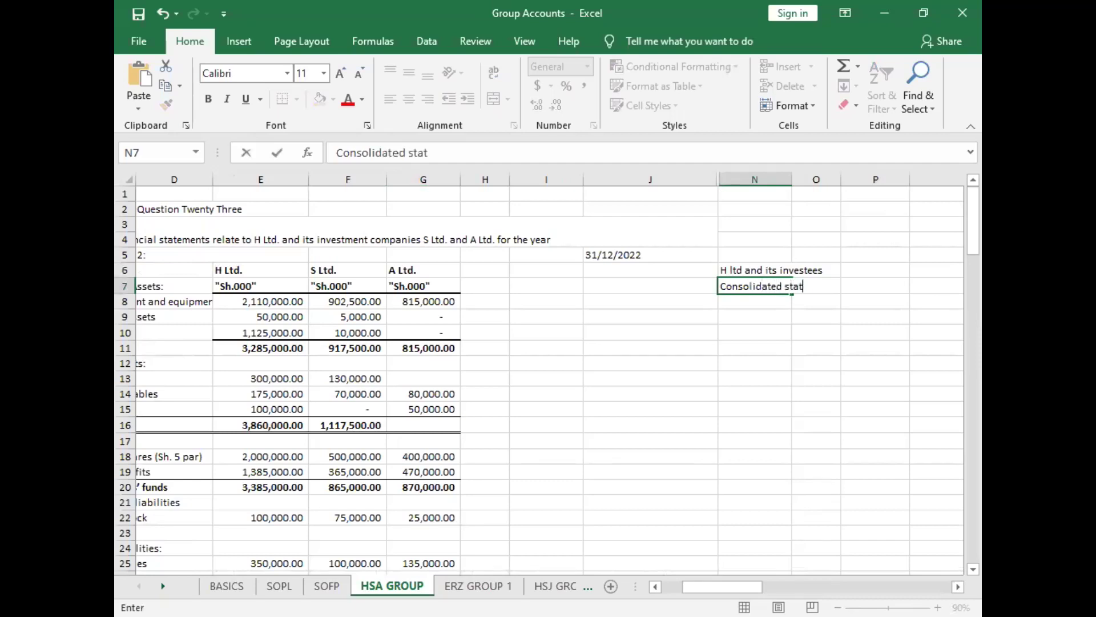
{"action": "type", "text": "ement of fin"}
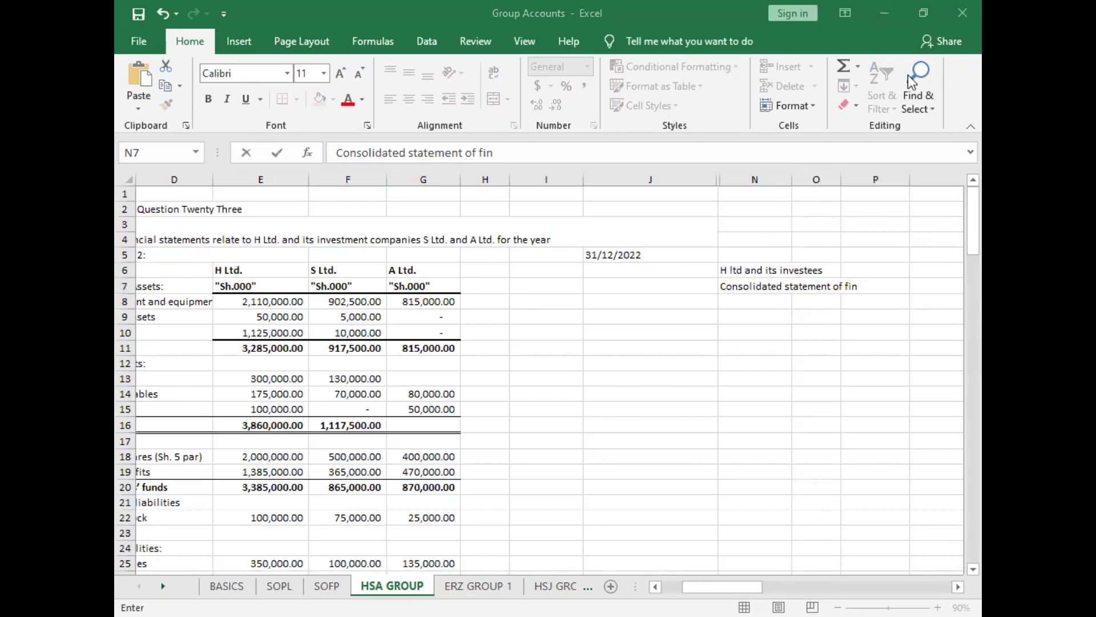
{"action": "left_click", "coordinate": [859, 287]}
{"action": "type", "text": "ancial position"}
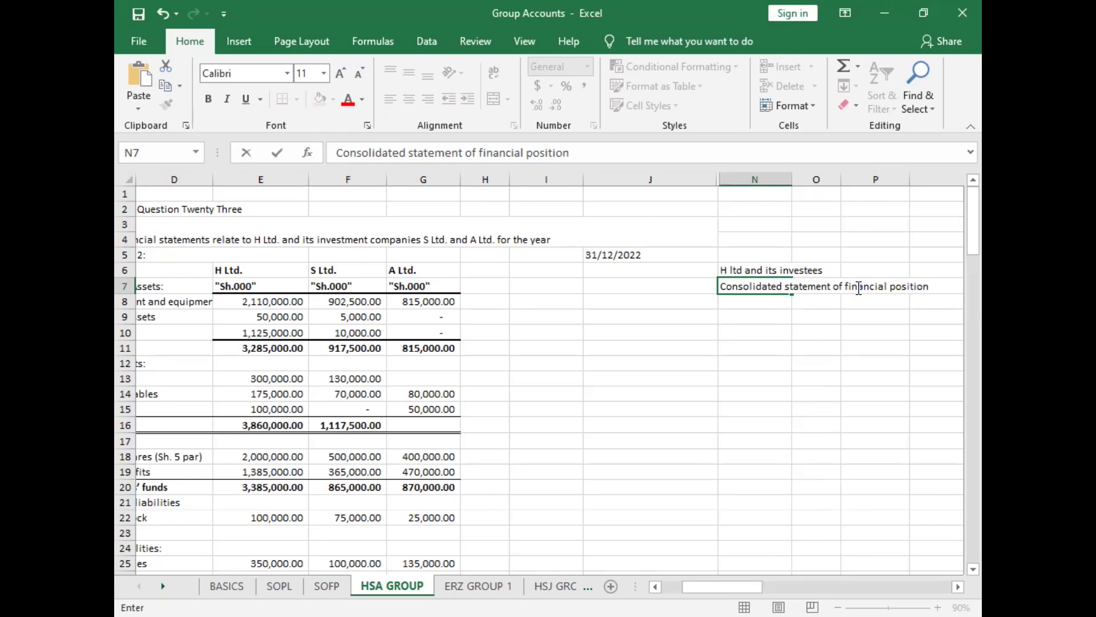
{"action": "left_click", "coordinate": [771, 336]}
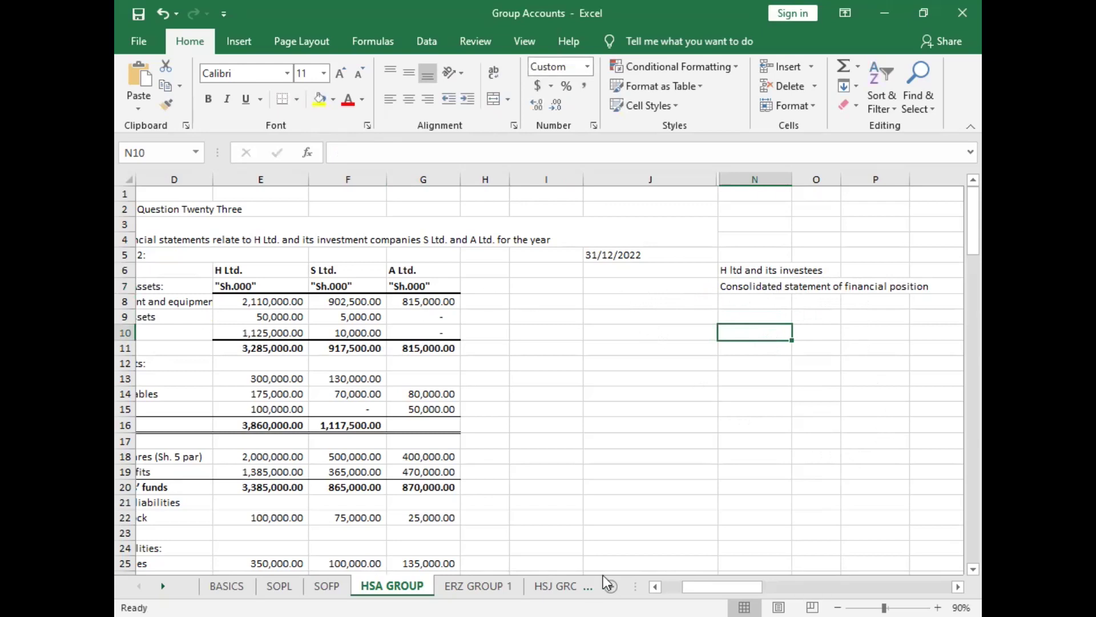
Step: Copy the statement line-item labels from "Non Current Assets:" to "Total Capital and Liabilities" in cells C7:C29
{"action": "left_click", "coordinate": [656, 586]}
{"action": "left_click", "coordinate": [655, 586]}
{"action": "left_click", "coordinate": [655, 586]}
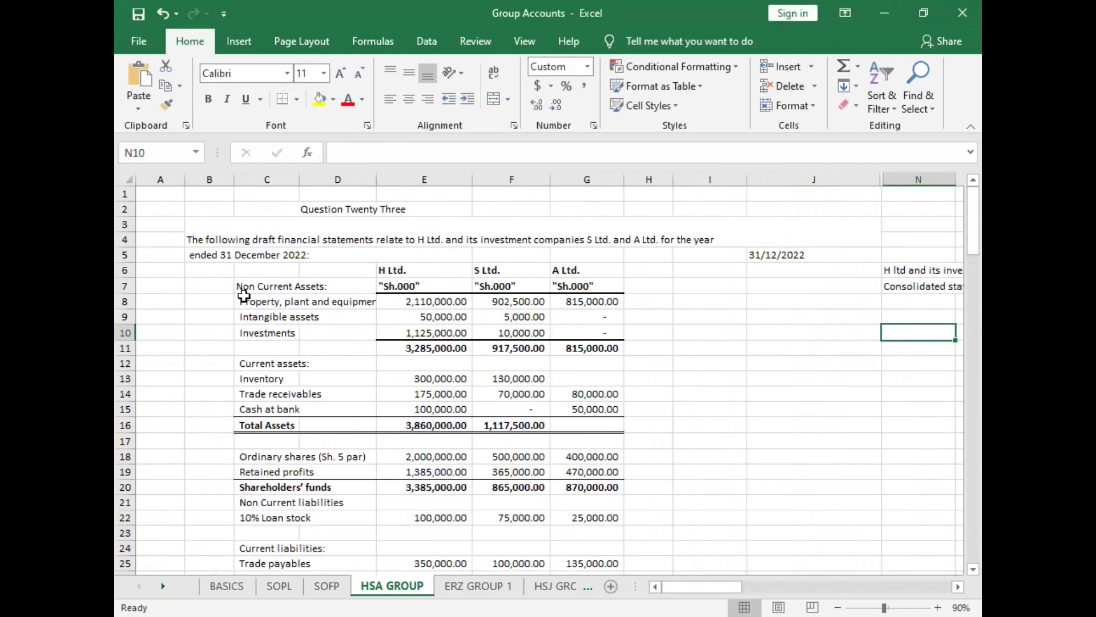
{"action": "left_click_drag", "start_coordinate": [246, 286], "coordinate": [259, 579]}
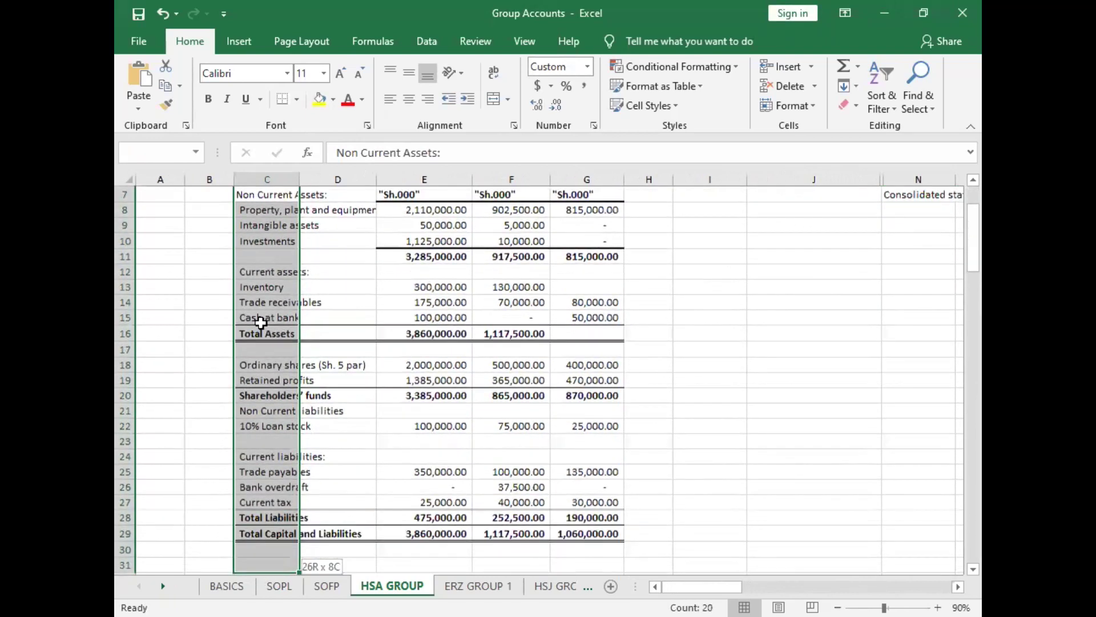
{"action": "left_click_drag", "start_coordinate": [261, 330], "coordinate": [239, 333]}
{"action": "scroll", "coordinate": [239, 333], "scroll_direction": "down", "scroll_amount": 4}
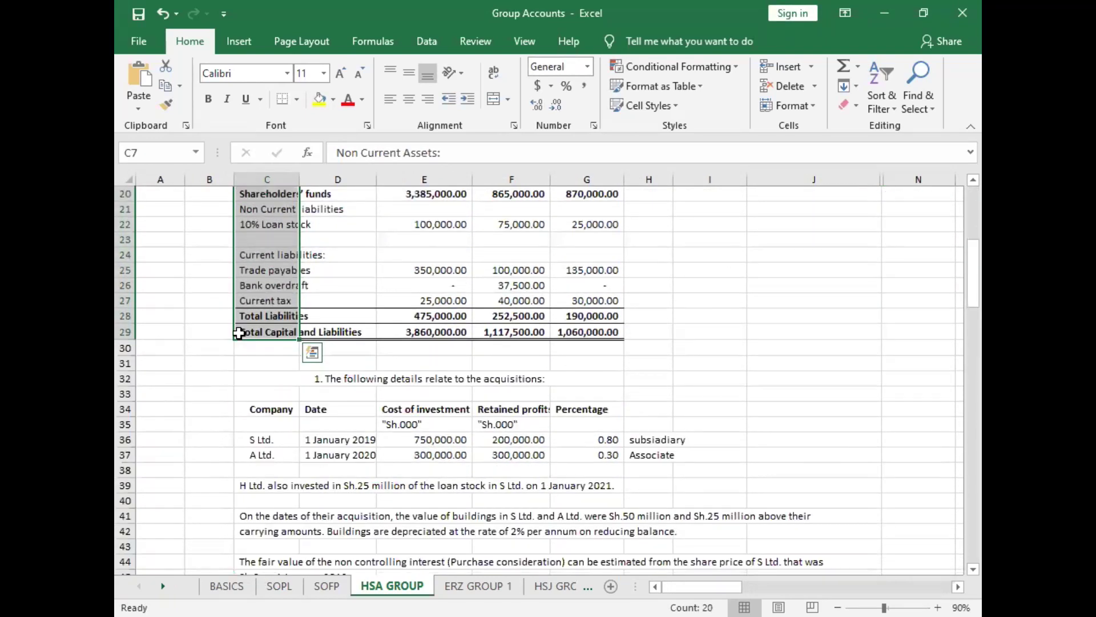
{"action": "key", "text": "ctrl+c"}
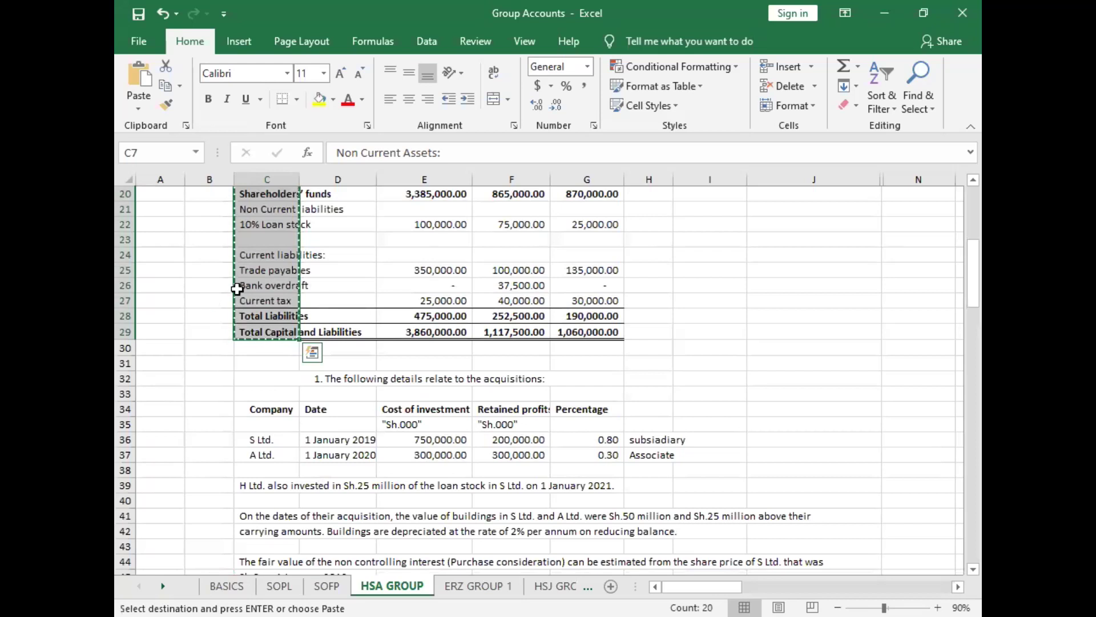
{"action": "left_click", "coordinate": [320, 258]}
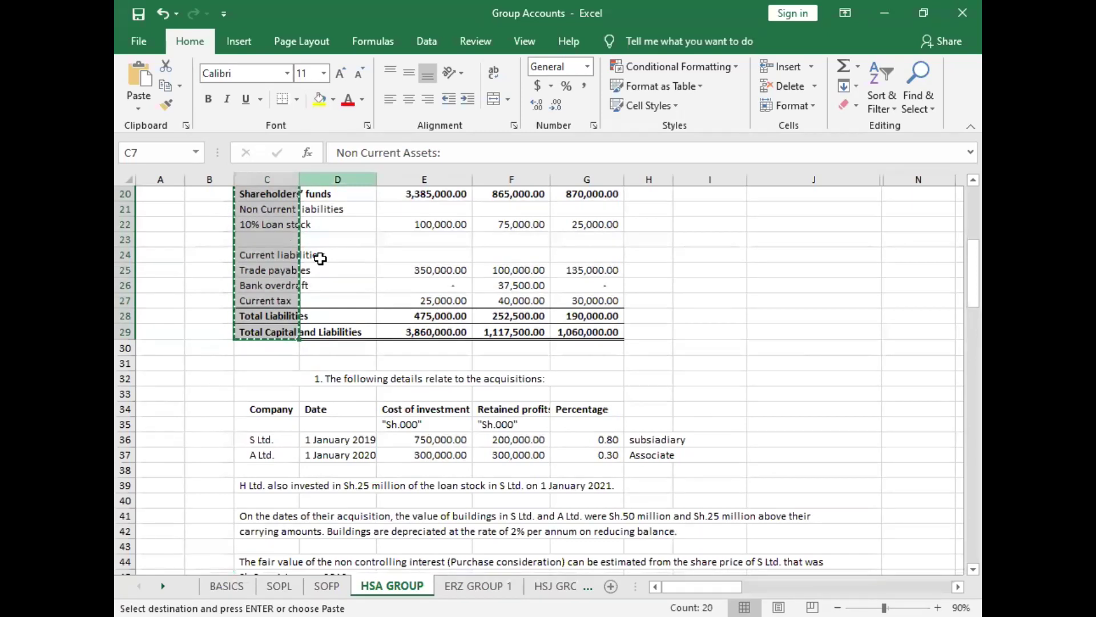
Step: Paste the copied line-item labels from cell J8 downward and make the "Non Current Assets:" heading bold
{"action": "left_click", "coordinate": [959, 586]}
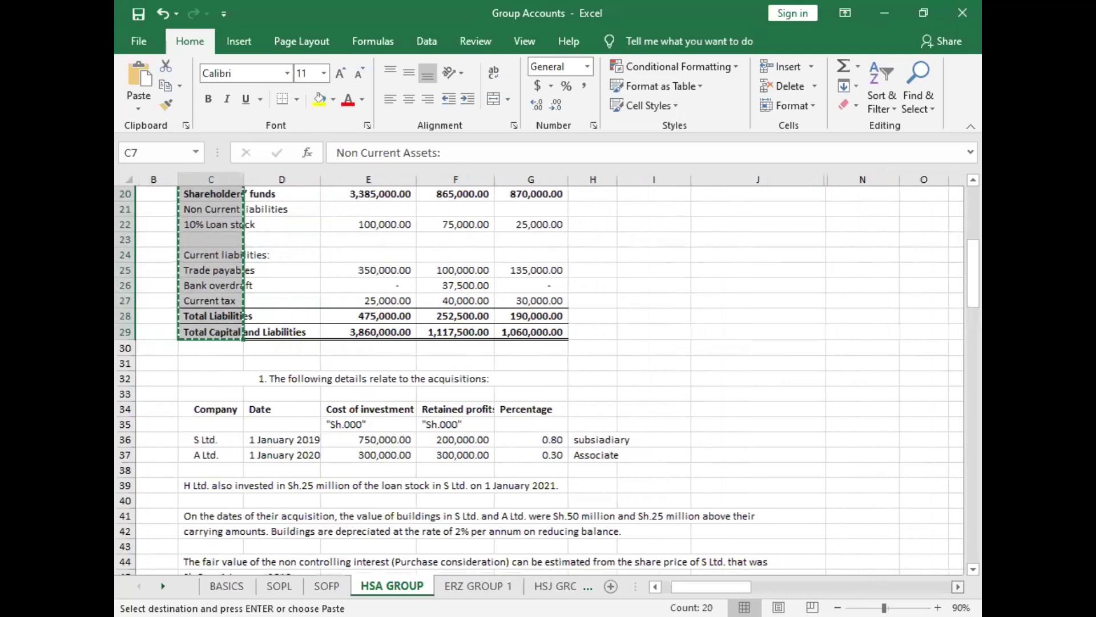
{"action": "scroll", "coordinate": [712, 489], "scroll_direction": "up", "scroll_amount": 6}
{"action": "scroll", "coordinate": [712, 489], "scroll_direction": "right", "scroll_amount": 2}
{"action": "left_click", "coordinate": [623, 311]}
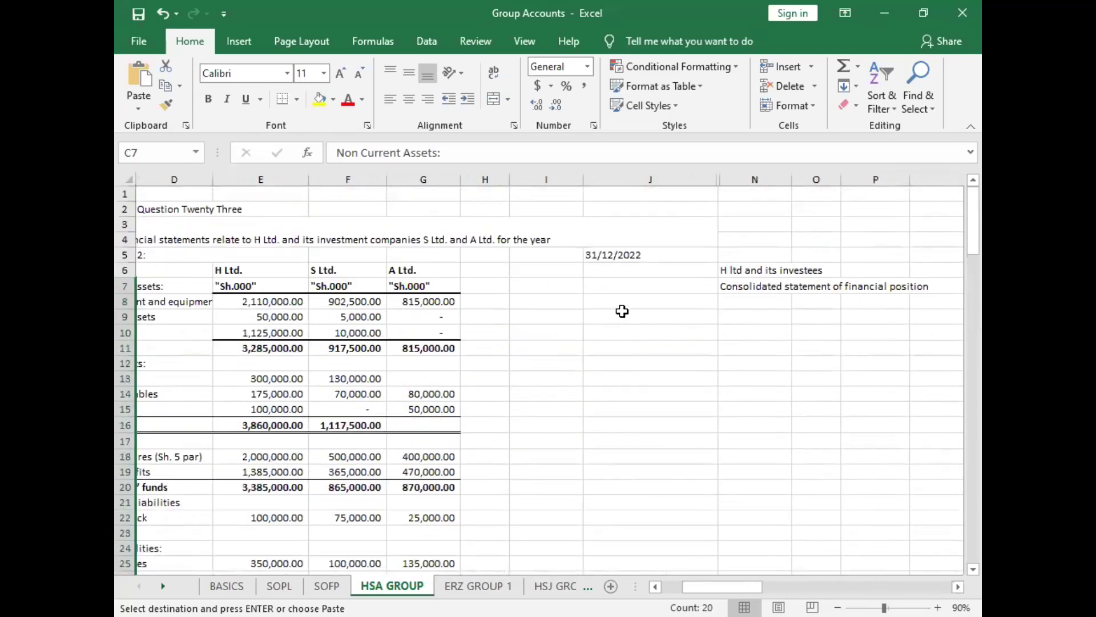
{"action": "left_click", "coordinate": [622, 303]}
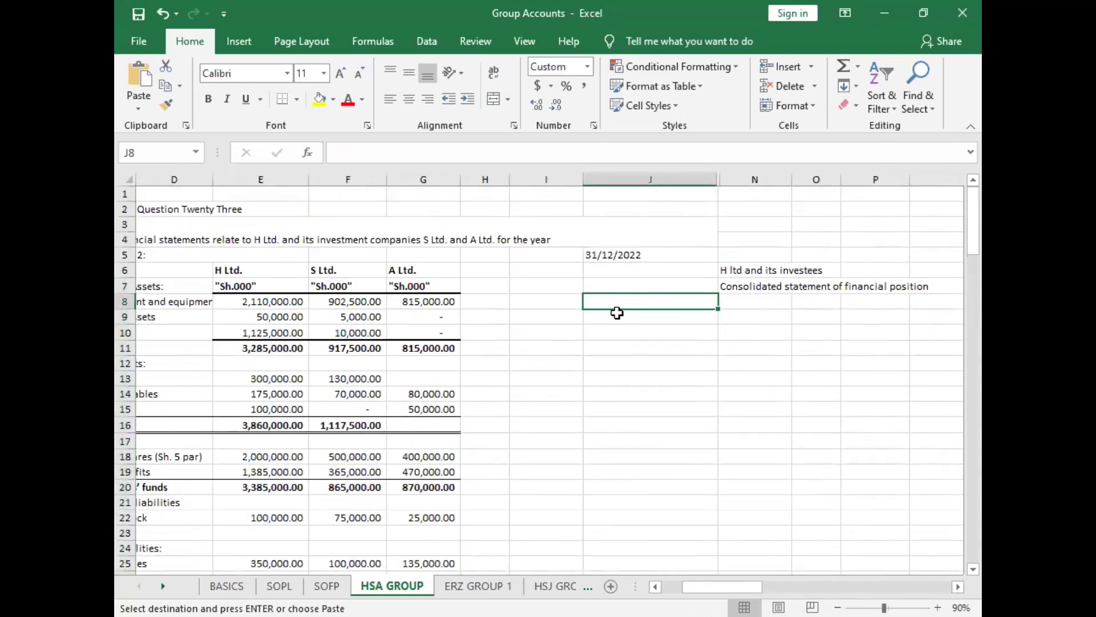
{"action": "key", "text": "ctrl+v"}
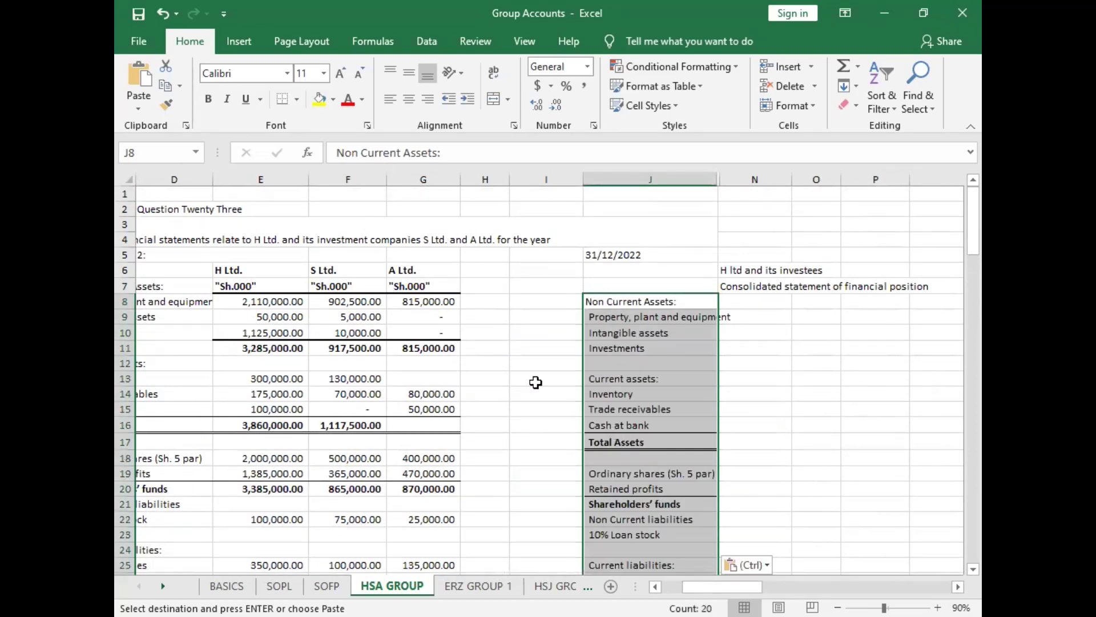
{"action": "left_click_drag", "start_coordinate": [527, 377], "coordinate": [527, 394]}
{"action": "left_click", "coordinate": [646, 301]}
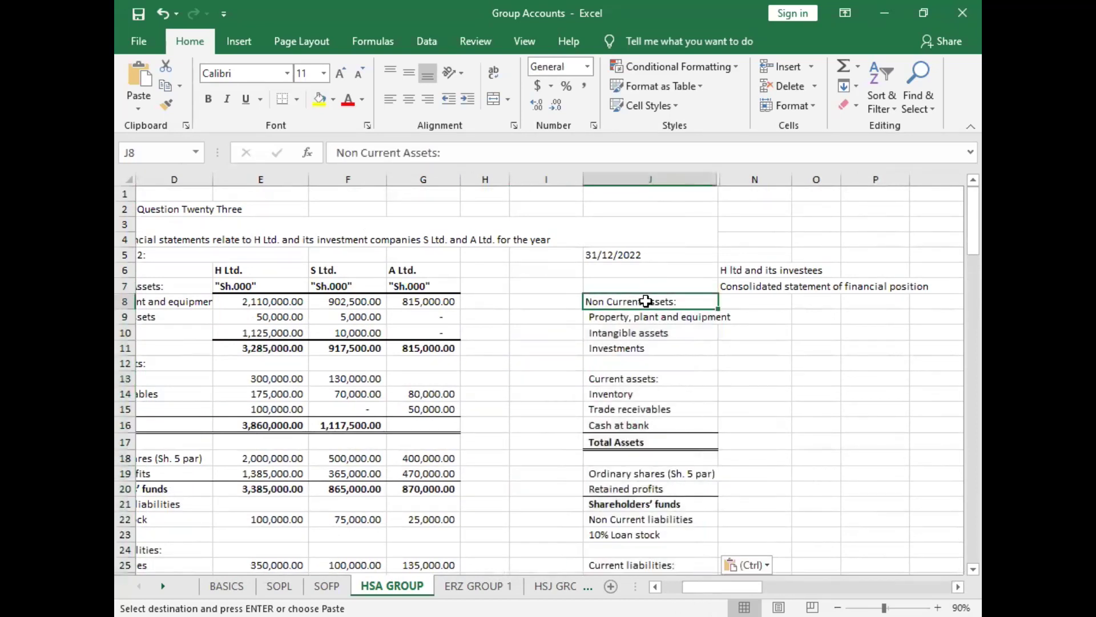
{"action": "key", "text": "ctrl+b"}
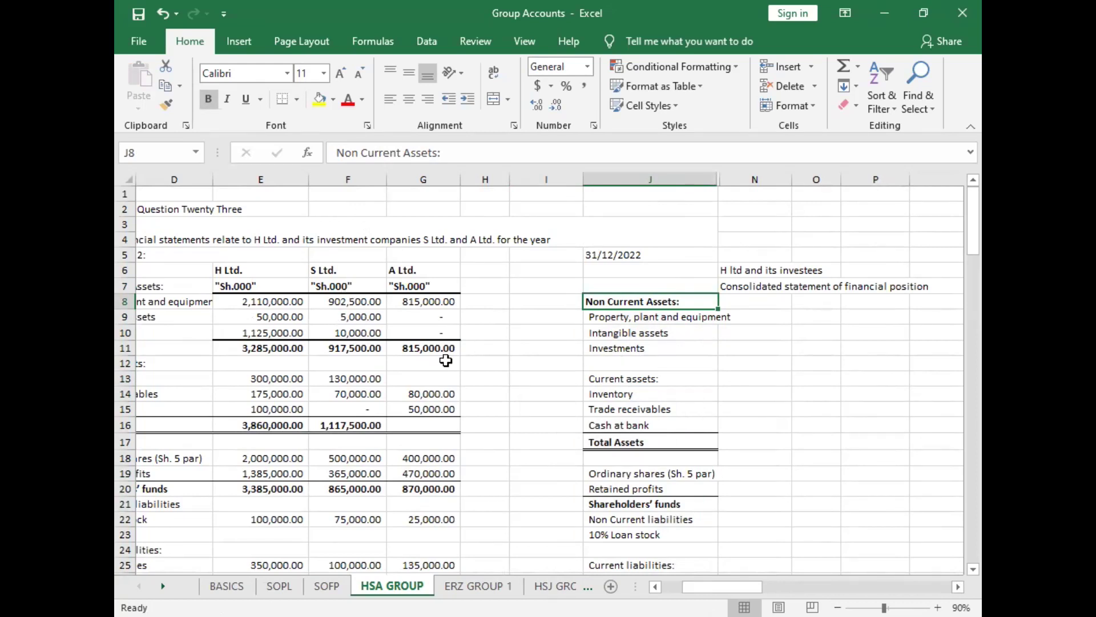
Step: Insert three blank cells at J12 below "Investments", shifting cells down and accepting the unmerging of cells
{"action": "left_click", "coordinate": [611, 364]}
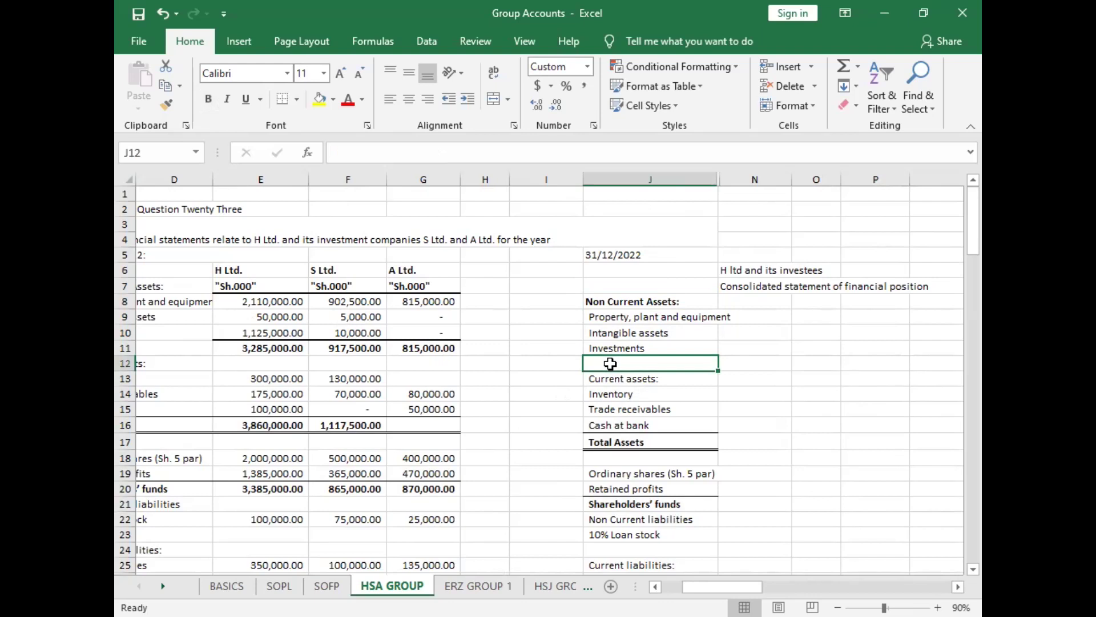
{"action": "key", "text": "ctrl+shift+plus"}
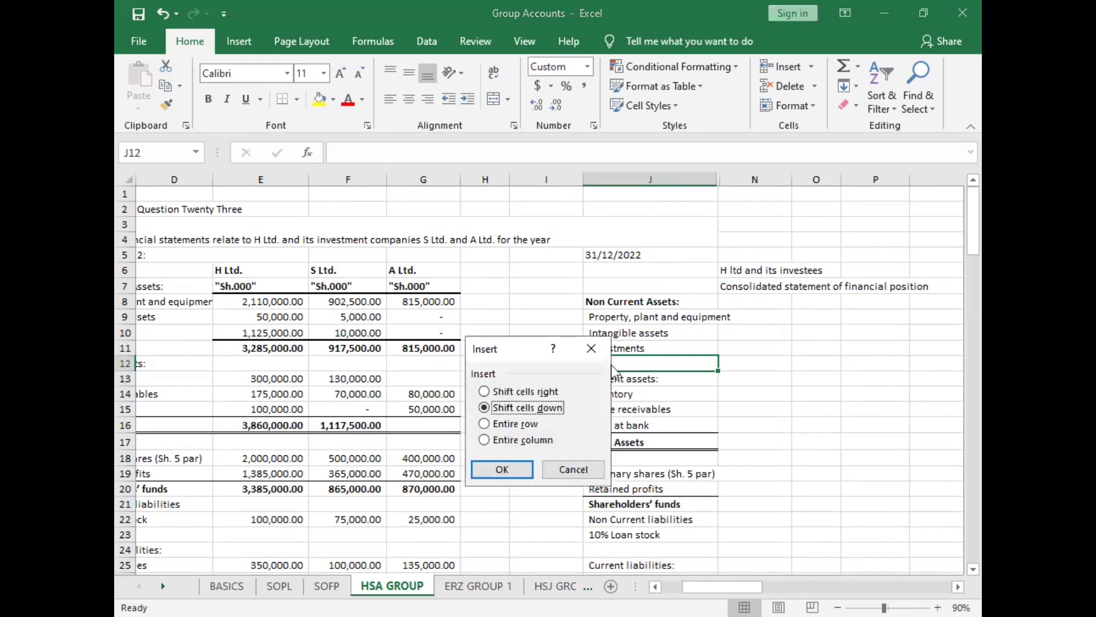
{"action": "key", "text": "Return"}
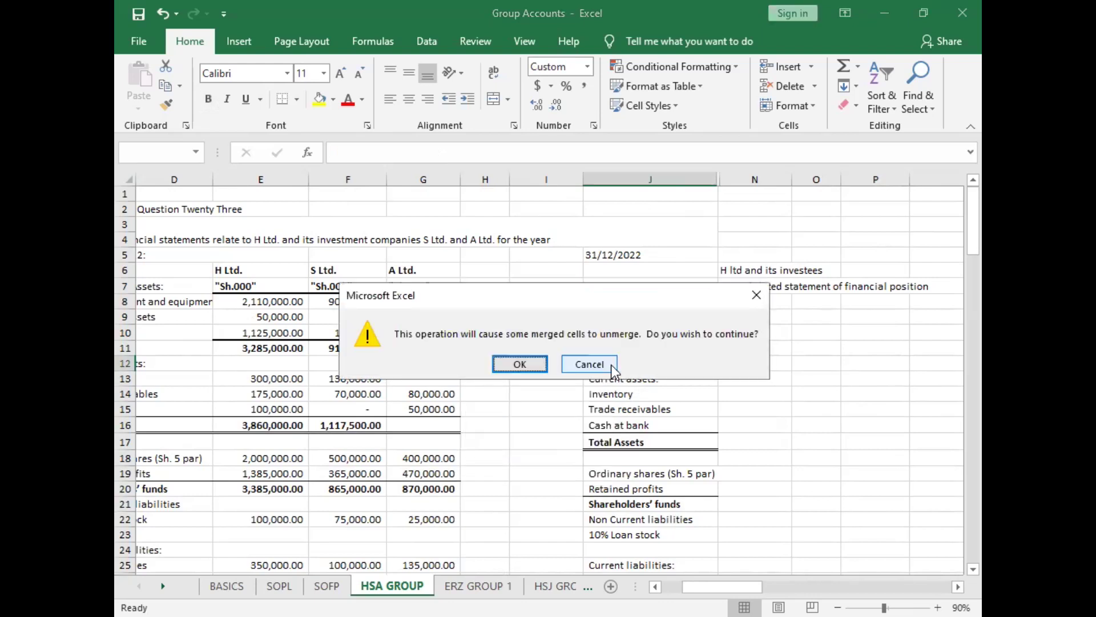
{"action": "left_click", "coordinate": [516, 364]}
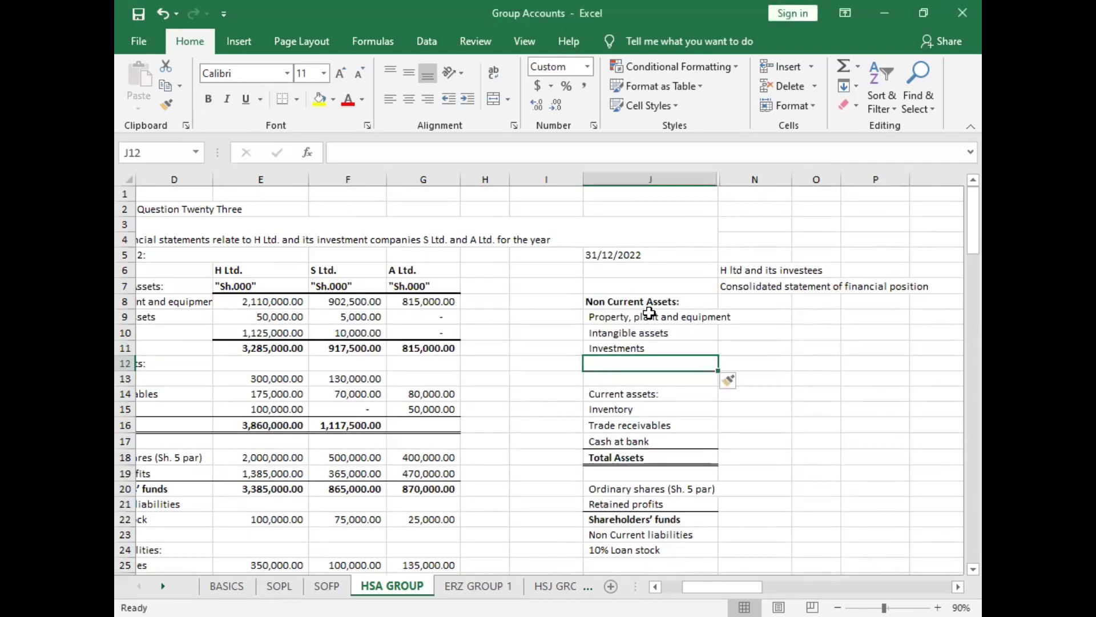
{"action": "key", "text": "ctrl+shift+plus"}
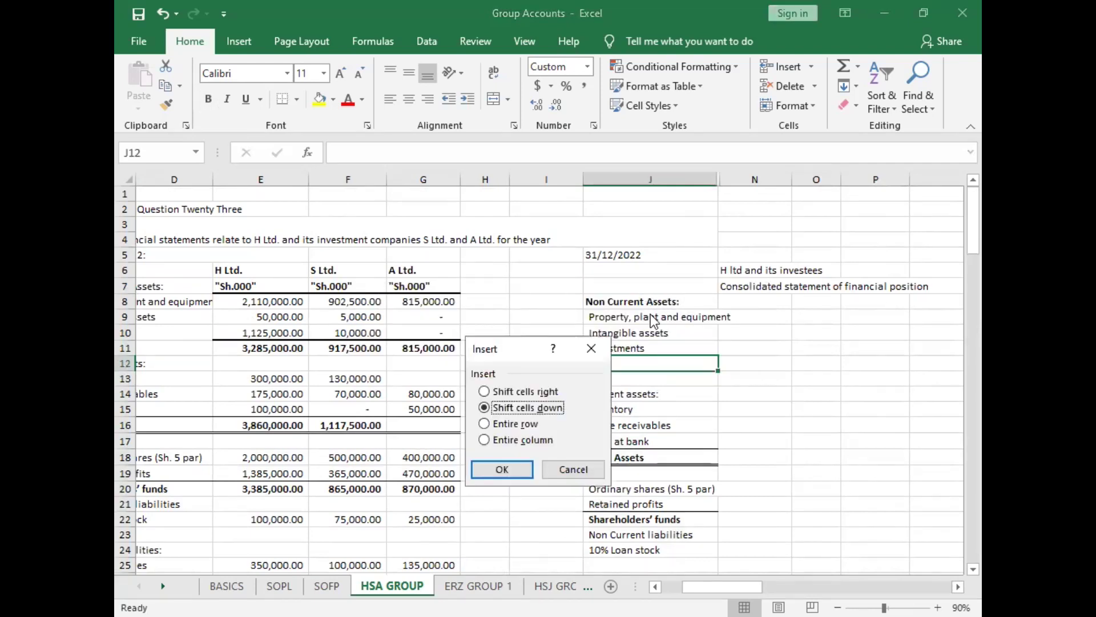
{"action": "key", "text": "Return"}
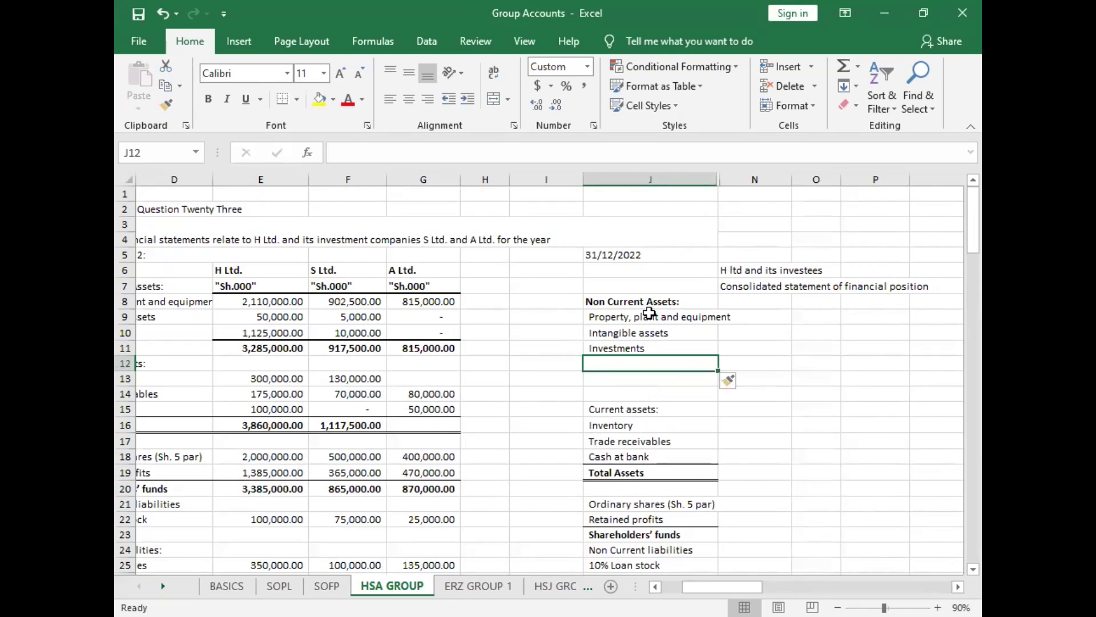
{"action": "key", "text": "ctrl+shift+plus"}
{"action": "key", "text": "Return"}
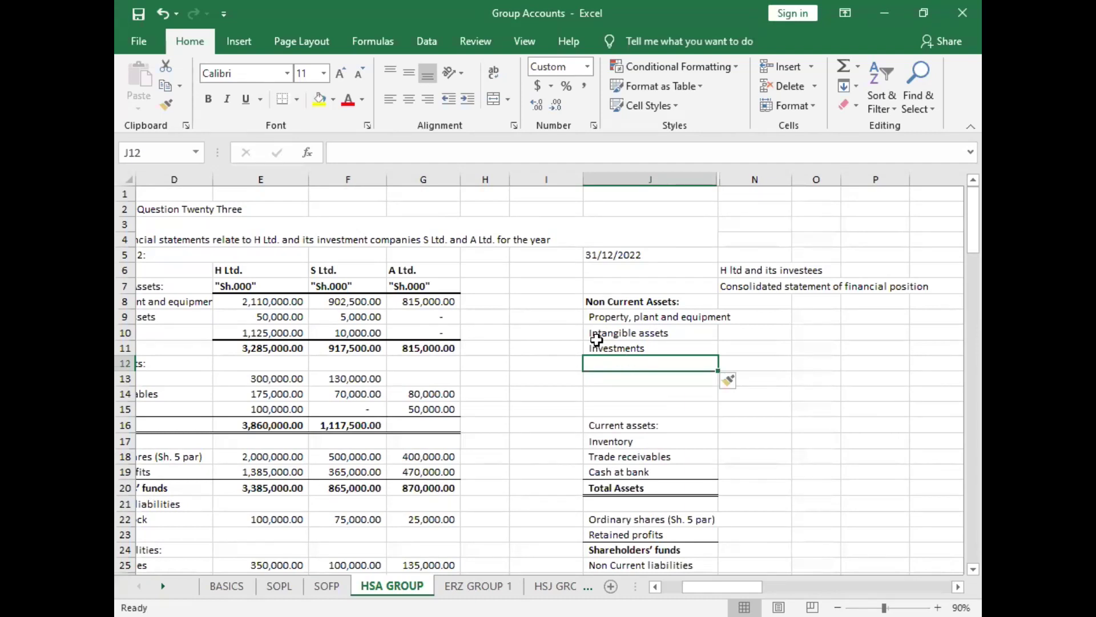
Step: Add the line items "Goodwill" in cell J12 and "Investment in associate" in cell J13
{"action": "type", "text": "G"}
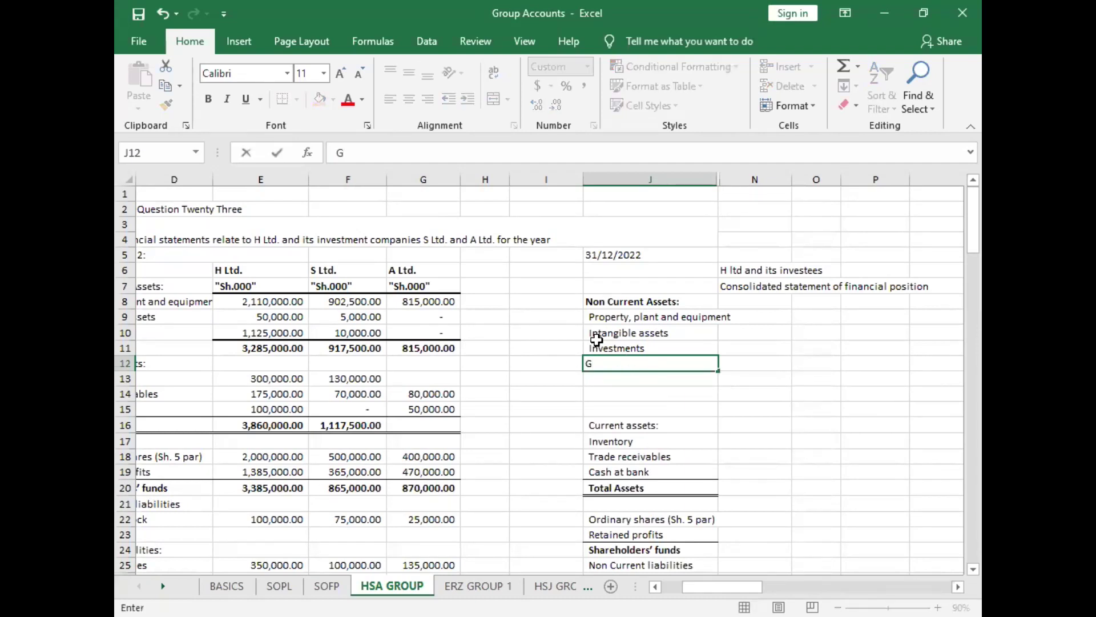
{"action": "type", "text": "oodwill"}
{"action": "key", "text": "Return"}
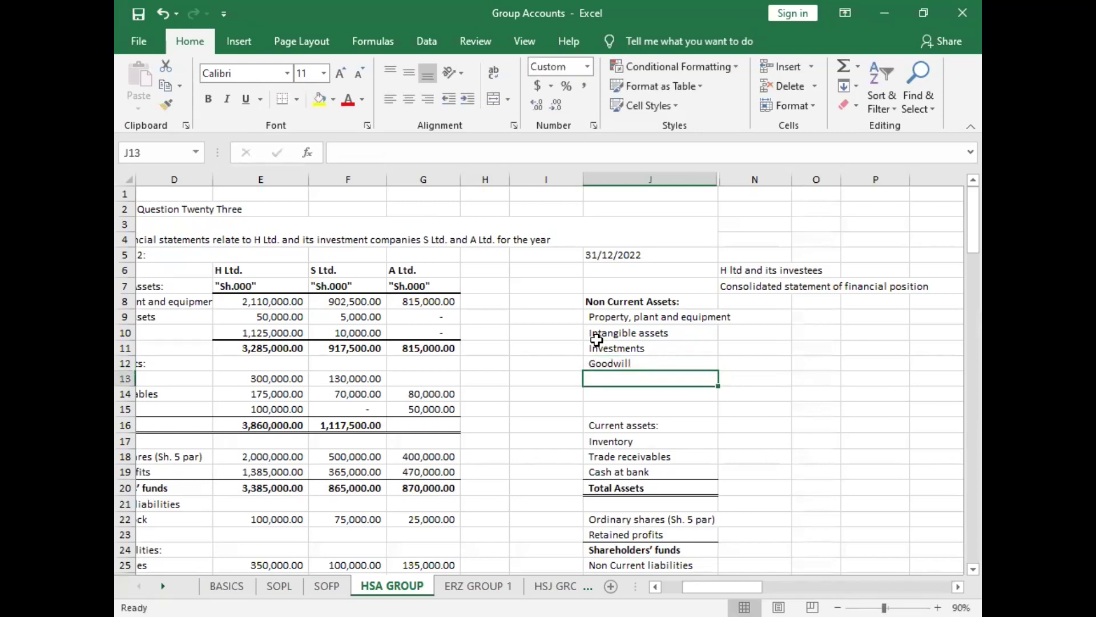
{"action": "type", "text": "Inve"}
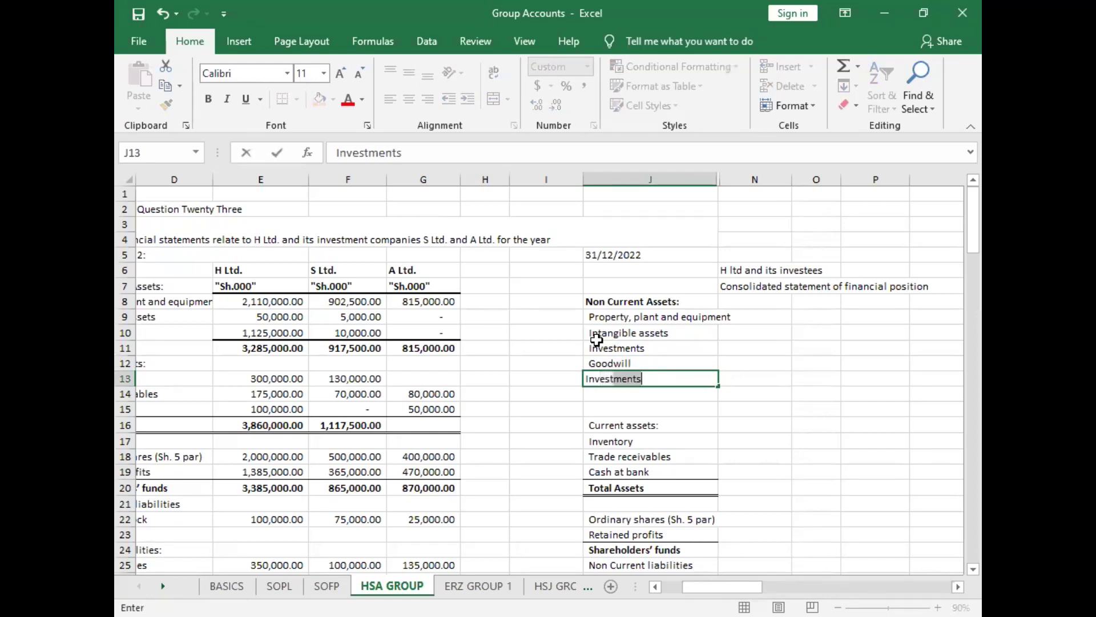
{"action": "type", "text": "stment in associate"}
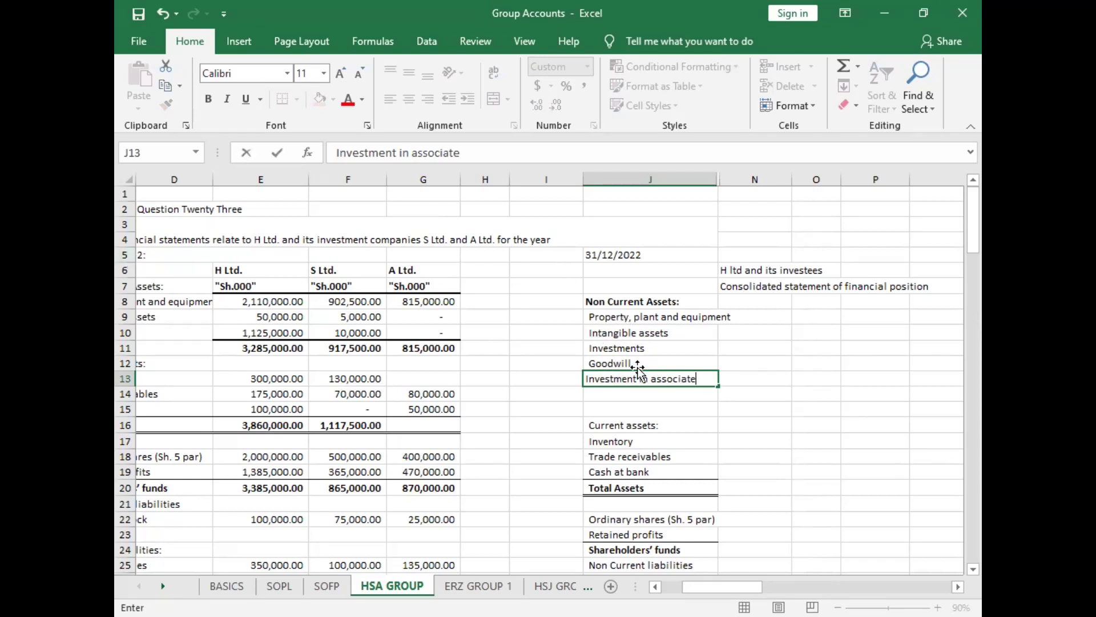
{"action": "scroll", "coordinate": [651, 354], "scroll_direction": "down", "scroll_amount": 1}
{"action": "scroll", "coordinate": [657, 400], "scroll_direction": "down", "scroll_amount": 1}
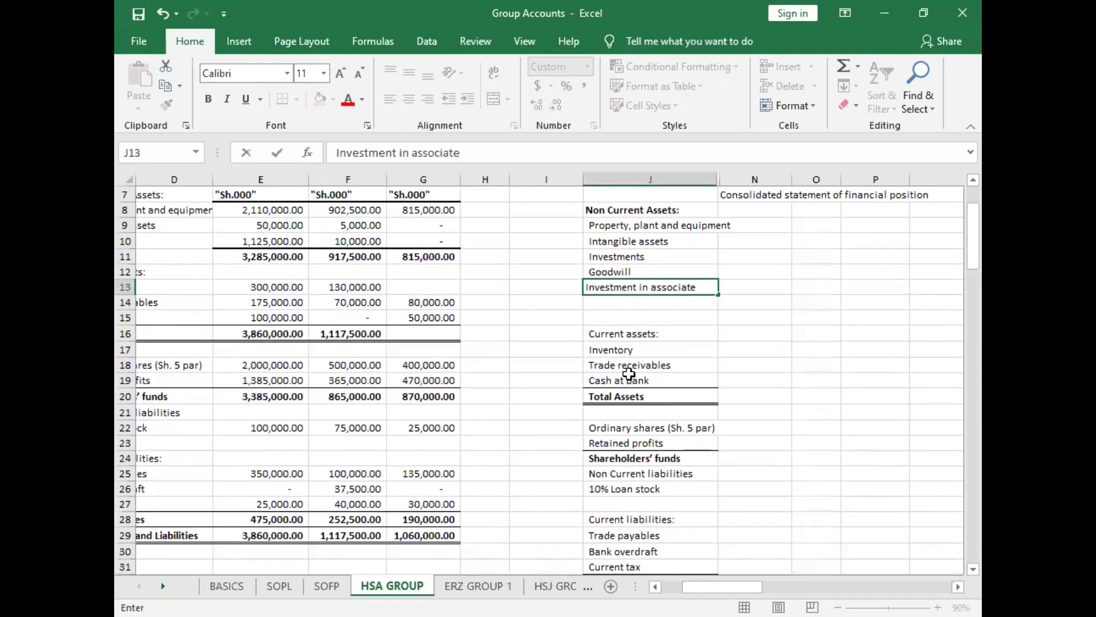
Step: Replace the "Shareholders' funds" label in cell J24 with "NCI", inserting one extra cell there with cells shifted down
{"action": "left_click_drag", "start_coordinate": [623, 446], "coordinate": [624, 438]}
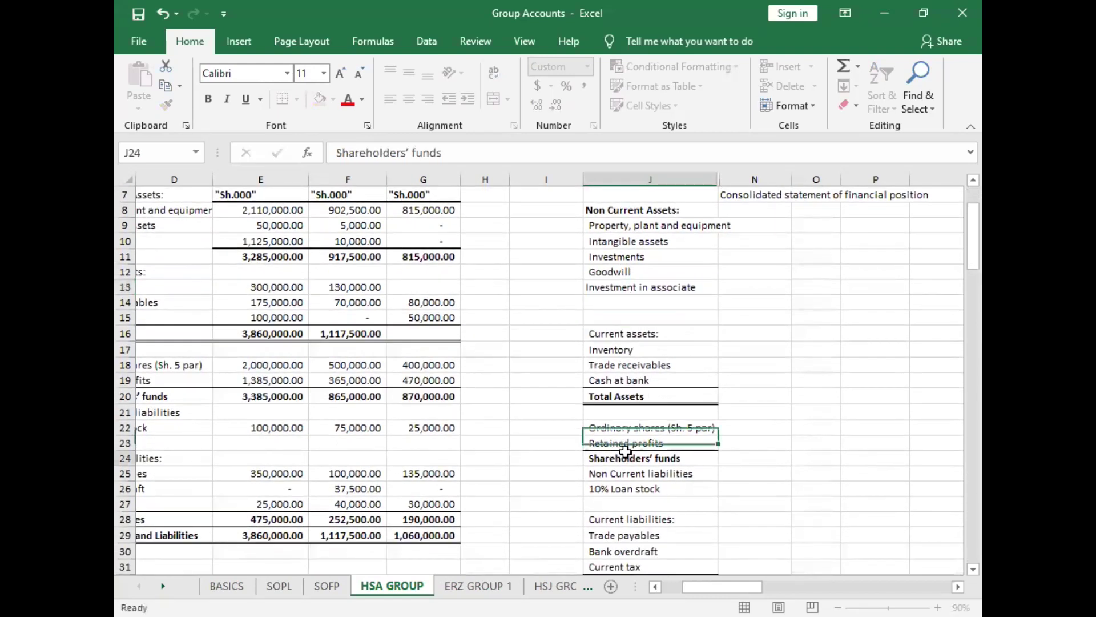
{"action": "left_click", "coordinate": [628, 455]}
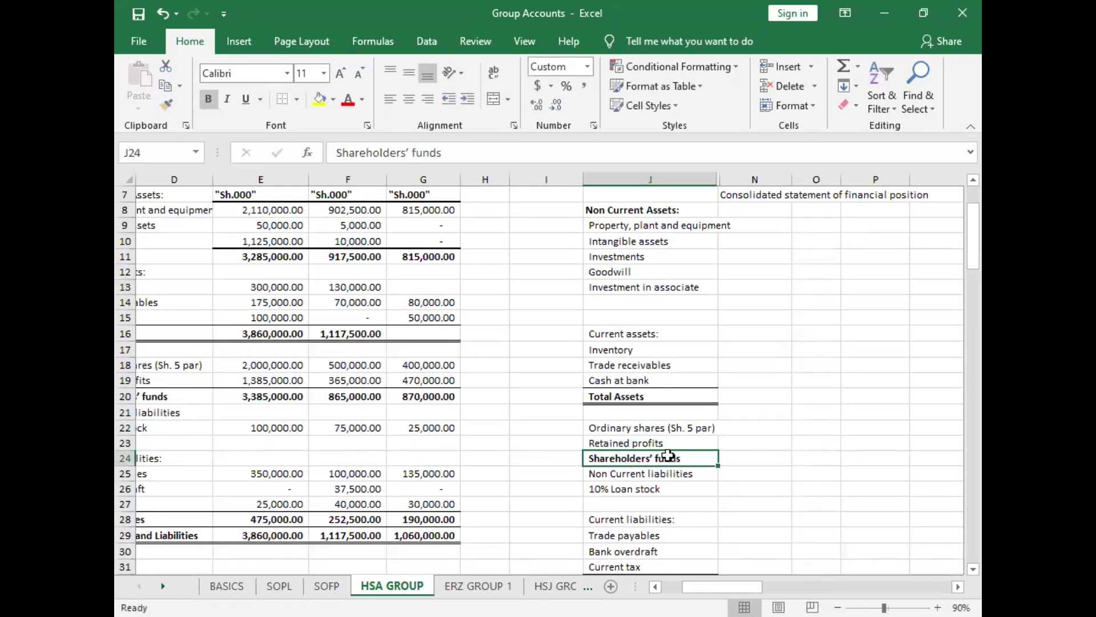
{"action": "key", "text": "BackSpace"}
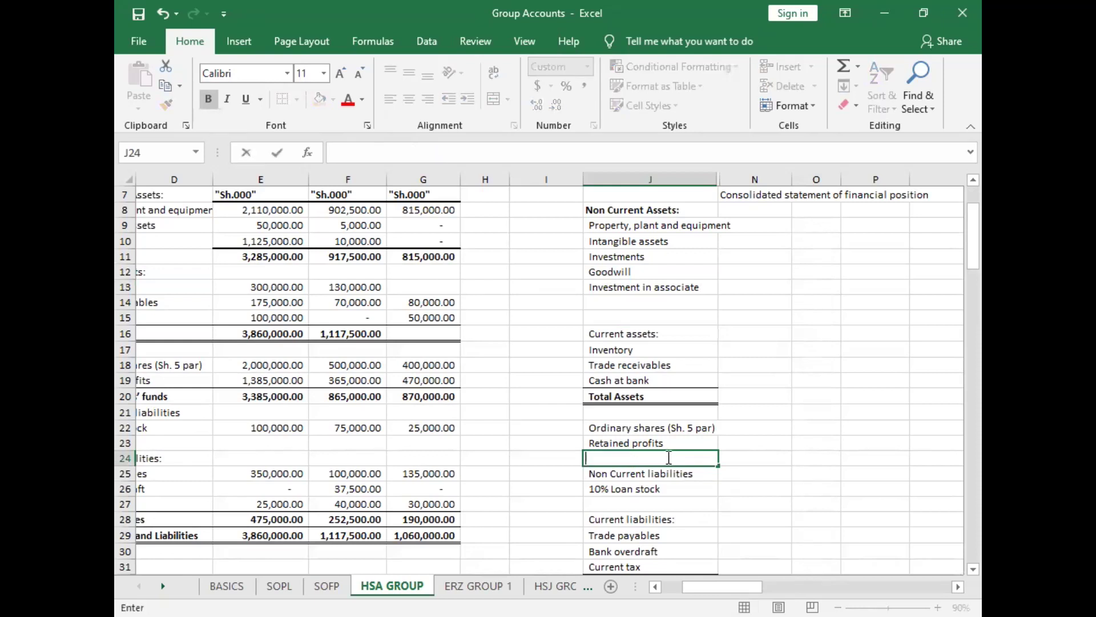
{"action": "key", "text": "ctrl+Return"}
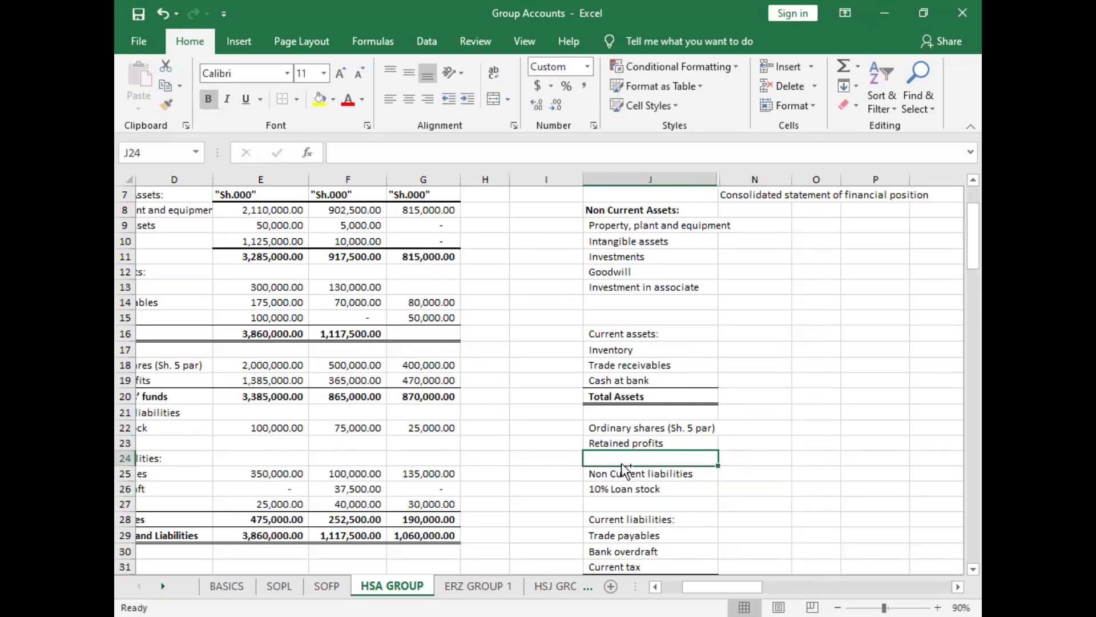
{"action": "key", "text": "ctrl+shift+plus"}
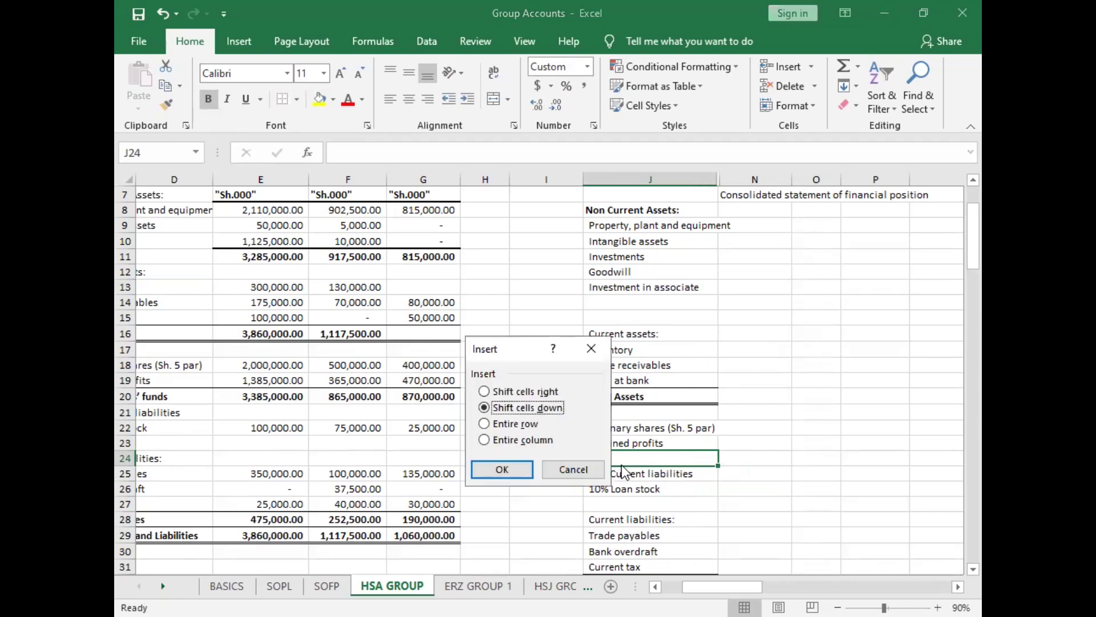
{"action": "key", "text": "Return"}
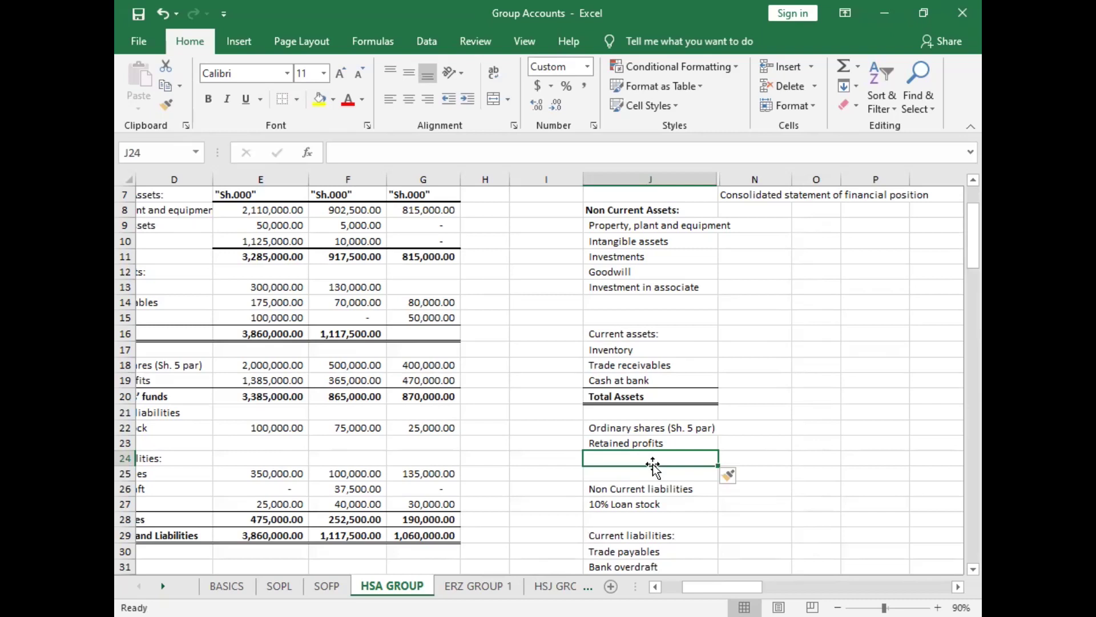
{"action": "type", "text": "NCI"}
{"action": "key", "text": "Return"}
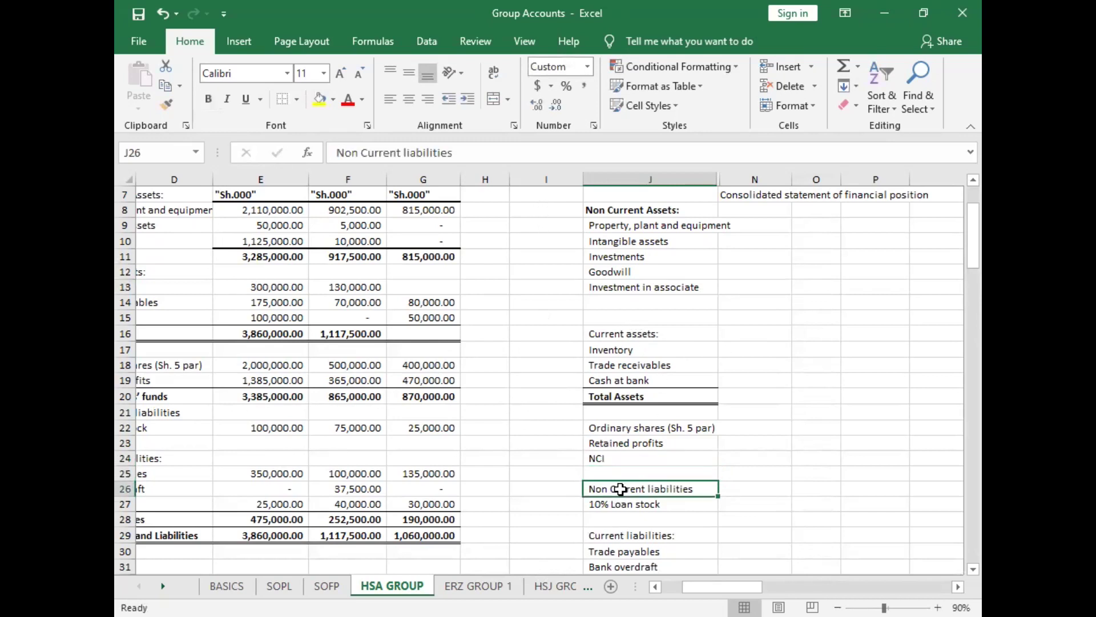
Step: Make the "Non Current liabilities", "Current assets:" and "Current liabilities:" headings in column J bold
{"action": "key", "text": "ctrl+b"}
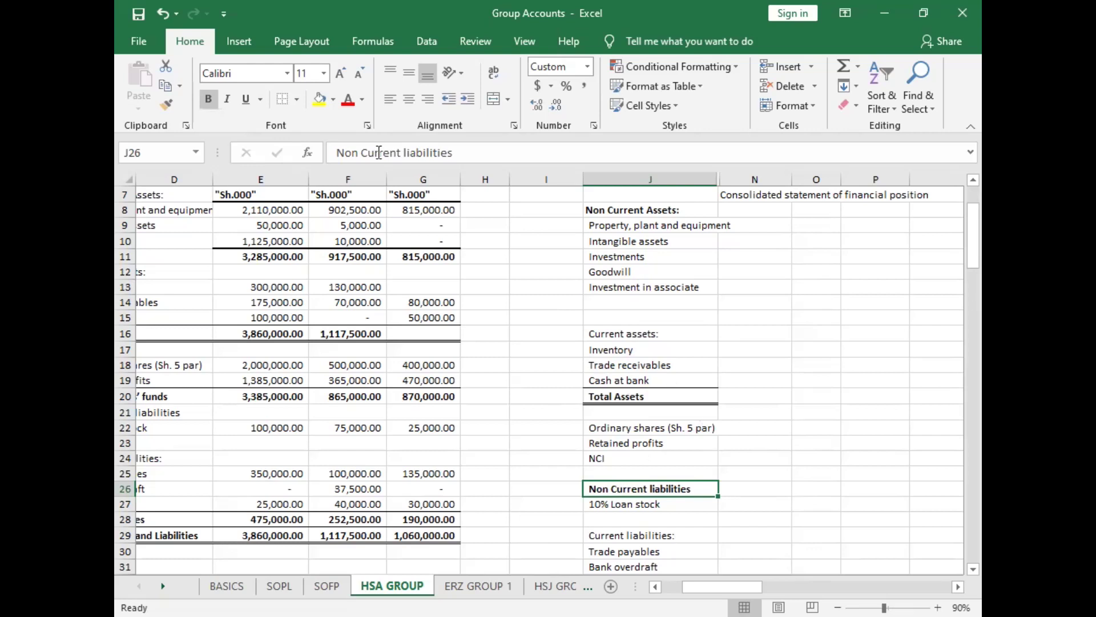
{"action": "left_click", "coordinate": [632, 331]}
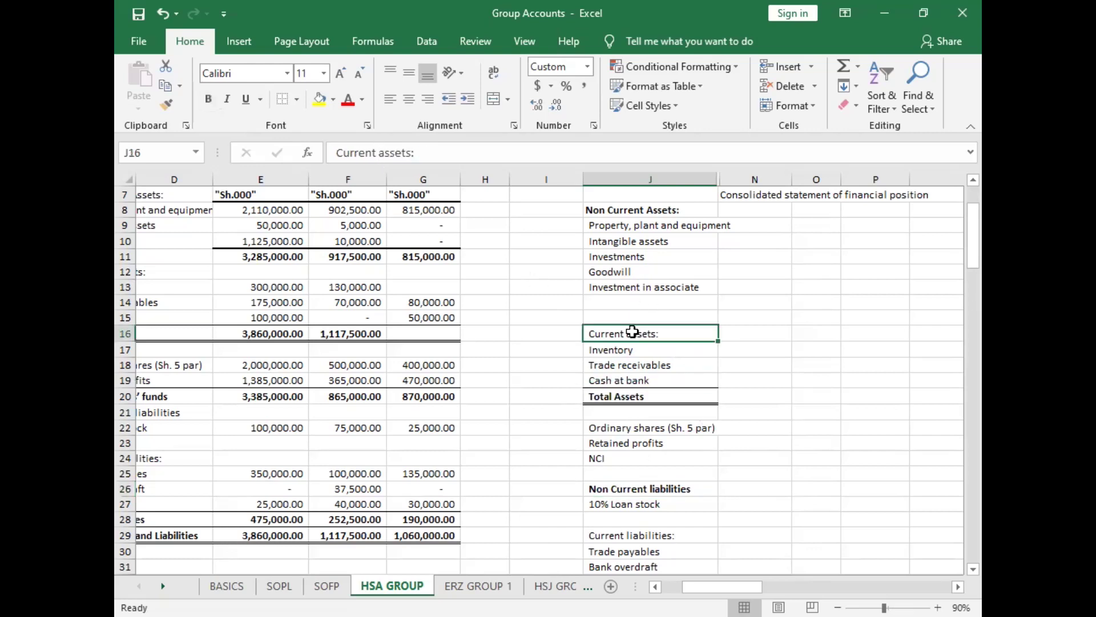
{"action": "key", "text": "ctrl+b"}
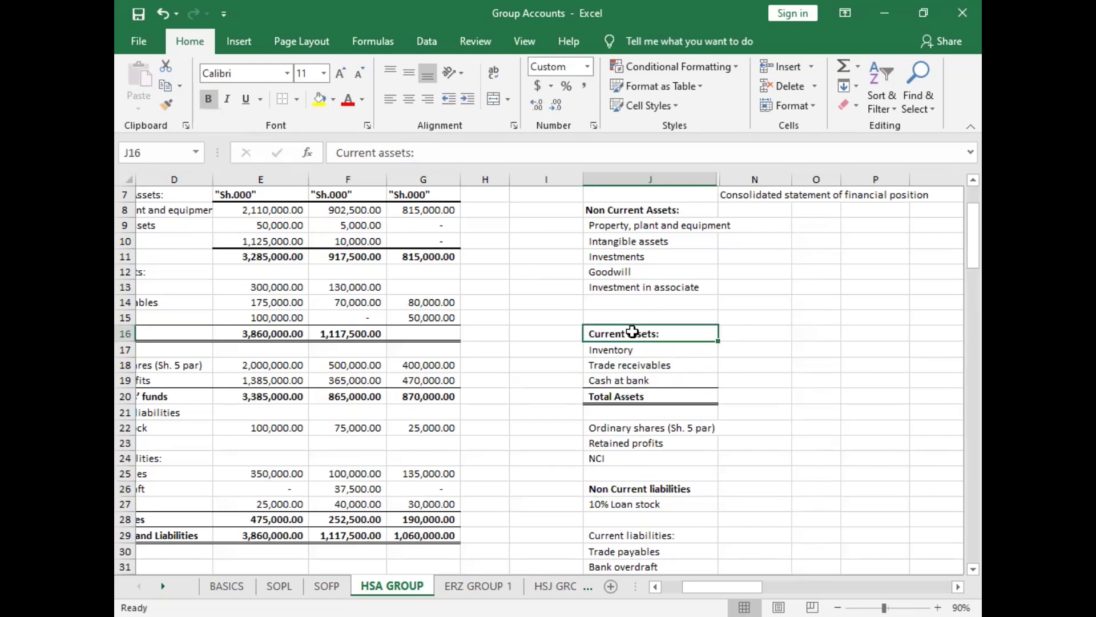
{"action": "left_click", "coordinate": [623, 538]}
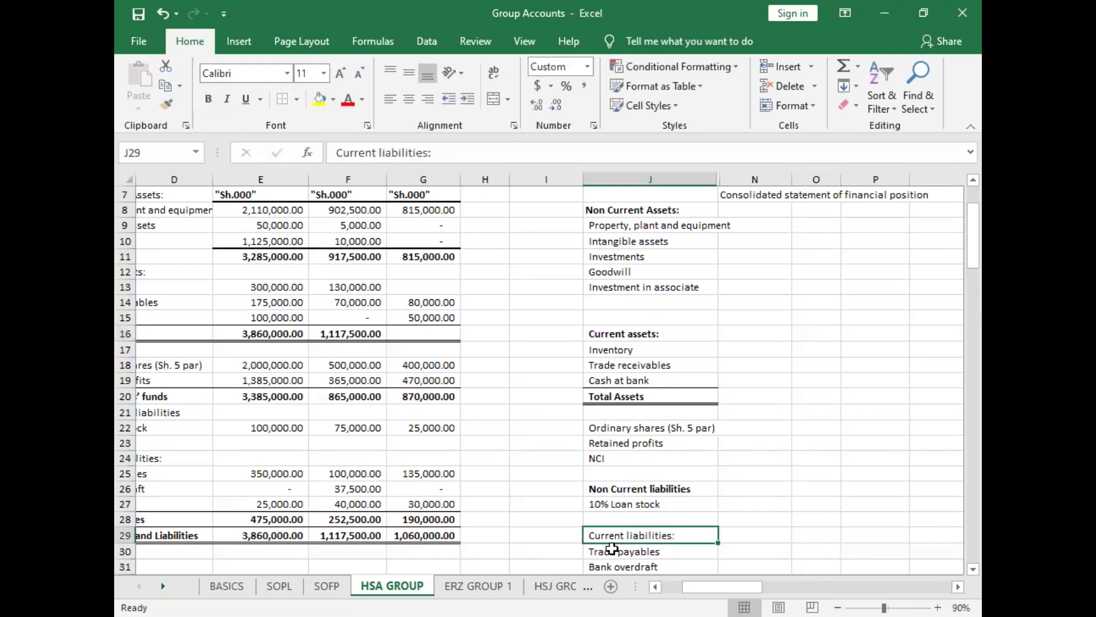
{"action": "key", "text": "ctrl+b"}
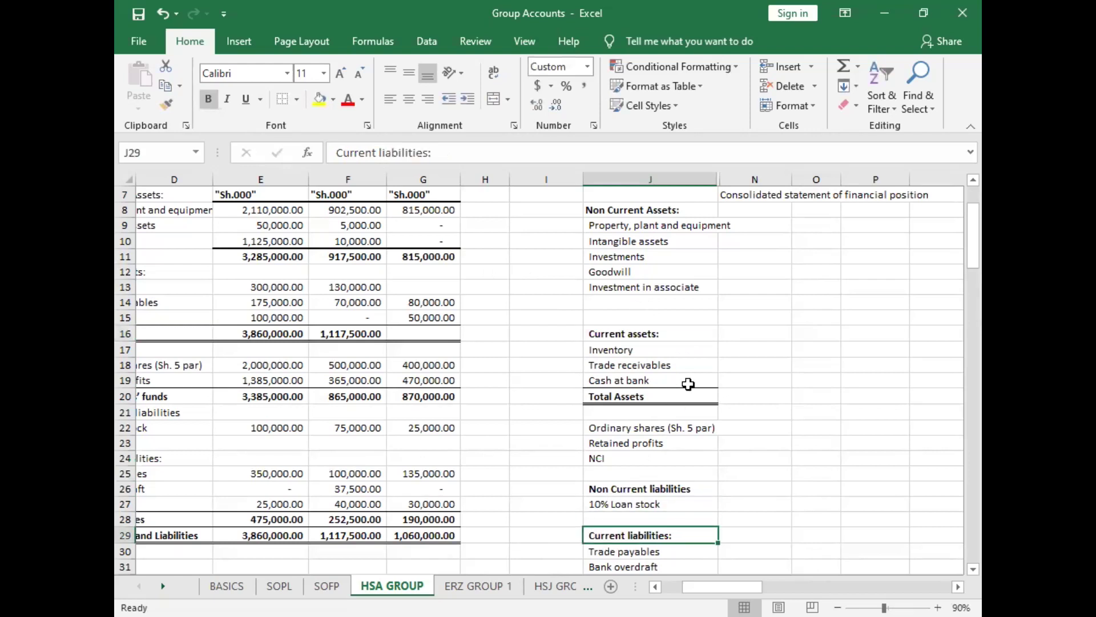
Step: Delete the extra blank cell J14 below "Investment in associate", shifting the cells beneath it up
{"action": "scroll", "coordinate": [690, 382], "scroll_direction": "down", "scroll_amount": 4}
{"action": "scroll", "coordinate": [637, 375], "scroll_direction": "up", "scroll_amount": 3}
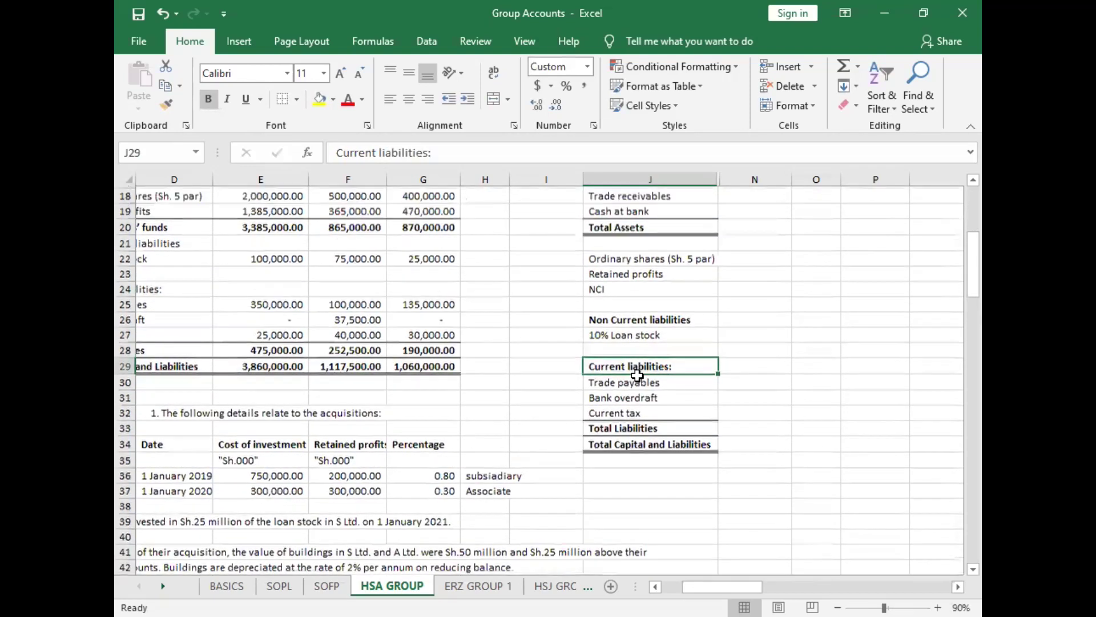
{"action": "scroll", "coordinate": [638, 376], "scroll_direction": "up", "scroll_amount": 1}
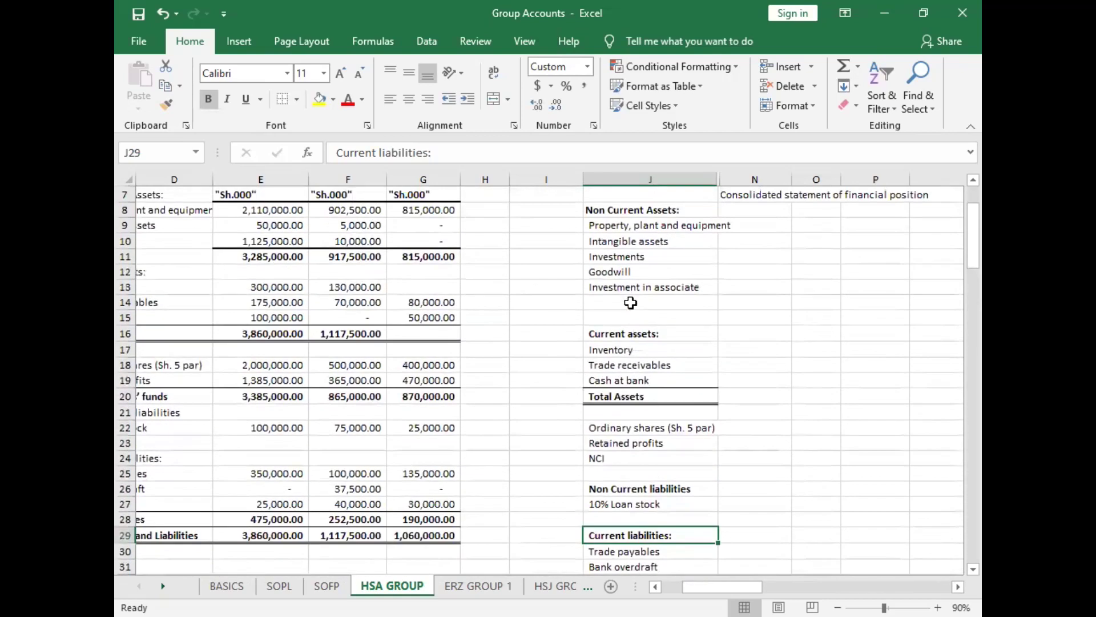
{"action": "left_click", "coordinate": [631, 301]}
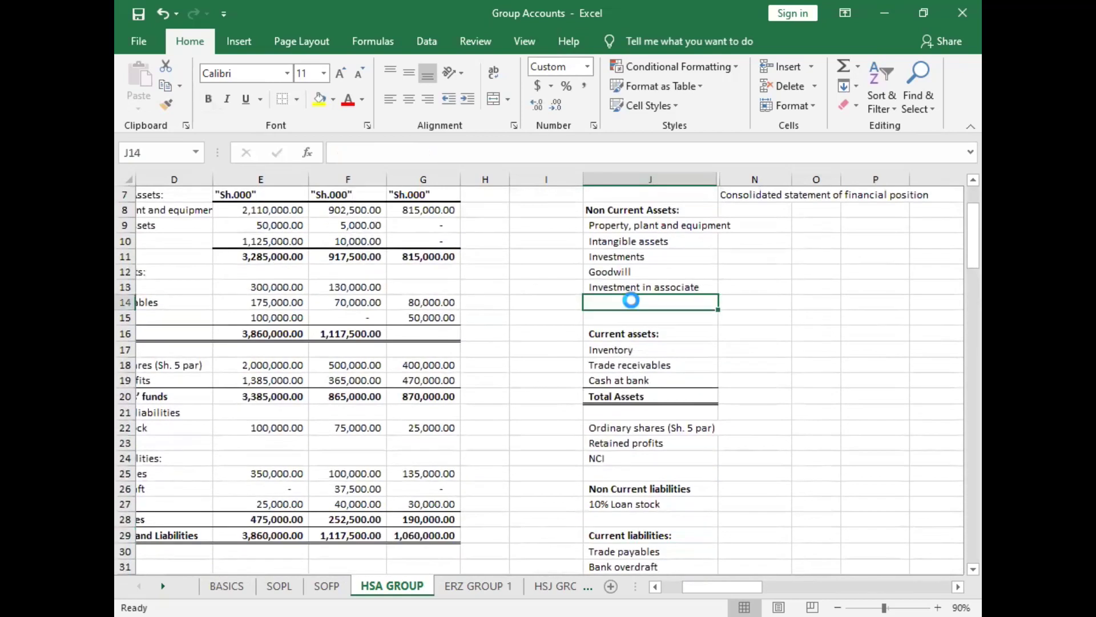
{"action": "key", "text": "ctrl+minus"}
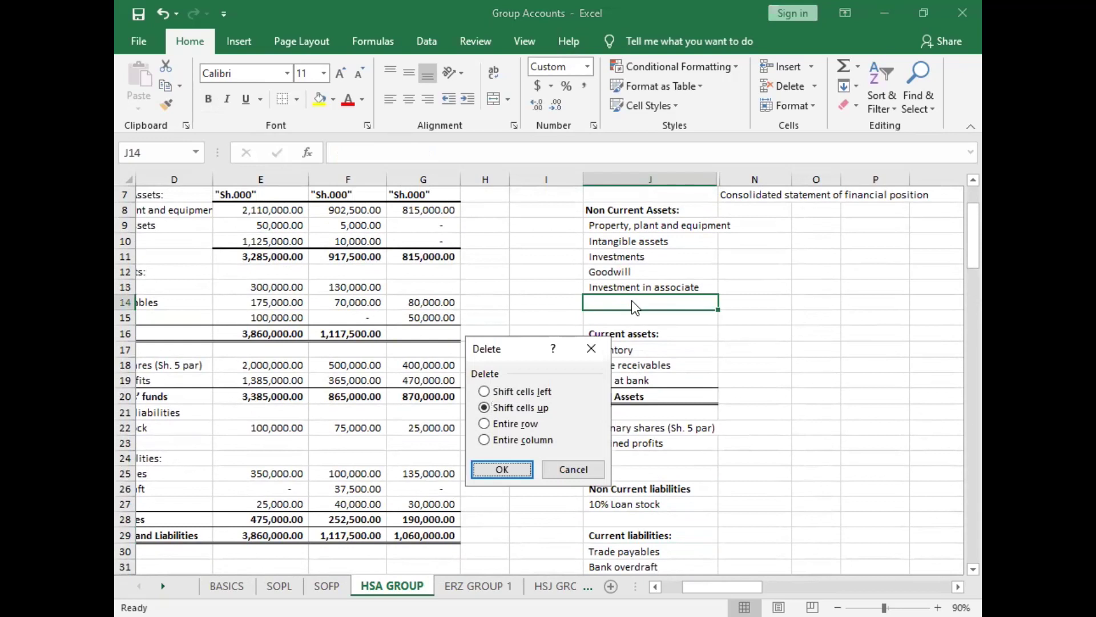
{"action": "key", "text": "Return"}
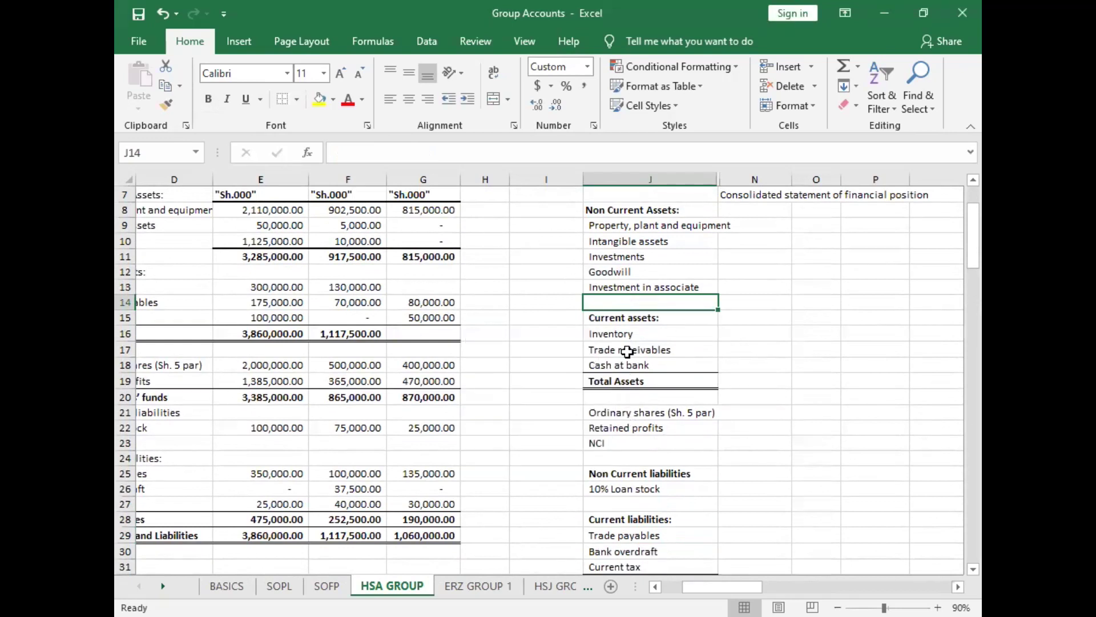
{"action": "left_click", "coordinate": [561, 331]}
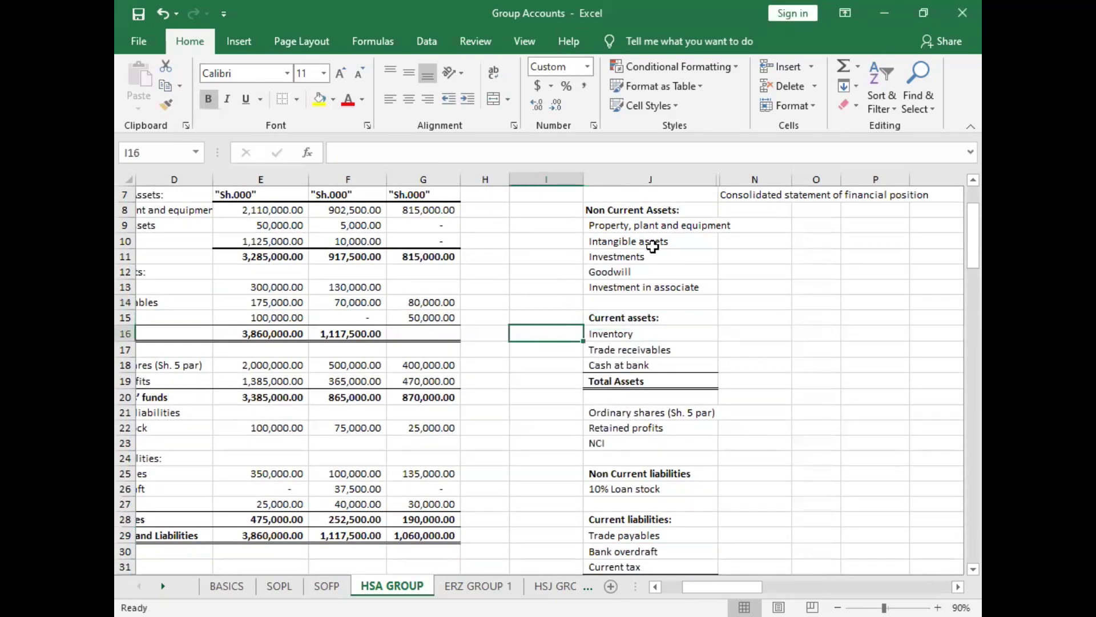
Step: Enter =E8+F8 in N9 for property, plant and equipment and fill it down to N11 for intangible assets and investments
{"action": "left_click", "coordinate": [755, 226]}
{"action": "type", "text": "="}
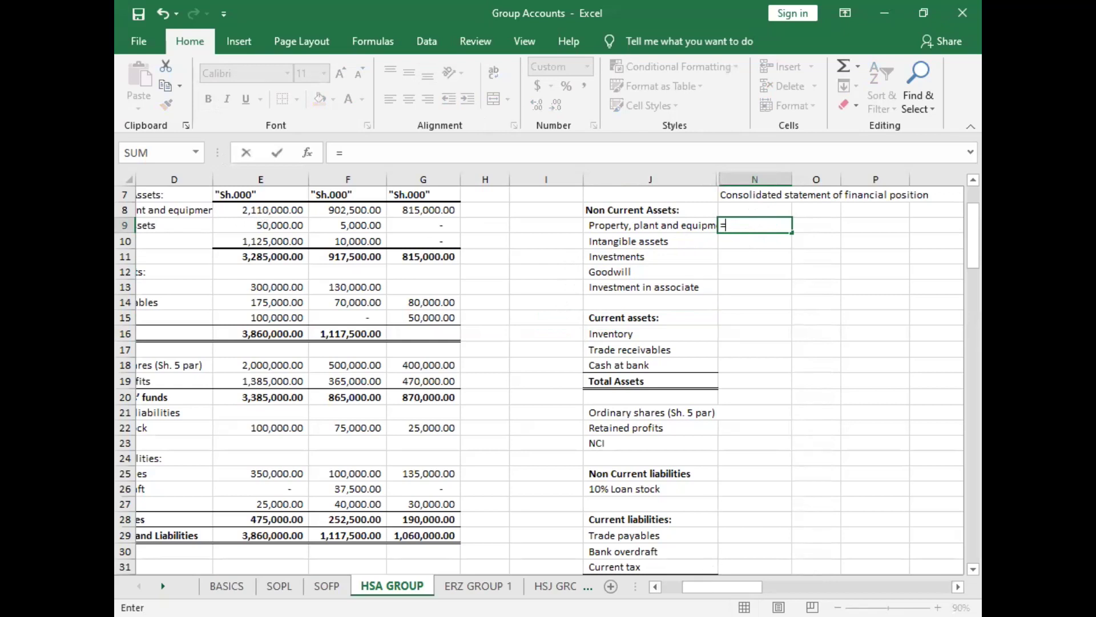
{"action": "scroll", "coordinate": [357, 279], "scroll_direction": "left", "scroll_amount": 3}
{"action": "scroll", "coordinate": [357, 280], "scroll_direction": "up", "scroll_amount": 2}
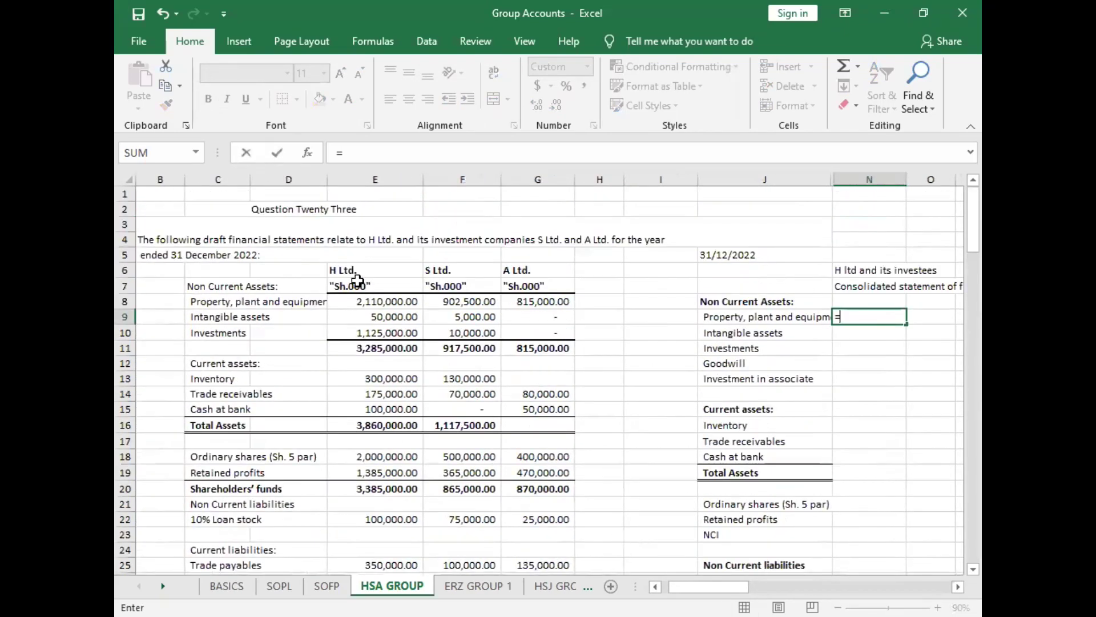
{"action": "left_click", "coordinate": [393, 302]}
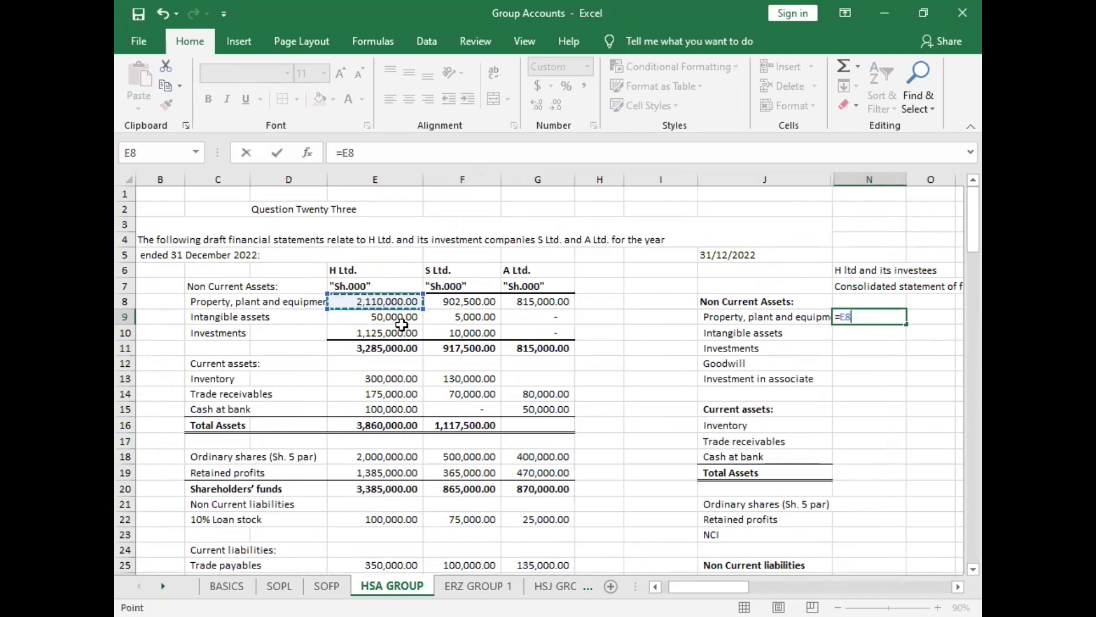
{"action": "type", "text": "+"}
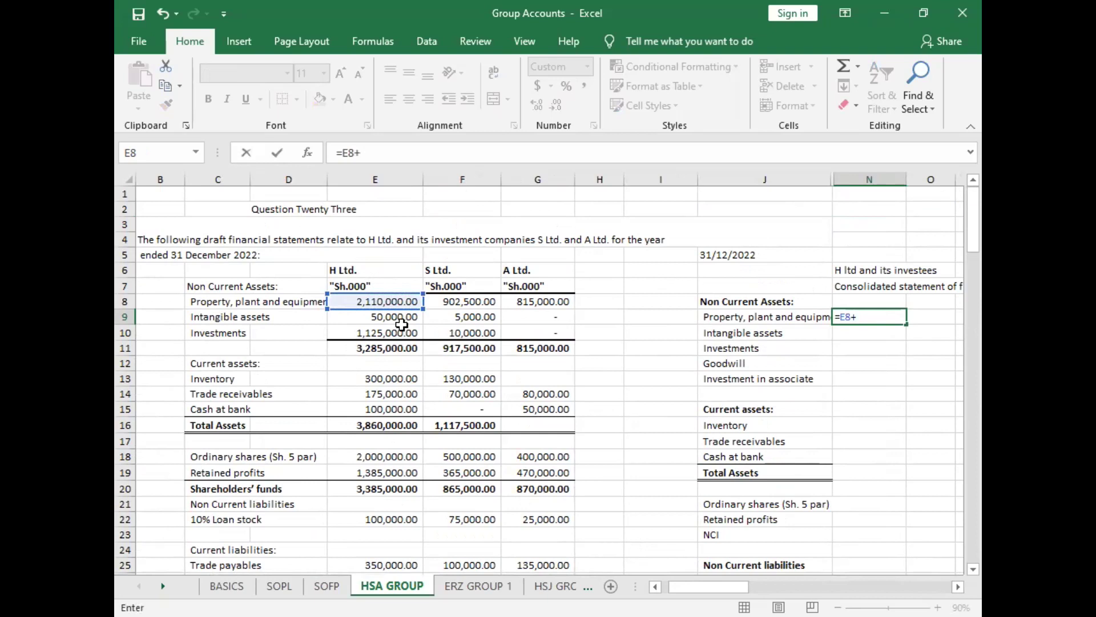
{"action": "left_click", "coordinate": [468, 301]}
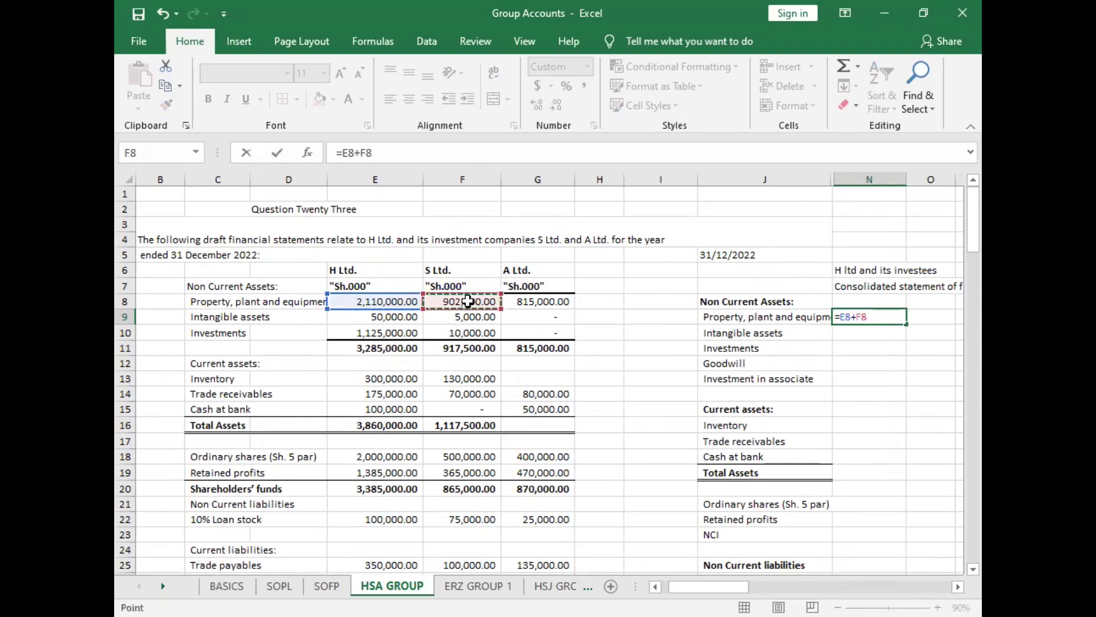
{"action": "key", "text": "Return"}
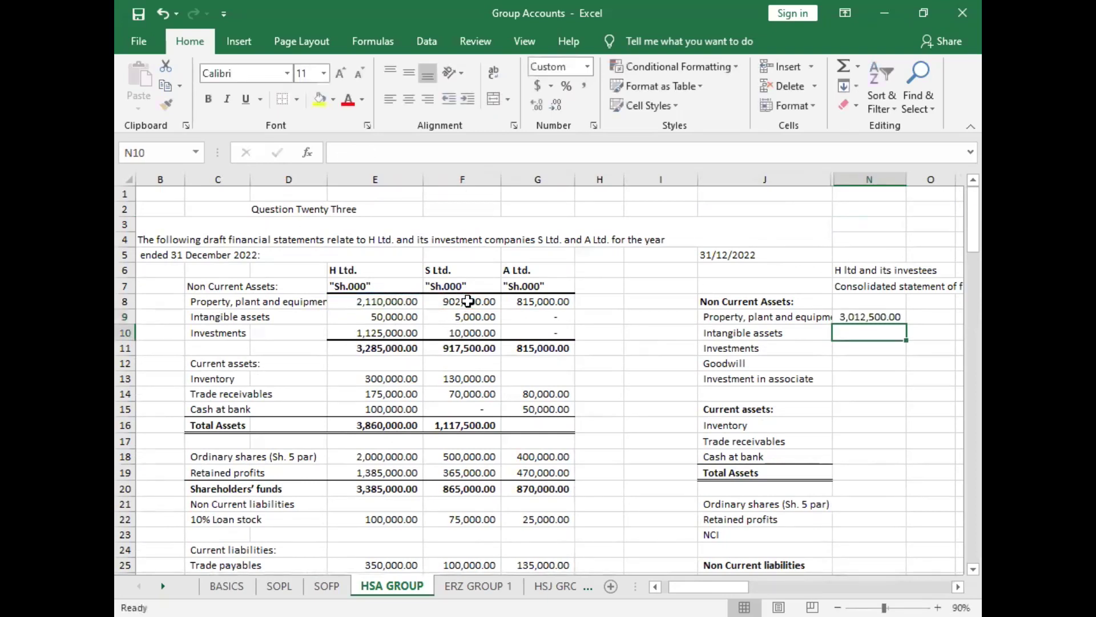
{"action": "left_click", "coordinate": [859, 317]}
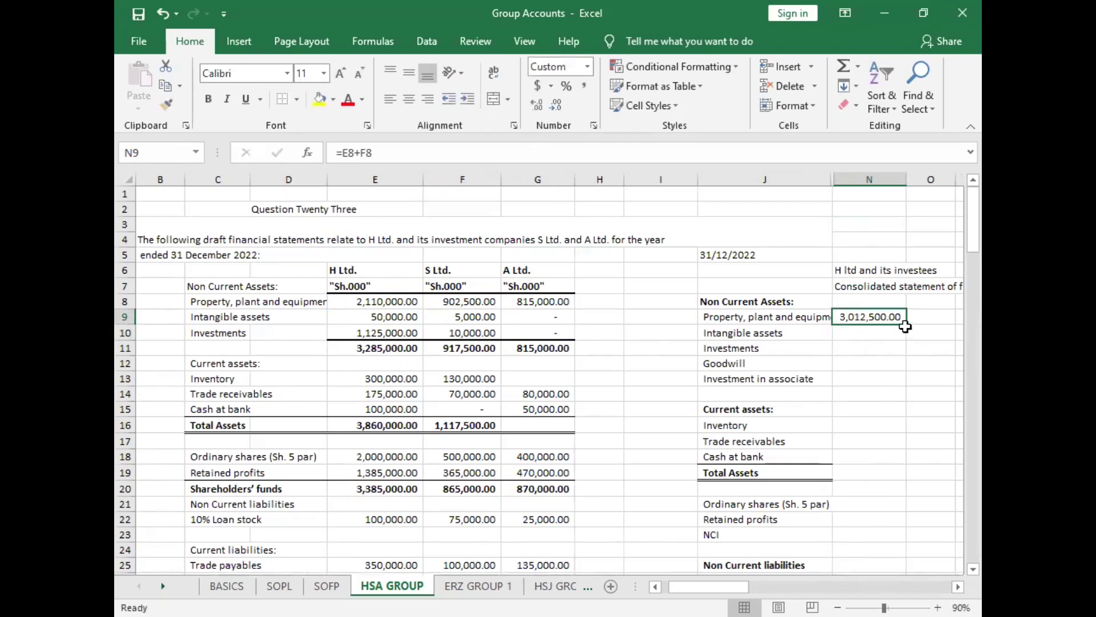
{"action": "left_click_drag", "start_coordinate": [907, 324], "coordinate": [906, 352]}
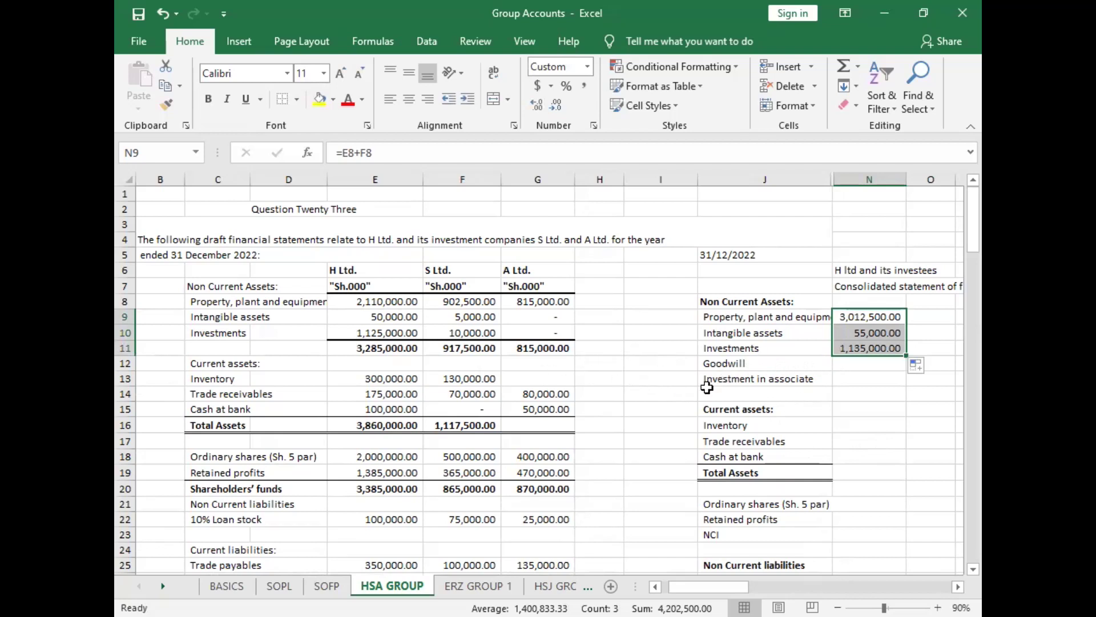
Step: Try to copy the formulas in N9:N11 into the current assets cells starting at N16, and undo the paste
{"action": "key", "text": "ctrl+c"}
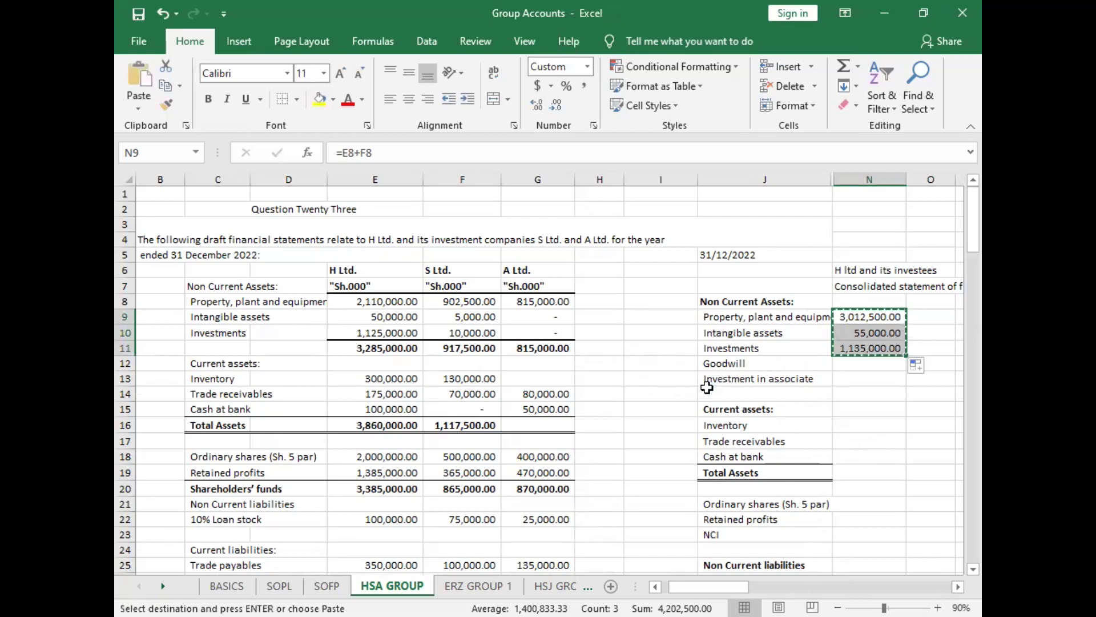
{"action": "left_click", "coordinate": [854, 423]}
{"action": "key", "text": "ctrl+v"}
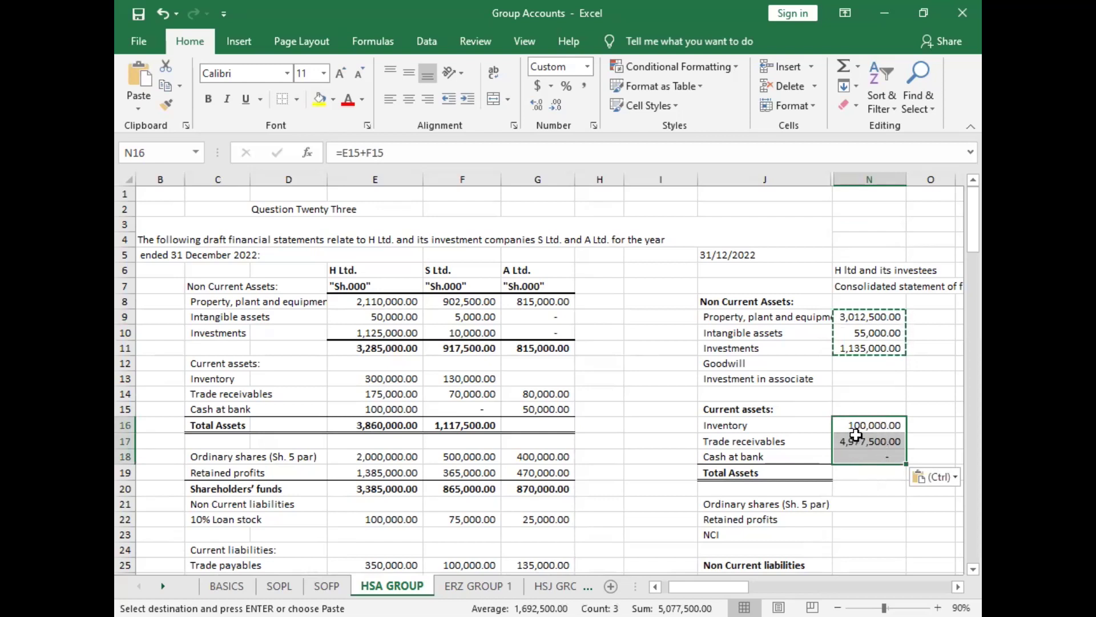
{"action": "key", "text": "ctrl+z"}
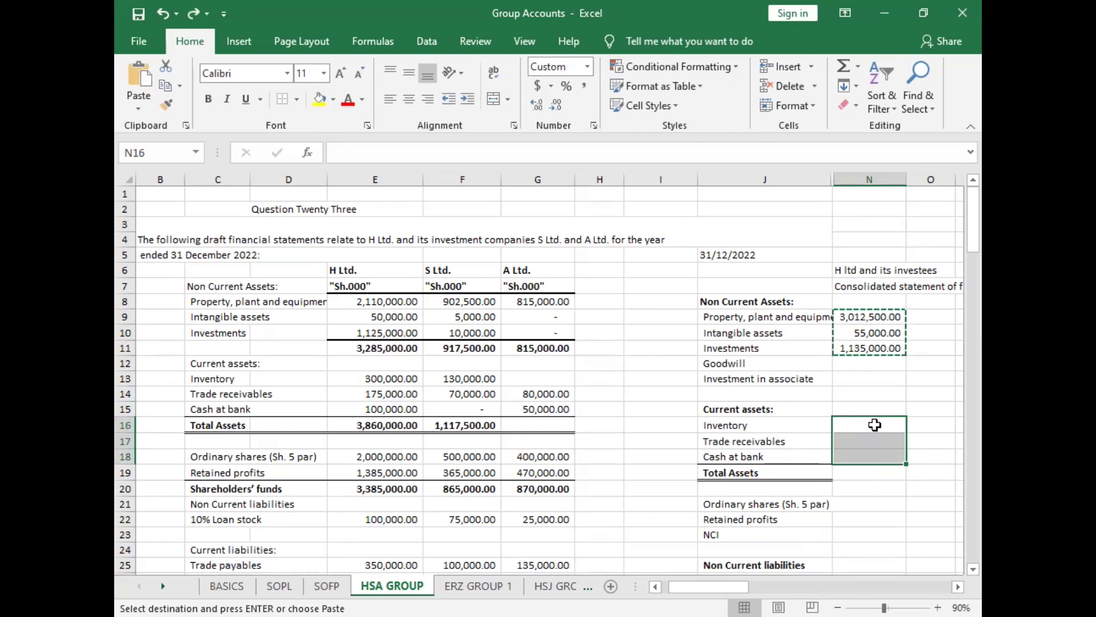
Step: Enter =E13+F13 in N16 for inventory and fill it down to N18 for trade receivables and cash at bank
{"action": "left_click", "coordinate": [871, 434]}
{"action": "type", "text": "="}
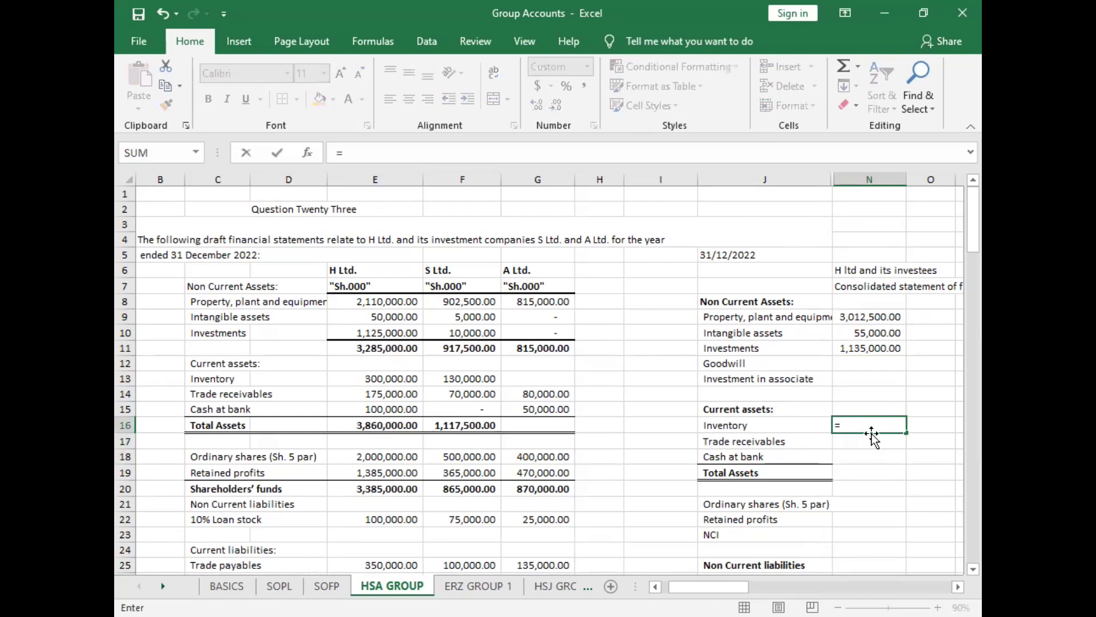
{"action": "left_click", "coordinate": [388, 380]}
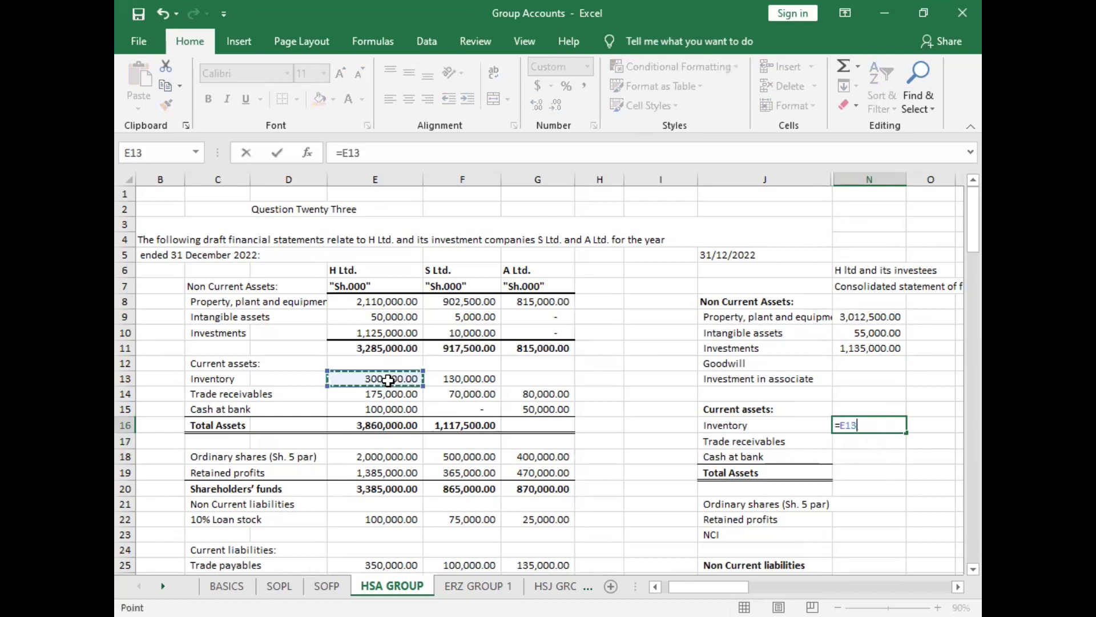
{"action": "type", "text": "+"}
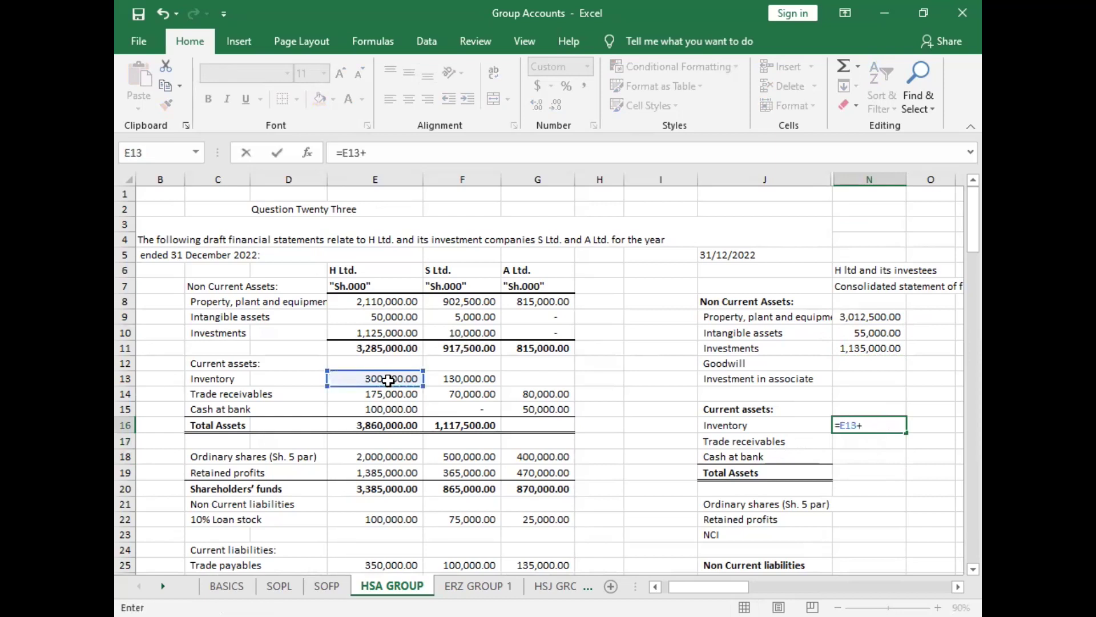
{"action": "left_click", "coordinate": [470, 378]}
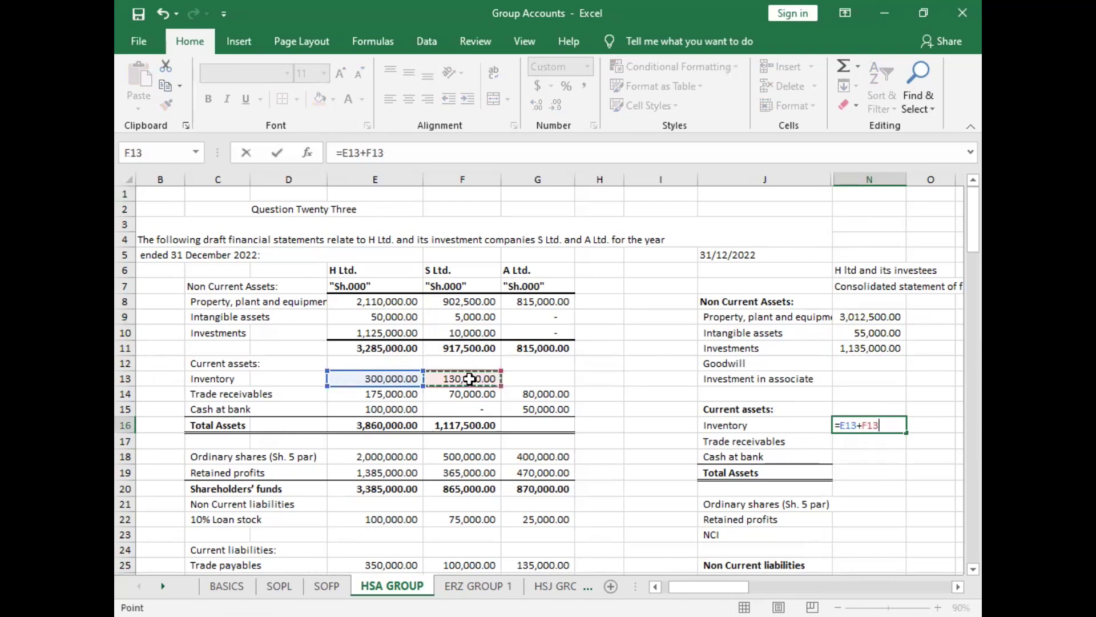
{"action": "key", "text": "Return"}
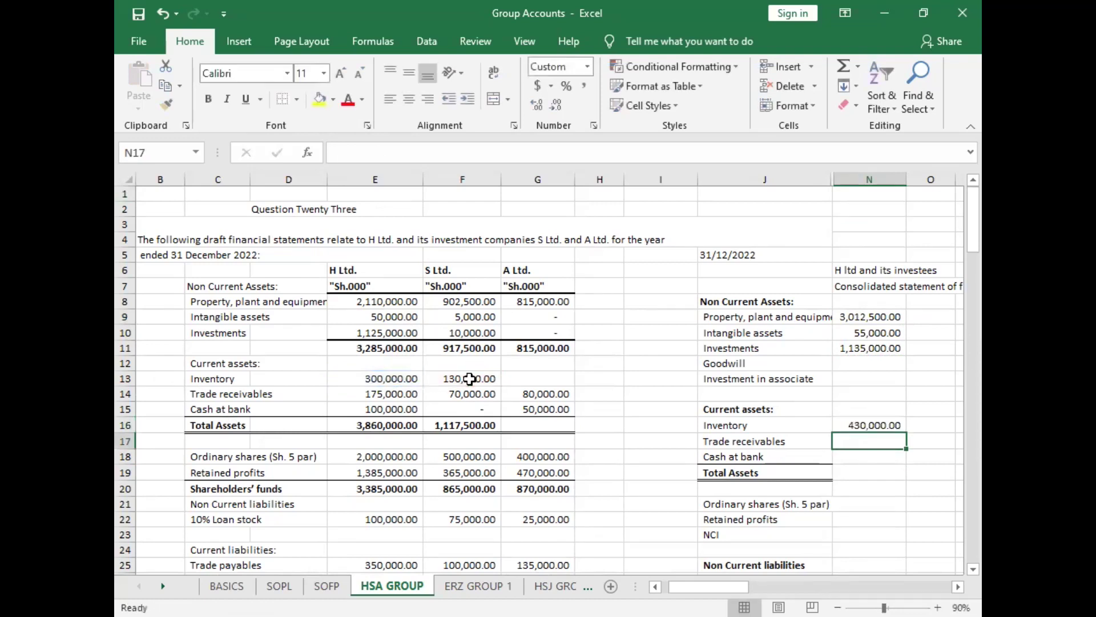
{"action": "left_click", "coordinate": [855, 425]}
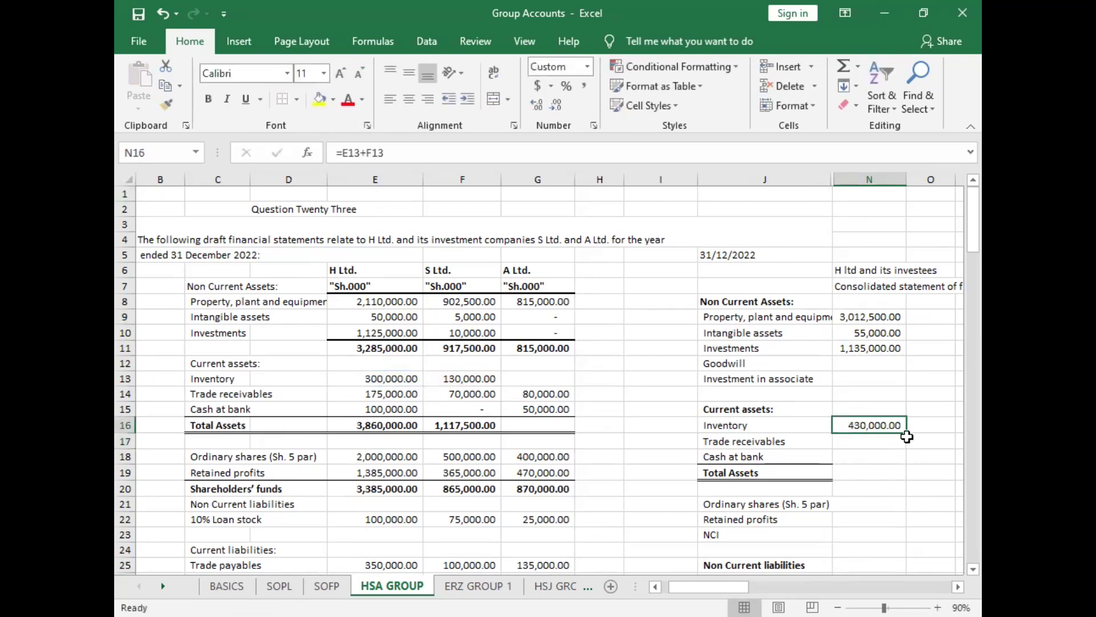
{"action": "left_click_drag", "start_coordinate": [907, 433], "coordinate": [908, 463]}
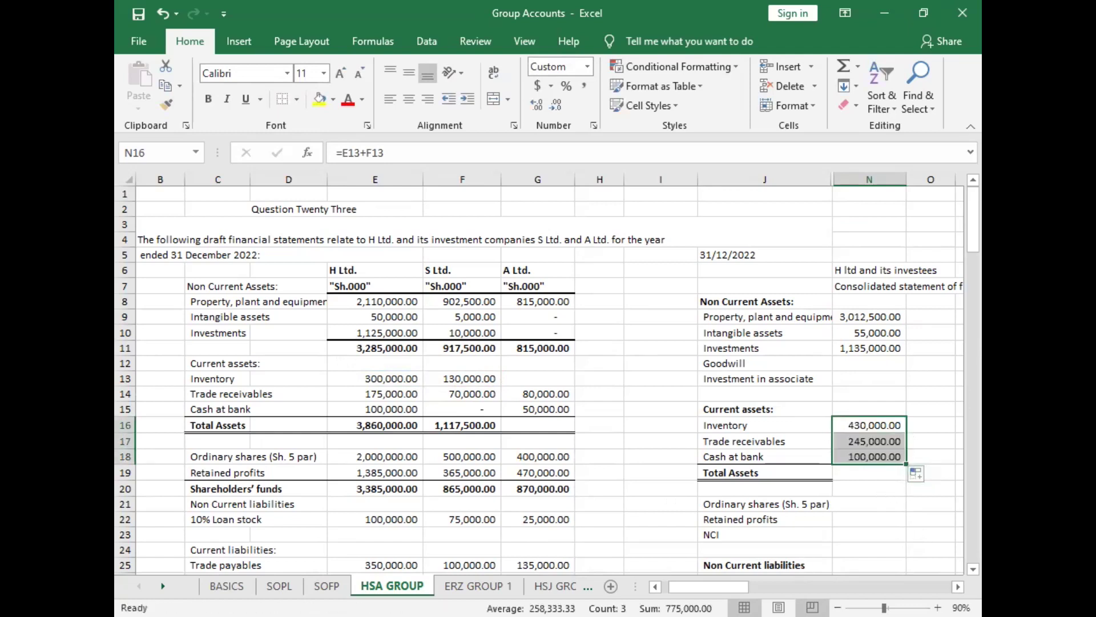
Step: Enter the ordinary shares figure in N21 as a reference to H Ltd.'s share capital, =E18
{"action": "scroll", "coordinate": [960, 571], "scroll_direction": "down", "scroll_amount": 2}
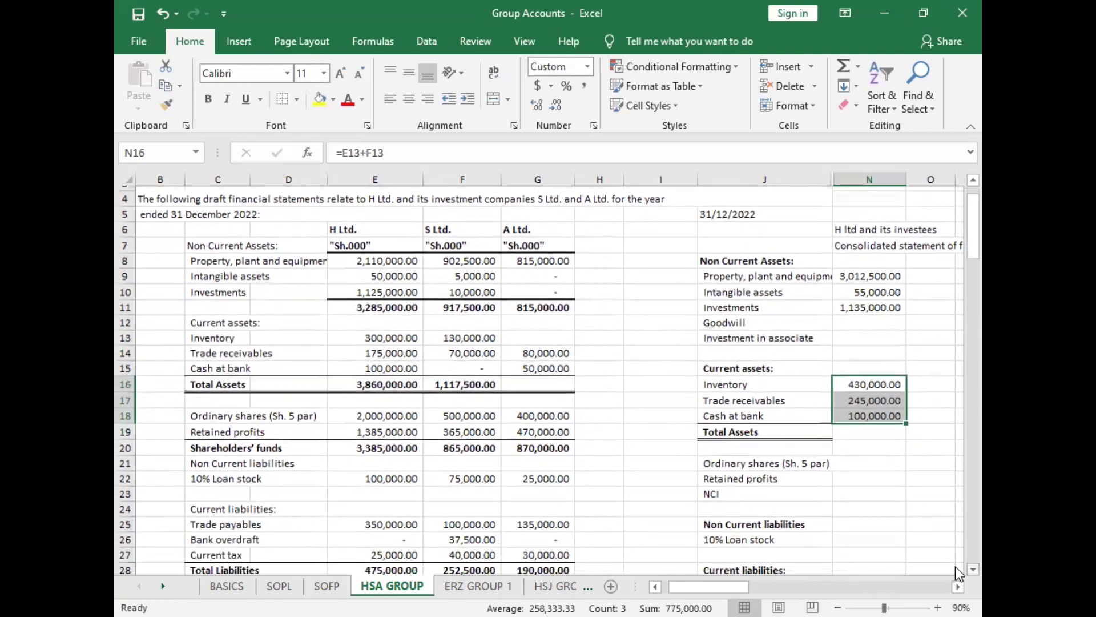
{"action": "left_click", "coordinate": [857, 445]}
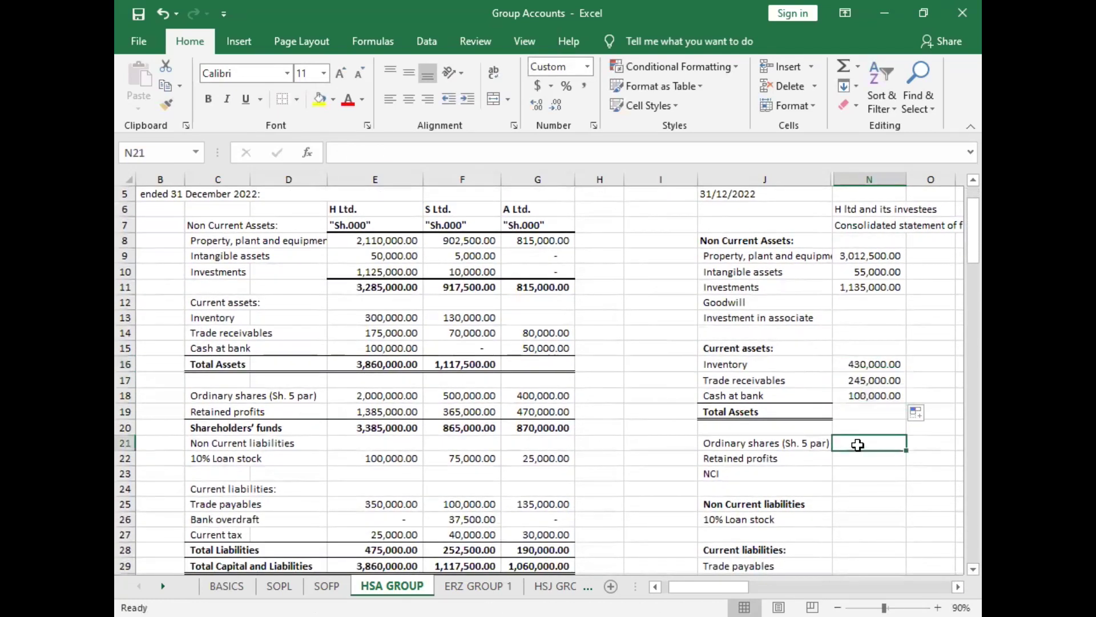
{"action": "type", "text": "="}
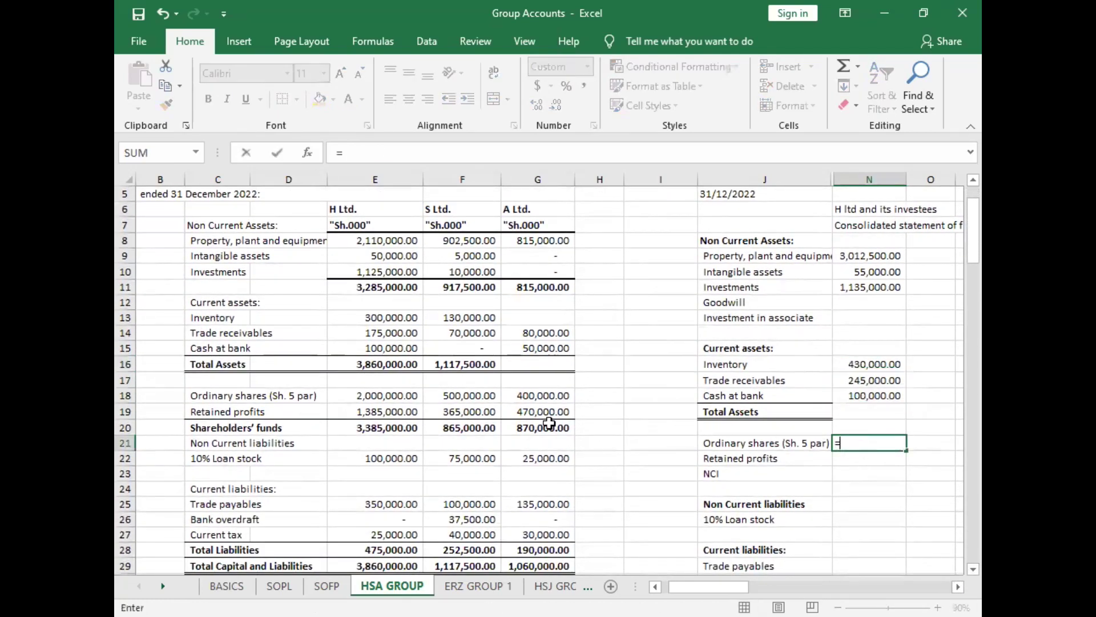
{"action": "left_click", "coordinate": [387, 396]}
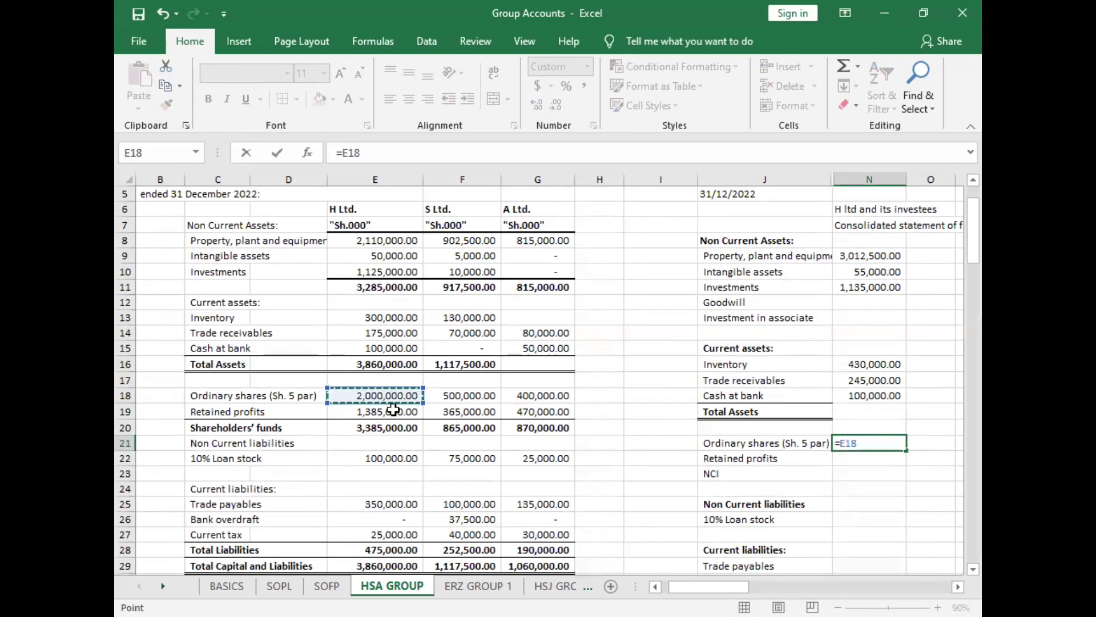
{"action": "key", "text": "Return"}
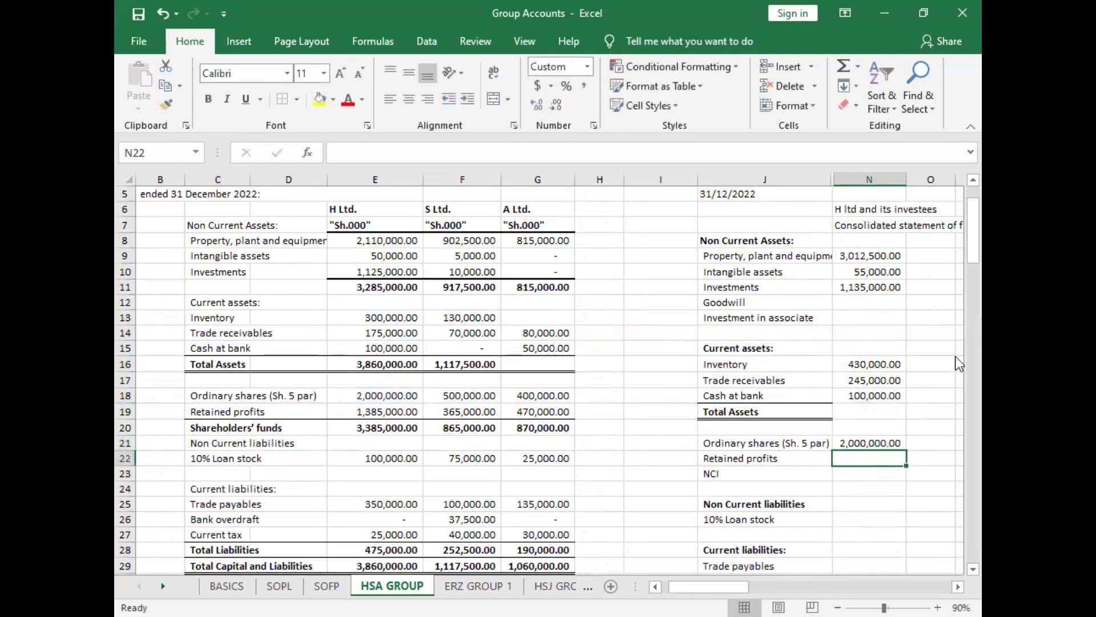
Step: Combine the 10% loan stock of H Ltd. and S Ltd. in N26 with the formula =E22+F22
{"action": "left_click", "coordinate": [856, 516]}
{"action": "type", "text": "="}
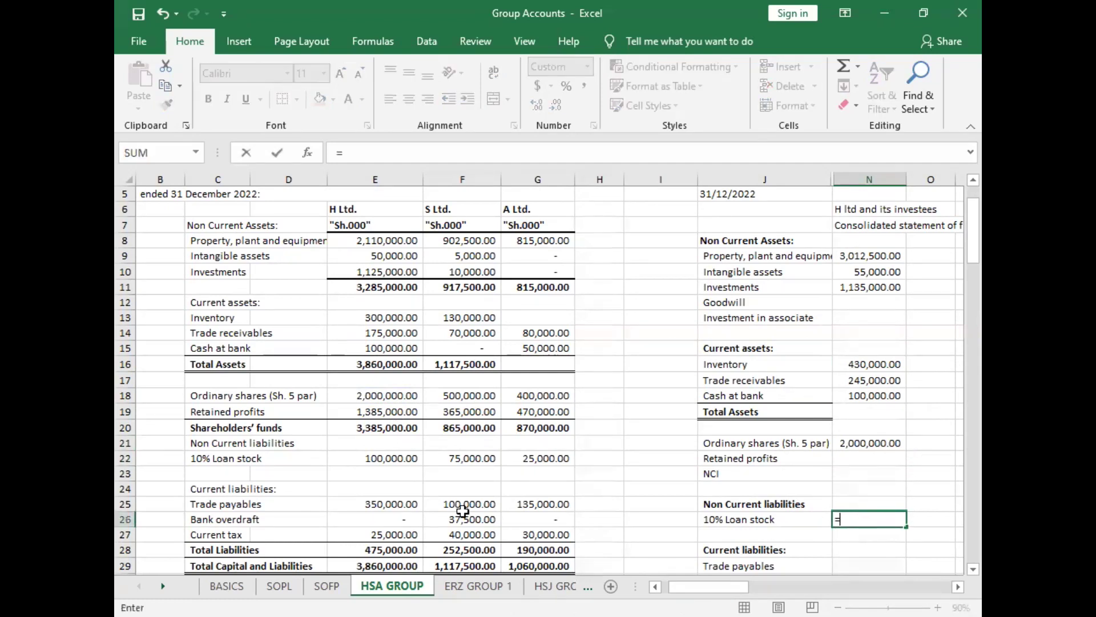
{"action": "left_click", "coordinate": [397, 457]}
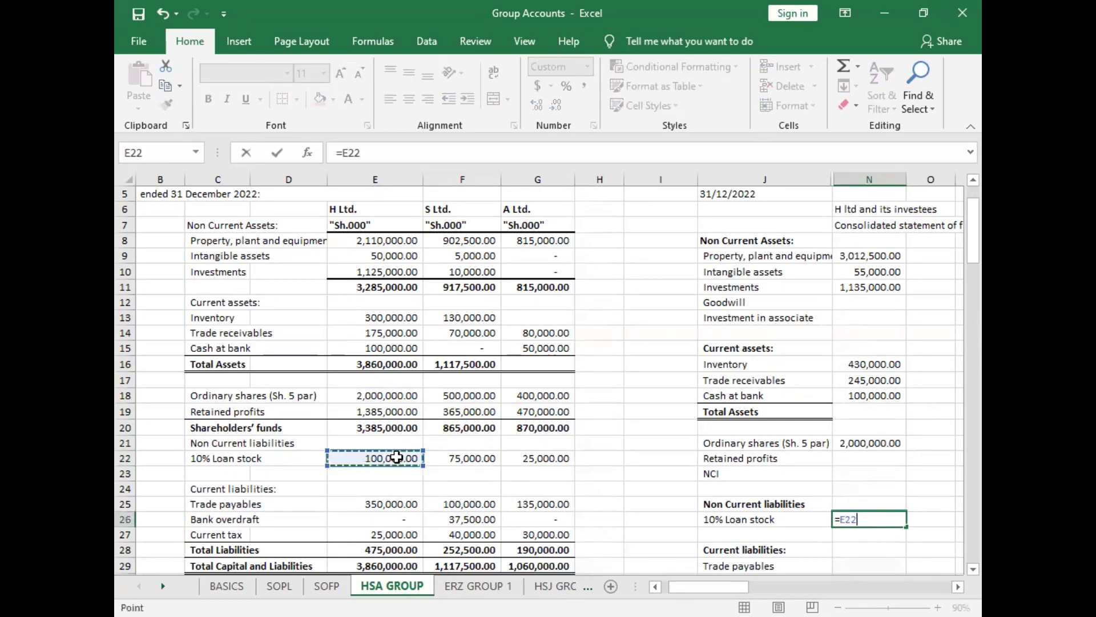
{"action": "type", "text": "+"}
{"action": "left_click", "coordinate": [459, 457]}
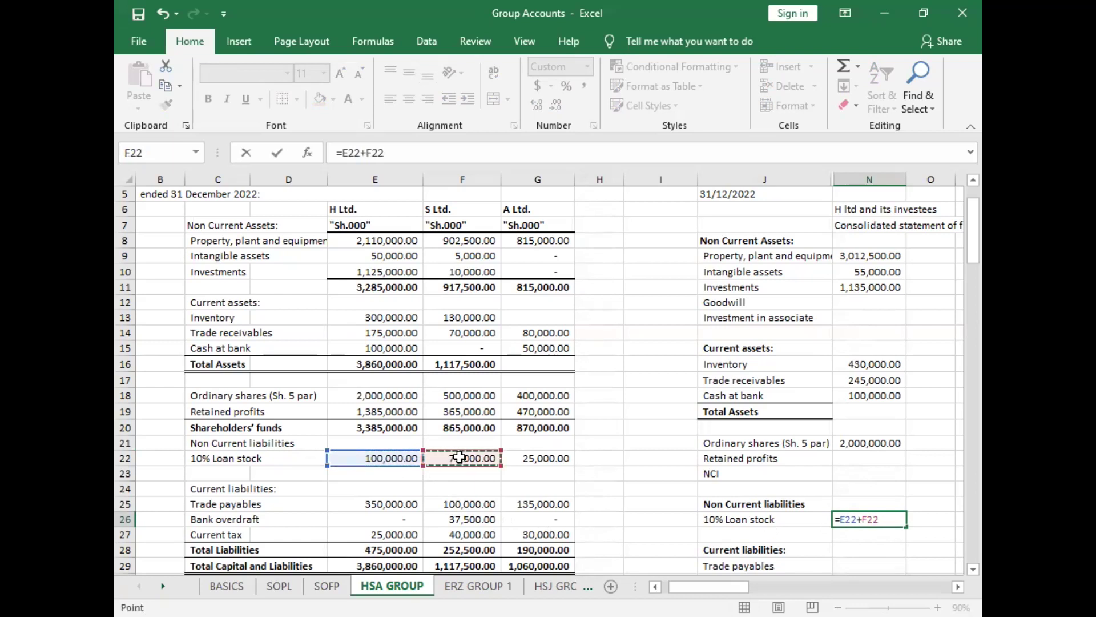
{"action": "key", "text": "Return"}
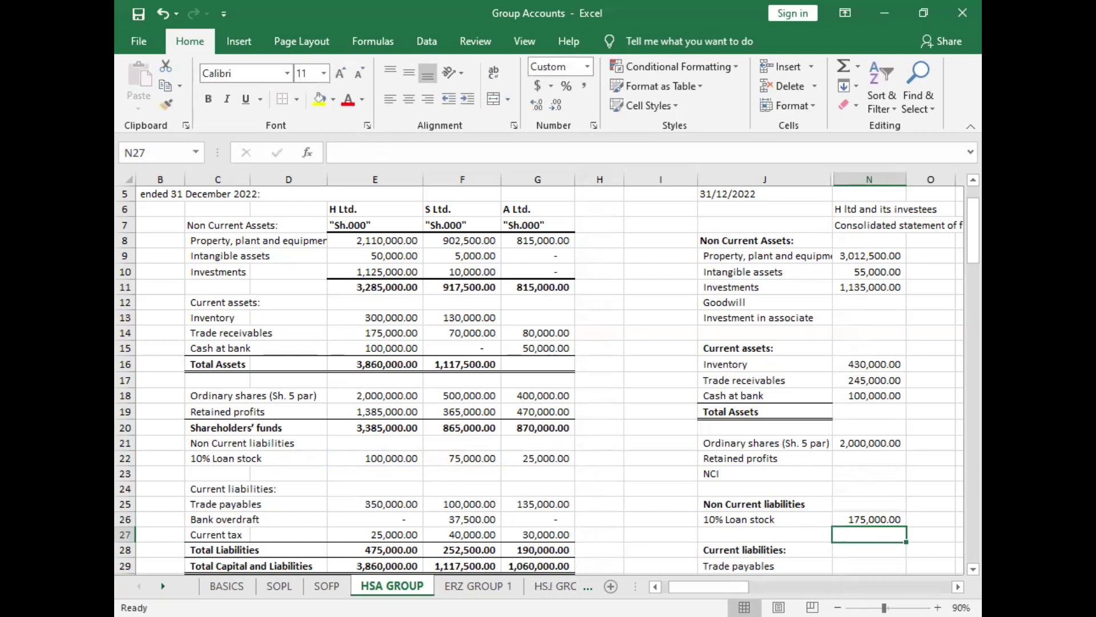
Step: Enter =E25+F25 in N29 for trade payables and fill it down to N31 for bank overdraft and current tax
{"action": "scroll", "coordinate": [949, 566], "scroll_direction": "down", "scroll_amount": 2}
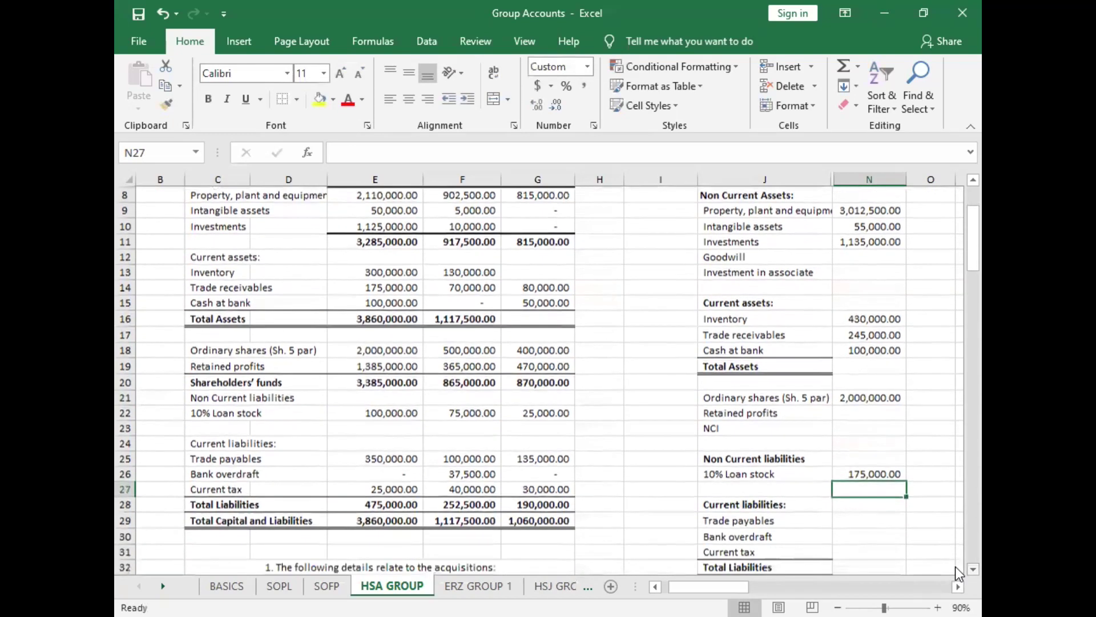
{"action": "left_click", "coordinate": [868, 490]}
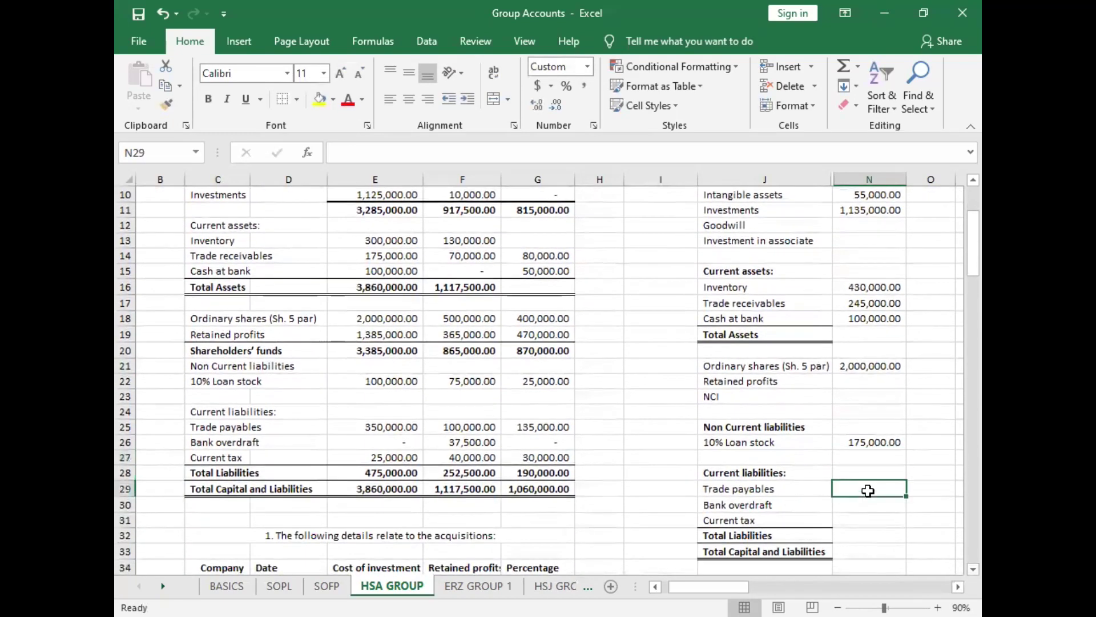
{"action": "type", "text": "="}
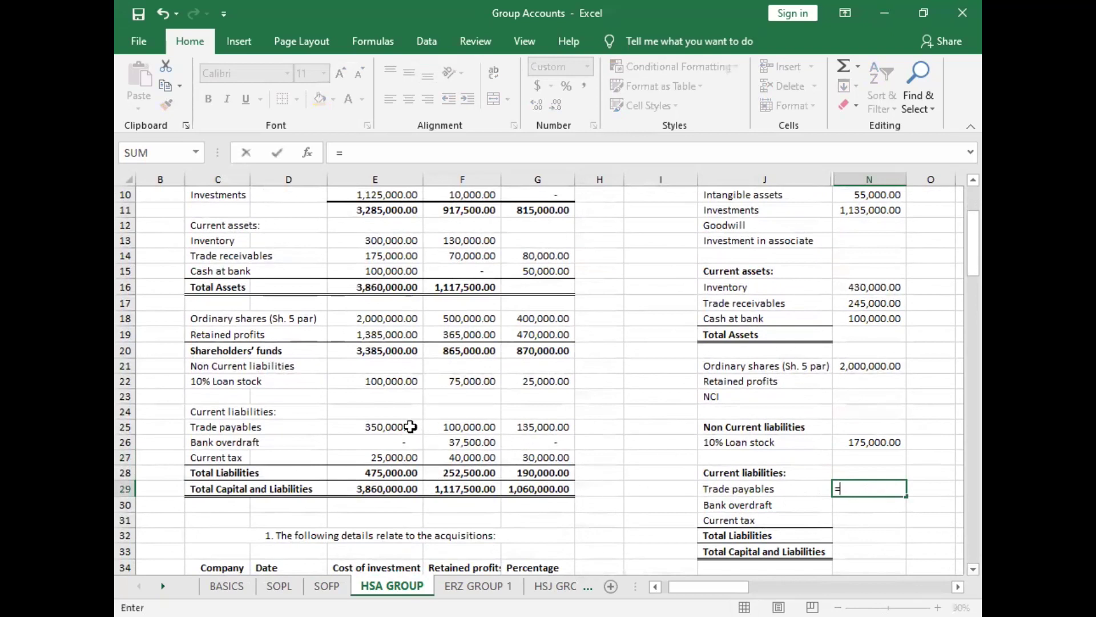
{"action": "left_click", "coordinate": [410, 426]}
{"action": "type", "text": "+"}
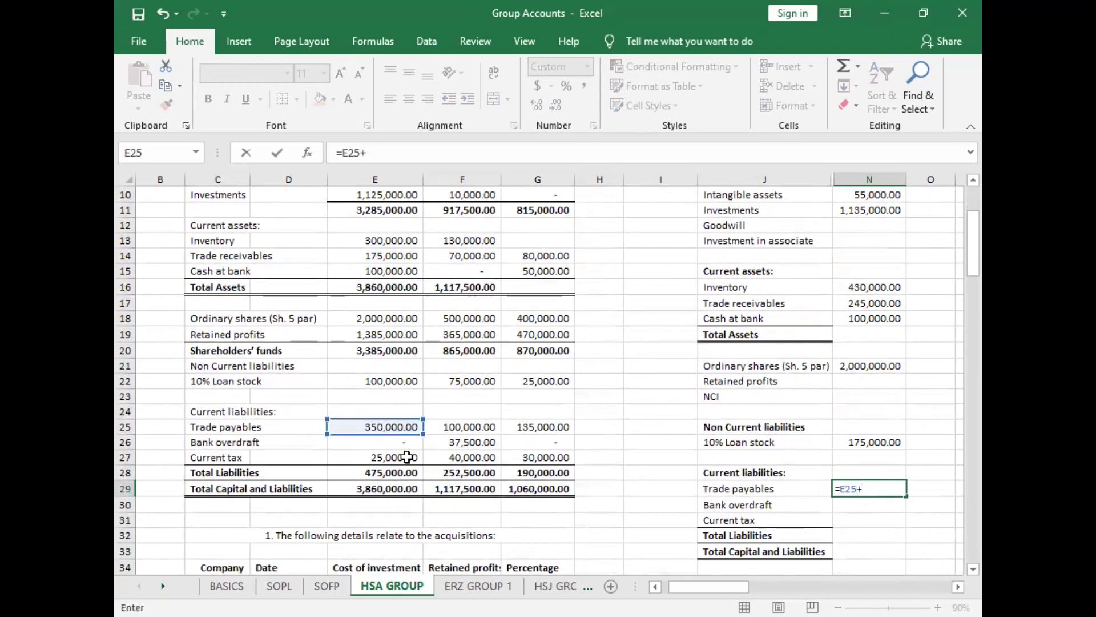
{"action": "left_click", "coordinate": [480, 426]}
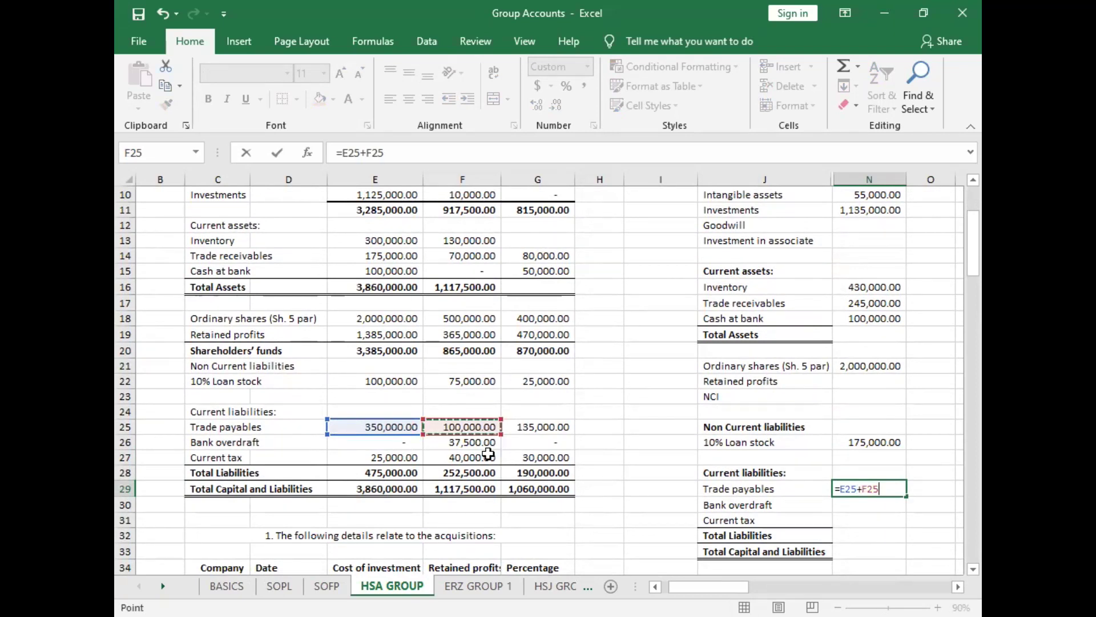
{"action": "key", "text": "ctrl+Return"}
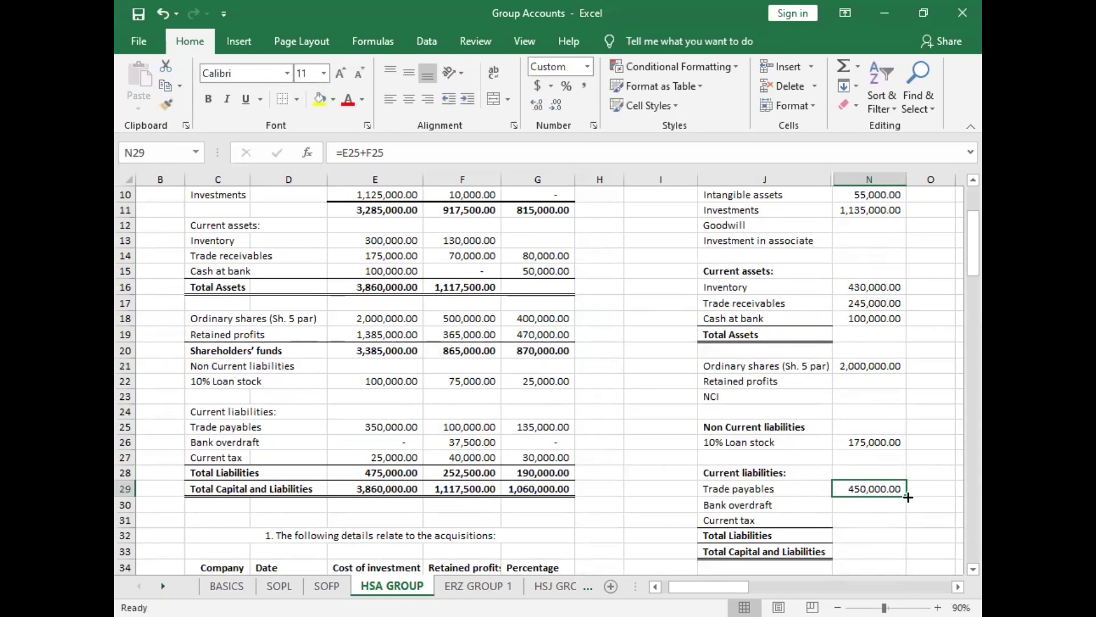
{"action": "left_click_drag", "start_coordinate": [907, 497], "coordinate": [905, 527]}
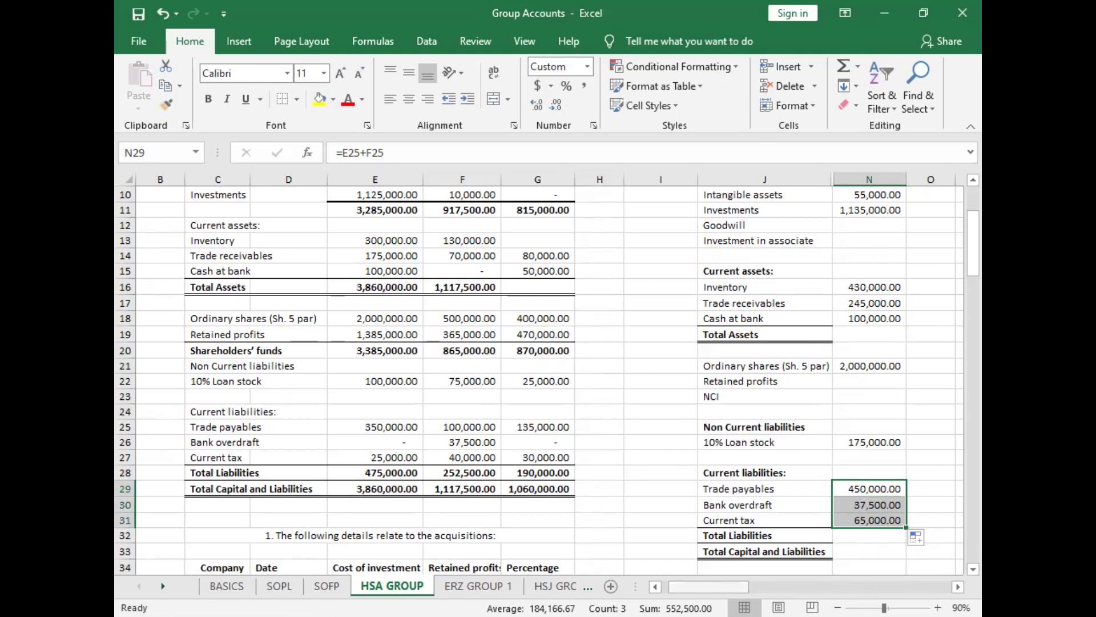
Step: Merge and center the two statement title lines across columns J to N in rows 6 and 7, widening column N
{"action": "scroll", "coordinate": [782, 518], "scroll_direction": "up", "scroll_amount": 2}
{"action": "scroll", "coordinate": [781, 518], "scroll_direction": "up", "scroll_amount": 1}
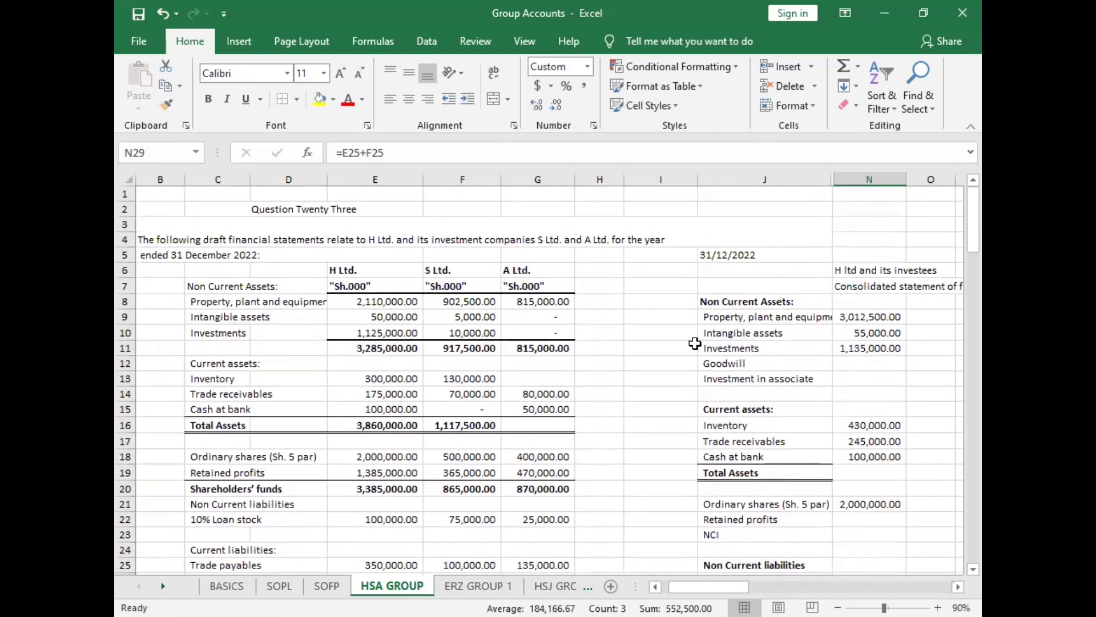
{"action": "left_click_drag", "start_coordinate": [888, 286], "coordinate": [737, 285]}
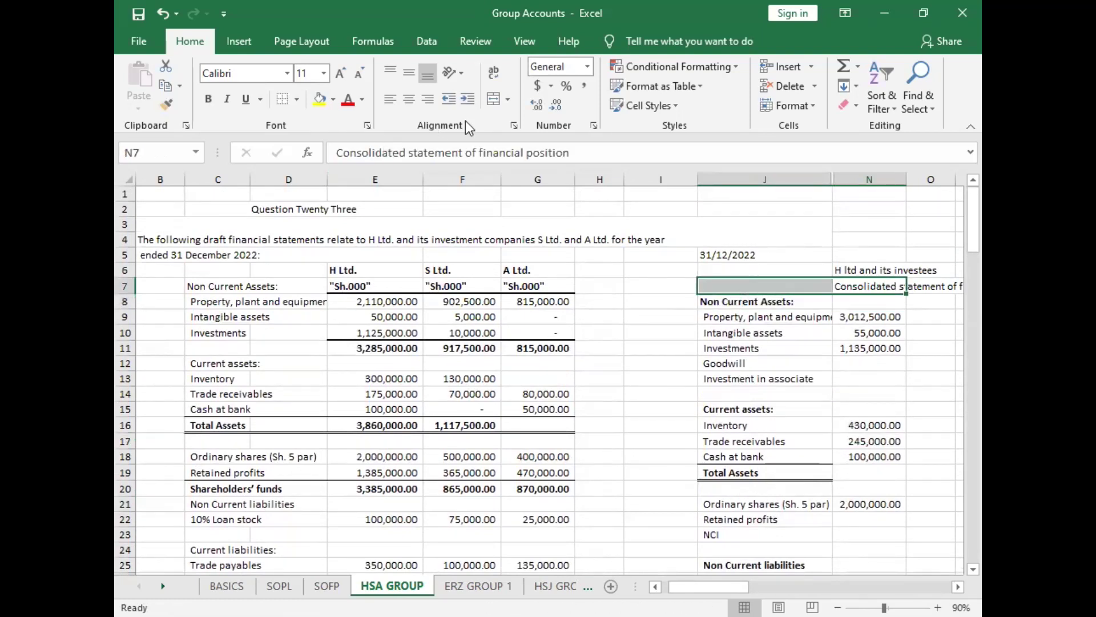
{"action": "left_click", "coordinate": [493, 99]}
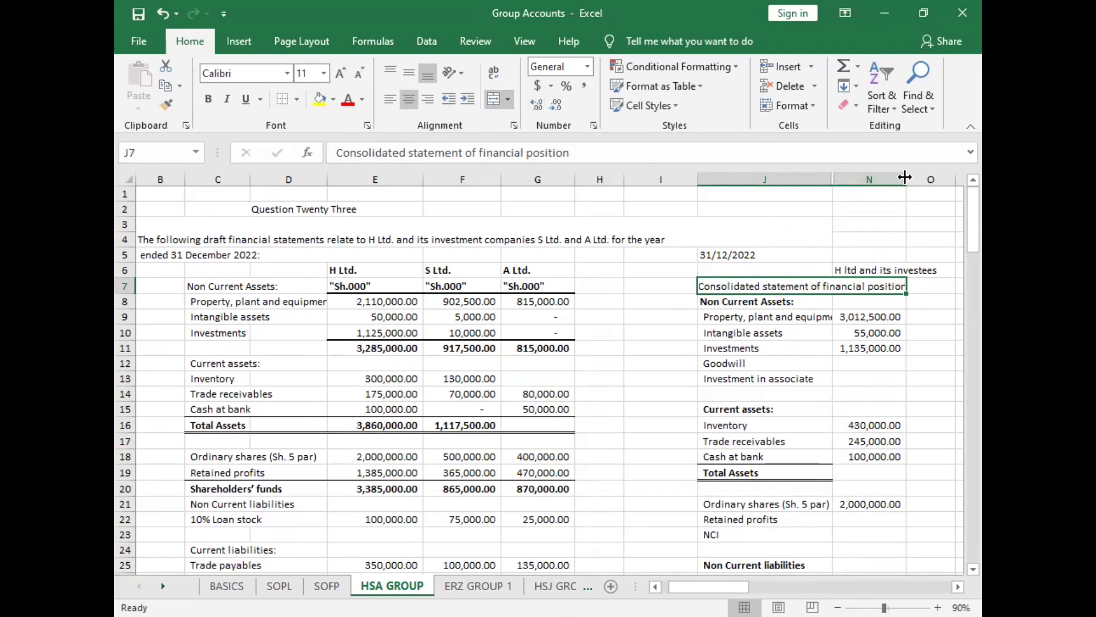
{"action": "left_click_drag", "start_coordinate": [908, 178], "coordinate": [929, 179]}
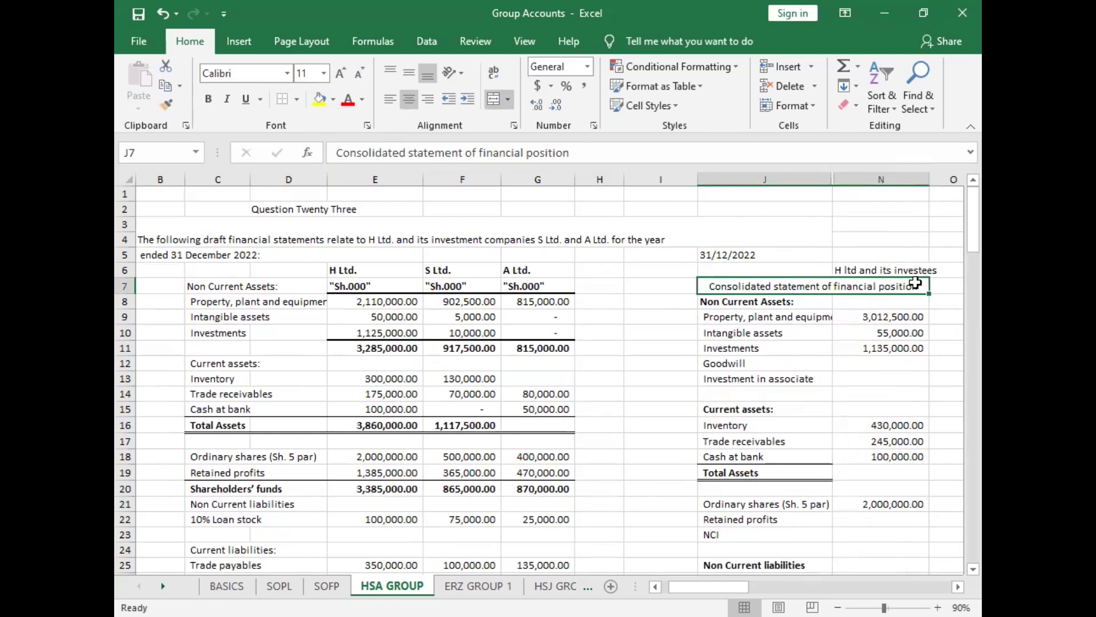
{"action": "left_click_drag", "start_coordinate": [920, 269], "coordinate": [791, 265]}
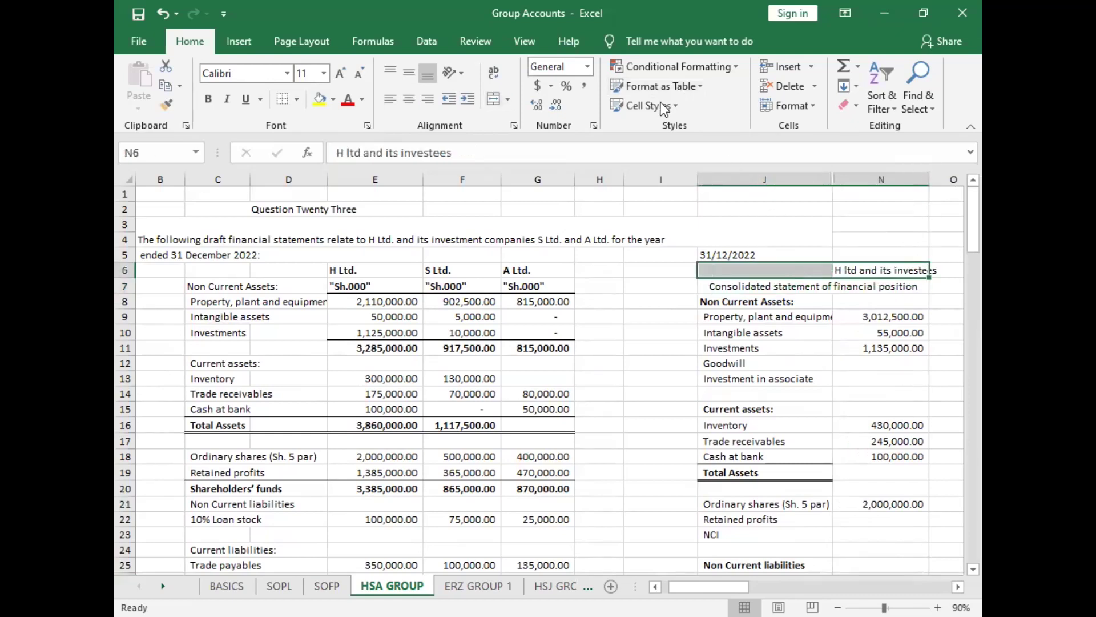
{"action": "left_click", "coordinate": [495, 102]}
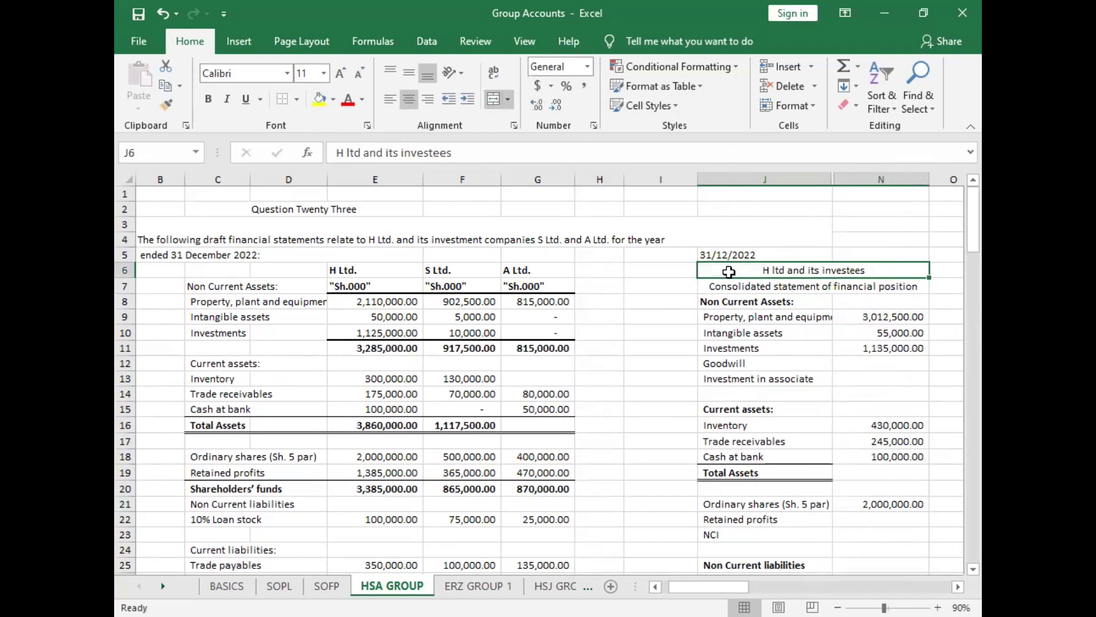
Step: Make both statement title lines bold and widen column J to fit the property, plant and equipment label
{"action": "left_click_drag", "start_coordinate": [729, 272], "coordinate": [736, 286]}
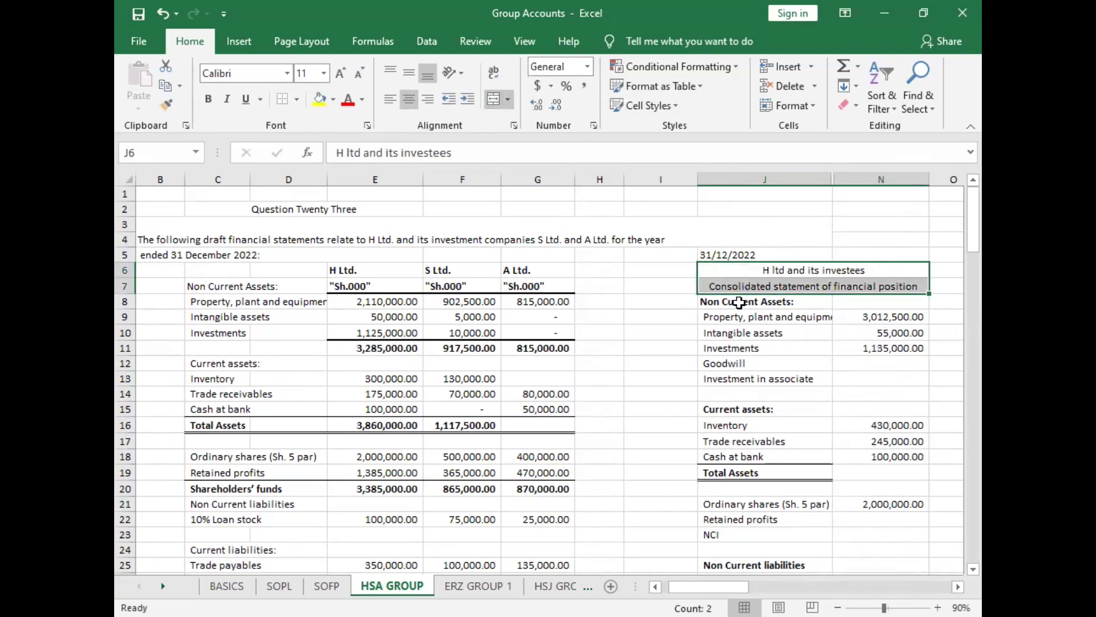
{"action": "key", "text": "ctrl+b"}
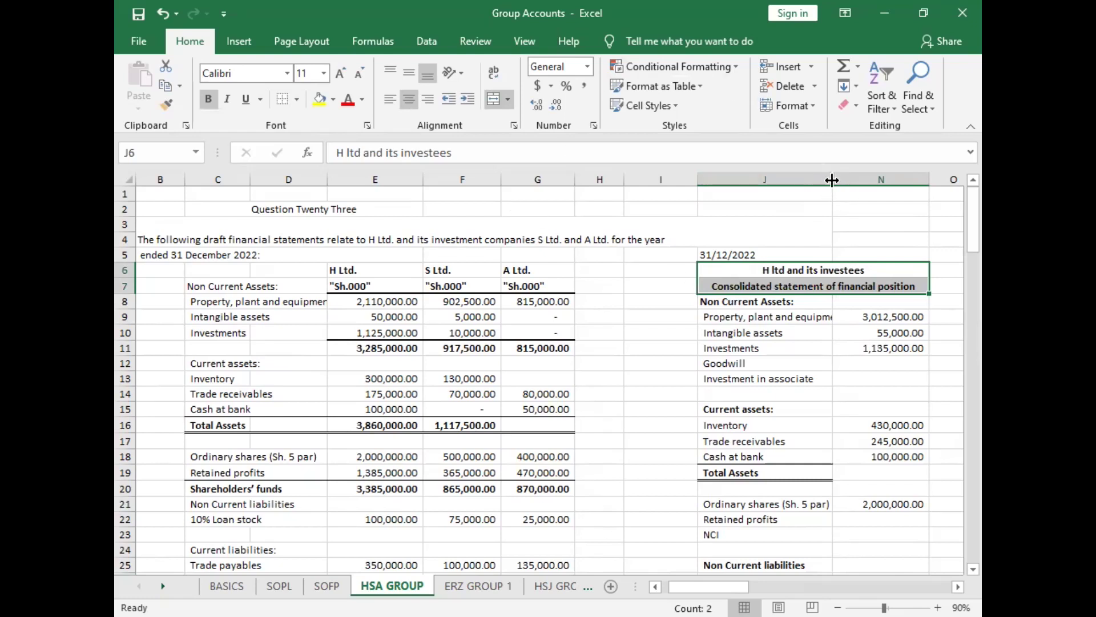
{"action": "left_click_drag", "start_coordinate": [832, 180], "coordinate": [844, 179]}
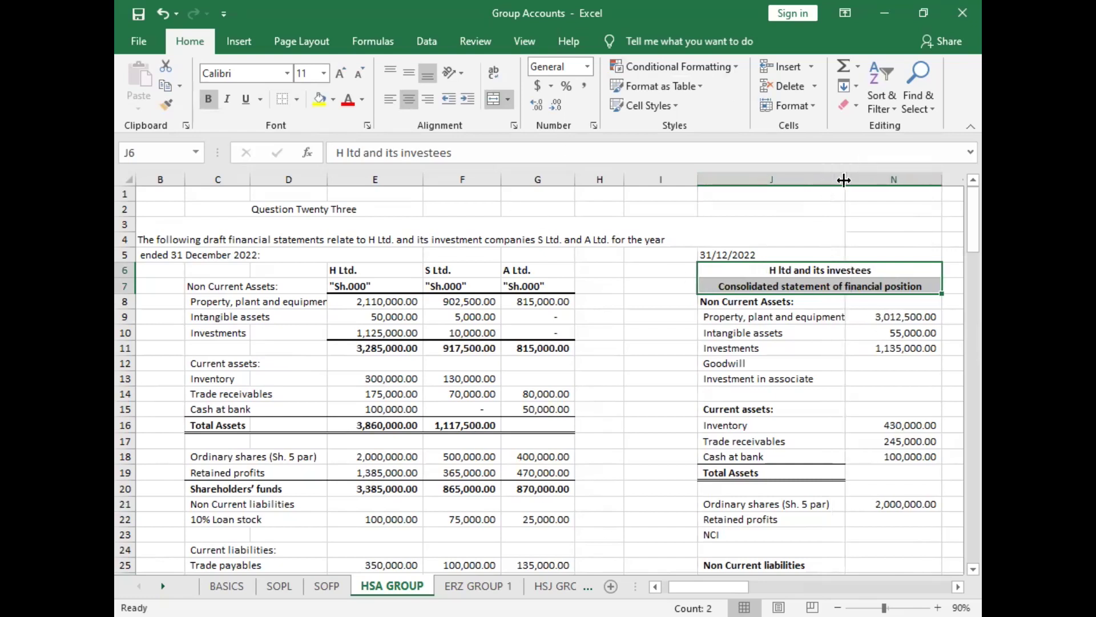
{"action": "left_click", "coordinate": [668, 415]}
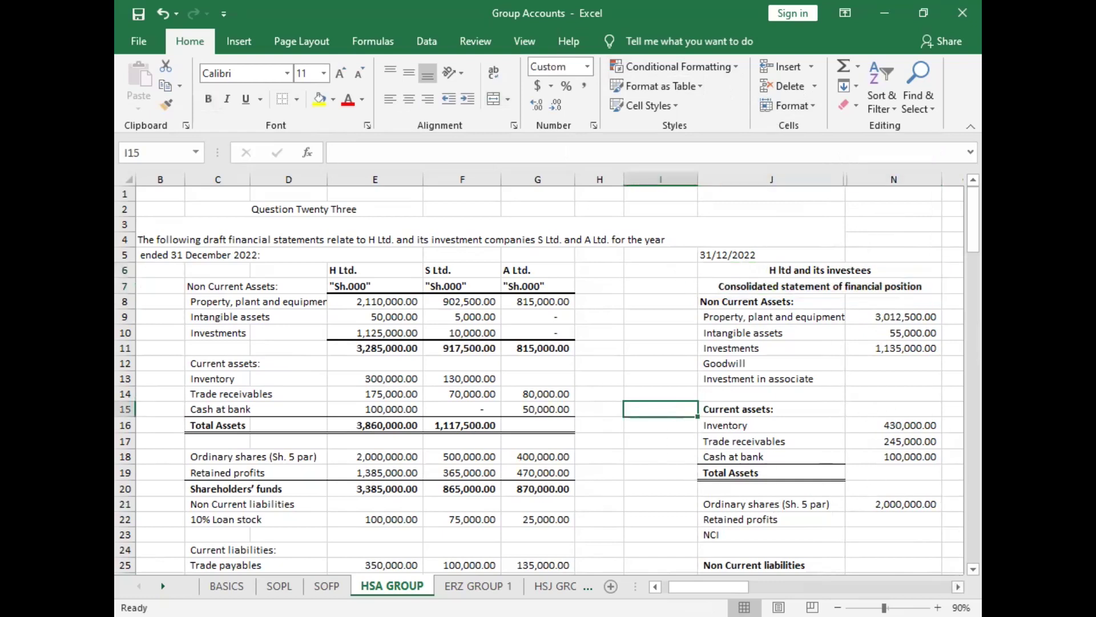
Step: Unmerge cell Q6 beside the consolidated statement and enter the heading "Adjustments" in it
{"action": "left_click", "coordinate": [958, 586]}
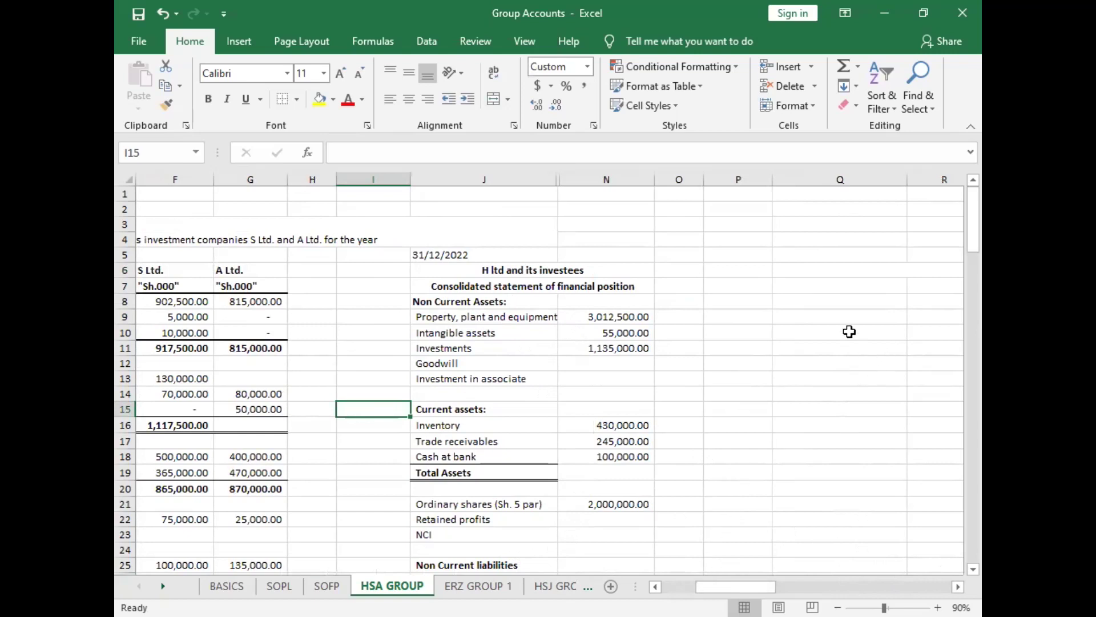
{"action": "left_click", "coordinate": [853, 272]}
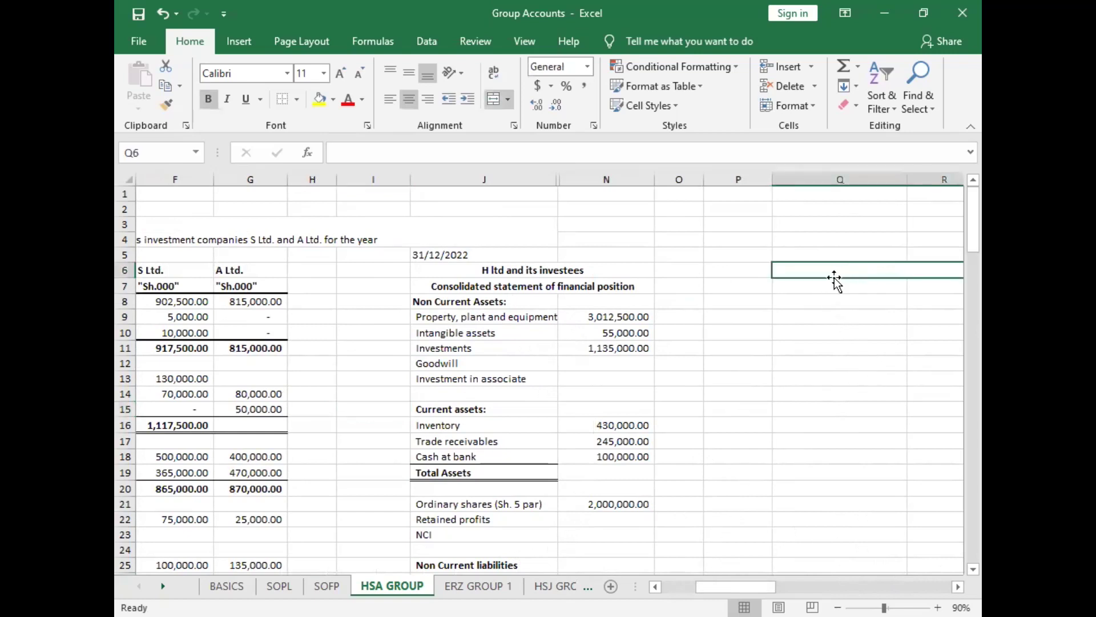
{"action": "left_click", "coordinate": [495, 105]}
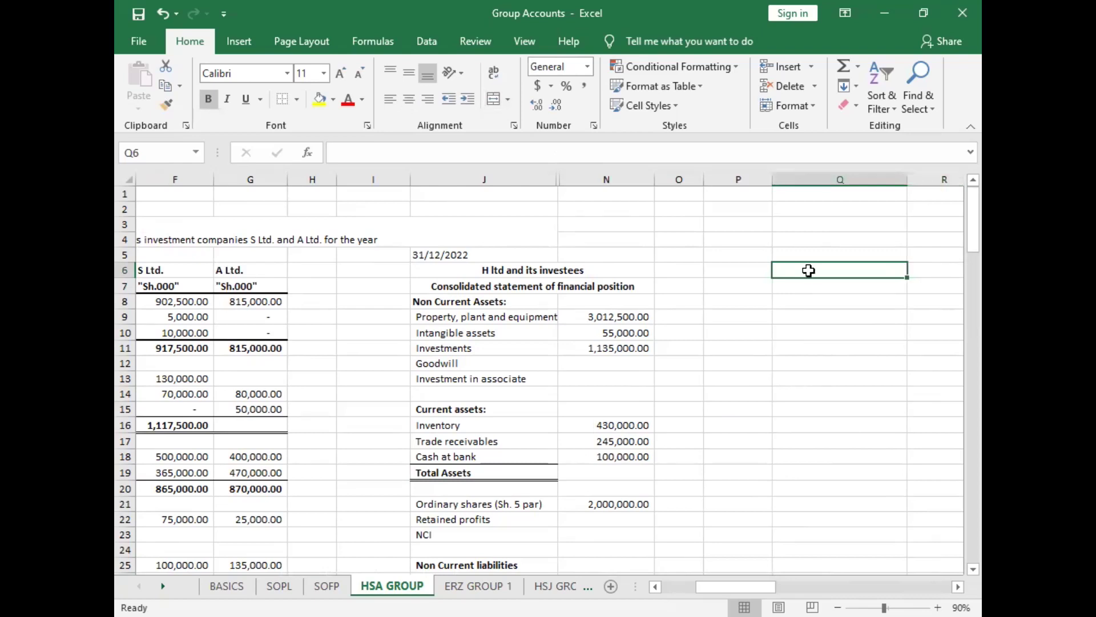
{"action": "type", "text": "Adjustmen"}
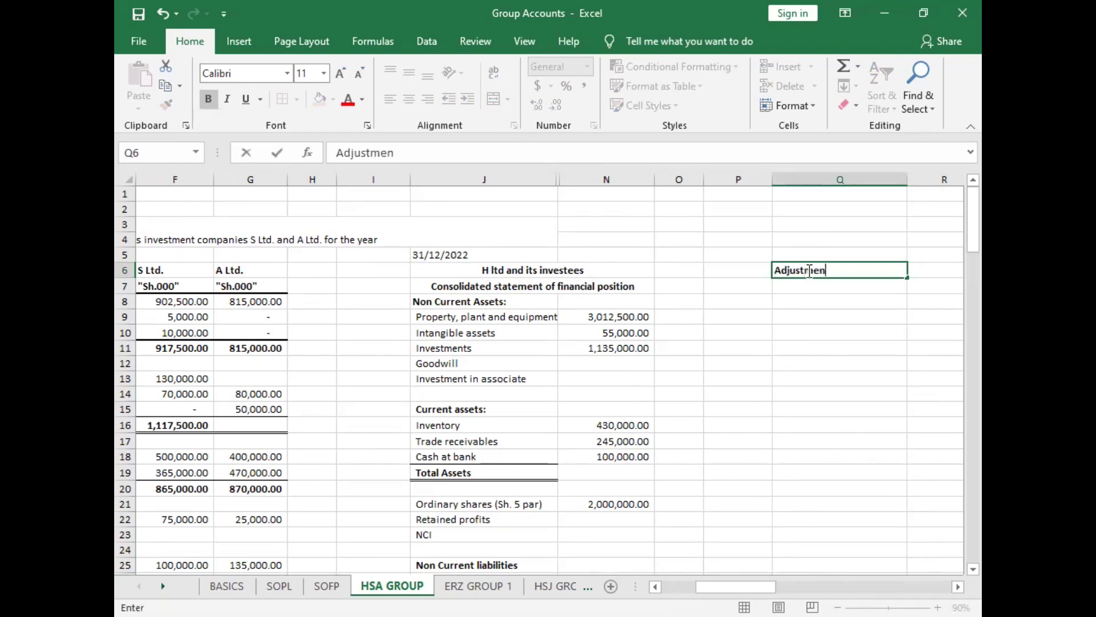
{"action": "type", "text": "ts"}
{"action": "left_click", "coordinate": [814, 314]}
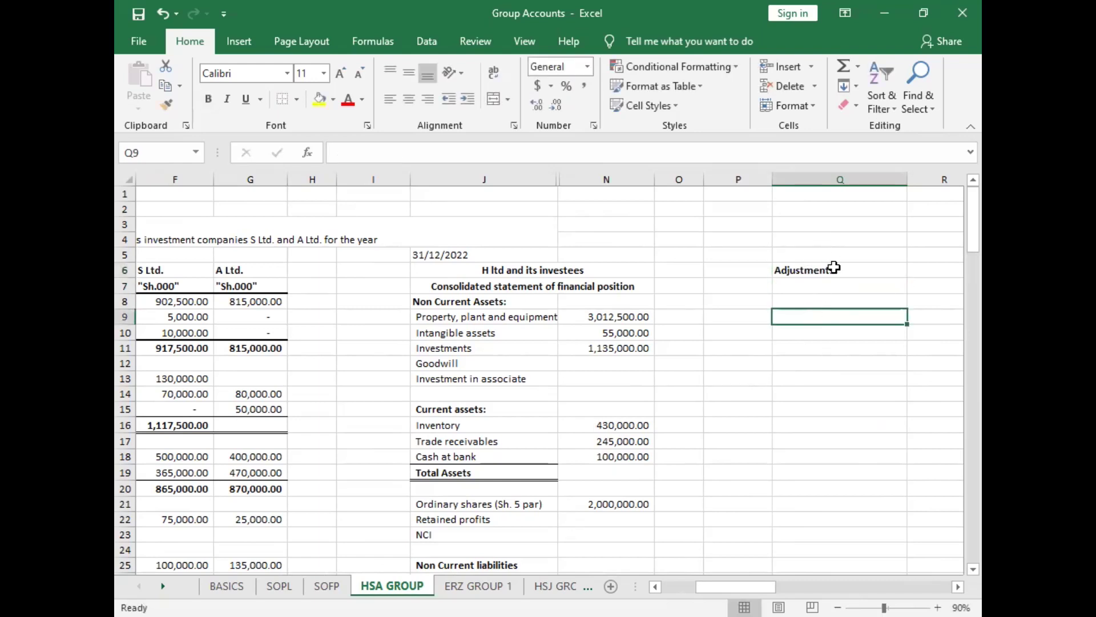
Step: Enter "1. Goodwill" in Q8 as the first item under the Adjustments heading
{"action": "left_click", "coordinate": [795, 296]}
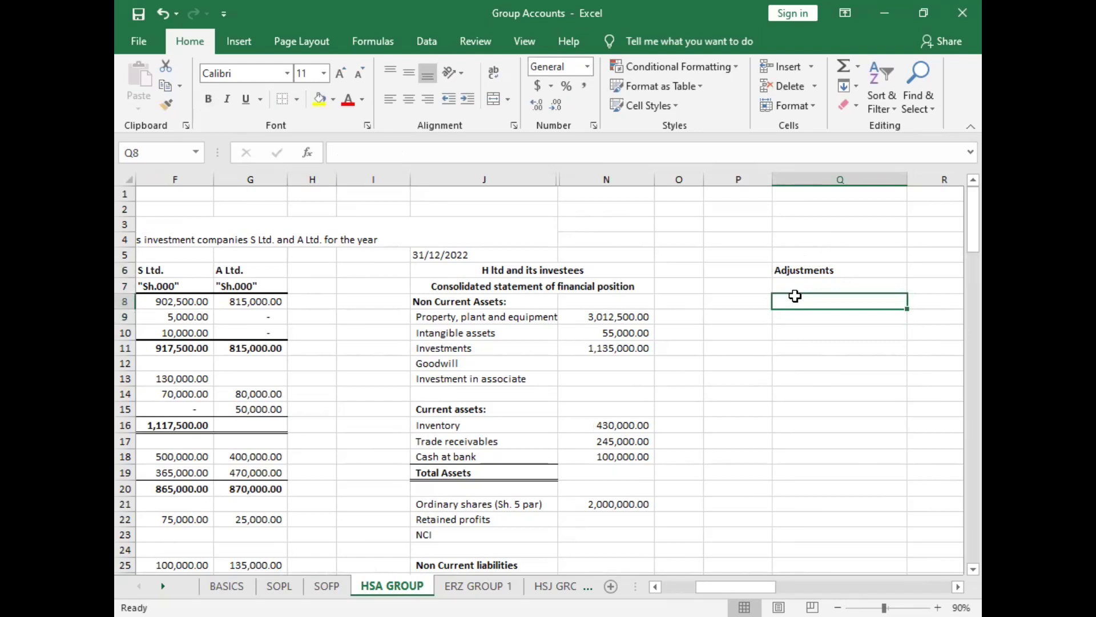
{"action": "type", "text": "1"}
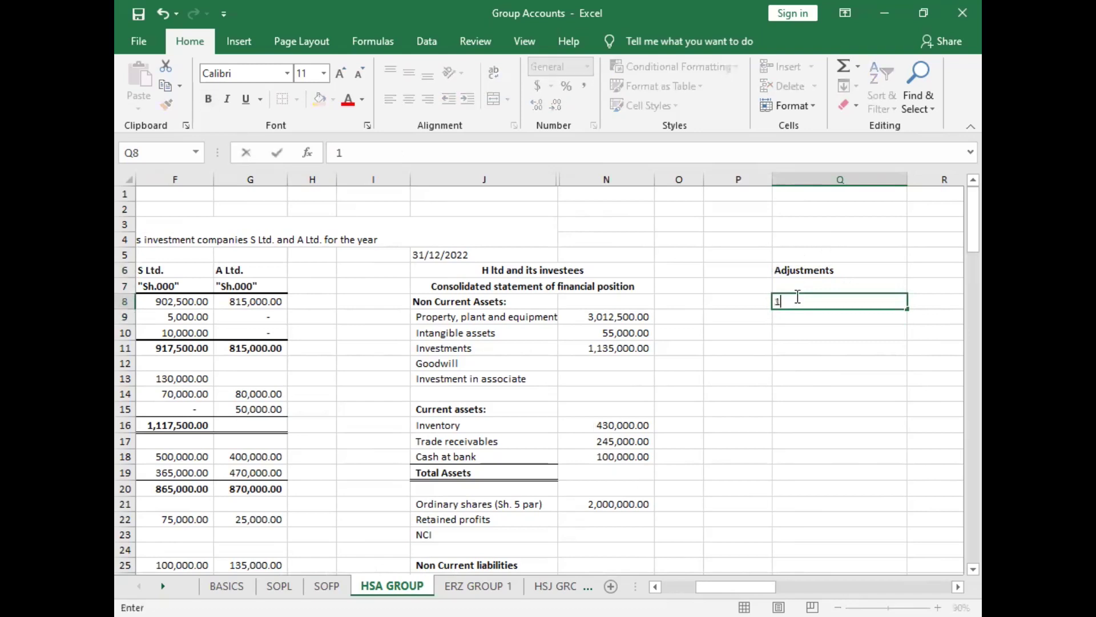
{"action": "type", "text": ". Goodwill"}
{"action": "left_click", "coordinate": [810, 423]}
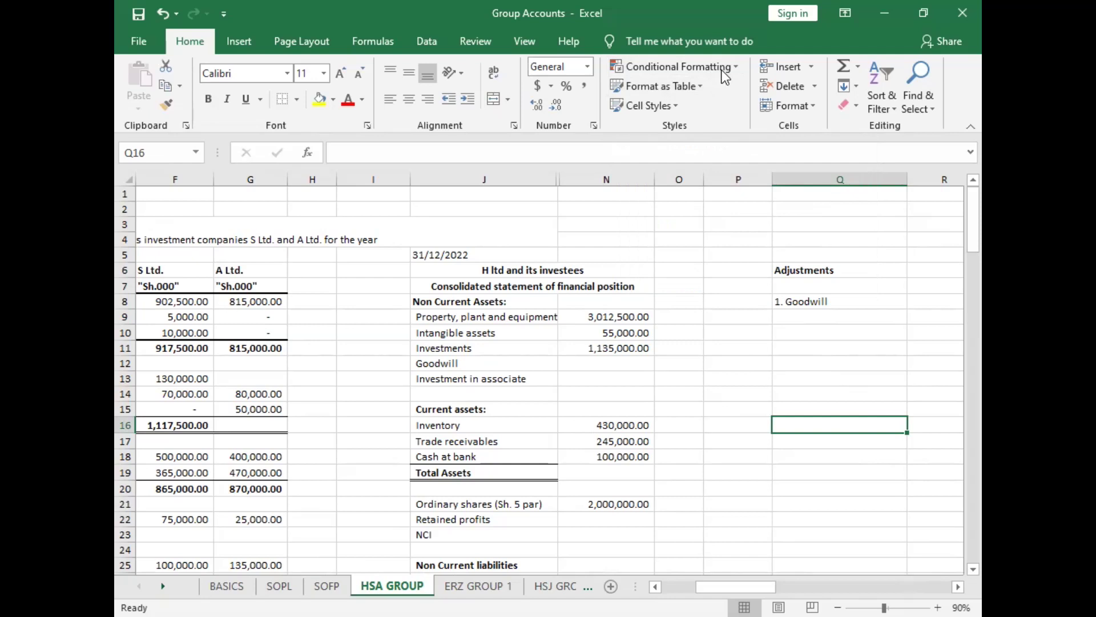
{"action": "left_click", "coordinate": [851, 86]}
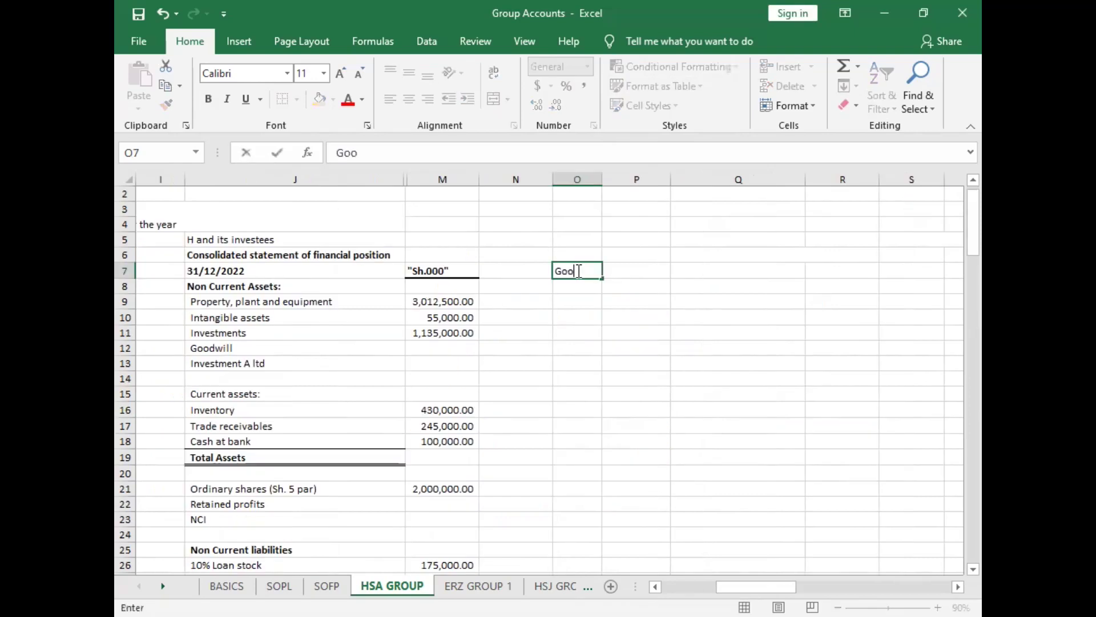
Step: Enter the goodwill working labels "Goodwill", "Parent" and "NCI" in cells O7 to O9
{"action": "type", "text": "dwill"}
{"action": "key", "text": "Return"}
{"action": "type", "text": "P"}
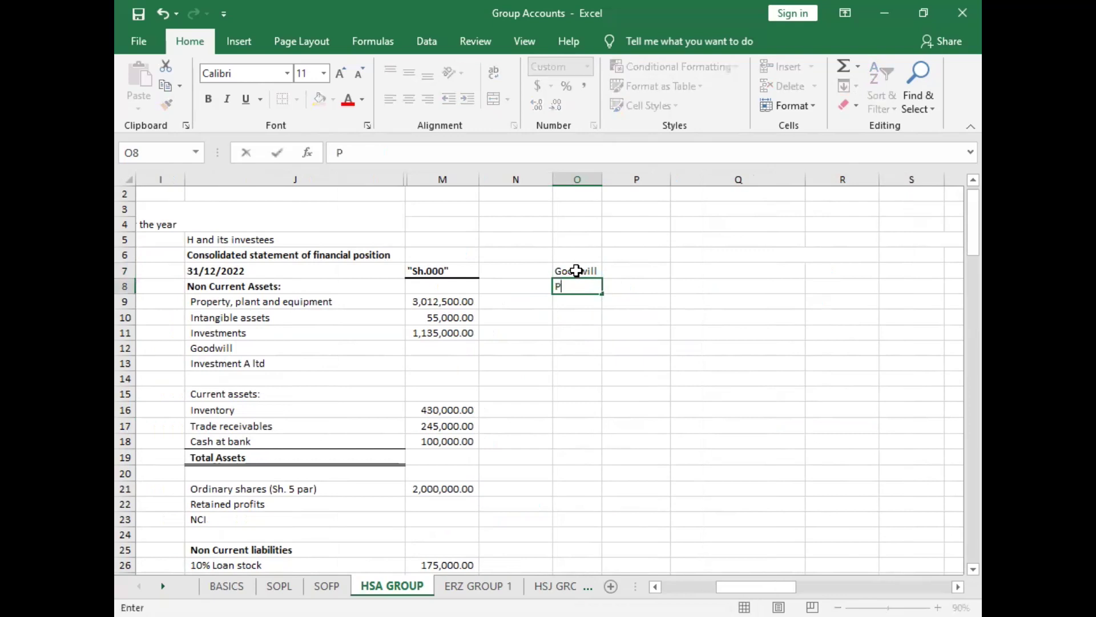
{"action": "type", "text": "arent"}
{"action": "key", "text": "Return"}
{"action": "type", "text": "NCI"}
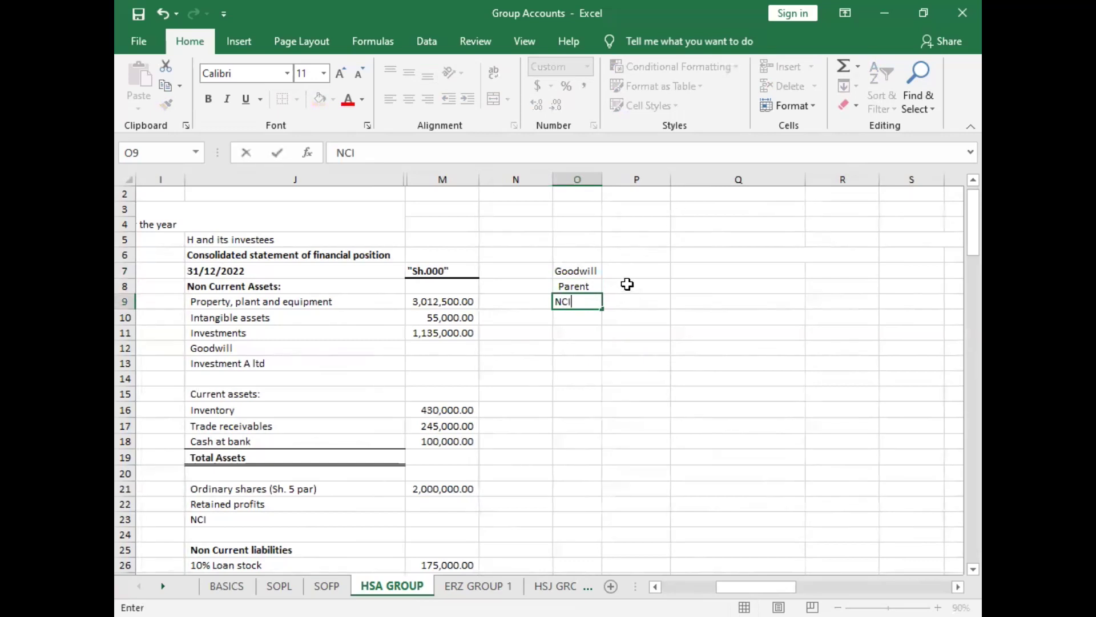
Step: Begin the parent goodwill formula in P8 with S Ltd.'s cost of investment E36 minus its percentage holding G36 multiplied by an open bracket
{"action": "left_click", "coordinate": [627, 284]}
{"action": "type", "text": "="}
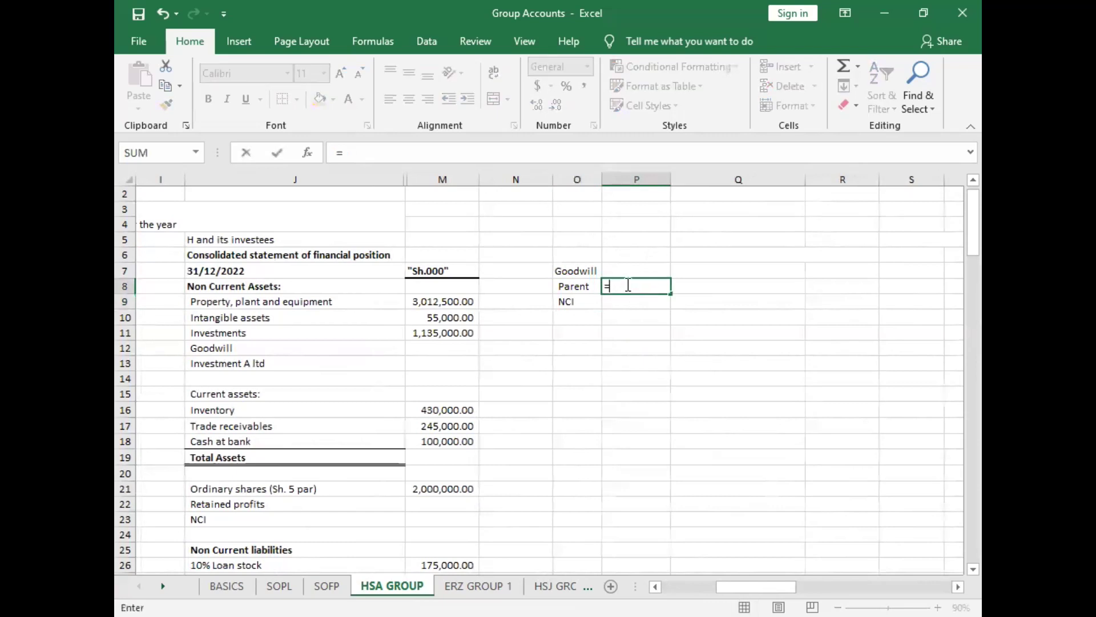
{"action": "left_click", "coordinate": [657, 586]}
{"action": "scroll", "coordinate": [550, 383], "scroll_direction": "left", "scroll_amount": 5}
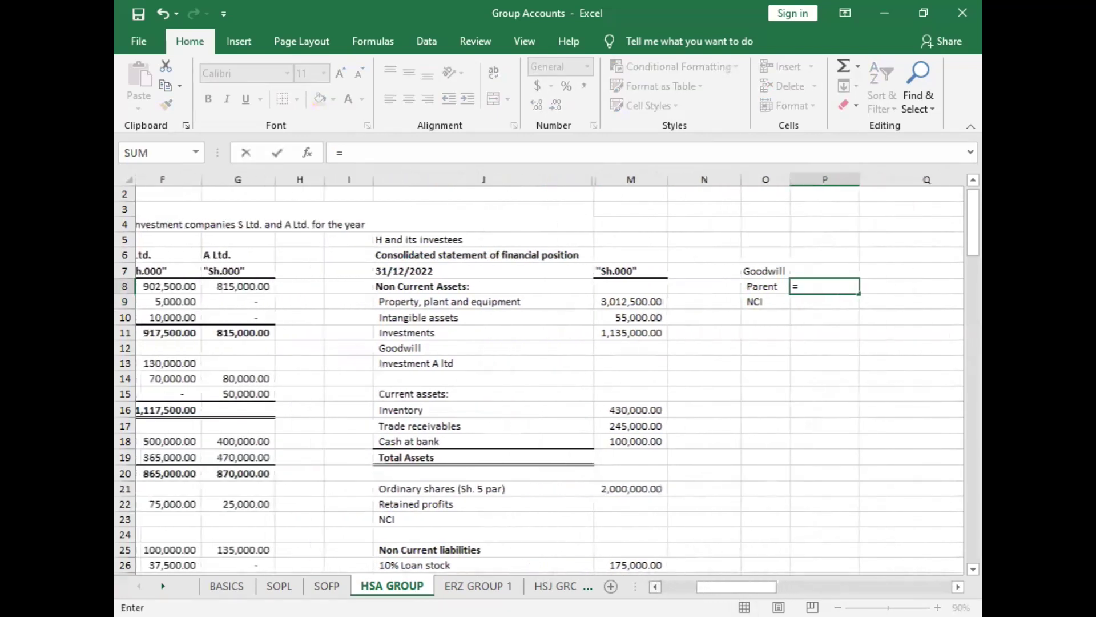
{"action": "scroll", "coordinate": [550, 382], "scroll_direction": "left", "scroll_amount": 1}
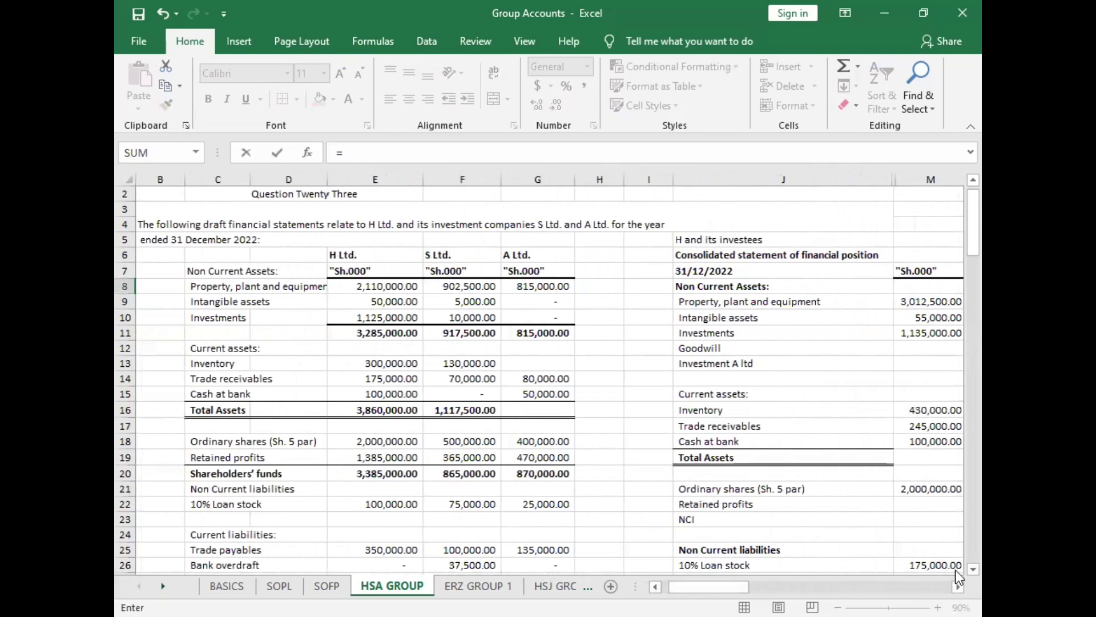
{"action": "scroll", "coordinate": [955, 570], "scroll_direction": "down", "scroll_amount": 1}
{"action": "scroll", "coordinate": [955, 570], "scroll_direction": "down", "scroll_amount": 6}
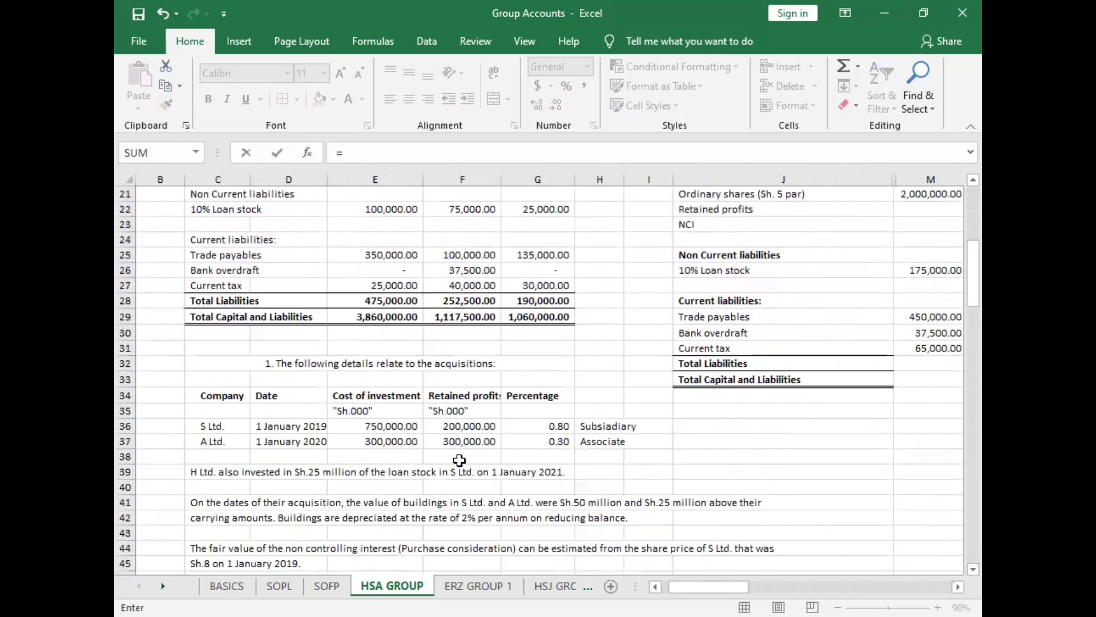
{"action": "left_click", "coordinate": [380, 428]}
{"action": "type", "text": "-"}
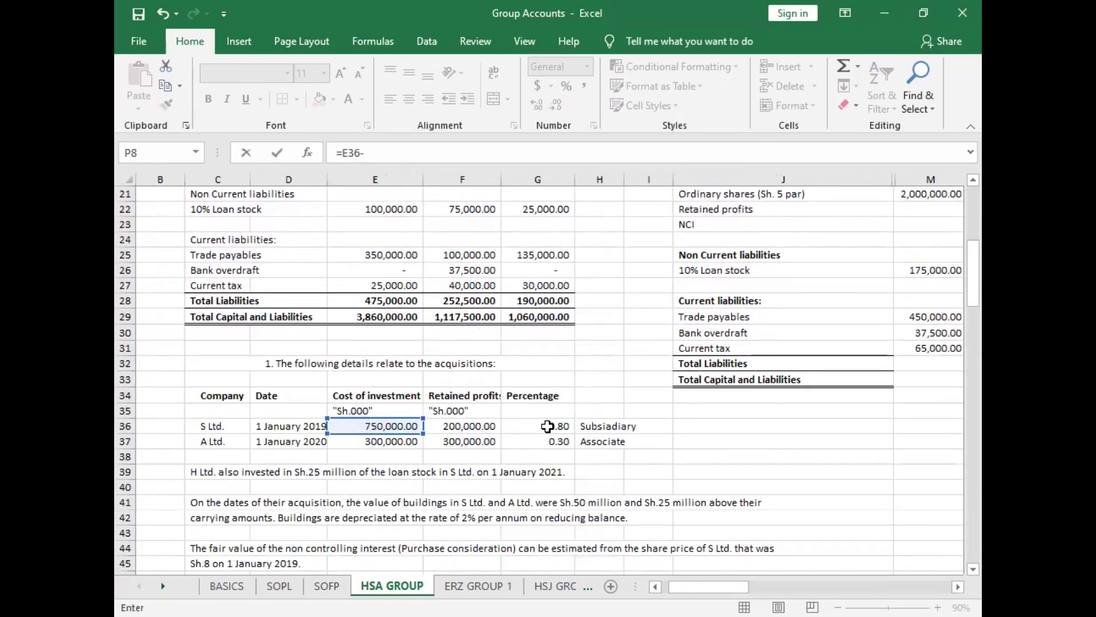
{"action": "left_click", "coordinate": [549, 426]}
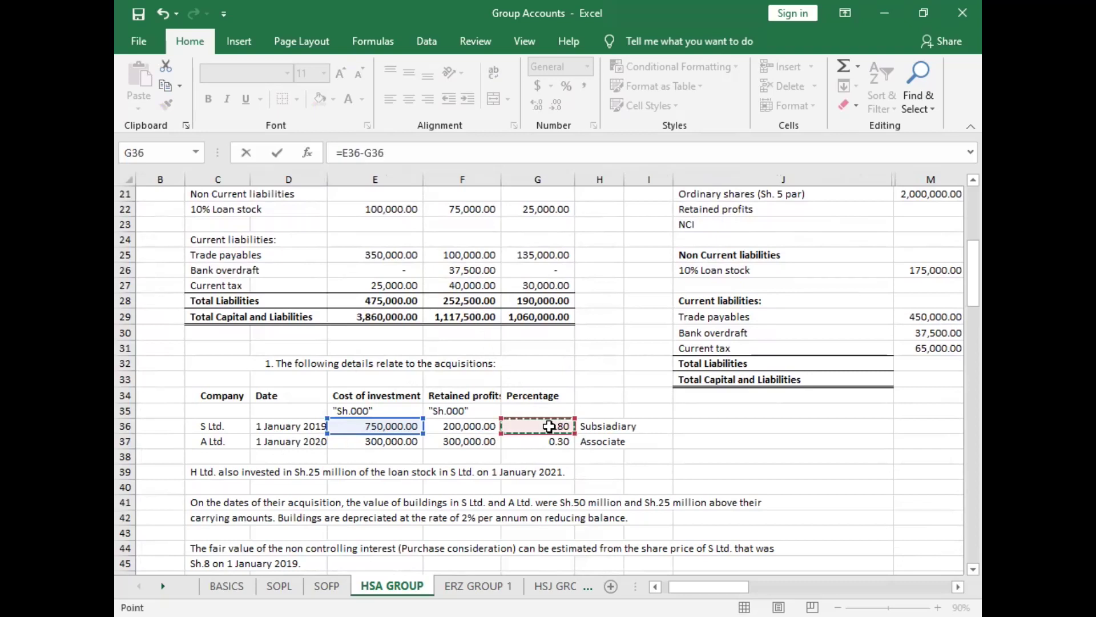
{"action": "type", "text": "*("}
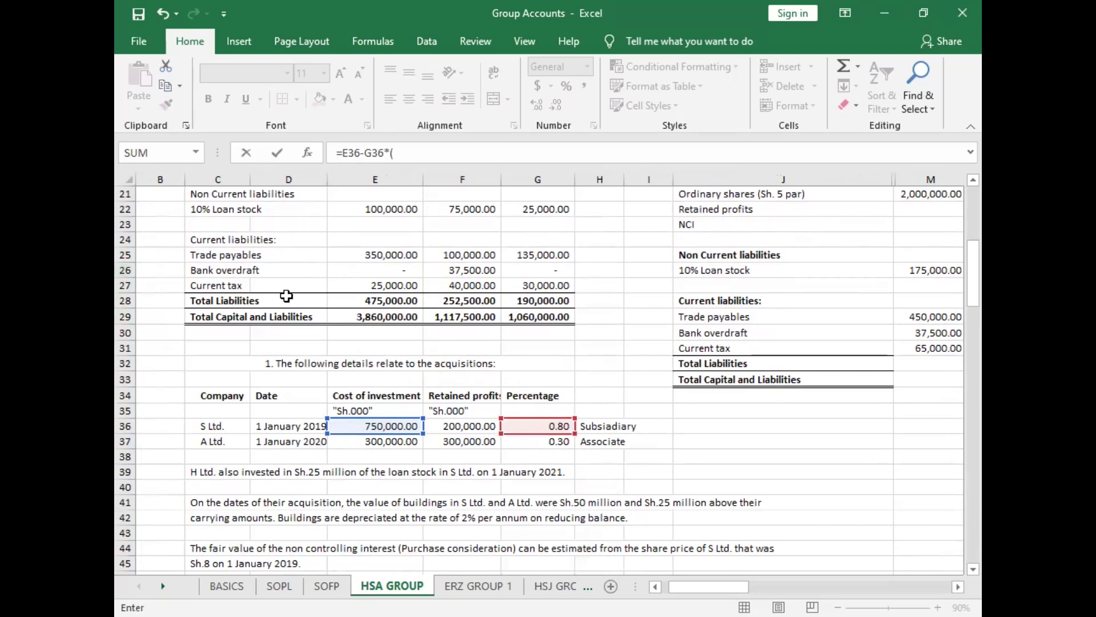
Step: Add S Ltd.'s ordinary shares F18 and its acquisition-date retained profits F36 inside the bracket of the parent goodwill formula
{"action": "scroll", "coordinate": [407, 307], "scroll_direction": "up", "scroll_amount": 4}
{"action": "scroll", "coordinate": [453, 297], "scroll_direction": "up", "scroll_amount": 1}
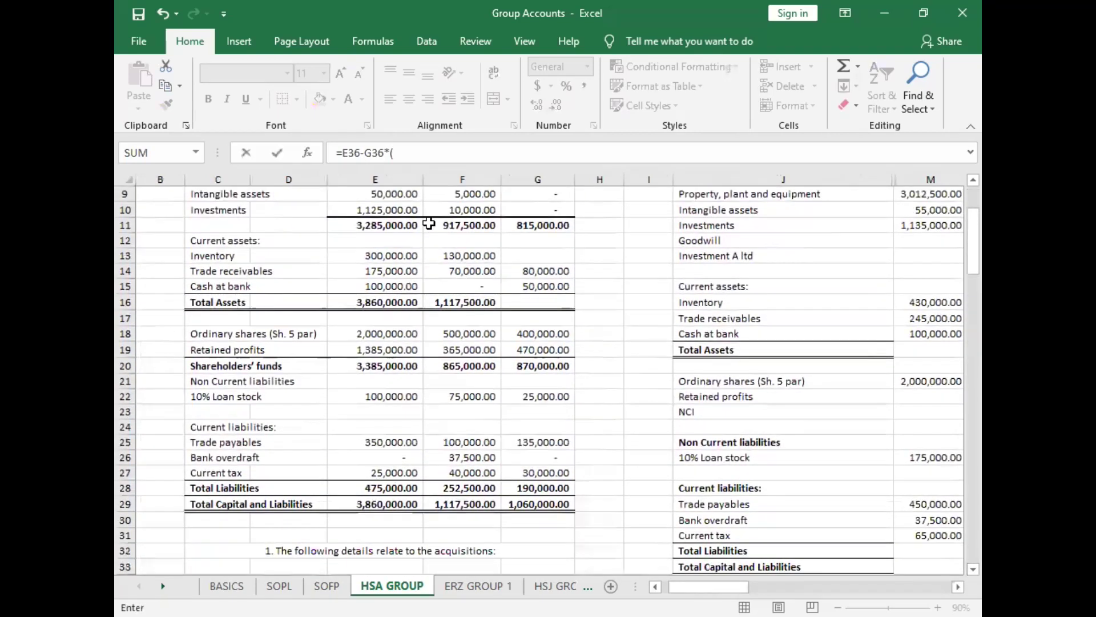
{"action": "left_click", "coordinate": [468, 333]}
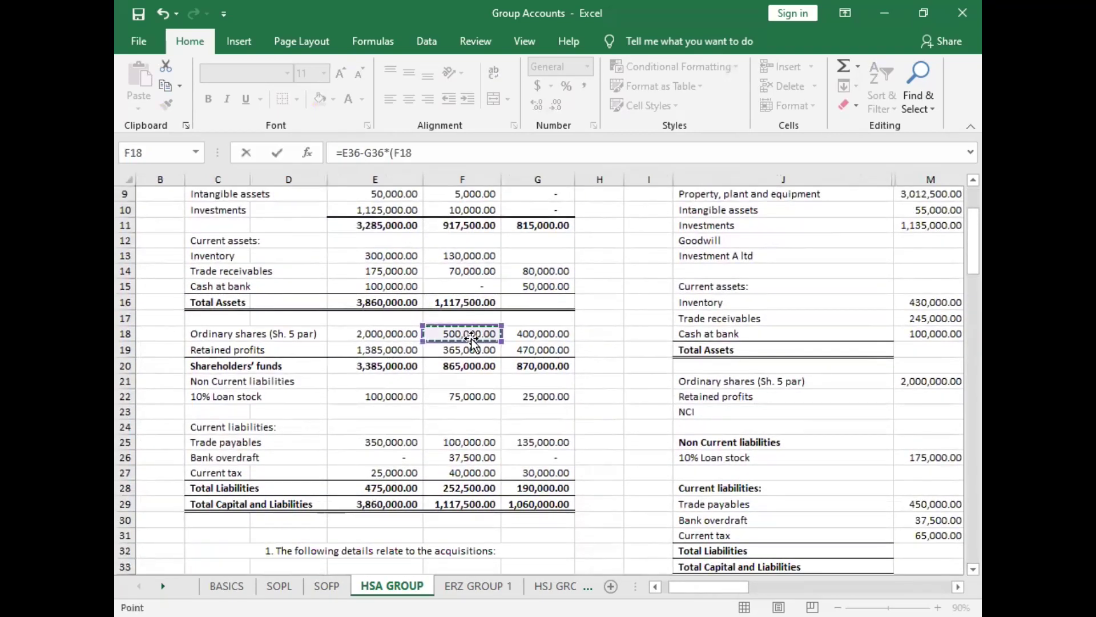
{"action": "type", "text": "+"}
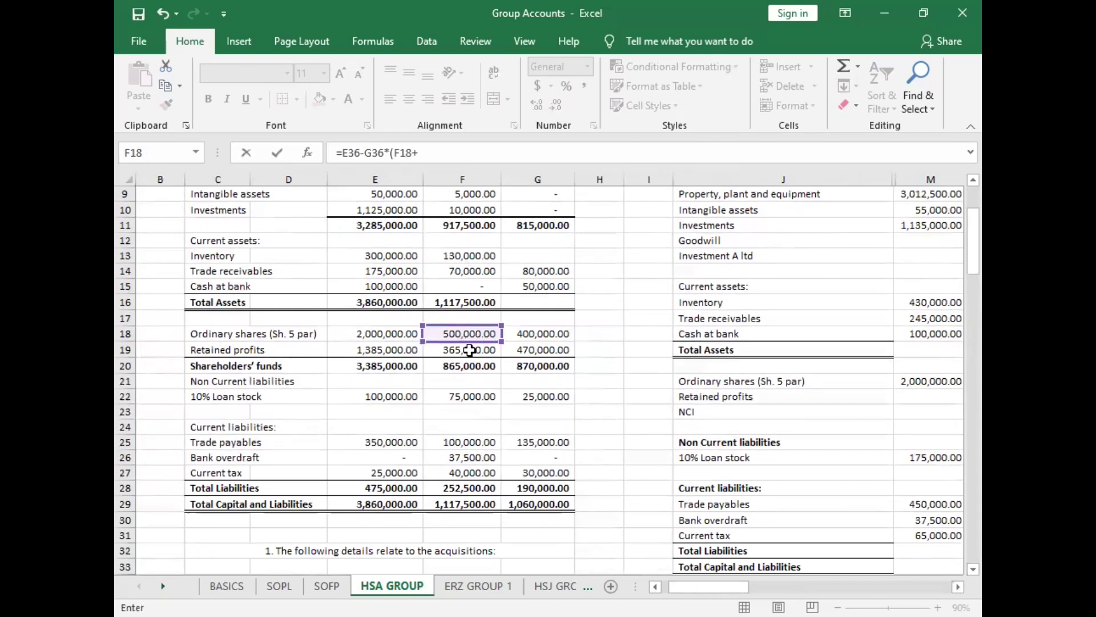
{"action": "scroll", "coordinate": [491, 418], "scroll_direction": "down", "scroll_amount": 1}
{"action": "scroll", "coordinate": [491, 418], "scroll_direction": "down", "scroll_amount": 1}
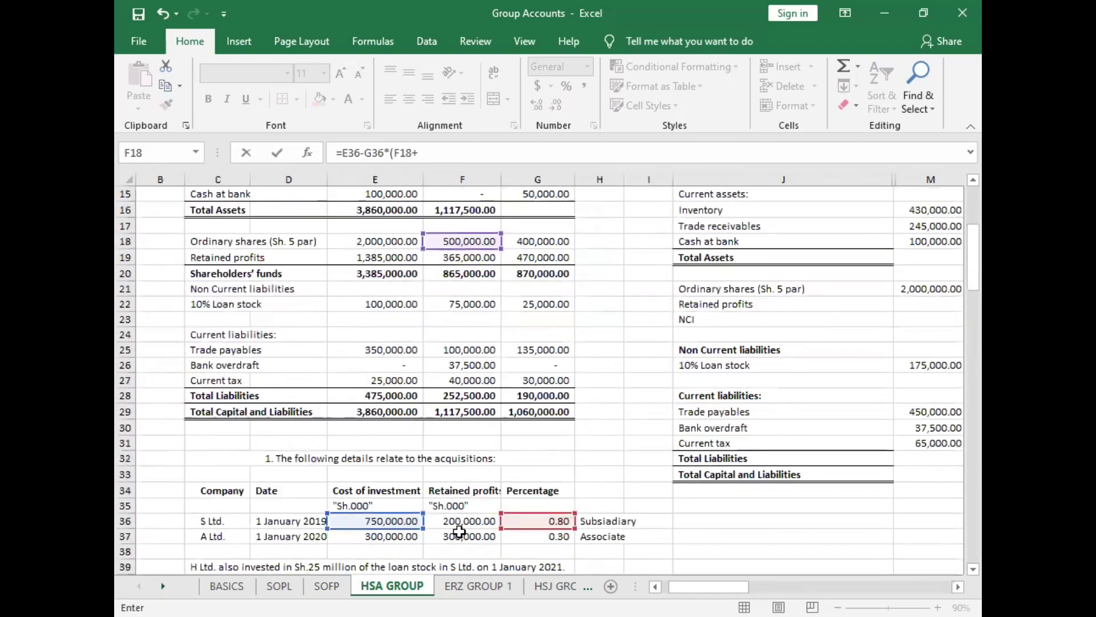
{"action": "left_click", "coordinate": [461, 521]}
{"action": "type", "text": "+"}
Step: Complete the parent goodwill formula in P8 by adding the 50000 building fair value uplift and closing the bracket
{"action": "scroll", "coordinate": [488, 496], "scroll_direction": "down", "scroll_amount": 1}
{"action": "scroll", "coordinate": [490, 479], "scroll_direction": "down", "scroll_amount": 1}
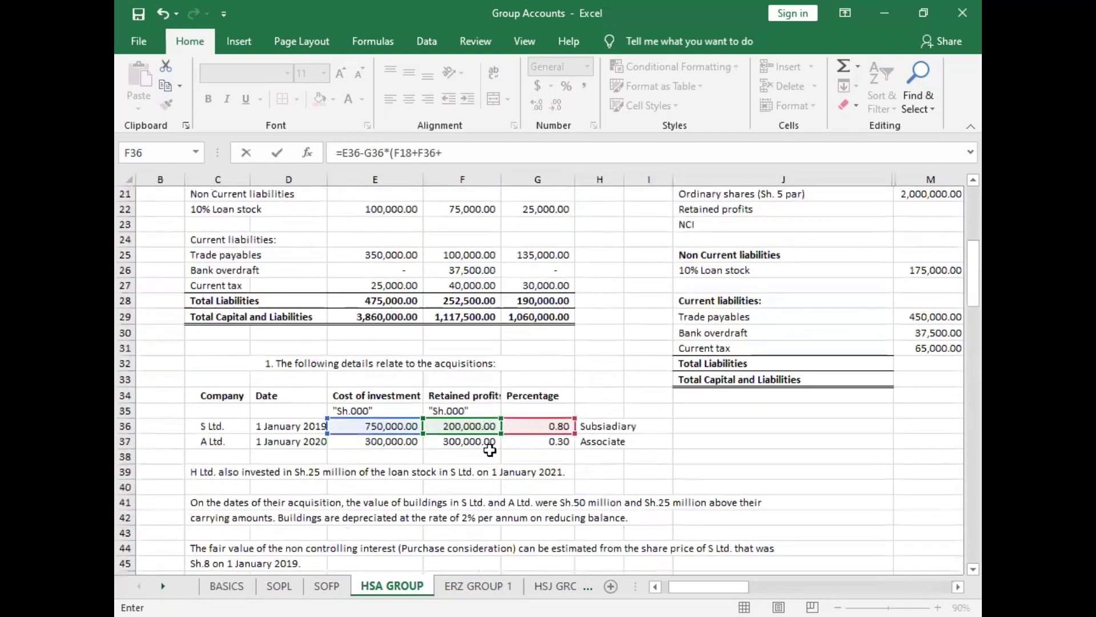
{"action": "scroll", "coordinate": [490, 457], "scroll_direction": "down", "scroll_amount": 1}
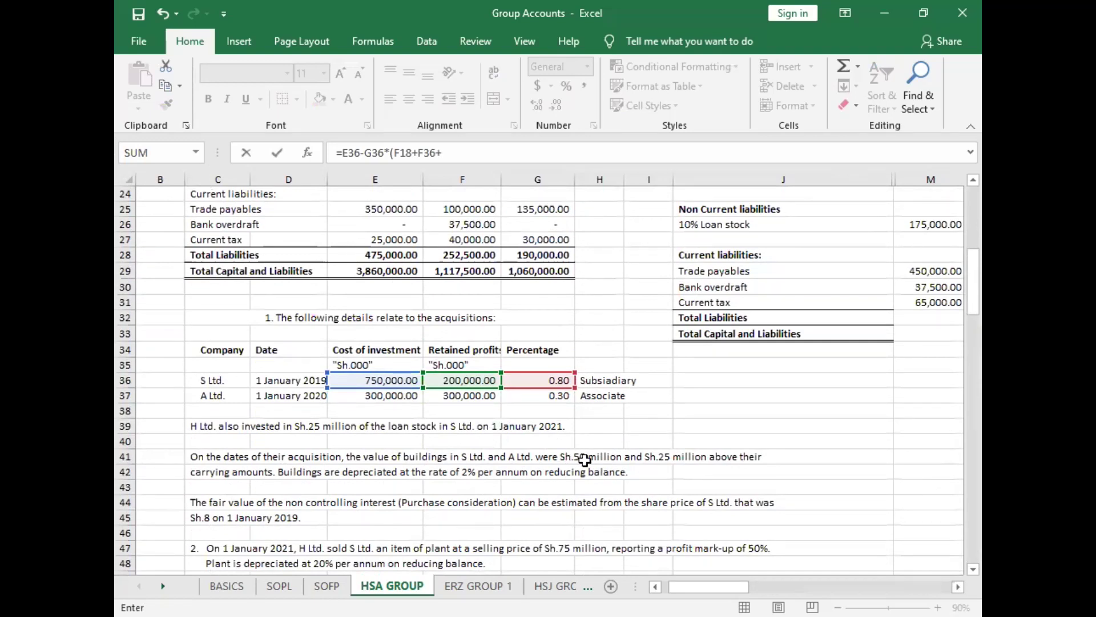
{"action": "scroll", "coordinate": [494, 417], "scroll_direction": "up", "scroll_amount": 4}
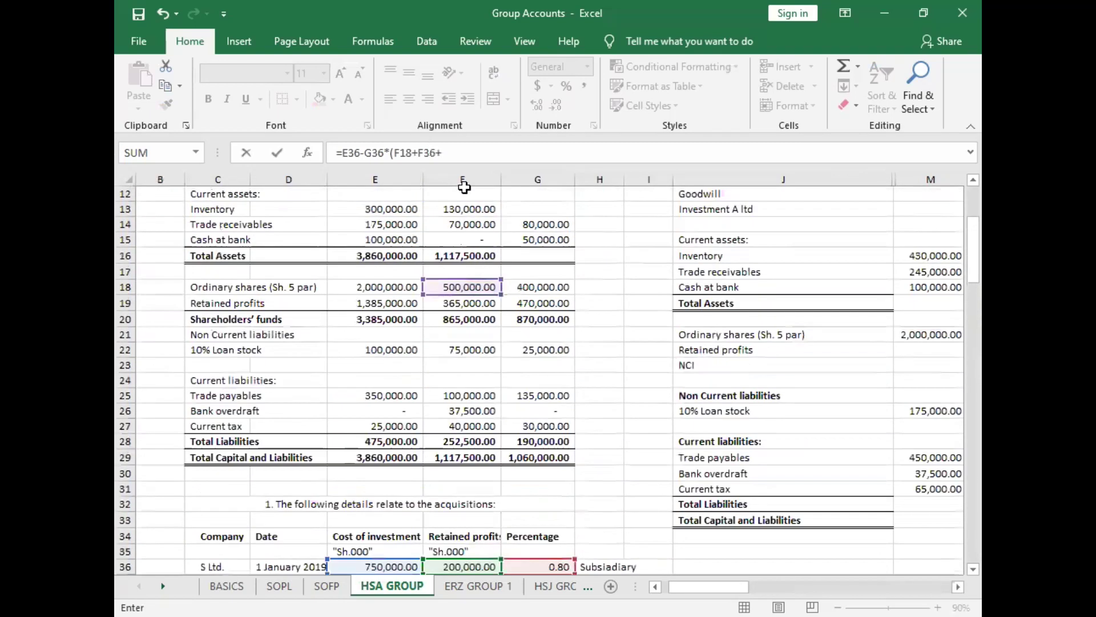
{"action": "scroll", "coordinate": [464, 228], "scroll_direction": "up", "scroll_amount": 2}
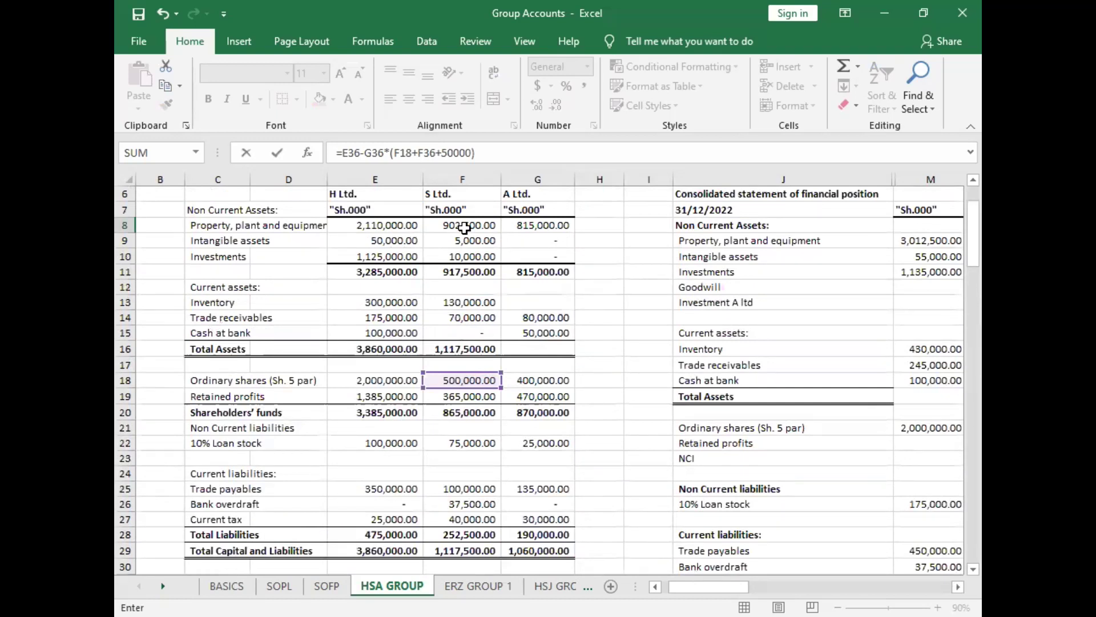
{"action": "key", "text": "ctrl+Return"}
Step: Copy the bracketed net assets expression (F18+F36+50000) from the parent goodwill formula in P8 and exit the cell
{"action": "scroll", "coordinate": [464, 228], "scroll_direction": "right", "scroll_amount": 5}
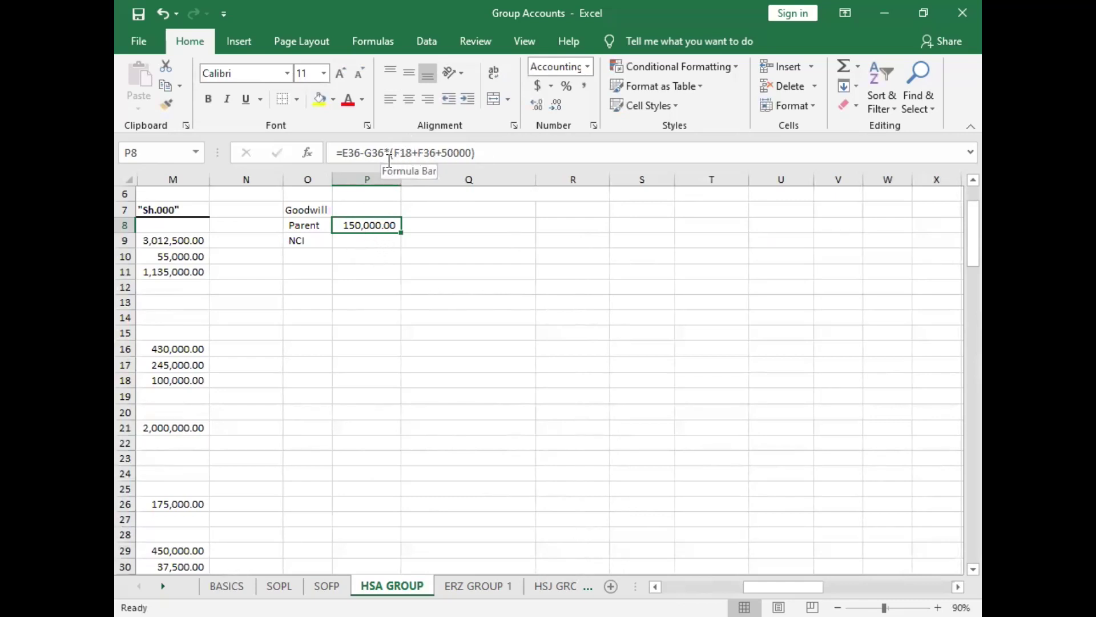
{"action": "left_click_drag", "start_coordinate": [391, 156], "coordinate": [491, 154]}
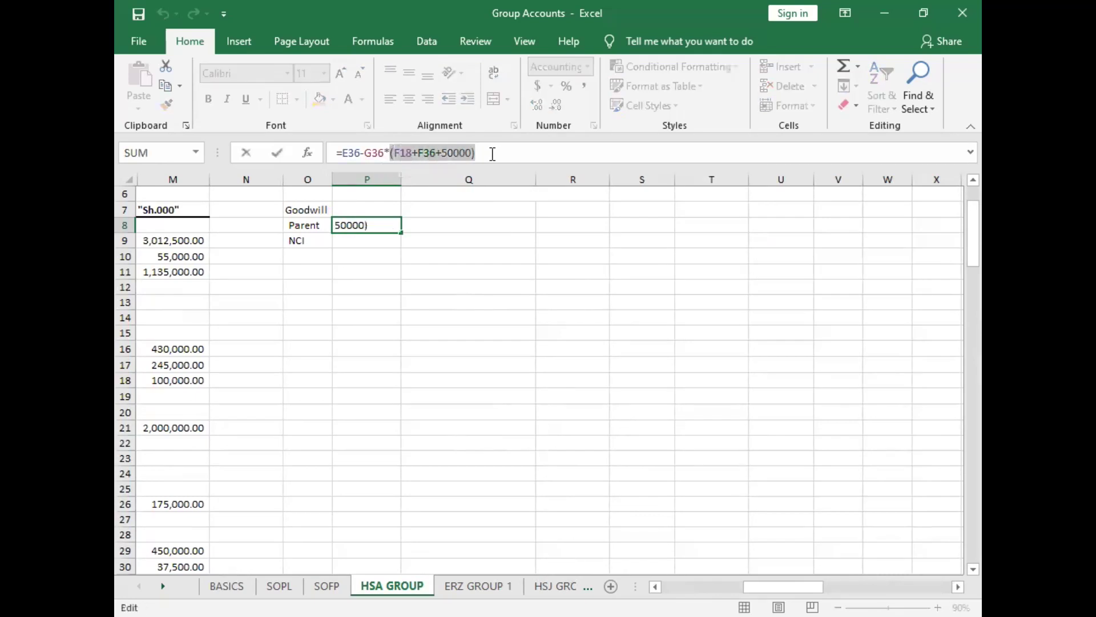
{"action": "key", "text": "ctrl+c"}
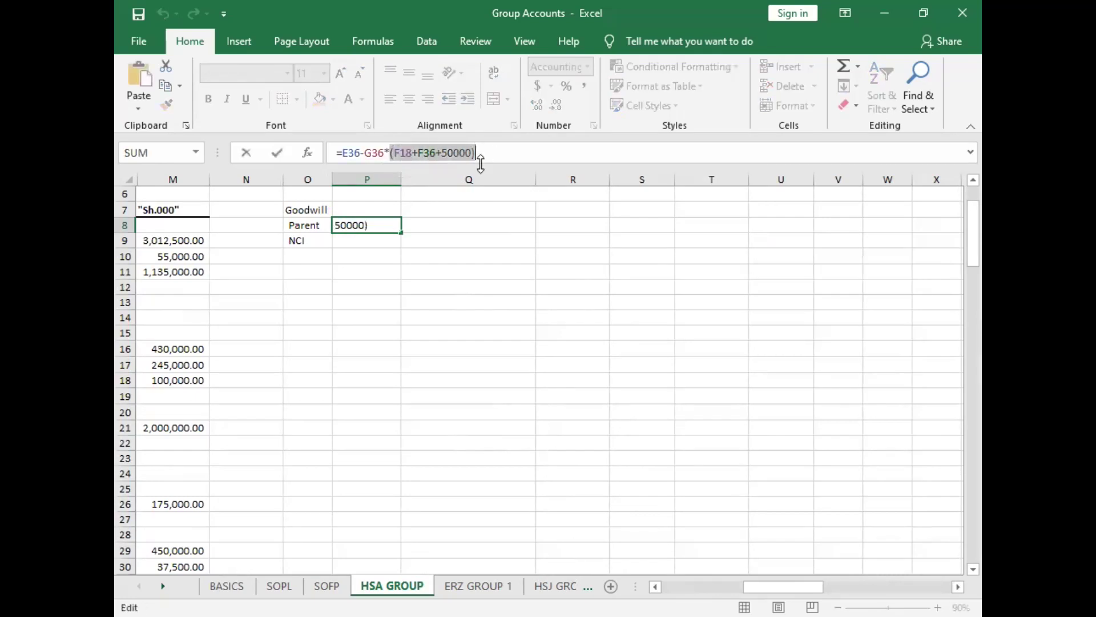
{"action": "left_click", "coordinate": [367, 291]}
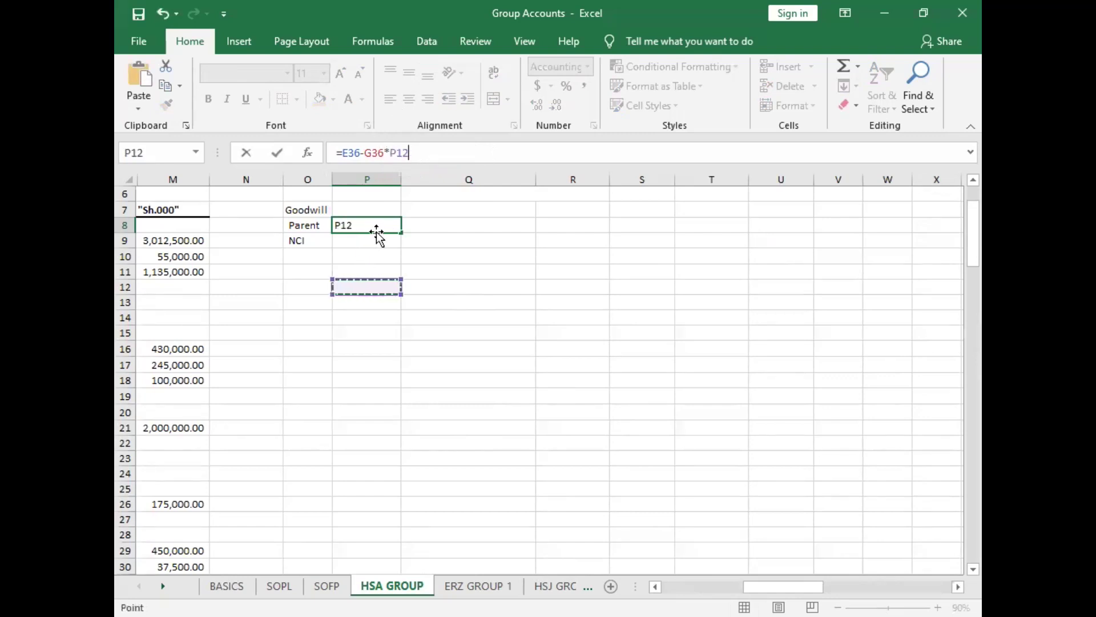
{"action": "key", "text": "Escape"}
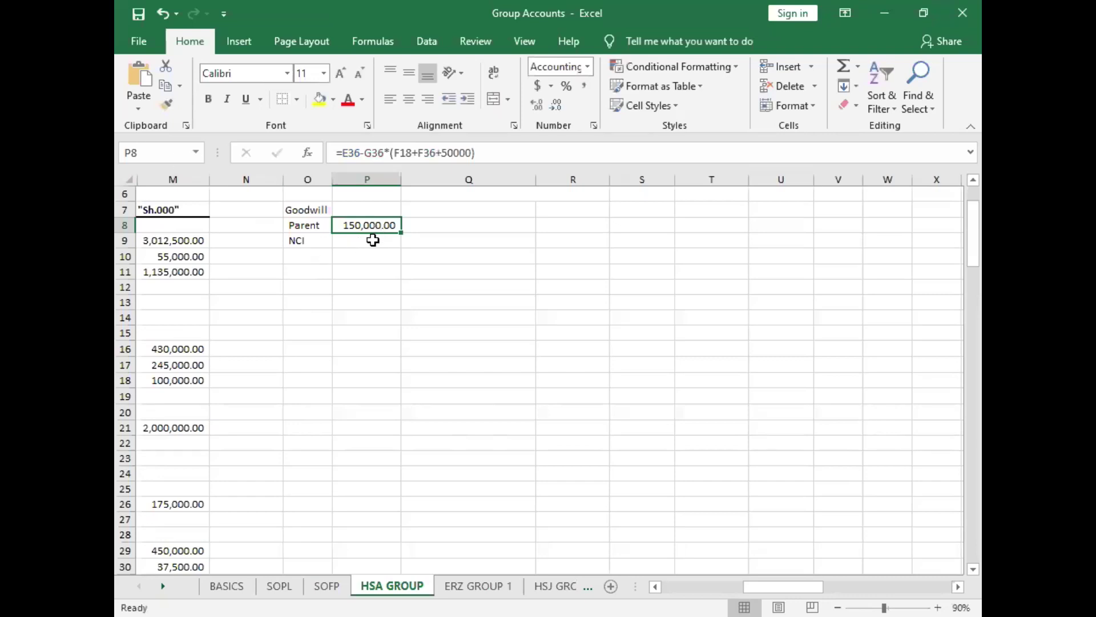
Step: Begin the NCI goodwill formula in P9 with the NCI's fair value .2*F18/5*8, based on S Ltd.'s ordinary shares and share price
{"action": "left_click", "coordinate": [373, 240]}
{"action": "type", "text": "="}
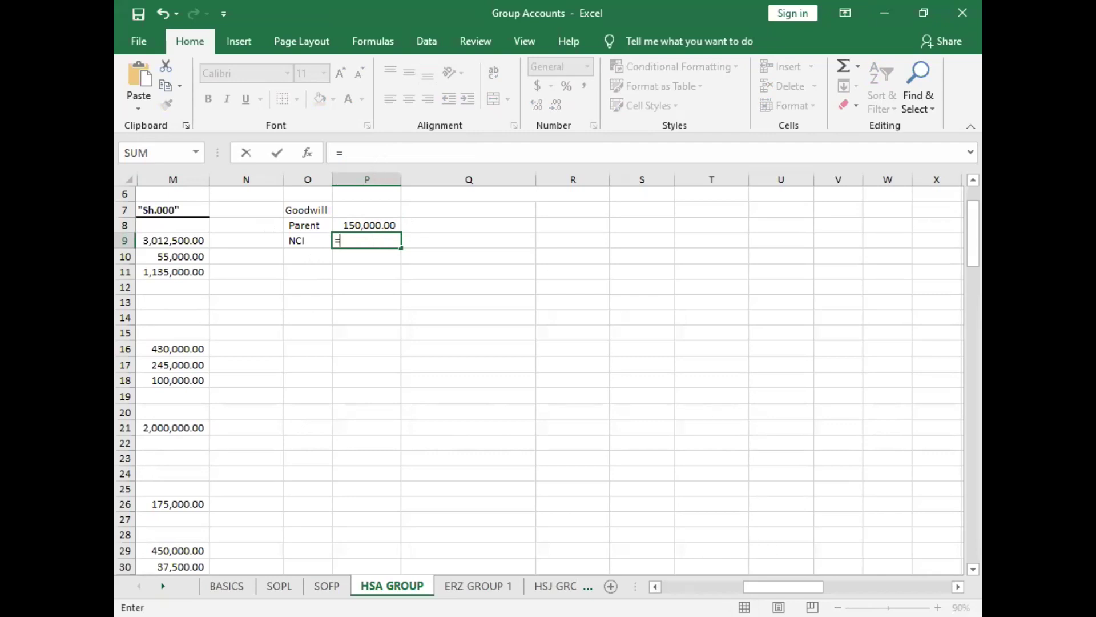
{"action": "scroll", "coordinate": [955, 571], "scroll_direction": "left", "scroll_amount": 10}
{"action": "scroll", "coordinate": [954, 565], "scroll_direction": "down", "scroll_amount": 6}
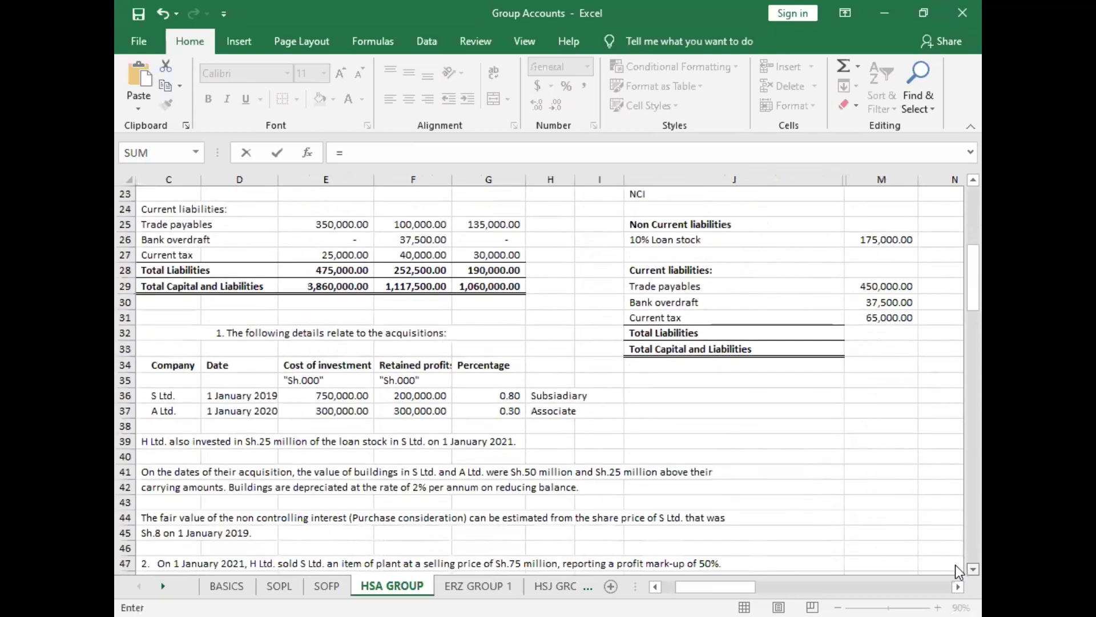
{"action": "scroll", "coordinate": [955, 564], "scroll_direction": "down", "scroll_amount": 1}
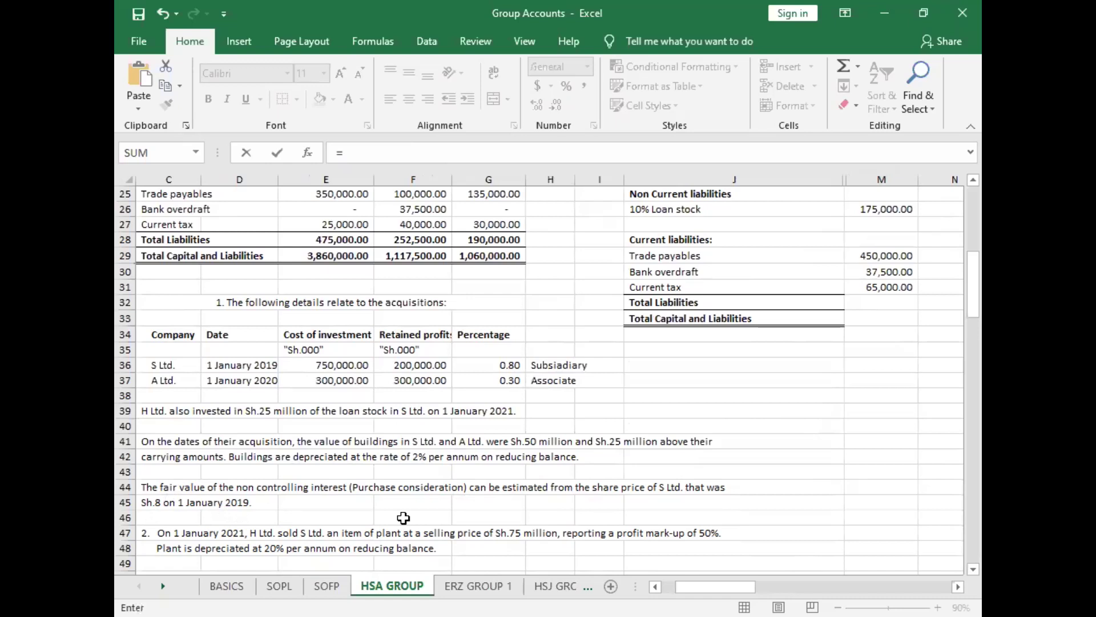
{"action": "scroll", "coordinate": [610, 495], "scroll_direction": "up", "scroll_amount": 1}
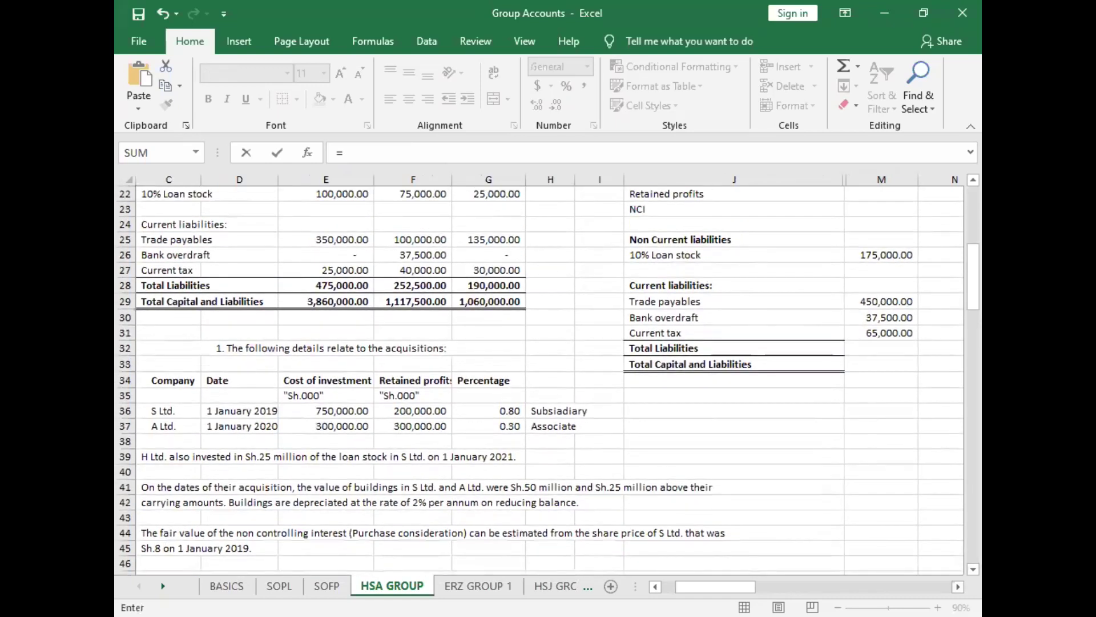
{"action": "scroll", "coordinate": [920, 585], "scroll_direction": "right", "scroll_amount": 5}
{"action": "scroll", "coordinate": [762, 504], "scroll_direction": "up", "scroll_amount": 7}
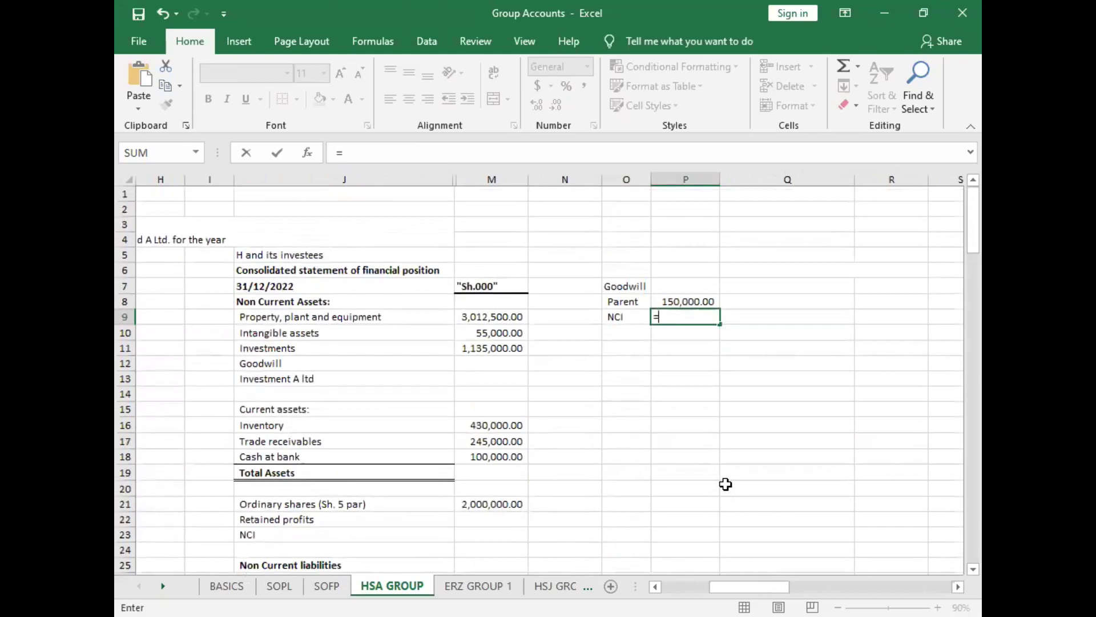
{"action": "type", "text": "2*"}
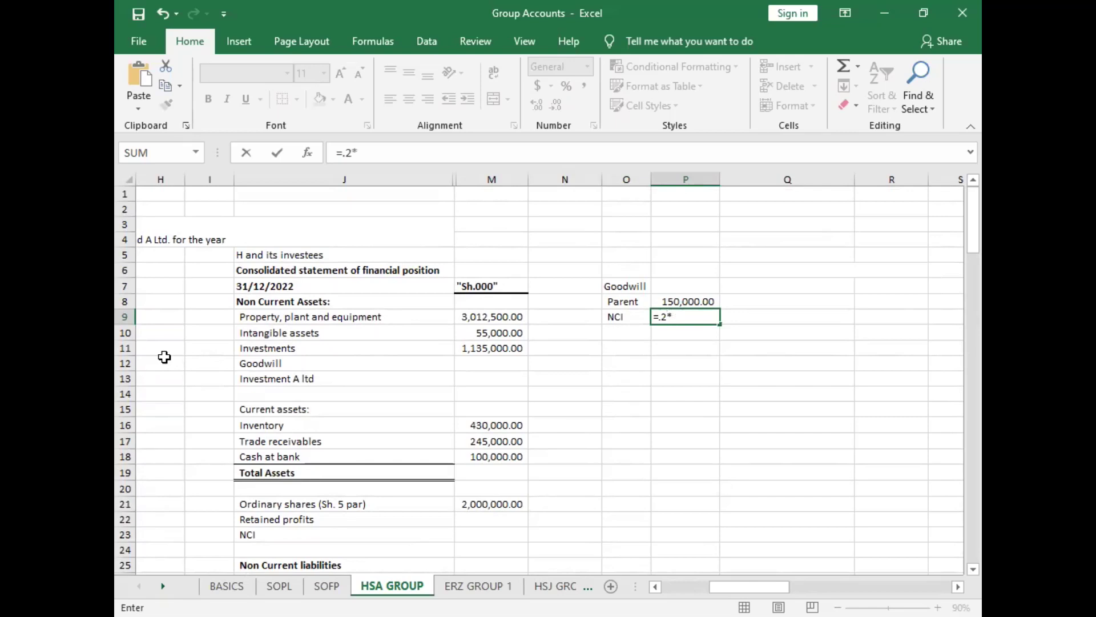
{"action": "left_click", "coordinate": [655, 587]}
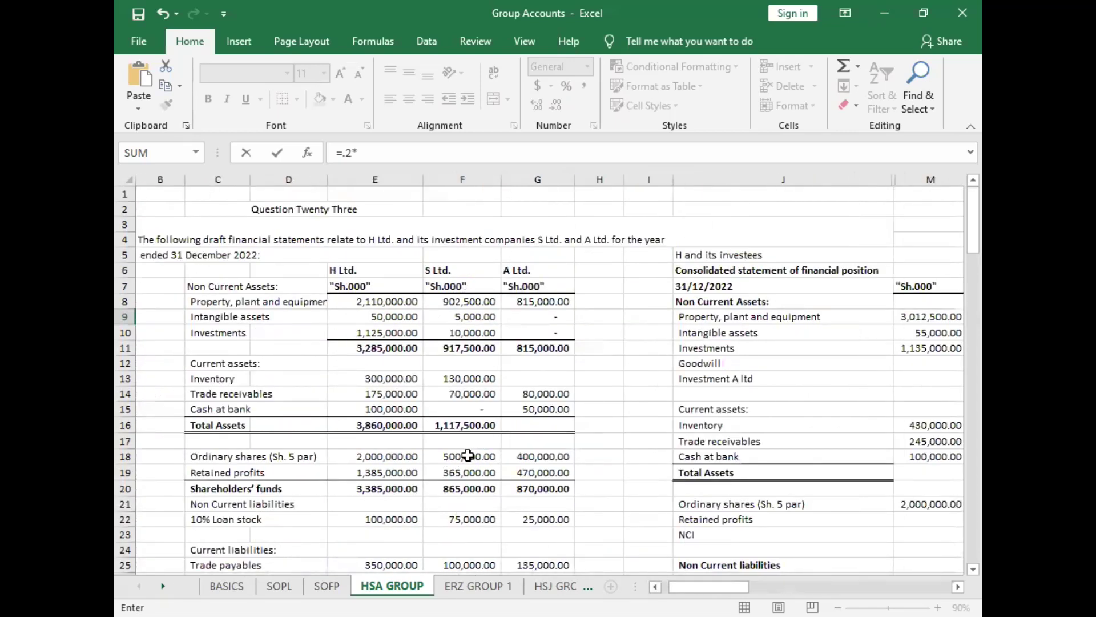
{"action": "left_click", "coordinate": [462, 457]}
{"action": "type", "text": "/"}
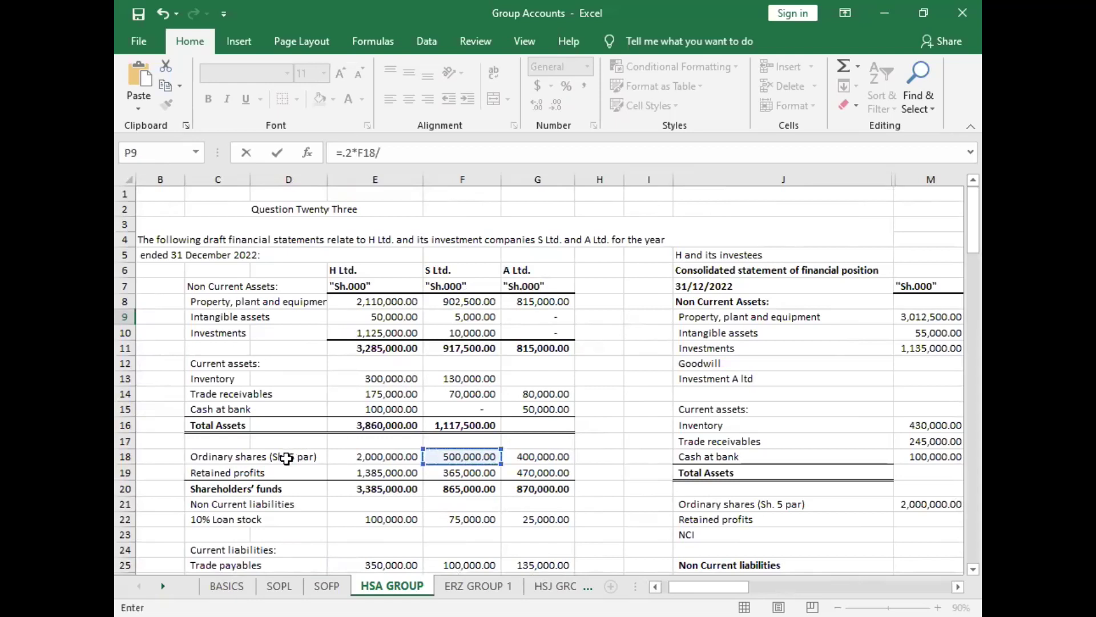
{"action": "type", "text": "5*8"}
Step: Bracket the fair value part of the NCI formula, subtract .2*(F18+F36+50000) from it, and enter the formula in P9
{"action": "left_click", "coordinate": [342, 150]}
{"action": "type", "text": "("}
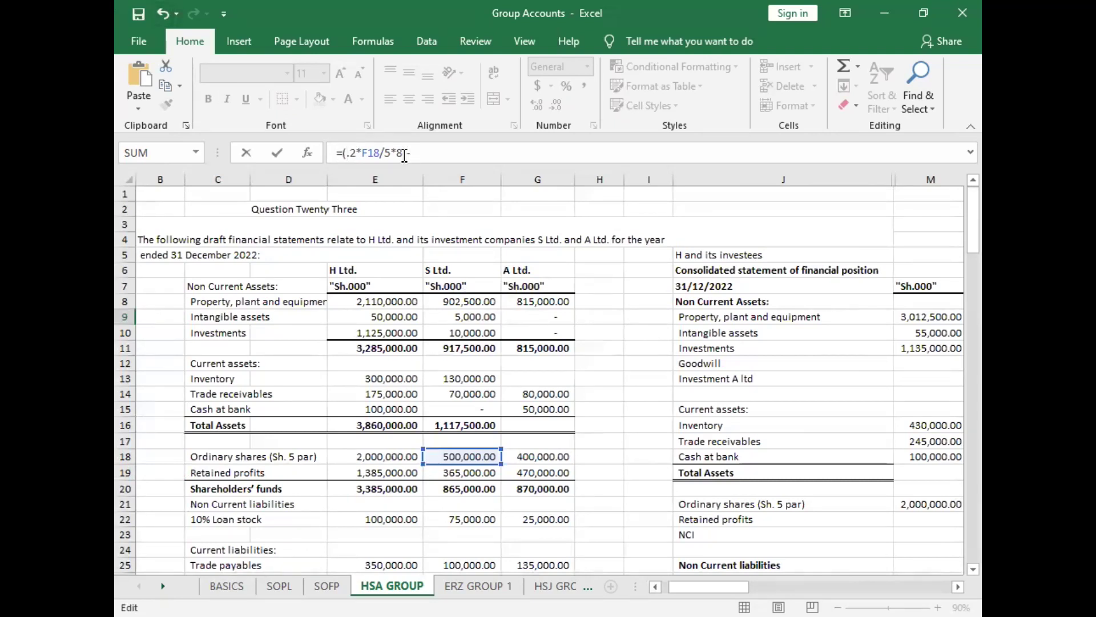
{"action": "type", "text": "-."}
{"action": "type", "text": "(F18+F36+50000)"}
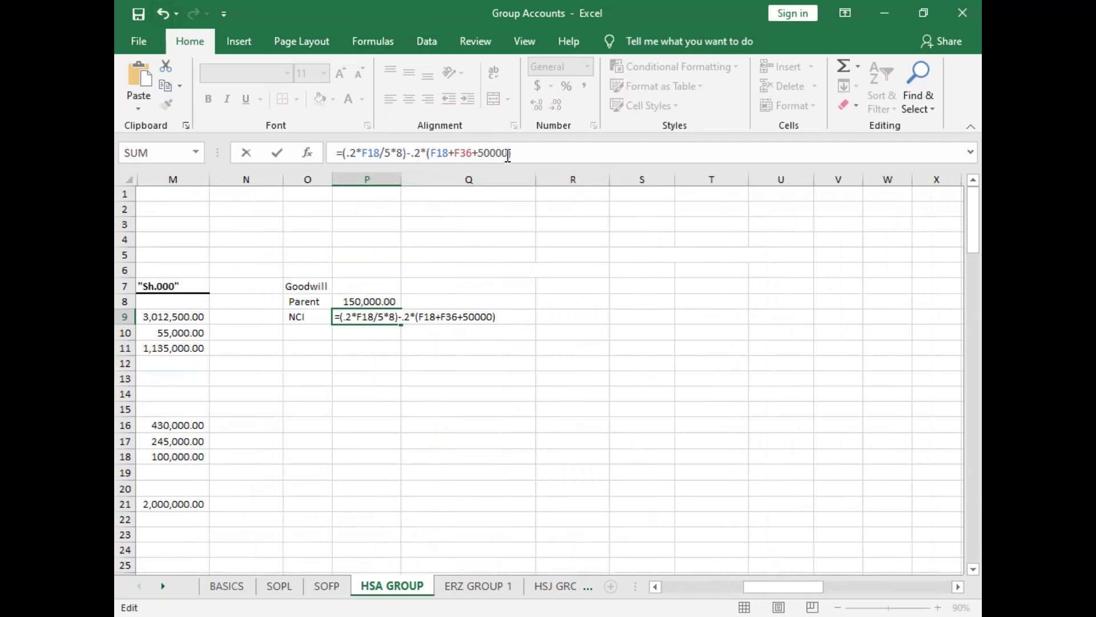
{"action": "key", "text": "Return"}
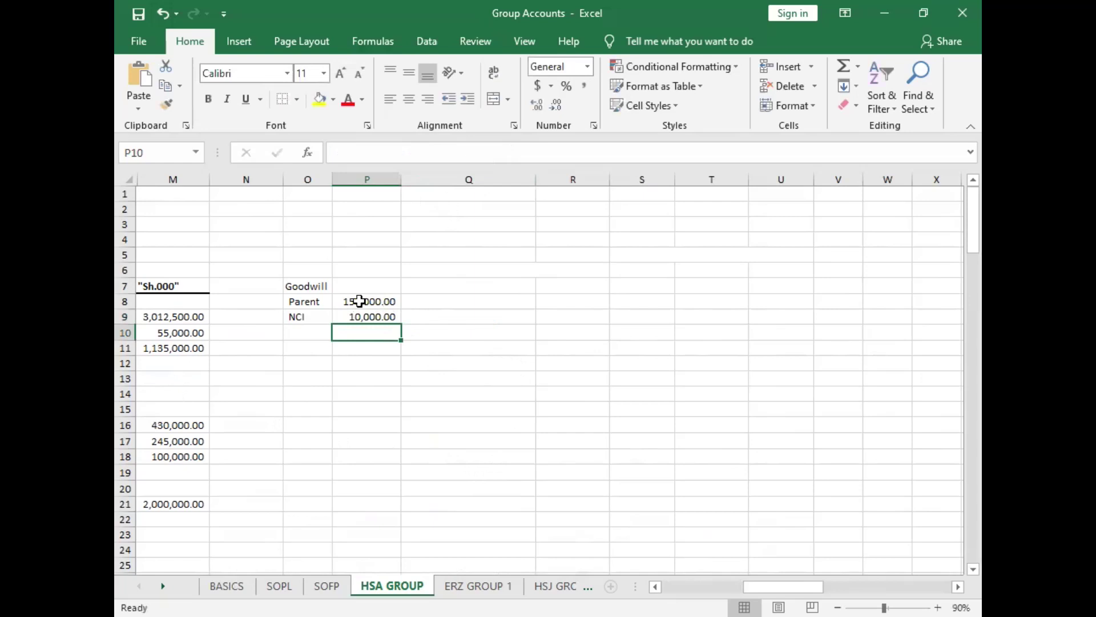
Step: Enter the heading "impairement" in Q7 beside the goodwill working
{"action": "left_click", "coordinate": [428, 286]}
{"action": "type", "text": "i"}
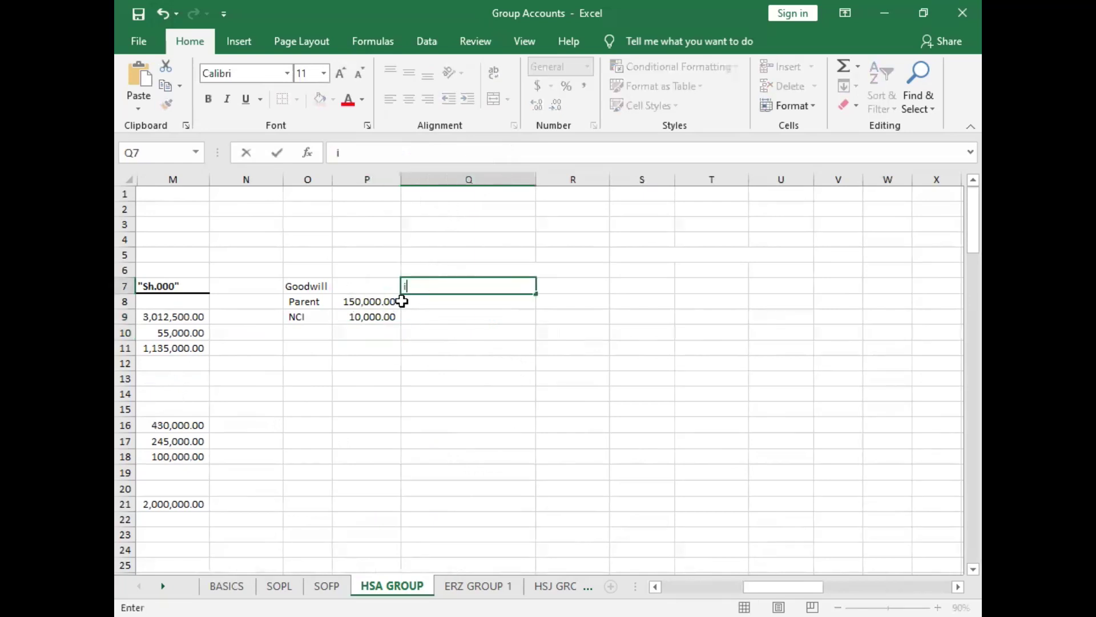
{"action": "type", "text": "mpairement"}
{"action": "left_click", "coordinate": [387, 336]}
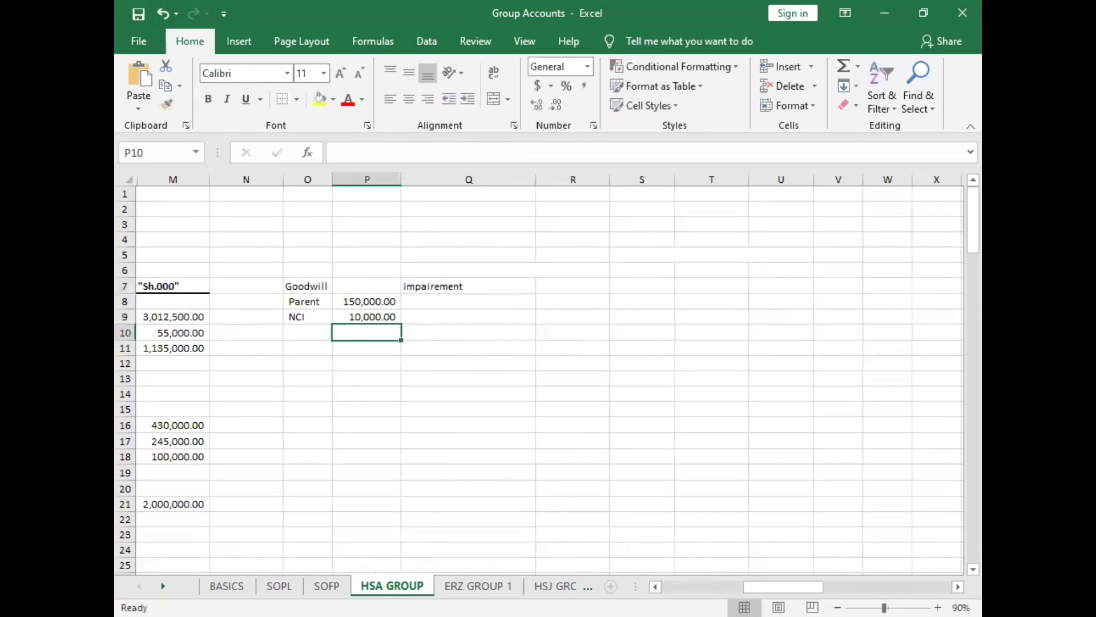
Step: Merge and centre note 5 on goodwill impairment across cells B70:I71
{"action": "scroll", "coordinate": [476, 406], "scroll_direction": "left", "scroll_amount": 8}
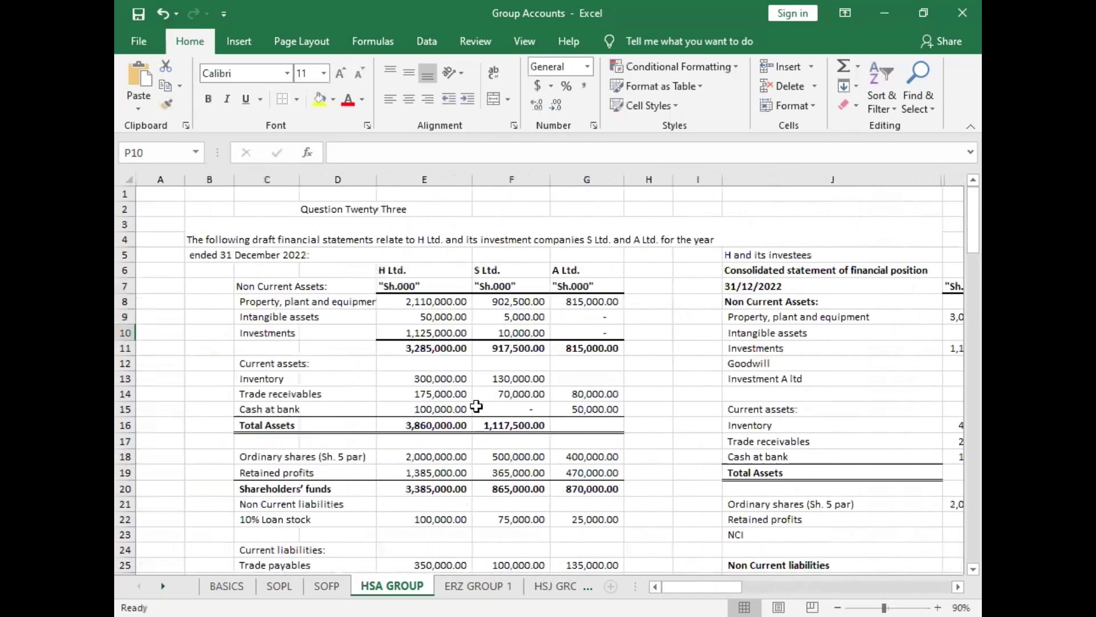
{"action": "scroll", "coordinate": [476, 405], "scroll_direction": "down", "scroll_amount": 5}
{"action": "scroll", "coordinate": [477, 406], "scroll_direction": "down", "scroll_amount": 14}
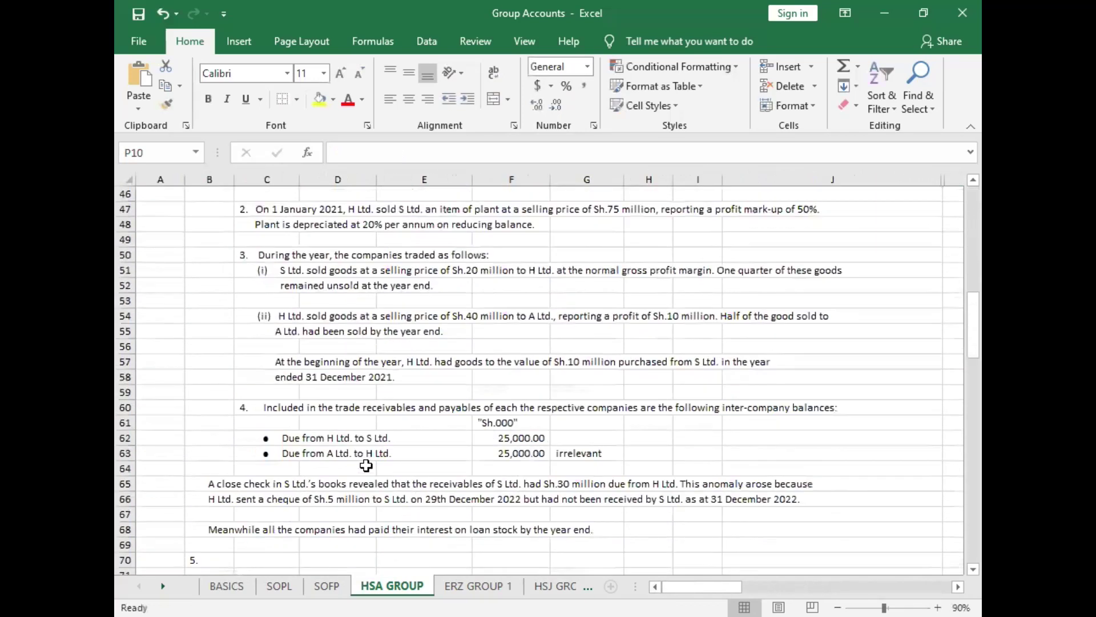
{"action": "left_click_drag", "start_coordinate": [191, 378], "coordinate": [669, 375]}
{"action": "left_click", "coordinate": [499, 100]}
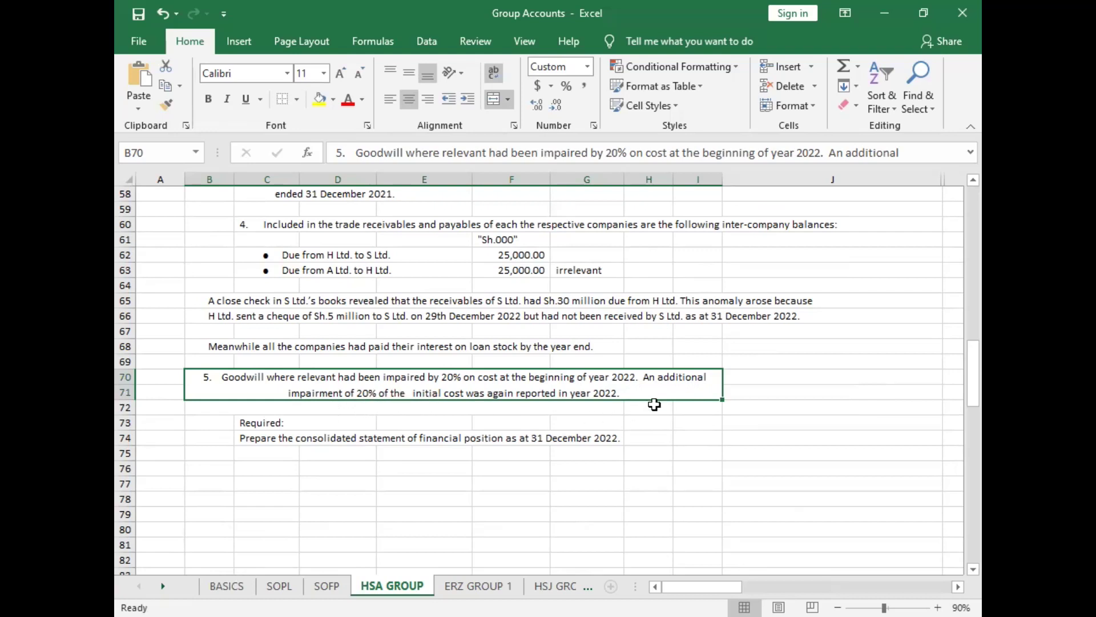
Step: Calculate the parent's goodwill impairment in Q8 as .2*P8 and copy the formula down to Q9 for the NCI
{"action": "scroll", "coordinate": [719, 408], "scroll_direction": "up", "scroll_amount": 13}
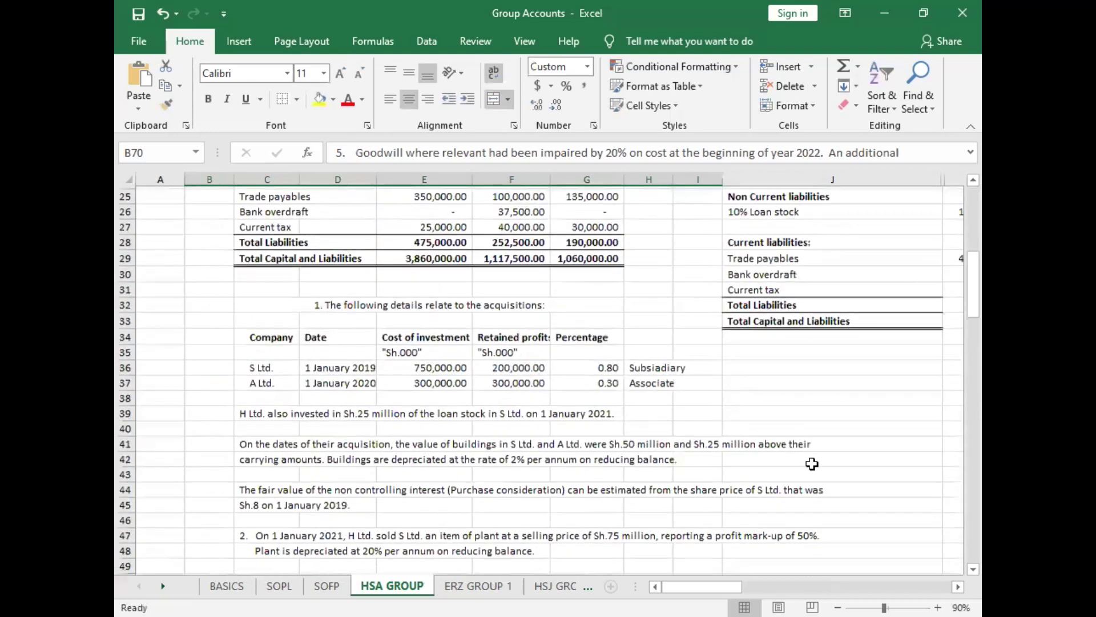
{"action": "left_click", "coordinate": [959, 587]}
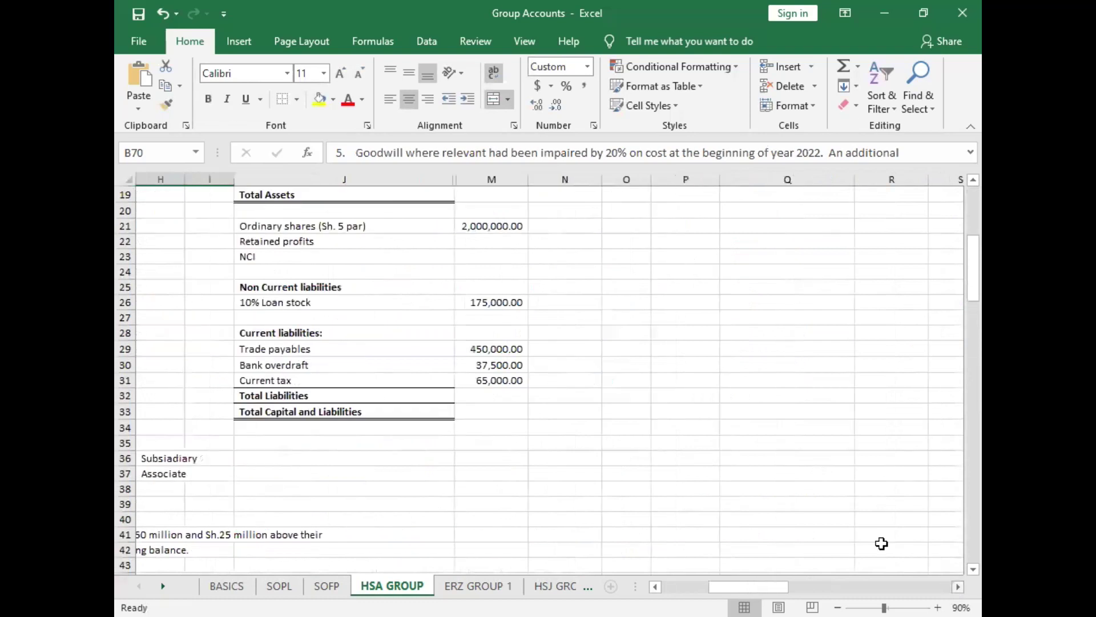
{"action": "scroll", "coordinate": [700, 416], "scroll_direction": "up", "scroll_amount": 6}
{"action": "left_click", "coordinate": [768, 300]}
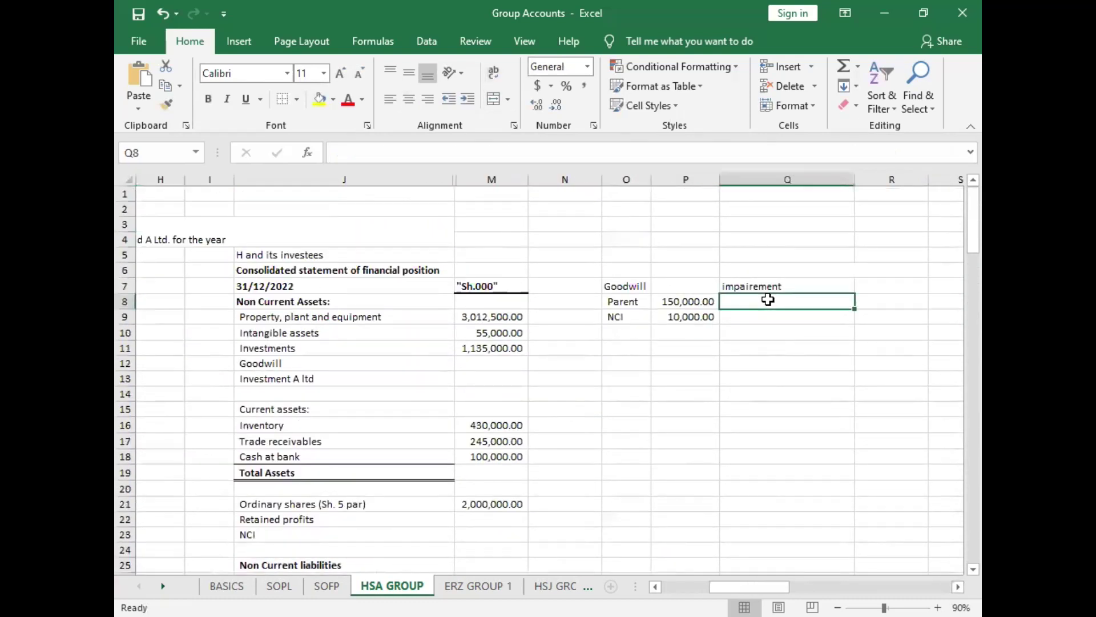
{"action": "type", "text": "=."}
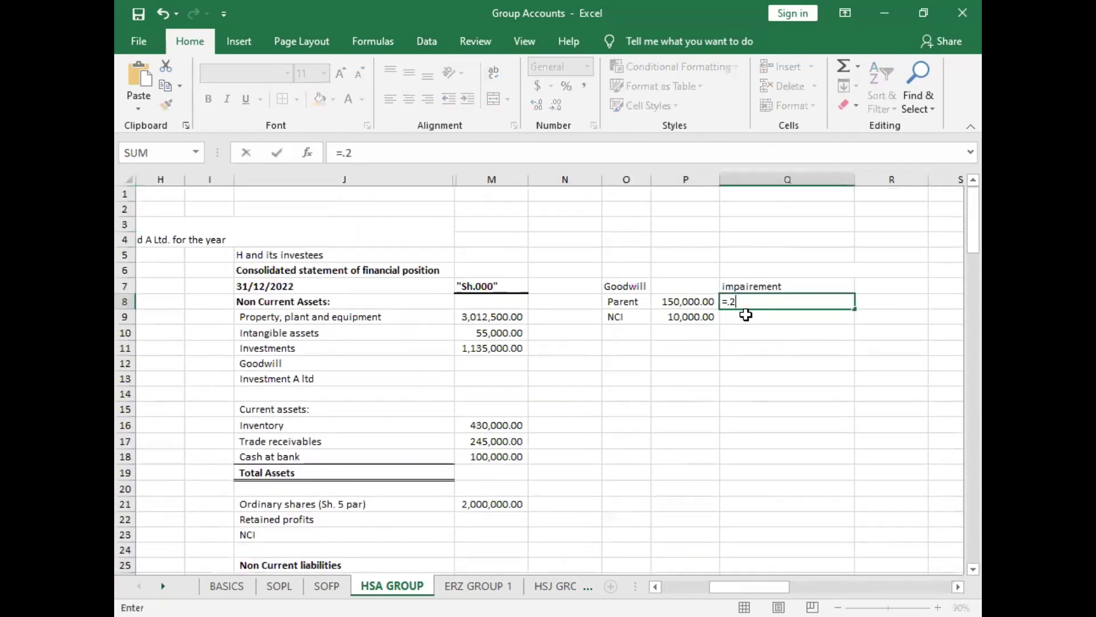
{"action": "type", "text": "2*"}
{"action": "left_click", "coordinate": [684, 302]}
{"action": "key", "text": "Return"}
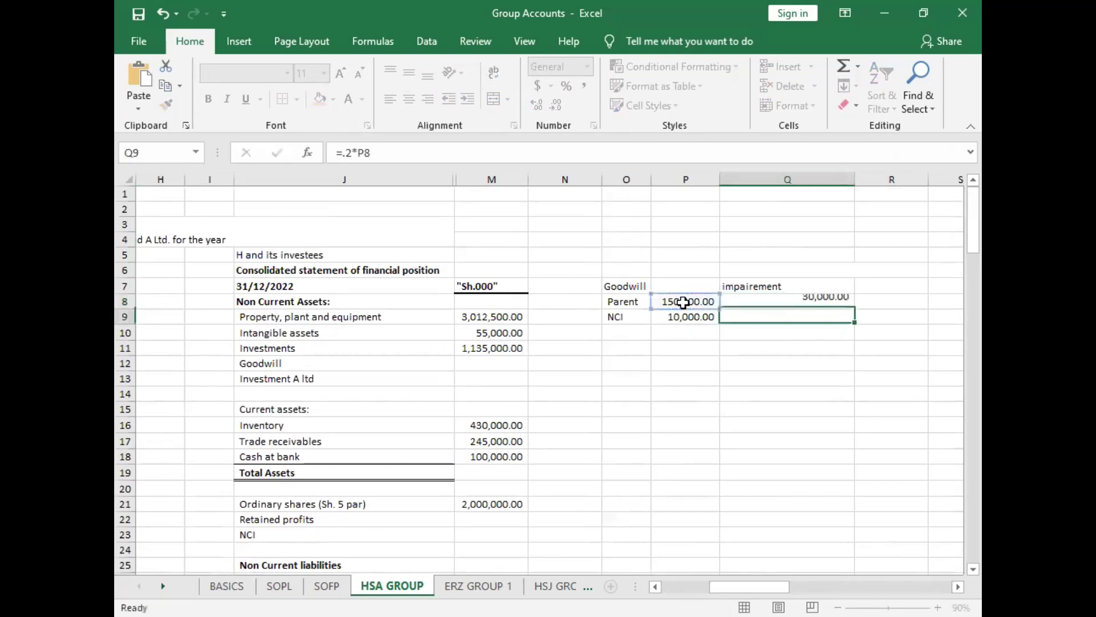
{"action": "left_click", "coordinate": [843, 300]}
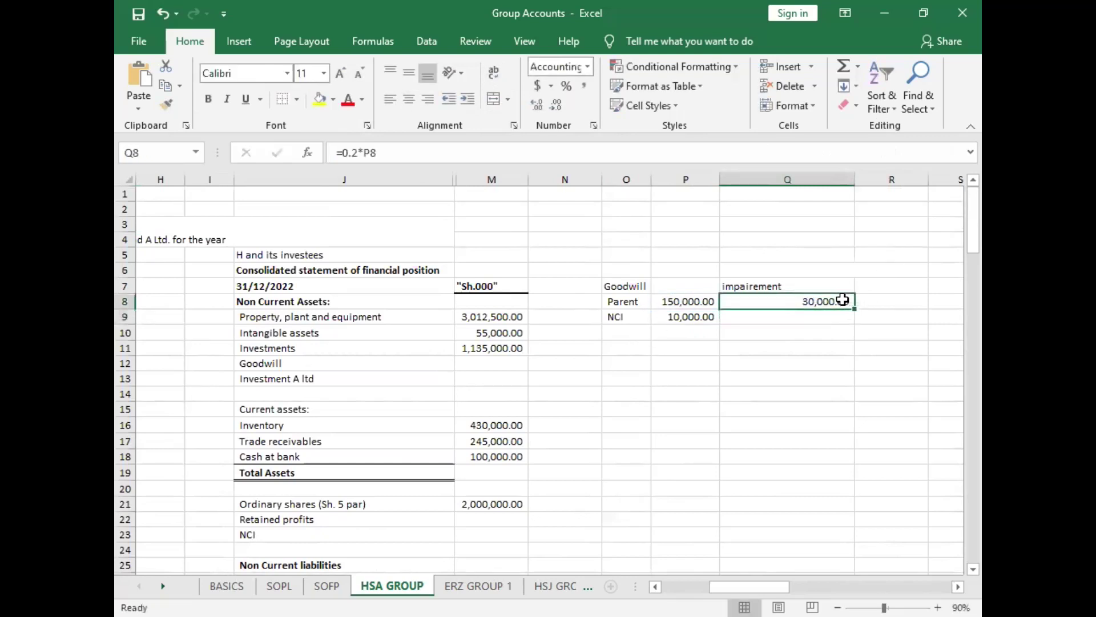
{"action": "left_click_drag", "start_coordinate": [853, 309], "coordinate": [853, 321]}
Step: Repeat the impairment charge in R8 with =Q8 and copy the formula down to R9
{"action": "left_click", "coordinate": [887, 303]}
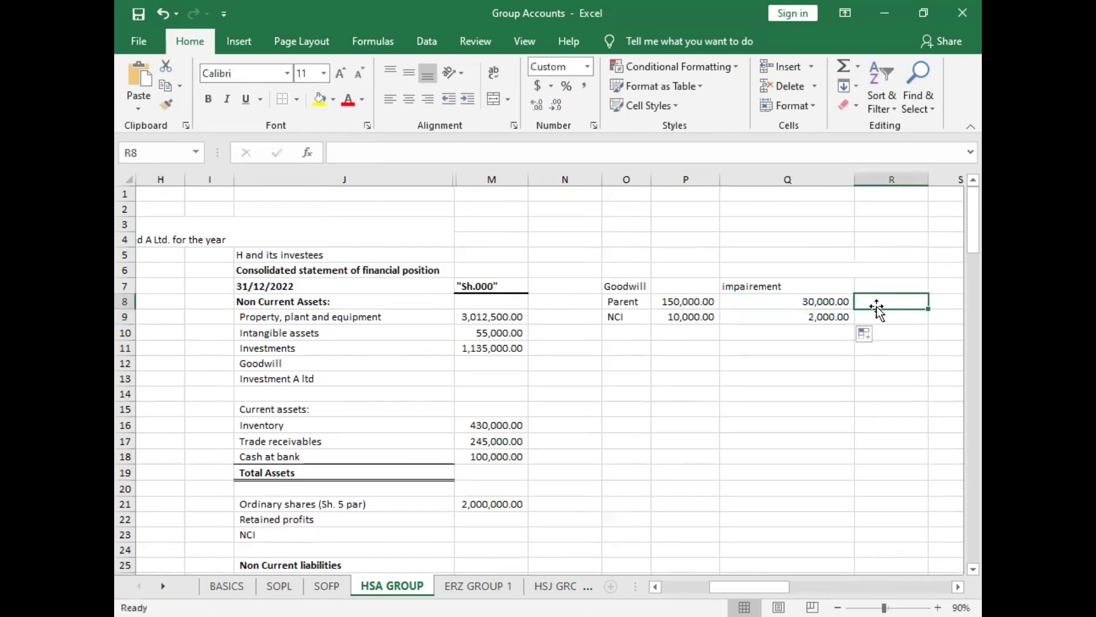
{"action": "type", "text": "="}
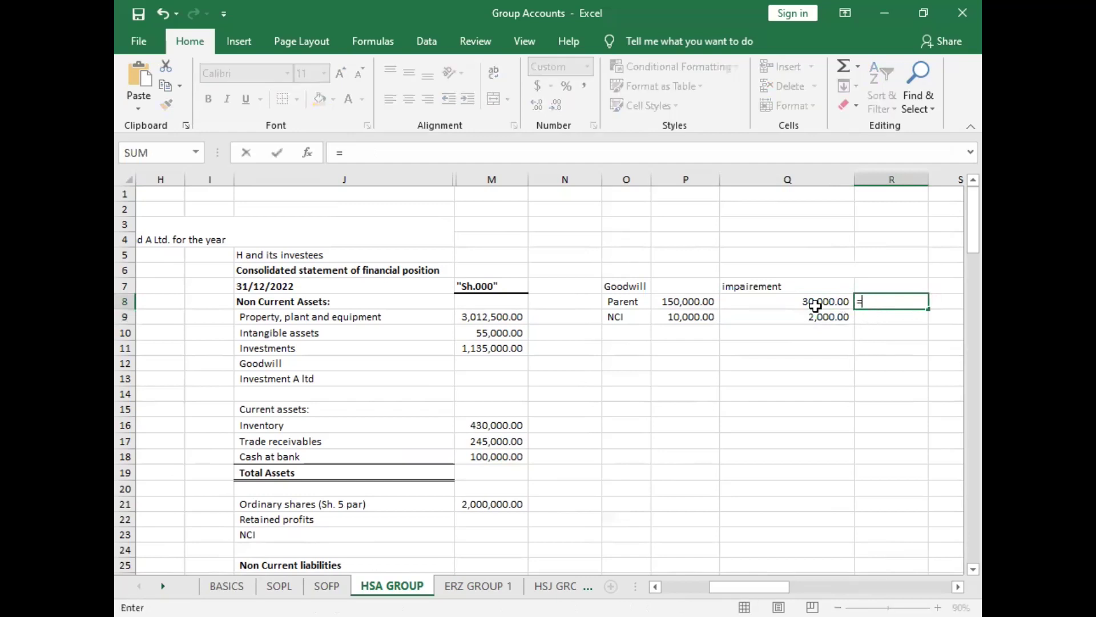
{"action": "left_click", "coordinate": [817, 309]}
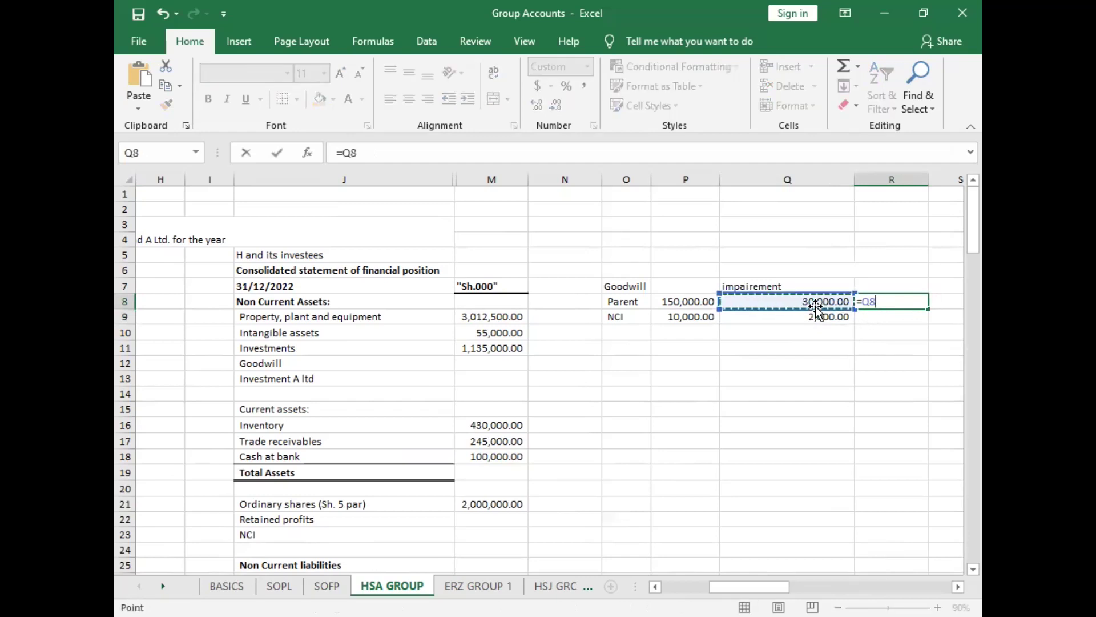
{"action": "key", "text": "Return"}
{"action": "left_click", "coordinate": [902, 297]}
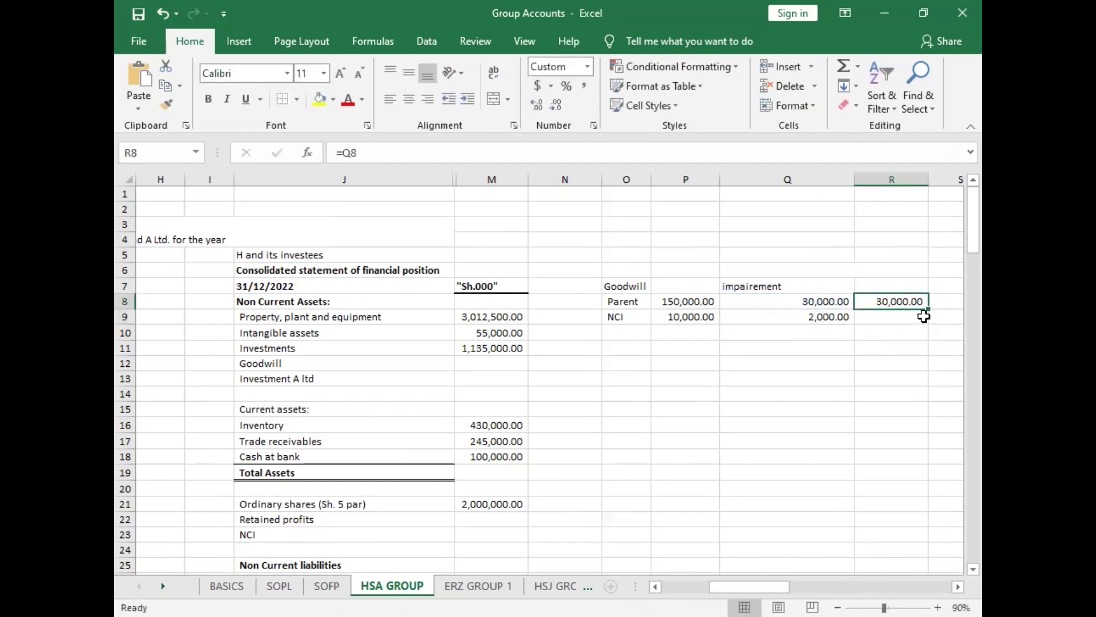
{"action": "left_click_drag", "start_coordinate": [930, 310], "coordinate": [931, 324]}
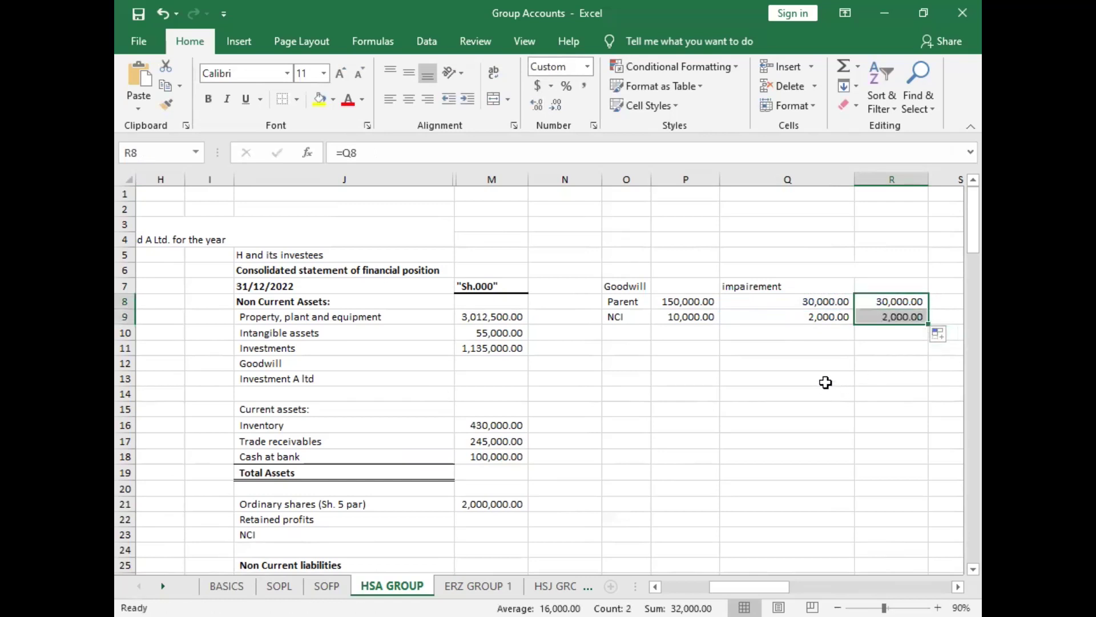
Step: Enter the heading "Accum Impaire" in S7 of the goodwill working
{"action": "scroll", "coordinate": [925, 511], "scroll_direction": "right", "scroll_amount": 2}
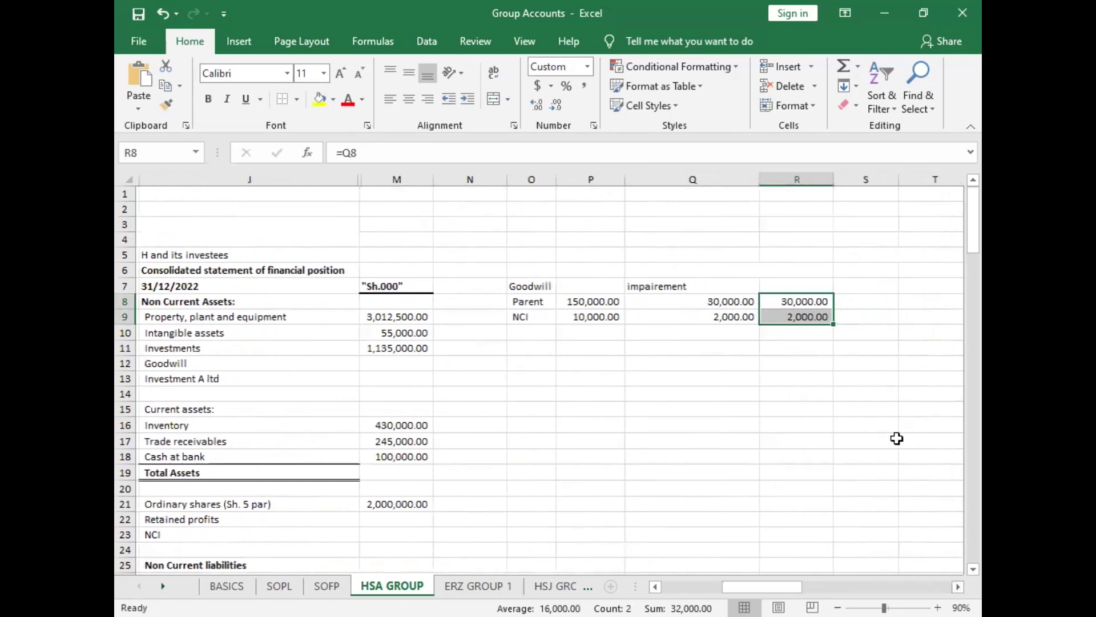
{"action": "left_click", "coordinate": [852, 289]}
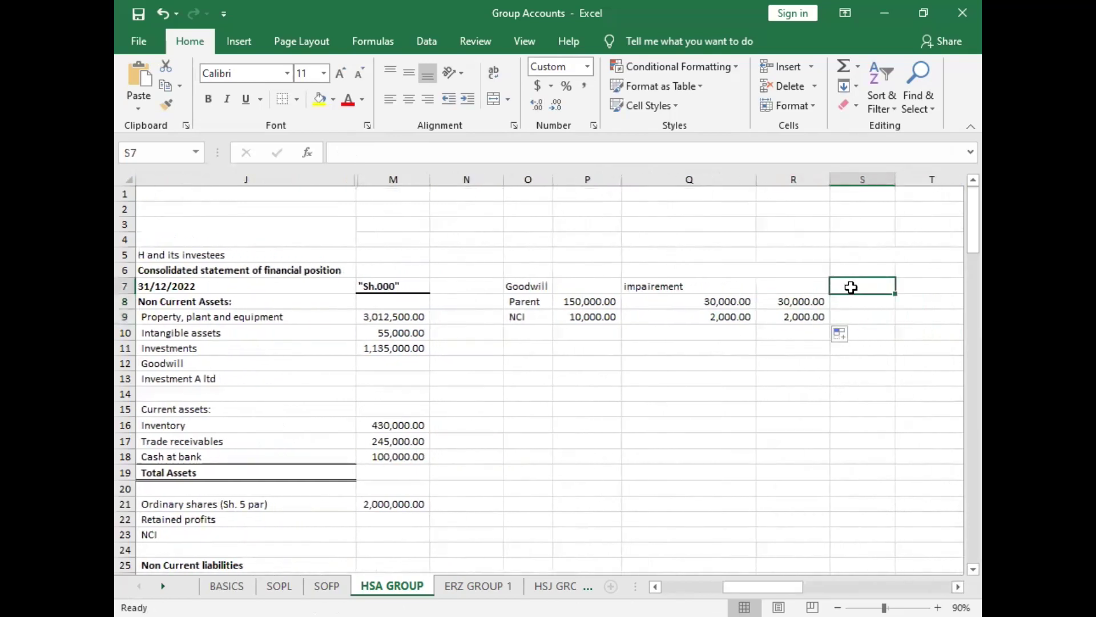
{"action": "type", "text": "Accum Im"}
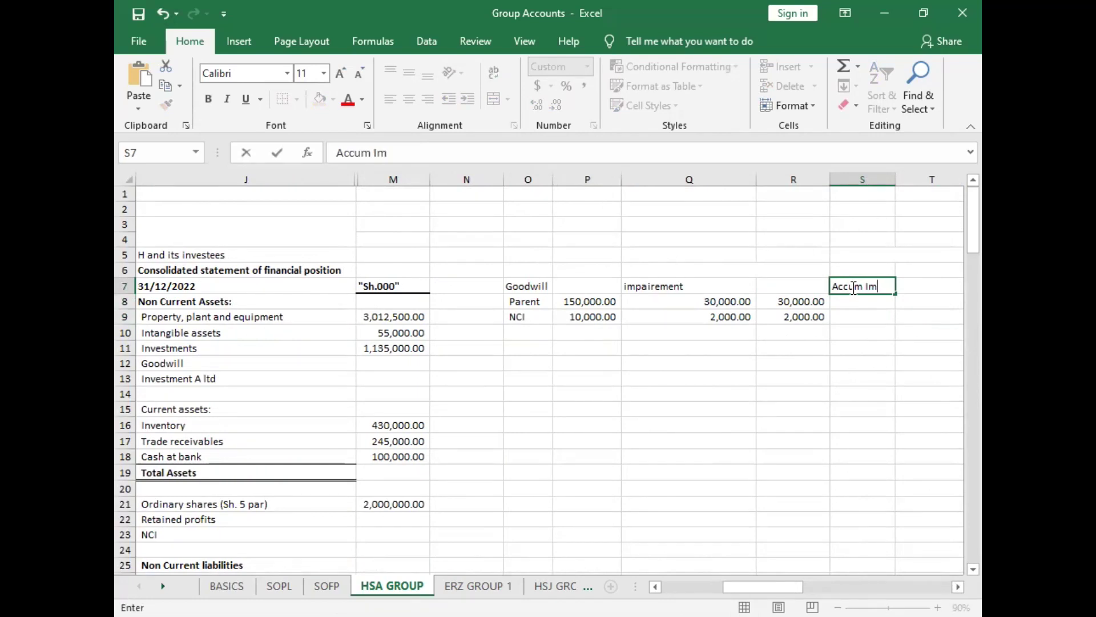
{"action": "type", "text": "paire"}
Step: Add the two impairment charges in S8 with =Q8+R8 and copy the formula down to S9
{"action": "left_click", "coordinate": [849, 304]}
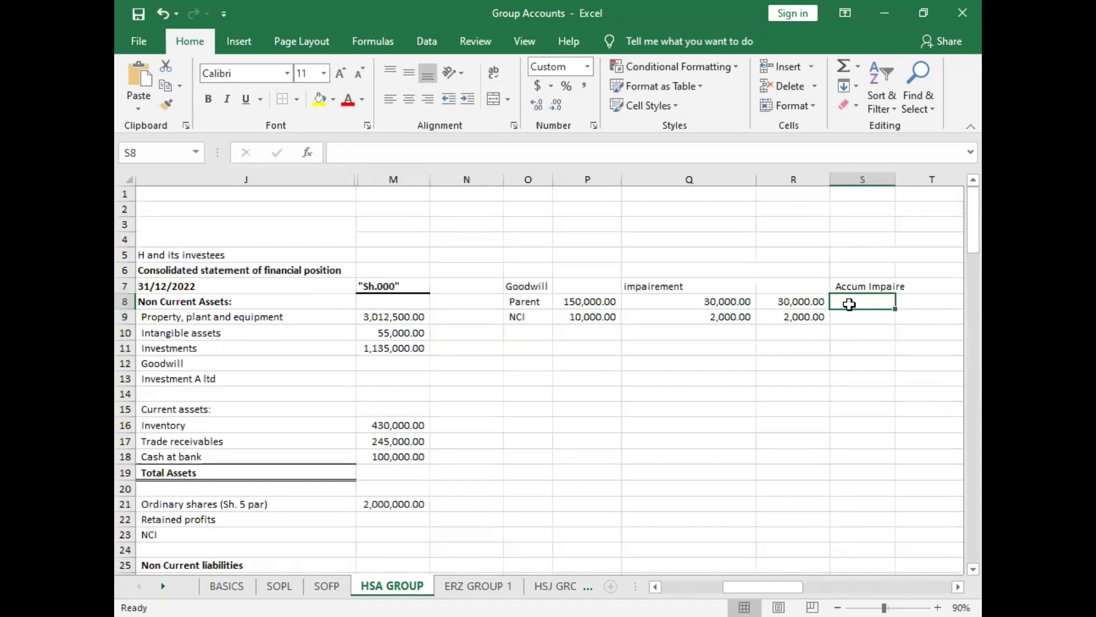
{"action": "type", "text": "="}
{"action": "left_click", "coordinate": [741, 300]}
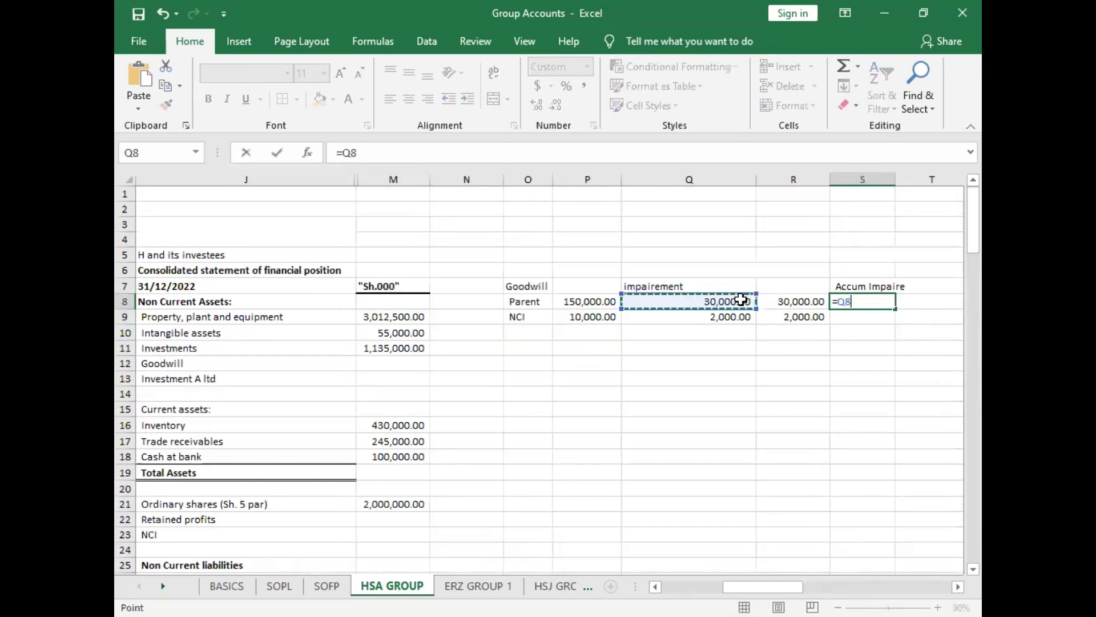
{"action": "type", "text": "+"}
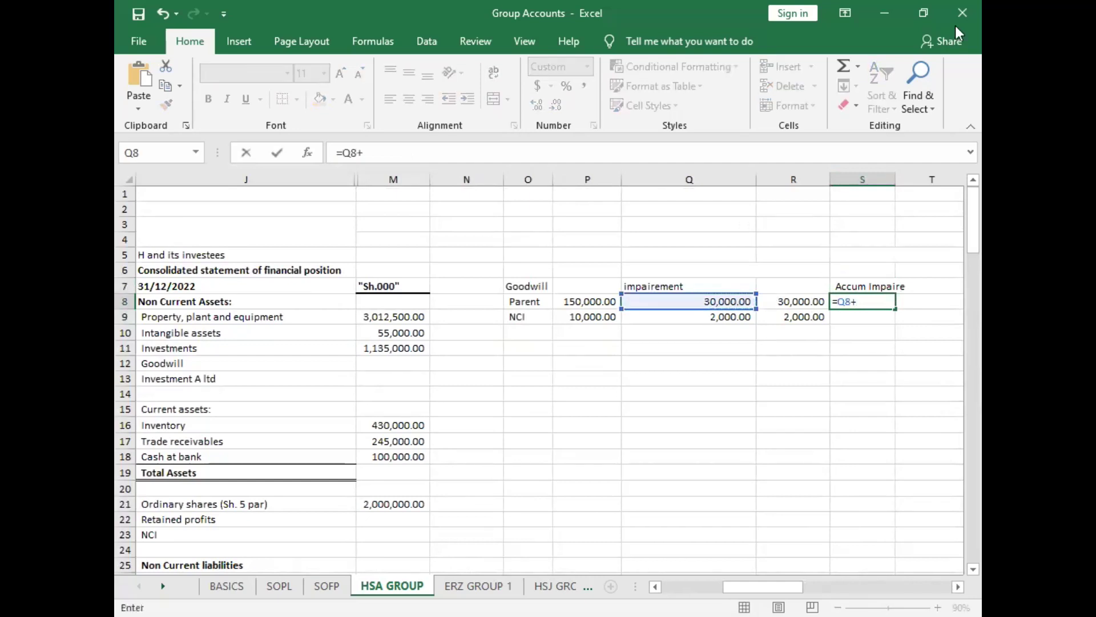
{"action": "left_click", "coordinate": [793, 302]}
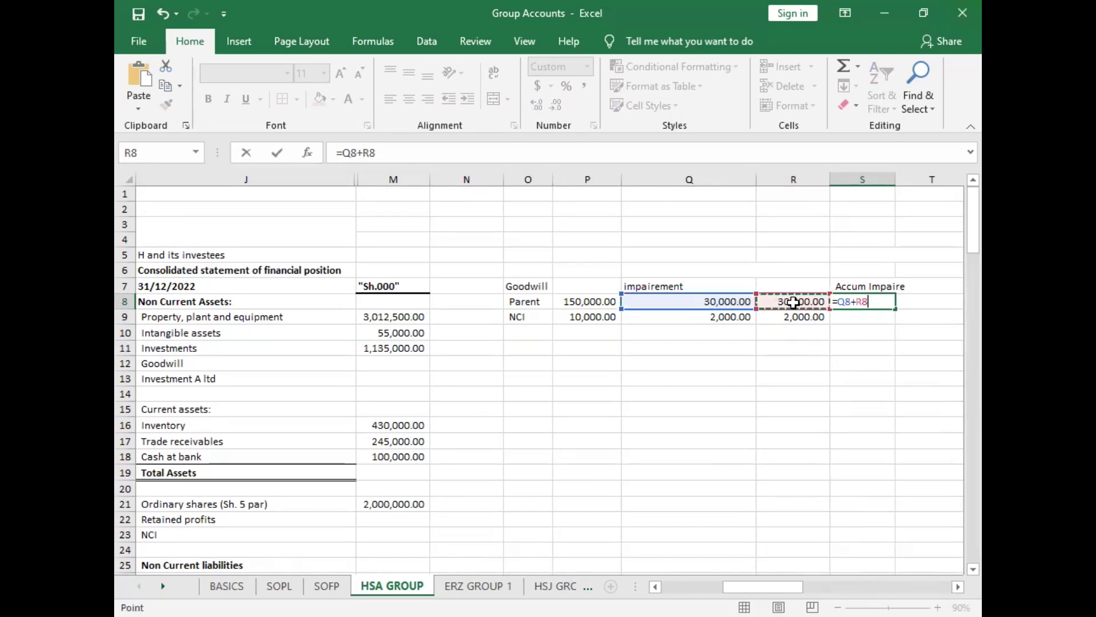
{"action": "key", "text": "Return"}
{"action": "left_click", "coordinate": [859, 301]}
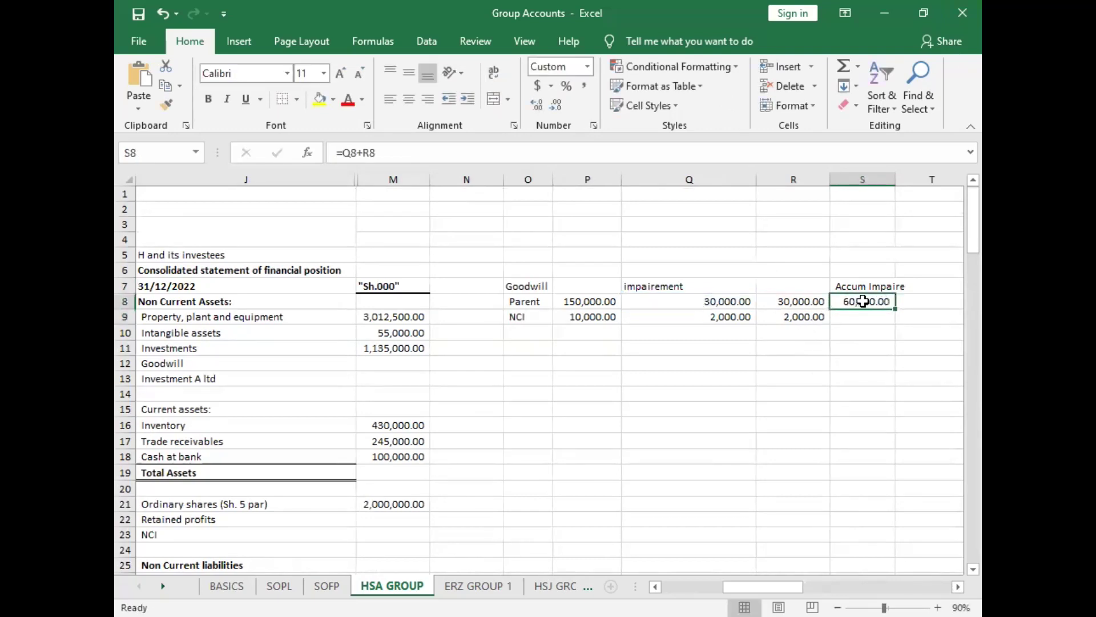
{"action": "left_click_drag", "start_coordinate": [892, 312], "coordinate": [894, 324]}
Step: Total the accumulated impairment in S10 with =SUM(S8:S9) in bold and copy the total across row 10 to P10
{"action": "left_click", "coordinate": [868, 334]}
{"action": "key", "text": "ctrl+b"}
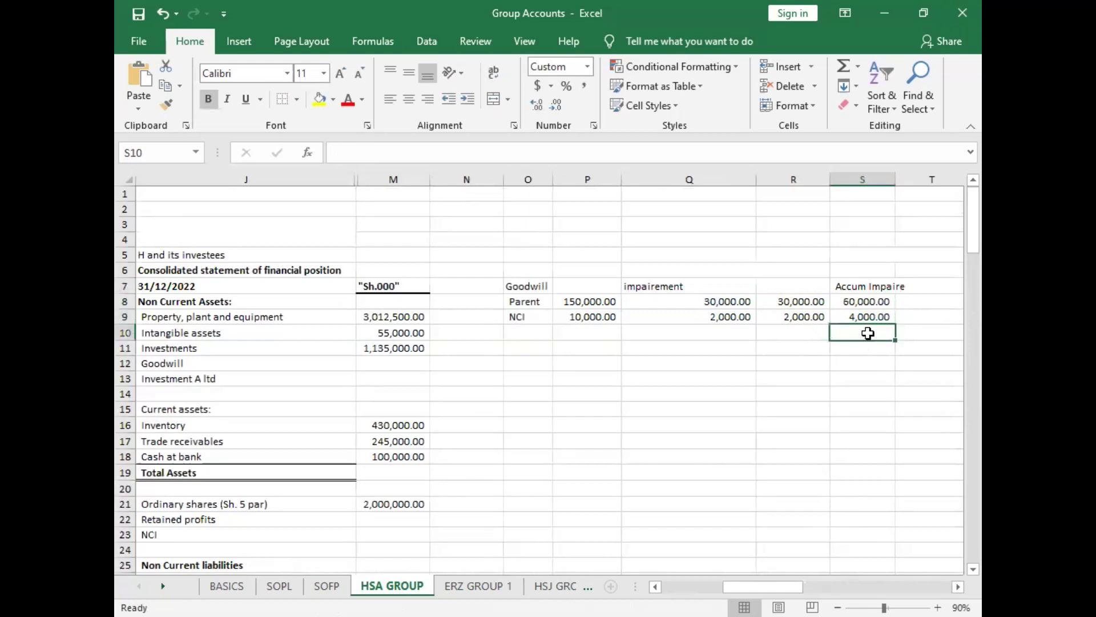
{"action": "key", "text": "alt+equal"}
{"action": "key", "text": "ctrl+Return"}
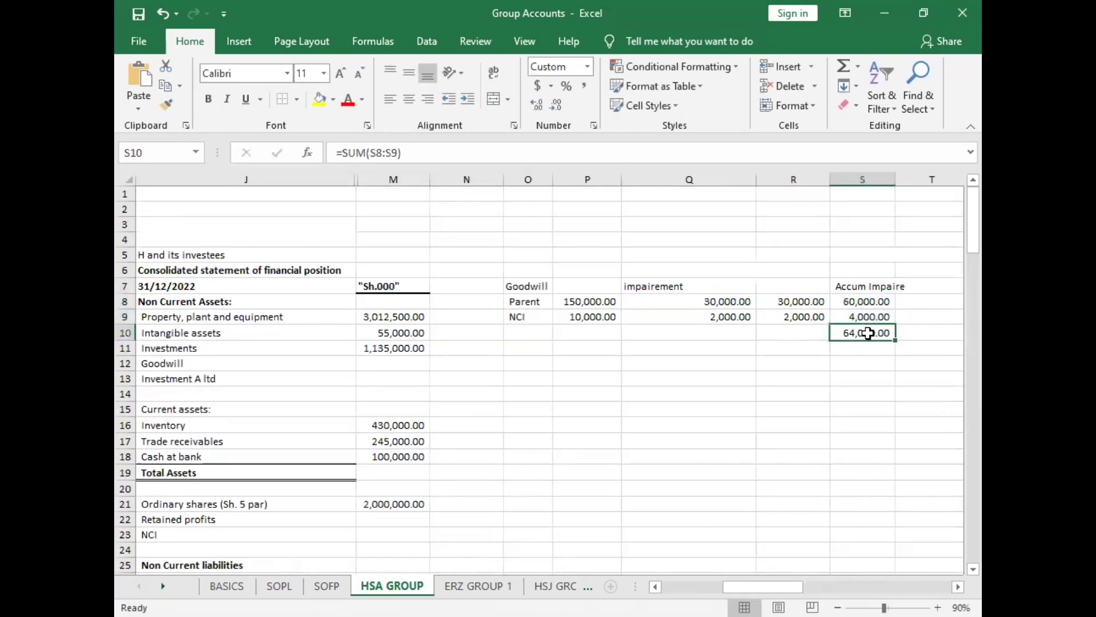
{"action": "key", "text": "ctrl+b"}
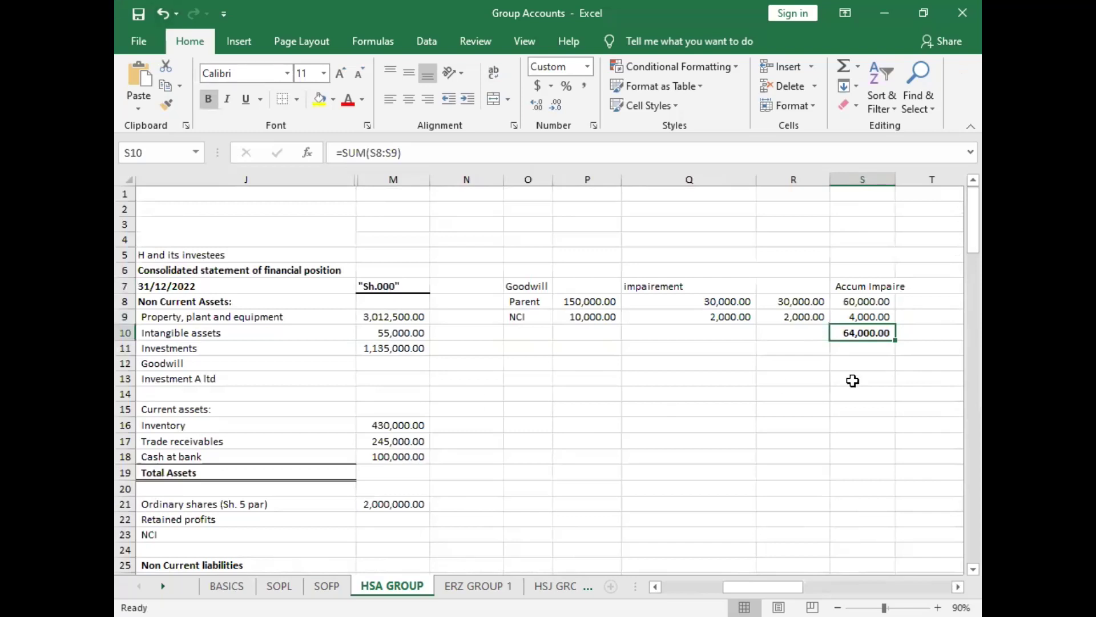
{"action": "left_click_drag", "start_coordinate": [895, 341], "coordinate": [583, 330]}
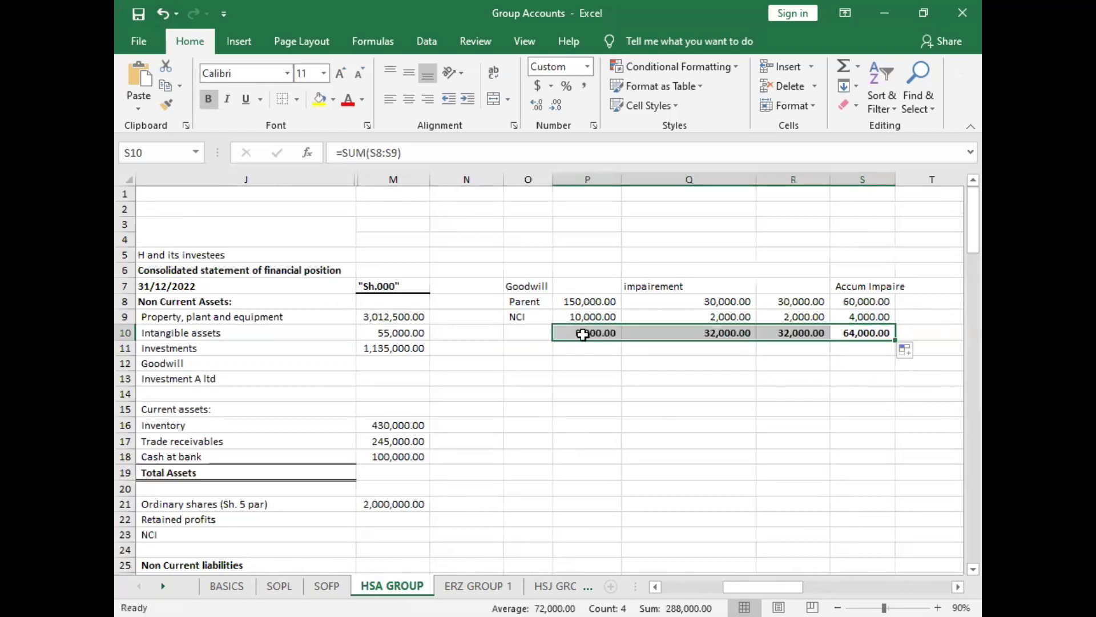
Step: Enter the statement's Goodwill figure in M12 as =P10-S10, total goodwill less accumulated impairment
{"action": "left_click", "coordinate": [398, 367]}
{"action": "type", "text": "="}
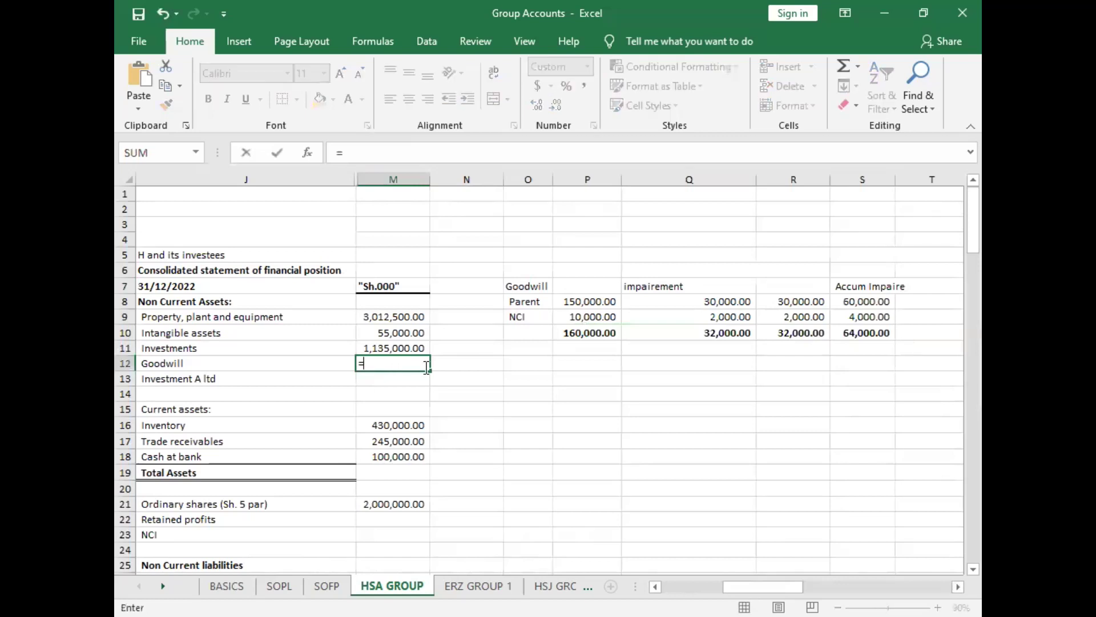
{"action": "left_click", "coordinate": [585, 334]}
{"action": "type", "text": "-"}
{"action": "left_click", "coordinate": [858, 333]}
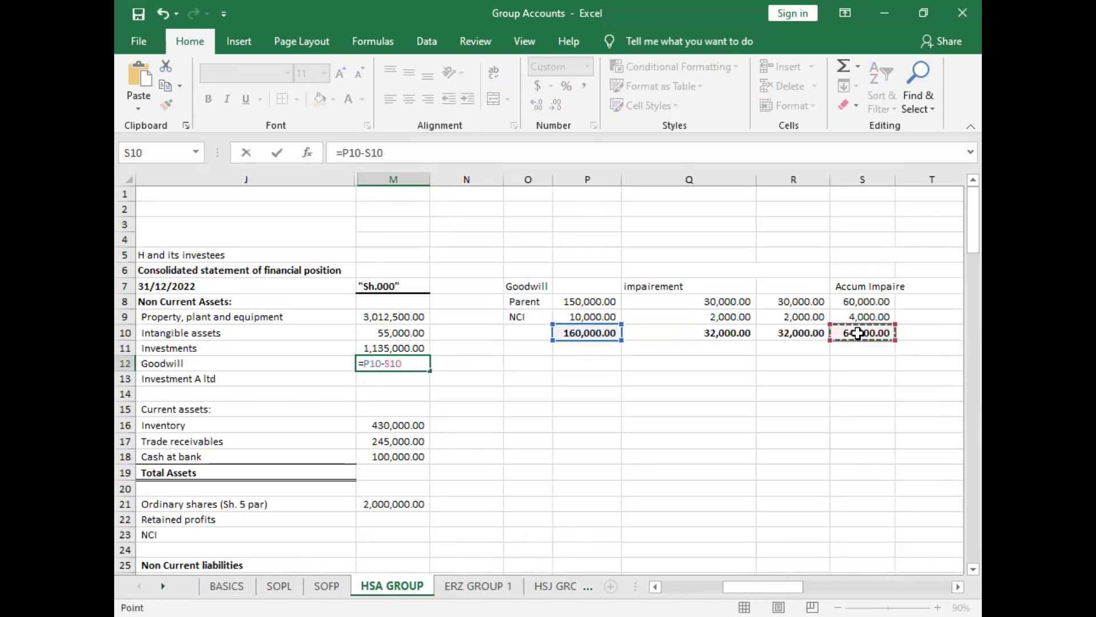
{"action": "key", "text": "Return"}
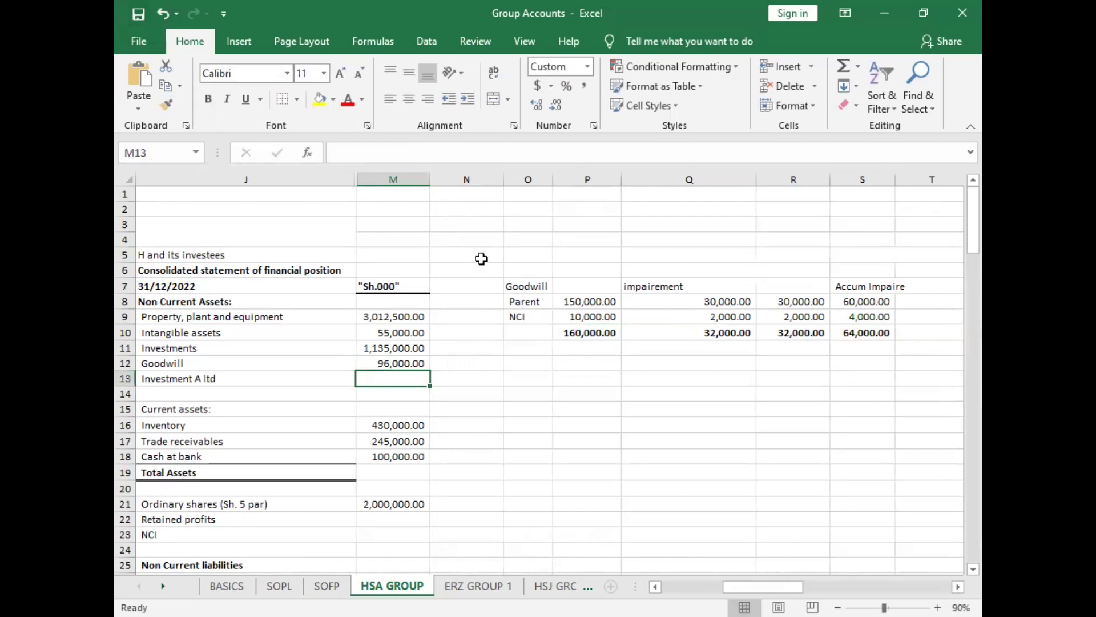
Step: Put a thick outside border around the goodwill working in O7:S10
{"action": "left_click", "coordinate": [517, 280]}
{"action": "left_click_drag", "start_coordinate": [517, 280], "coordinate": [844, 338]}
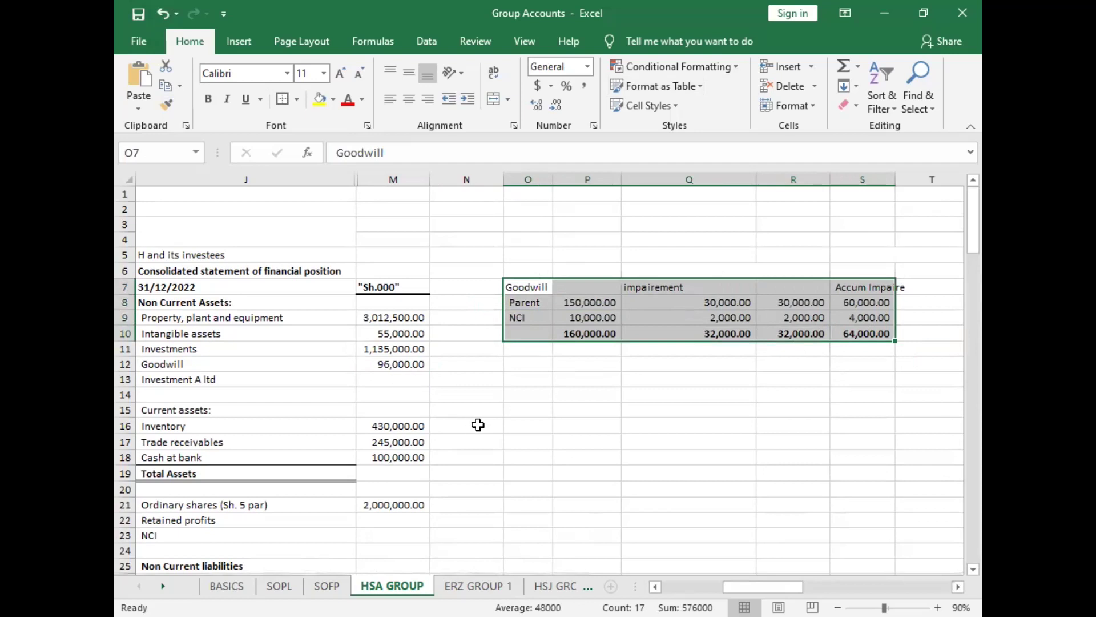
{"action": "left_click_drag", "start_coordinate": [498, 431], "coordinate": [497, 443]}
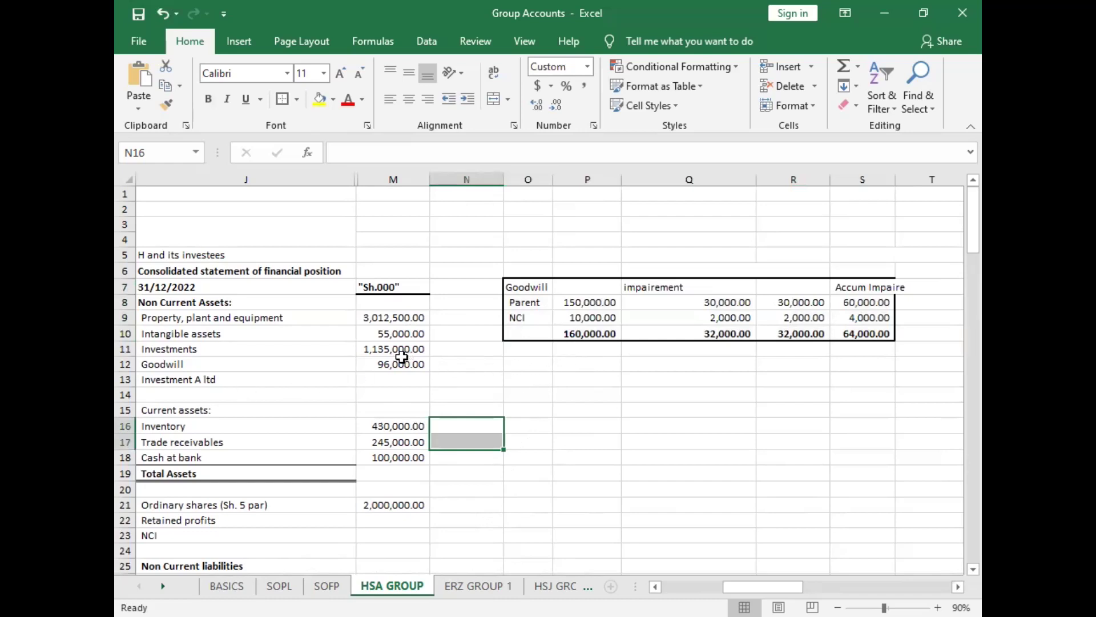
Step: Enter the Investment A ltd figure in M13 as =E37+.3*(G19-F37)+.3*25000, cost plus 30% of post-acquisition profits and the building revaluation
{"action": "left_click", "coordinate": [399, 382]}
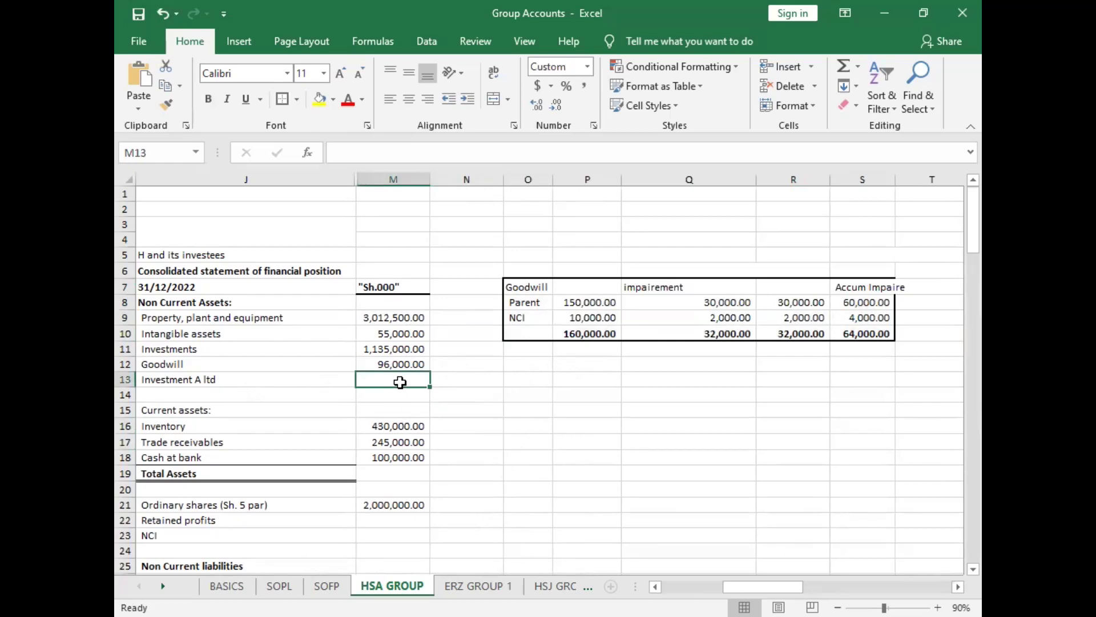
{"action": "type", "text": "="}
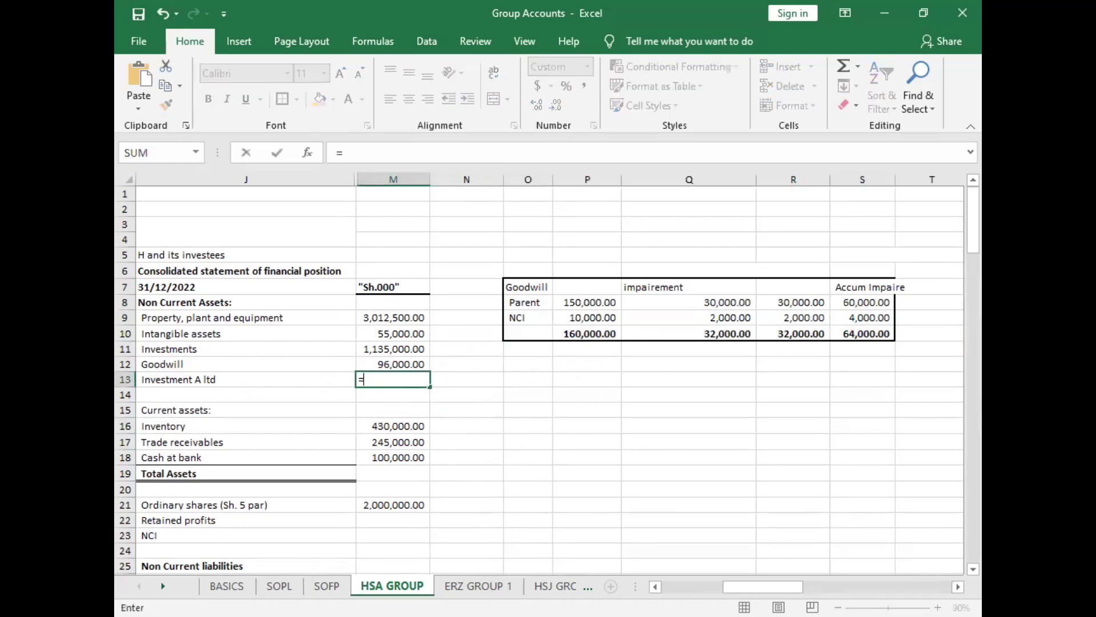
{"action": "left_click_drag", "start_coordinate": [656, 583], "coordinate": [657, 583]}
{"action": "left_click", "coordinate": [656, 582]}
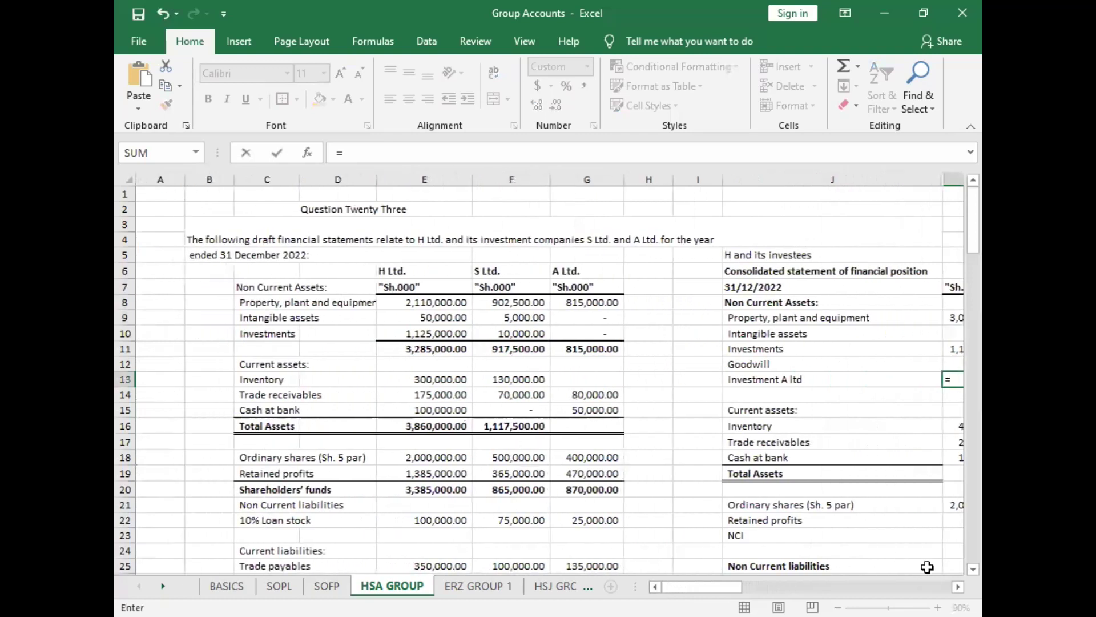
{"action": "scroll", "coordinate": [955, 571], "scroll_direction": "down", "scroll_amount": 7}
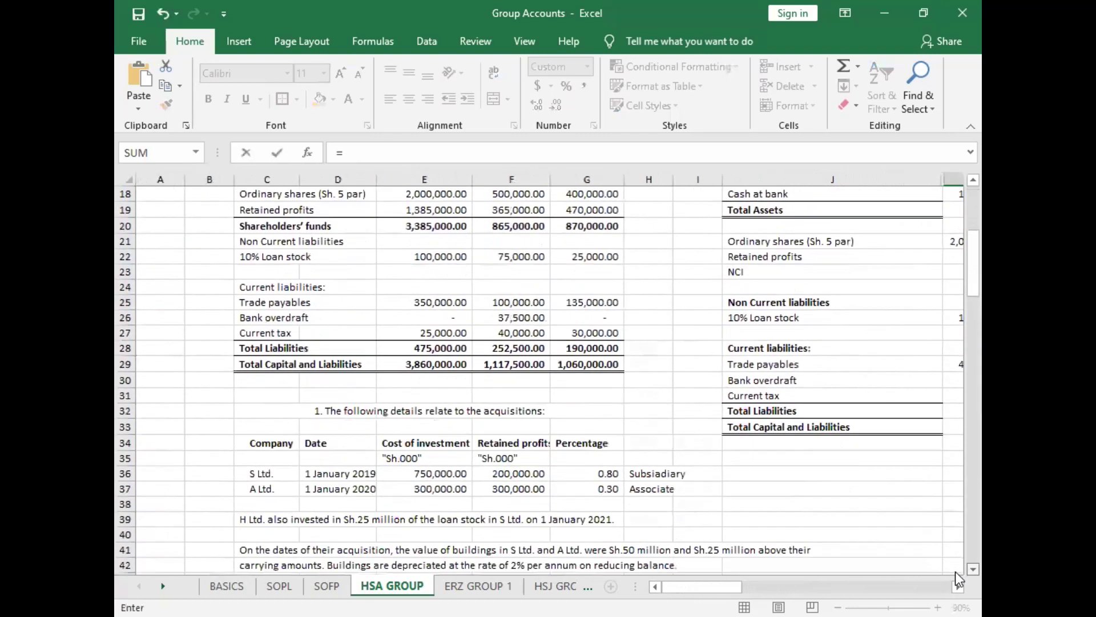
{"action": "left_click", "coordinate": [439, 426]}
{"action": "type", "text": "+"}
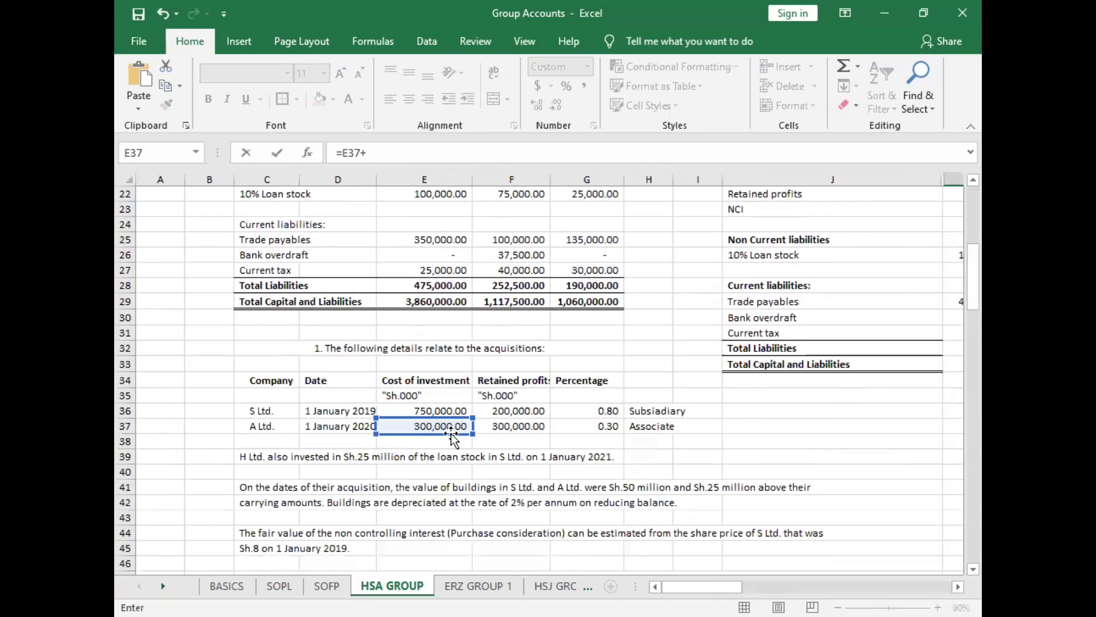
{"action": "type", "text": ".3*("}
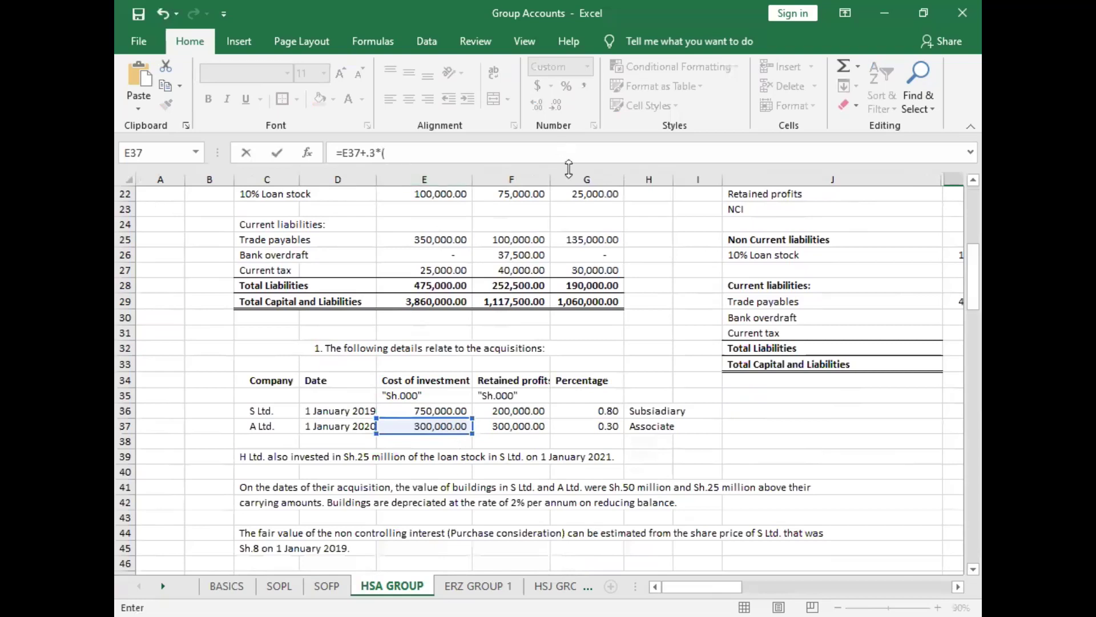
{"action": "scroll", "coordinate": [570, 237], "scroll_direction": "up", "scroll_amount": 2}
{"action": "left_click", "coordinate": [573, 242]}
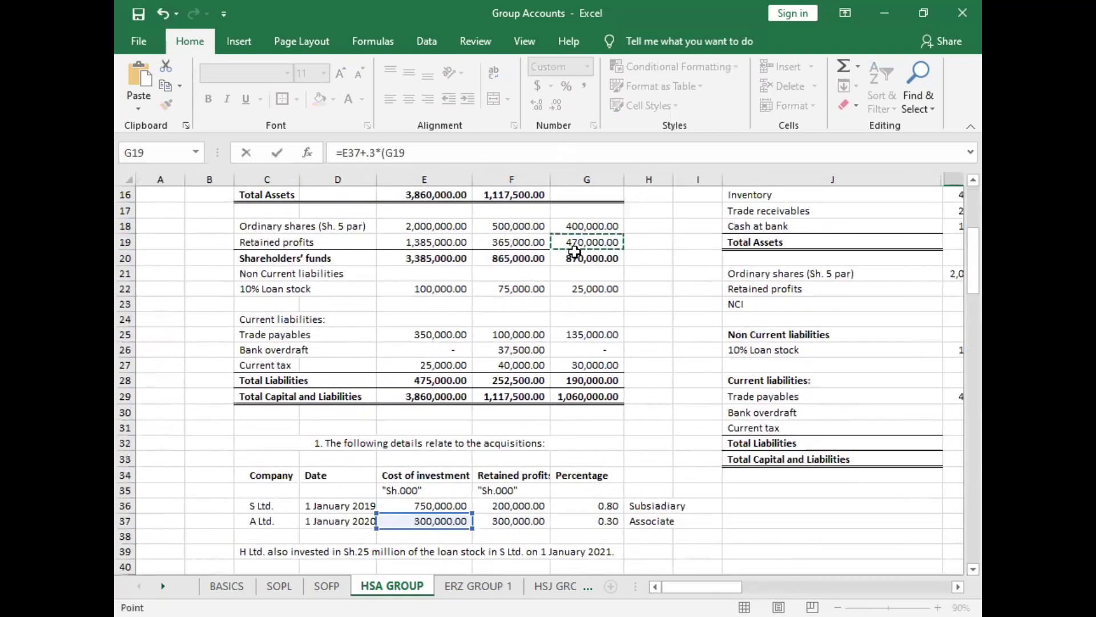
{"action": "type", "text": "-"}
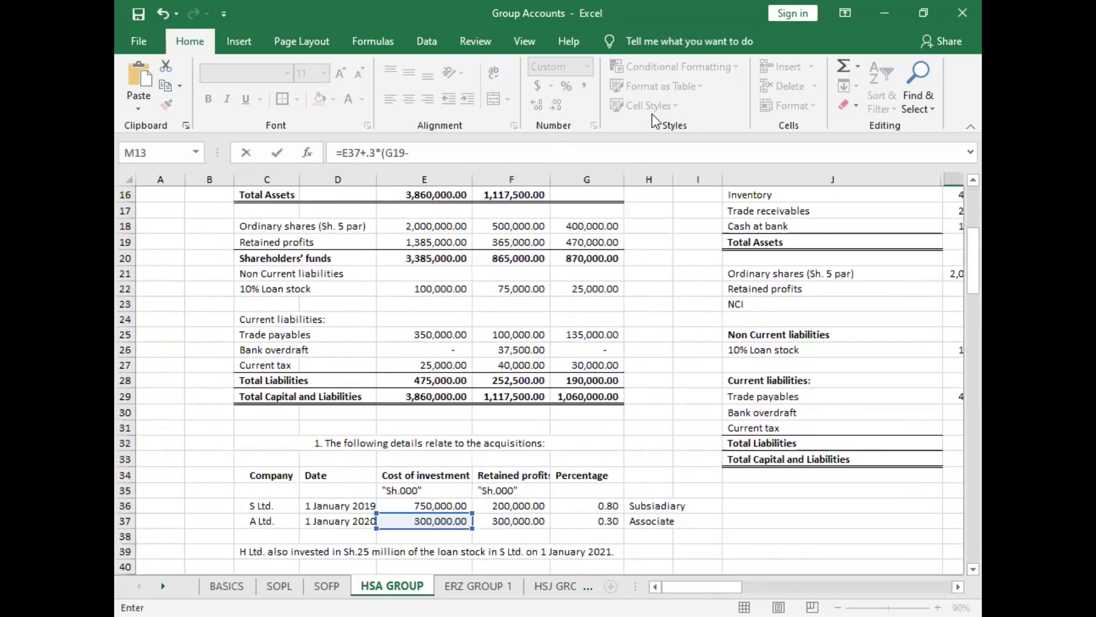
{"action": "left_click", "coordinate": [517, 521]}
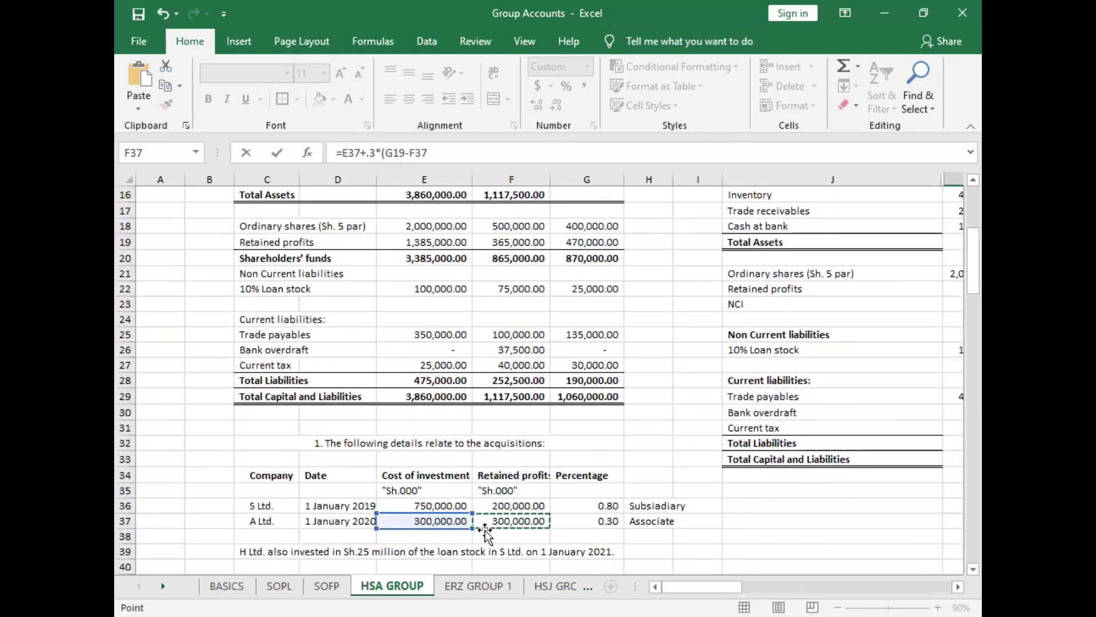
{"action": "type", "text": ")+"}
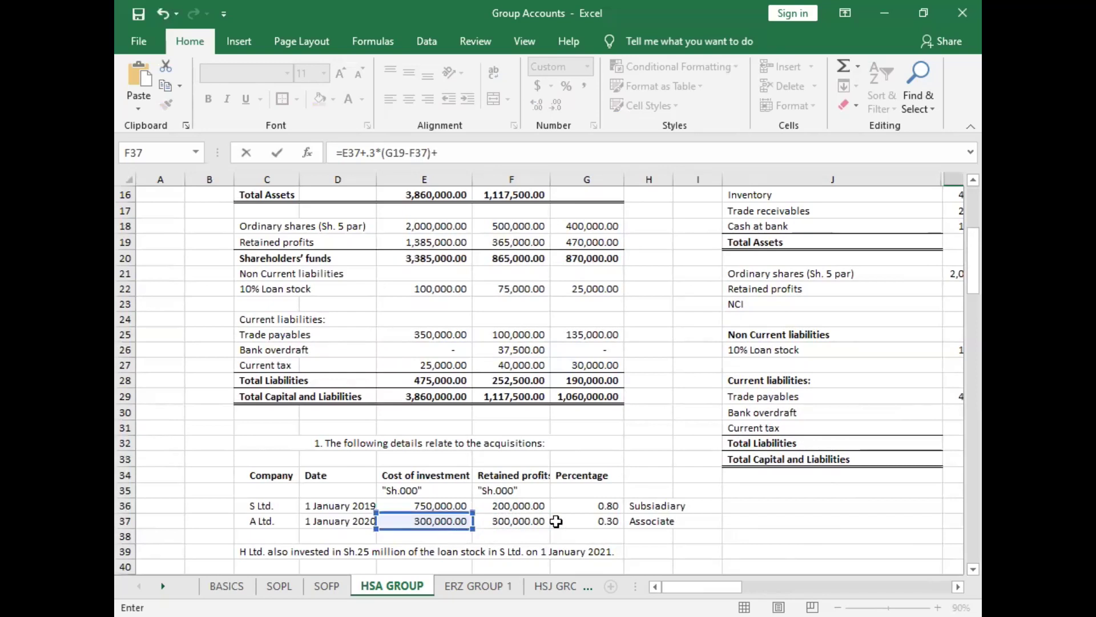
{"action": "scroll", "coordinate": [955, 568], "scroll_direction": "down", "scroll_amount": 1}
{"action": "scroll", "coordinate": [955, 568], "scroll_direction": "down", "scroll_amount": 2}
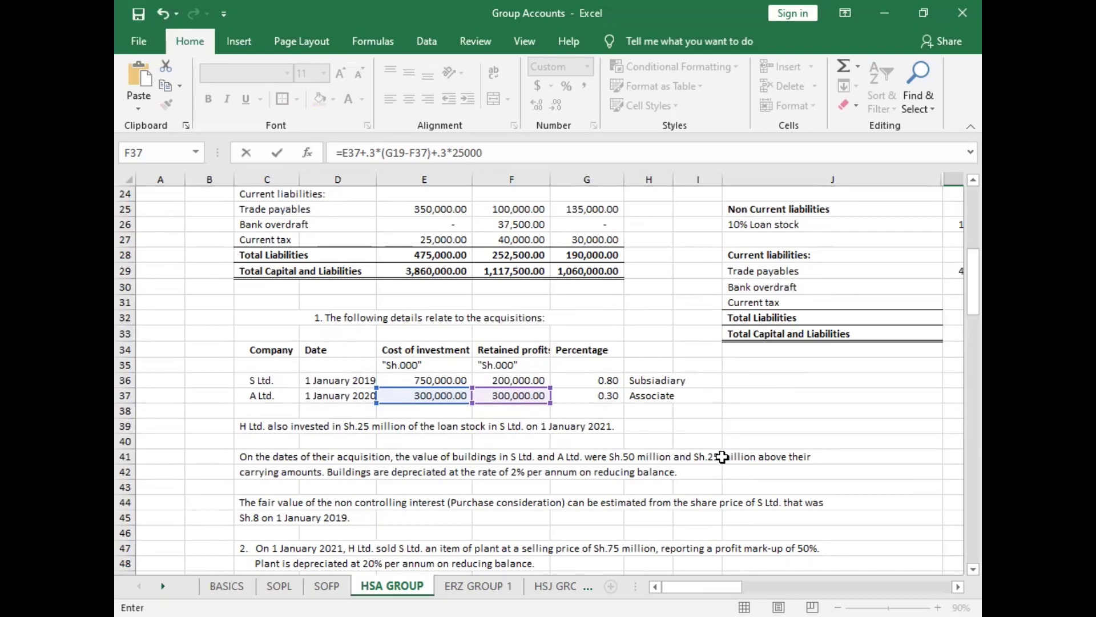
{"action": "key", "text": "Escape"}
{"action": "key", "text": "ctrl+z"}
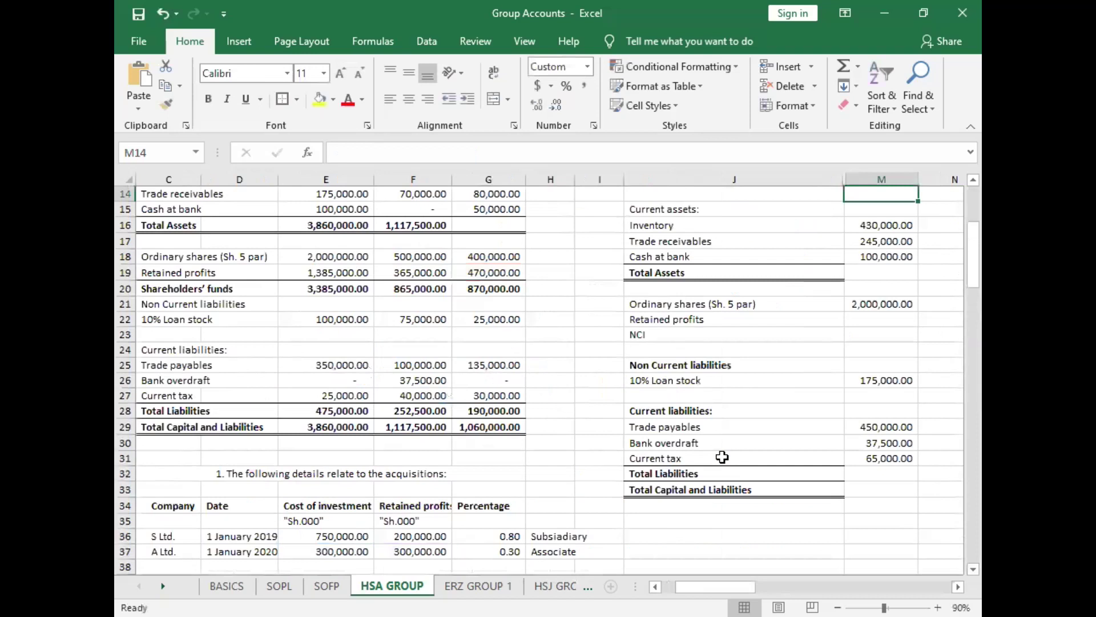
Step: Extend the Investments formula in M11 to =E10+F10-E36-E37-25000, deducting both investment costs and the loan stock held in S Ltd
{"action": "scroll", "coordinate": [827, 403], "scroll_direction": "up", "scroll_amount": 2}
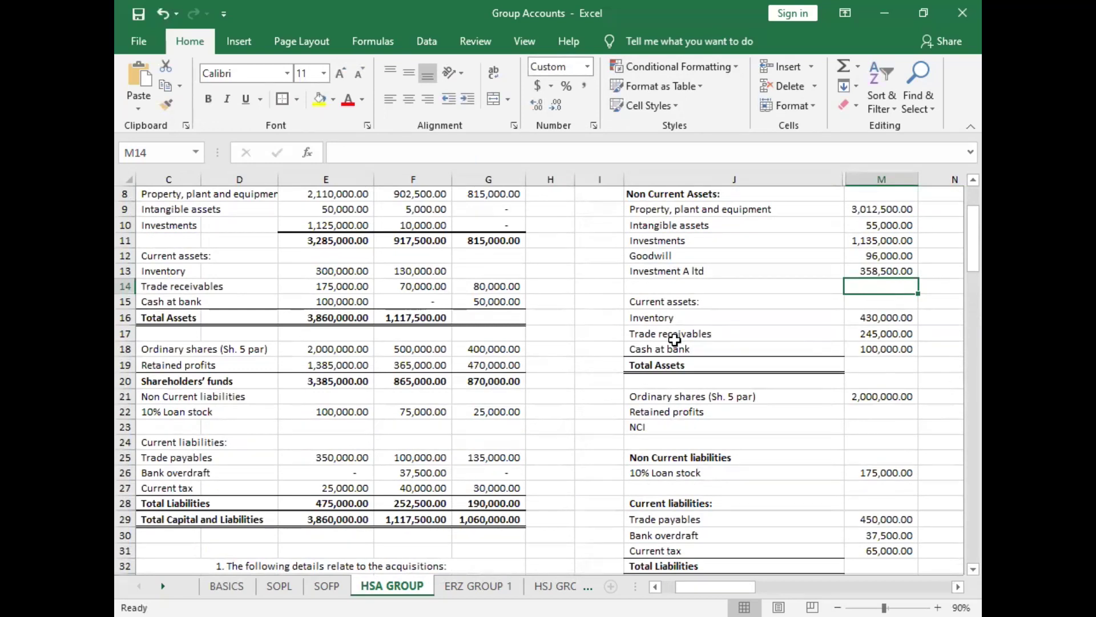
{"action": "left_click", "coordinate": [880, 241]}
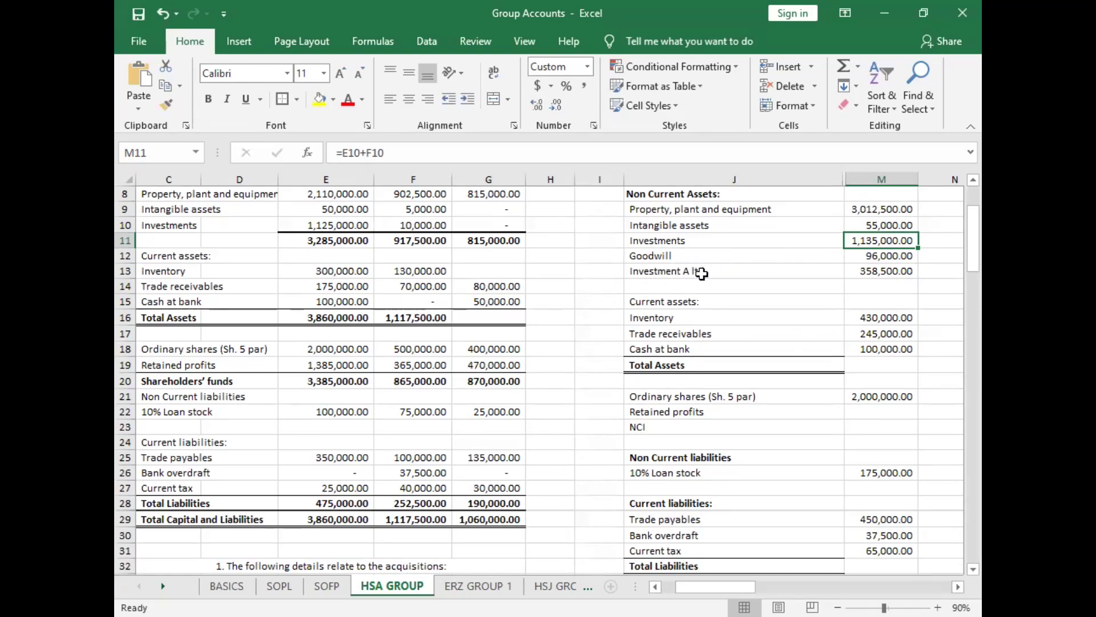
{"action": "left_click", "coordinate": [393, 153]}
{"action": "type", "text": "-"}
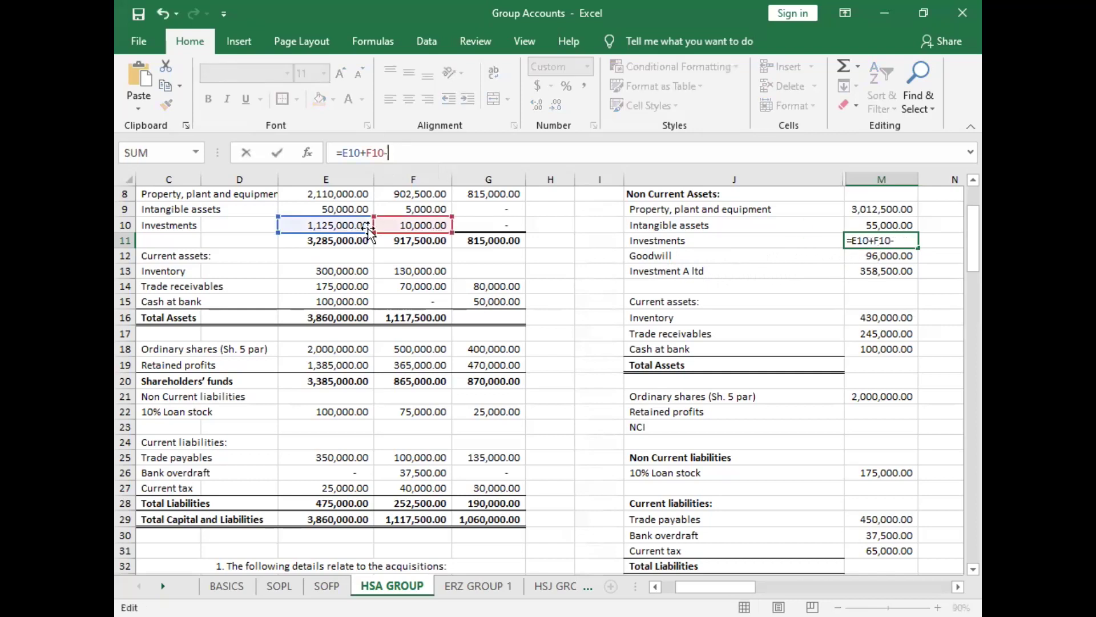
{"action": "scroll", "coordinate": [954, 565], "scroll_direction": "down", "scroll_amount": 5}
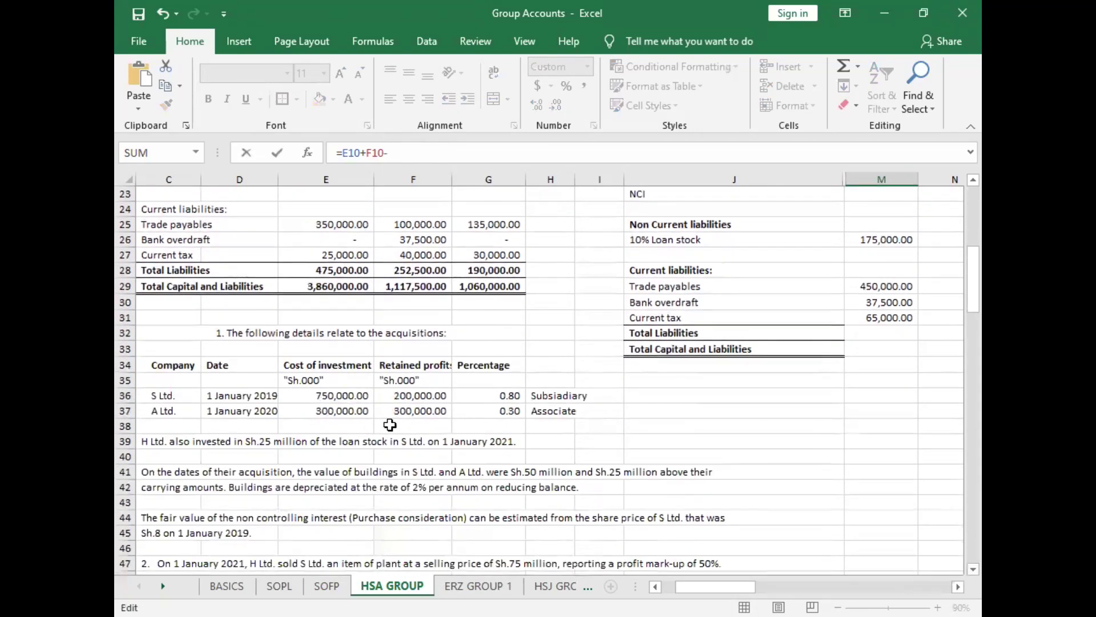
{"action": "left_click", "coordinate": [340, 397]}
{"action": "type", "text": "-"}
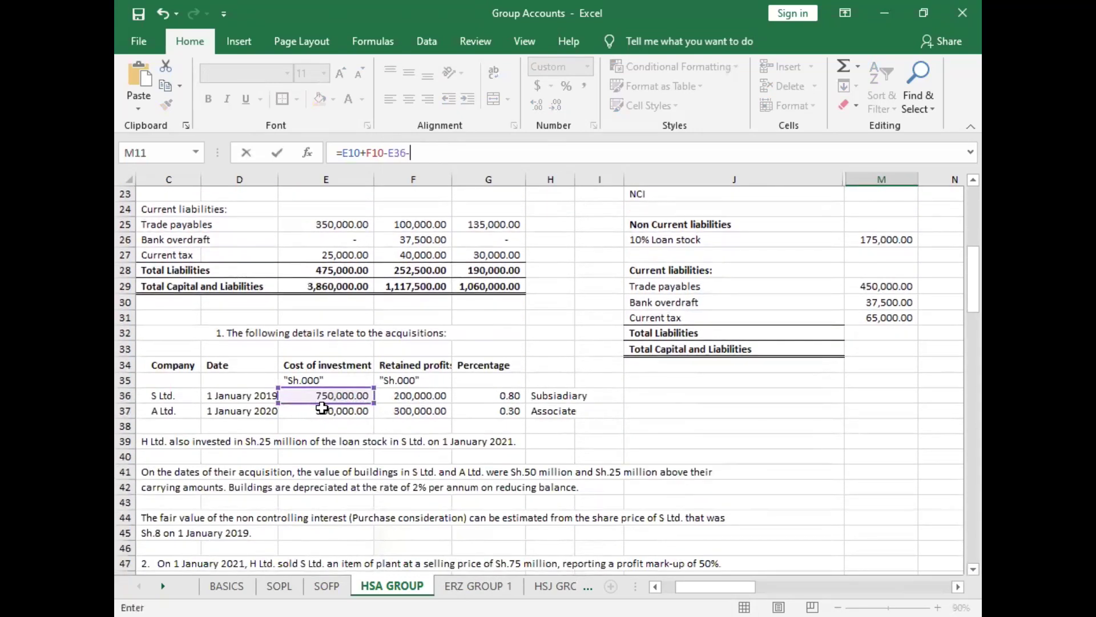
{"action": "left_click", "coordinate": [331, 413]}
{"action": "type", "text": "-2500"}
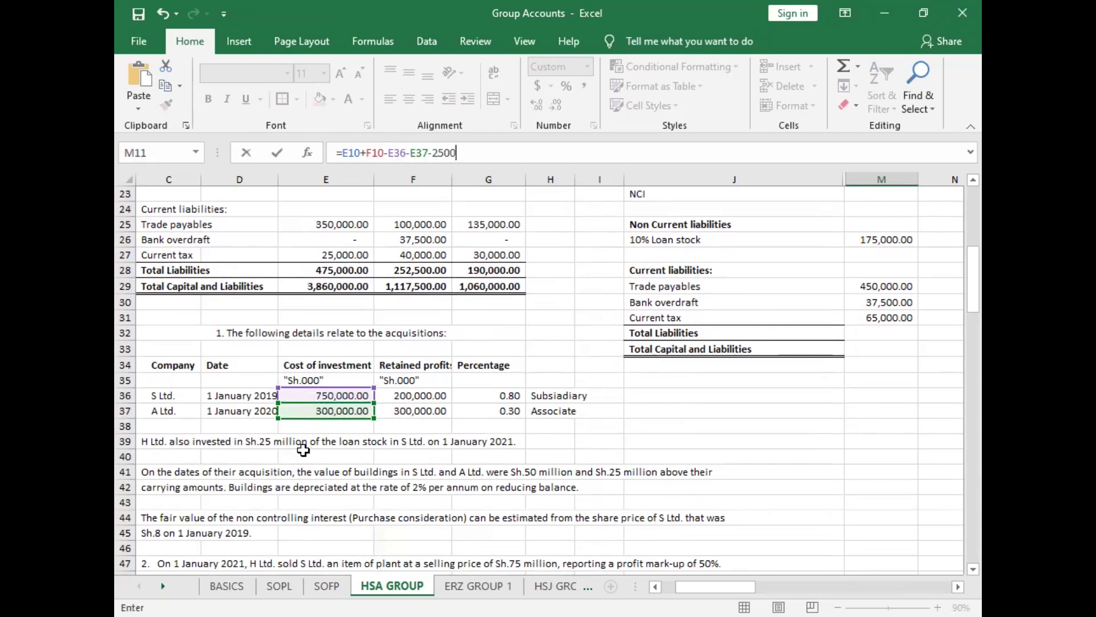
{"action": "key", "text": "Return"}
Step: Deduct the intra-group loan stock in M26 by extending the 10% Loan stock formula to =E22+F22-25000
{"action": "scroll", "coordinate": [303, 454], "scroll_direction": "up", "scroll_amount": 7}
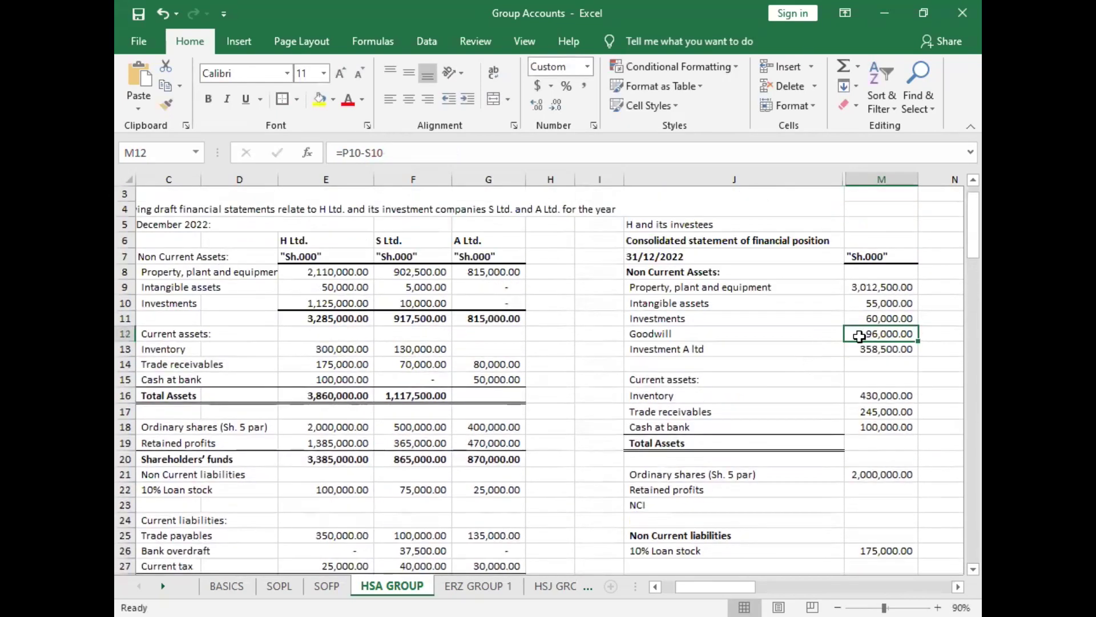
{"action": "scroll", "coordinate": [657, 384], "scroll_direction": "down", "scroll_amount": 3}
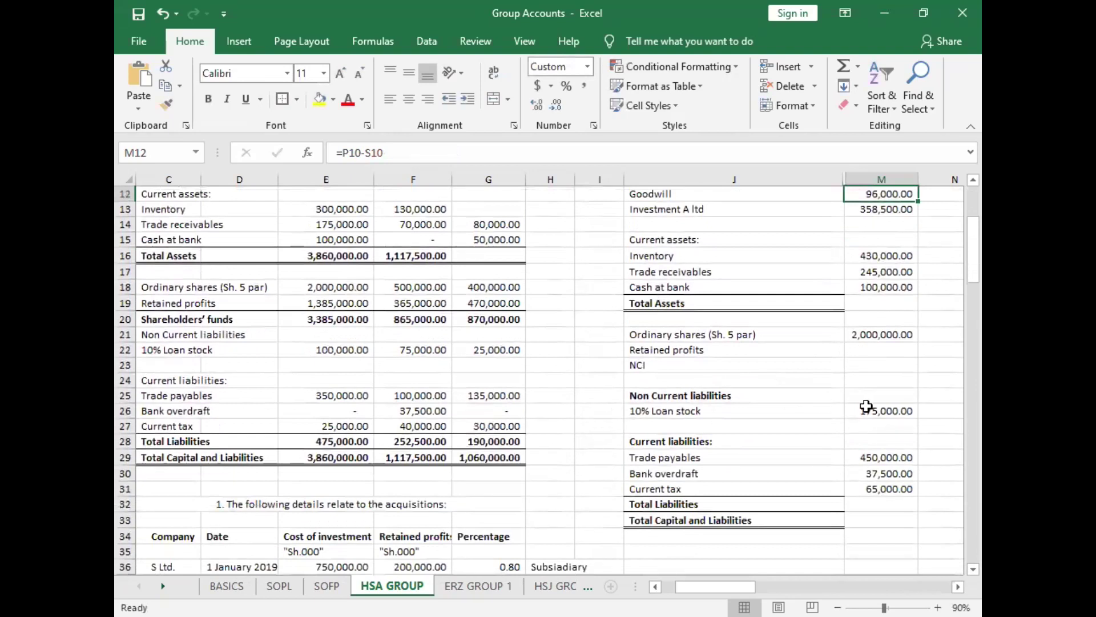
{"action": "left_click", "coordinate": [873, 410]}
{"action": "left_click", "coordinate": [407, 157]}
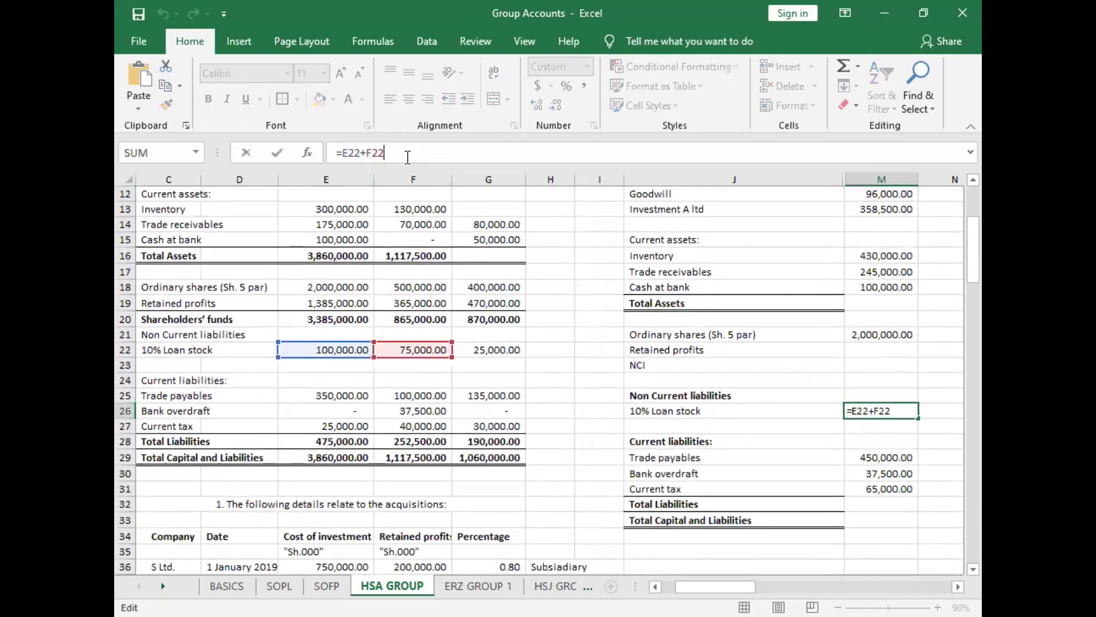
{"action": "type", "text": "-25000"}
{"action": "key", "text": "Return"}
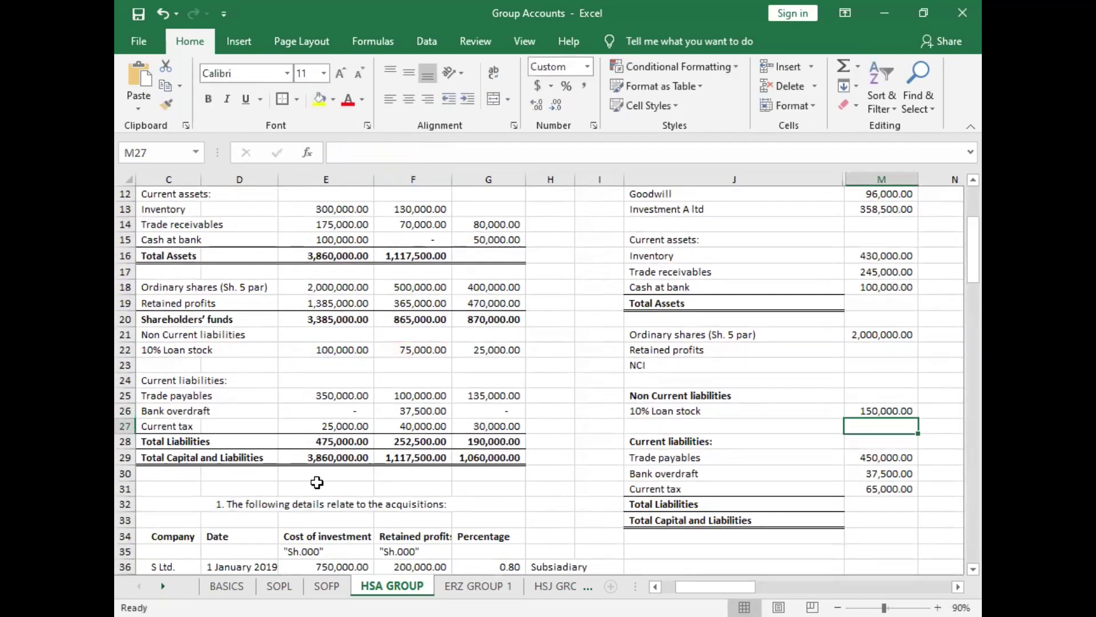
Step: Review the draft statements and the acquisition notes on the building values of S Ltd. and A Ltd
{"action": "scroll", "coordinate": [639, 422], "scroll_direction": "up", "scroll_amount": 3}
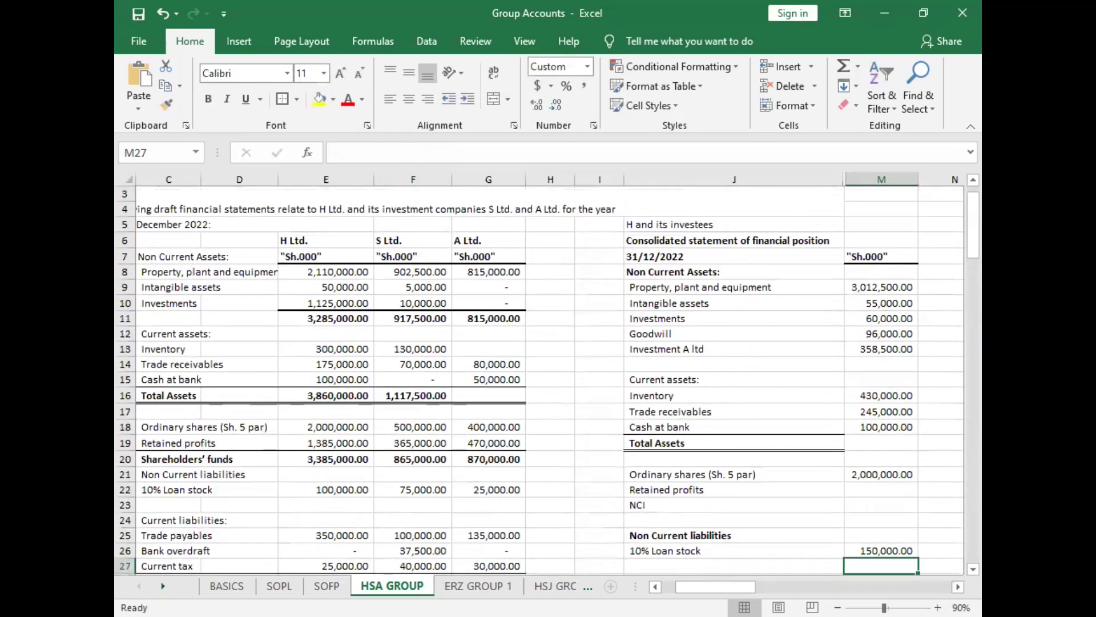
{"action": "scroll", "coordinate": [885, 558], "scroll_direction": "right", "scroll_amount": 3}
{"action": "scroll", "coordinate": [577, 302], "scroll_direction": "right", "scroll_amount": 1}
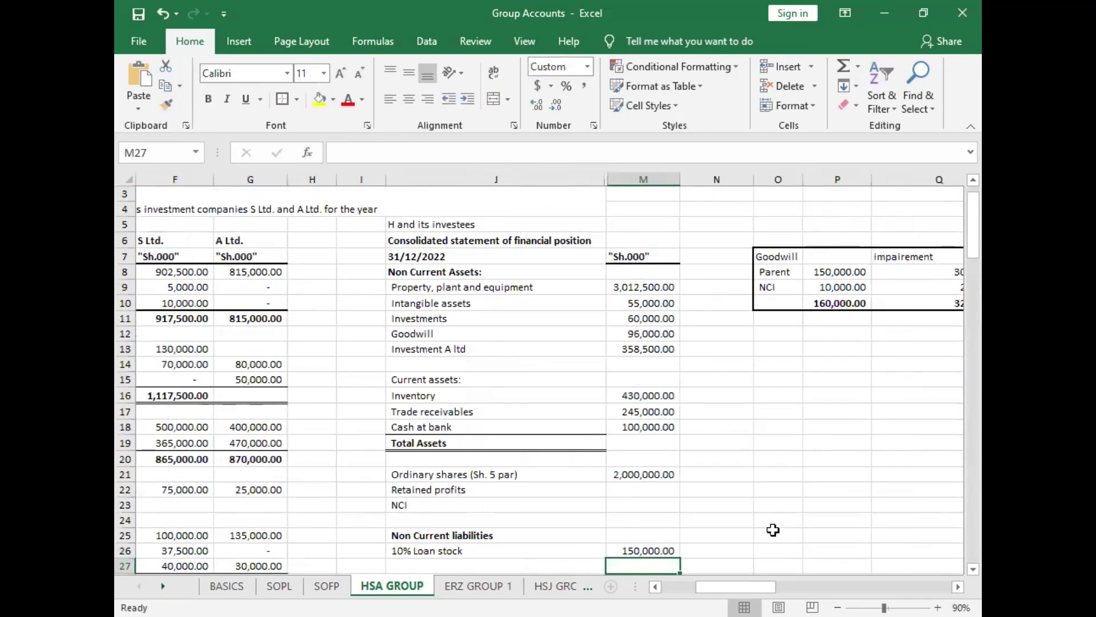
{"action": "scroll", "coordinate": [390, 437], "scroll_direction": "left", "scroll_amount": 5}
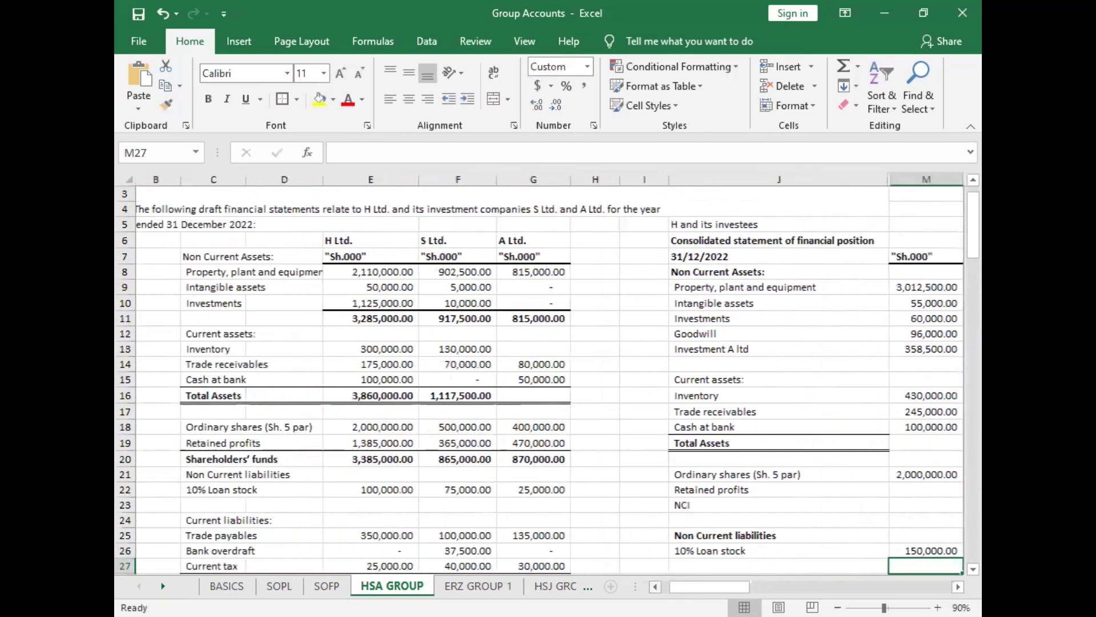
{"action": "scroll", "coordinate": [390, 437], "scroll_direction": "down", "scroll_amount": 1}
{"action": "scroll", "coordinate": [390, 437], "scroll_direction": "down", "scroll_amount": 2}
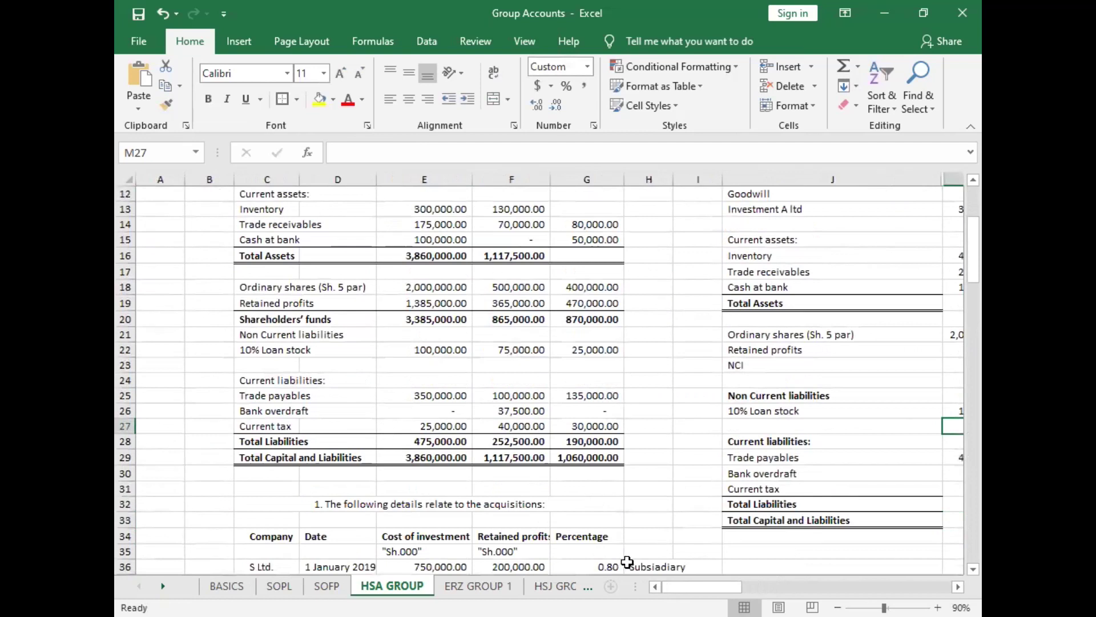
{"action": "scroll", "coordinate": [571, 543], "scroll_direction": "down", "scroll_amount": 3}
{"action": "scroll", "coordinate": [513, 520], "scroll_direction": "down", "scroll_amount": 2}
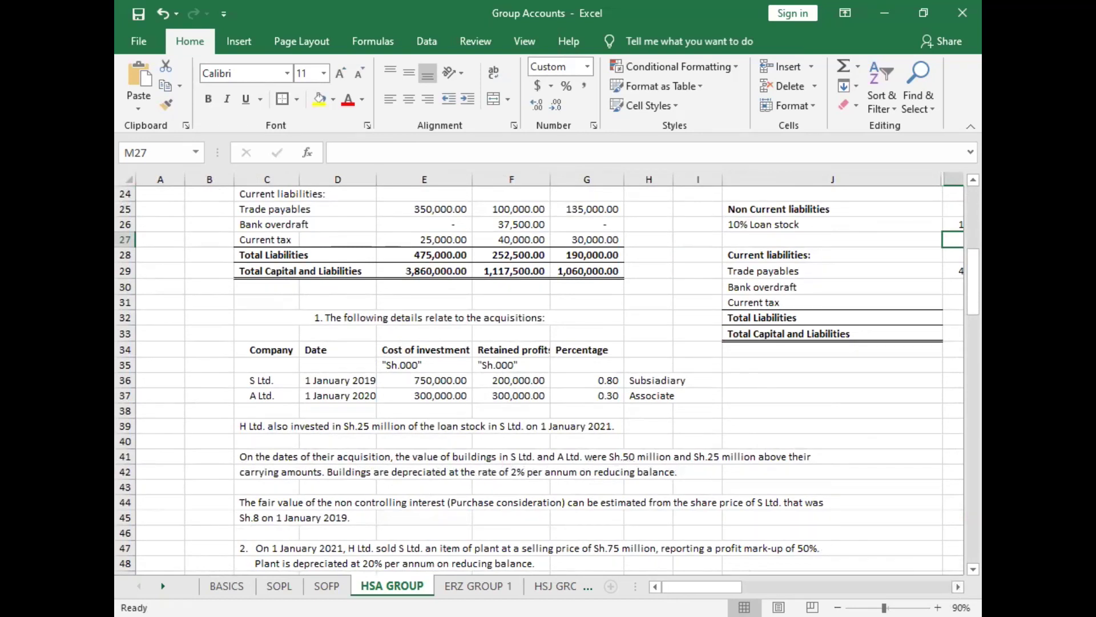
Step: Add the label Revaluation gain in O12 with 50000 in P12, and fit column O to the label's width
{"action": "left_click", "coordinate": [958, 587]}
{"action": "scroll", "coordinate": [748, 486], "scroll_direction": "up", "scroll_amount": 2}
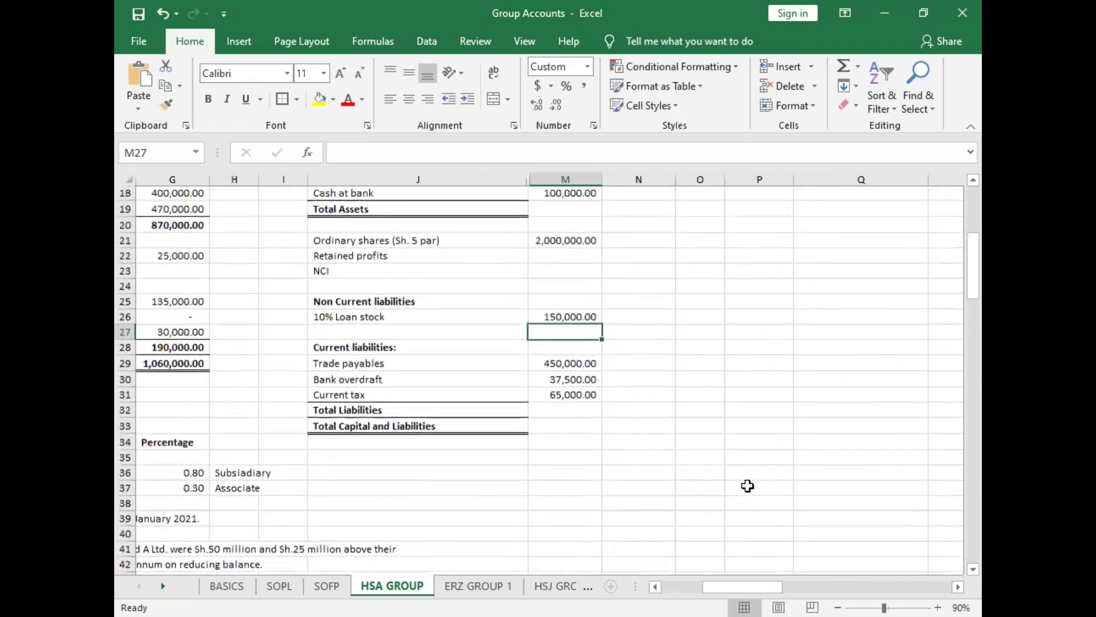
{"action": "scroll", "coordinate": [662, 385], "scroll_direction": "up", "scroll_amount": 6}
{"action": "left_click", "coordinate": [703, 369]}
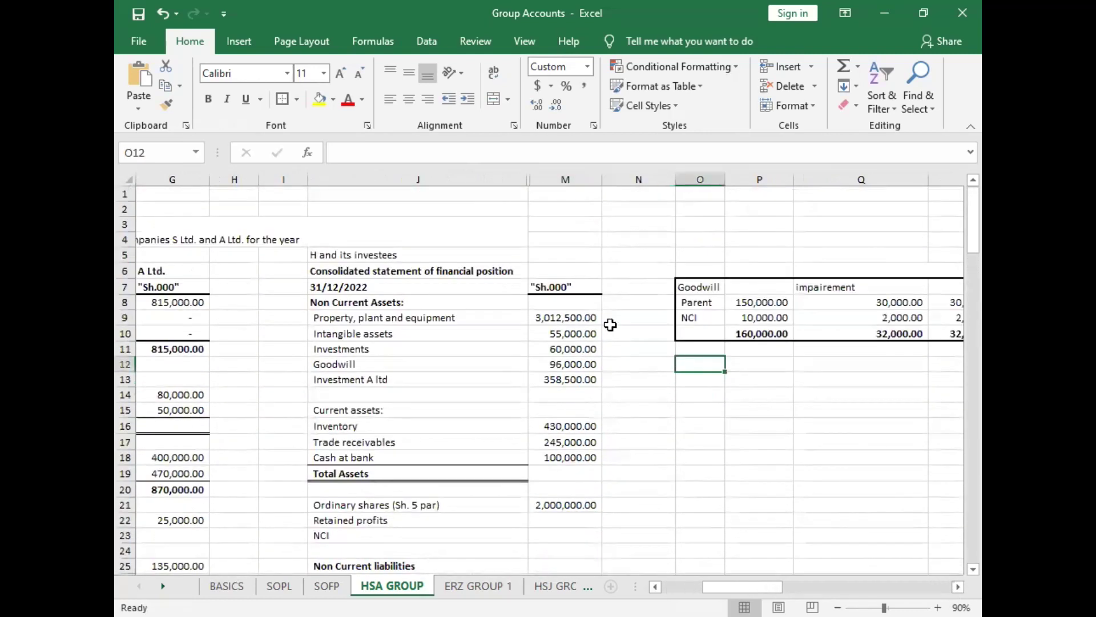
{"action": "type", "text": "Revaluation gain"}
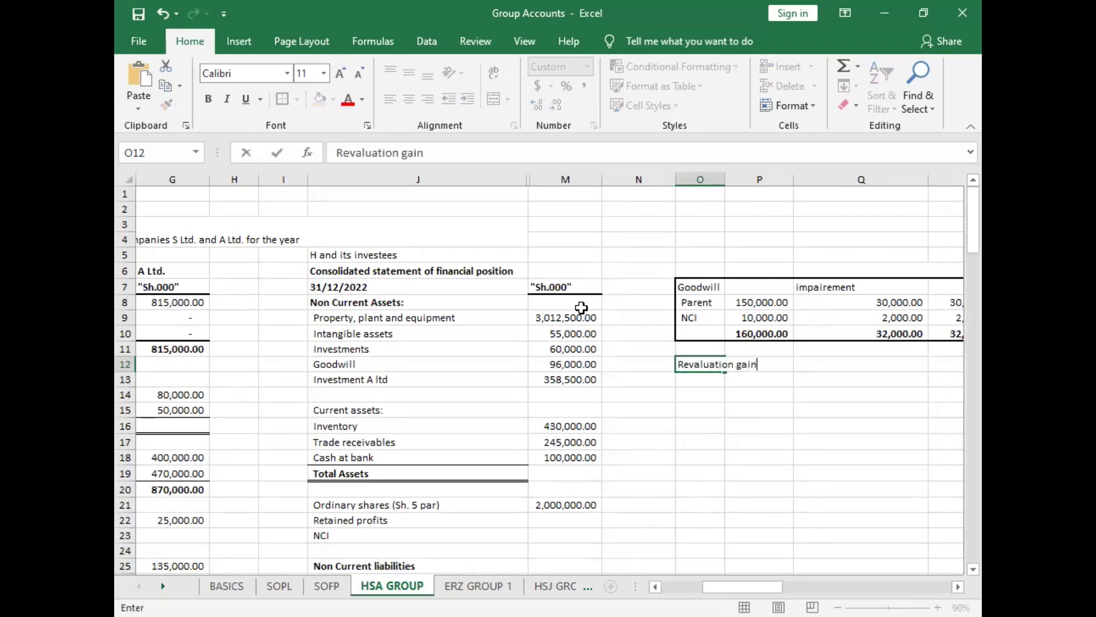
{"action": "left_click", "coordinate": [714, 411]}
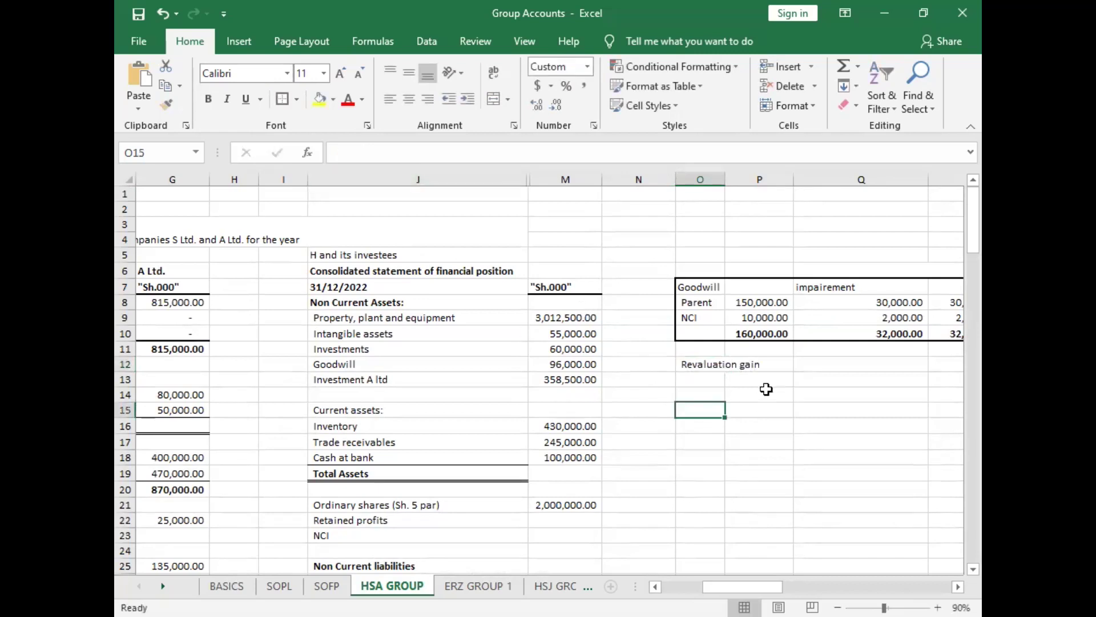
{"action": "left_click", "coordinate": [792, 363]}
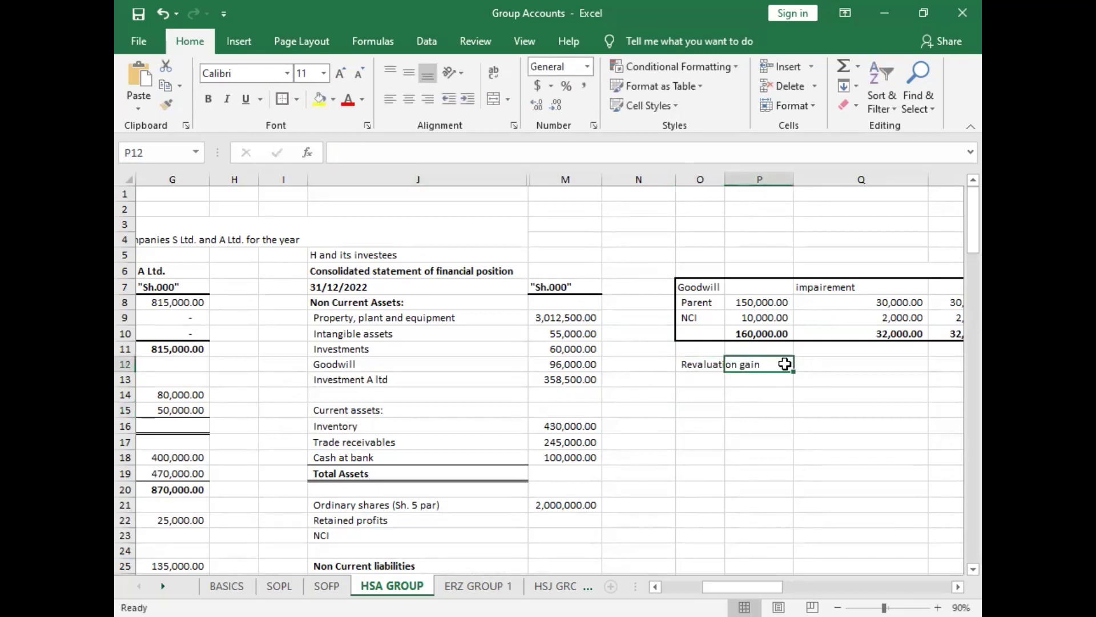
{"action": "type", "text": "50000"}
{"action": "key", "text": "Return"}
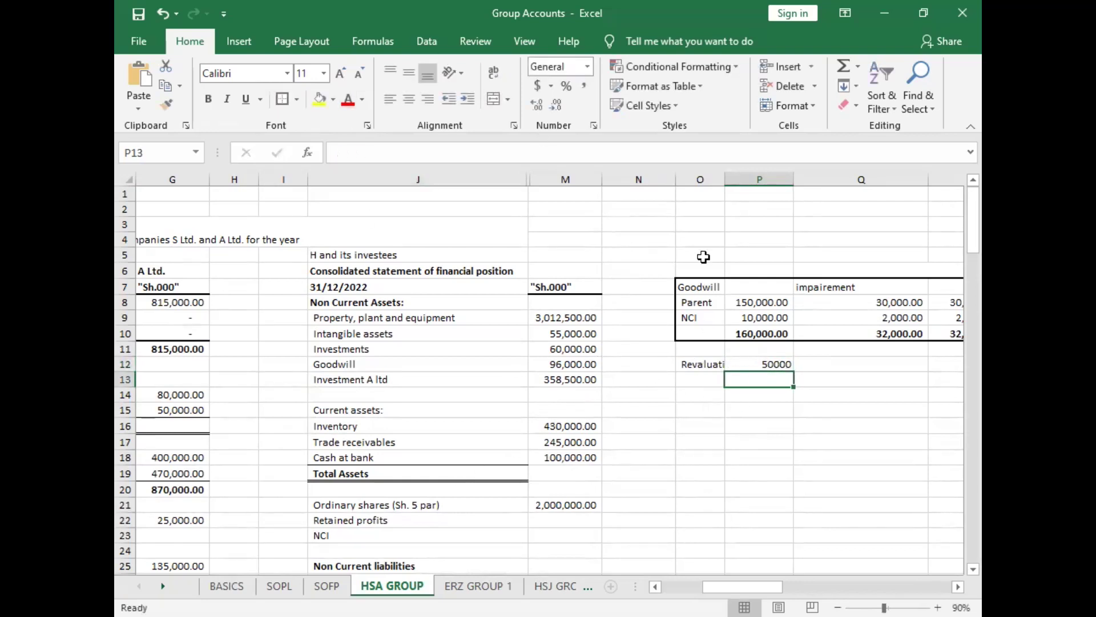
{"action": "double_click", "coordinate": [727, 183]}
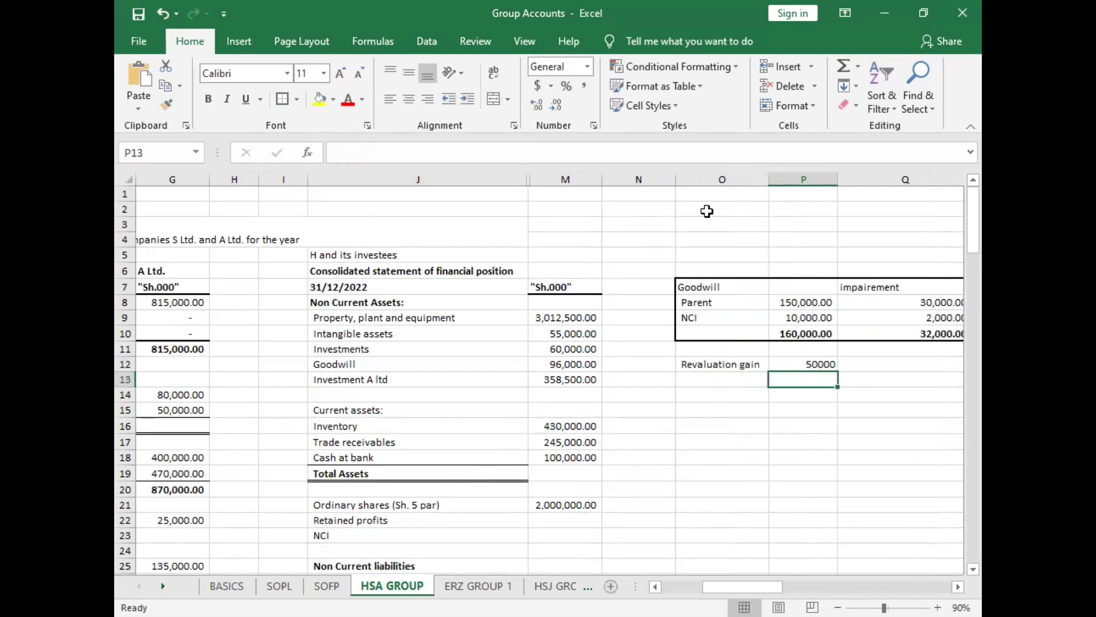
Step: Extend the Property, plant and equipment formula in M9 to =E8+F8+P12, adding the revaluation gain
{"action": "left_click", "coordinate": [553, 318]}
{"action": "left_click", "coordinate": [399, 153]}
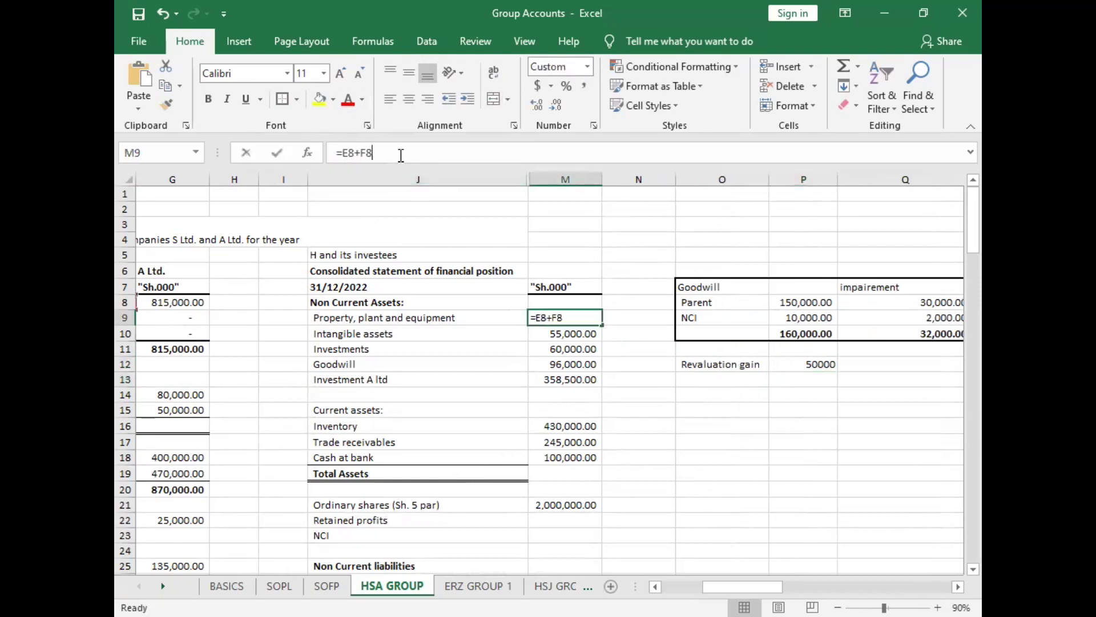
{"action": "type", "text": "+"}
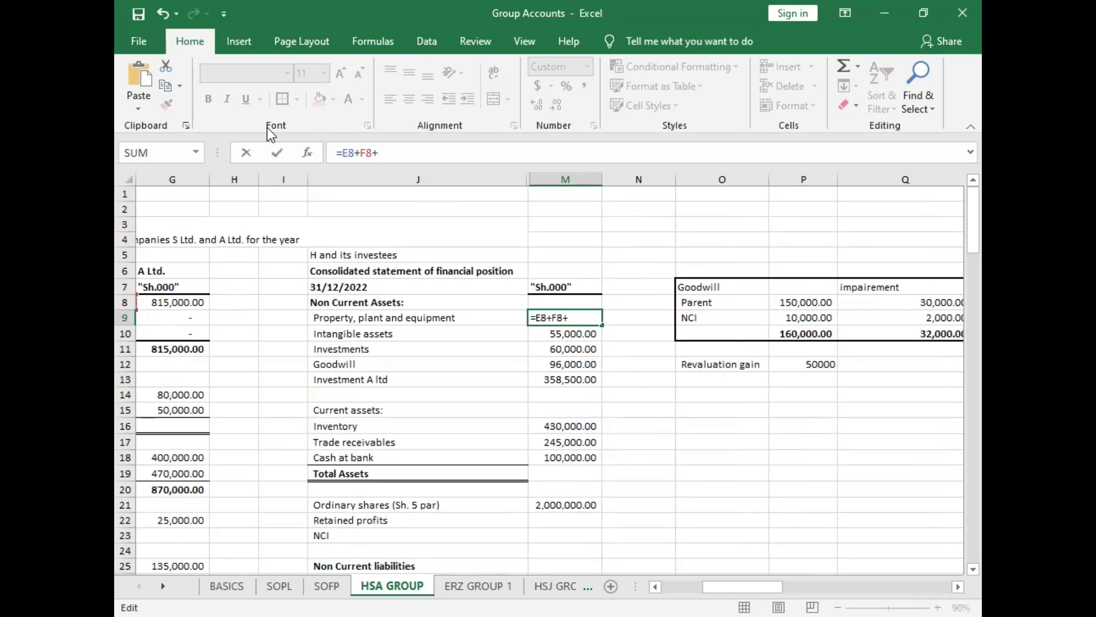
{"action": "left_click", "coordinate": [826, 365]}
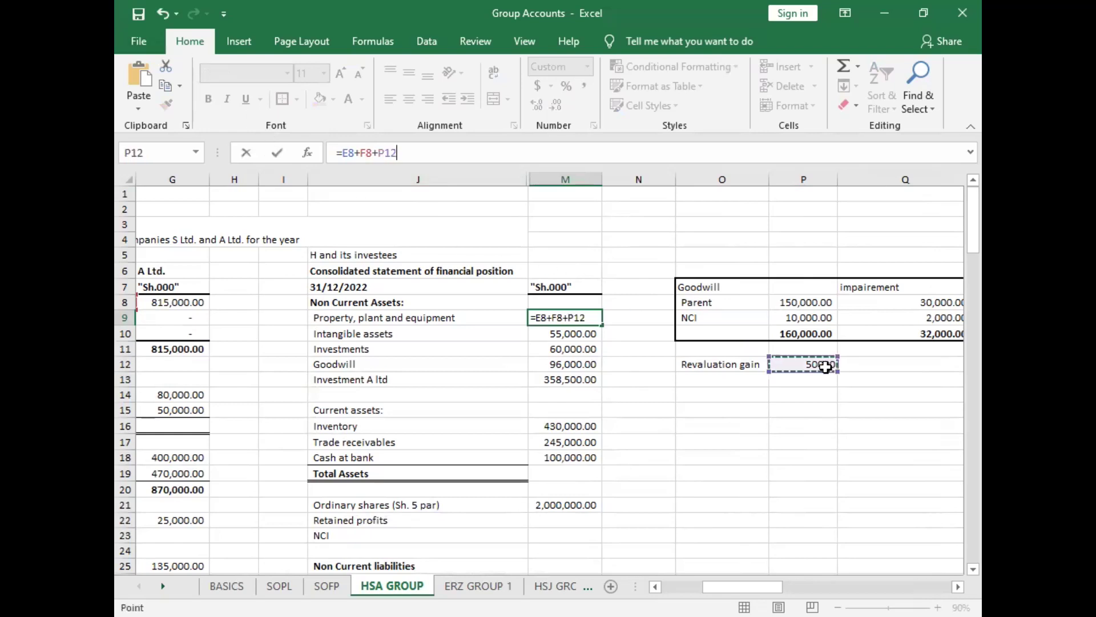
{"action": "key", "text": "Return"}
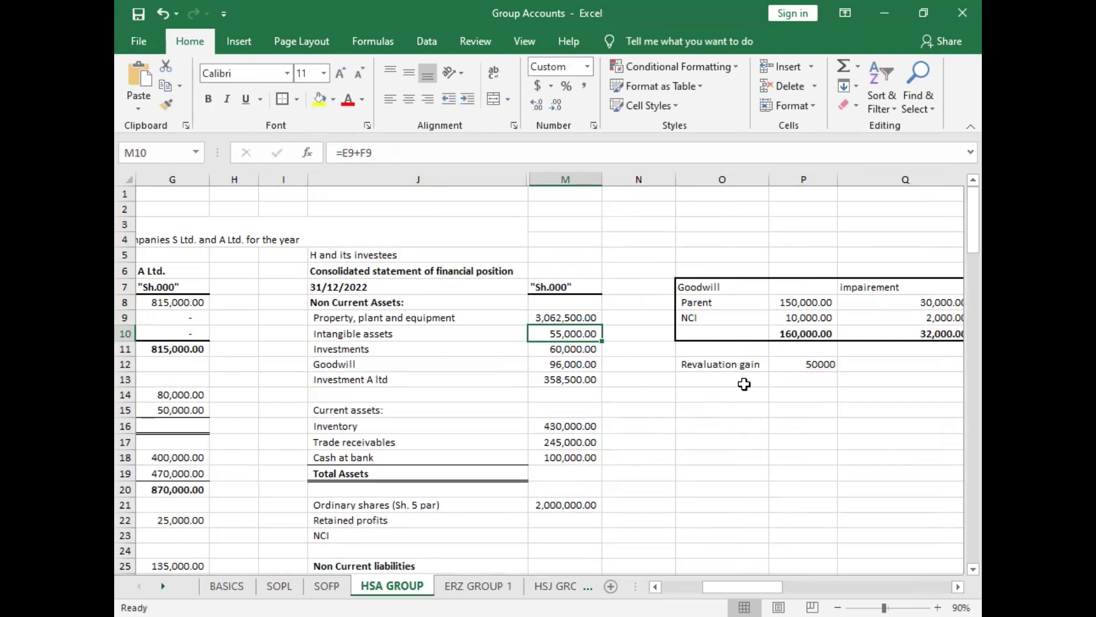
Step: Add the label Dep. undrcharge in O13, directly below the Revaluation gain label
{"action": "left_click", "coordinate": [724, 383]}
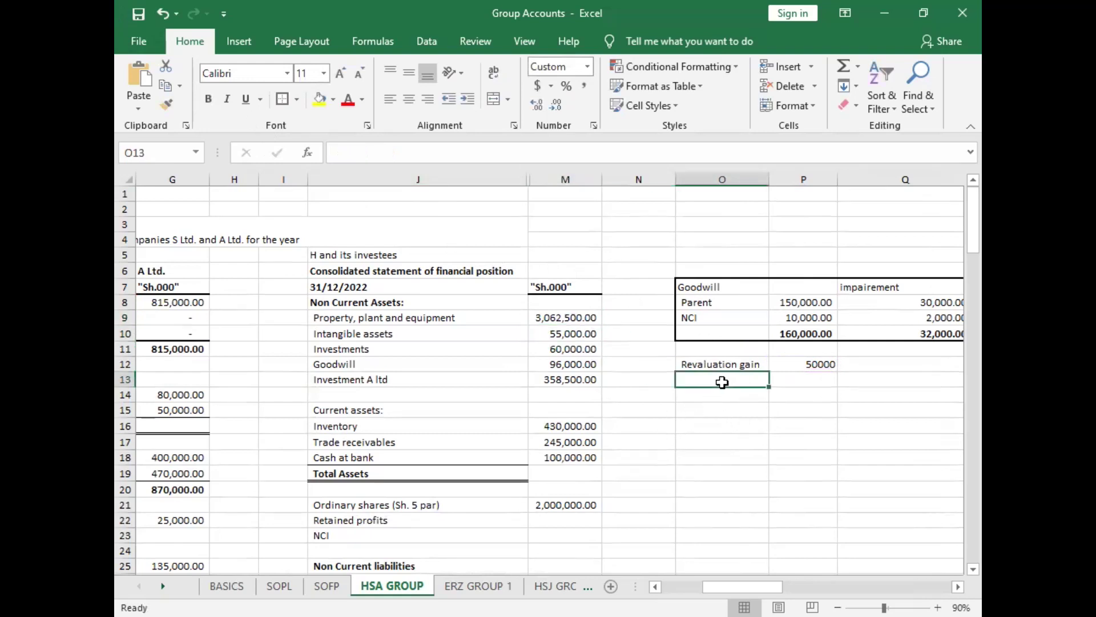
{"action": "type", "text": "Dep. undrcharge"}
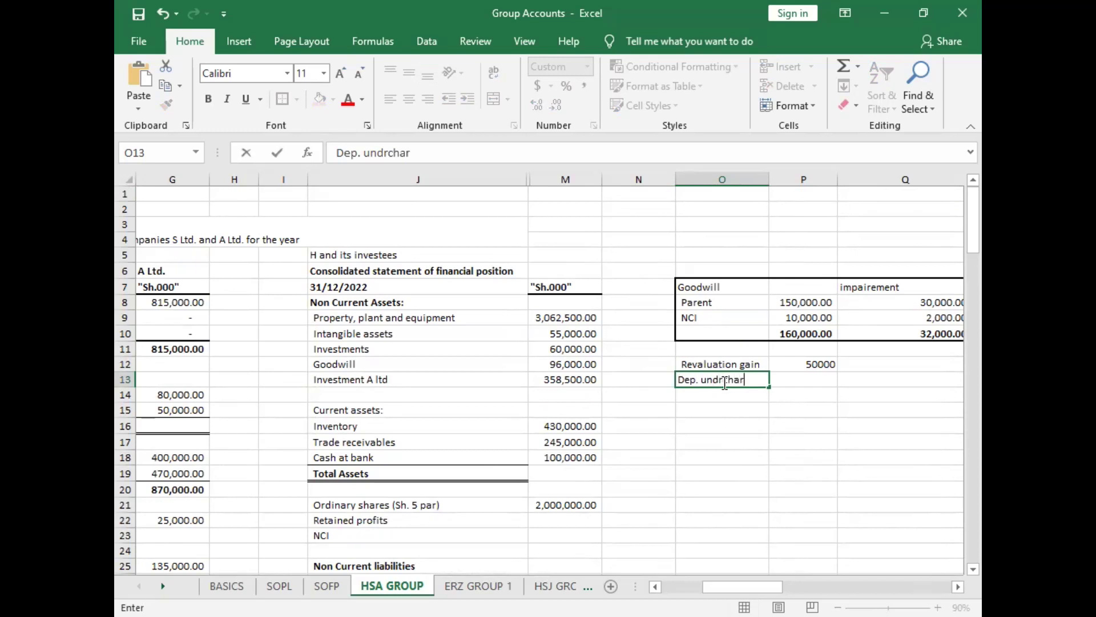
{"action": "left_click", "coordinate": [631, 465]}
Step: Check the building depreciation note and acquisition dates, and correct the label in O13 to Dep. Undercharge
{"action": "scroll", "coordinate": [600, 526], "scroll_direction": "left", "scroll_amount": 5}
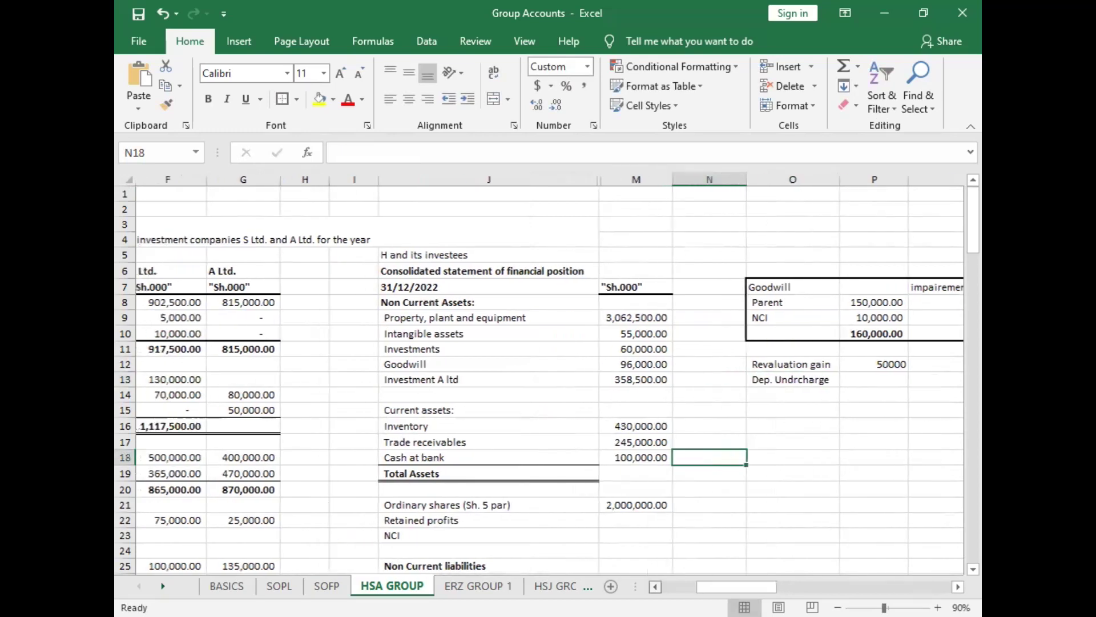
{"action": "scroll", "coordinate": [600, 525], "scroll_direction": "down", "scroll_amount": 1}
{"action": "scroll", "coordinate": [593, 522], "scroll_direction": "down", "scroll_amount": 6}
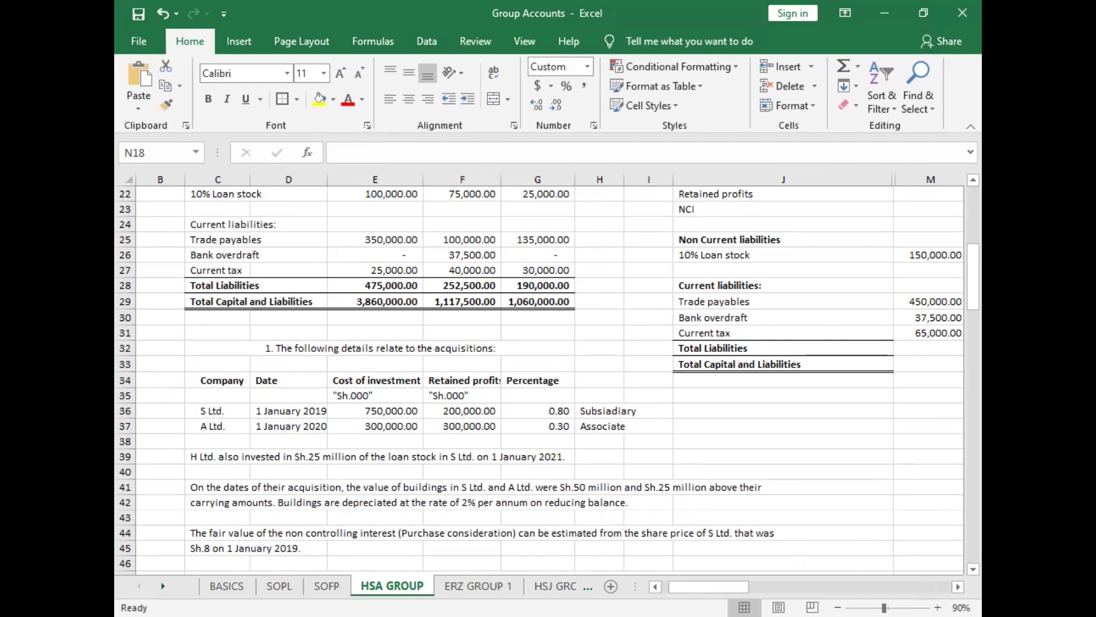
{"action": "scroll", "coordinate": [760, 522], "scroll_direction": "right", "scroll_amount": 4}
{"action": "scroll", "coordinate": [758, 521], "scroll_direction": "up", "scroll_amount": 3}
{"action": "scroll", "coordinate": [758, 521], "scroll_direction": "up", "scroll_amount": 3}
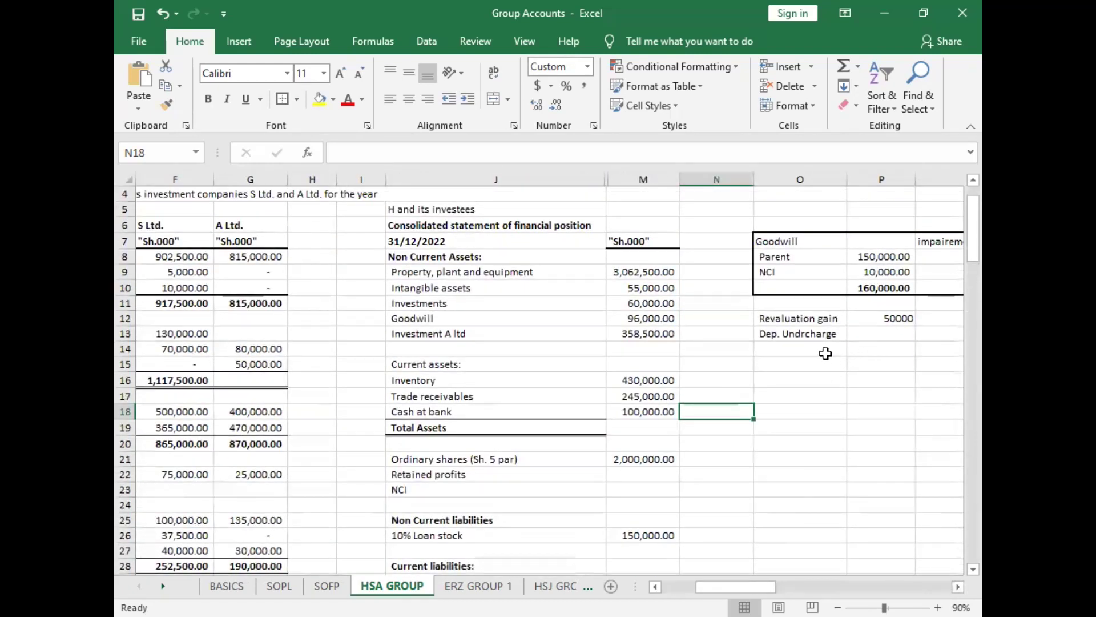
{"action": "left_click", "coordinate": [826, 354]}
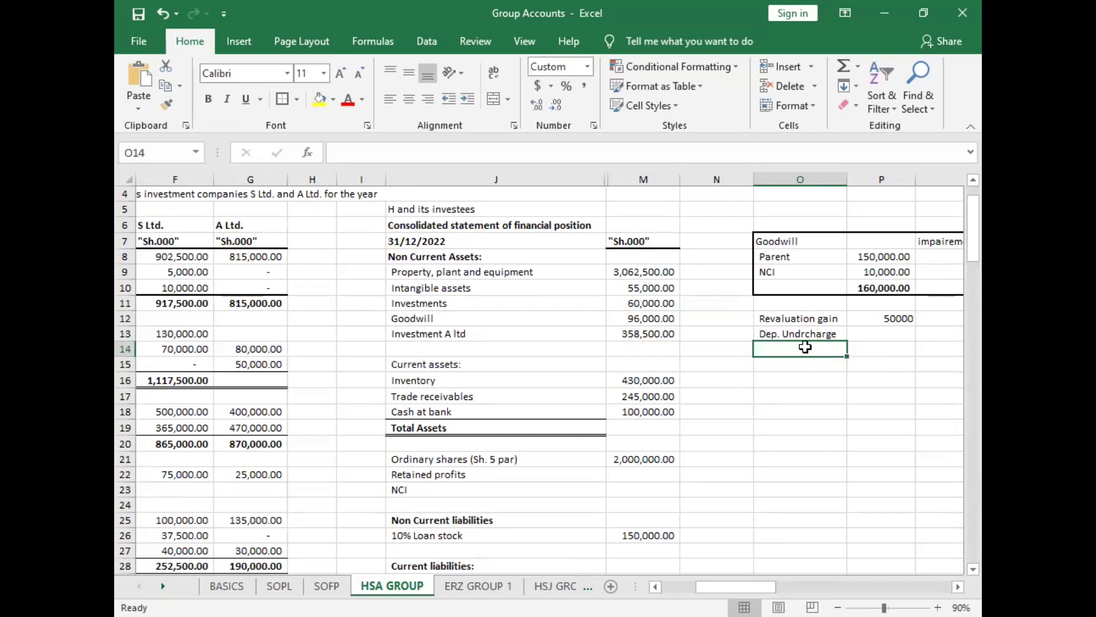
{"action": "left_click", "coordinate": [804, 334]}
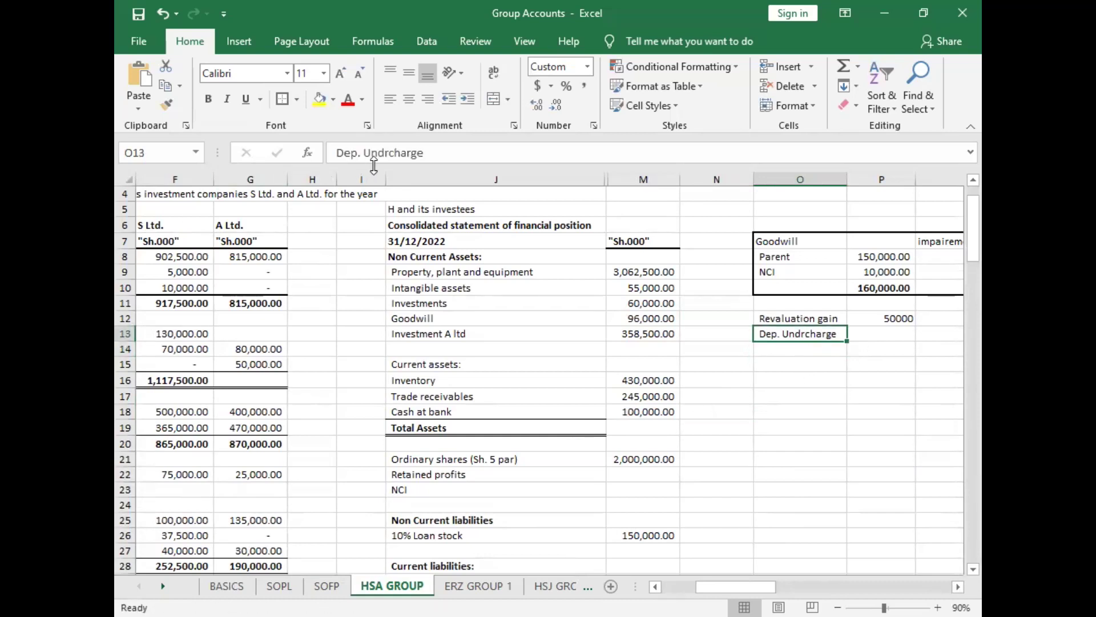
{"action": "left_click", "coordinate": [383, 152]}
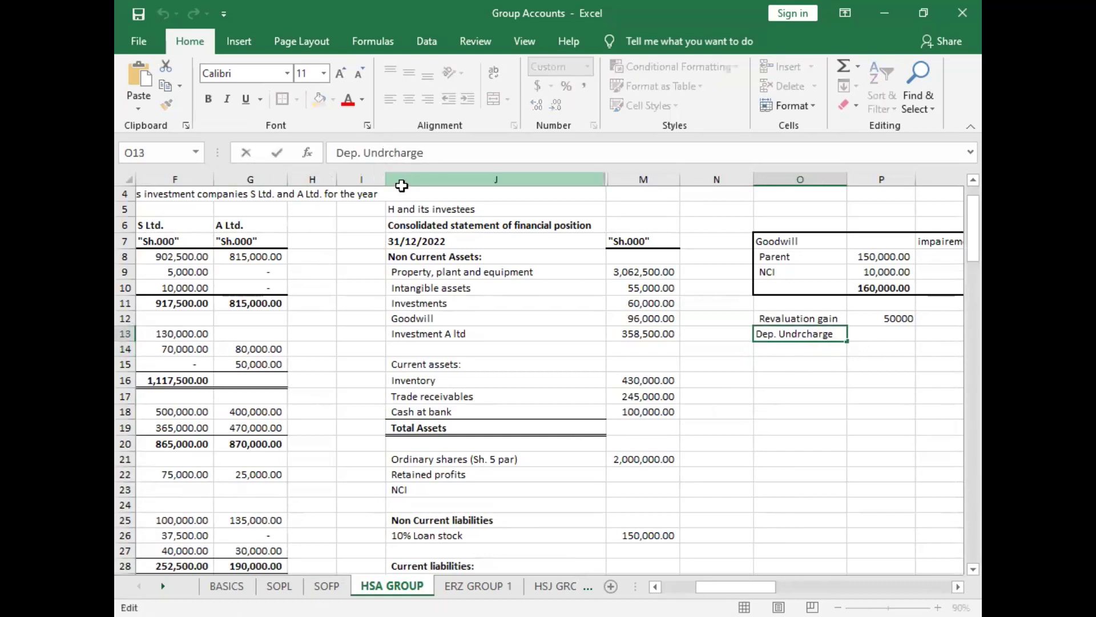
{"action": "type", "text": "e"}
{"action": "key", "text": "Return"}
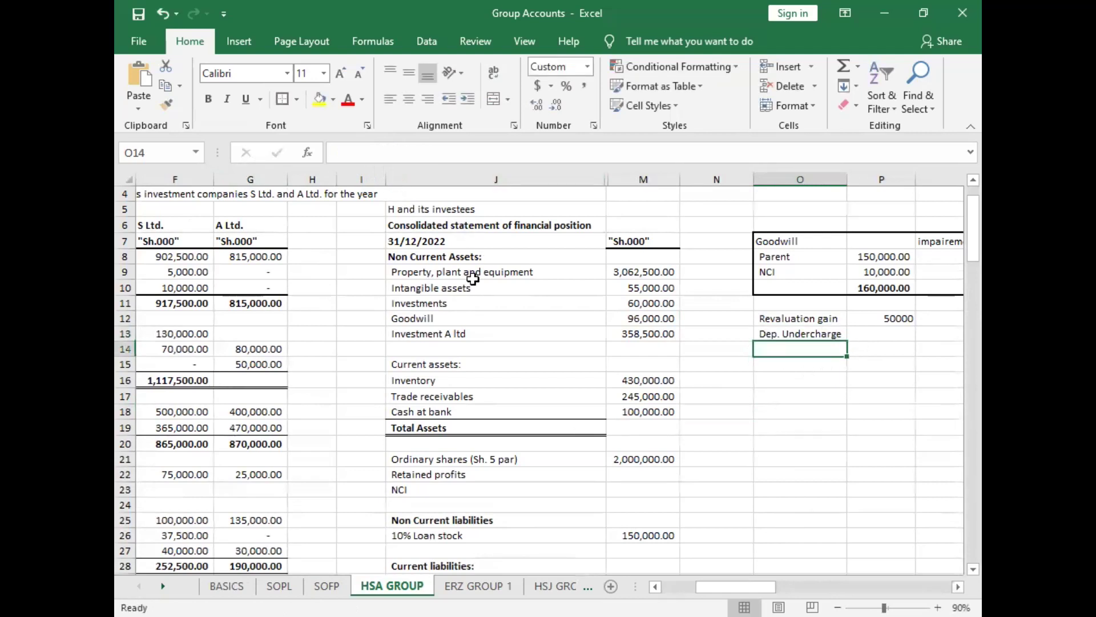
Step: Enter the year headings 2019 in O14 and 2020 in P14 below the depreciation undercharge label
{"action": "type", "text": "2019"}
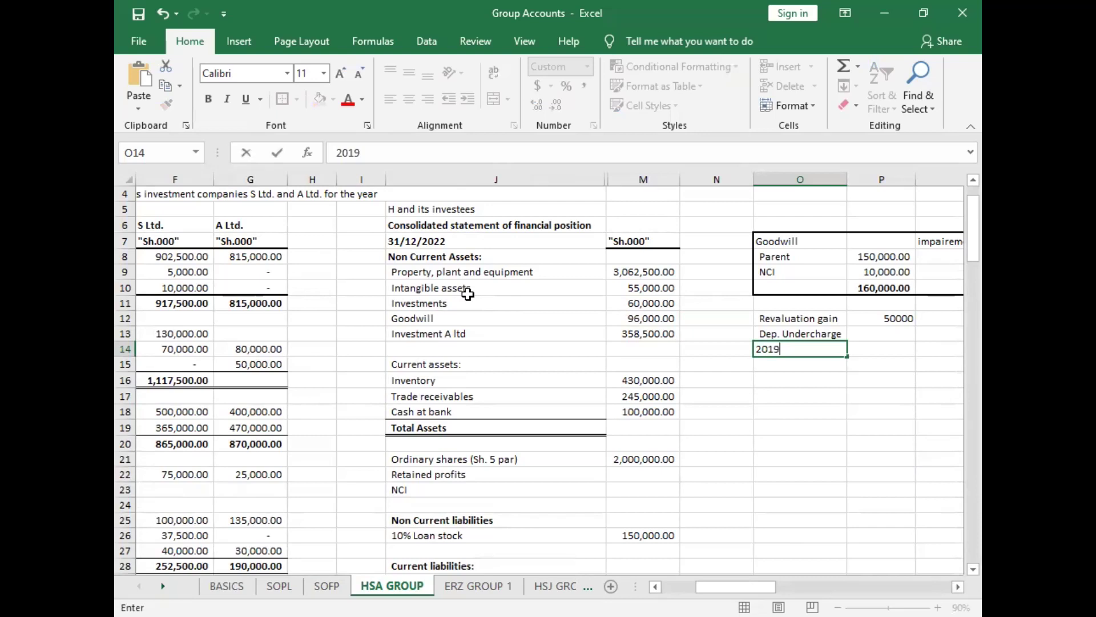
{"action": "key", "text": "Tab"}
{"action": "type", "text": "2020"}
{"action": "left_click", "coordinate": [730, 459]}
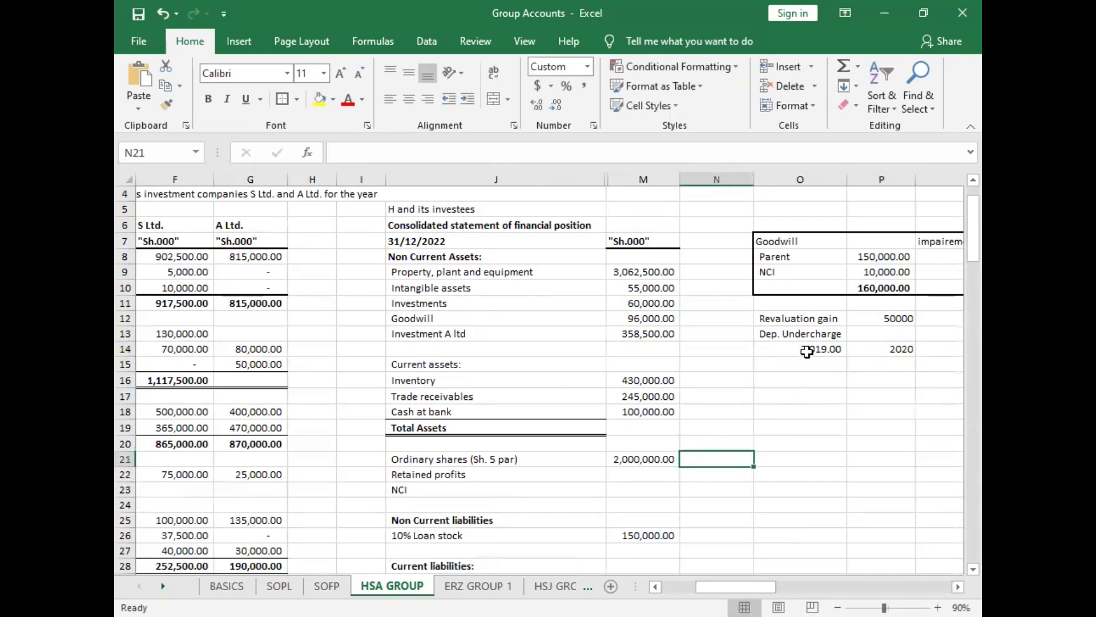
Step: Change the number format of the year 2019 in O14
{"action": "left_click", "coordinate": [807, 351]}
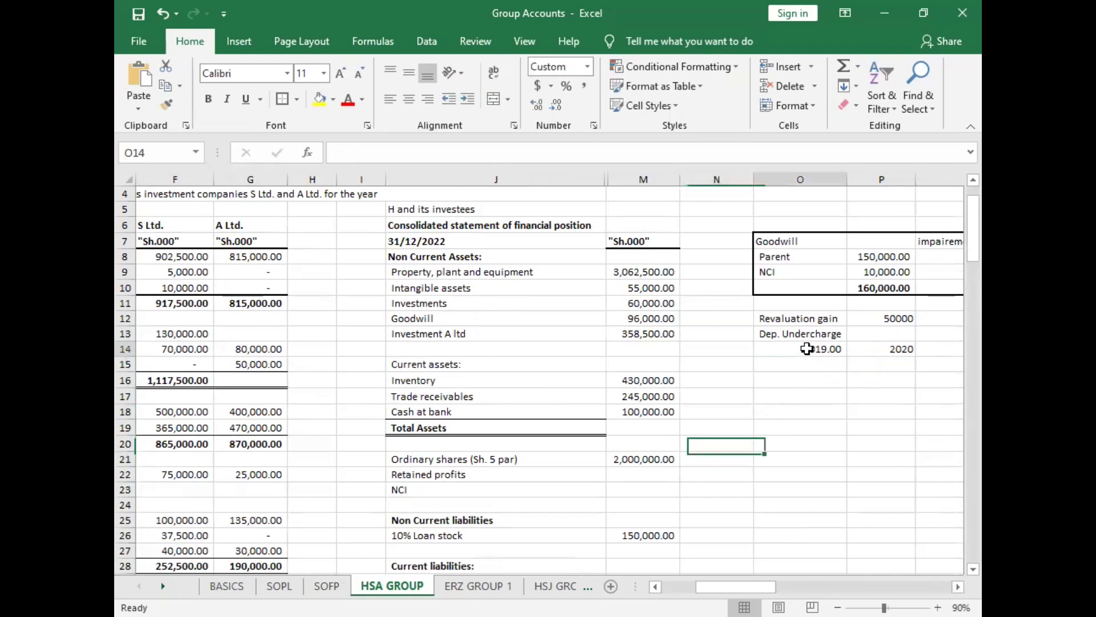
{"action": "left_click", "coordinate": [587, 67]}
{"action": "left_click", "coordinate": [585, 137]}
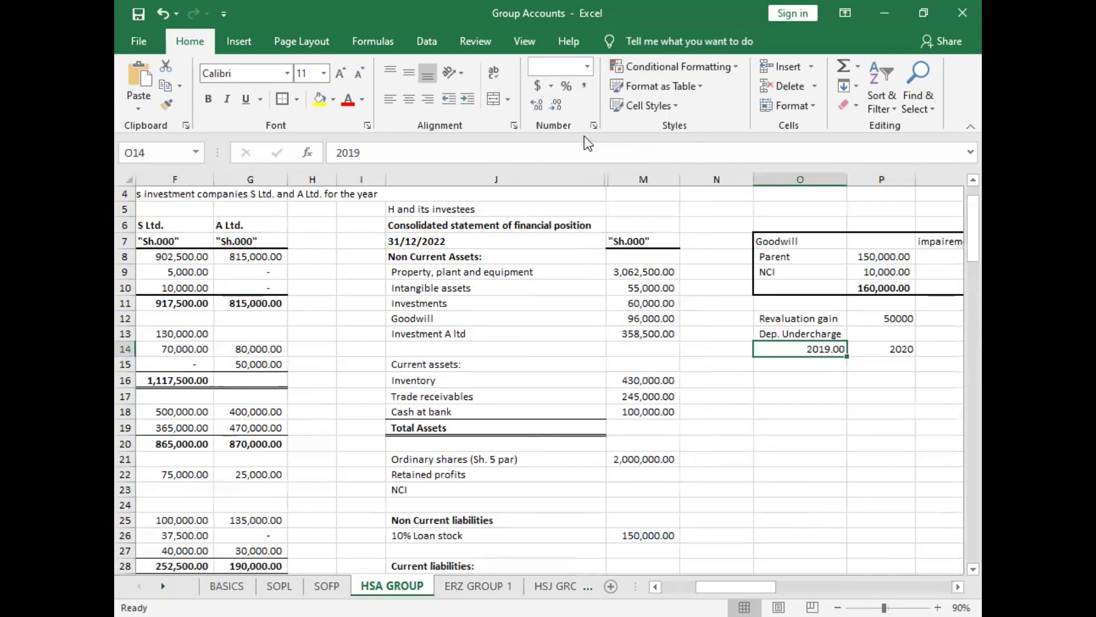
Step: Show the 2019 year in O14 without decimals and extend the year series from O14:P14 through 2022 in R14
{"action": "left_click", "coordinate": [556, 106]}
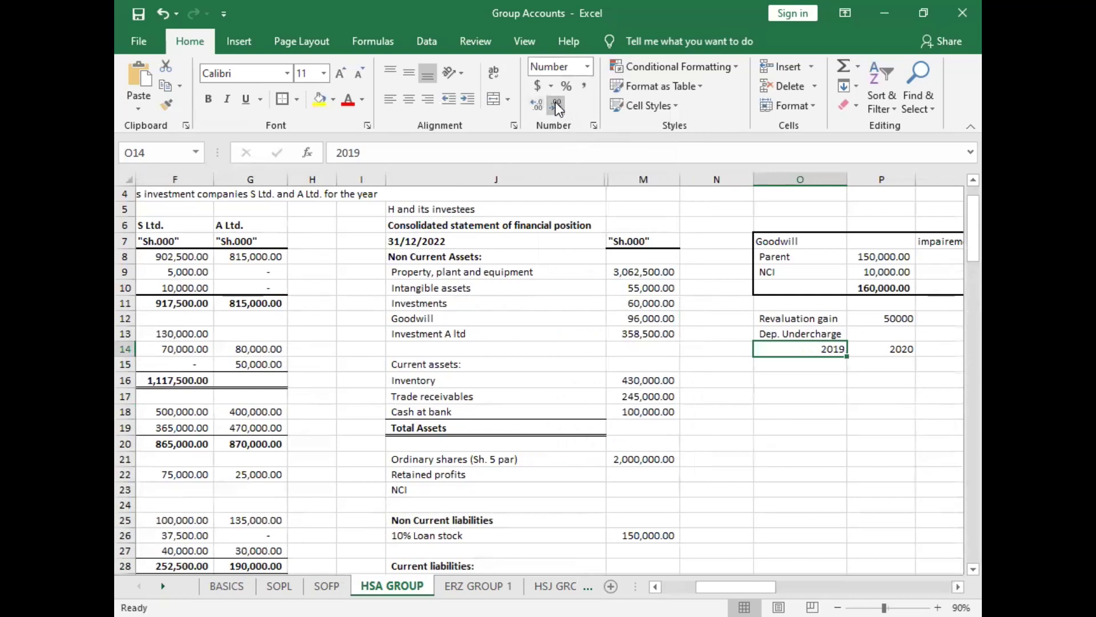
{"action": "left_click_drag", "start_coordinate": [834, 349], "coordinate": [963, 356]}
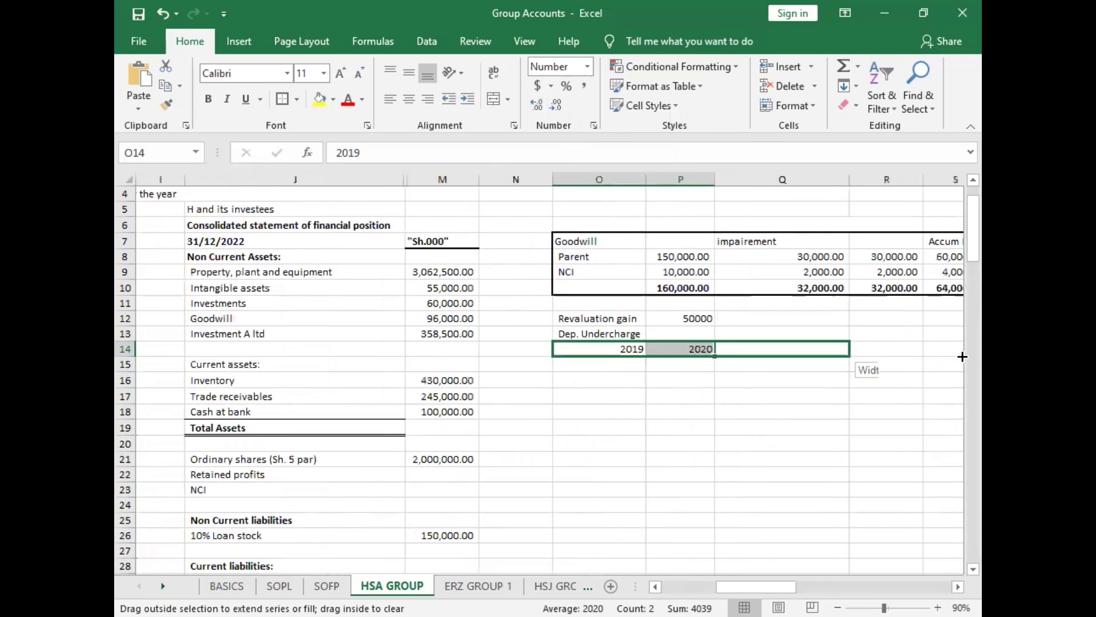
{"action": "left_click_drag", "start_coordinate": [782, 368], "coordinate": [854, 361]}
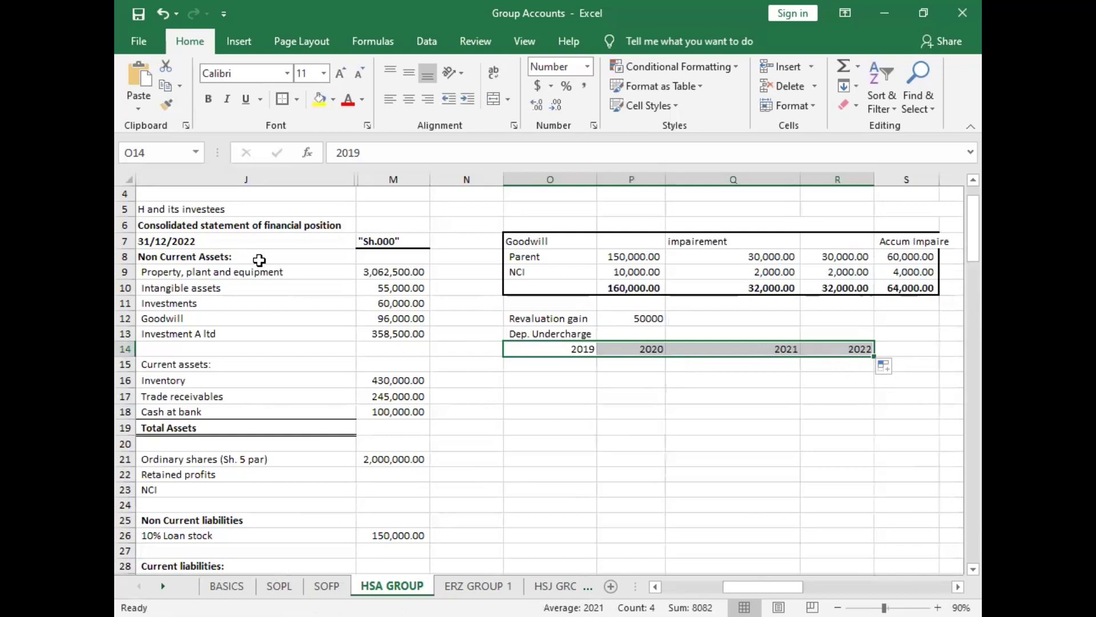
Step: Calculate the 2019 depreciation undercharge in O15 as 2% of the revaluation gain with =.02*P12
{"action": "left_click_drag", "start_coordinate": [554, 364], "coordinate": [628, 363]}
{"action": "left_click", "coordinate": [554, 364]}
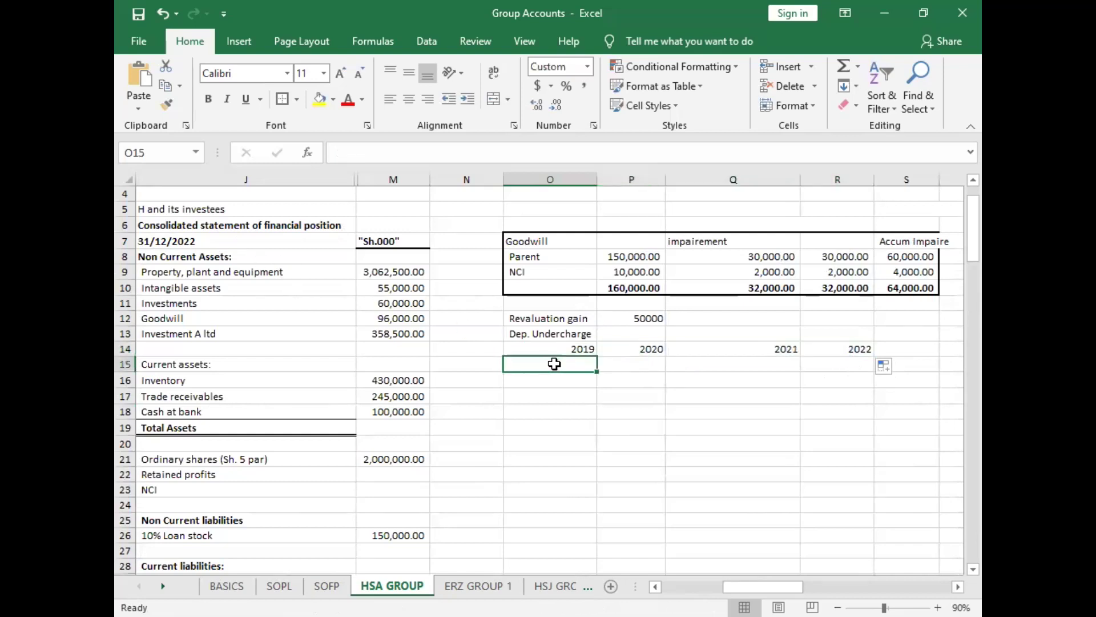
{"action": "type", "text": "=.02*"}
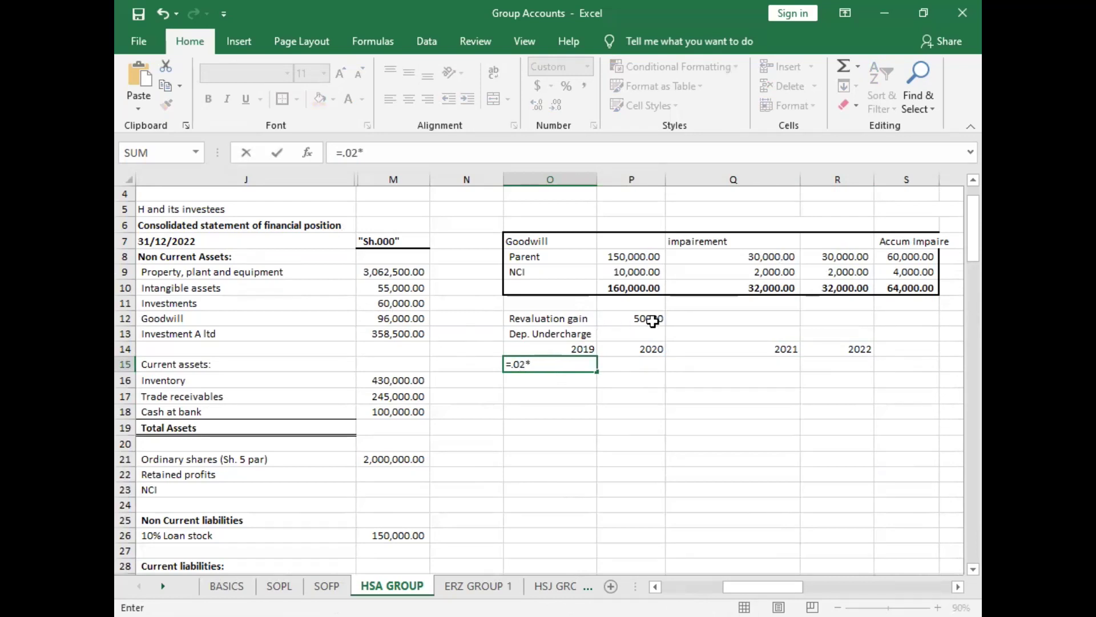
{"action": "left_click", "coordinate": [652, 321]}
{"action": "key", "text": "Return"}
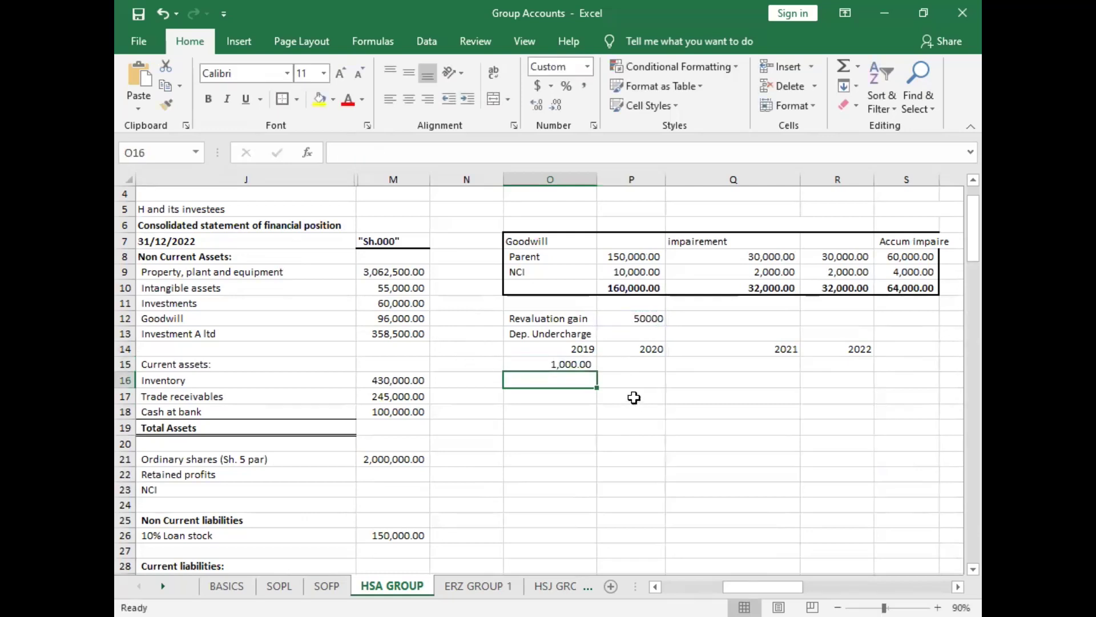
Step: Calculate the 2020 depreciation undercharge in P15 with =49000*.02
{"action": "left_click", "coordinate": [645, 364]}
{"action": "type", "text": "="}
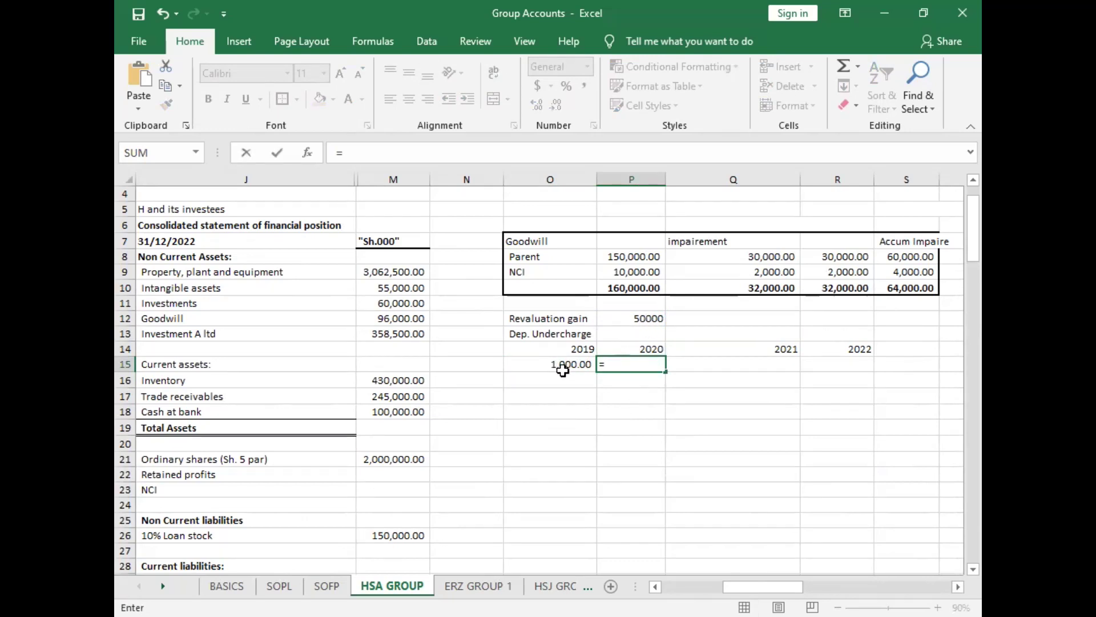
{"action": "type", "text": "49000*.02"}
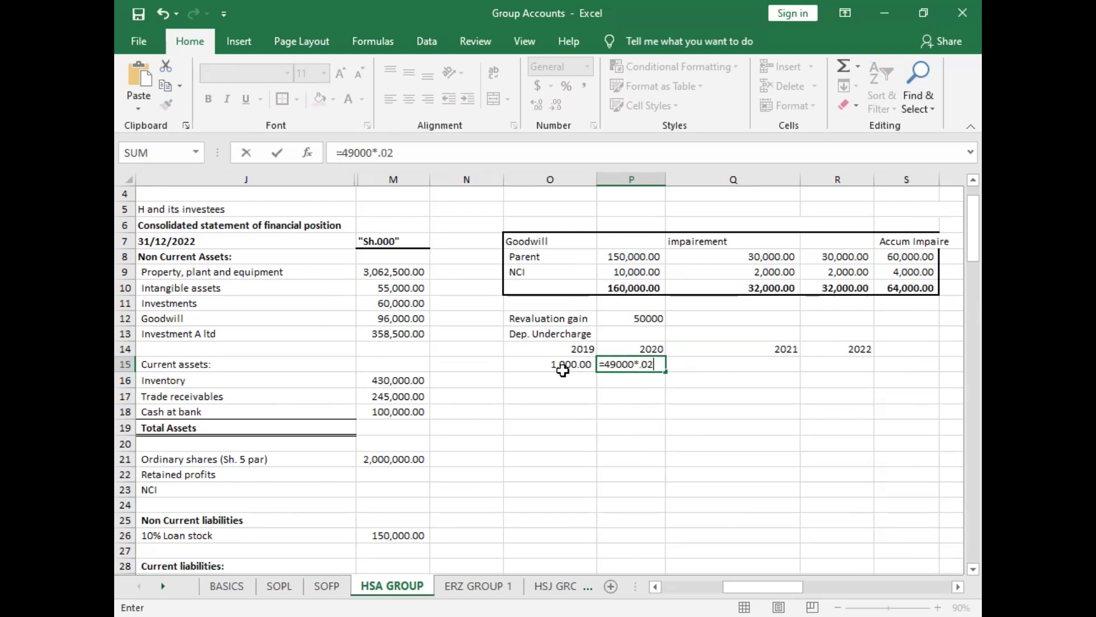
{"action": "key", "text": "Return"}
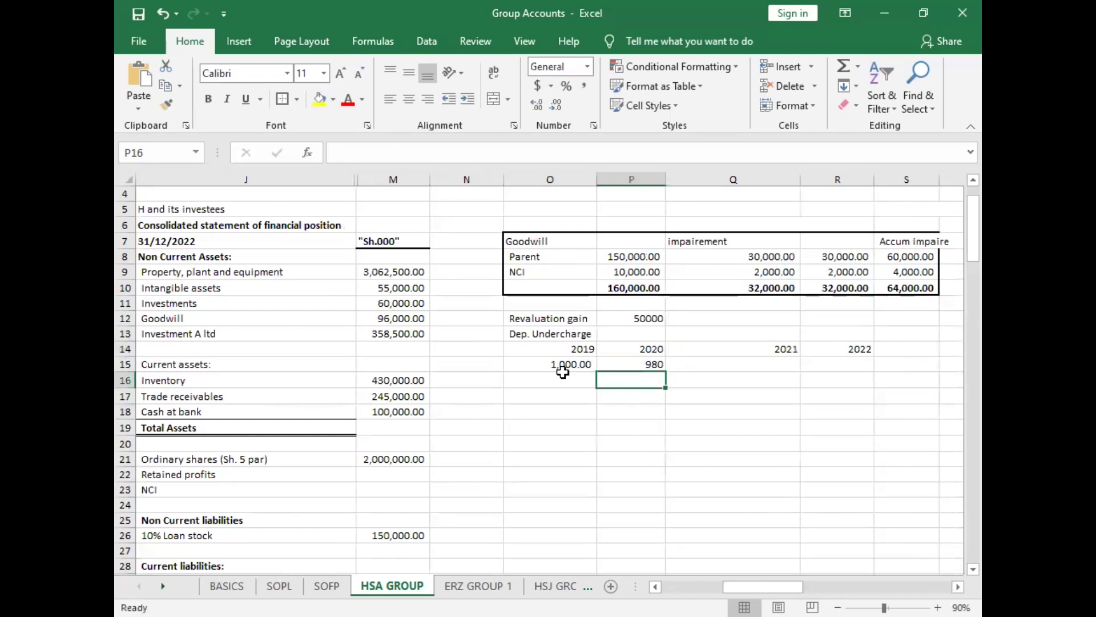
Step: Calculate the 2021 undercharge in Q15 with =($P$12-SUM($O$15:P15))*.02 and copy the formula to R15 for 2022
{"action": "left_click", "coordinate": [714, 367]}
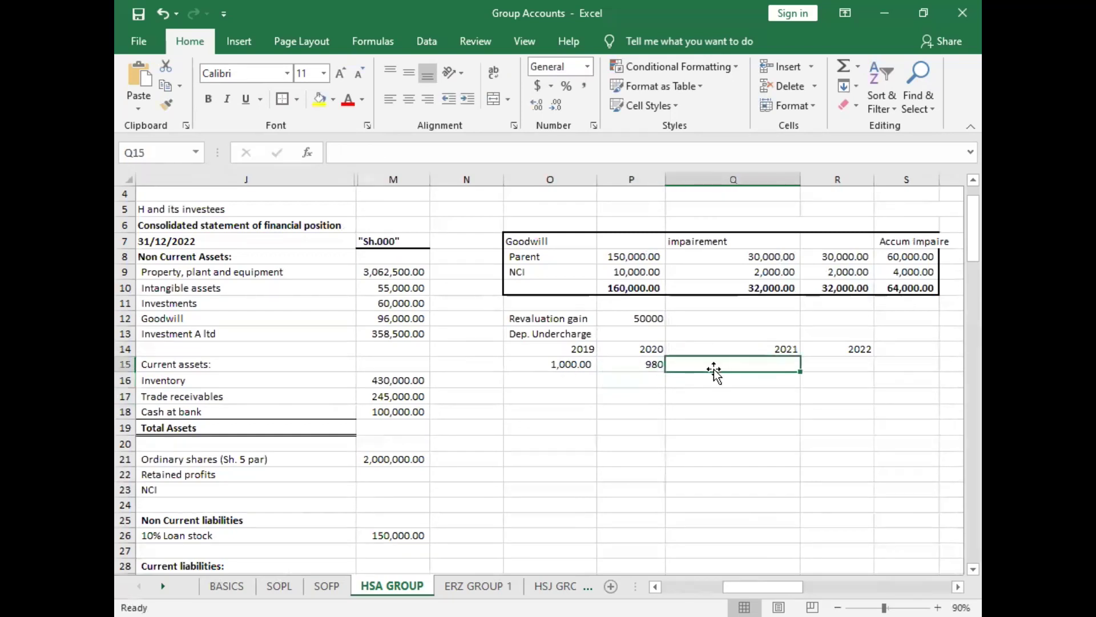
{"action": "type", "text": "="}
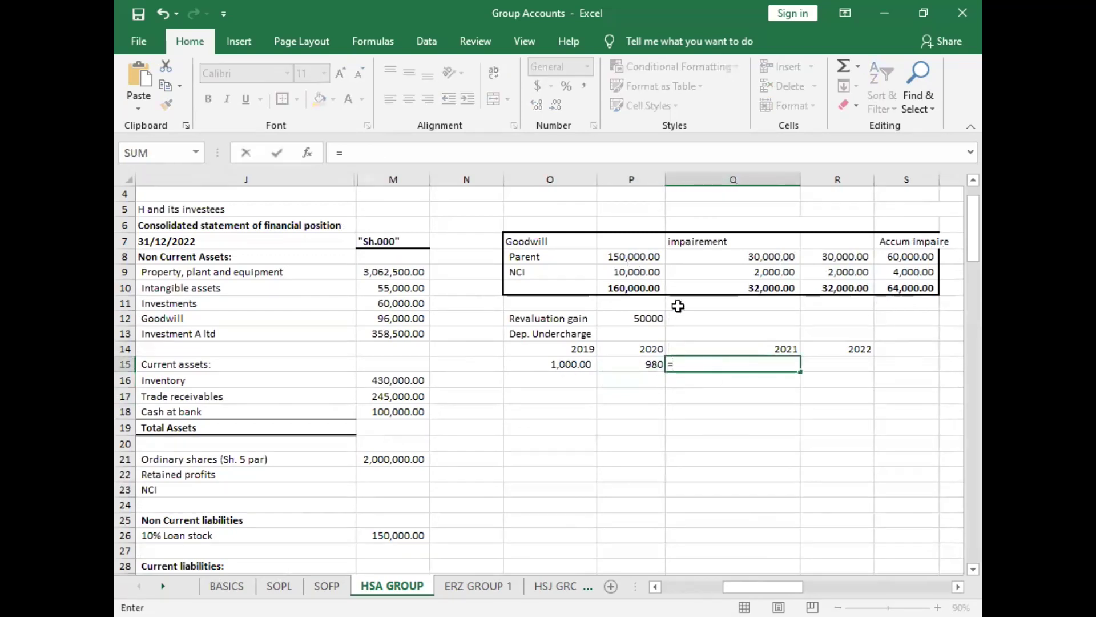
{"action": "type", "text": "("}
{"action": "left_click", "coordinate": [649, 318]}
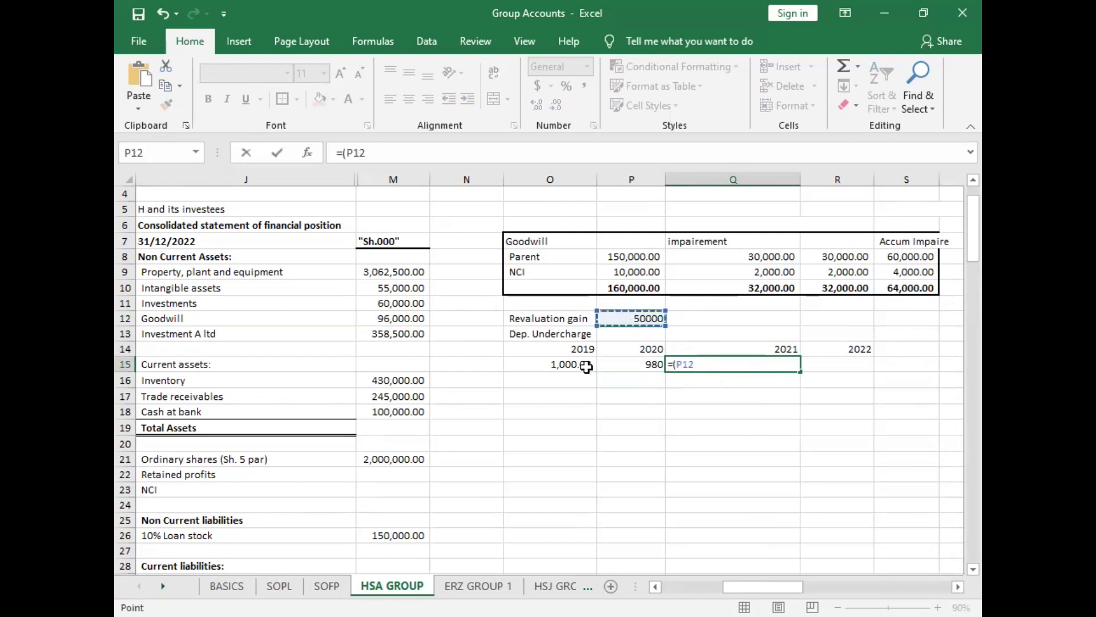
{"action": "key", "text": "F4"}
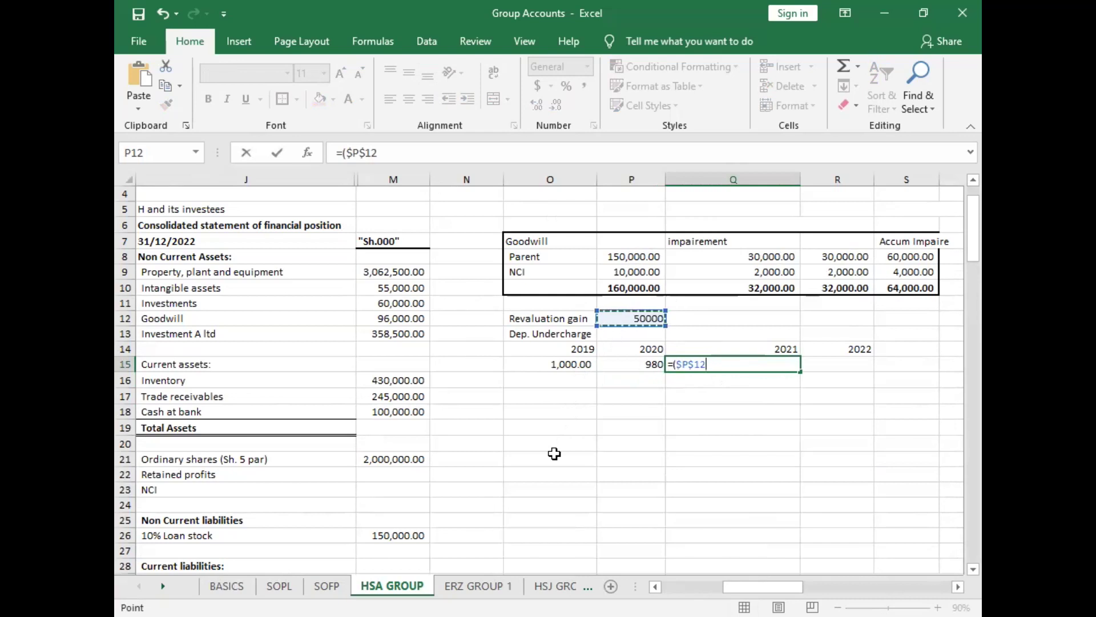
{"action": "type", "text": "-sum"}
{"action": "key", "text": "Tab"}
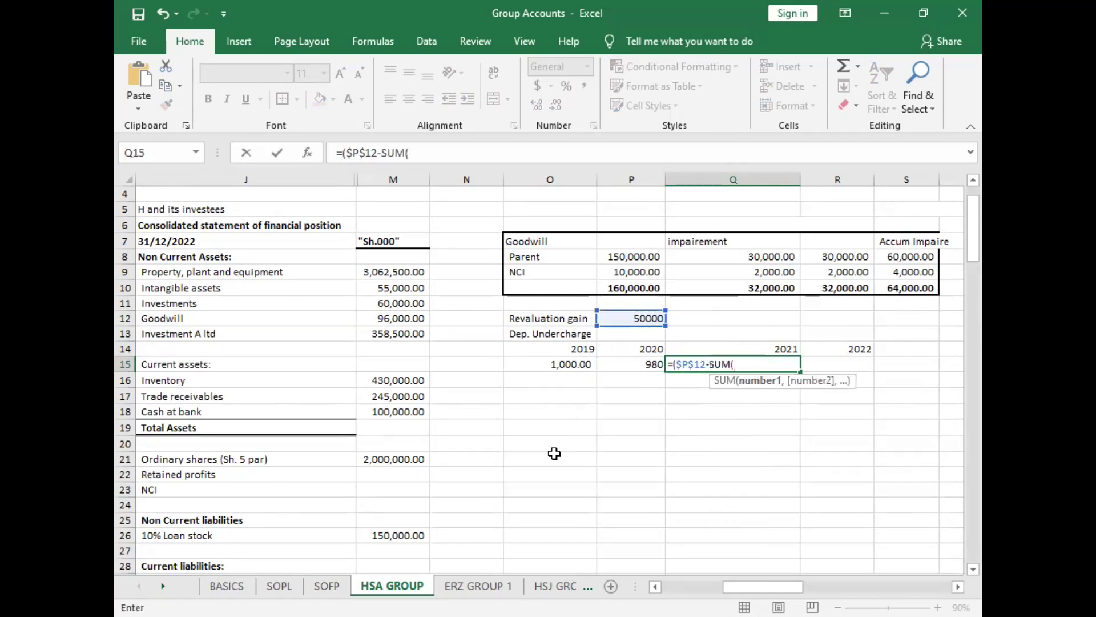
{"action": "left_click", "coordinate": [568, 365]}
{"action": "left_click_drag", "start_coordinate": [603, 367], "coordinate": [630, 366]}
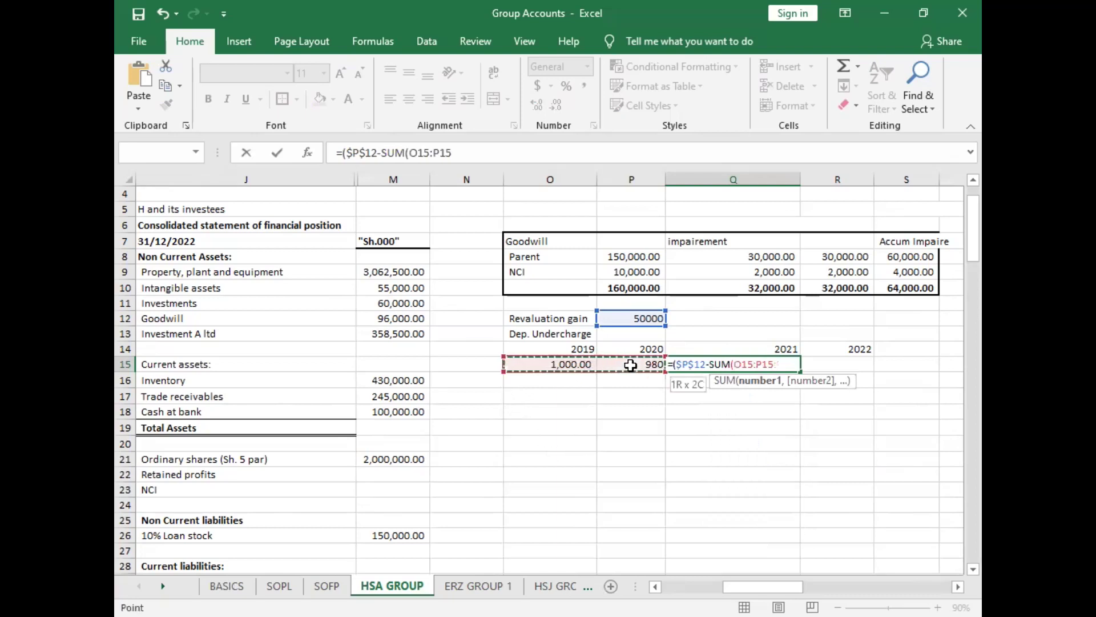
{"action": "left_click", "coordinate": [746, 366]}
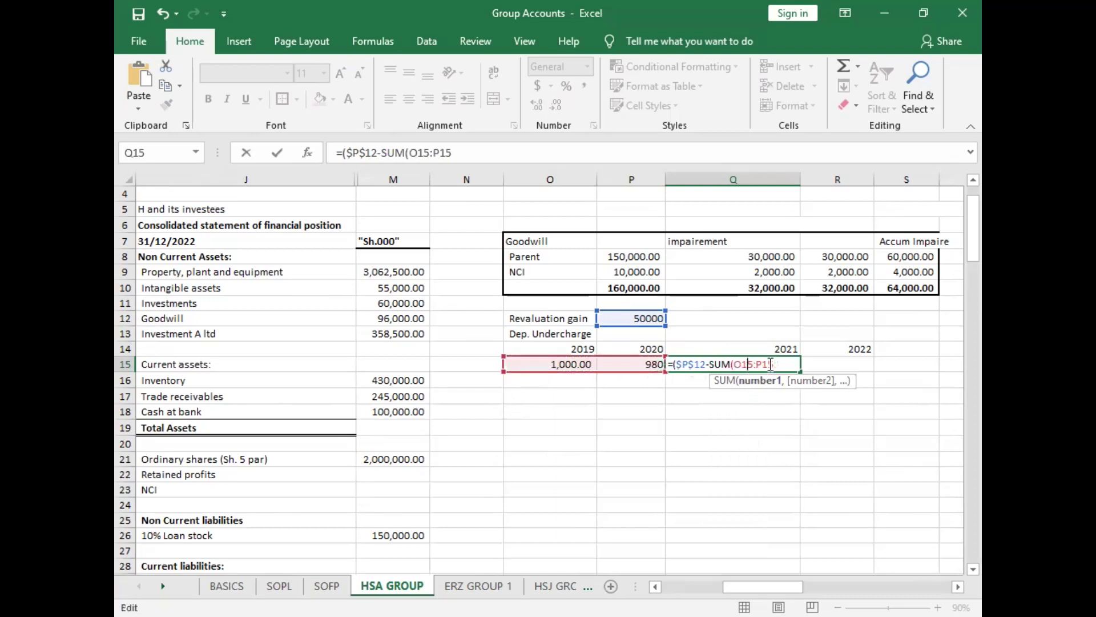
{"action": "double_click", "coordinate": [745, 365]}
{"action": "key", "text": "F4"}
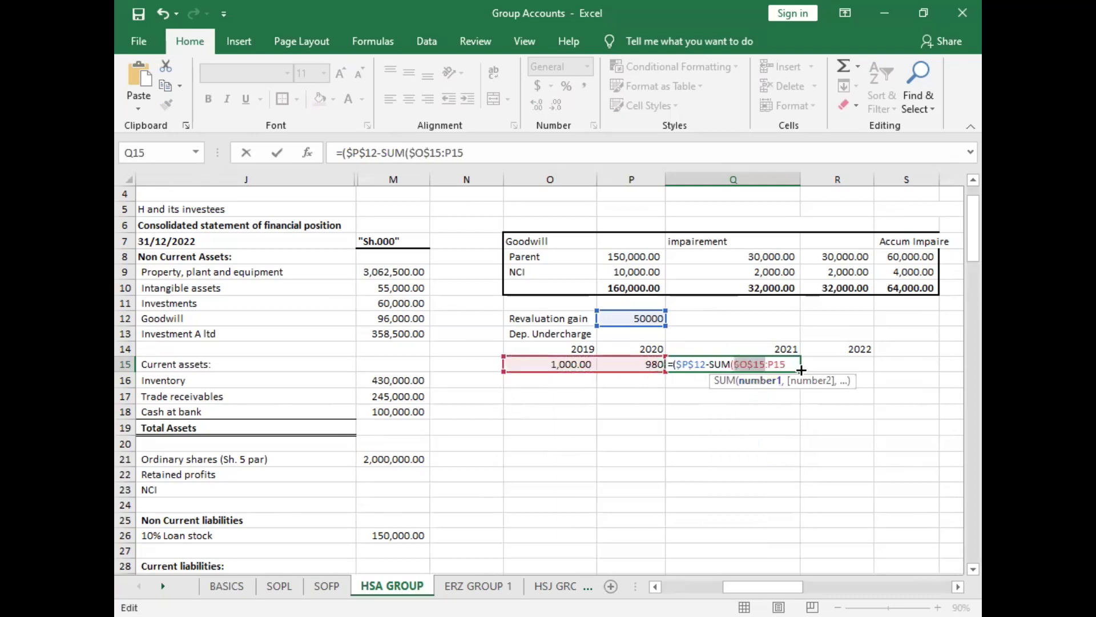
{"action": "left_click", "coordinate": [790, 366]}
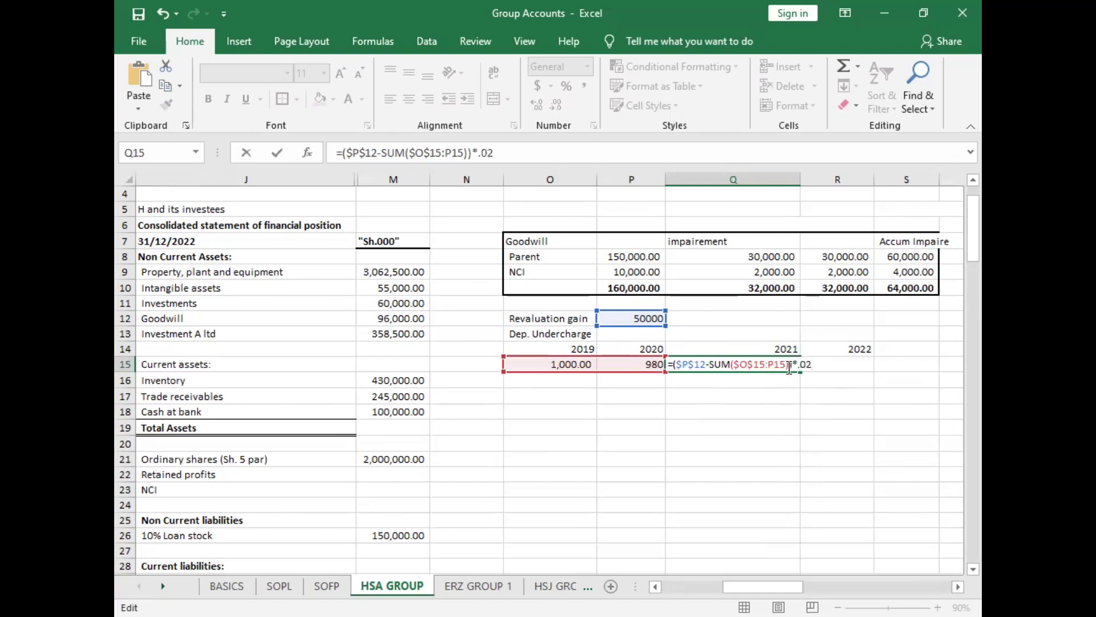
{"action": "key", "text": "Return"}
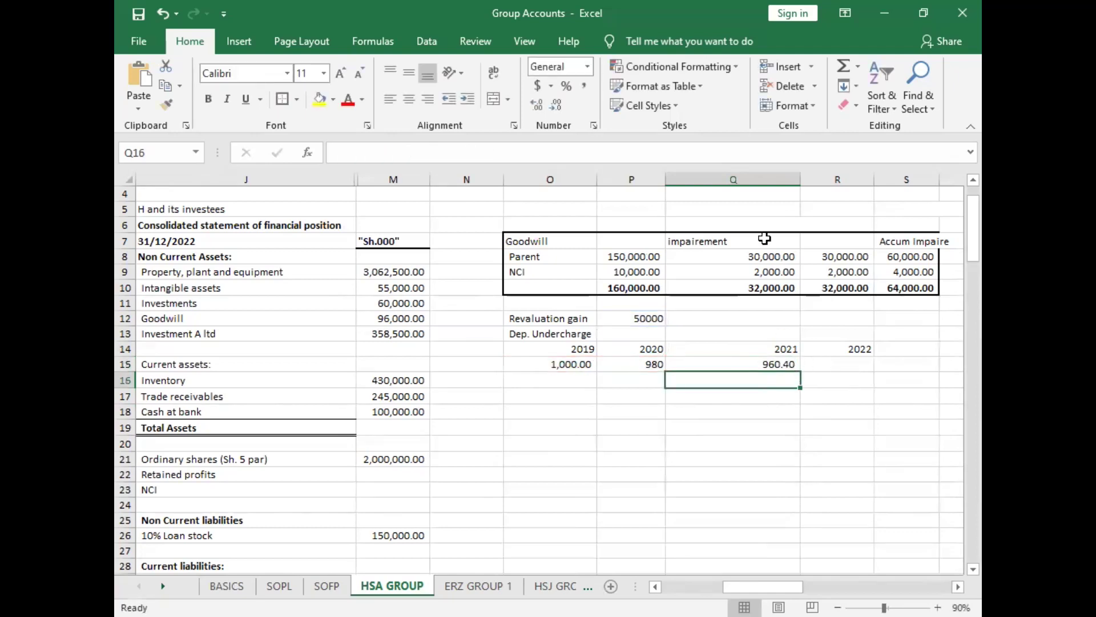
{"action": "left_click", "coordinate": [749, 363]}
{"action": "left_click_drag", "start_coordinate": [801, 372], "coordinate": [849, 368]}
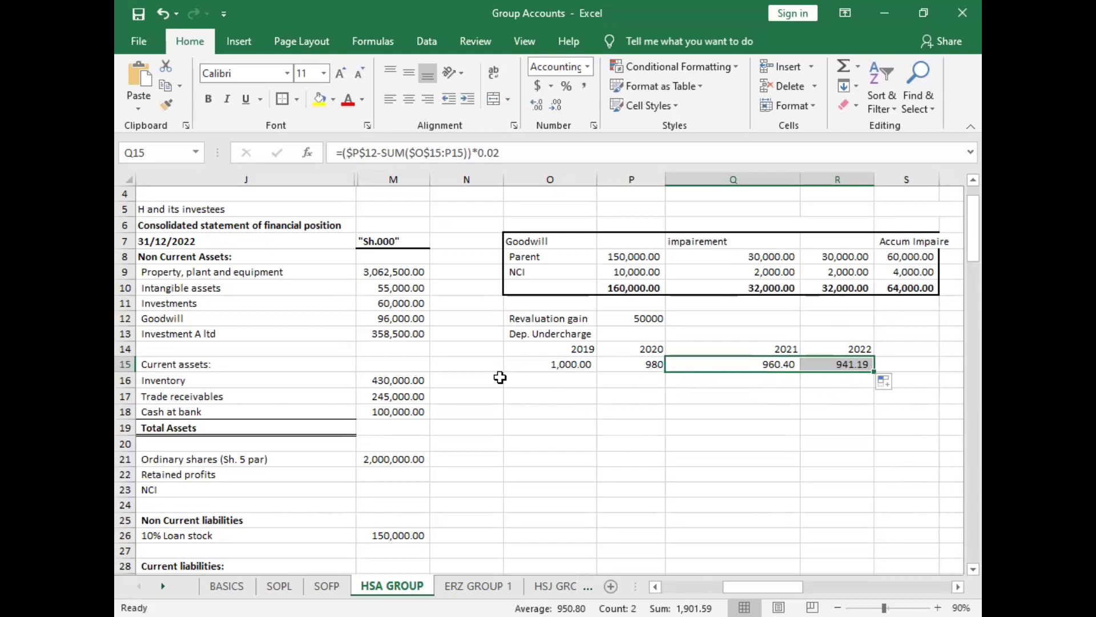
Step: Add a bold "Total" label in O16 and make the year headings in O14:R14 bold
{"action": "left_click", "coordinate": [555, 381]}
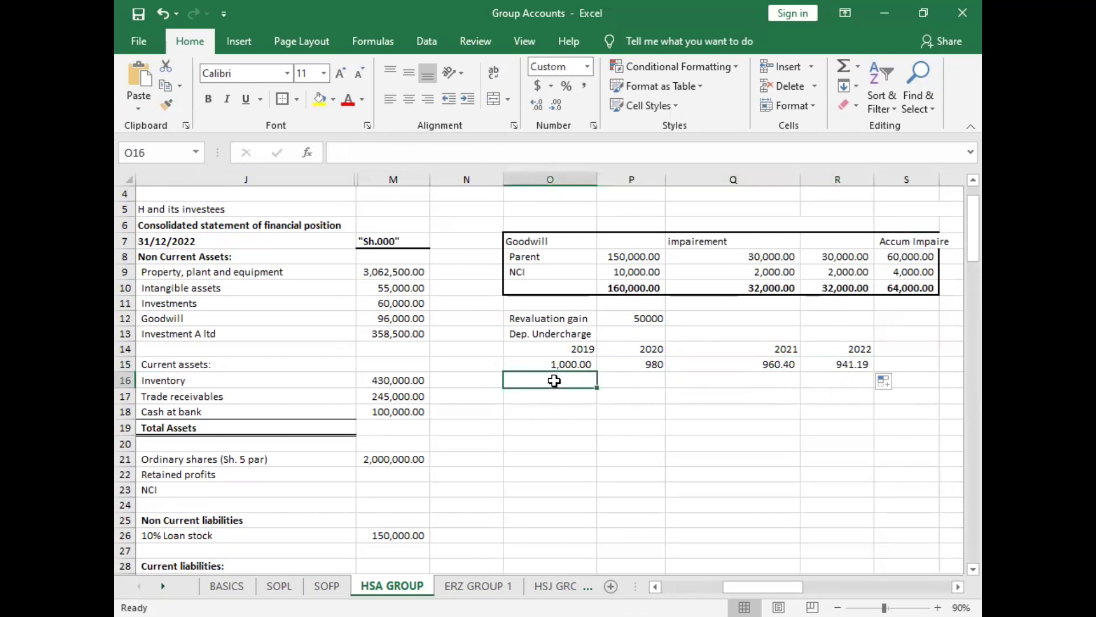
{"action": "type", "text": "To"}
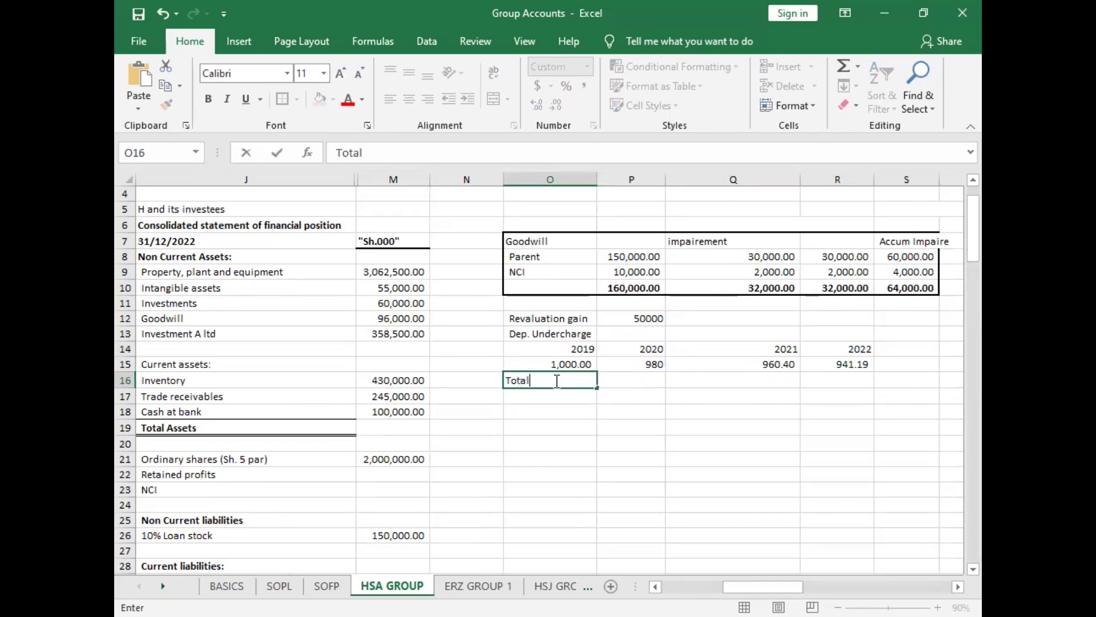
{"action": "type", "text": "tal"}
{"action": "key", "text": "ctrl+Return"}
{"action": "key", "text": "ctrl+b"}
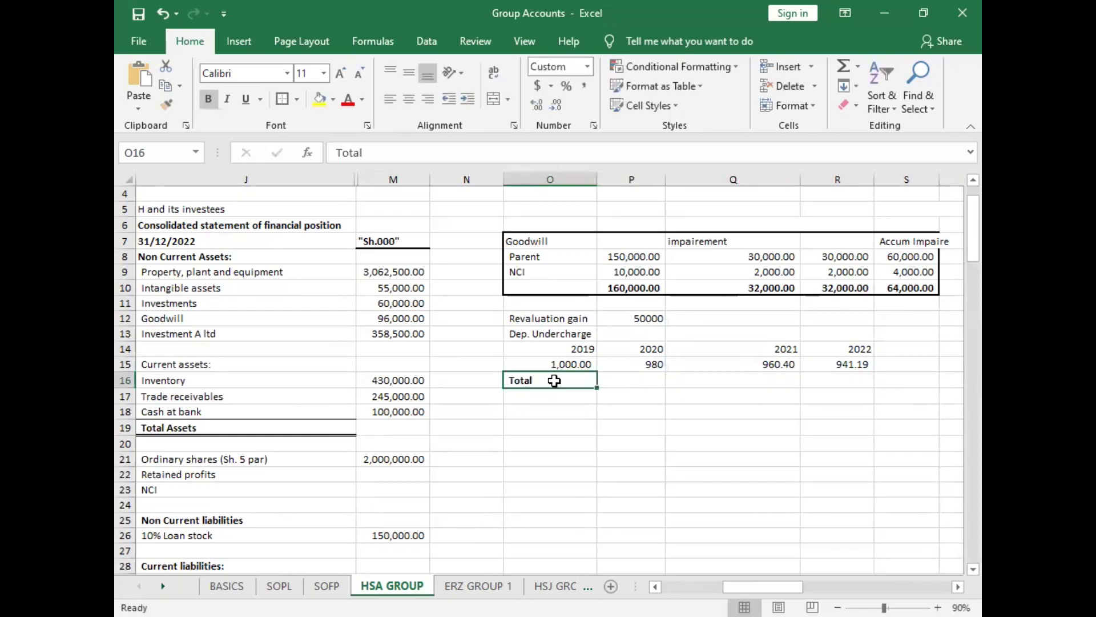
{"action": "left_click_drag", "start_coordinate": [567, 353], "coordinate": [843, 346]}
{"action": "key", "text": "ctrl+b"}
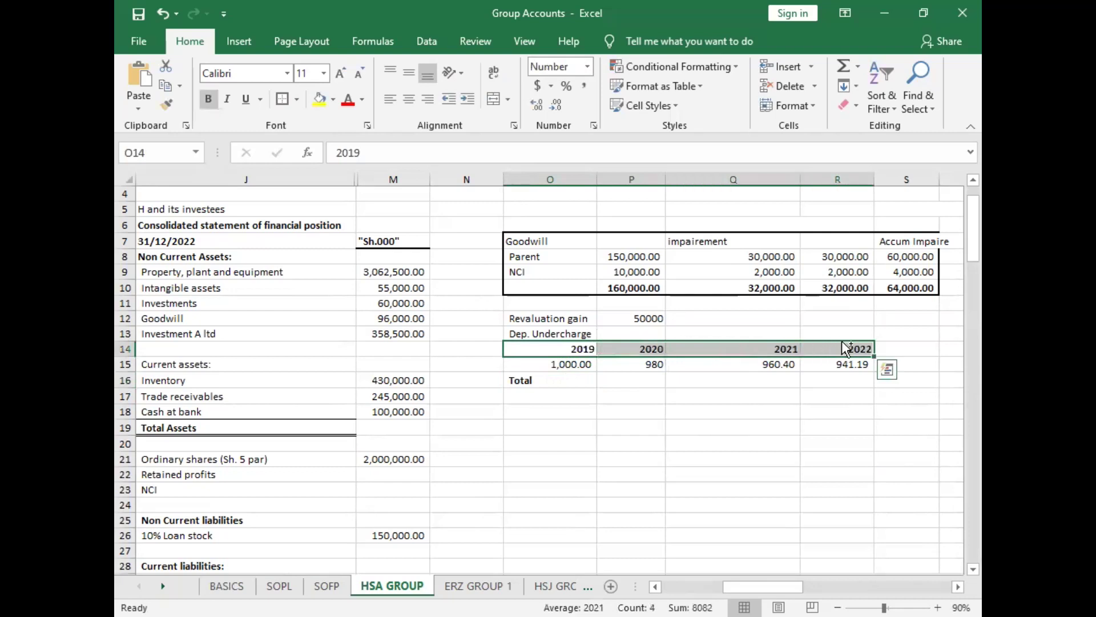
Step: Total the yearly undercharges in P16 with a bold =SUM(O15:R15) and put a thick outline border around O12:R16
{"action": "left_click", "coordinate": [614, 374]}
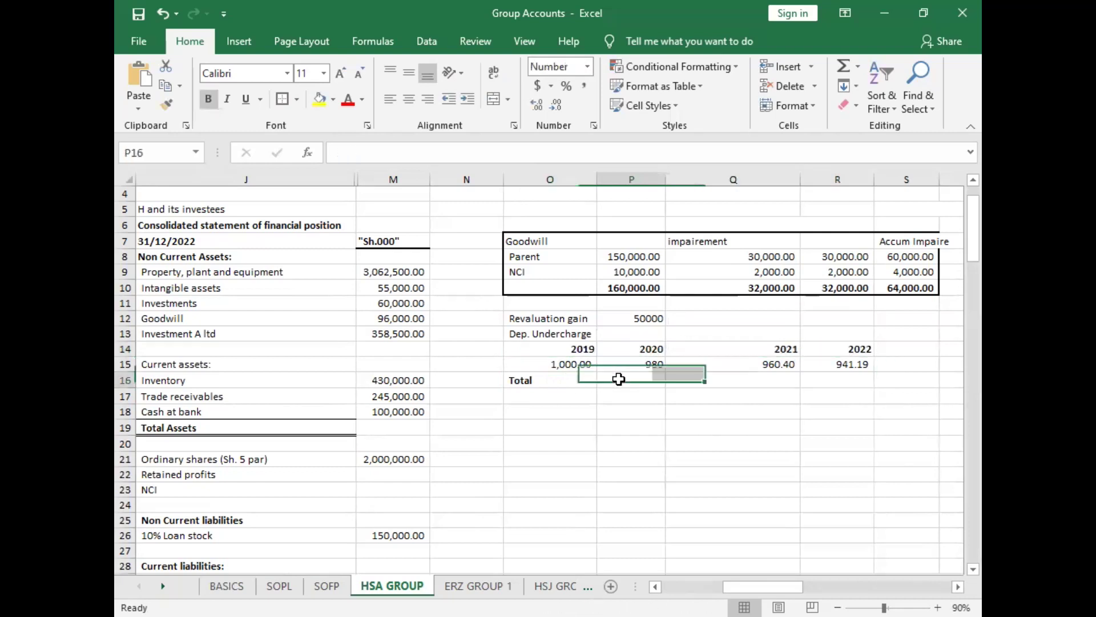
{"action": "type", "text": "="}
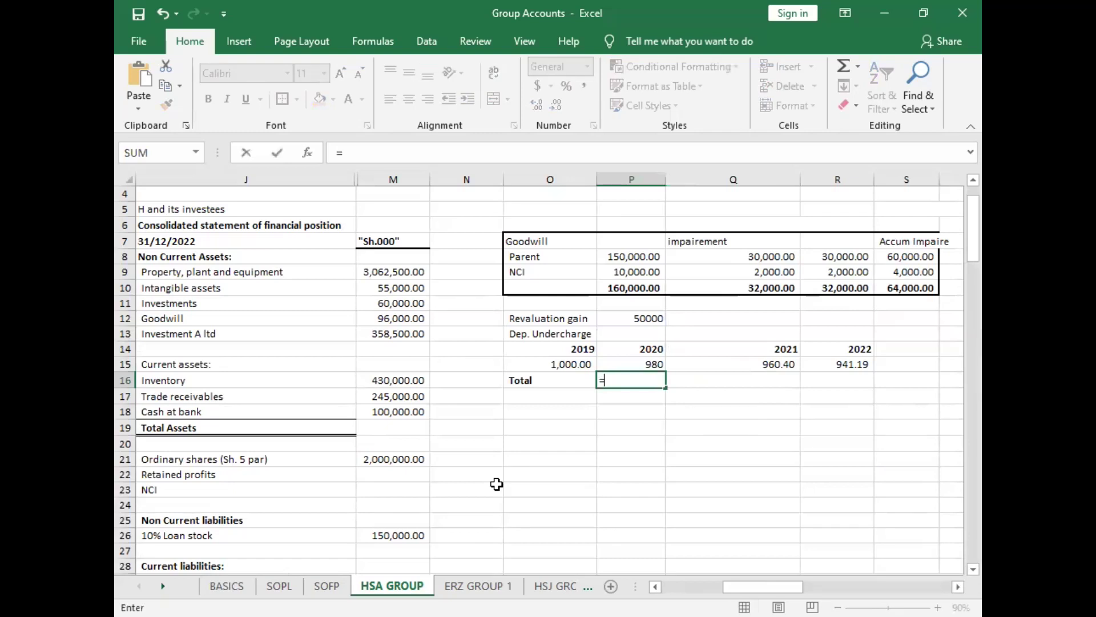
{"action": "type", "text": "SUM("}
{"action": "left_click_drag", "start_coordinate": [558, 364], "coordinate": [853, 367]}
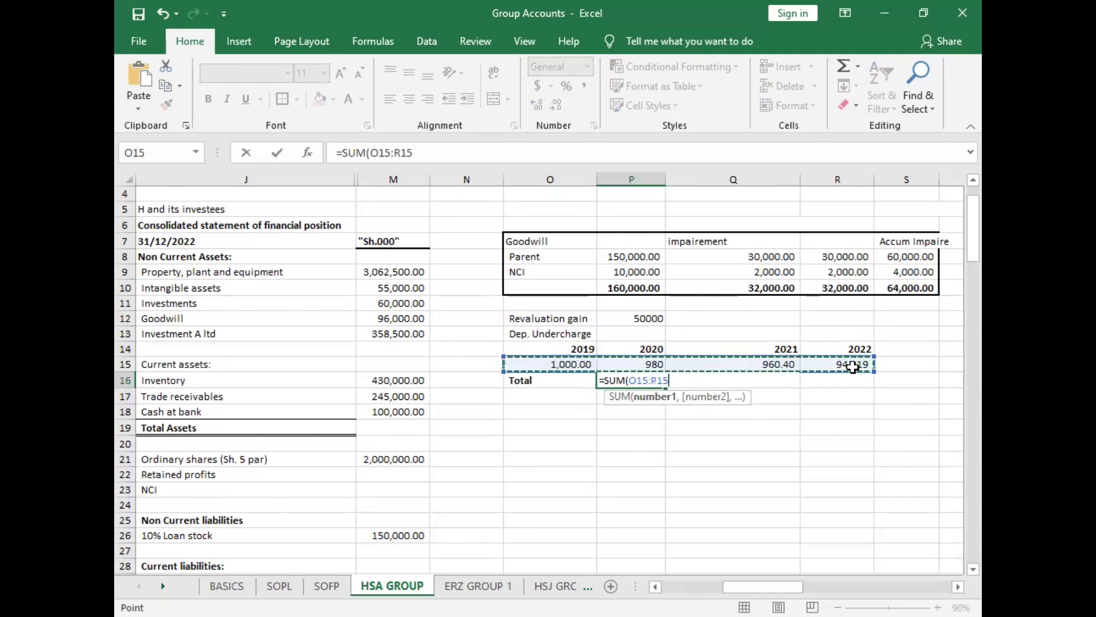
{"action": "key", "text": "Return"}
{"action": "key", "text": "Up"}
{"action": "key", "text": "ctrl+b"}
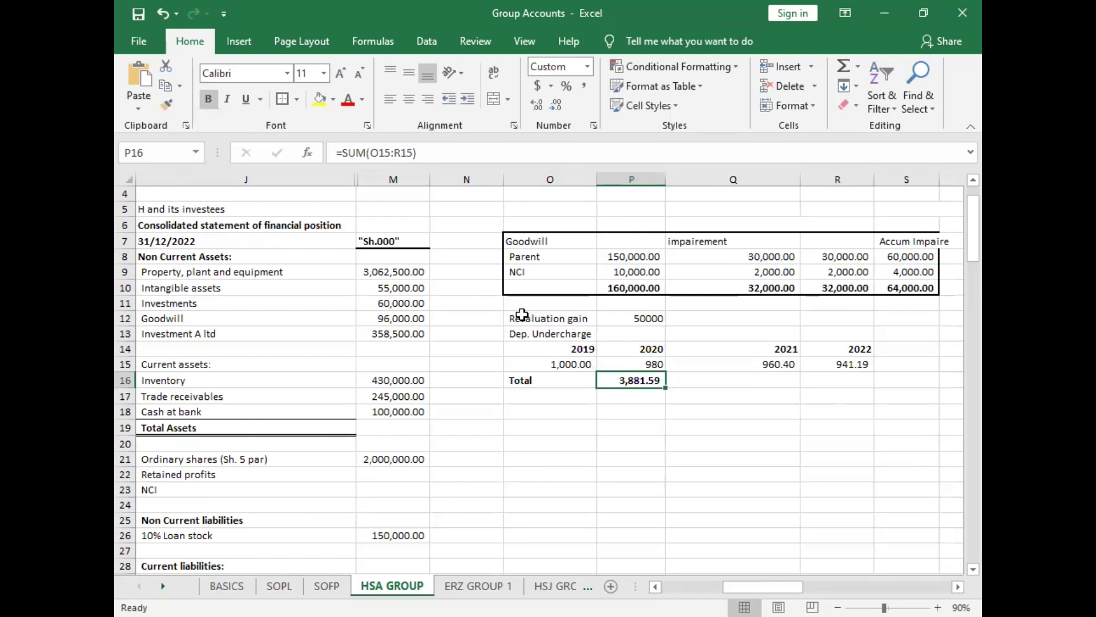
{"action": "left_click_drag", "start_coordinate": [523, 318], "coordinate": [835, 381]}
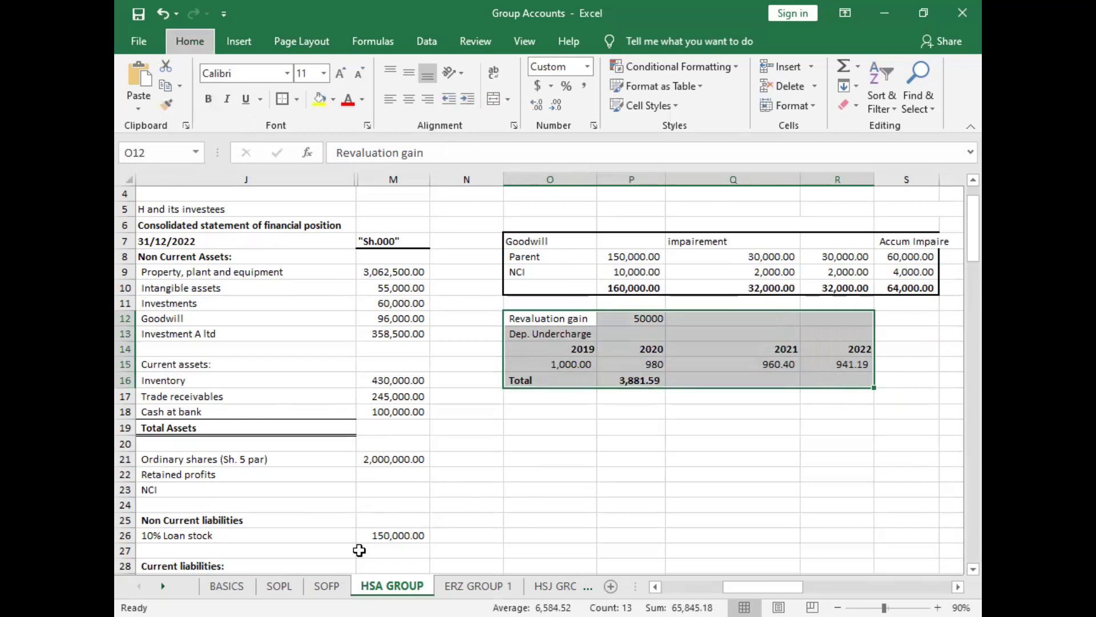
Step: Deduct the total depreciation undercharge from consolidated property, plant and equipment by changing M9 to =E8+F8+P12-P16
{"action": "scroll", "coordinate": [361, 417], "scroll_direction": "up", "scroll_amount": 1}
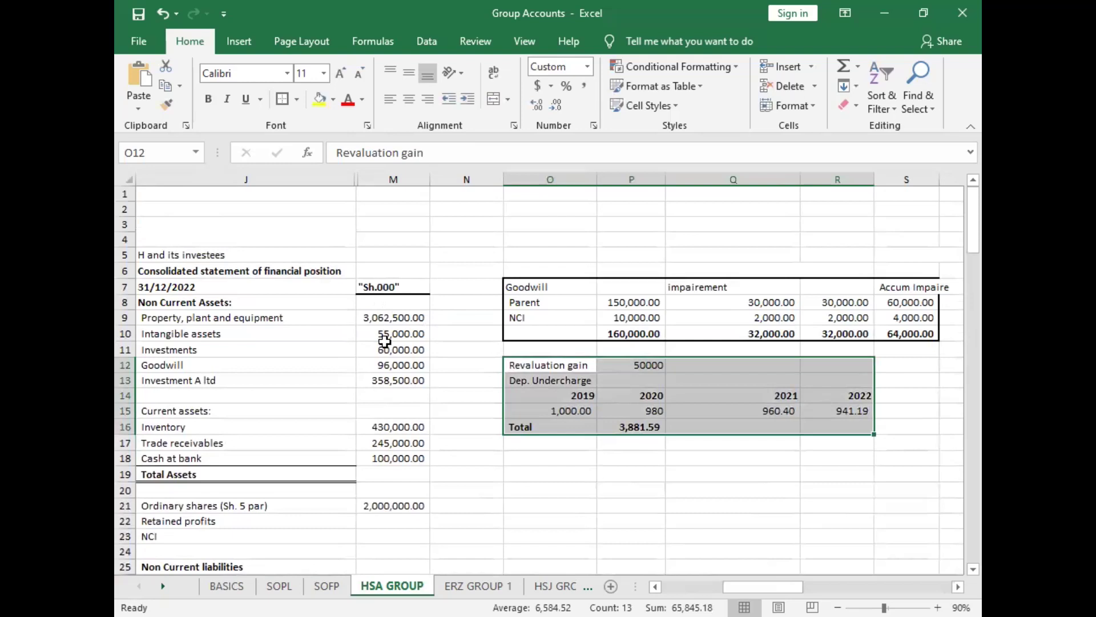
{"action": "left_click", "coordinate": [395, 318]}
{"action": "left_click", "coordinate": [411, 156]}
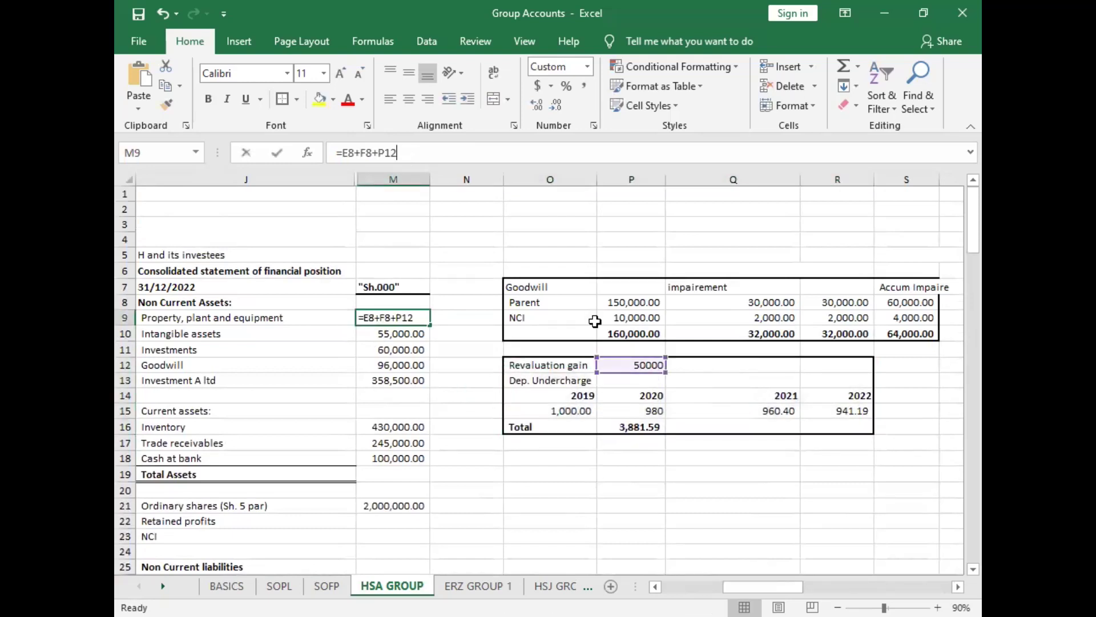
{"action": "type", "text": "-"}
{"action": "left_click", "coordinate": [638, 425]}
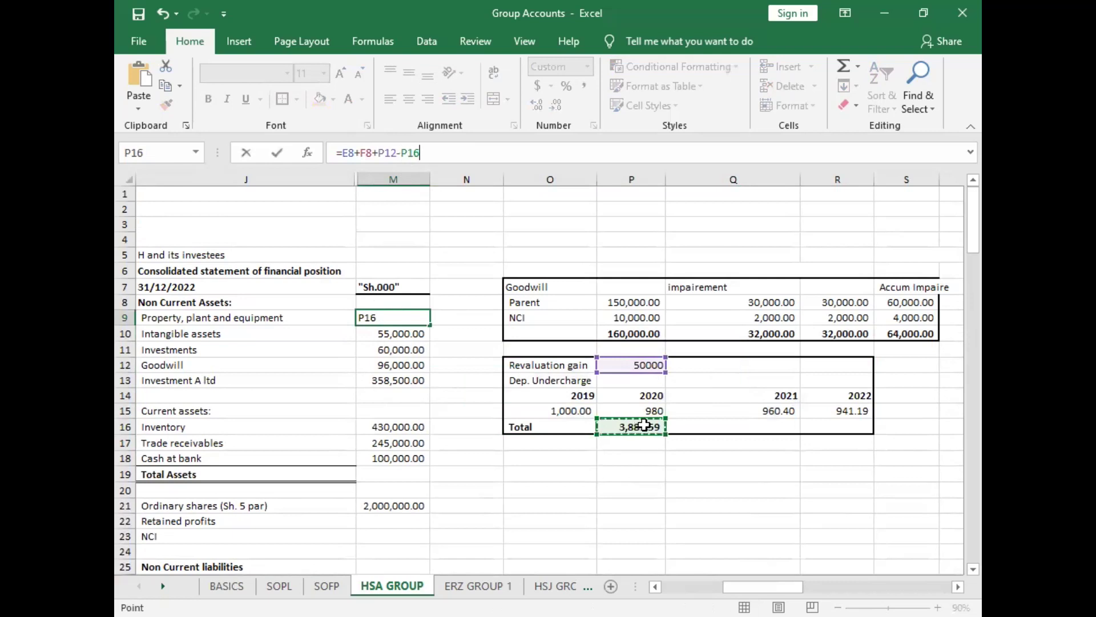
{"action": "key", "text": "Return"}
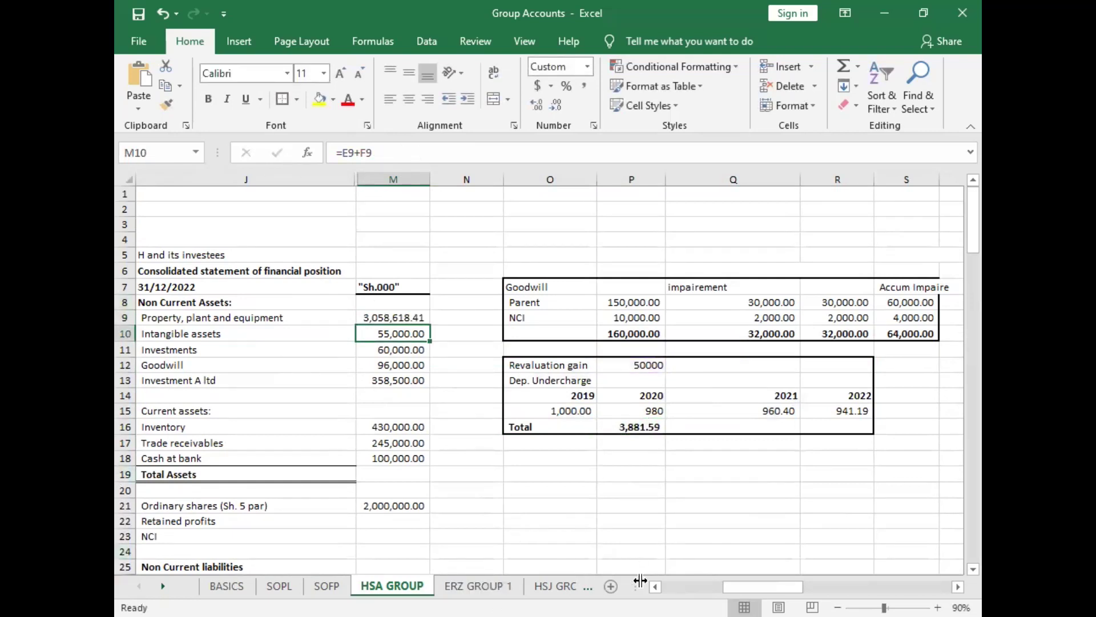
Step: Review the notes below the company statements on the acquisitions, building values and non-controlling interest
{"action": "scroll", "coordinate": [493, 485], "scroll_direction": "left", "scroll_amount": 8}
{"action": "scroll", "coordinate": [493, 484], "scroll_direction": "down", "scroll_amount": 3}
{"action": "scroll", "coordinate": [493, 484], "scroll_direction": "down", "scroll_amount": 3}
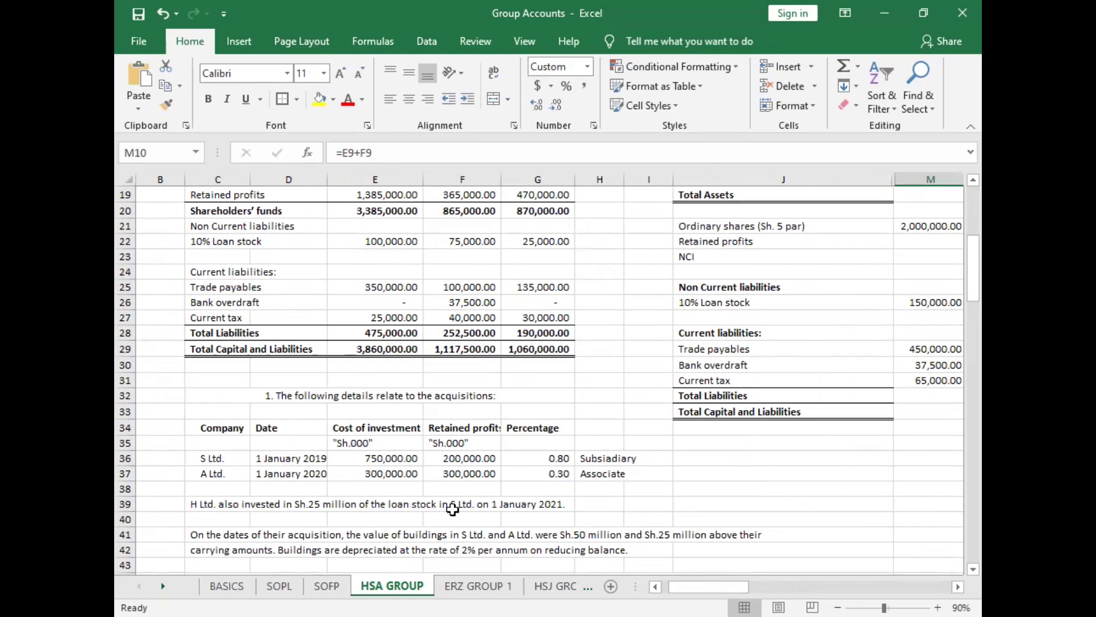
{"action": "scroll", "coordinate": [483, 501], "scroll_direction": "down", "scroll_amount": 1}
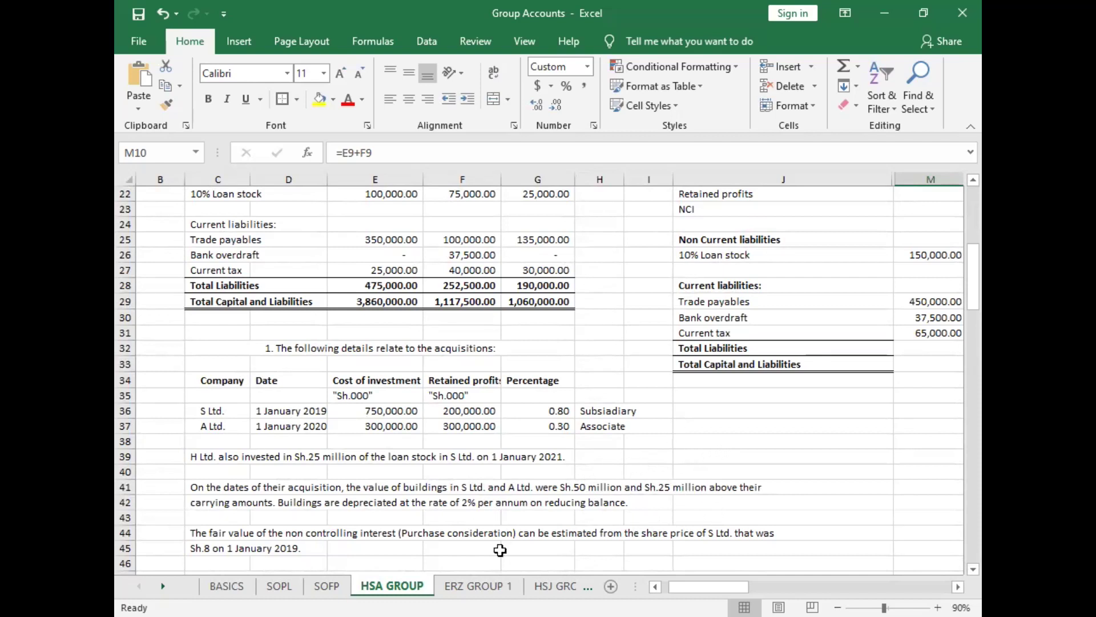
Step: Label O18 "UPFA" below the depreciation undercharge working to start the plant sale adjustment from note 2
{"action": "scroll", "coordinate": [499, 542], "scroll_direction": "down", "scroll_amount": 1}
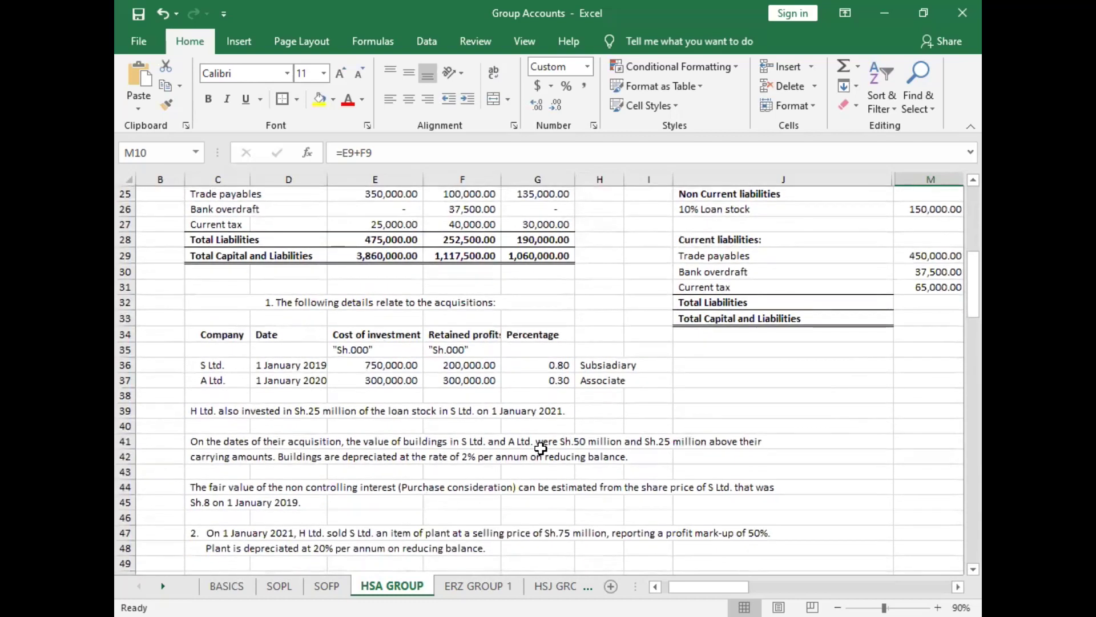
{"action": "scroll", "coordinate": [537, 449], "scroll_direction": "down", "scroll_amount": 2}
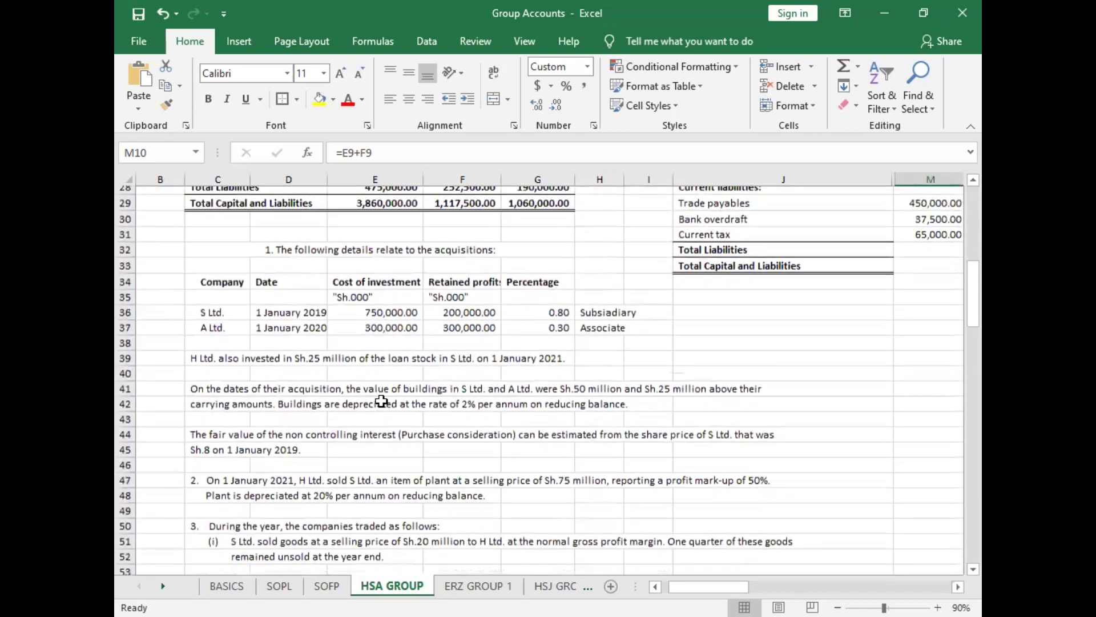
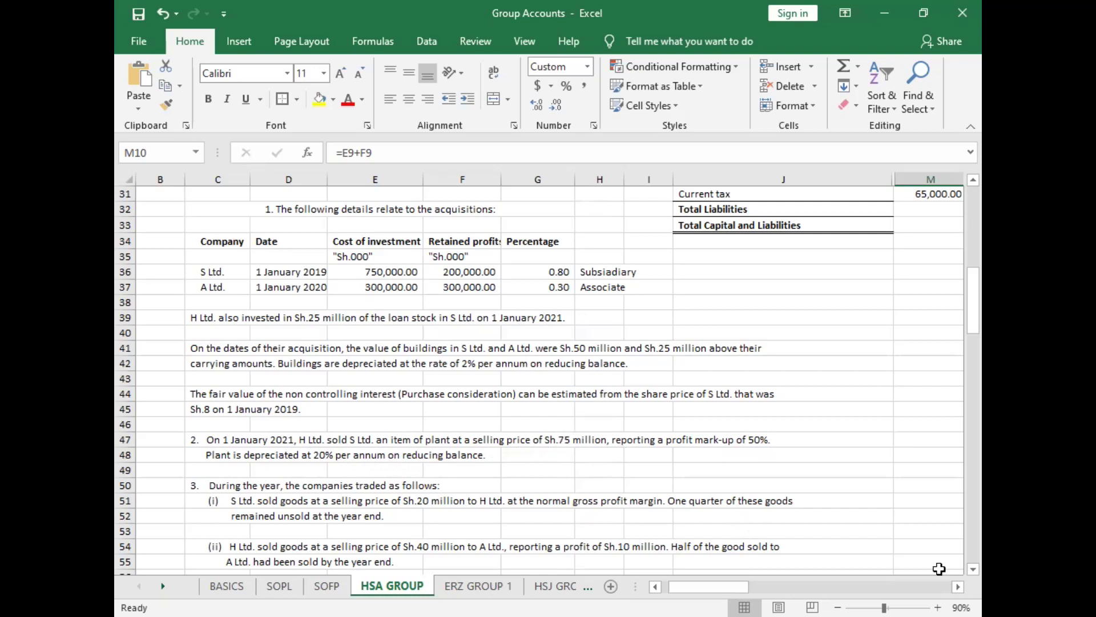
{"action": "scroll", "coordinate": [746, 537], "scroll_direction": "right", "scroll_amount": 5}
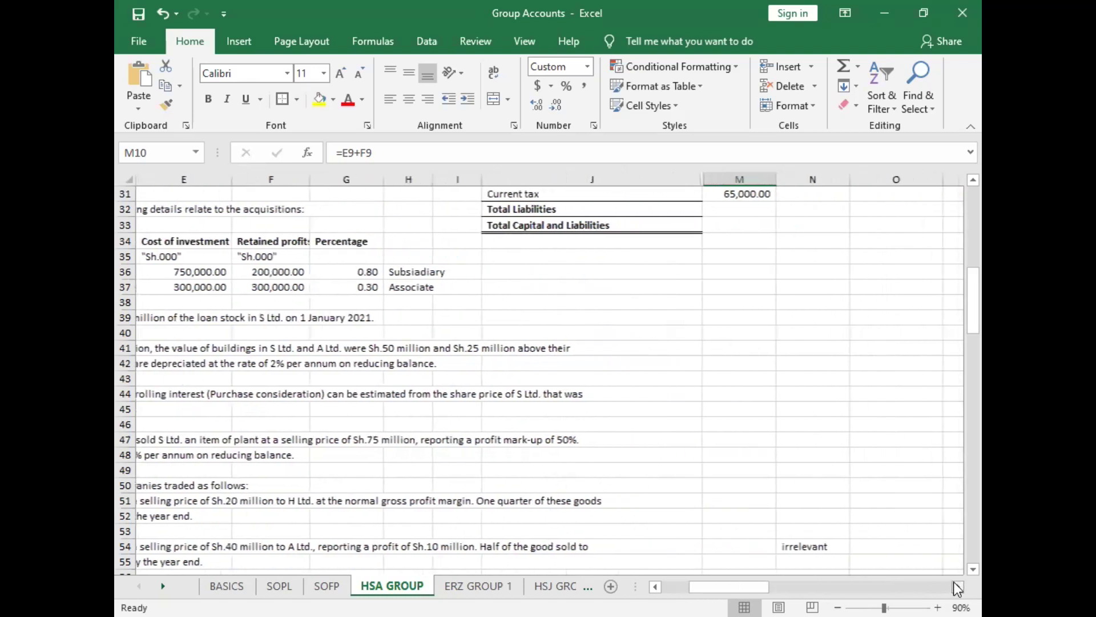
{"action": "scroll", "coordinate": [720, 521], "scroll_direction": "up", "scroll_amount": 2}
{"action": "scroll", "coordinate": [720, 521], "scroll_direction": "up", "scroll_amount": 6}
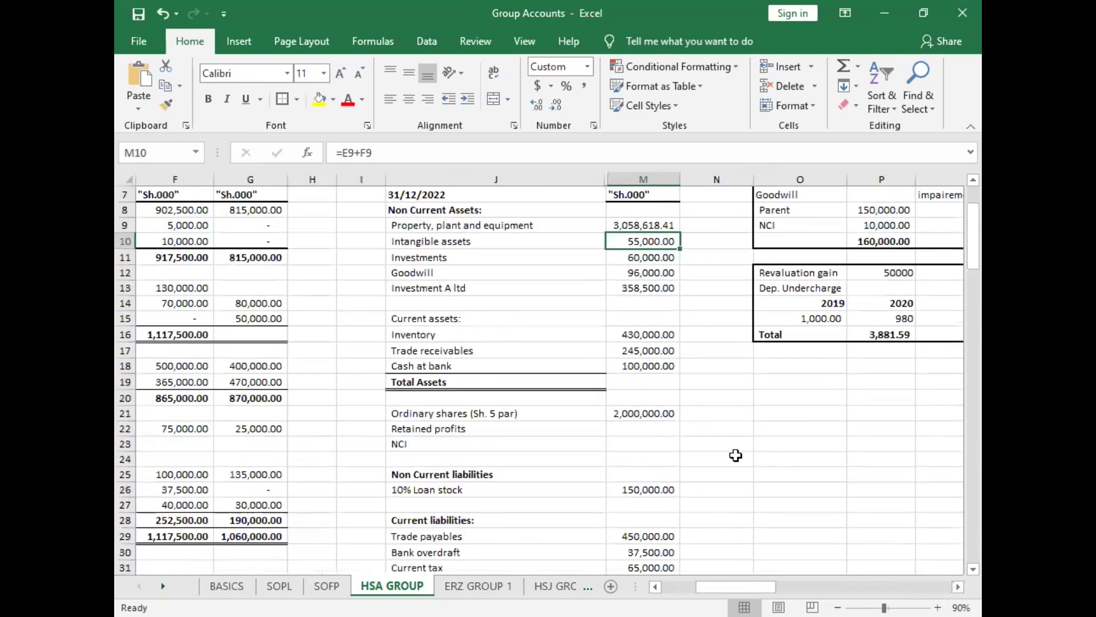
{"action": "left_click", "coordinate": [798, 367]}
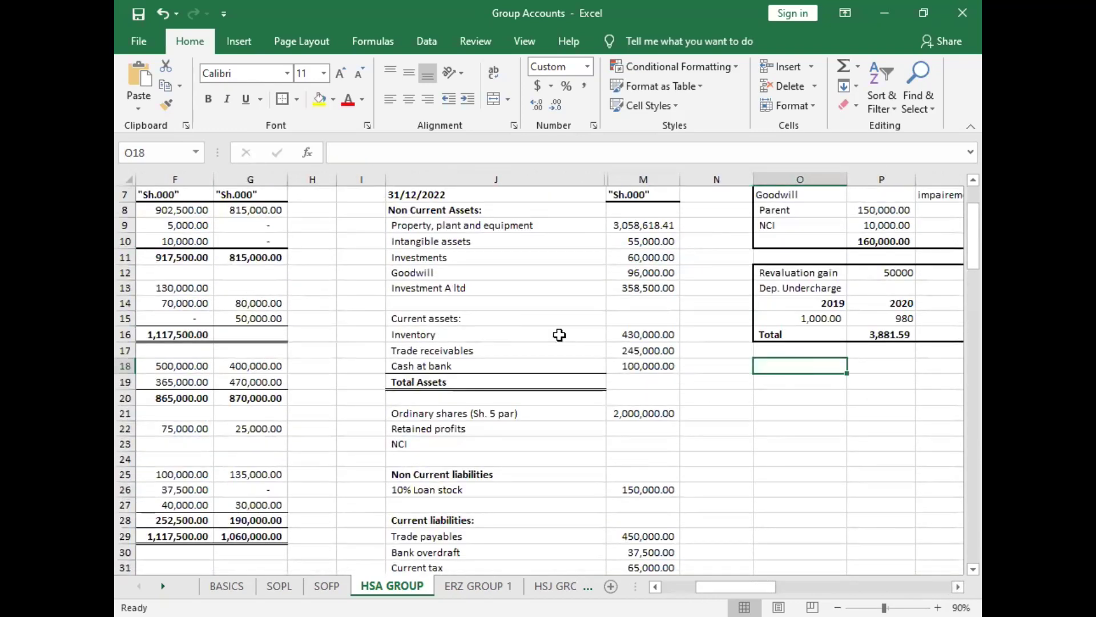
{"action": "type", "text": "UPFA"}
{"action": "key", "text": "Tab"}
Step: Calculate the unrealised profit on the Sh.75 million plant sale in P18 with =75000*1/3
{"action": "type", "text": "="}
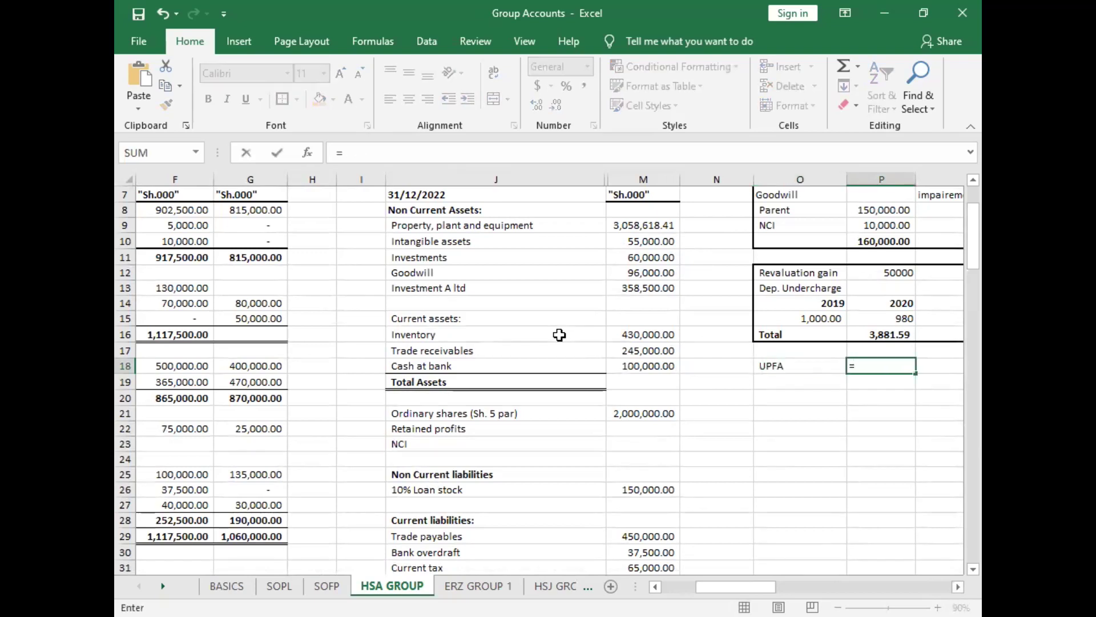
{"action": "type", "text": "75000*"}
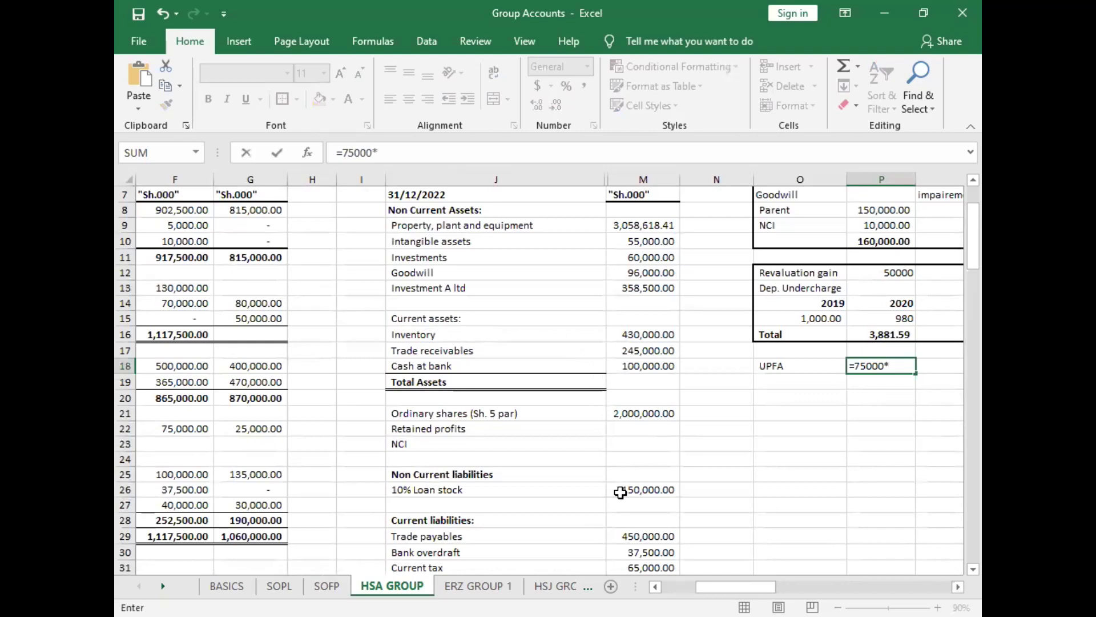
{"action": "scroll", "coordinate": [571, 372], "scroll_direction": "left", "scroll_amount": 2}
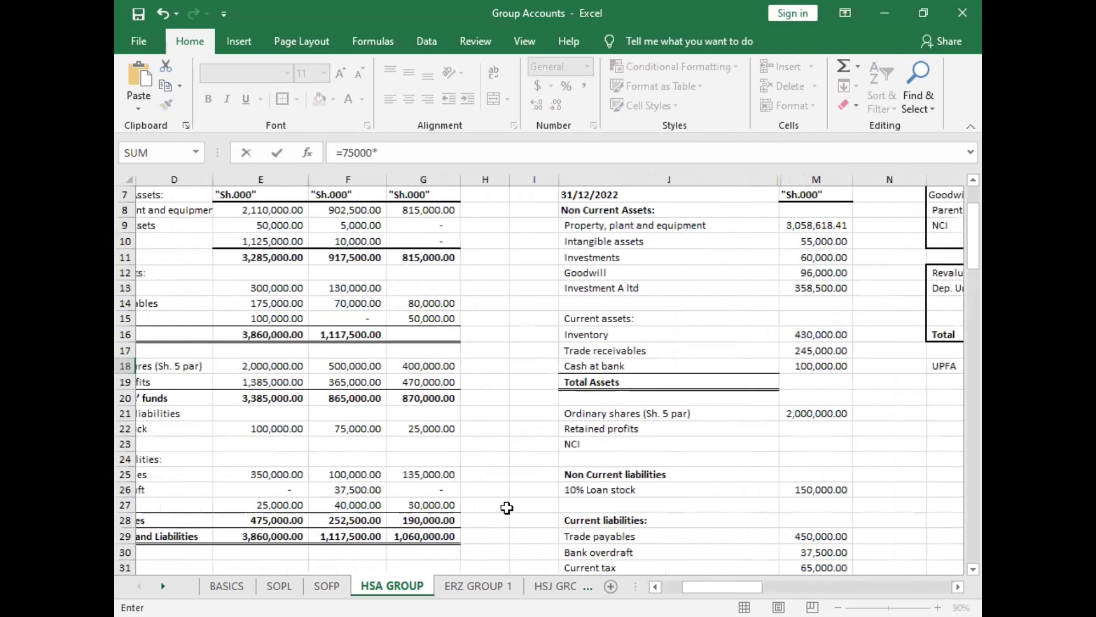
{"action": "scroll", "coordinate": [523, 505], "scroll_direction": "down", "scroll_amount": 5}
{"action": "scroll", "coordinate": [497, 550], "scroll_direction": "down", "scroll_amount": 3}
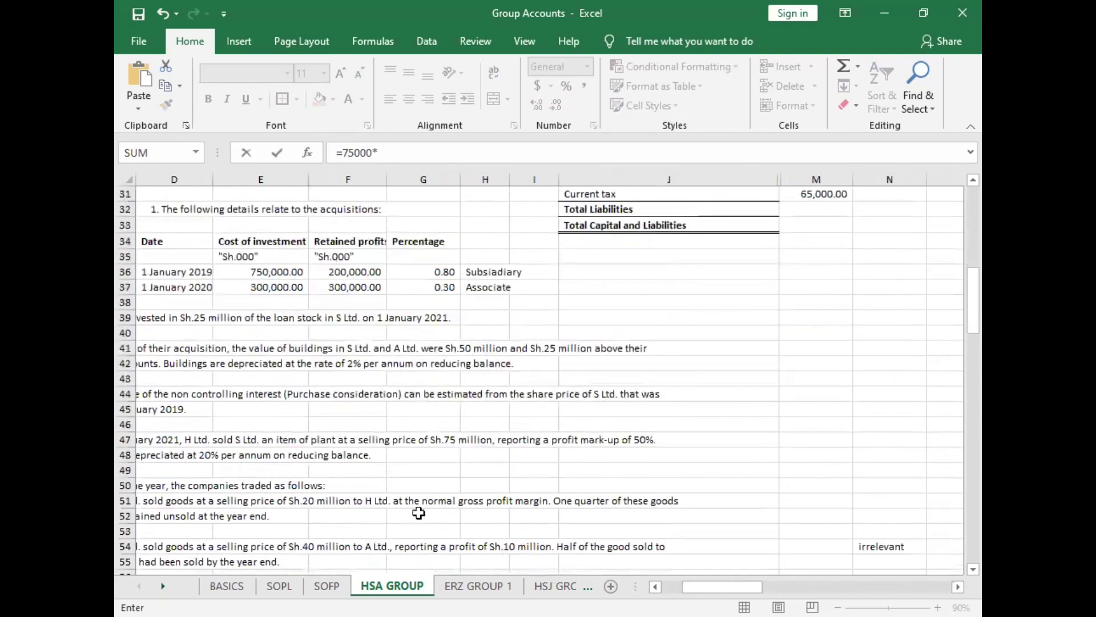
{"action": "scroll", "coordinate": [886, 475], "scroll_direction": "up", "scroll_amount": 8}
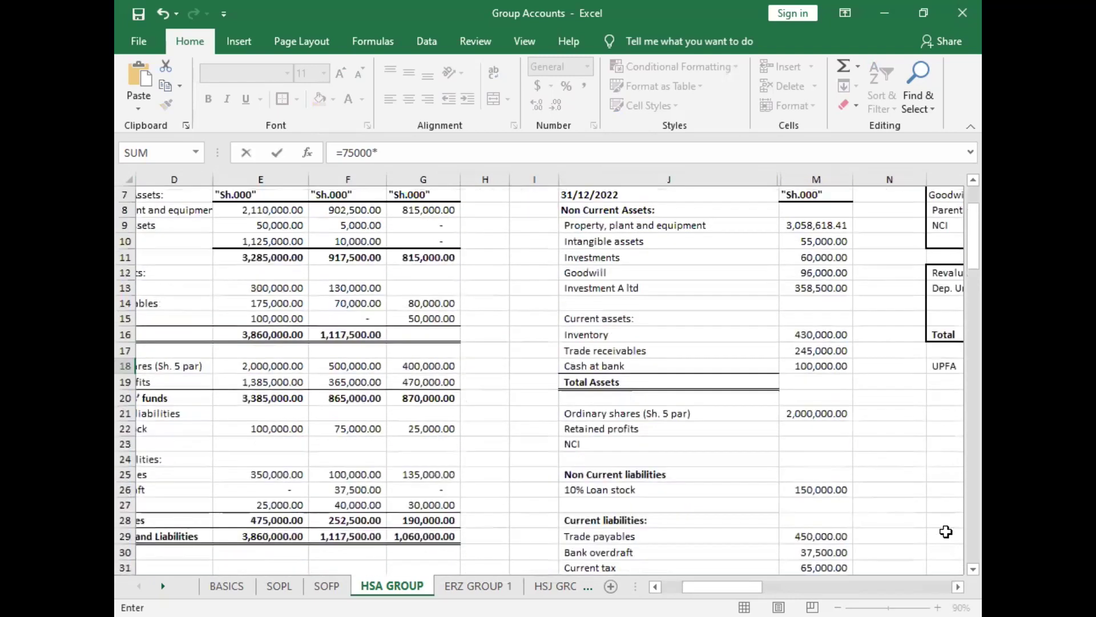
{"action": "scroll", "coordinate": [951, 574], "scroll_direction": "right", "scroll_amount": 2}
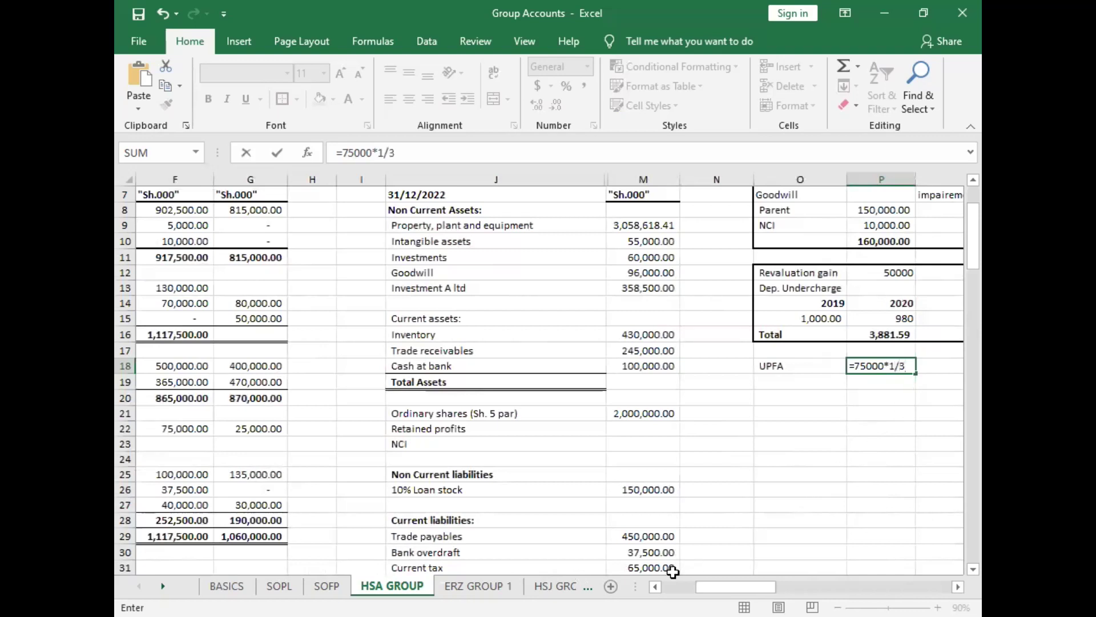
{"action": "key", "text": "Return"}
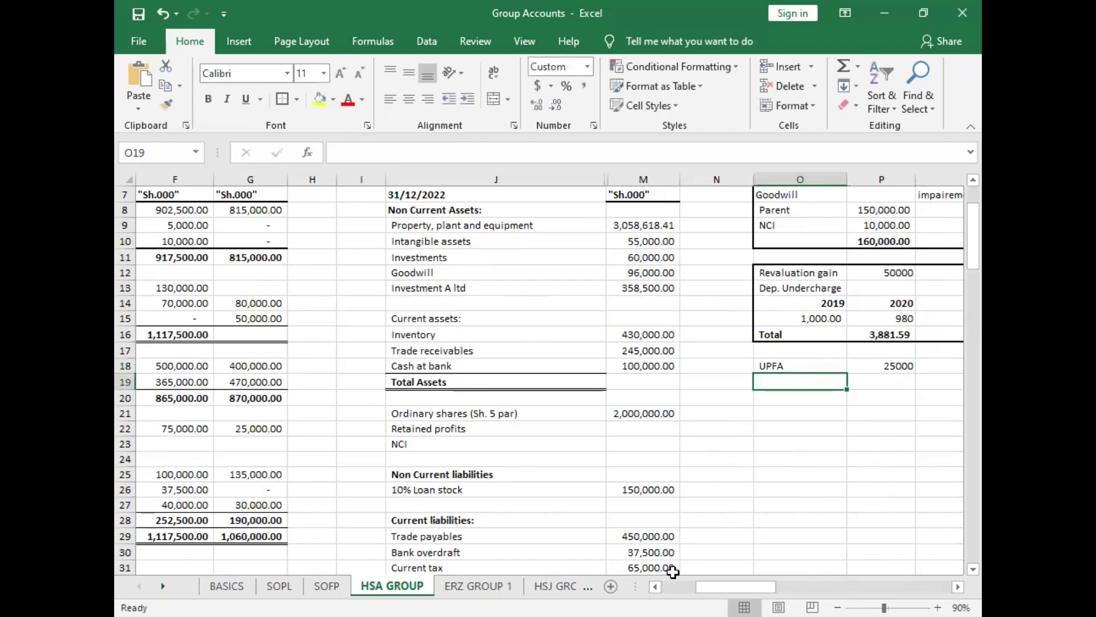
Step: Add the label "Dep. Overcharge" in O19 under the UPFA row
{"action": "type", "text": "Dep. Overcharge"}
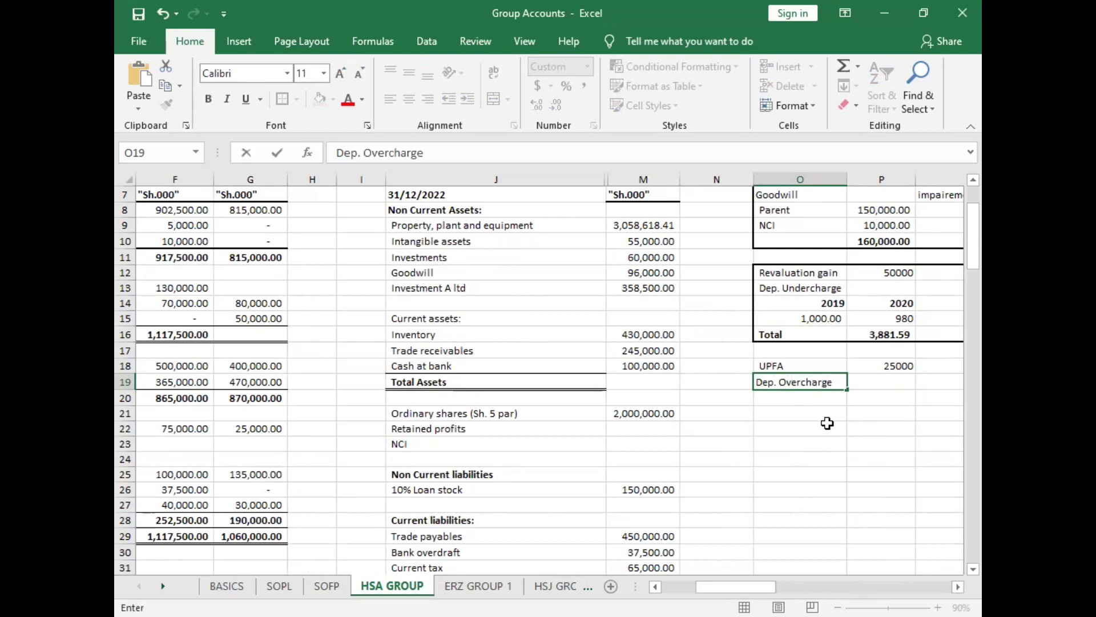
{"action": "scroll", "coordinate": [548, 371], "scroll_direction": "right", "scroll_amount": 3}
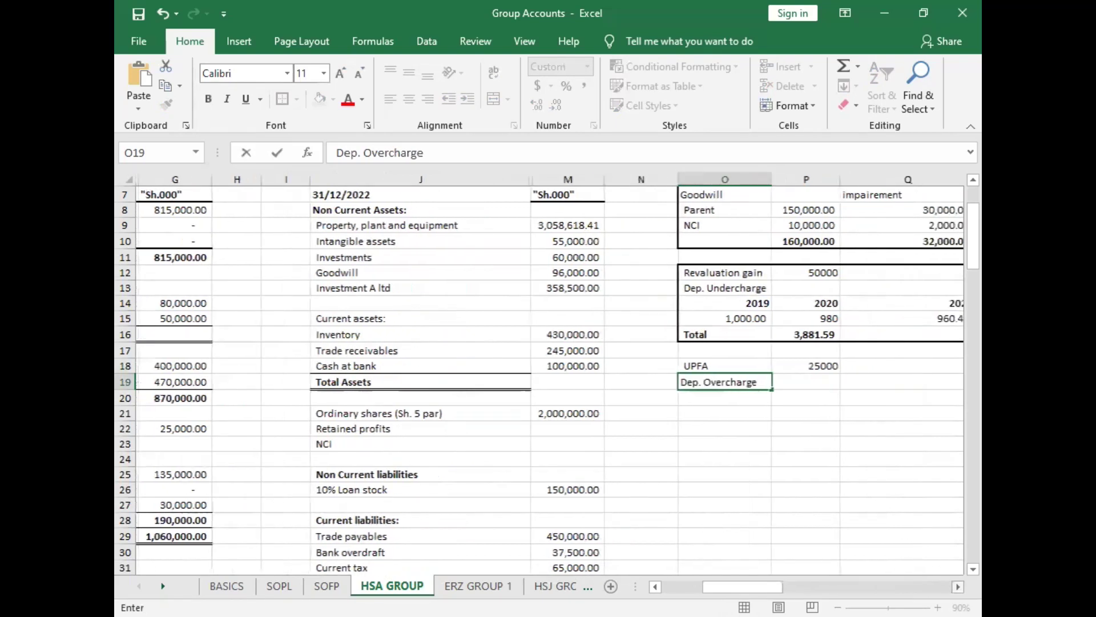
{"action": "left_click", "coordinate": [716, 489]}
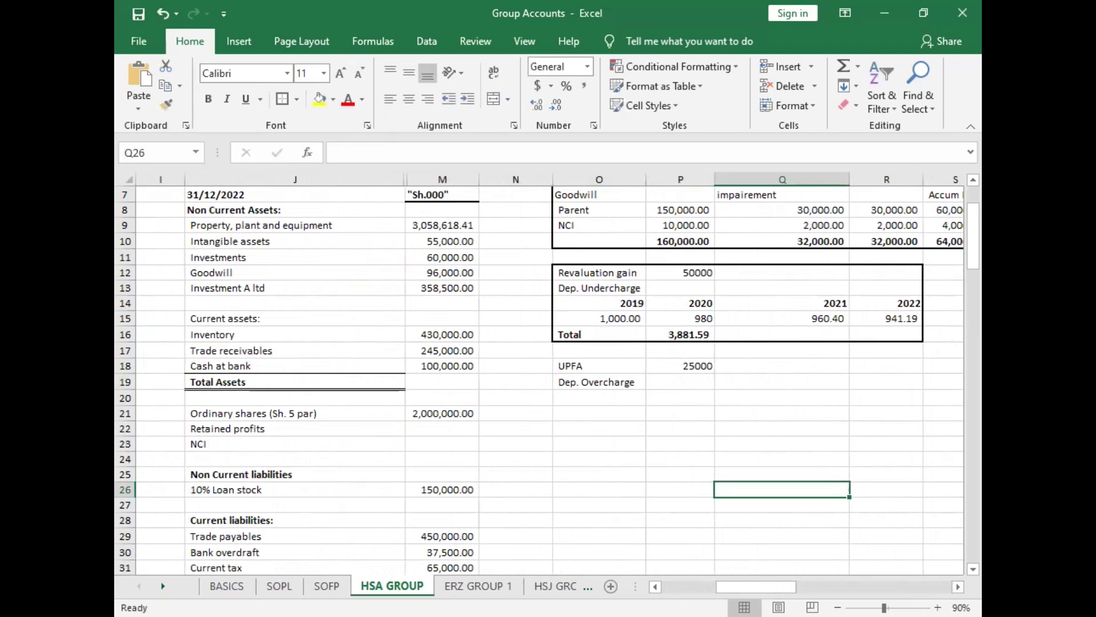
Step: Check the plant sale date in note 2 and calculate the 2021 depreciation overcharge in Q19 with =.2*P18
{"action": "scroll", "coordinate": [481, 485], "scroll_direction": "left", "scroll_amount": 8}
{"action": "scroll", "coordinate": [481, 485], "scroll_direction": "down", "scroll_amount": 2}
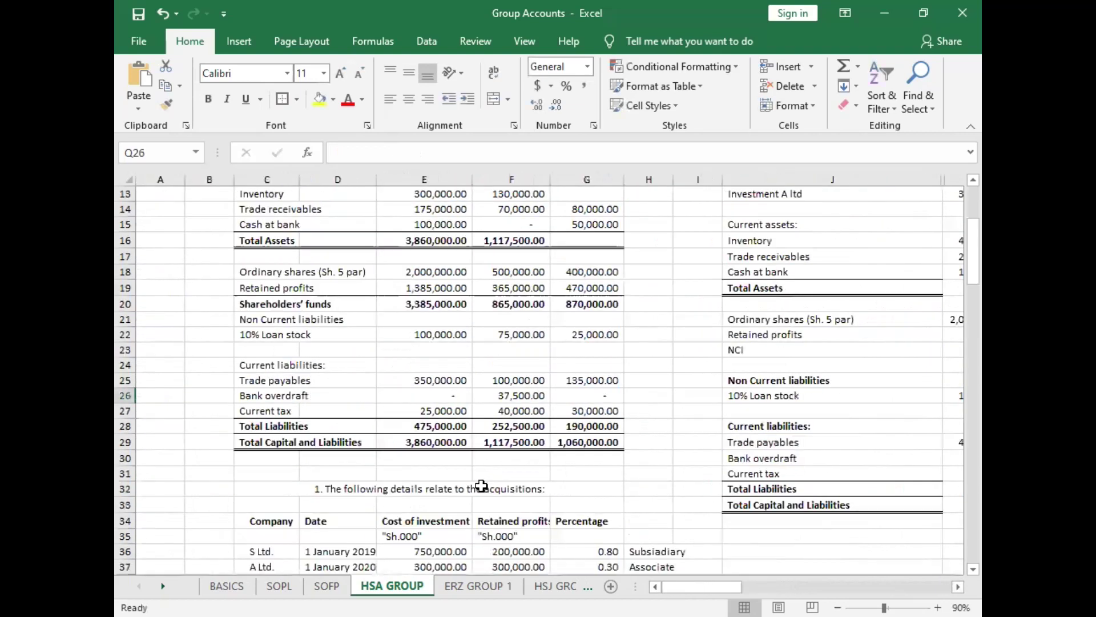
{"action": "scroll", "coordinate": [481, 485], "scroll_direction": "down", "scroll_amount": 5}
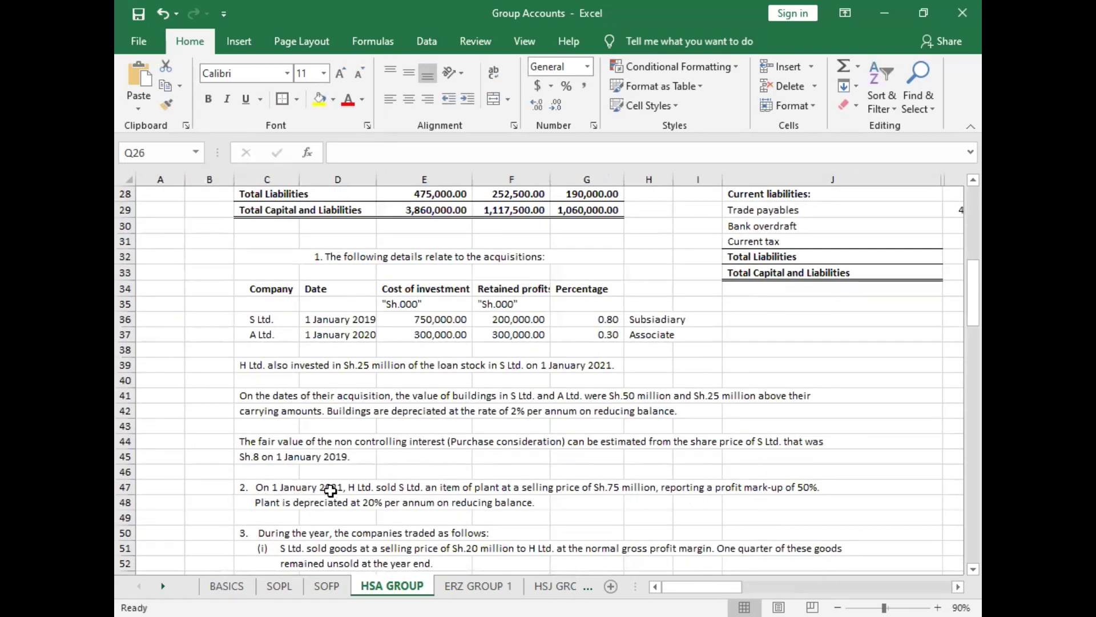
{"action": "scroll", "coordinate": [571, 494], "scroll_direction": "up", "scroll_amount": 4}
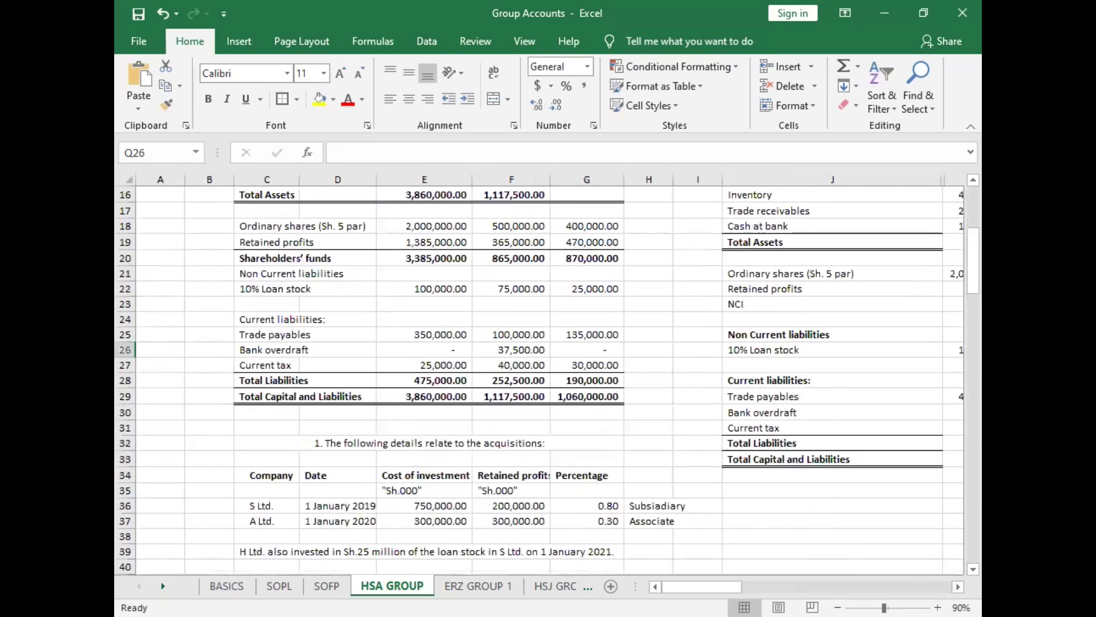
{"action": "scroll", "coordinate": [763, 516], "scroll_direction": "right", "scroll_amount": 3}
{"action": "scroll", "coordinate": [759, 506], "scroll_direction": "up", "scroll_amount": 3}
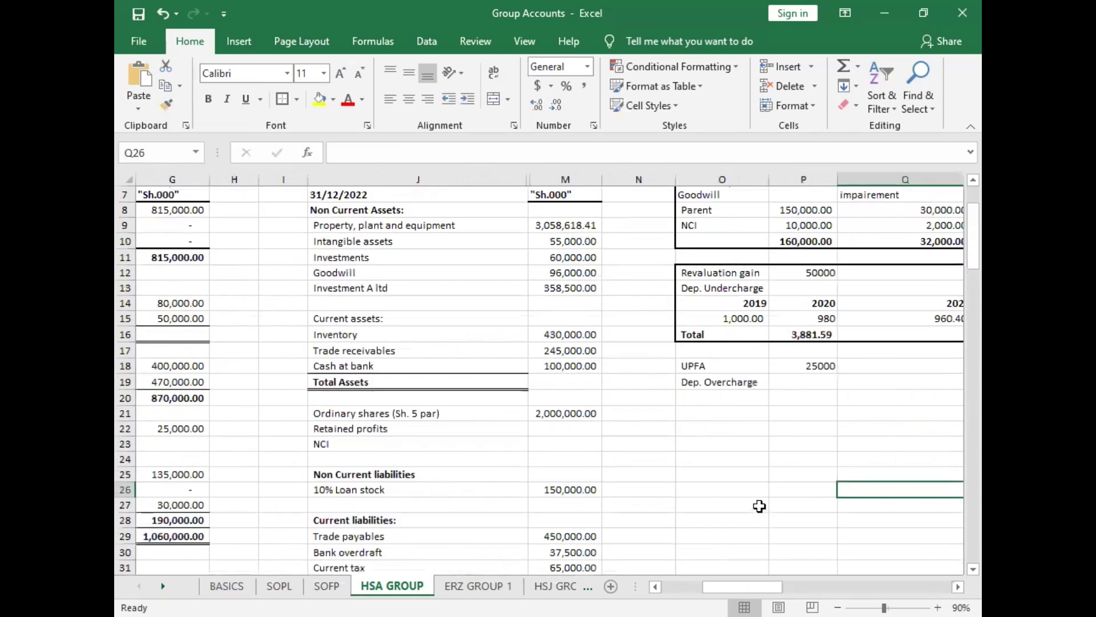
{"action": "scroll", "coordinate": [759, 506], "scroll_direction": "up", "scroll_amount": 1}
{"action": "scroll", "coordinate": [732, 431], "scroll_direction": "right", "scroll_amount": 3}
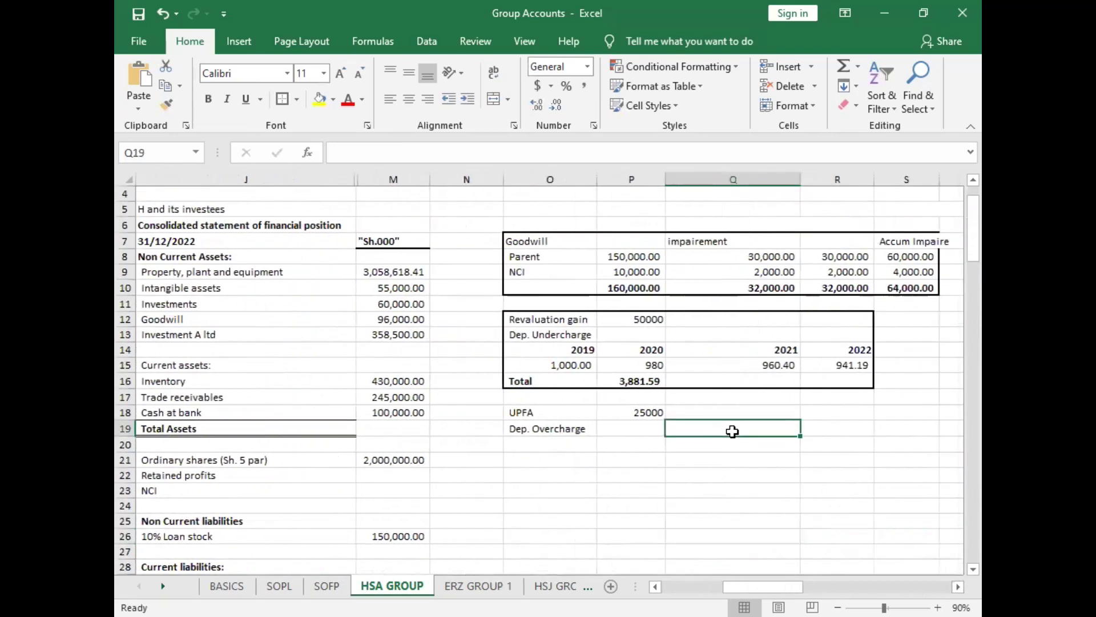
{"action": "type", "text": "=.2*"}
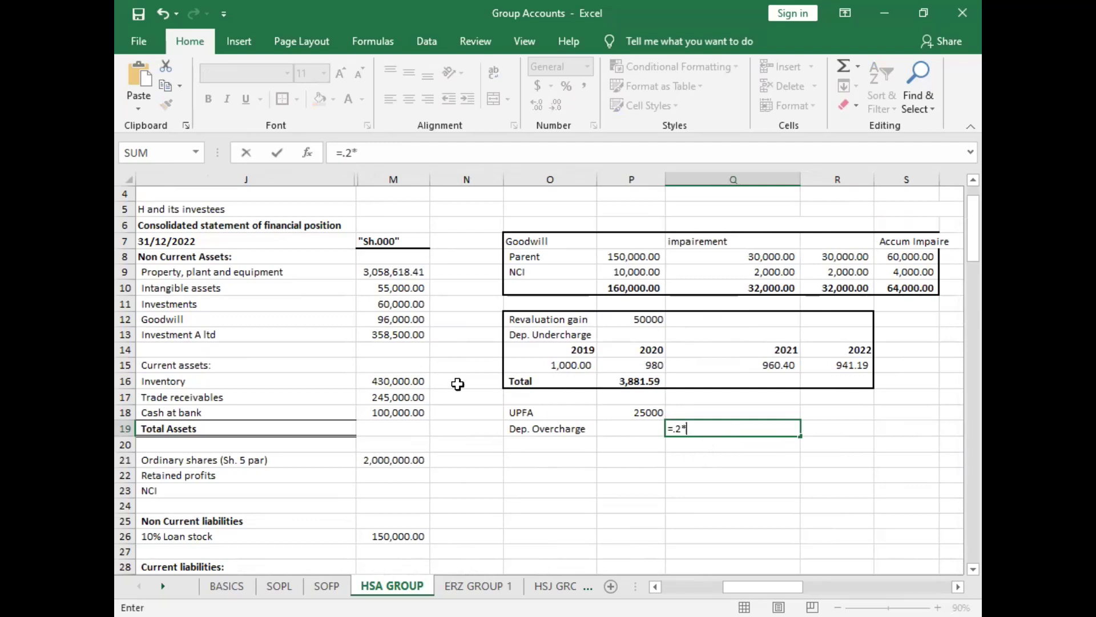
{"action": "left_click", "coordinate": [647, 411]}
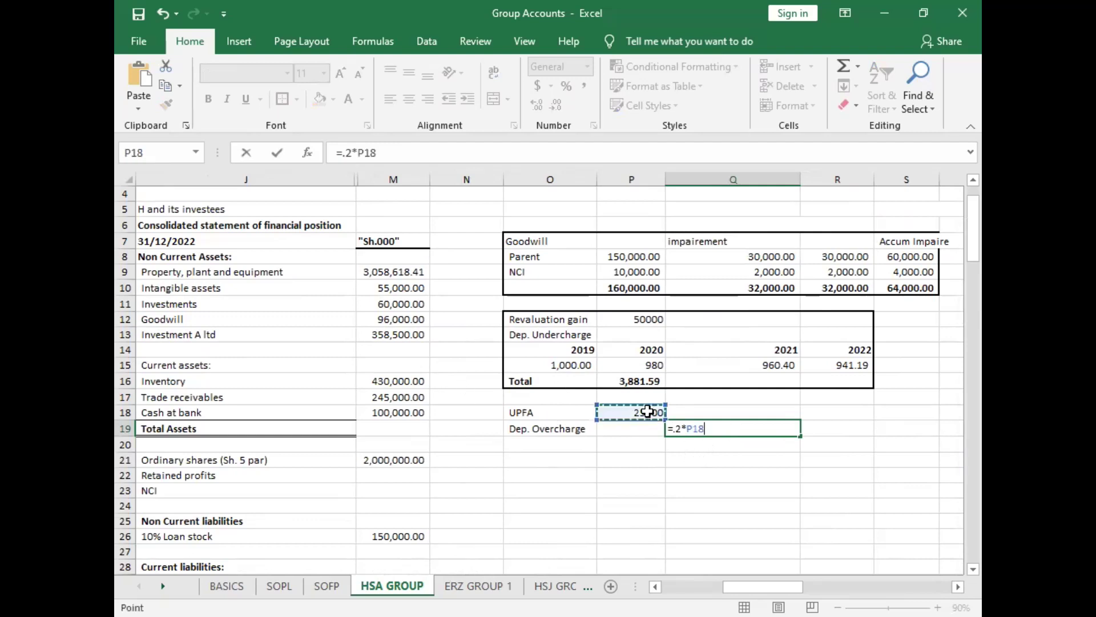
{"action": "key", "text": "Return"}
Step: Calculate the 2022 depreciation overcharge in R19 with =20000*.2
{"action": "left_click", "coordinate": [854, 430]}
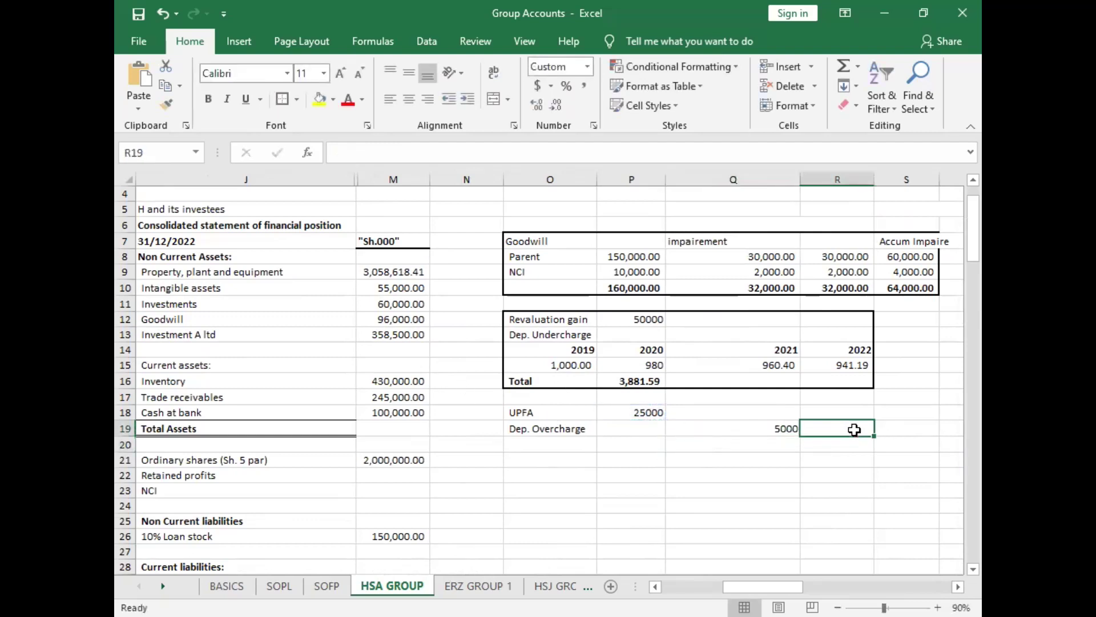
{"action": "type", "text": "="}
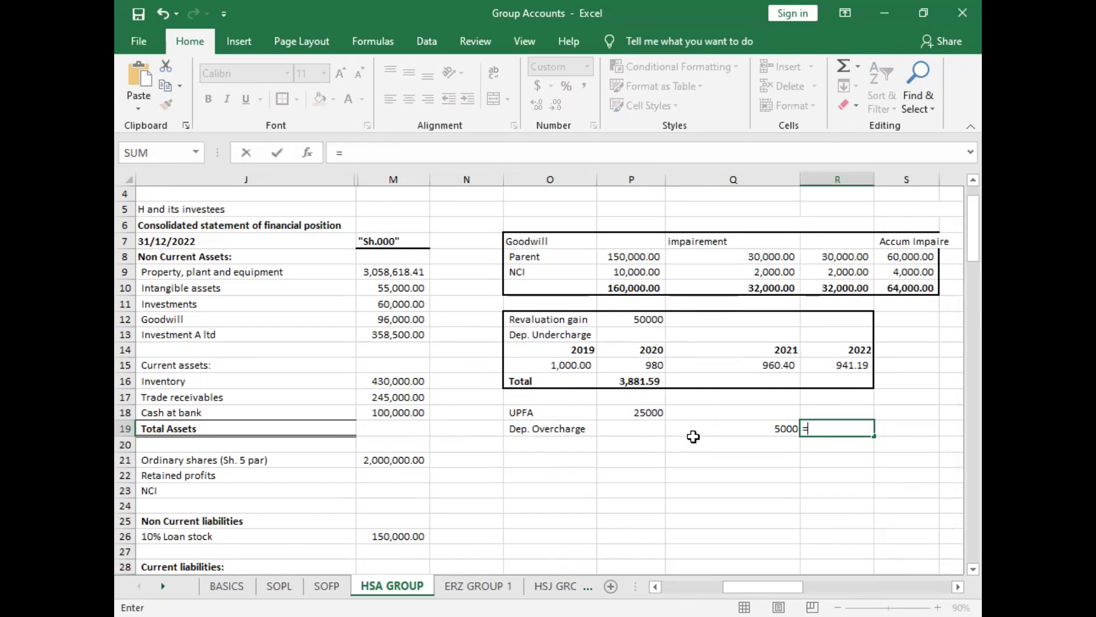
{"action": "type", "text": "20000*.2"}
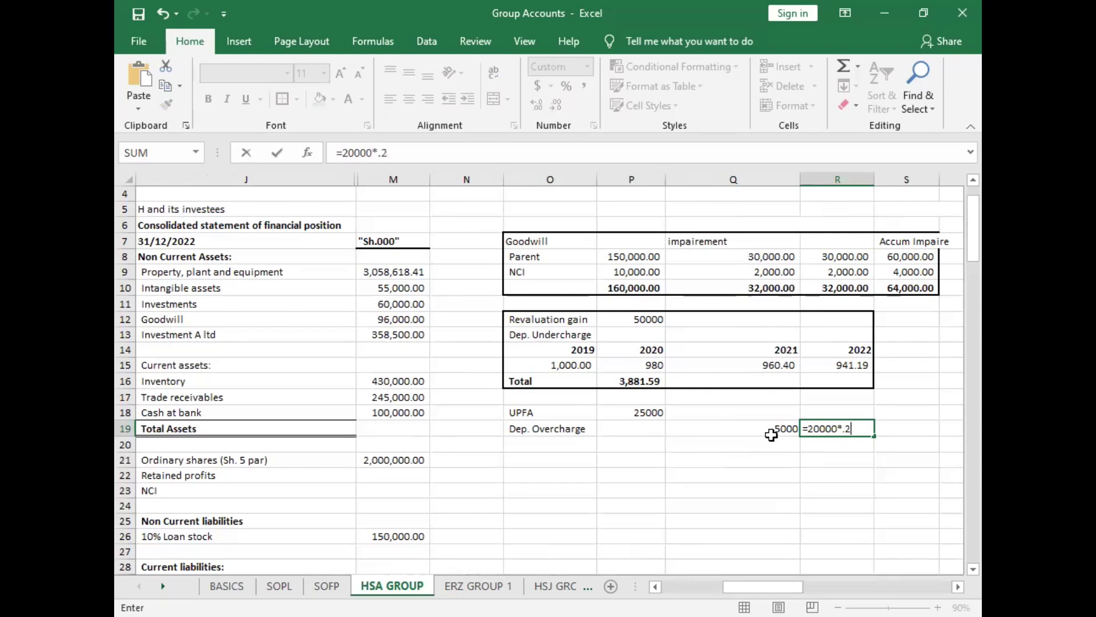
{"action": "key", "text": "Return"}
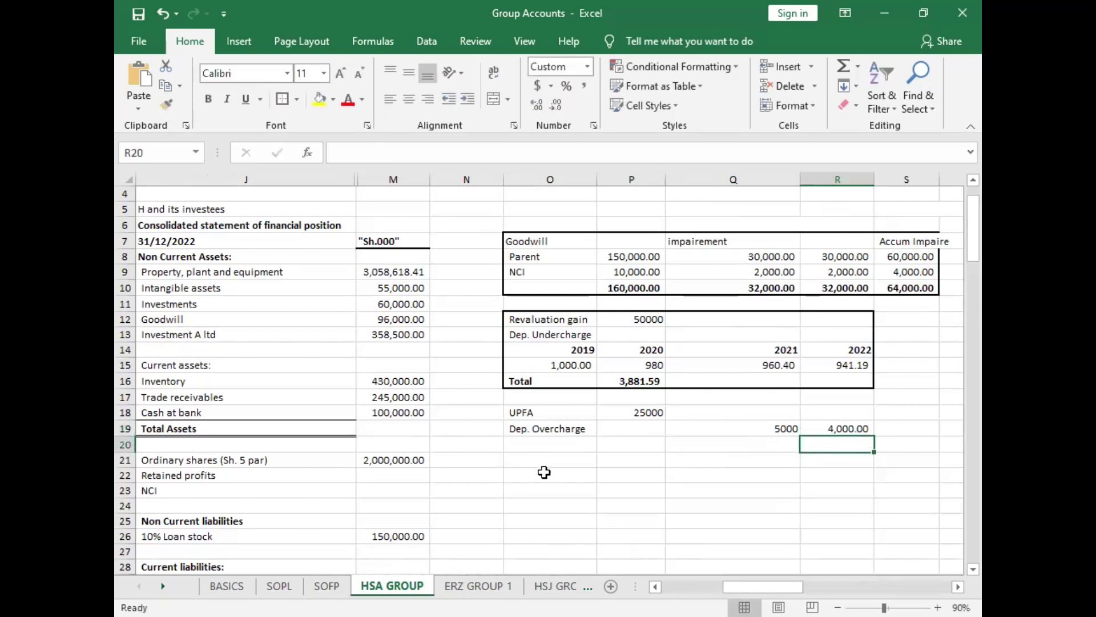
Step: Copy the bold "Total" label from O16 to O20 below the depreciation overcharge row
{"action": "left_click", "coordinate": [507, 382]}
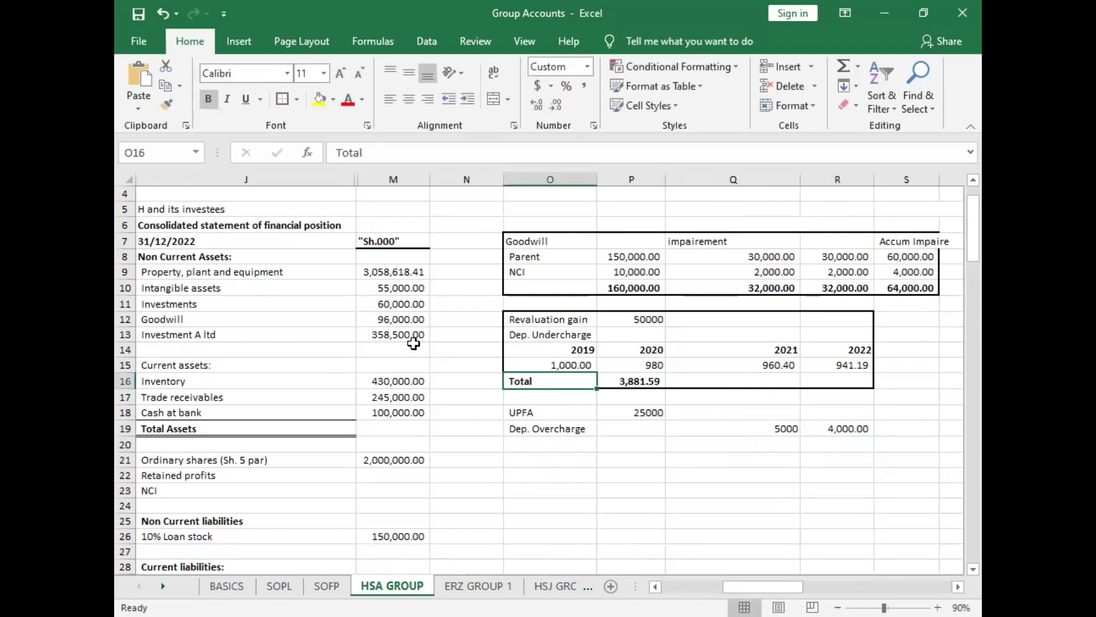
{"action": "key", "text": "ctrl+c"}
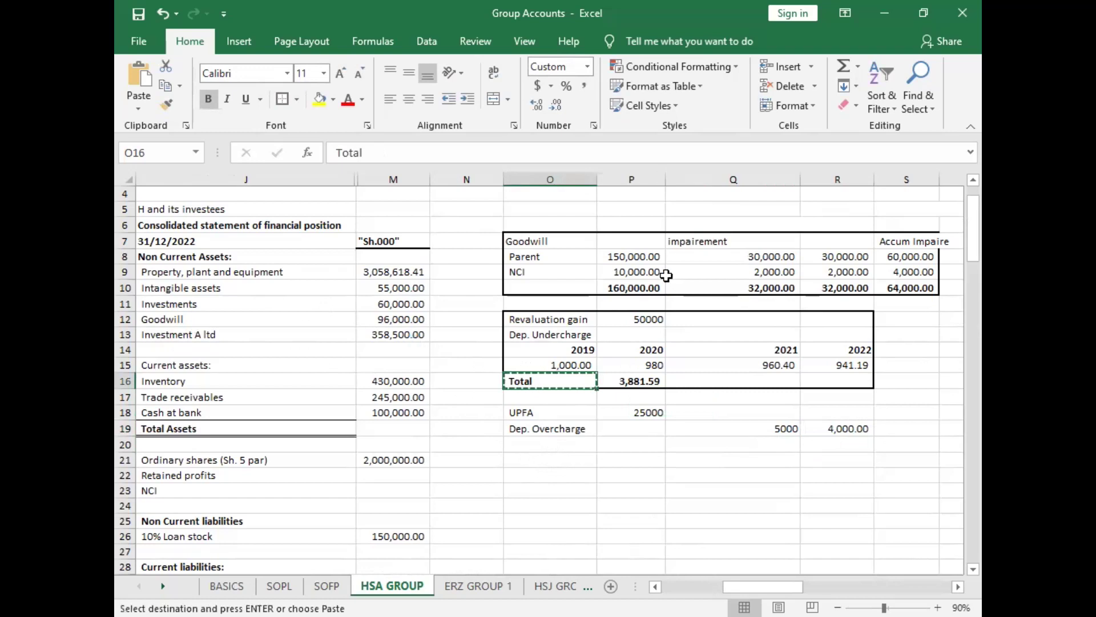
{"action": "left_click", "coordinate": [549, 445]}
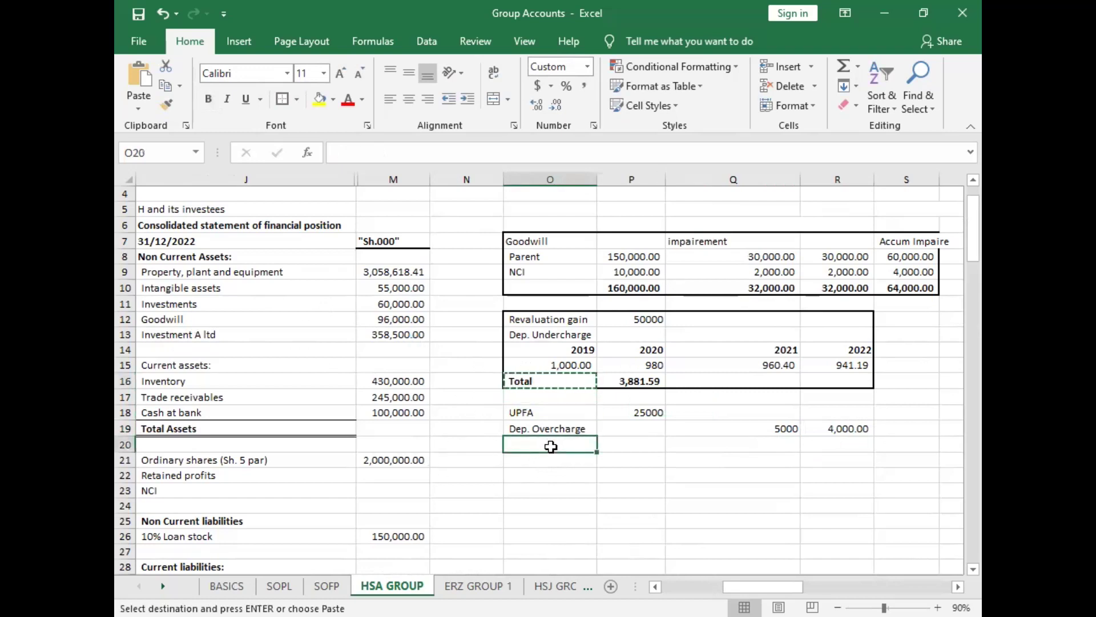
{"action": "key", "text": "ctrl+v"}
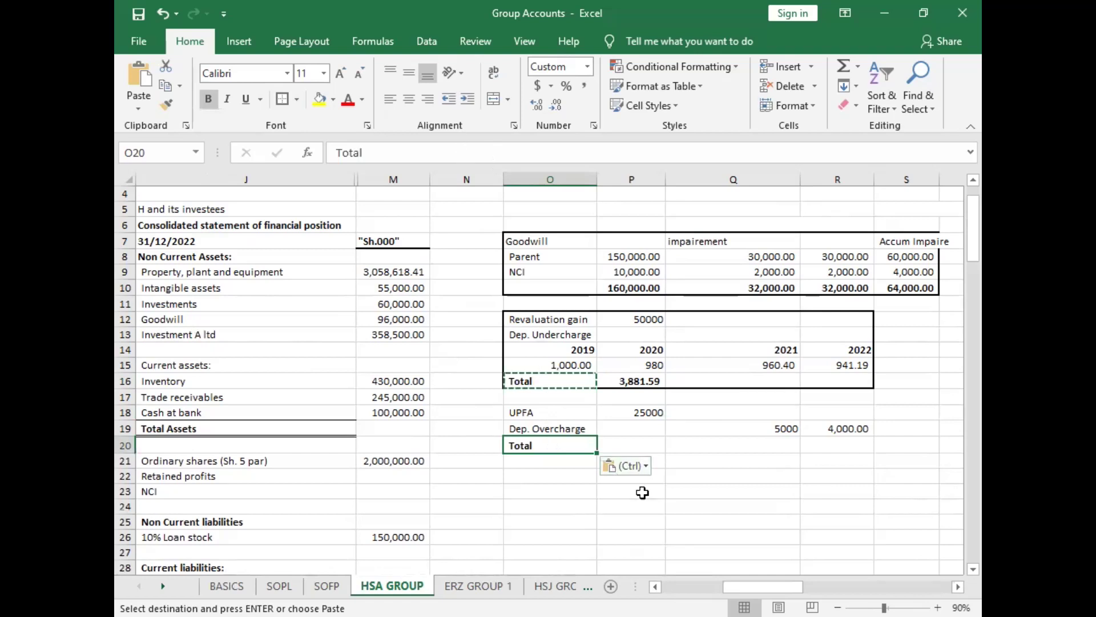
Step: Total the two yearly depreciation overcharges in P20 with =Q19+R19
{"action": "left_click", "coordinate": [637, 444]}
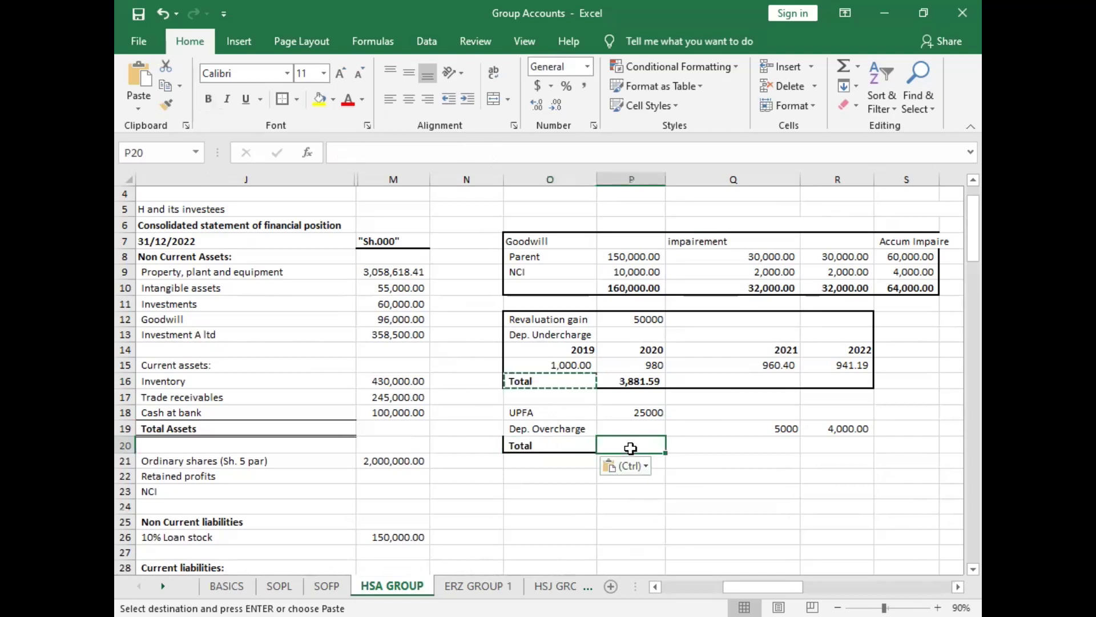
{"action": "type", "text": "="}
{"action": "left_click", "coordinate": [724, 428]}
{"action": "type", "text": "+"}
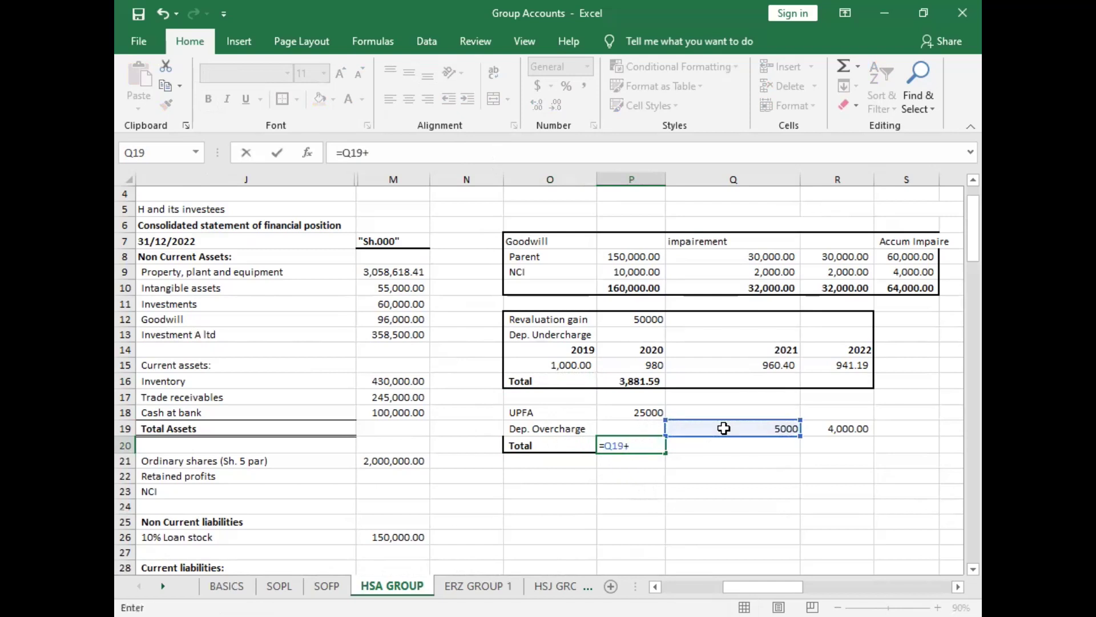
{"action": "left_click", "coordinate": [850, 431]}
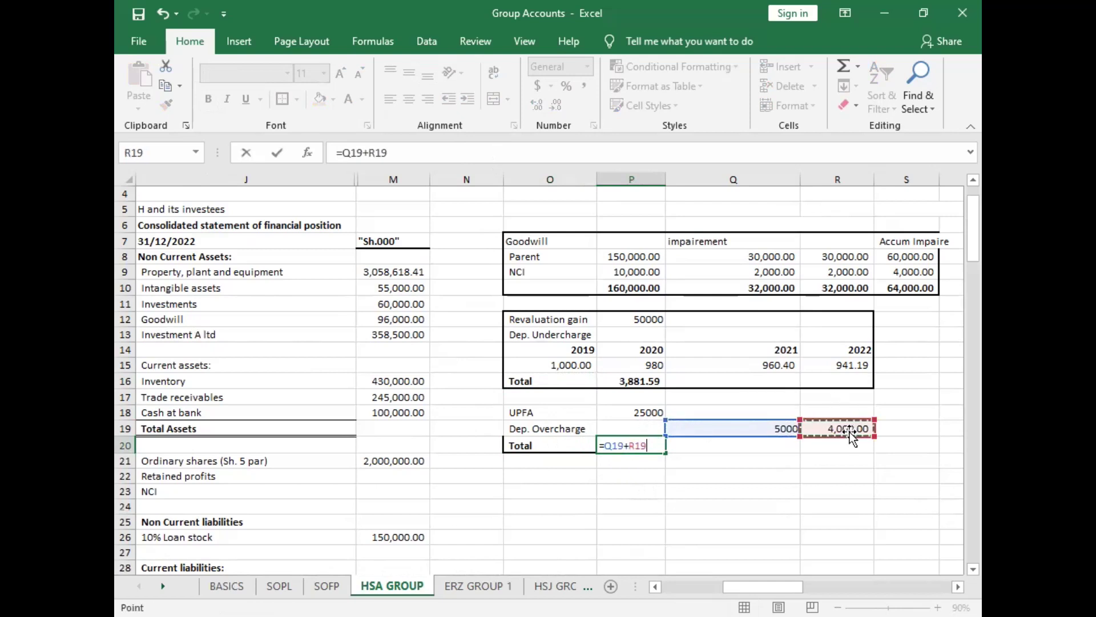
{"action": "key", "text": "Return"}
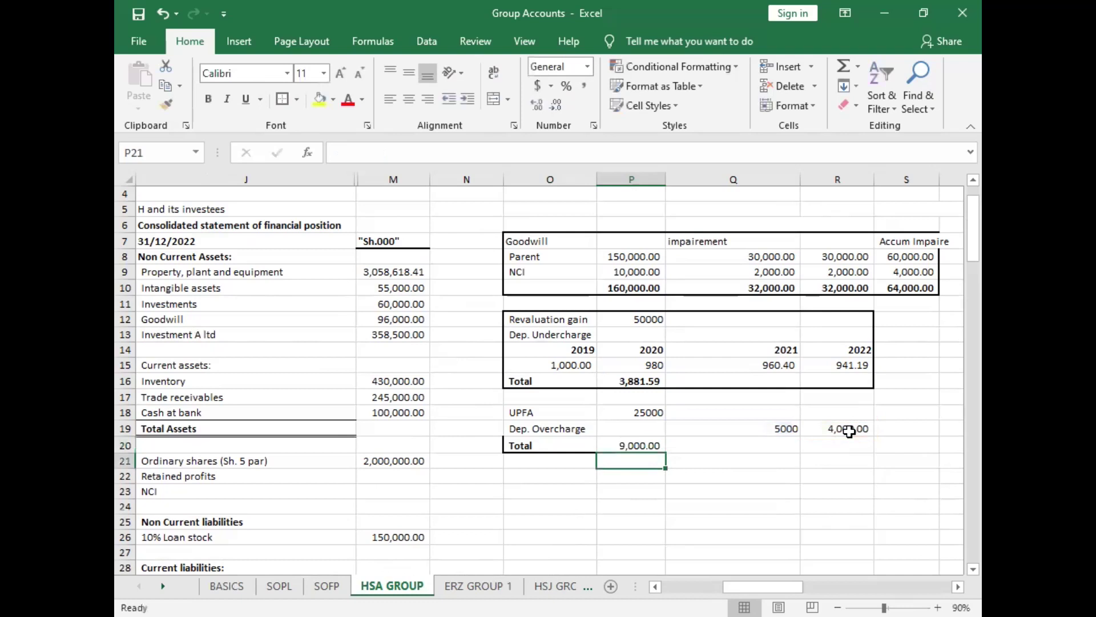
Step: Bold the unrealised plant profit in P18 and the depreciation overcharge total in P20
{"action": "left_click", "coordinate": [648, 416]}
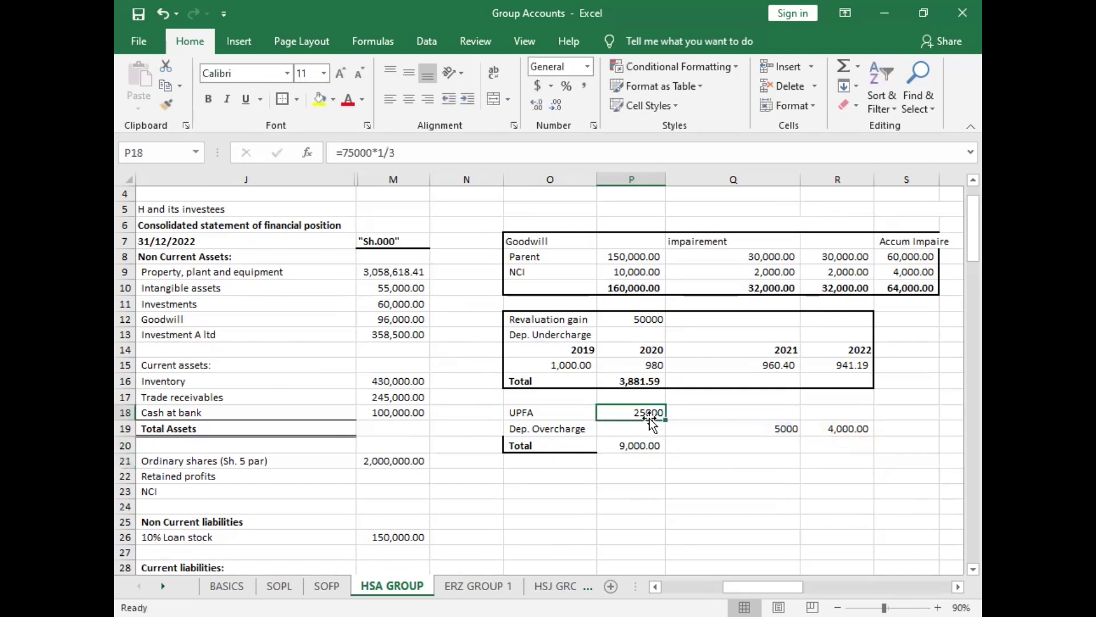
{"action": "key", "text": "ctrl+b"}
{"action": "left_click", "coordinate": [632, 444]}
{"action": "key", "text": "ctrl+b"}
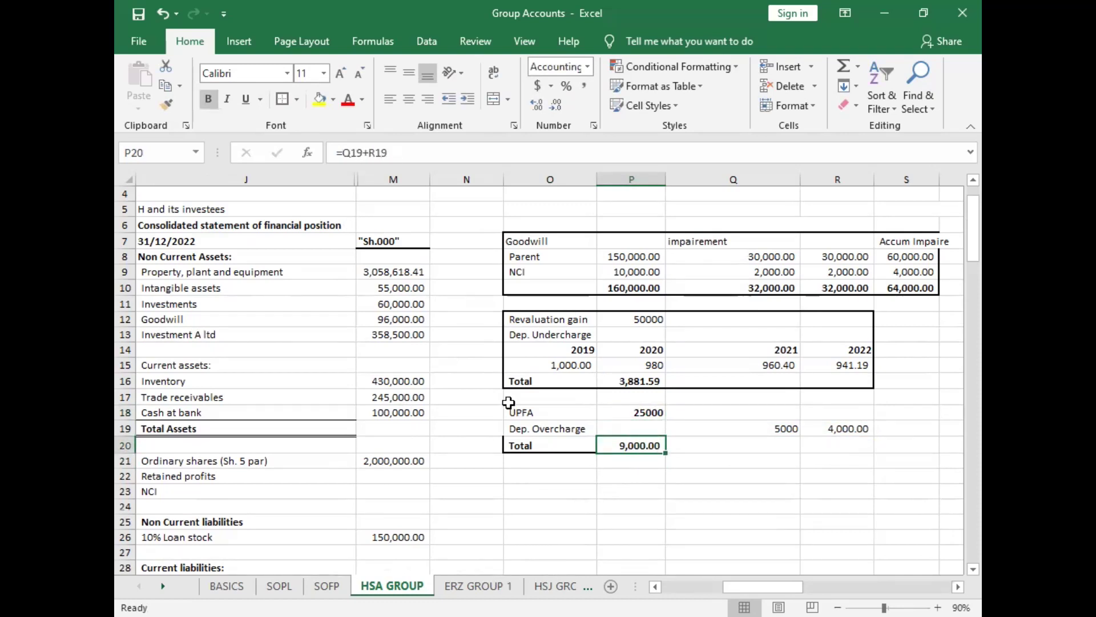
Step: Extend the property, plant and equipment formula in M9 to =E8+F8+P12-P16-P18+P20 to include the unrealised plant profit and depreciation overcharge
{"action": "left_click", "coordinate": [398, 273]}
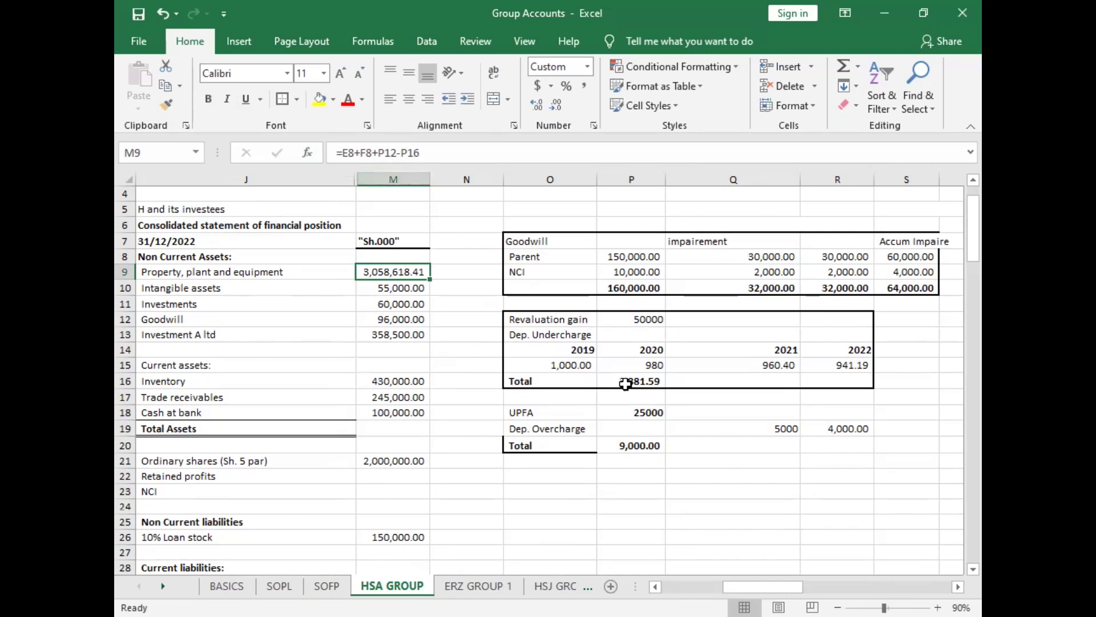
{"action": "left_click", "coordinate": [428, 152]}
{"action": "type", "text": "-"}
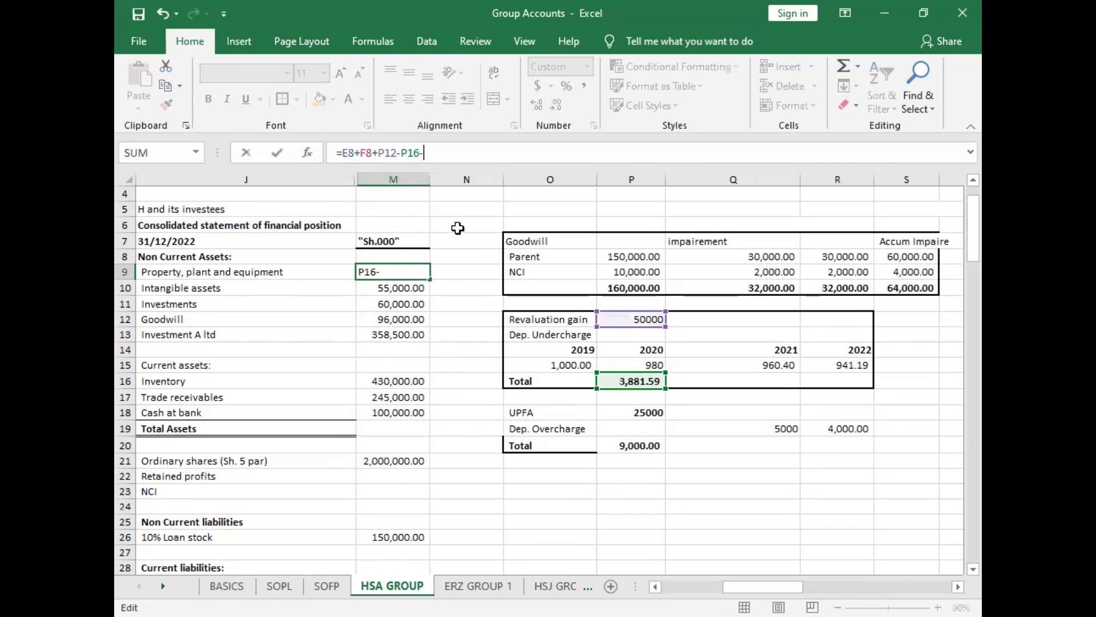
{"action": "left_click", "coordinate": [643, 418]}
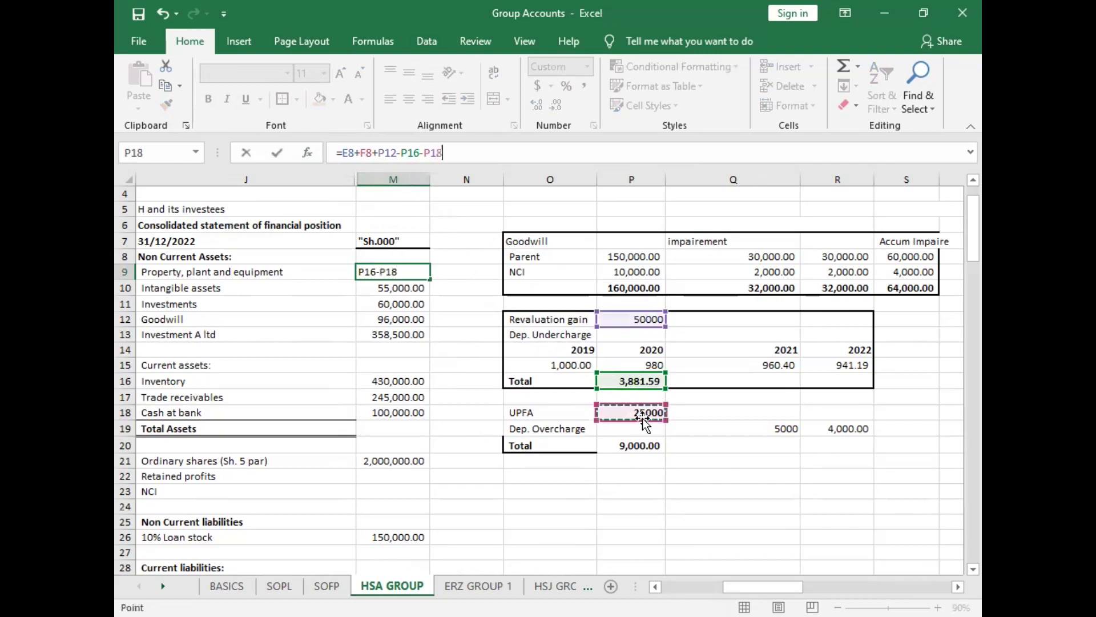
{"action": "type", "text": "+"}
{"action": "left_click", "coordinate": [638, 445]}
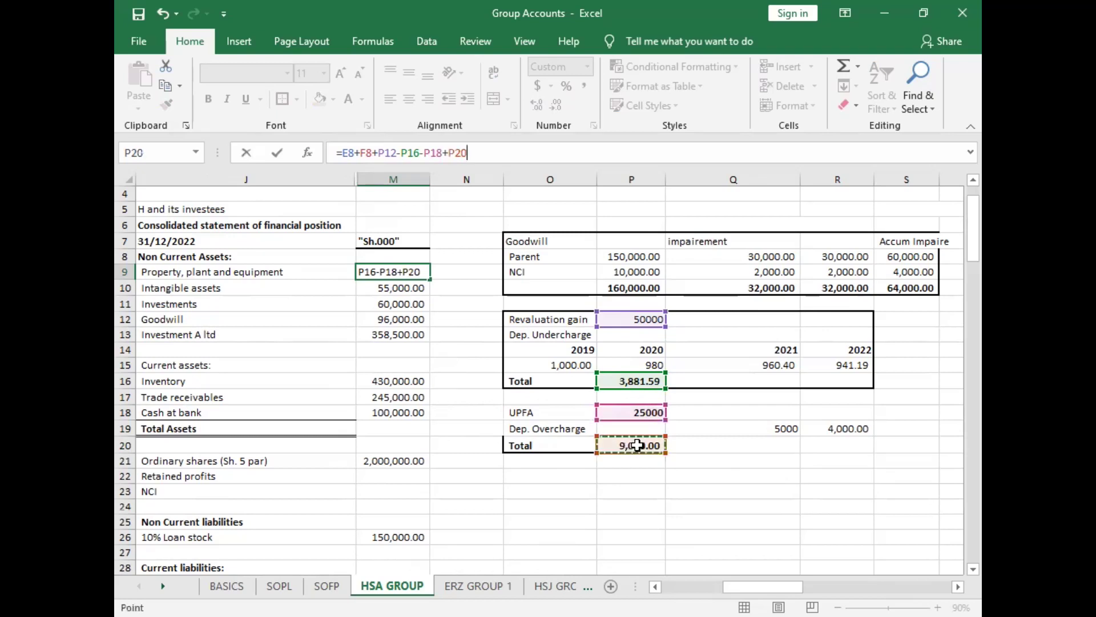
{"action": "key", "text": "Return"}
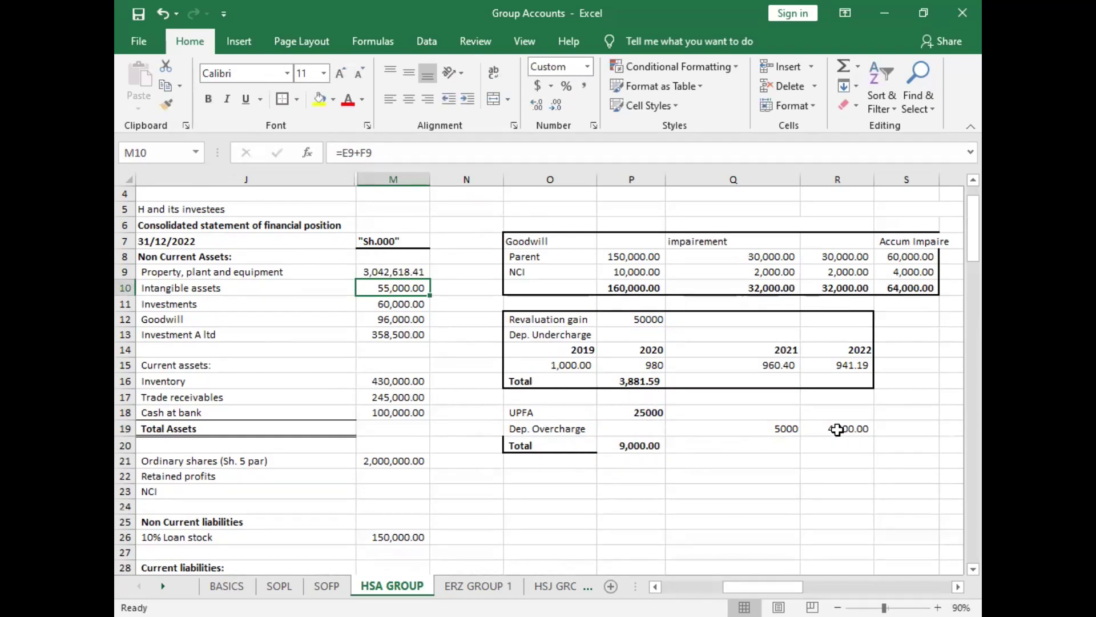
Step: Outline the UPFA and depreciation overcharge working in O18:R20 with a thick outside border
{"action": "left_click_drag", "start_coordinate": [515, 412], "coordinate": [829, 446]}
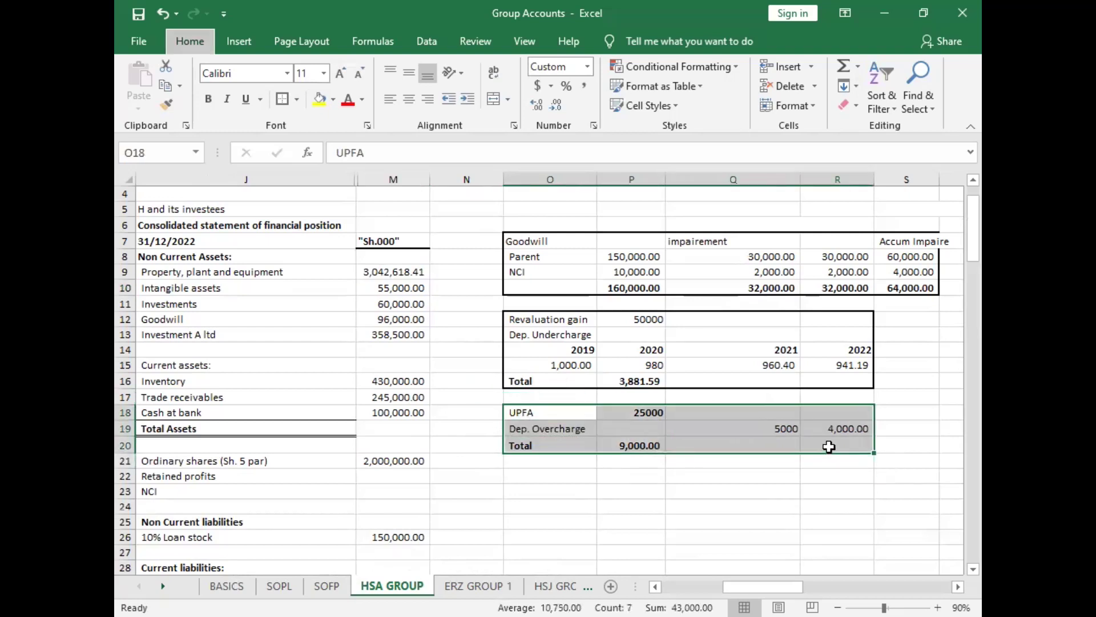
{"action": "left_click", "coordinate": [479, 427]}
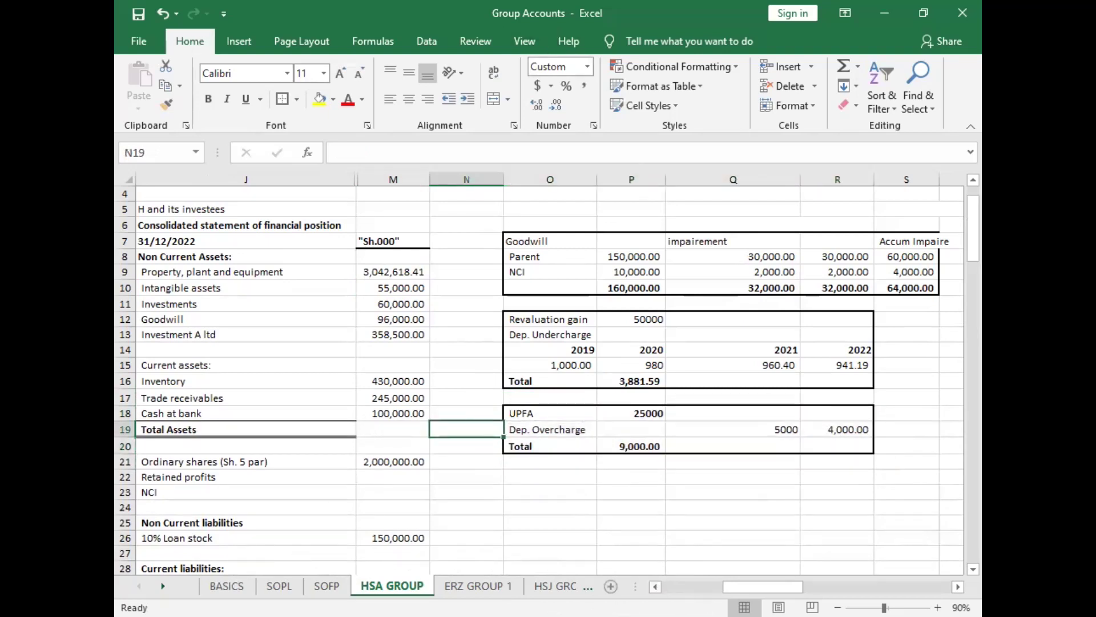
Step: Check the intra-group goods sale in note 3(i) and label O22 "UPCS" below the depreciation overcharge working
{"action": "scroll", "coordinate": [395, 492], "scroll_direction": "left", "scroll_amount": 6}
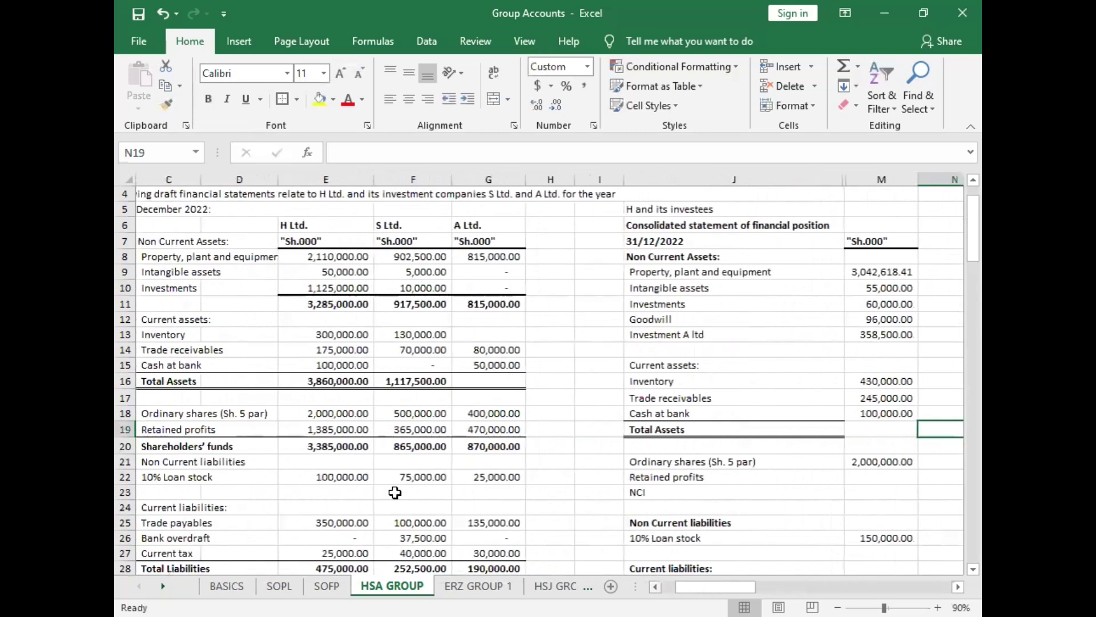
{"action": "scroll", "coordinate": [365, 456], "scroll_direction": "down", "scroll_amount": 6}
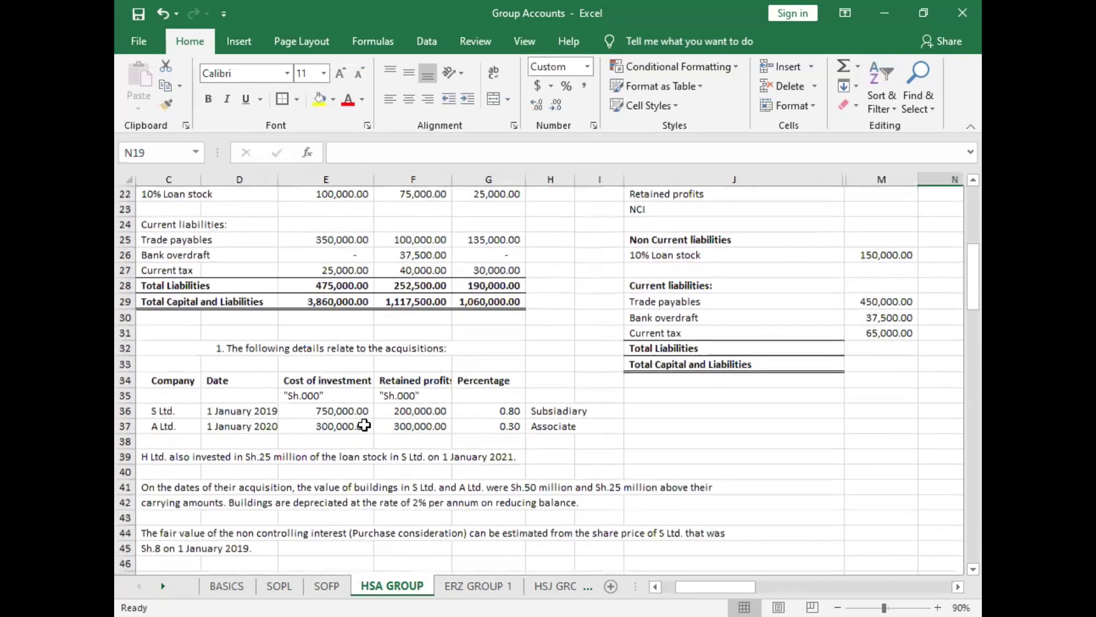
{"action": "scroll", "coordinate": [364, 425], "scroll_direction": "down", "scroll_amount": 5}
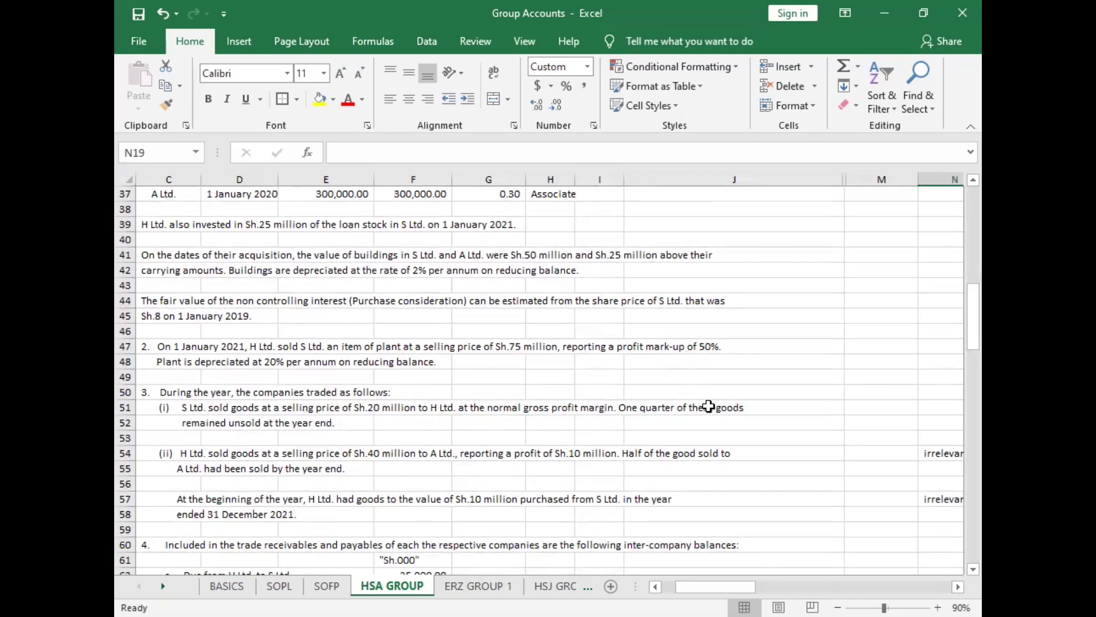
{"action": "left_click", "coordinate": [957, 587]}
{"action": "scroll", "coordinate": [537, 456], "scroll_direction": "up", "scroll_amount": 1}
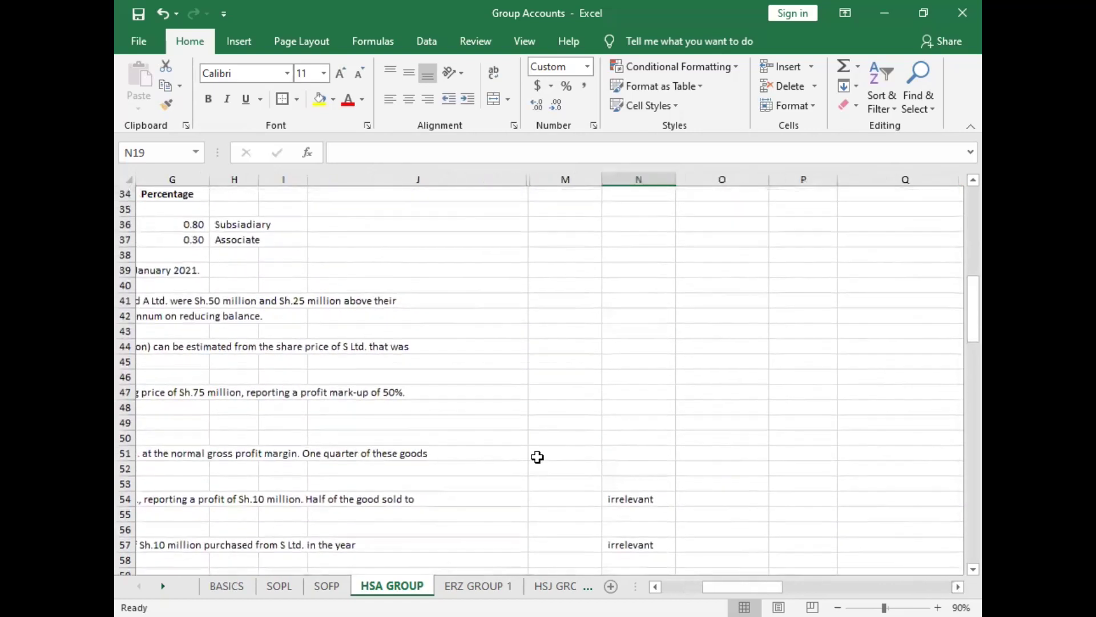
{"action": "scroll", "coordinate": [537, 457], "scroll_direction": "up", "scroll_amount": 8}
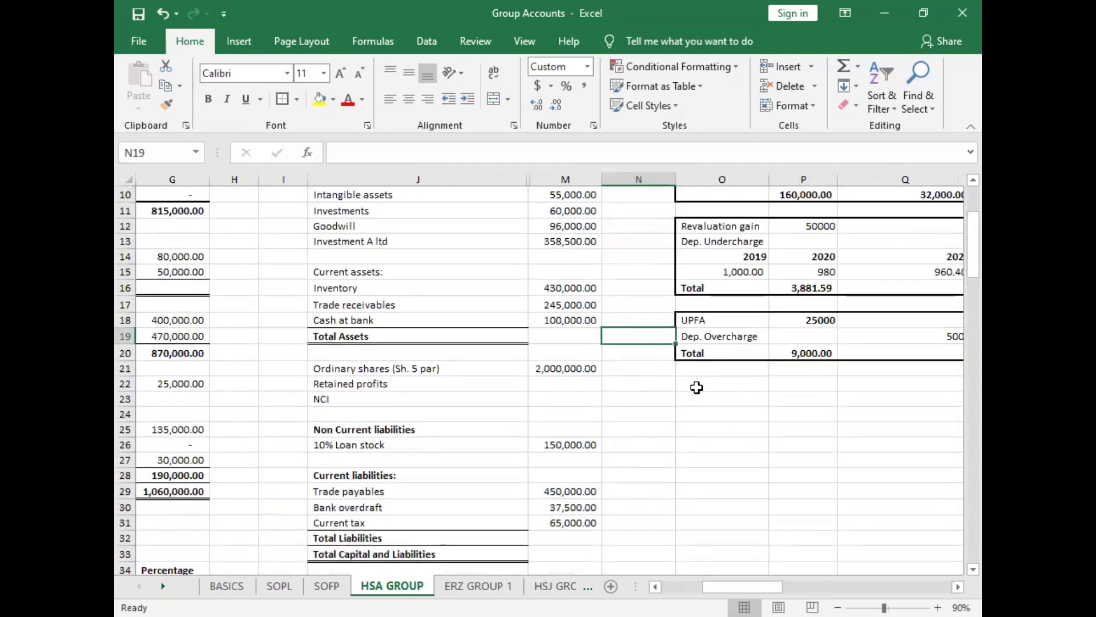
{"action": "left_click", "coordinate": [697, 387]}
{"action": "type", "text": "U"}
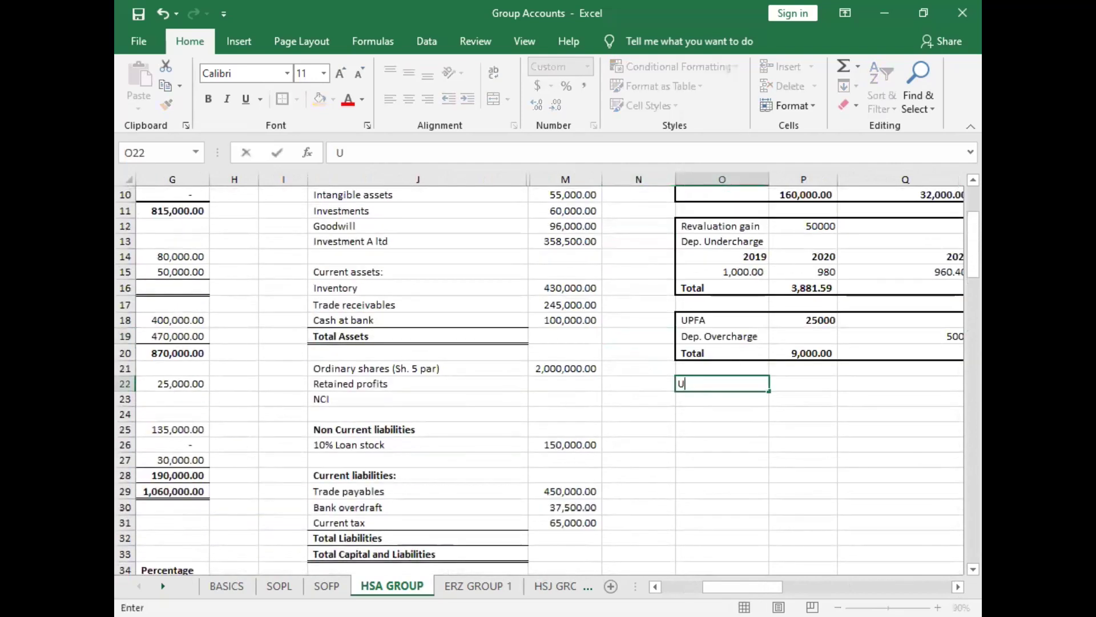
{"action": "type", "text": "PCS"}
{"action": "key", "text": "Tab"}
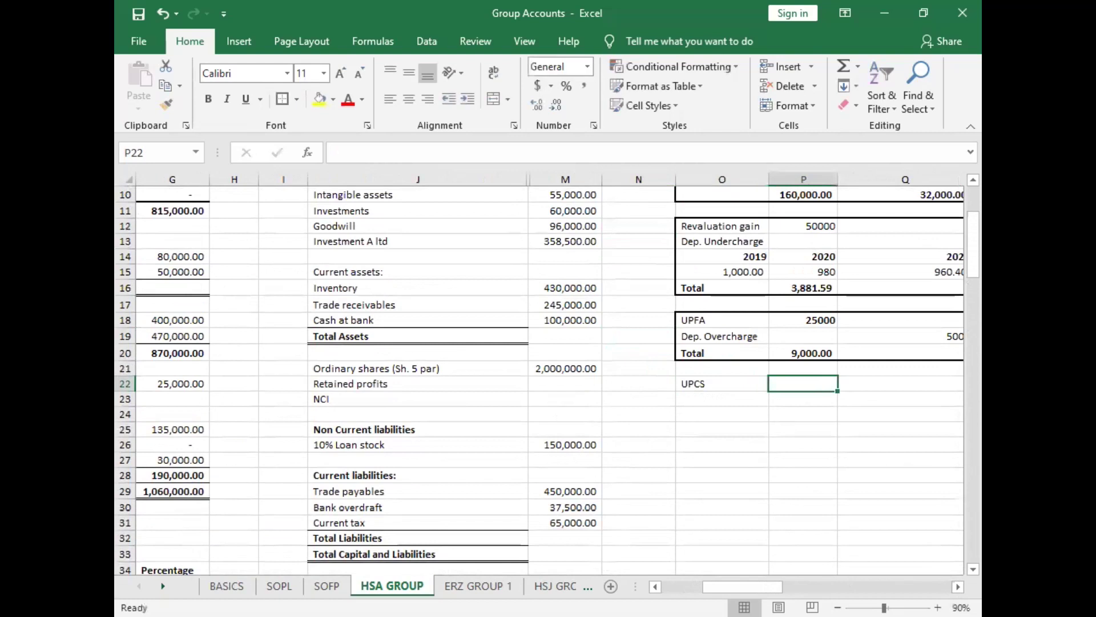
Step: Calculate the unrealised profit on closing stock in P22 with =20000*1/3*1/4, then make it bold with comma formatting
{"action": "type", "text": "=20"}
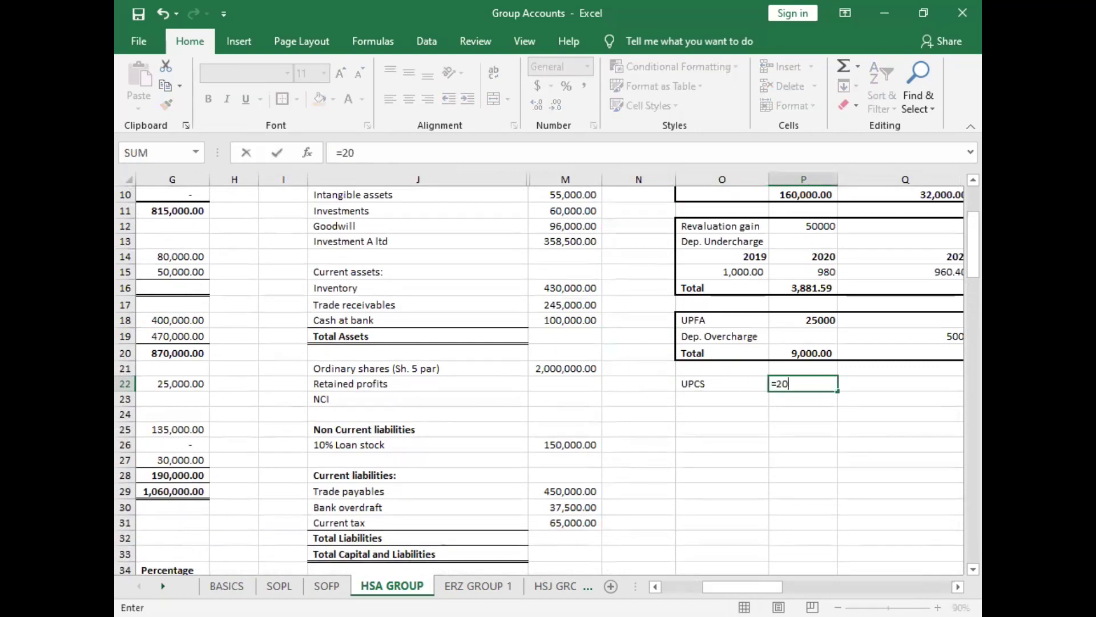
{"action": "type", "text": "00*1/3*1/4"}
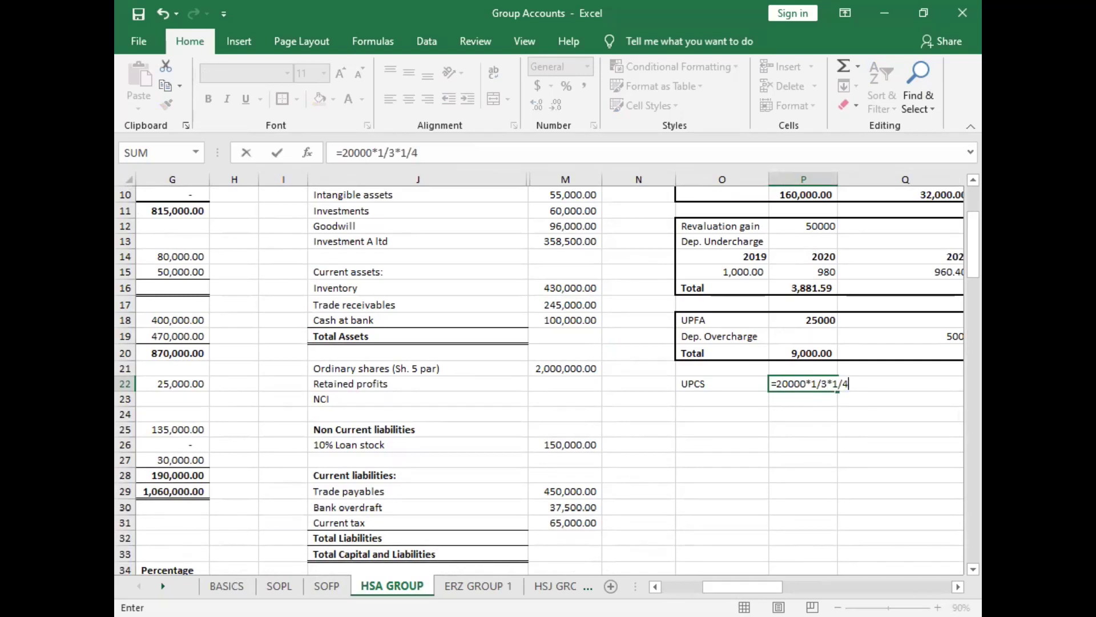
{"action": "left_click", "coordinate": [723, 399]}
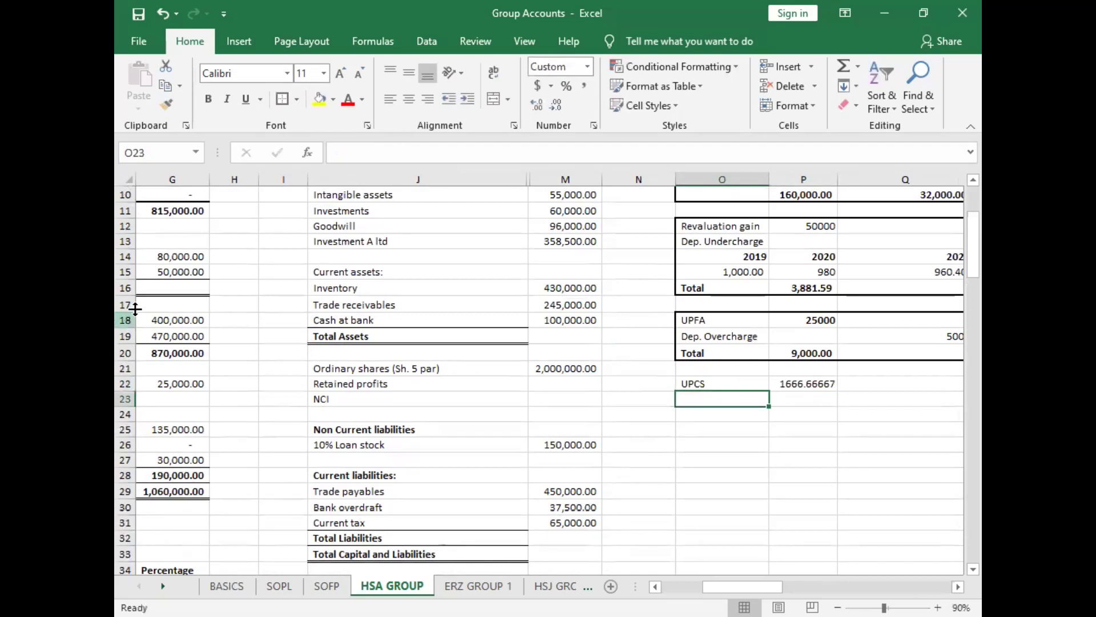
{"action": "left_click", "coordinate": [797, 382]}
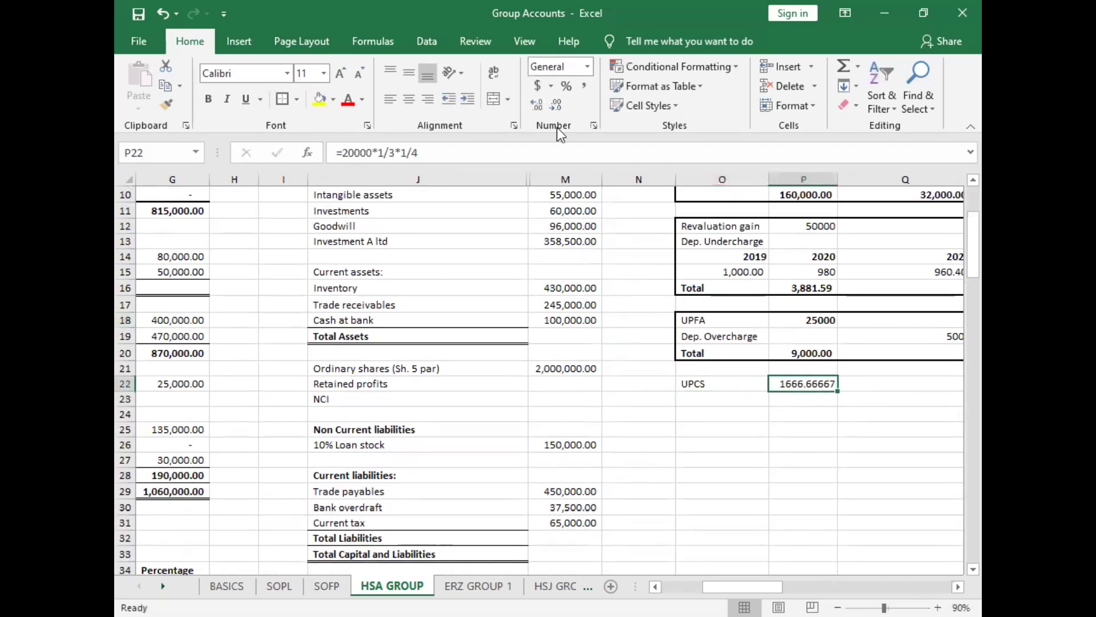
{"action": "left_click", "coordinate": [208, 99]}
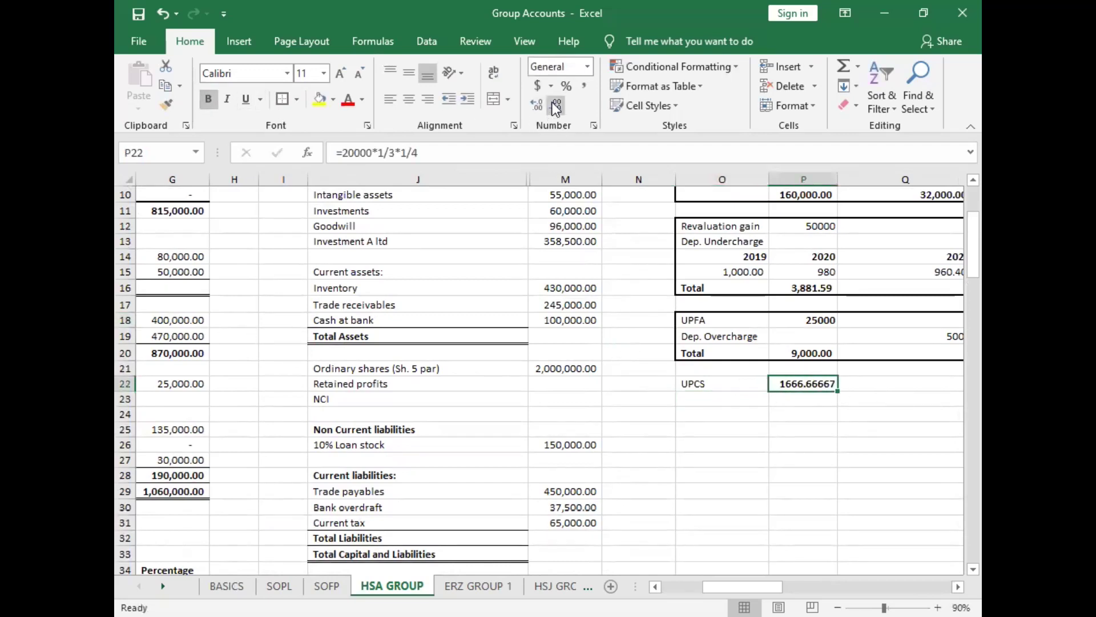
{"action": "left_click", "coordinate": [583, 86]}
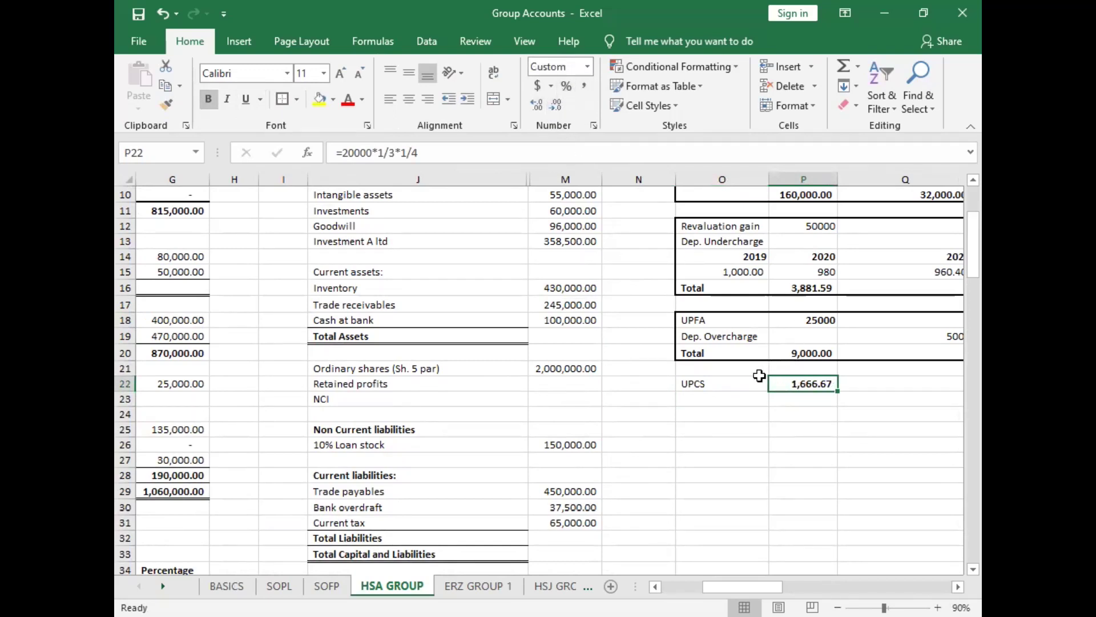
Step: Deduct the UPCS from inventory in M16 with =E13+F13-P22 and outline O22:P22 with a thick border
{"action": "left_click", "coordinate": [572, 288]}
{"action": "left_click", "coordinate": [410, 149]}
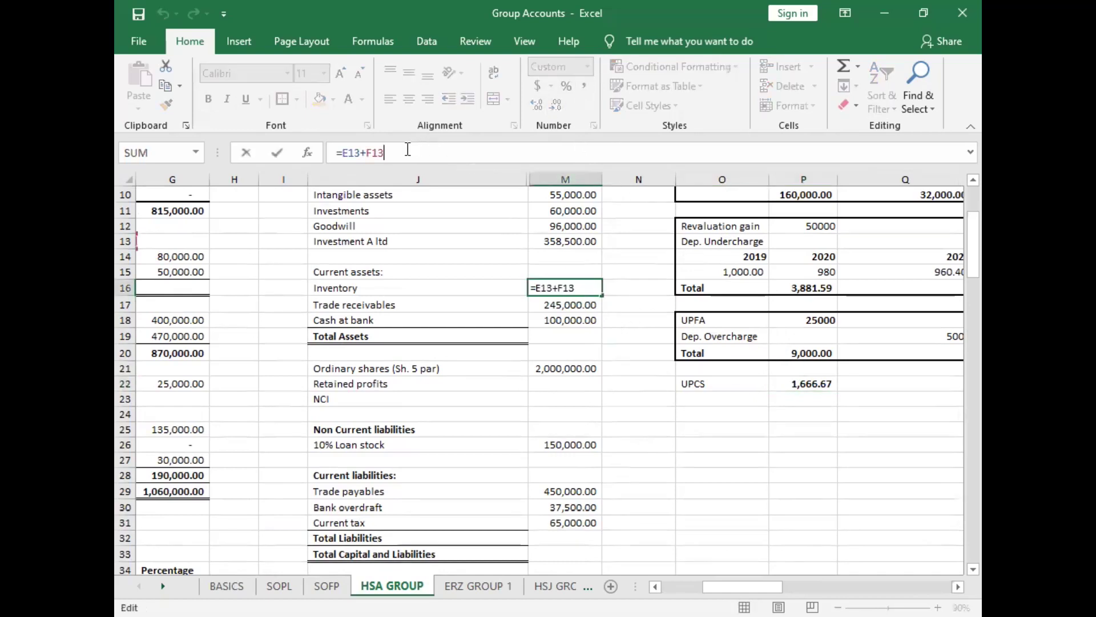
{"action": "type", "text": "-"}
{"action": "left_click", "coordinate": [816, 386]}
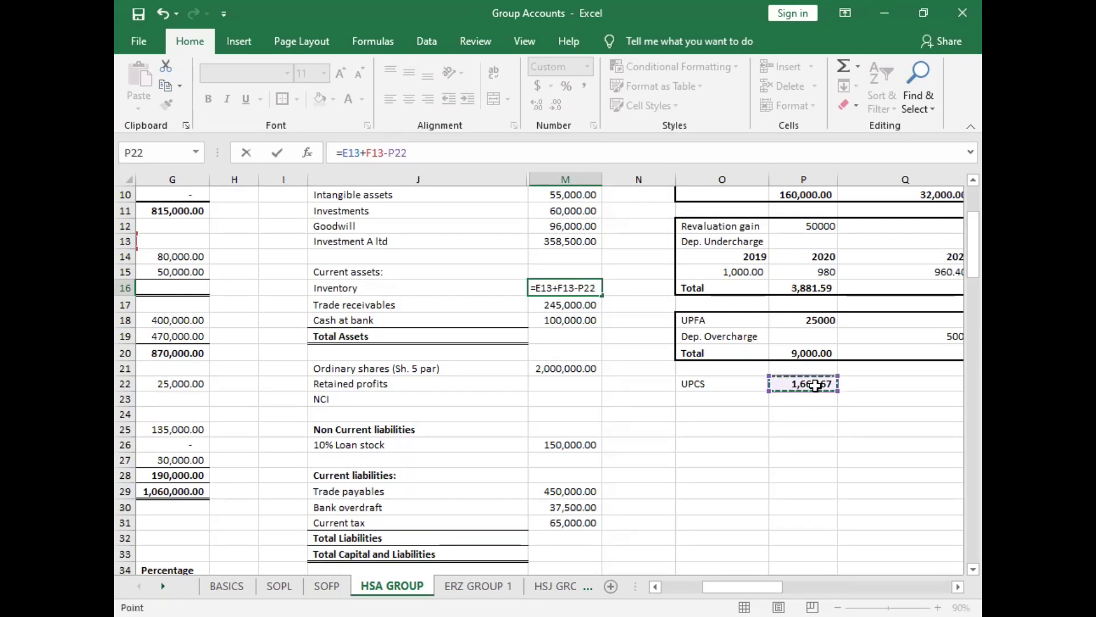
{"action": "key", "text": "Return"}
{"action": "left_click_drag", "start_coordinate": [686, 385], "coordinate": [819, 384]}
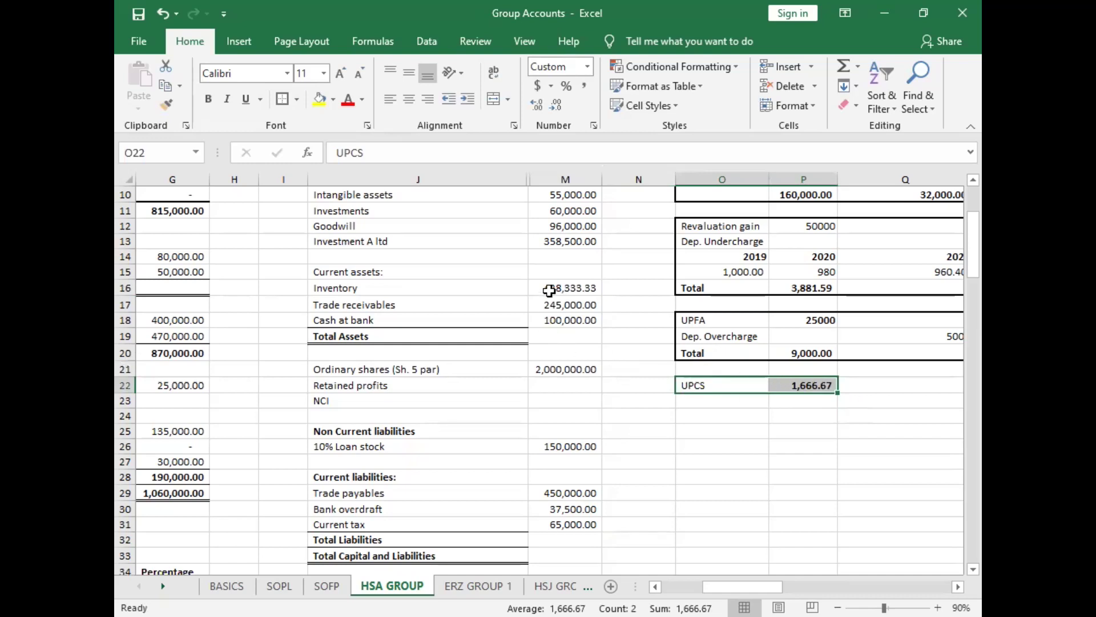
Step: Calculate total assets in M19 with =SUM(M9:M18) and make the figure bold
{"action": "left_click", "coordinate": [568, 334]}
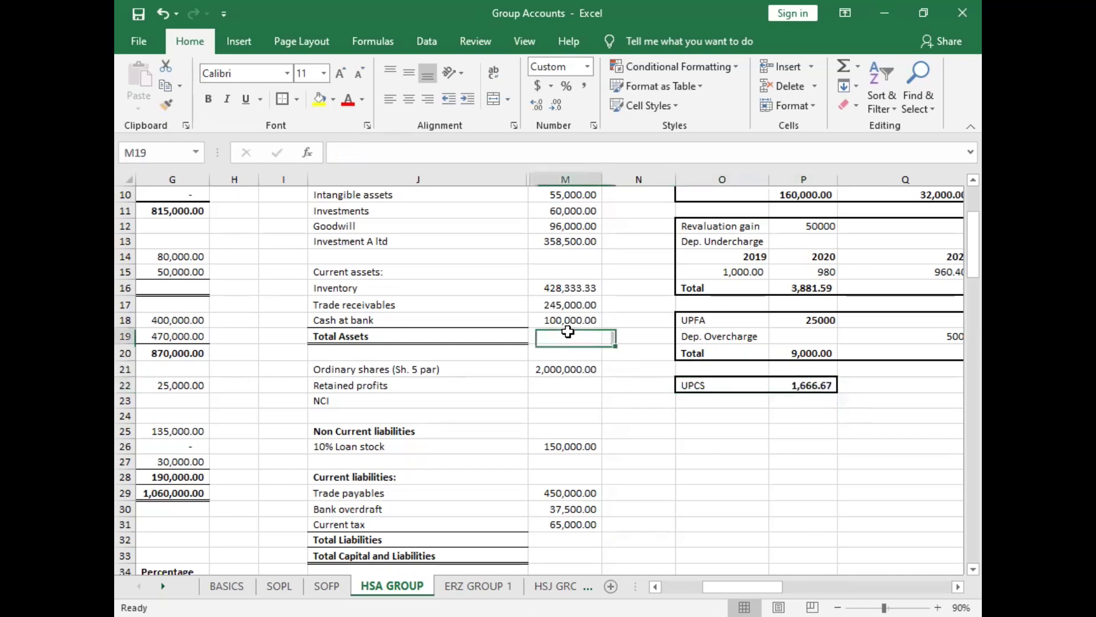
{"action": "type", "text": "="}
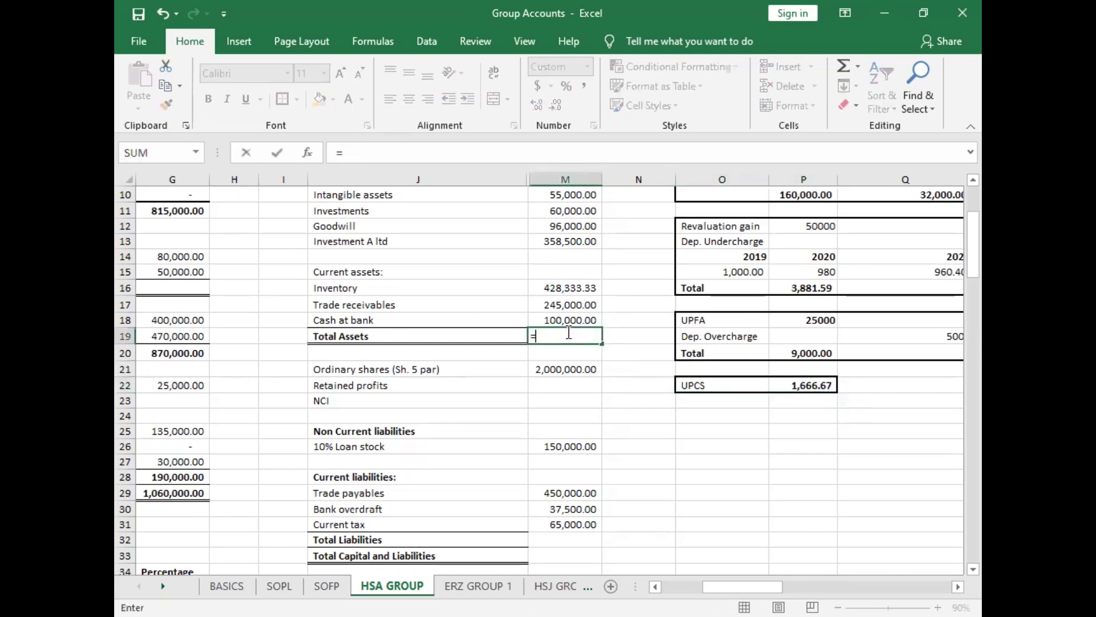
{"action": "type", "text": "SUM("}
{"action": "scroll", "coordinate": [533, 290], "scroll_direction": "up", "scroll_amount": 1}
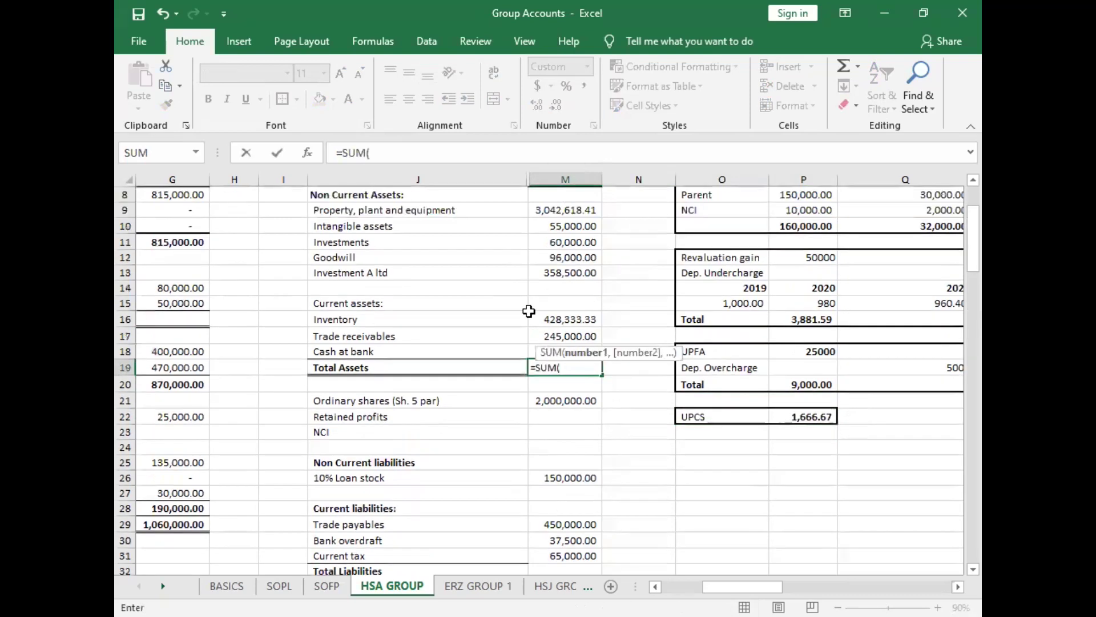
{"action": "left_click_drag", "start_coordinate": [554, 237], "coordinate": [573, 364]}
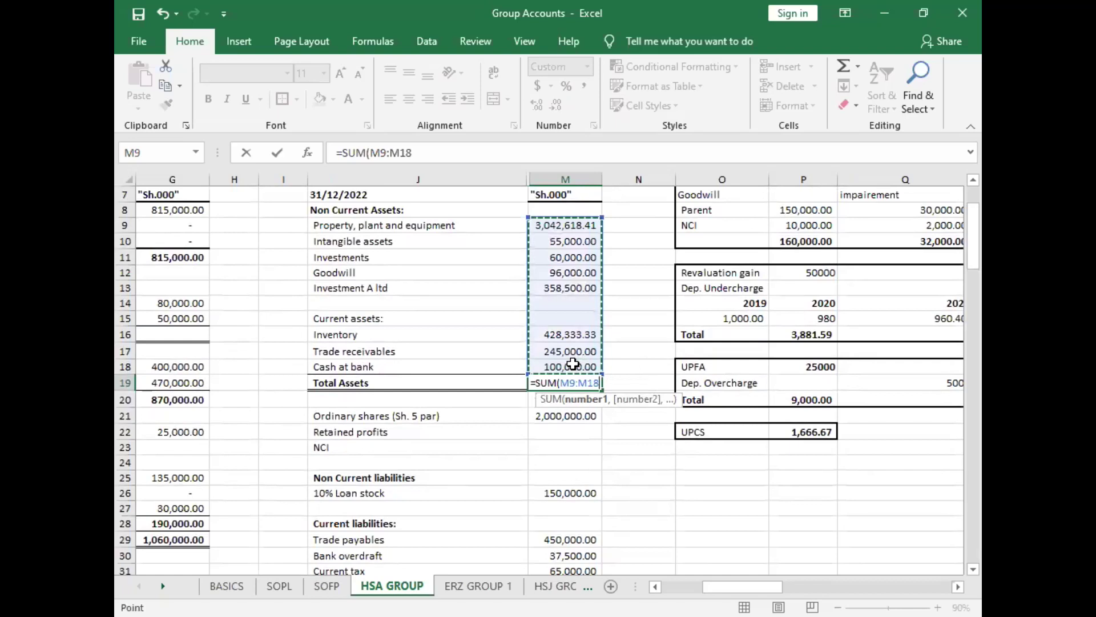
{"action": "key", "text": "ctrl+Return"}
{"action": "key", "text": "ctrl+b"}
{"action": "key", "text": "F2"}
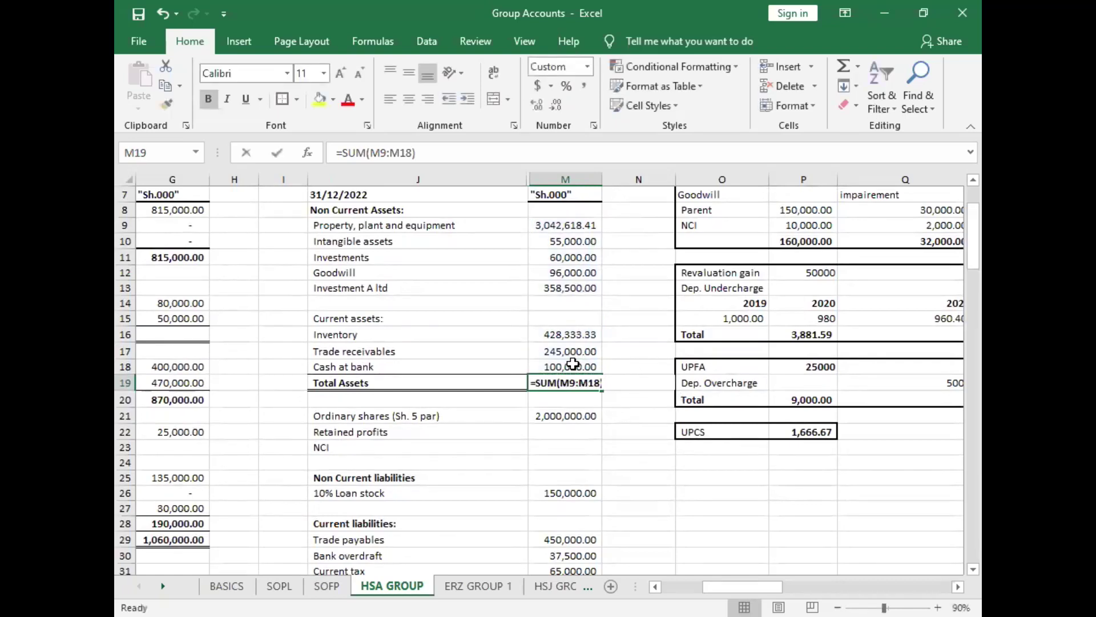
{"action": "key", "text": "Escape"}
{"action": "type", "text": "ab"}
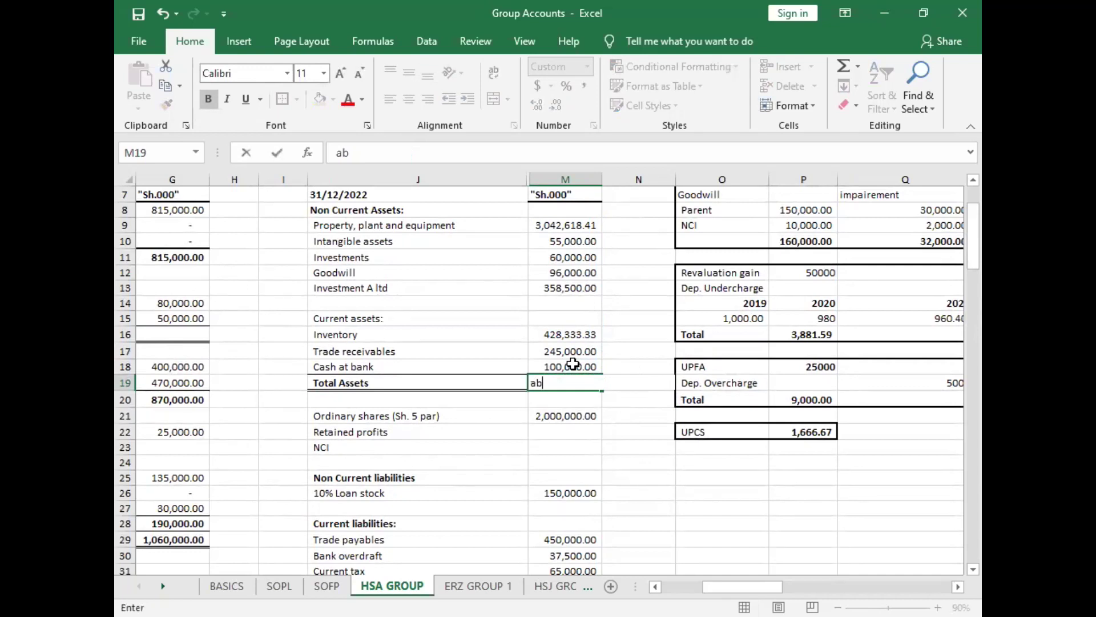
{"action": "key", "text": "ctrl+z"}
{"action": "key", "text": "Escape"}
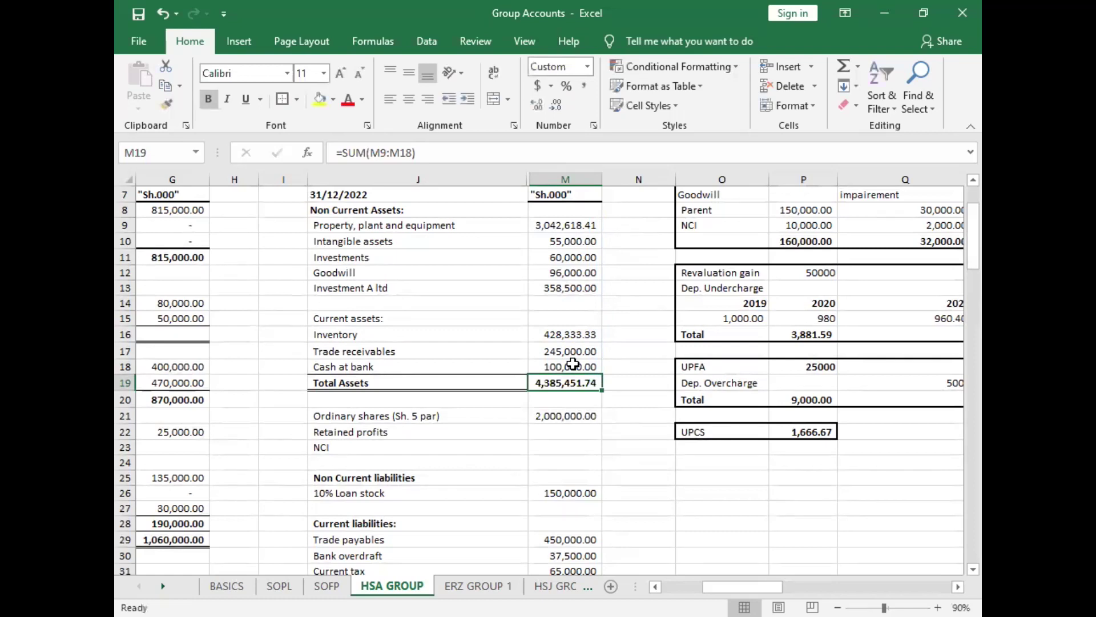
Step: Examine the acquisition, trading and inter-company balance notes for adjustments affecting the consolidated statement of financial position
{"action": "left_click", "coordinate": [594, 435]}
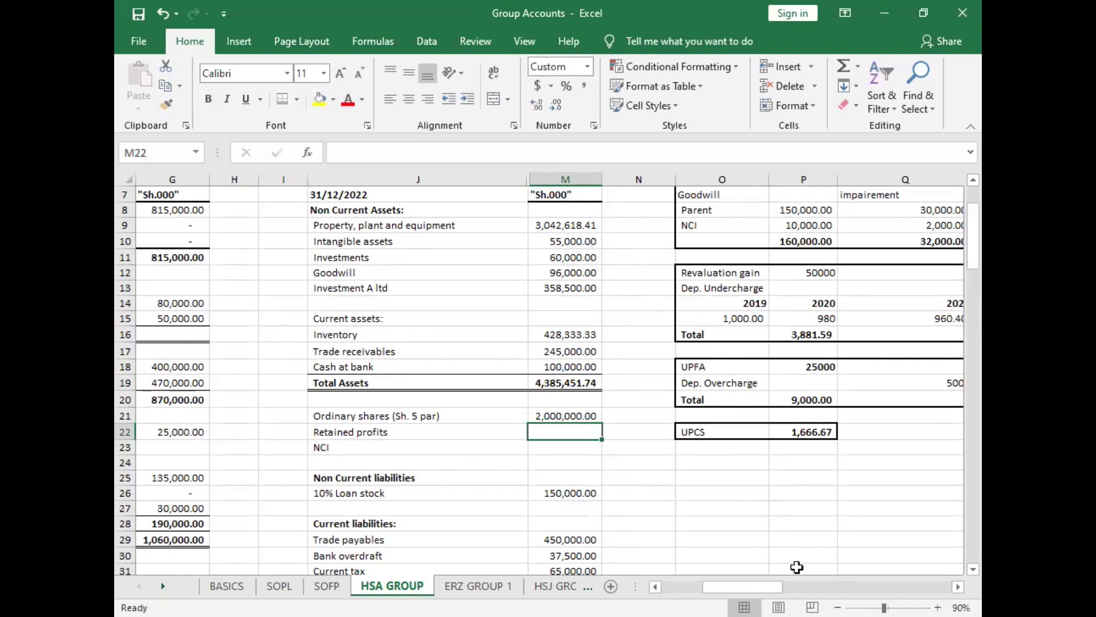
{"action": "left_click", "coordinate": [655, 587]}
{"action": "left_click", "coordinate": [654, 587]}
{"action": "left_click", "coordinate": [655, 586]}
{"action": "left_click", "coordinate": [655, 586]}
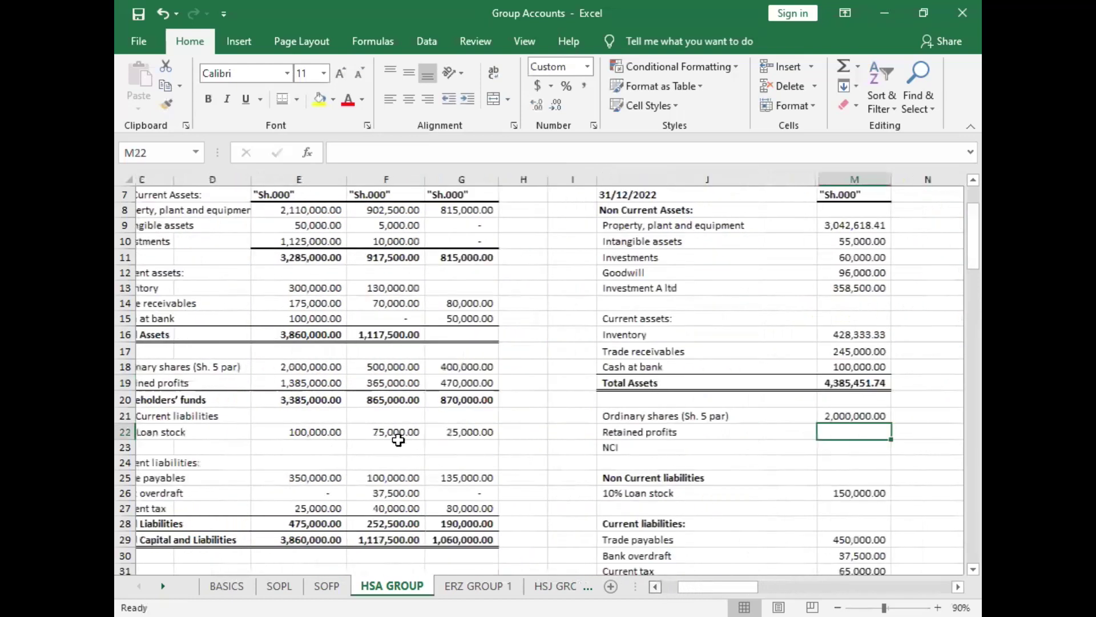
{"action": "scroll", "coordinate": [398, 440], "scroll_direction": "down", "scroll_amount": 8}
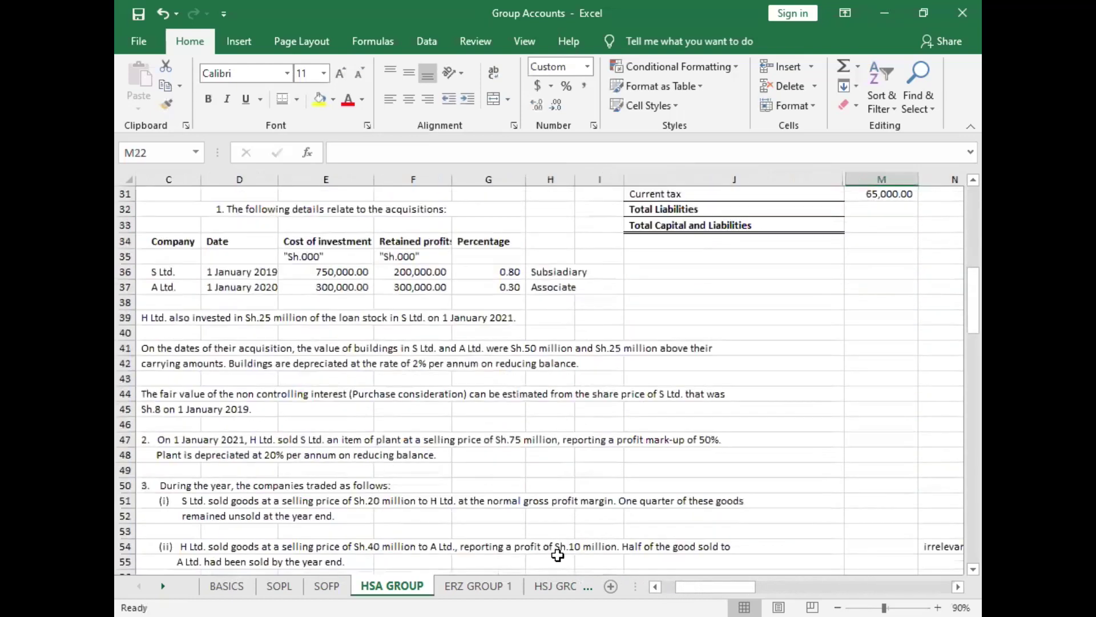
{"action": "scroll", "coordinate": [429, 437], "scroll_direction": "down", "scroll_amount": 2}
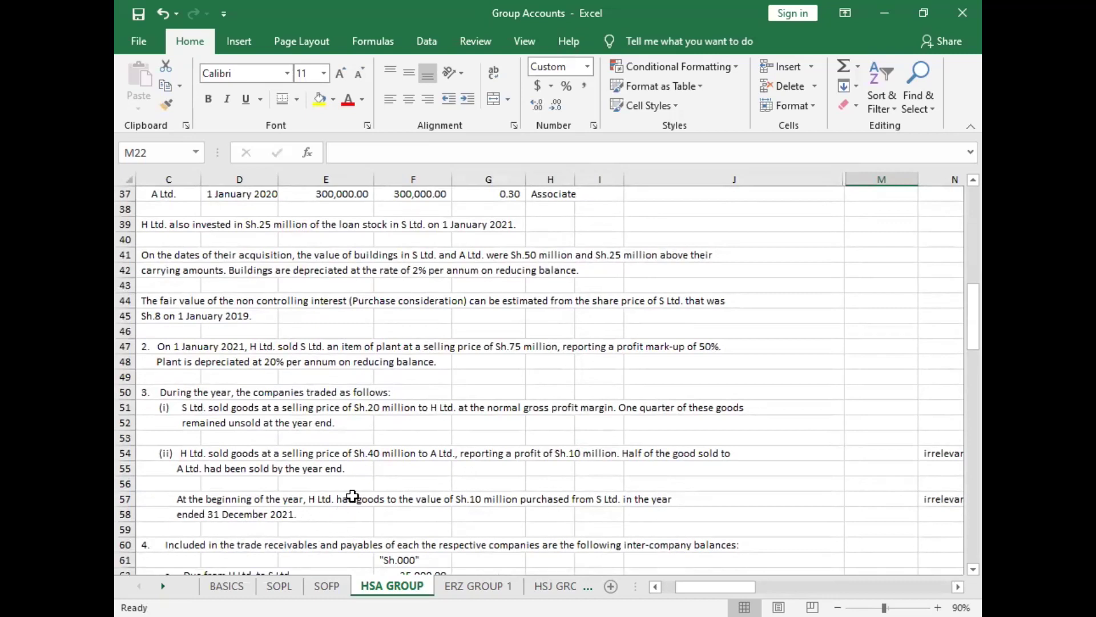
{"action": "scroll", "coordinate": [340, 504], "scroll_direction": "down", "scroll_amount": 3}
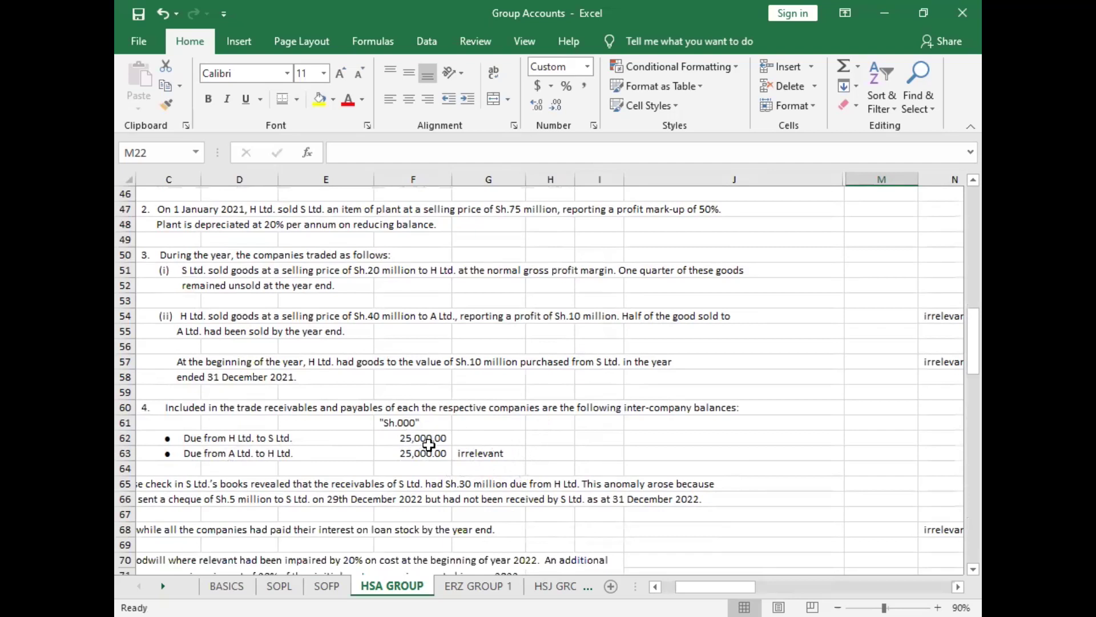
{"action": "scroll", "coordinate": [542, 431], "scroll_direction": "up", "scroll_amount": 8}
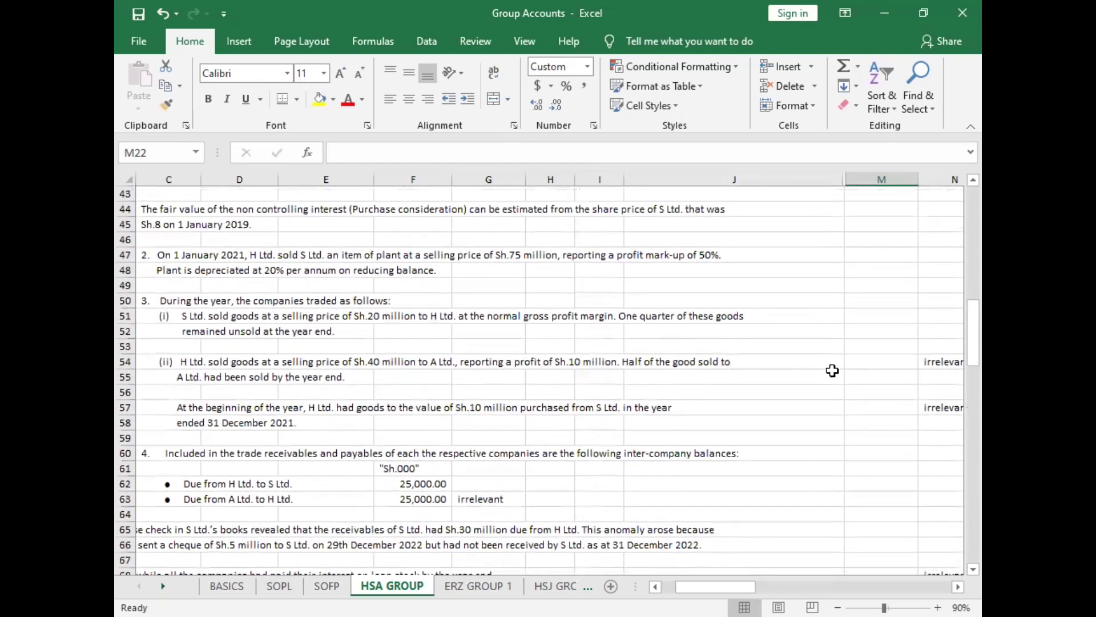
{"action": "scroll", "coordinate": [774, 353], "scroll_direction": "up", "scroll_amount": 4}
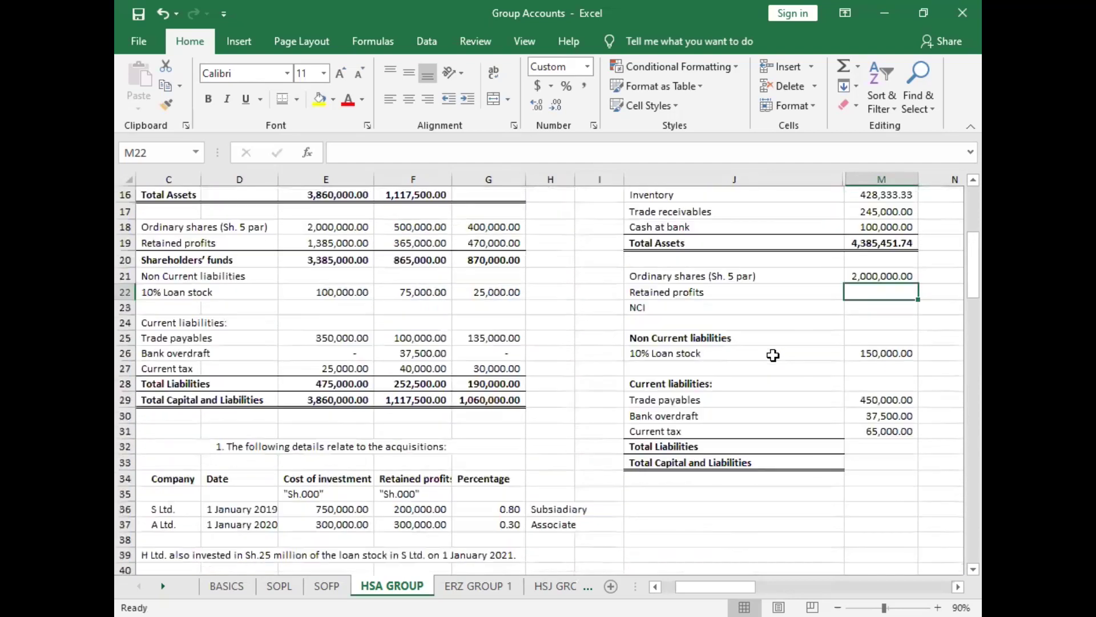
Step: Deduct the 25,000 inter-company balance from consolidated trade receivables in M17 with =E14+F14-25000
{"action": "scroll", "coordinate": [788, 372], "scroll_direction": "up", "scroll_amount": 1}
{"action": "left_click", "coordinate": [881, 304]}
{"action": "left_click", "coordinate": [406, 154]}
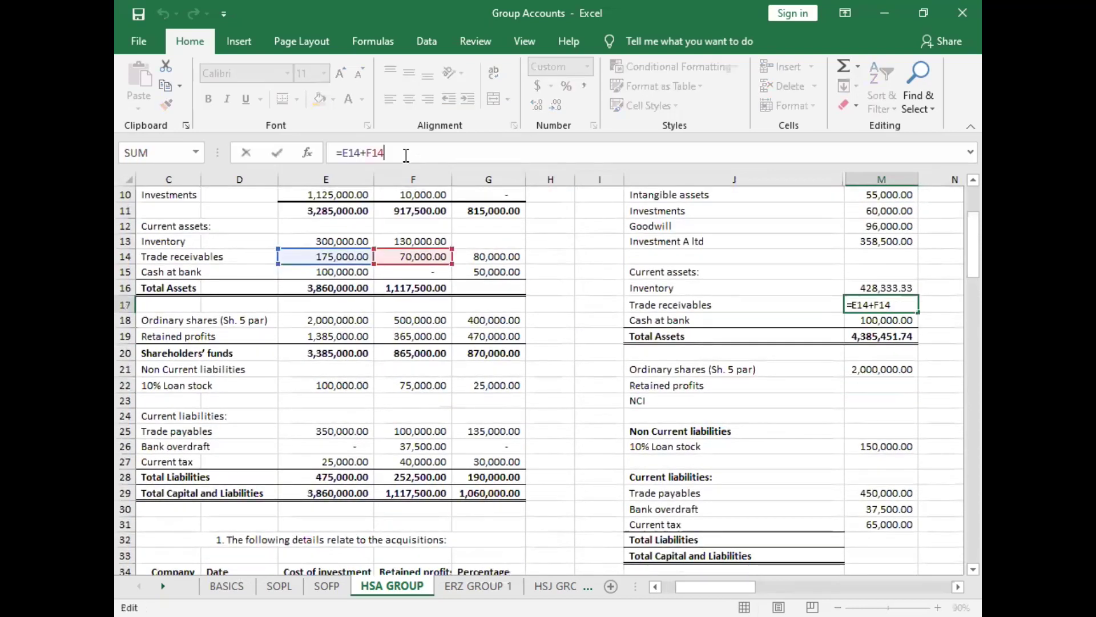
{"action": "type", "text": "-25000"}
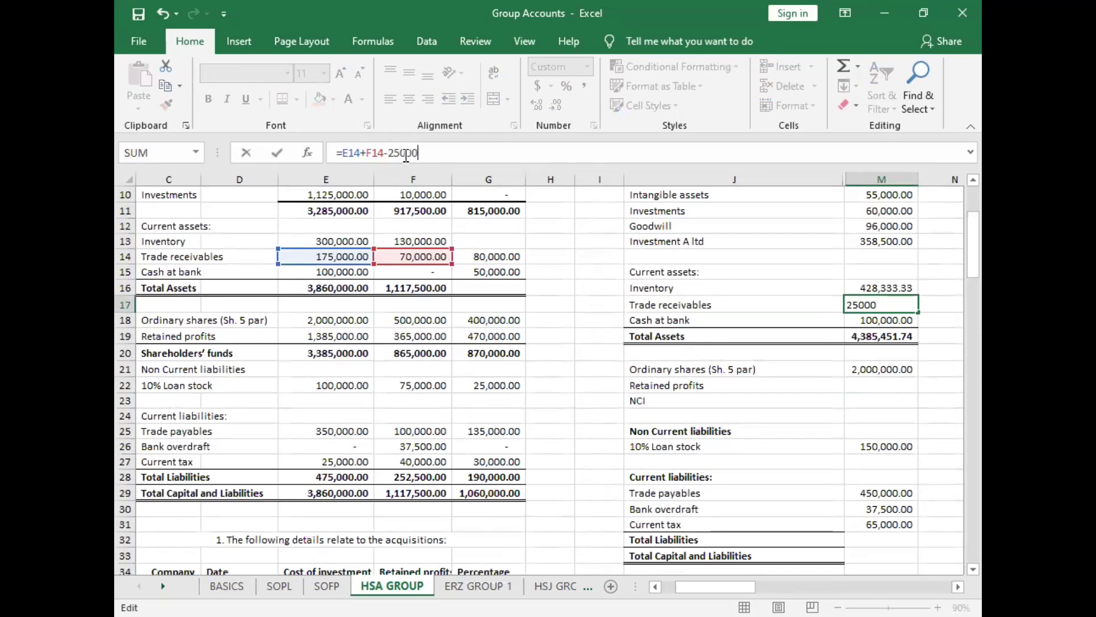
{"action": "key", "text": "Return"}
Step: Deduct the same 25,000 inter-company balance from consolidated trade payables in M29 with =E25+F25-25000
{"action": "left_click", "coordinate": [856, 494]}
{"action": "left_click", "coordinate": [386, 153]}
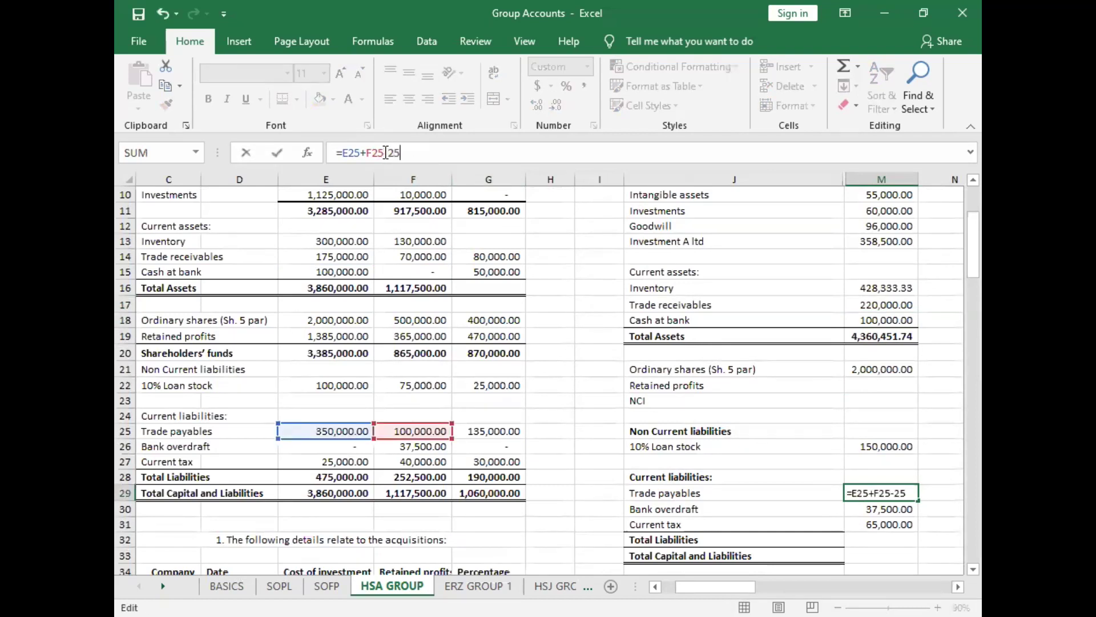
{"action": "type", "text": "-25000"}
{"action": "key", "text": "Return"}
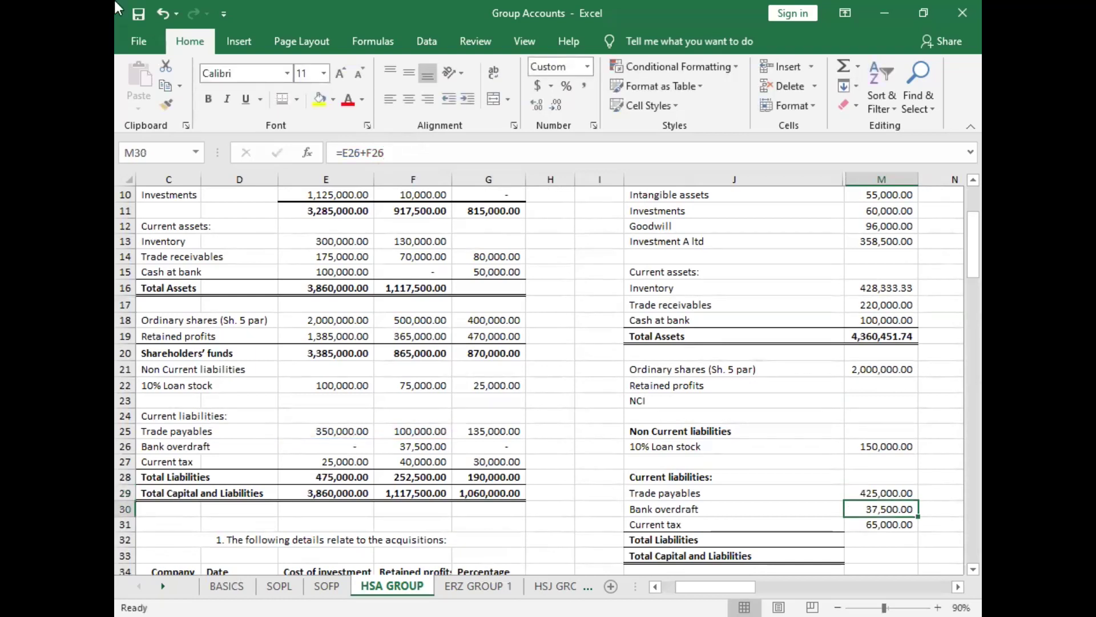
Step: Check note 4 for the cheque in transit and add it to cash at bank in M18 with =E15+F15+5000
{"action": "scroll", "coordinate": [172, 354], "scroll_direction": "down", "scroll_amount": 7}
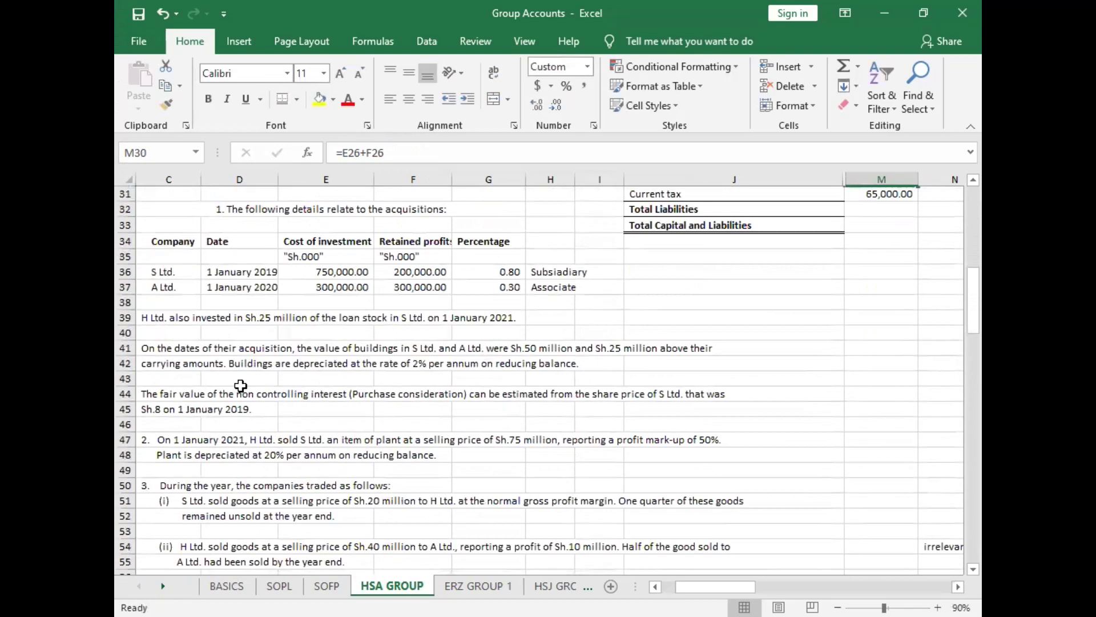
{"action": "scroll", "coordinate": [244, 378], "scroll_direction": "down", "scroll_amount": 3}
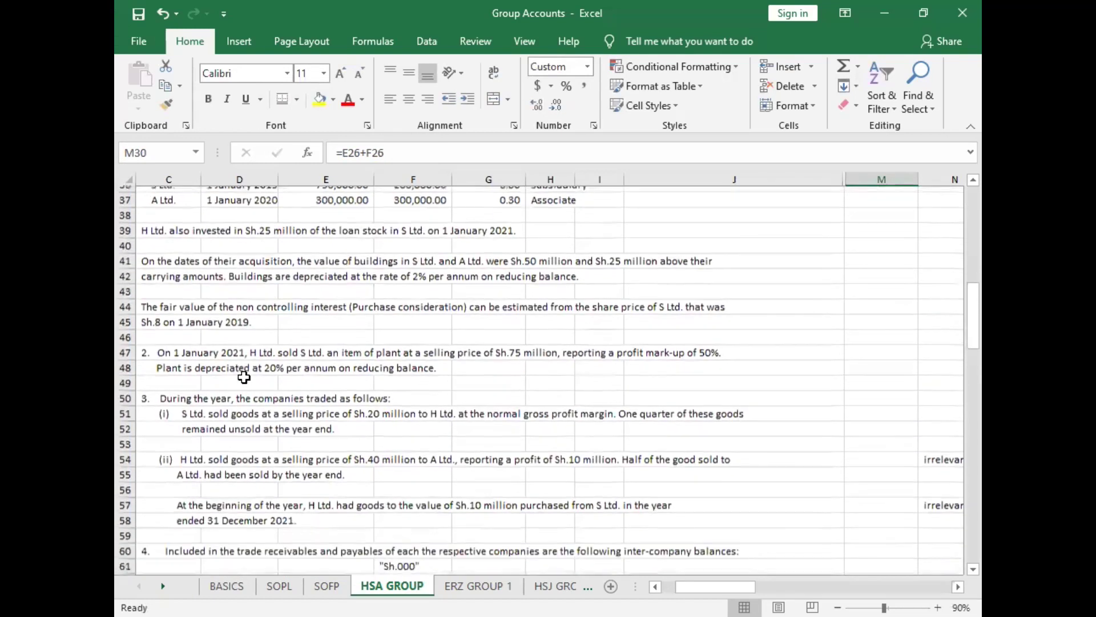
{"action": "scroll", "coordinate": [251, 379], "scroll_direction": "down", "scroll_amount": 4}
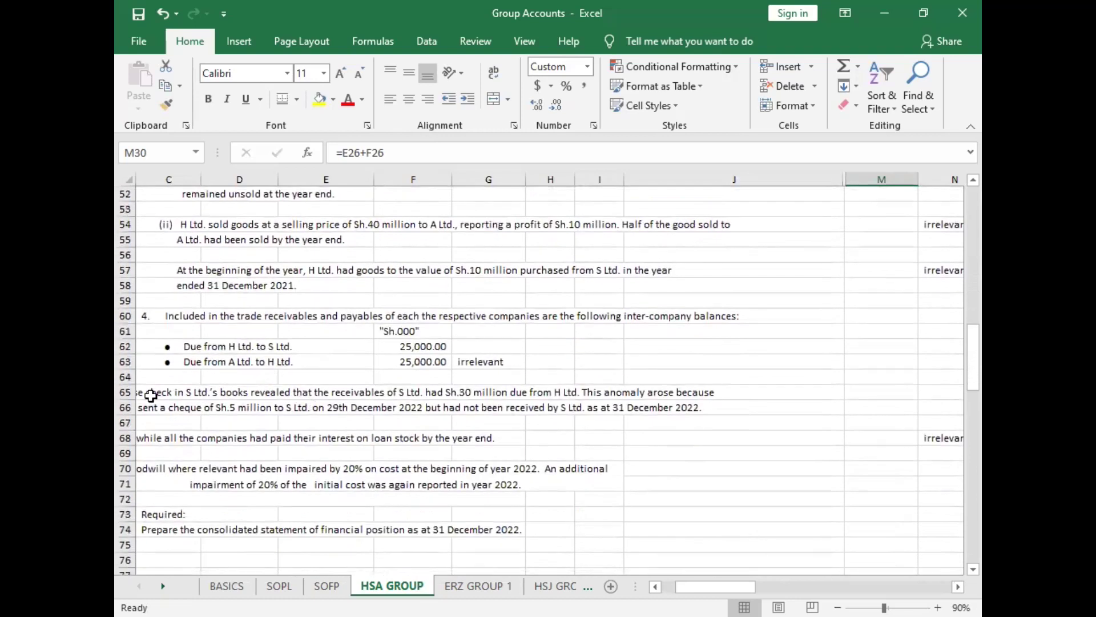
{"action": "scroll", "coordinate": [550, 382], "scroll_direction": "left", "scroll_amount": 3}
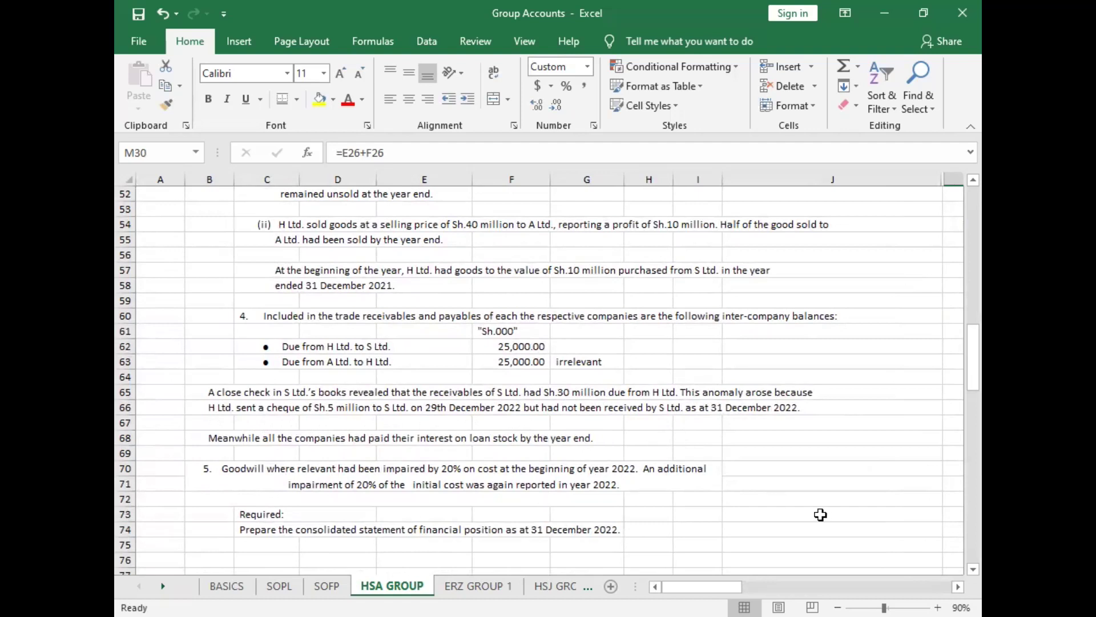
{"action": "scroll", "coordinate": [710, 511], "scroll_direction": "up", "scroll_amount": 4}
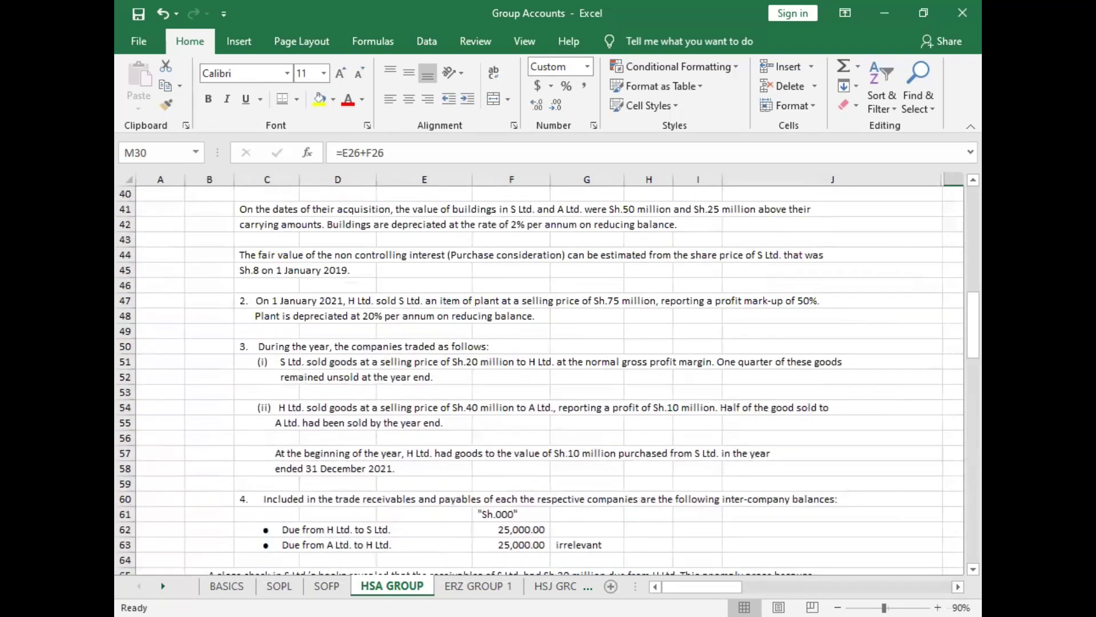
{"action": "scroll", "coordinate": [594, 526], "scroll_direction": "right", "scroll_amount": 4}
{"action": "scroll", "coordinate": [593, 527], "scroll_direction": "up", "scroll_amount": 11}
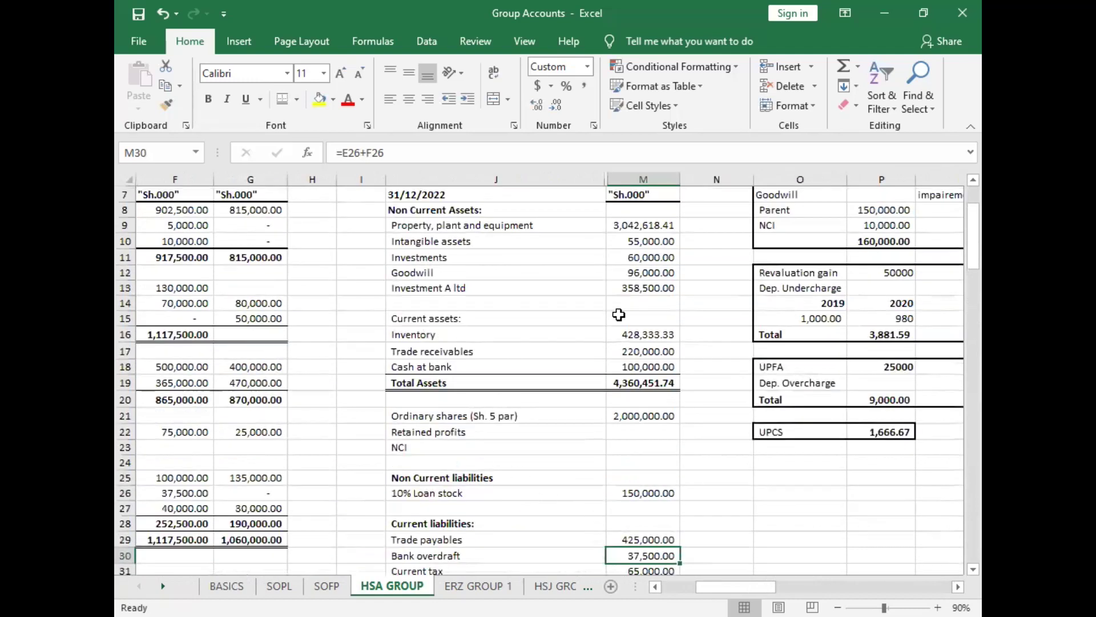
{"action": "left_click", "coordinate": [646, 366]}
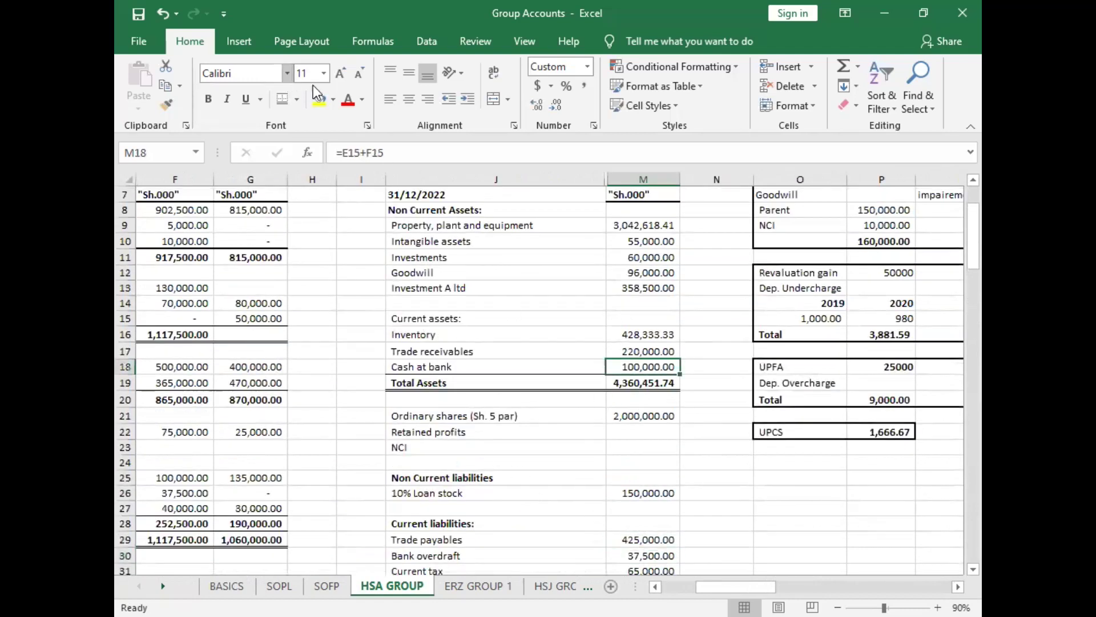
{"action": "left_click", "coordinate": [402, 152]}
{"action": "type", "text": "+5000"}
{"action": "key", "text": "Return"}
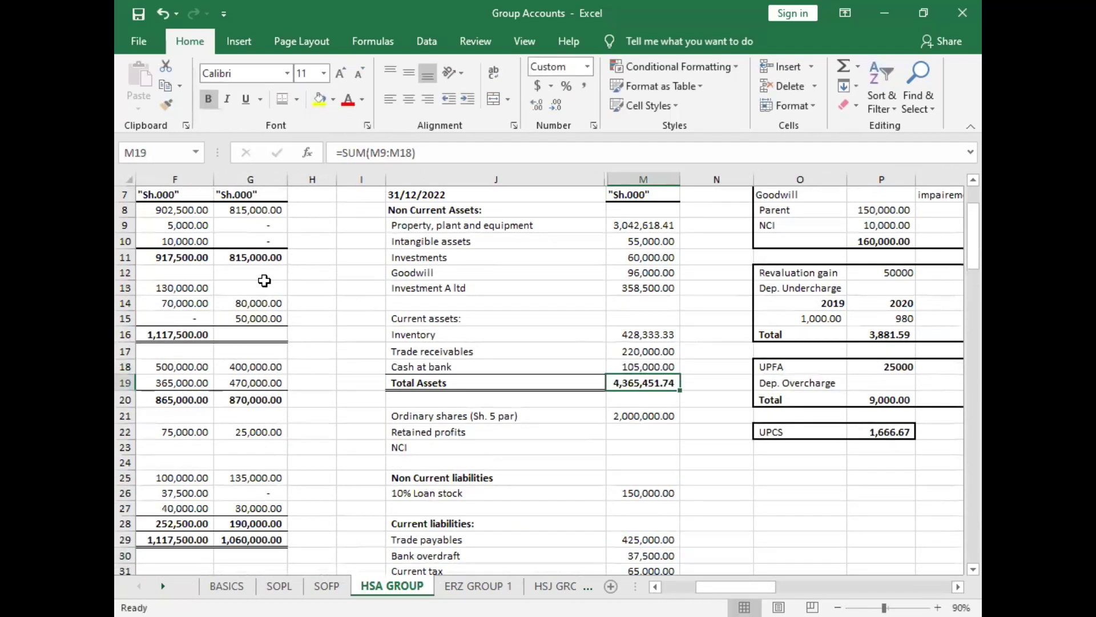
{"action": "left_click", "coordinate": [649, 351]}
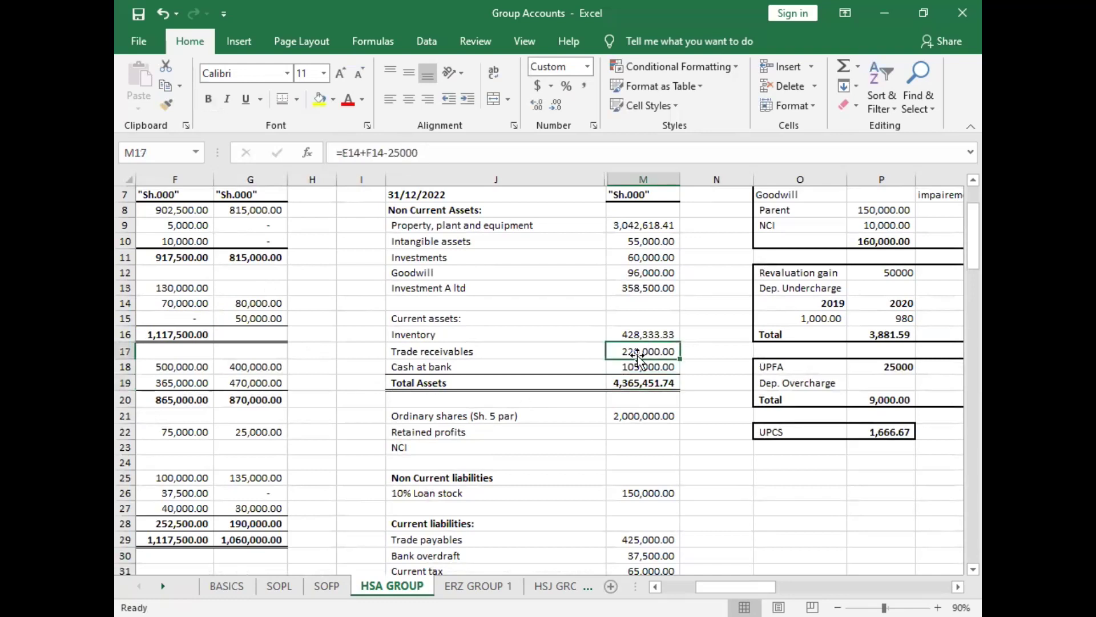
{"action": "left_click", "coordinate": [438, 153]}
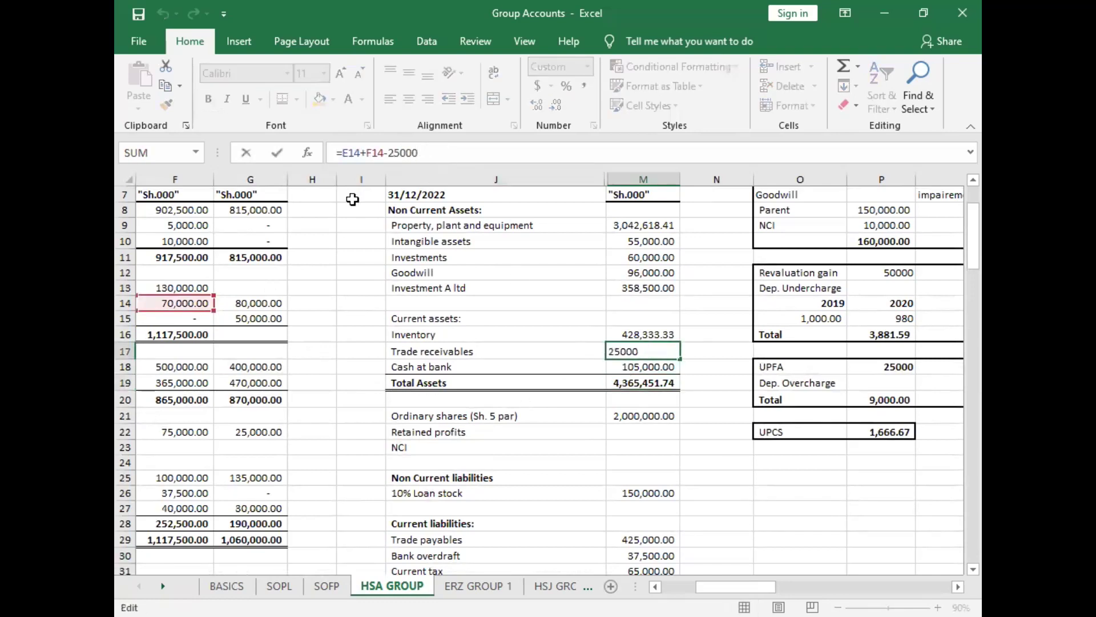
{"action": "type", "text": "-5000"}
{"action": "key", "text": "Return"}
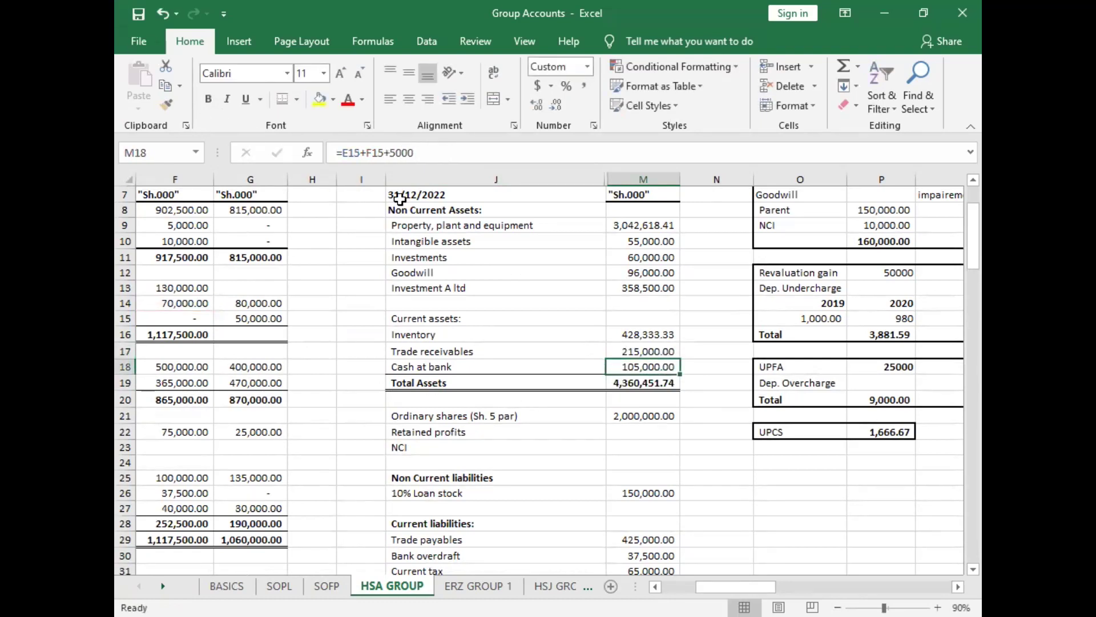
Step: Review the remaining notes on interest and goodwill impairment against the consolidated statement
{"action": "scroll", "coordinate": [272, 396], "scroll_direction": "left", "scroll_amount": 5}
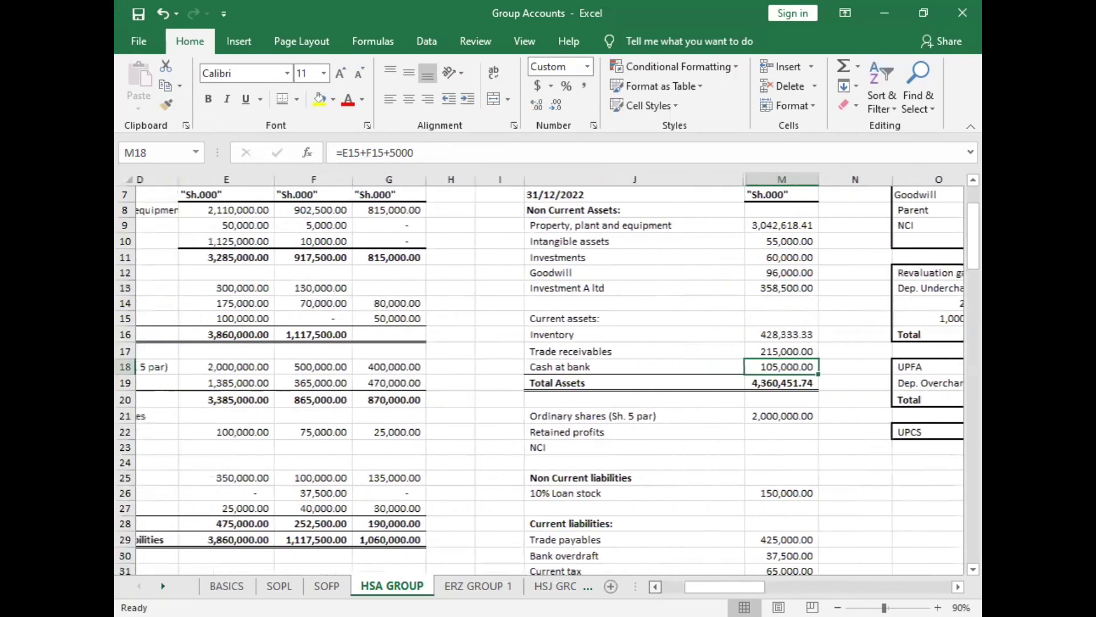
{"action": "scroll", "coordinate": [272, 396], "scroll_direction": "down", "scroll_amount": 15}
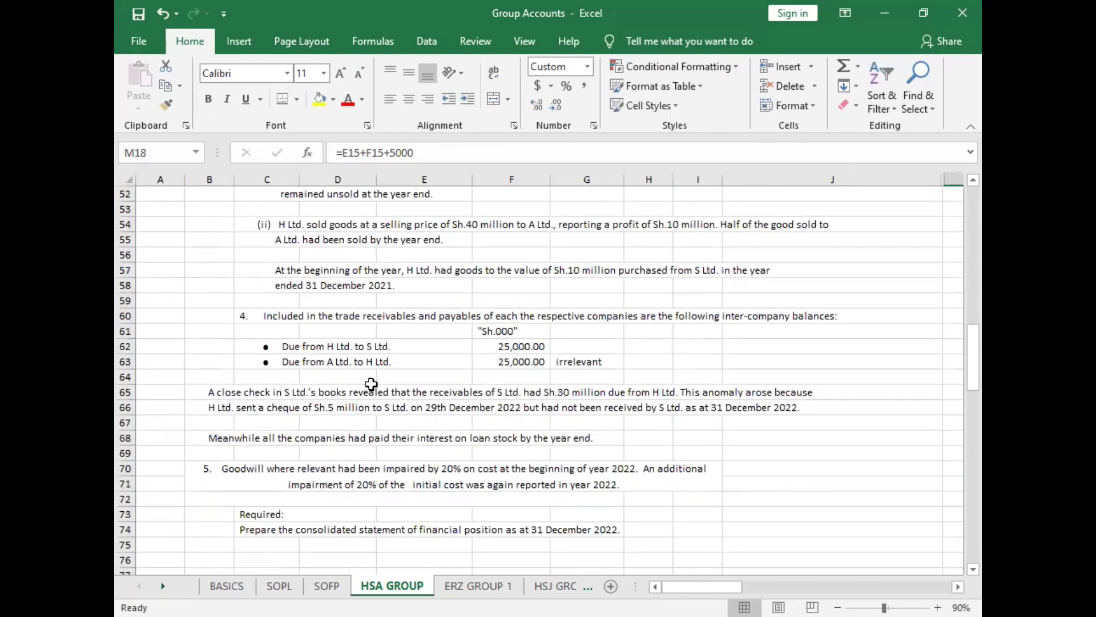
{"action": "scroll", "coordinate": [617, 502], "scroll_direction": "up", "scroll_amount": 2}
{"action": "scroll", "coordinate": [617, 503], "scroll_direction": "up", "scroll_amount": 5}
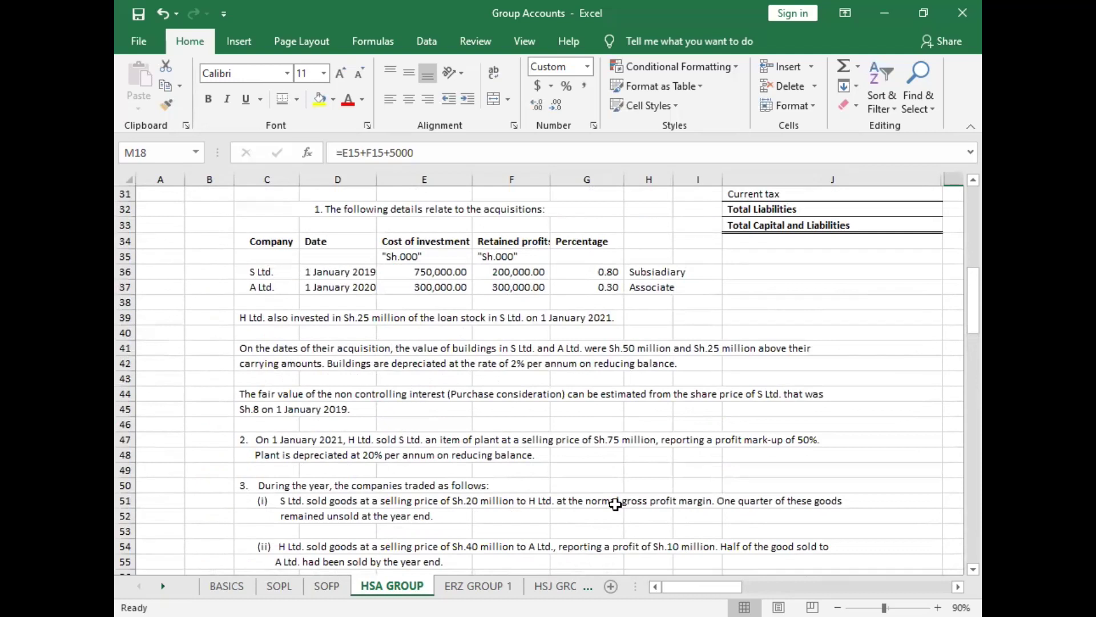
{"action": "scroll", "coordinate": [615, 503], "scroll_direction": "up", "scroll_amount": 7}
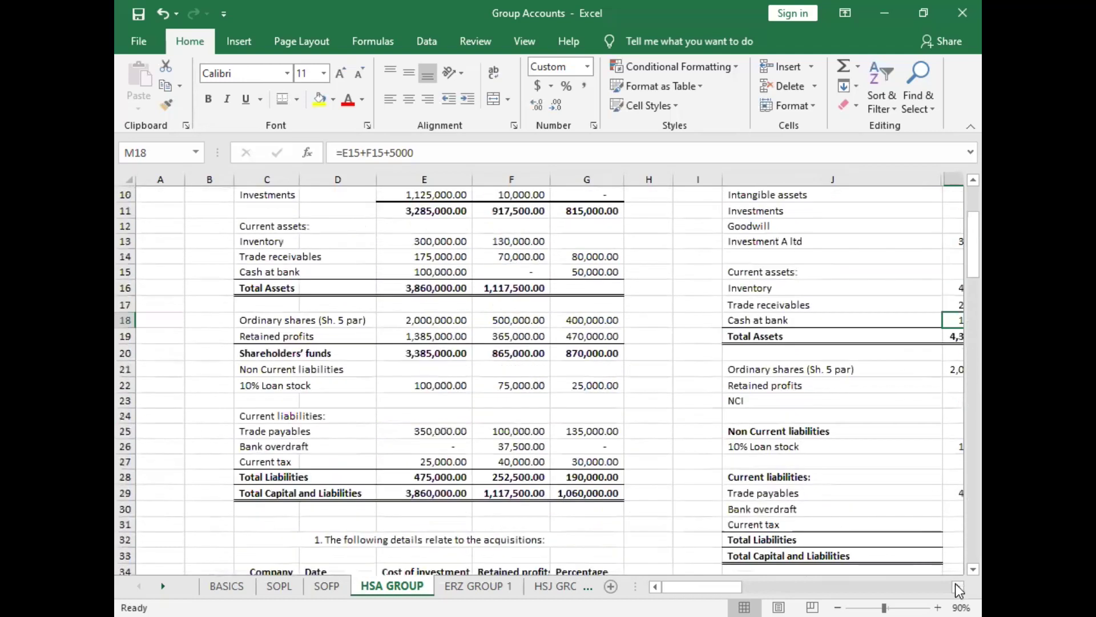
{"action": "scroll", "coordinate": [465, 482], "scroll_direction": "right", "scroll_amount": 3}
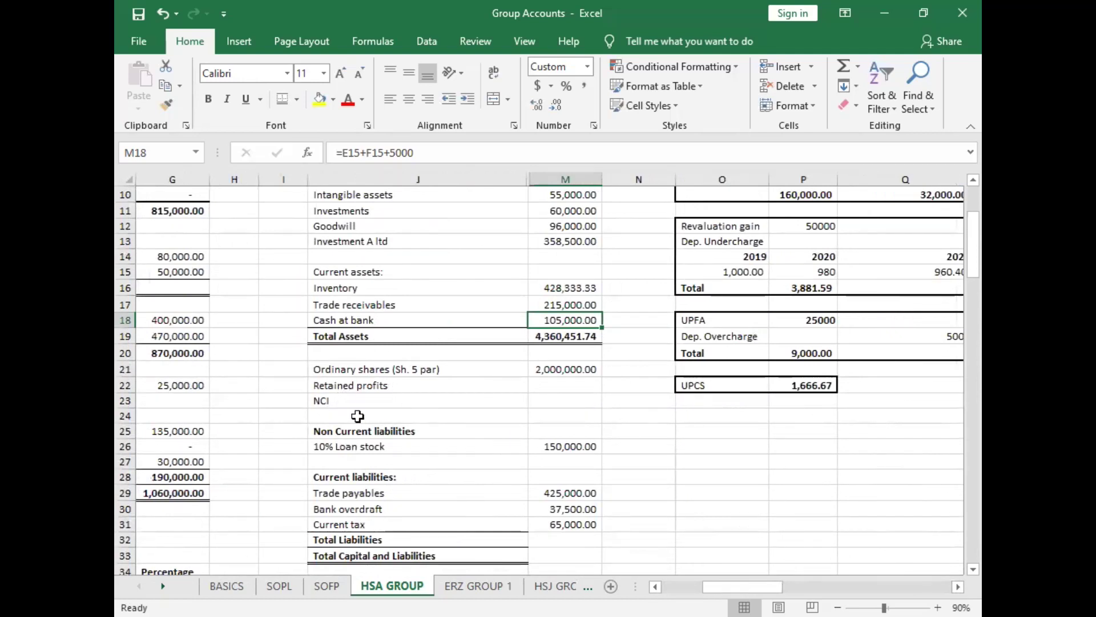
{"action": "scroll", "coordinate": [560, 443], "scroll_direction": "up", "scroll_amount": 1}
{"action": "scroll", "coordinate": [666, 502], "scroll_direction": "up", "scroll_amount": 2}
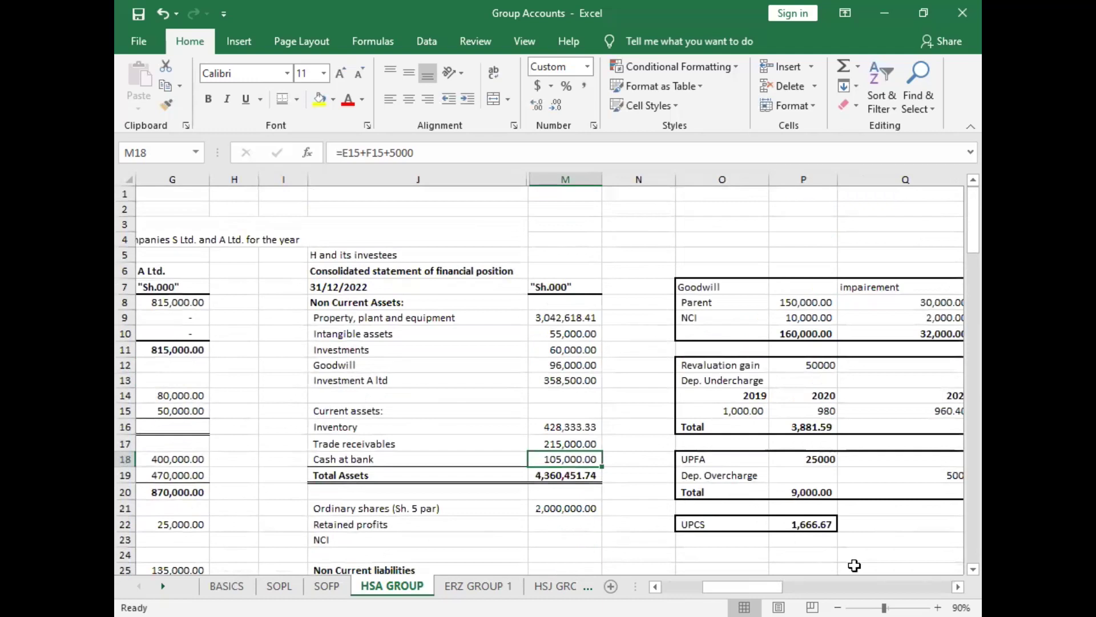
Step: Label two new workings below the UPCS box: "NCI" in P24 and "Group R/E" in S24
{"action": "left_click", "coordinate": [959, 586]}
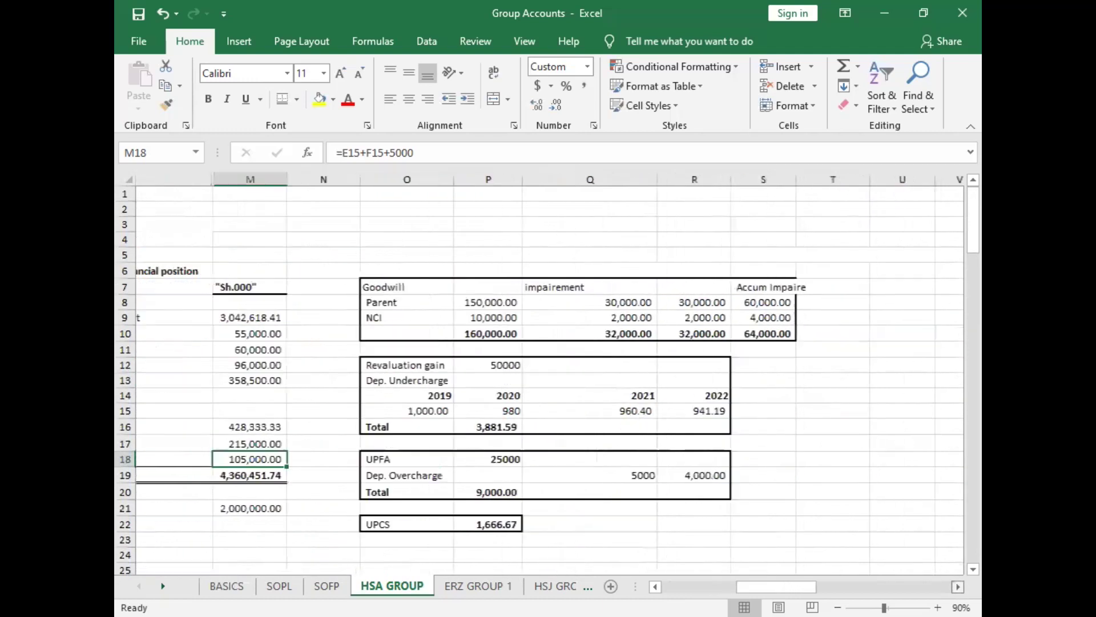
{"action": "scroll", "coordinate": [955, 569], "scroll_direction": "down", "scroll_amount": 2}
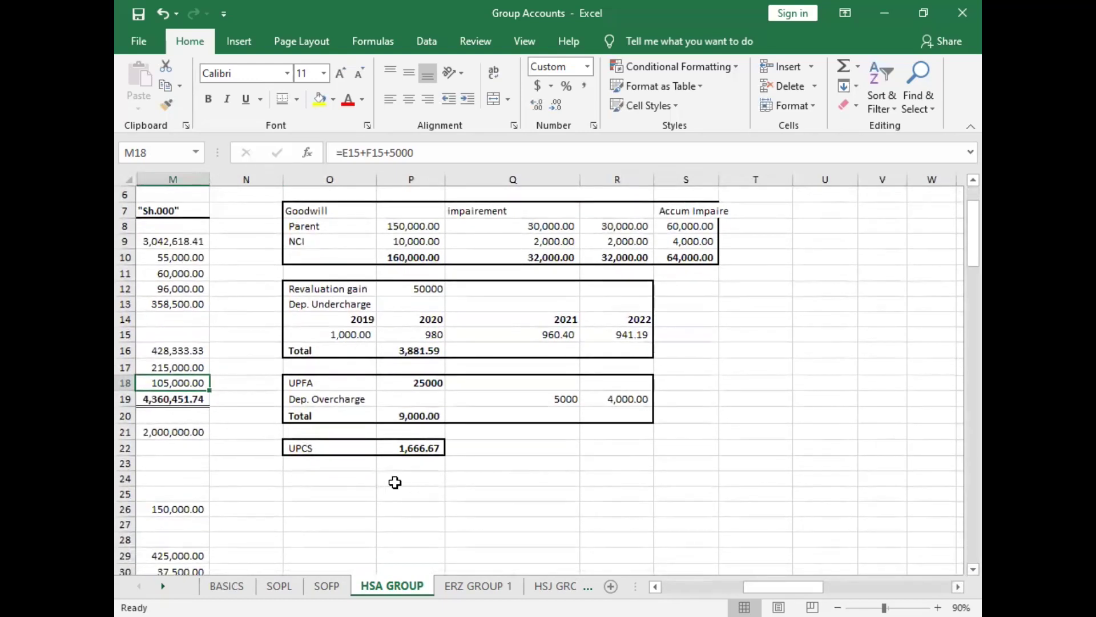
{"action": "left_click", "coordinate": [421, 483]}
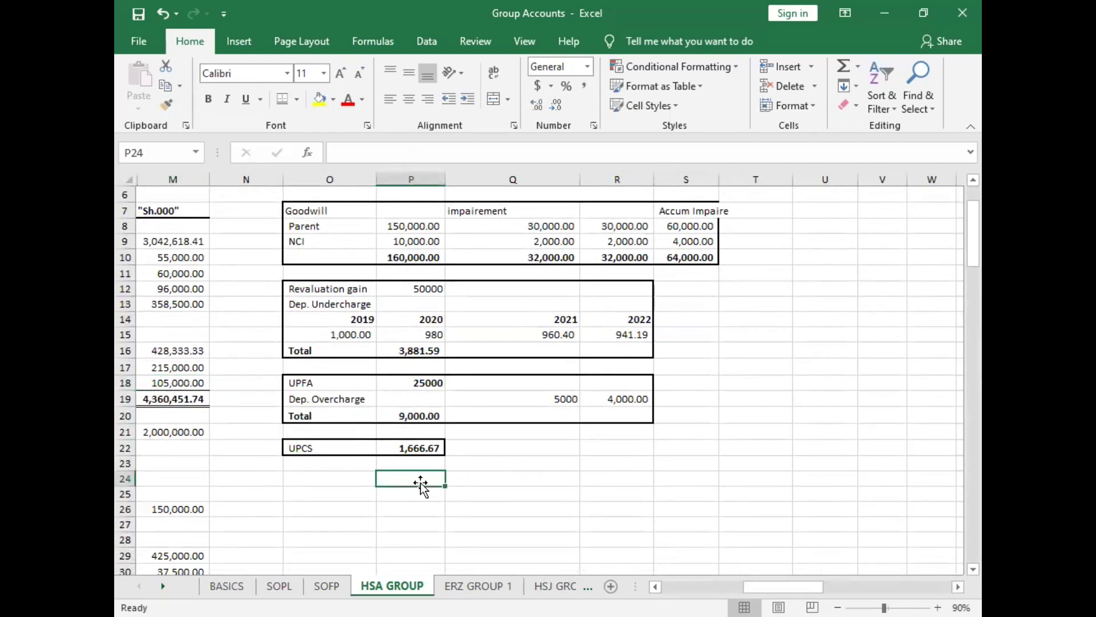
{"action": "type", "text": "NC"}
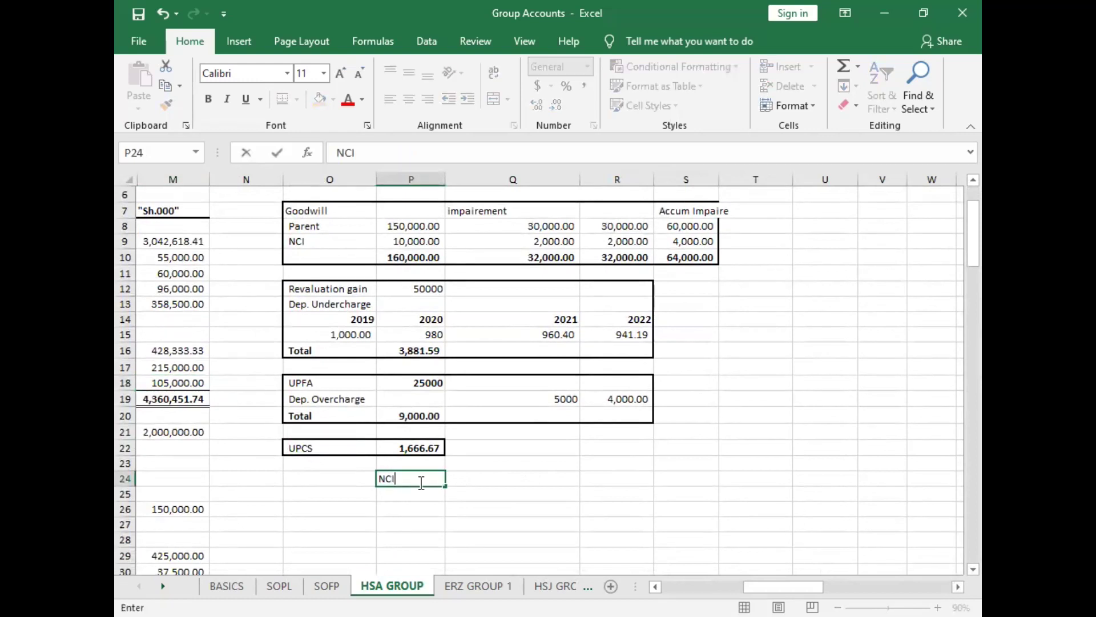
{"action": "type", "text": "I"}
{"action": "left_click", "coordinate": [673, 475]}
{"action": "type", "text": "Group R/E"}
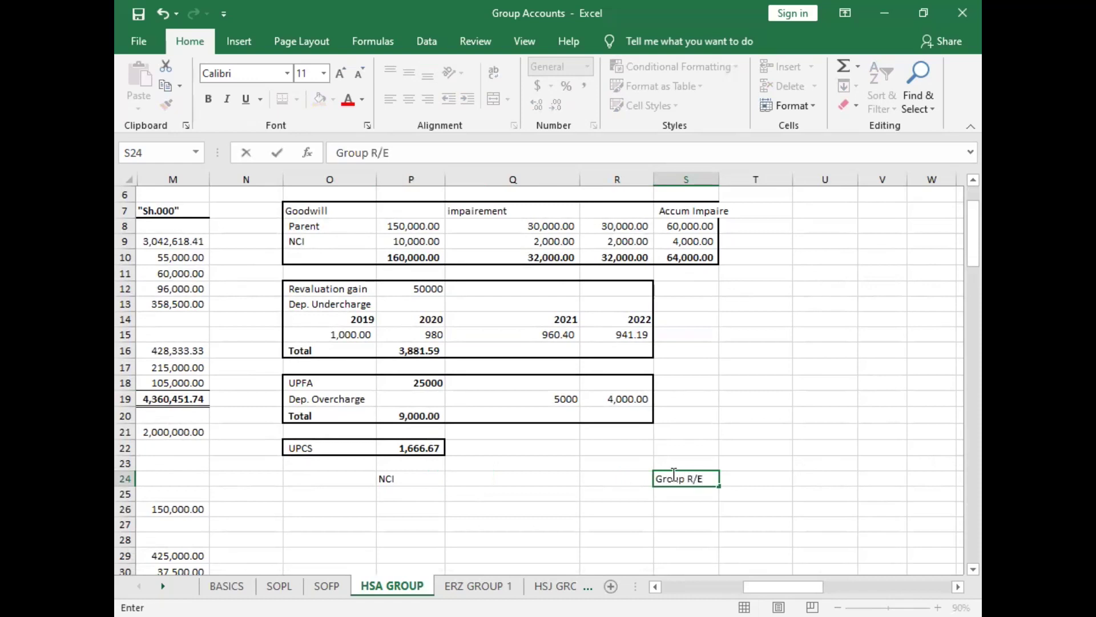
{"action": "left_click_drag", "start_coordinate": [386, 479], "coordinate": [406, 539]}
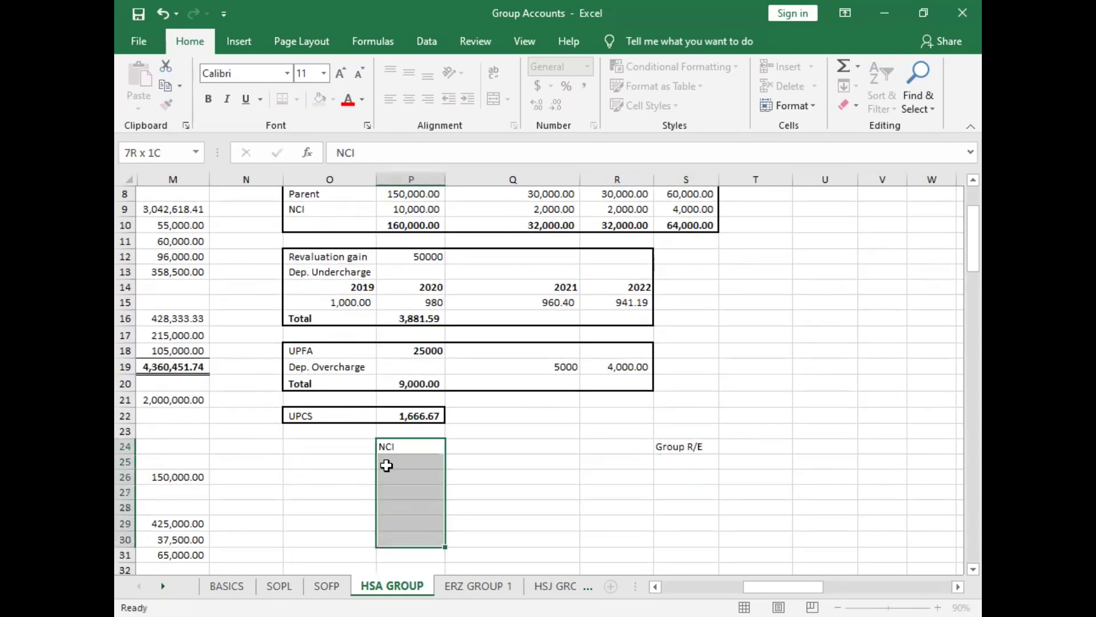
{"action": "scroll", "coordinate": [386, 465], "scroll_direction": "down", "scroll_amount": 1}
{"action": "left_click_drag", "start_coordinate": [387, 466], "coordinate": [387, 457]}
{"action": "key", "text": "ctrl+z"}
{"action": "key", "text": "BackSpace"}
{"action": "type", "text": "zz"}
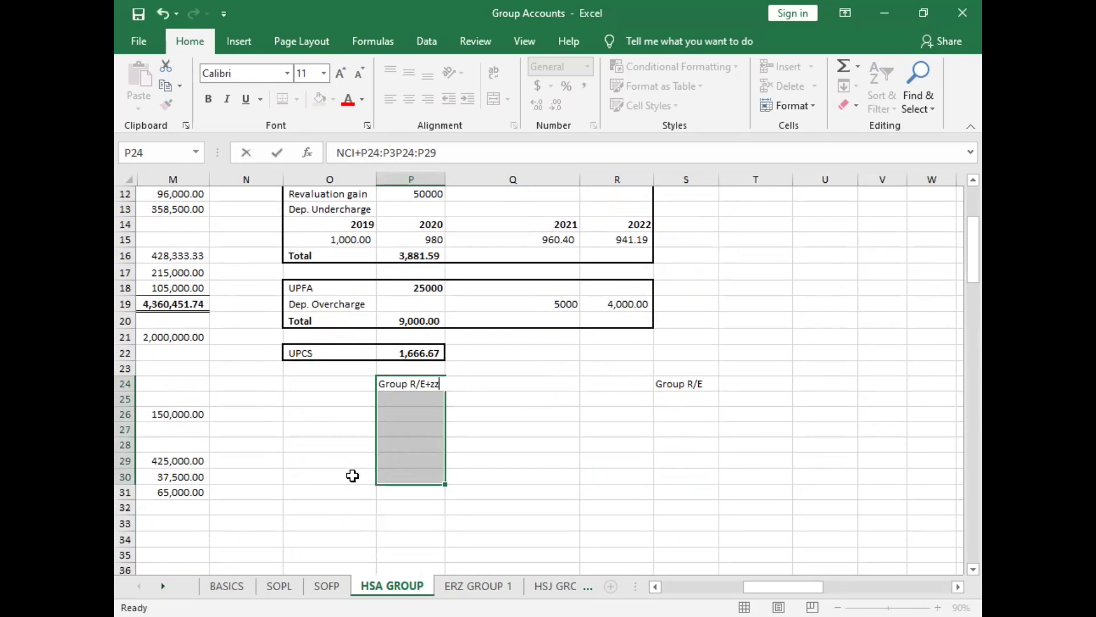
{"action": "key", "text": "Escape"}
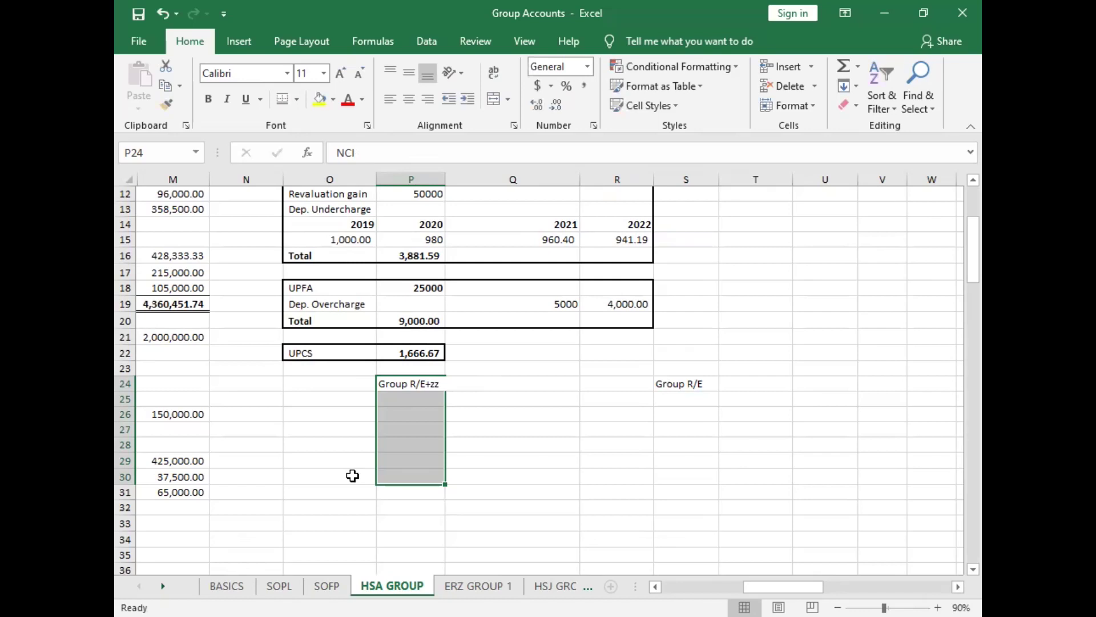
{"action": "left_click", "coordinate": [666, 495]}
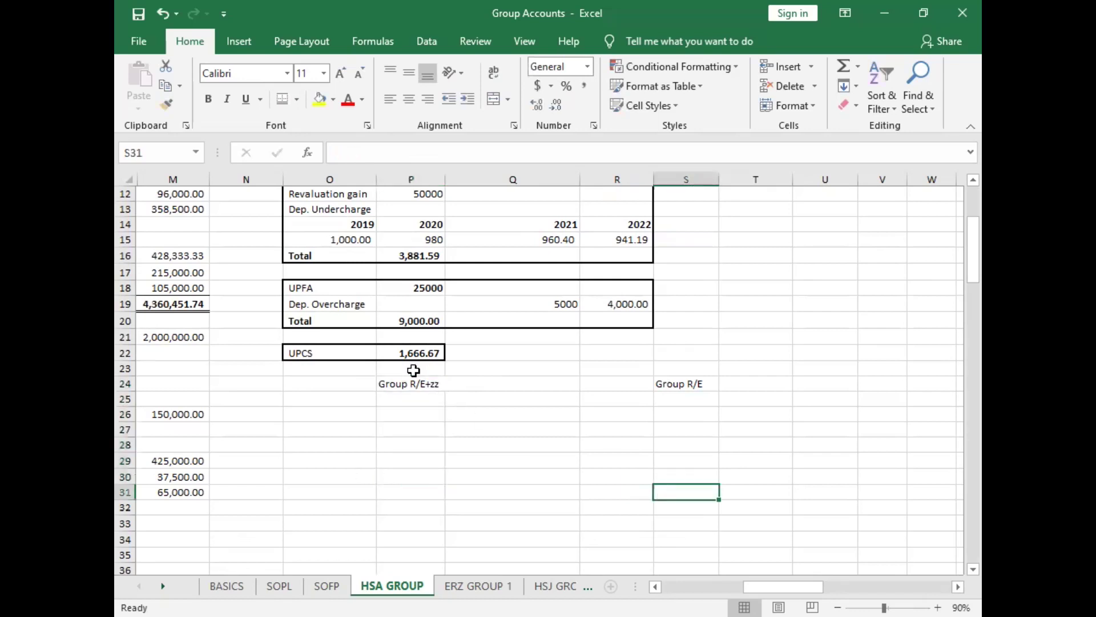
{"action": "left_click", "coordinate": [421, 401]}
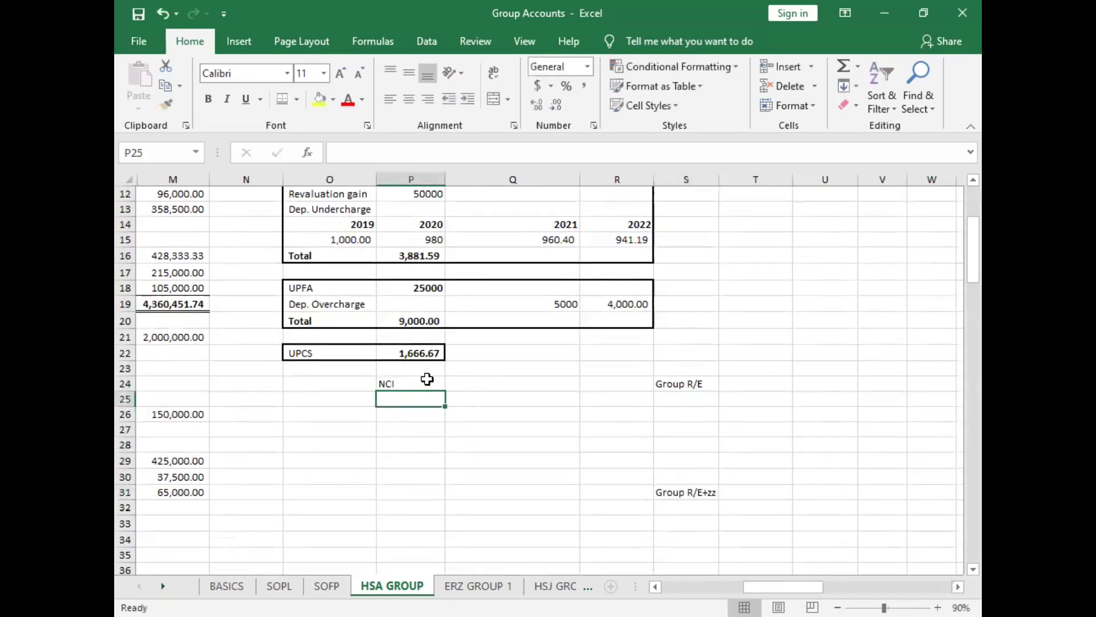
{"action": "left_click", "coordinate": [677, 494]}
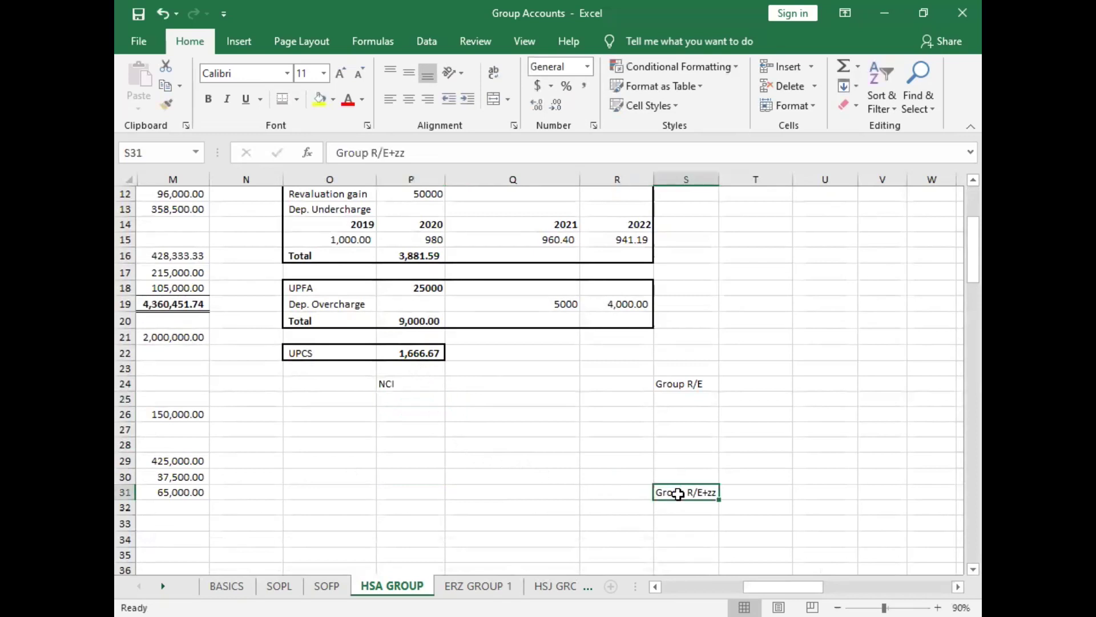
{"action": "key", "text": "Delete"}
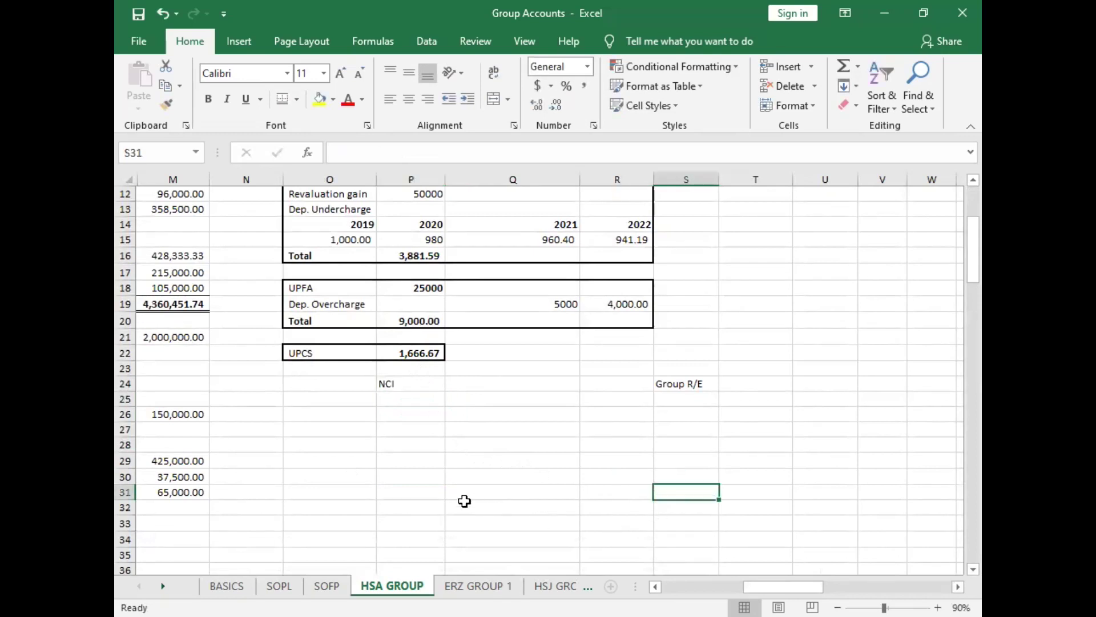
Step: Draw the vertical T-account lines with a left border on P24:P32 for NCI and a right border on S24:S32 for Group R/E
{"action": "left_click_drag", "start_coordinate": [389, 378], "coordinate": [390, 511]}
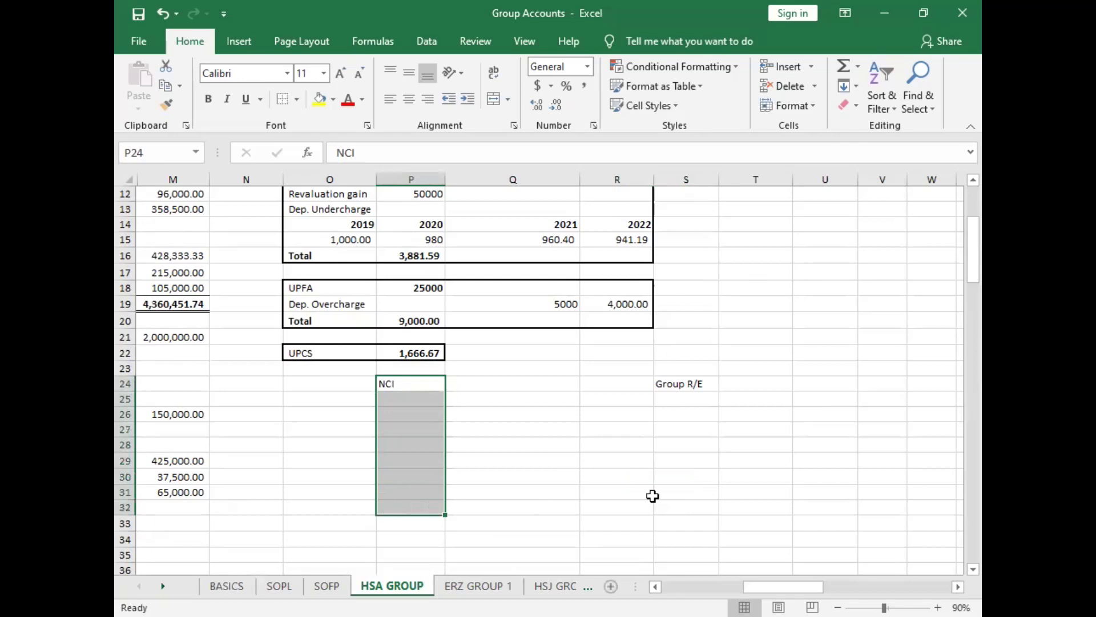
{"action": "left_click", "coordinate": [677, 398]}
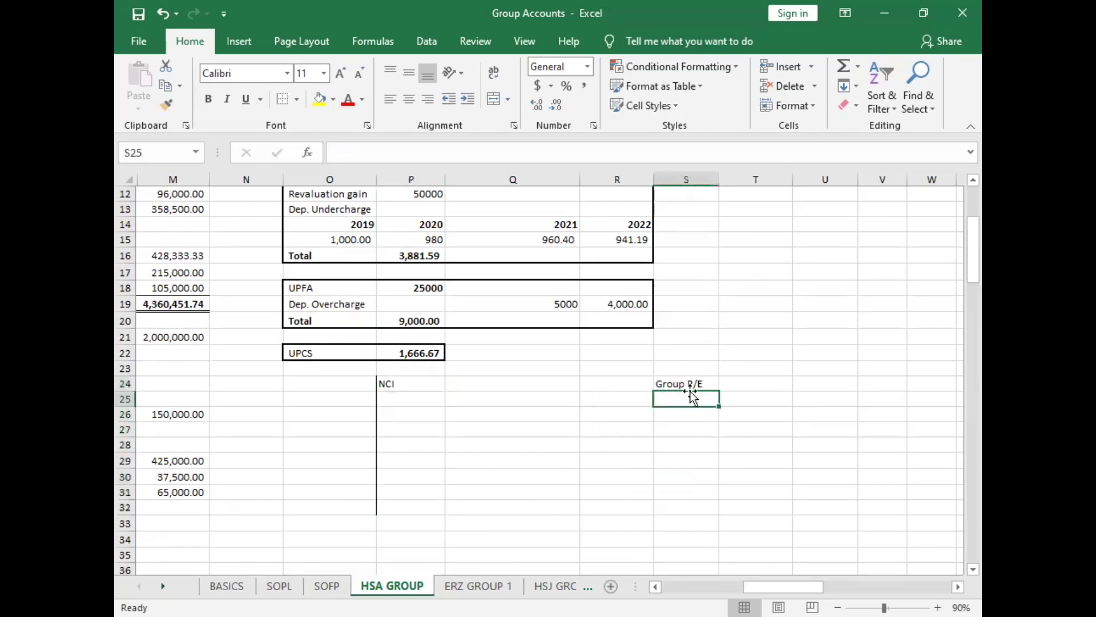
{"action": "left_click_drag", "start_coordinate": [693, 381], "coordinate": [704, 461]}
{"action": "left_click_drag", "start_coordinate": [703, 506], "coordinate": [705, 507]}
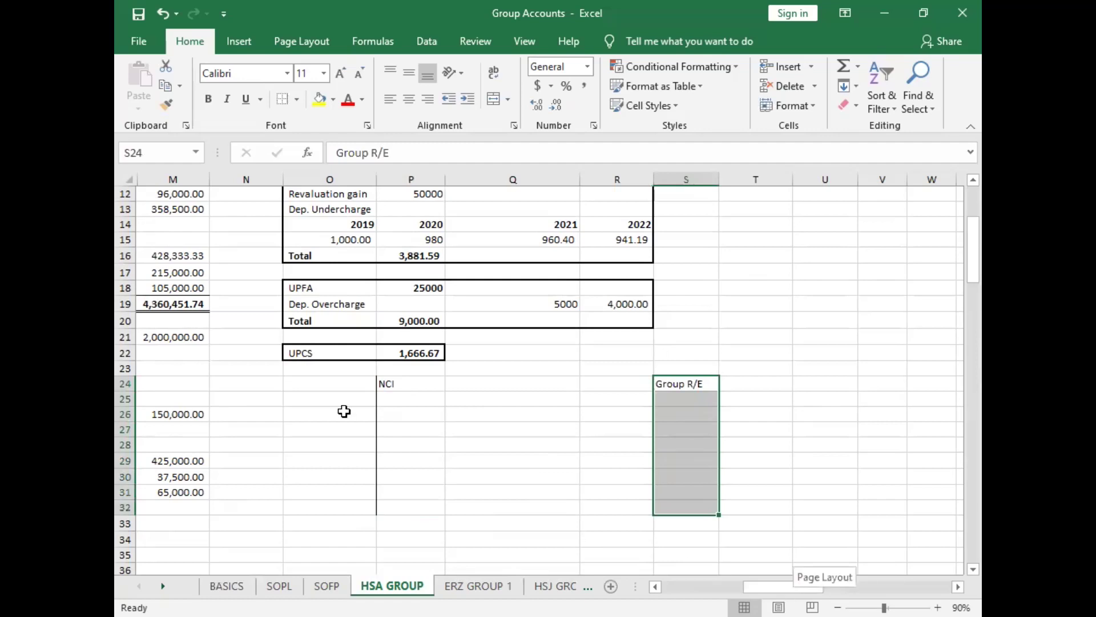
{"action": "left_click", "coordinate": [490, 397]}
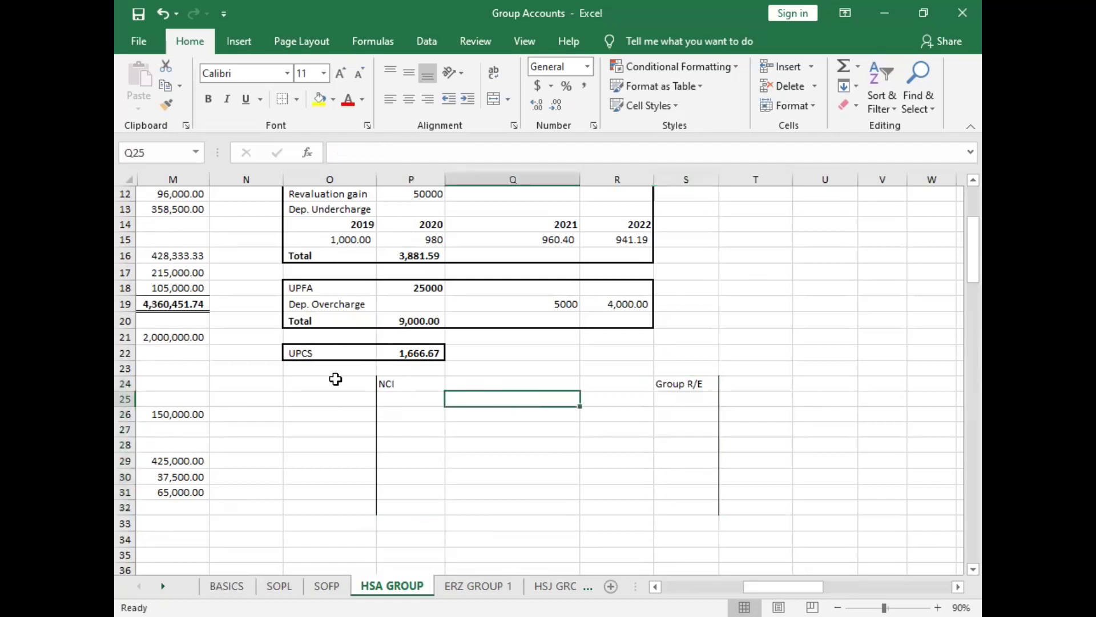
Step: Merge and center the NCI heading across O24:P24 and the Group R/E heading across S24:T24
{"action": "left_click_drag", "start_coordinate": [342, 381], "coordinate": [386, 382]}
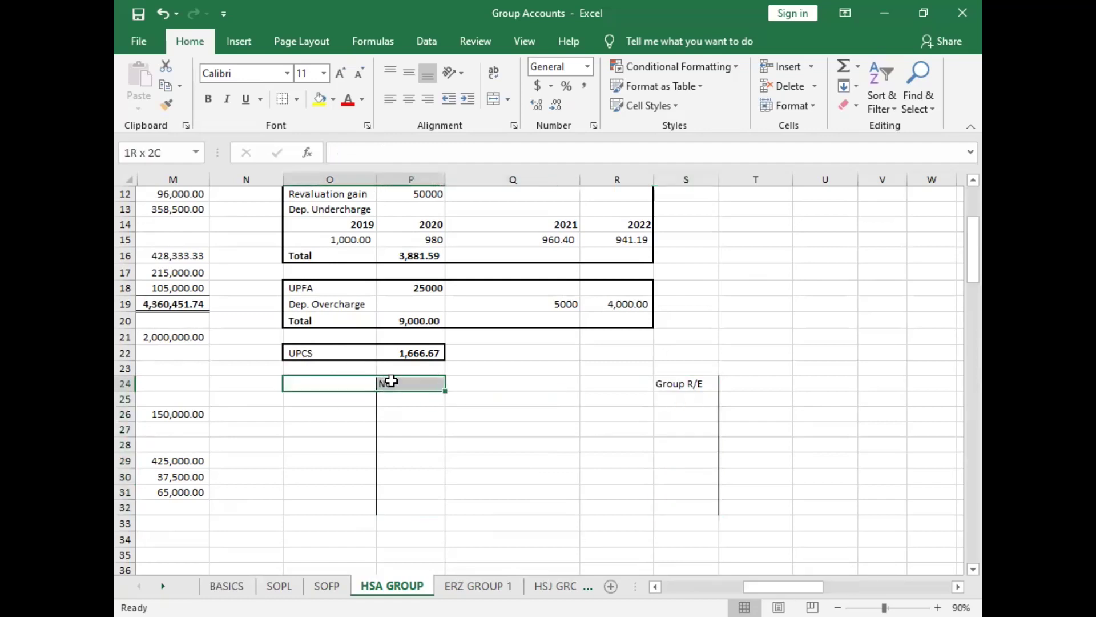
{"action": "left_click", "coordinate": [494, 99]}
{"action": "left_click_drag", "start_coordinate": [663, 382], "coordinate": [766, 382]}
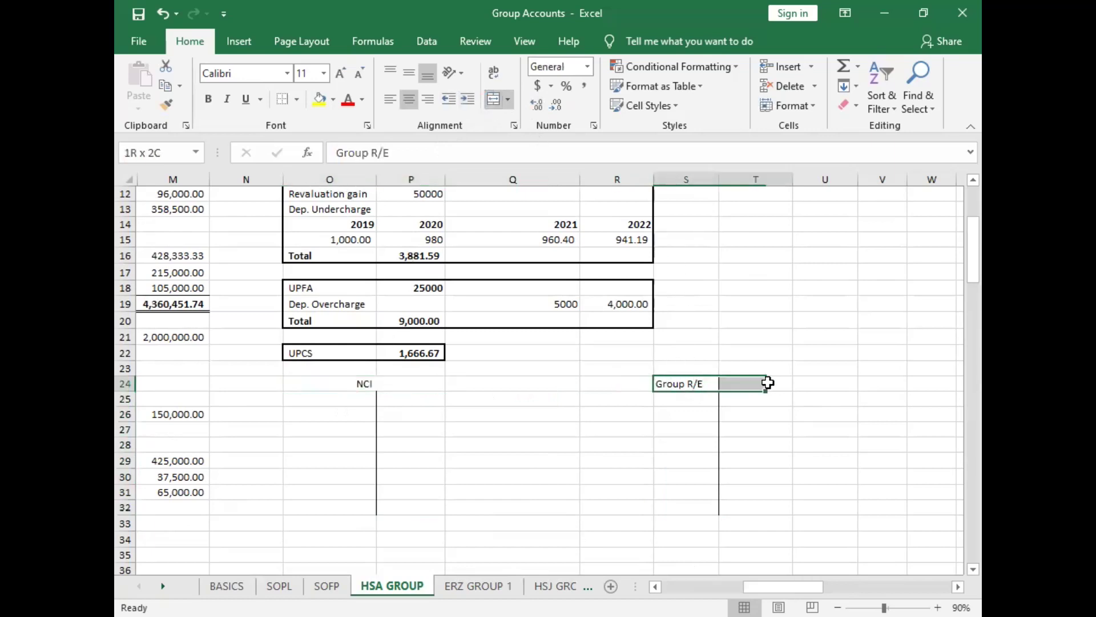
{"action": "left_click", "coordinate": [494, 99]}
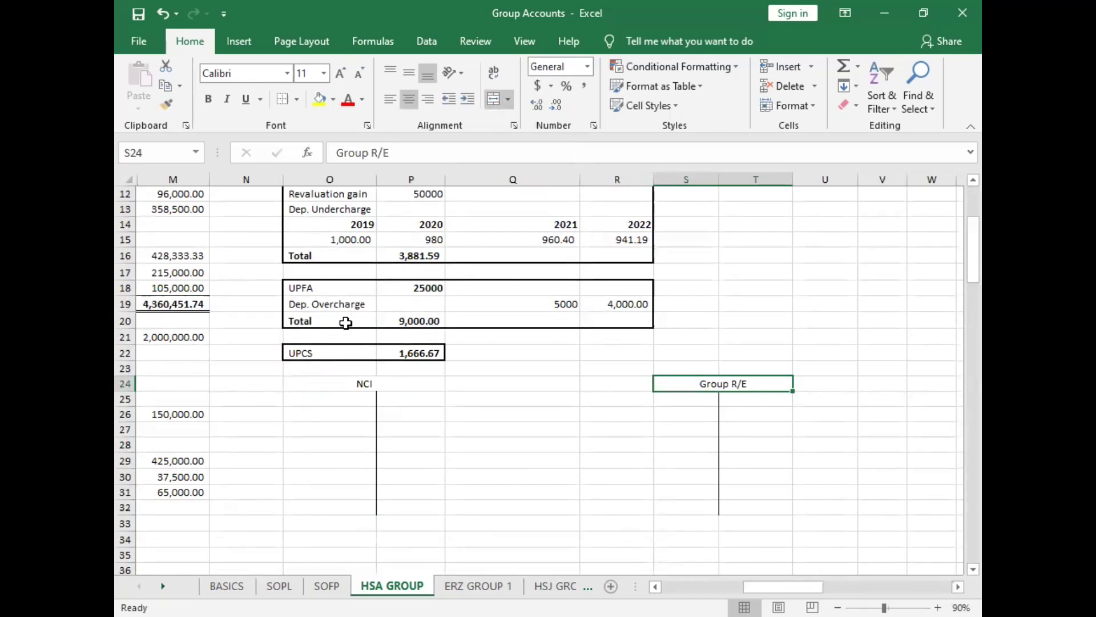
Step: Enter "Goodwill" in P25 of the NCI account and link Q25 to the NCI goodwill with =P9
{"action": "scroll", "coordinate": [342, 320], "scroll_direction": "up", "scroll_amount": 2}
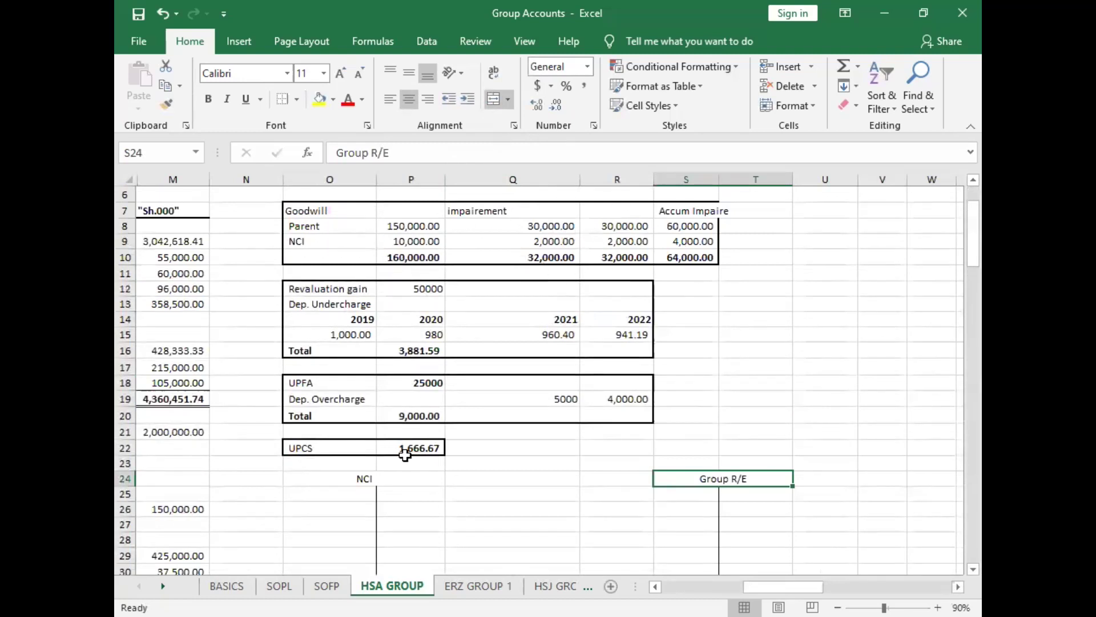
{"action": "left_click", "coordinate": [410, 491]}
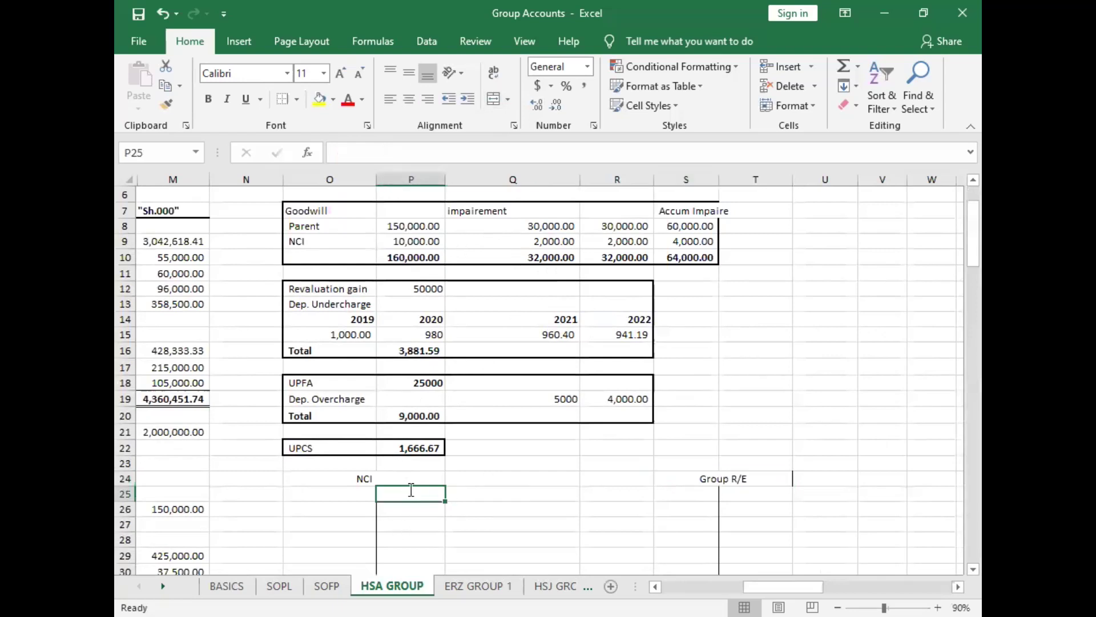
{"action": "type", "text": "Goodwill"}
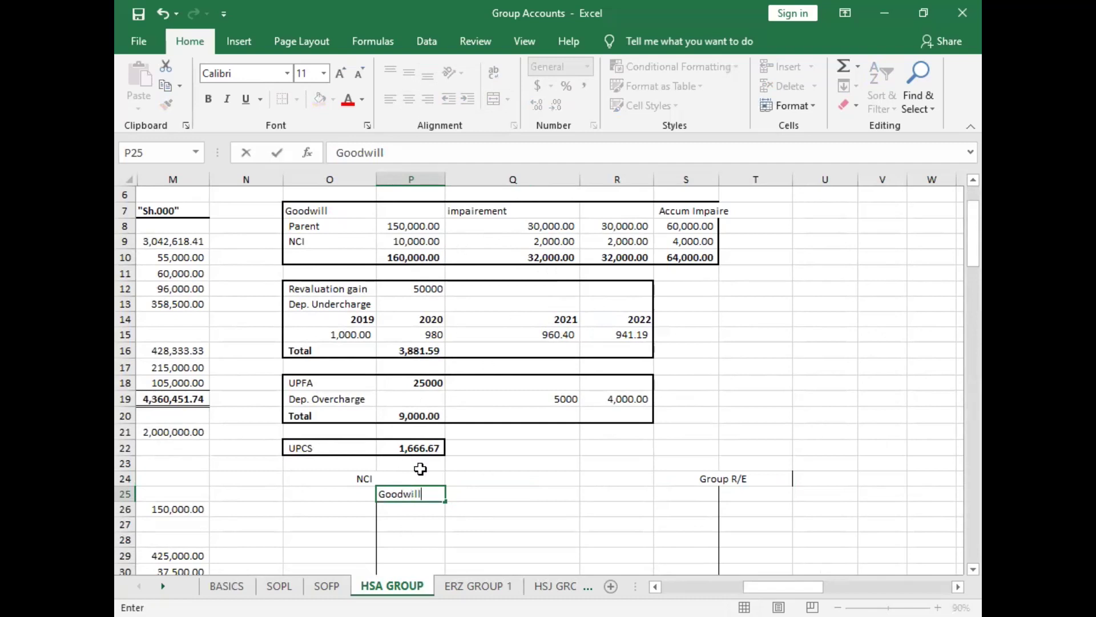
{"action": "left_click", "coordinate": [508, 494]}
{"action": "type", "text": "="}
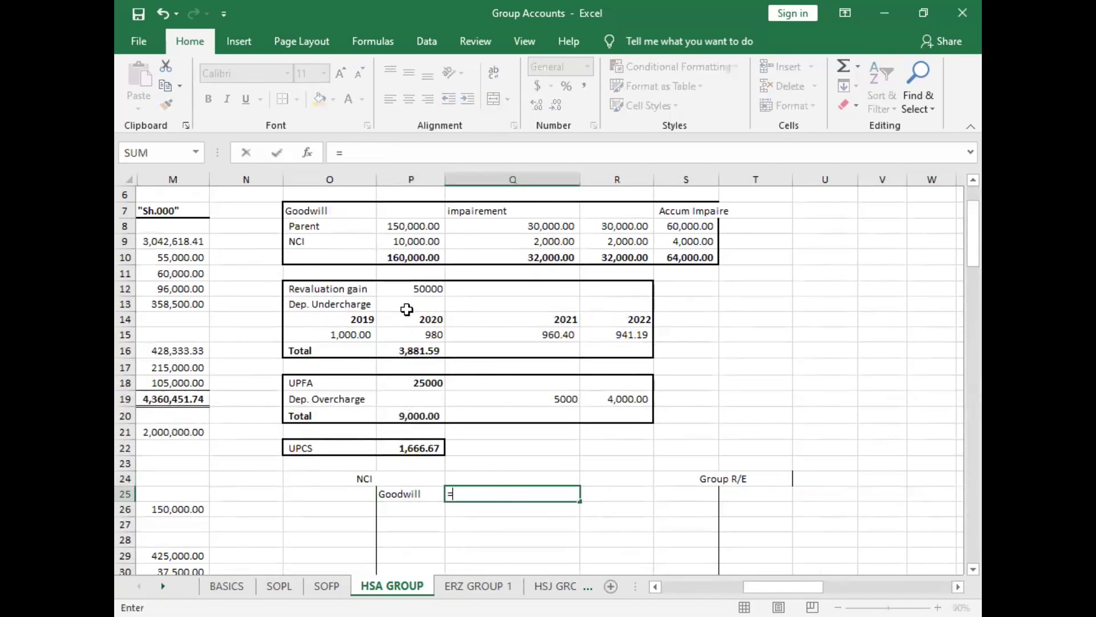
{"action": "left_click", "coordinate": [416, 241]}
{"action": "key", "text": "Return"}
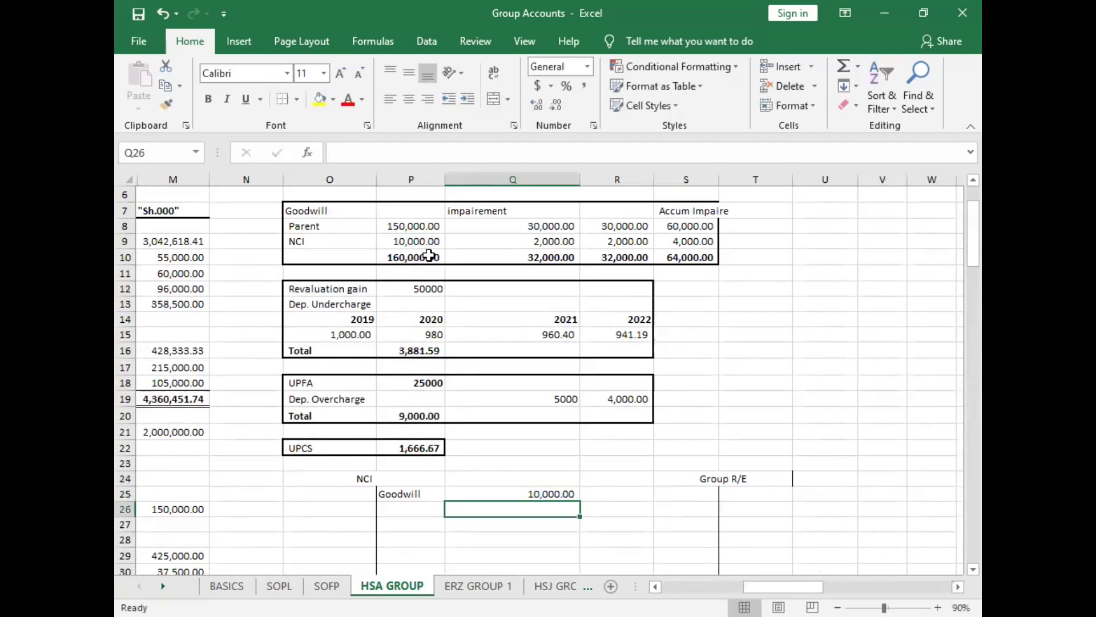
Step: Label N25 "dep Under" and compute the NCI share of the depreciation undercharge in O25 with =.2*P16
{"action": "left_click", "coordinate": [261, 495]}
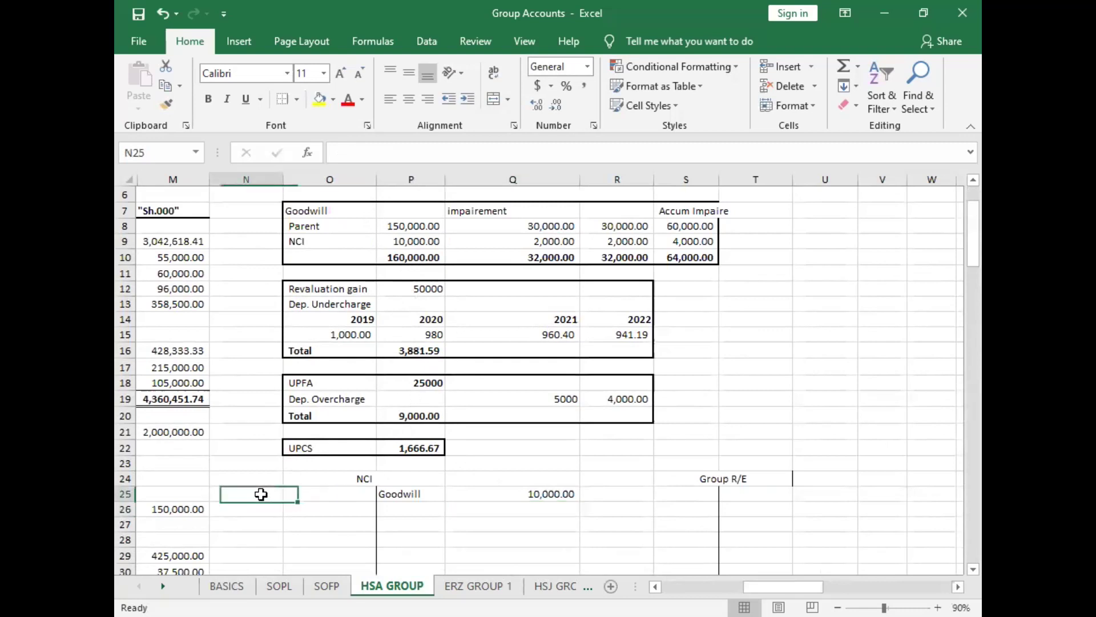
{"action": "type", "text": "dep O"}
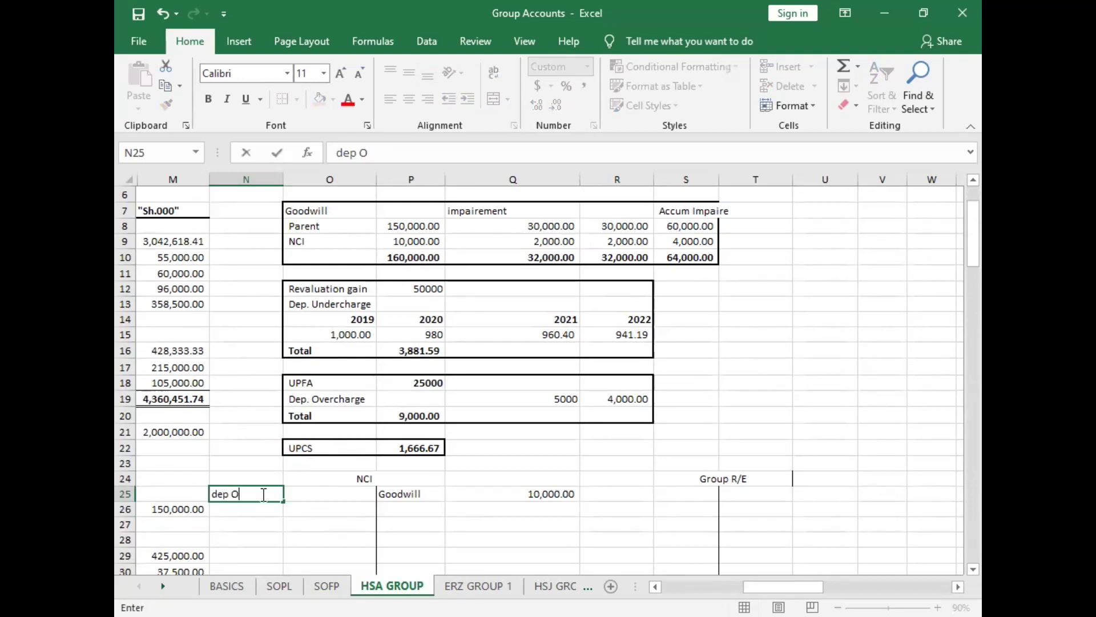
{"action": "key", "text": "BackSpace"}
{"action": "left_click", "coordinate": [337, 494]}
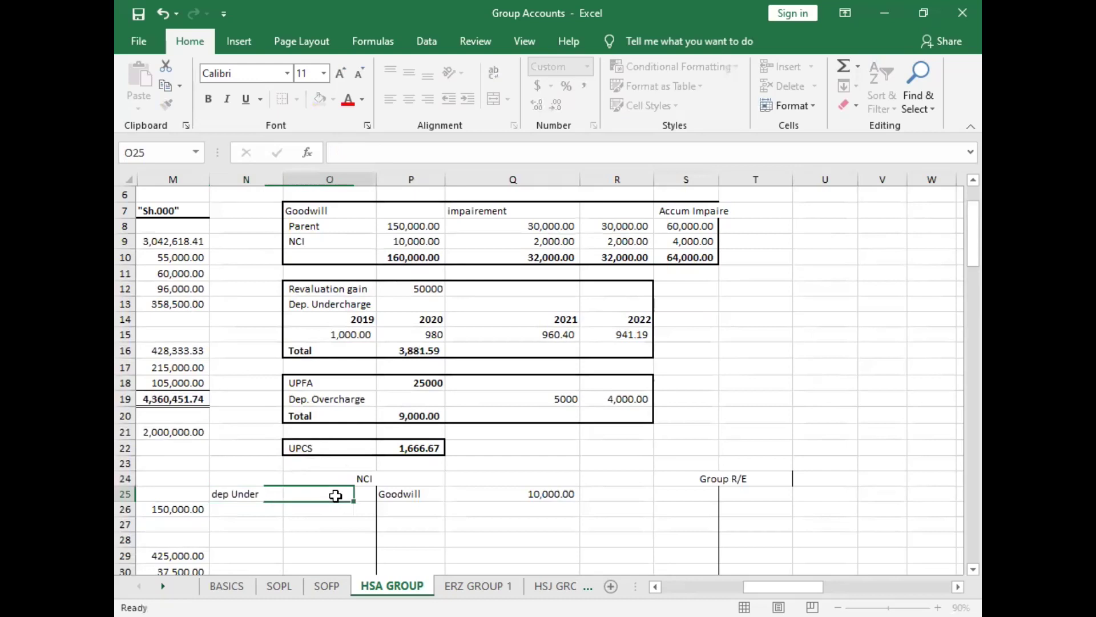
{"action": "type", "text": "=.2*"}
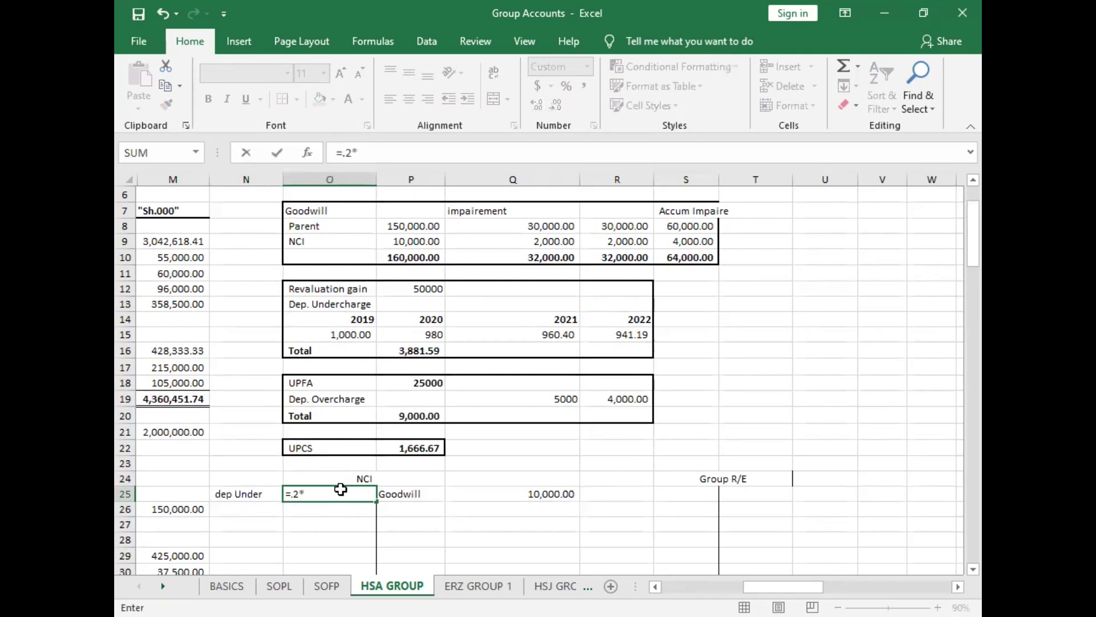
{"action": "left_click", "coordinate": [418, 351]}
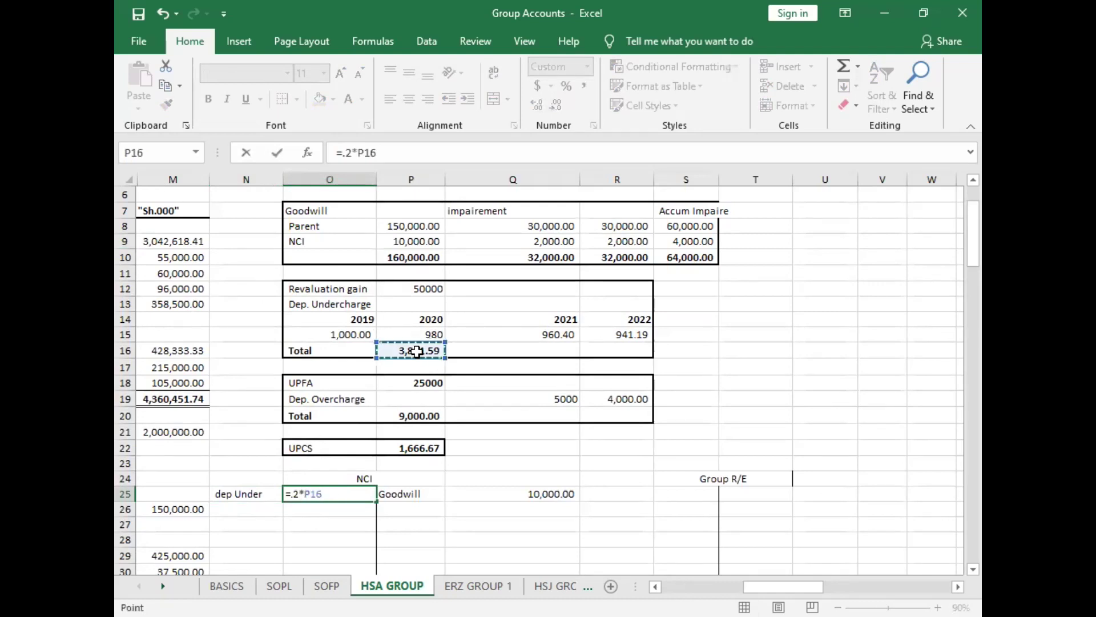
{"action": "key", "text": "Return"}
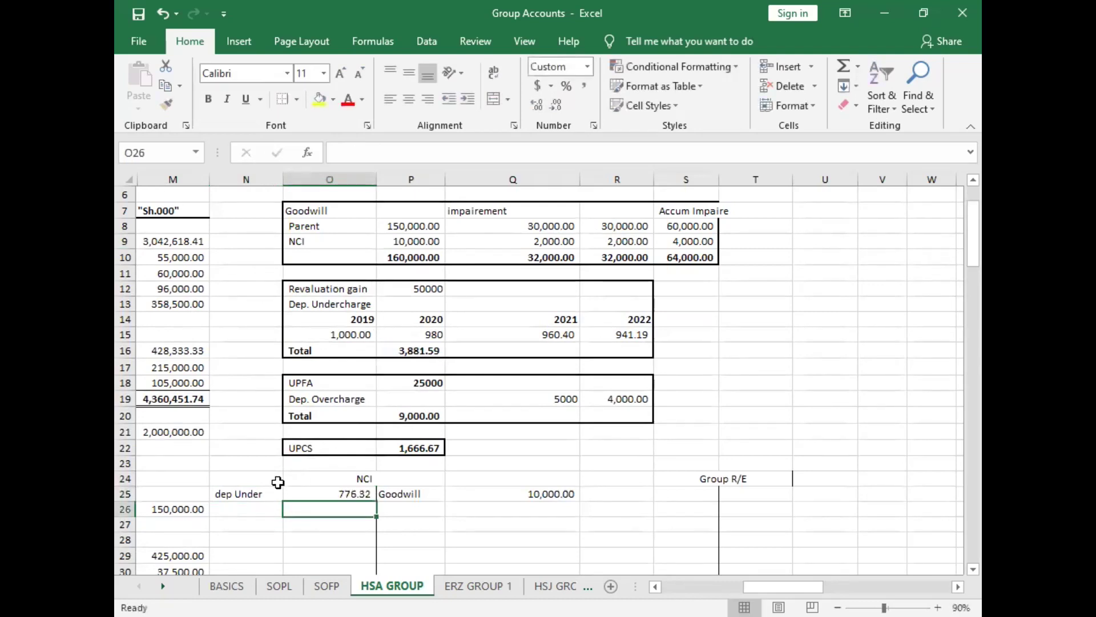
Step: Copy the "dep Under" label to R25 and compute the group's share of the undercharge in S25 with =.8*P16
{"action": "left_click", "coordinate": [258, 491]}
{"action": "key", "text": "ctrl+c"}
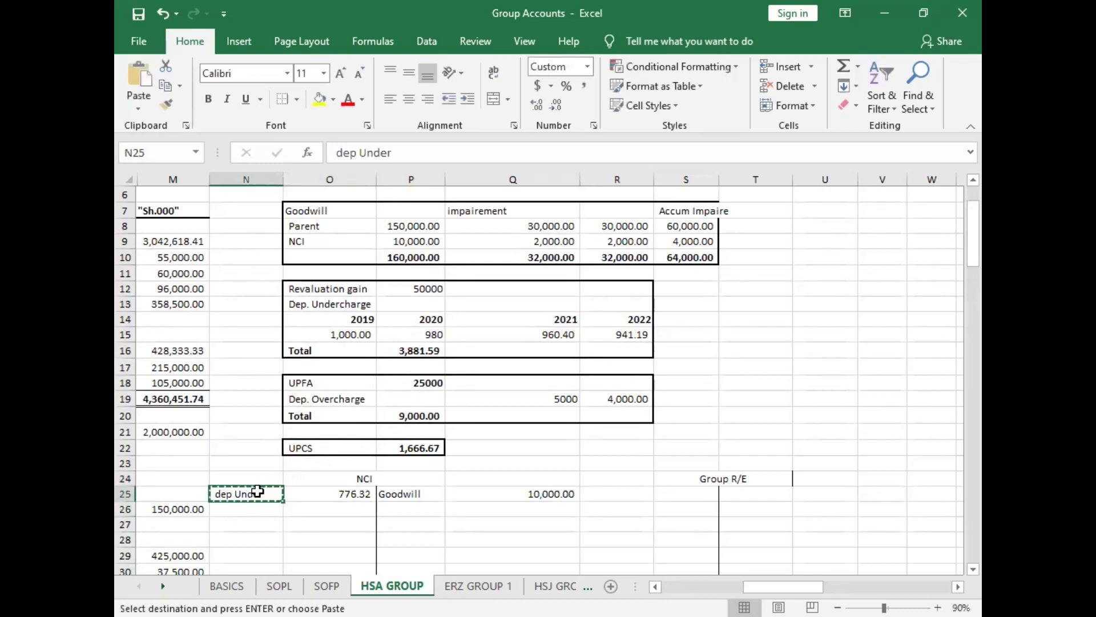
{"action": "left_click", "coordinate": [635, 494]}
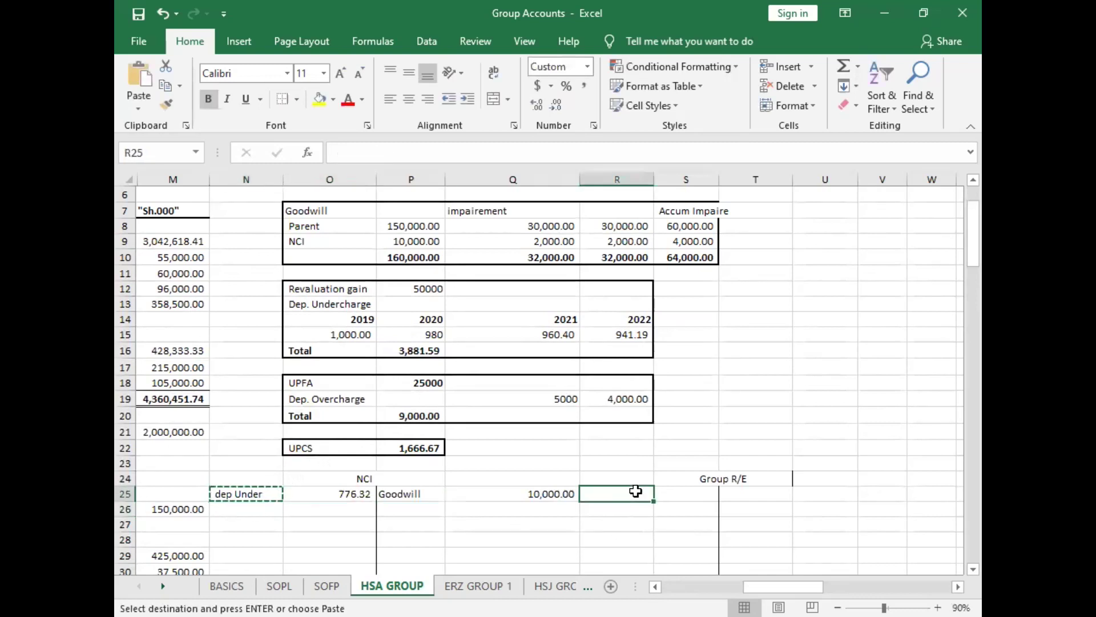
{"action": "key", "text": "ctrl+v"}
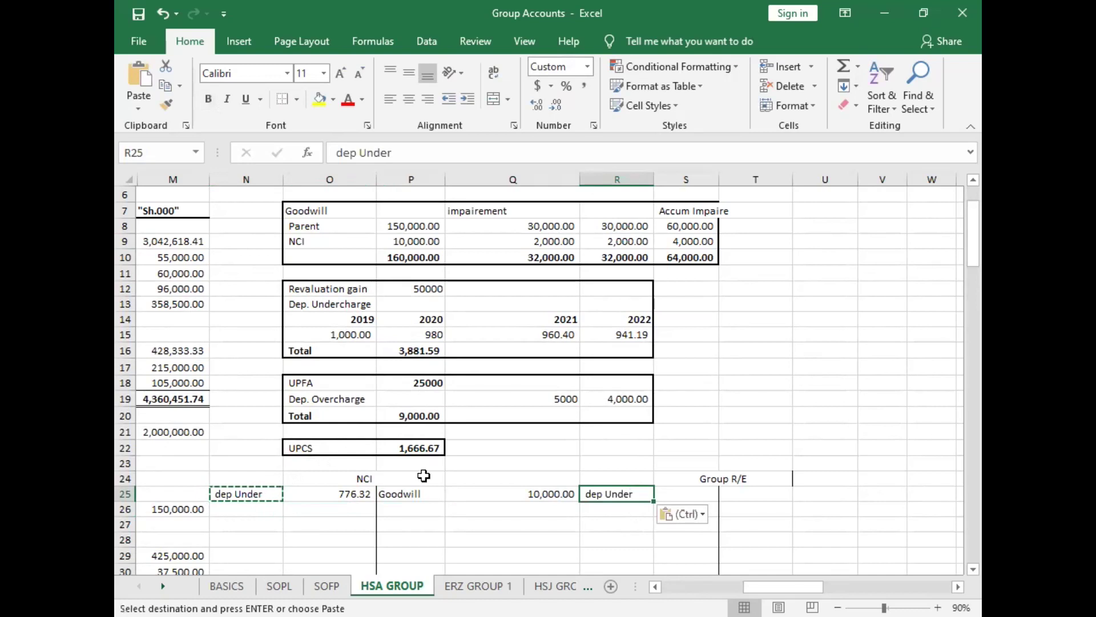
{"action": "left_click", "coordinate": [658, 495]}
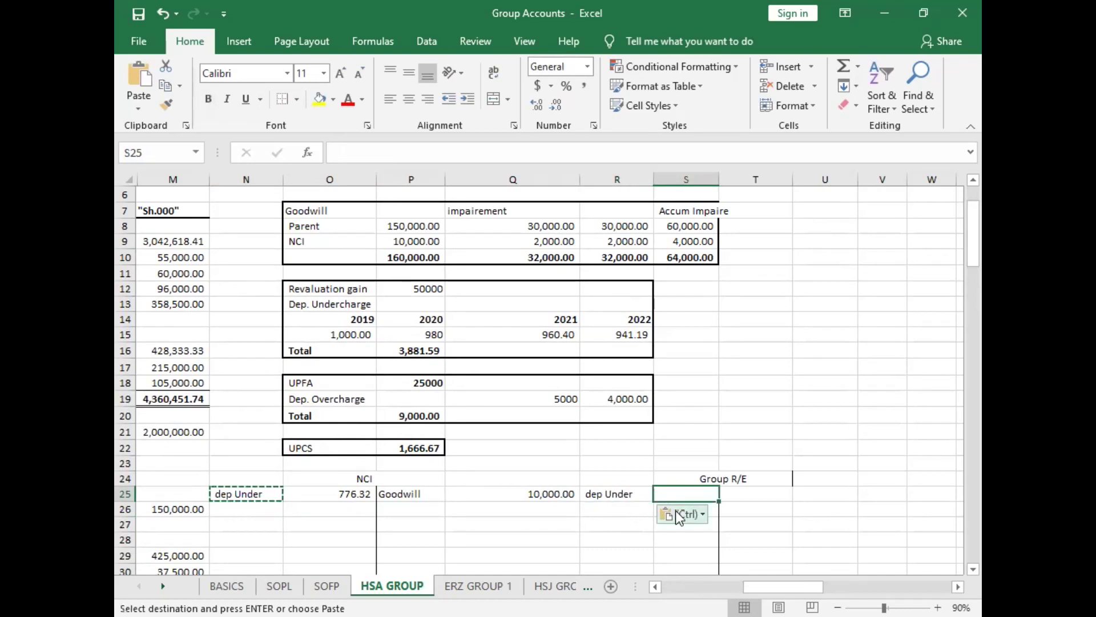
{"action": "type", "text": "=.8*"}
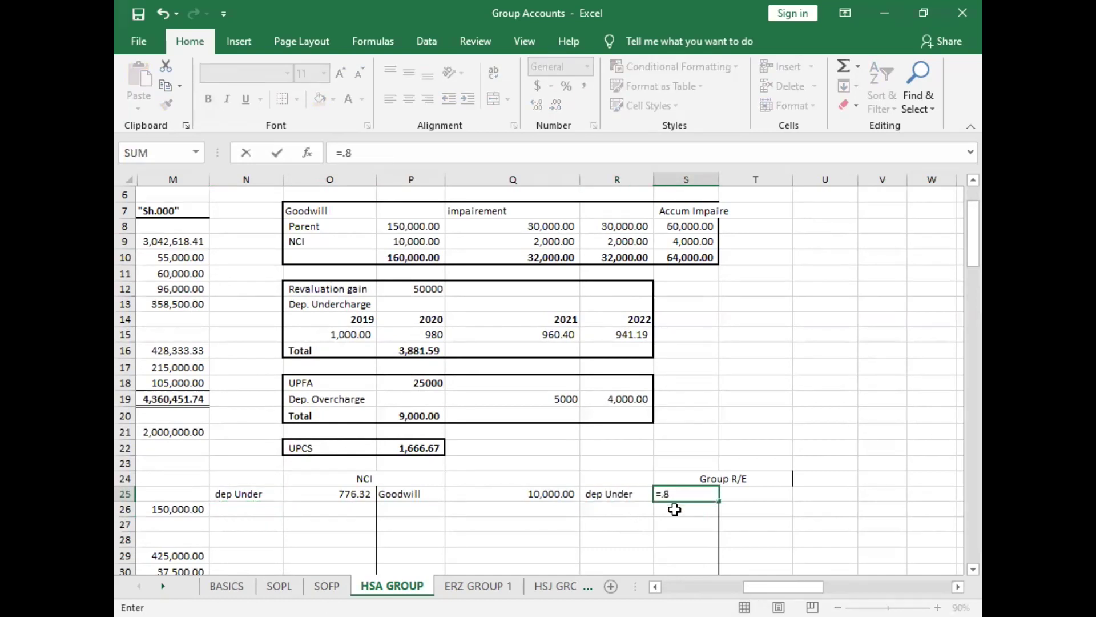
{"action": "left_click", "coordinate": [410, 349]}
{"action": "key", "text": "Return"}
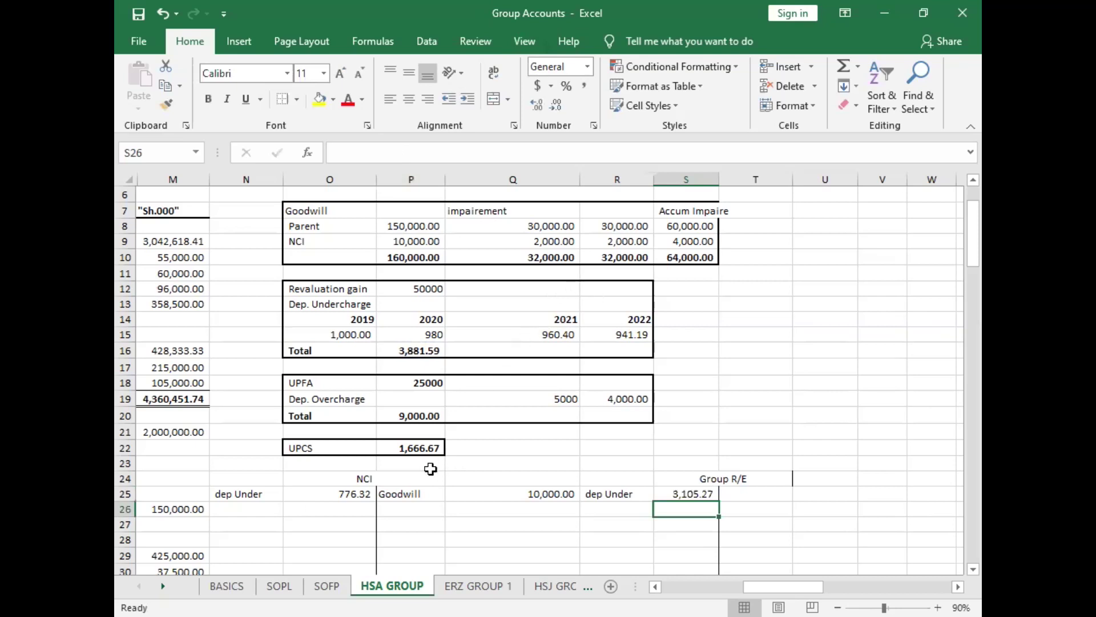
Step: Label P26 "Dep O" in the NCI account and compute the NCI share of the depreciation overcharge in Q26 with =.2*P20
{"action": "left_click", "coordinate": [415, 513]}
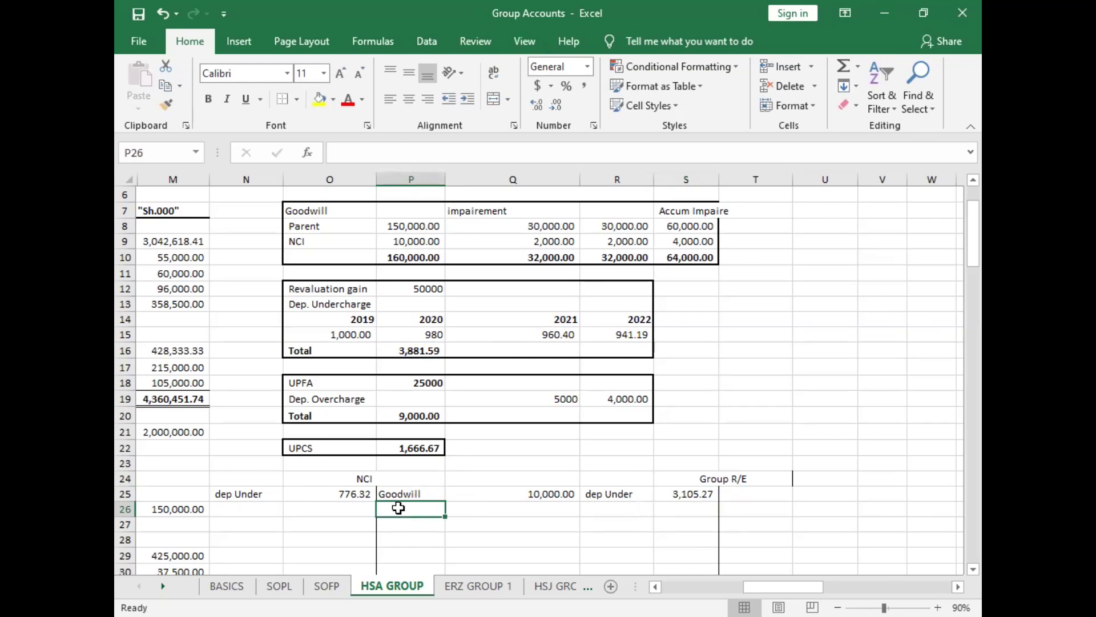
{"action": "type", "text": "Dep O"}
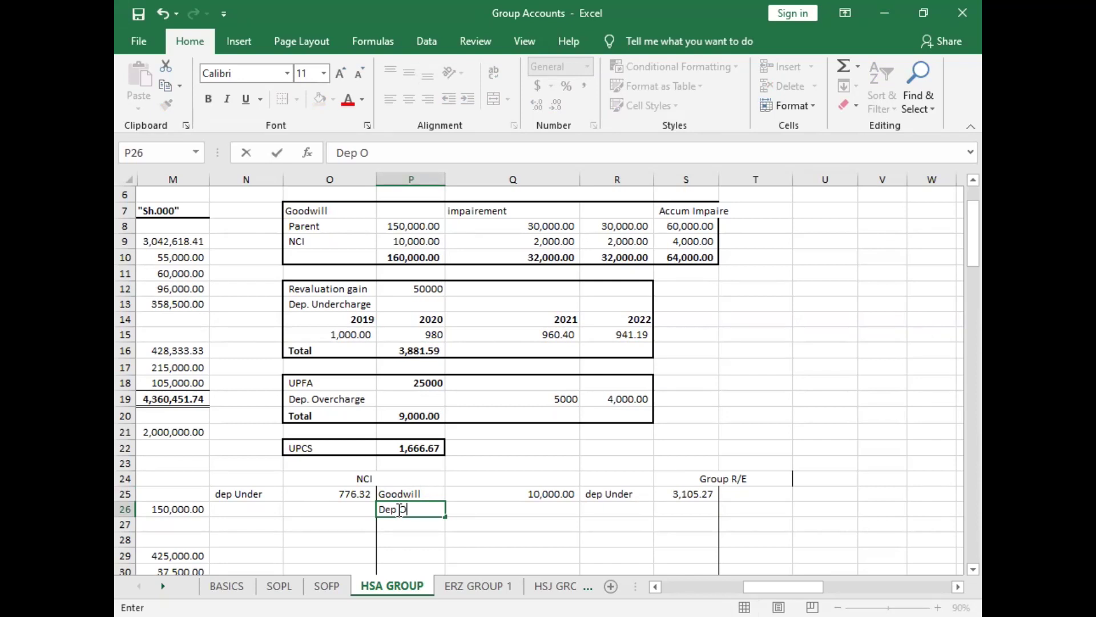
{"action": "left_click", "coordinate": [553, 508]}
{"action": "type", "text": "="}
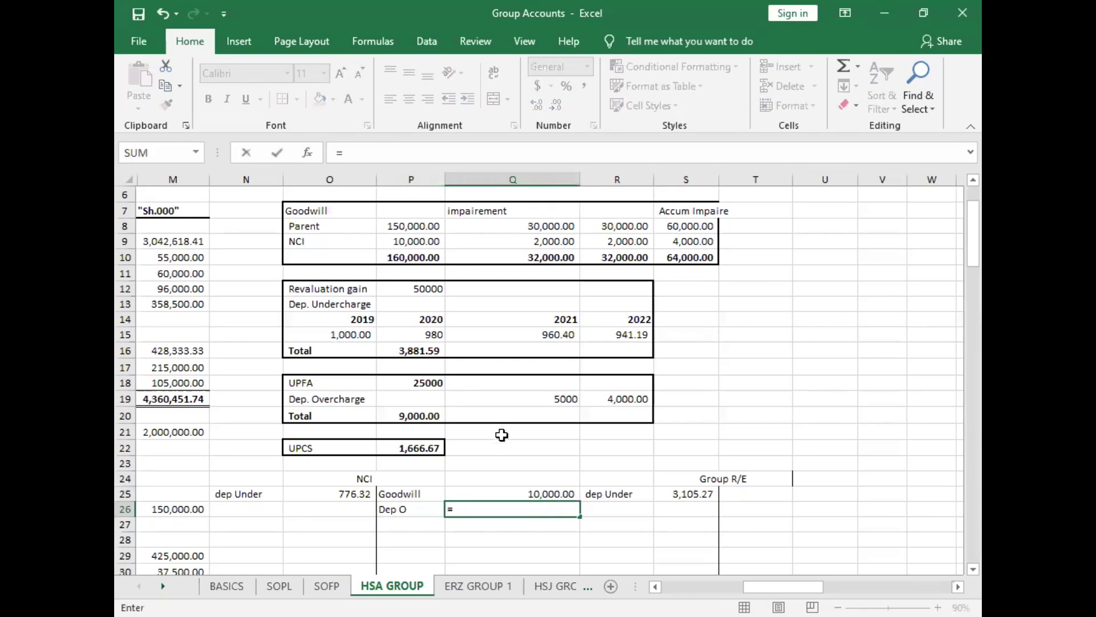
{"action": "type", "text": ".2"}
{"action": "left_click", "coordinate": [421, 416]}
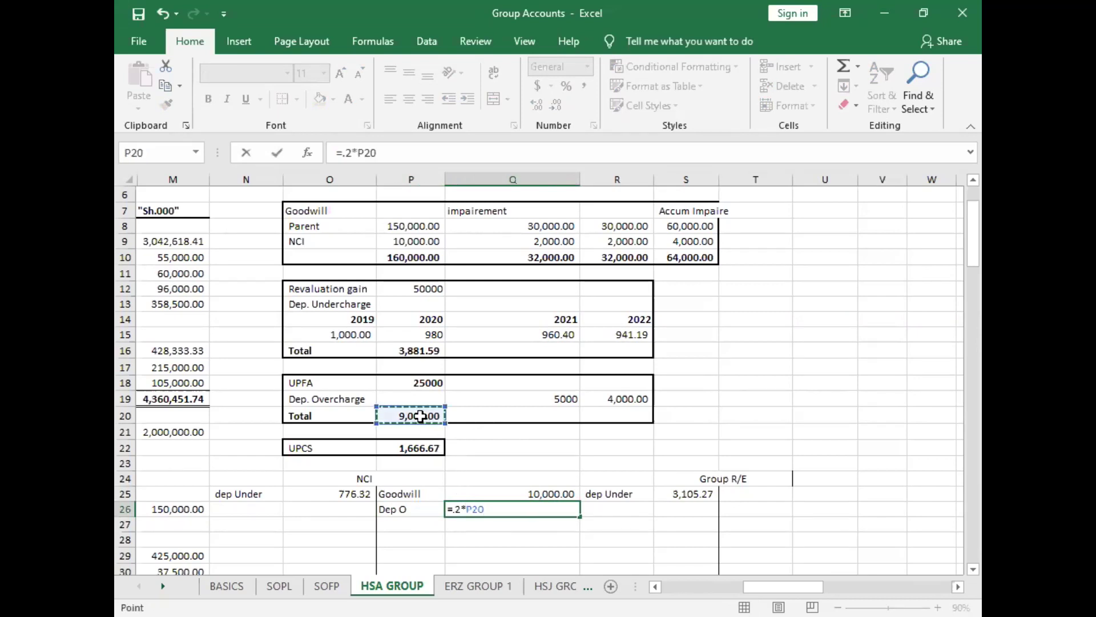
{"action": "key", "text": "Return"}
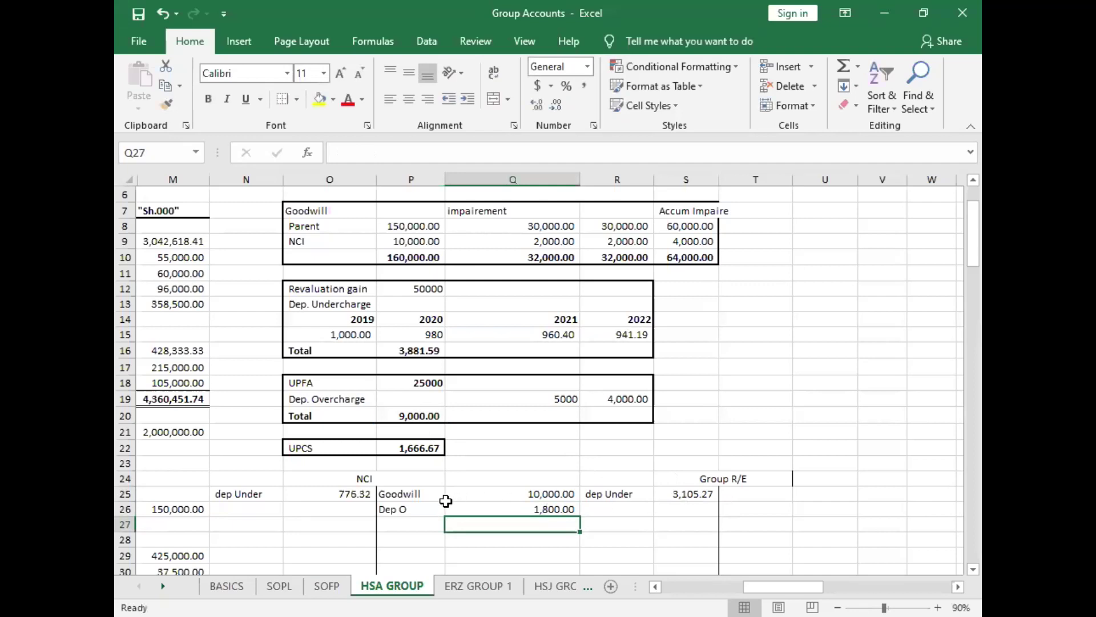
Step: Copy the "Dep O" label to T25 and compute the group's share of the depreciation overcharge in U25 with =.8*P20
{"action": "left_click", "coordinate": [406, 510]}
{"action": "key", "text": "ctrl+c"}
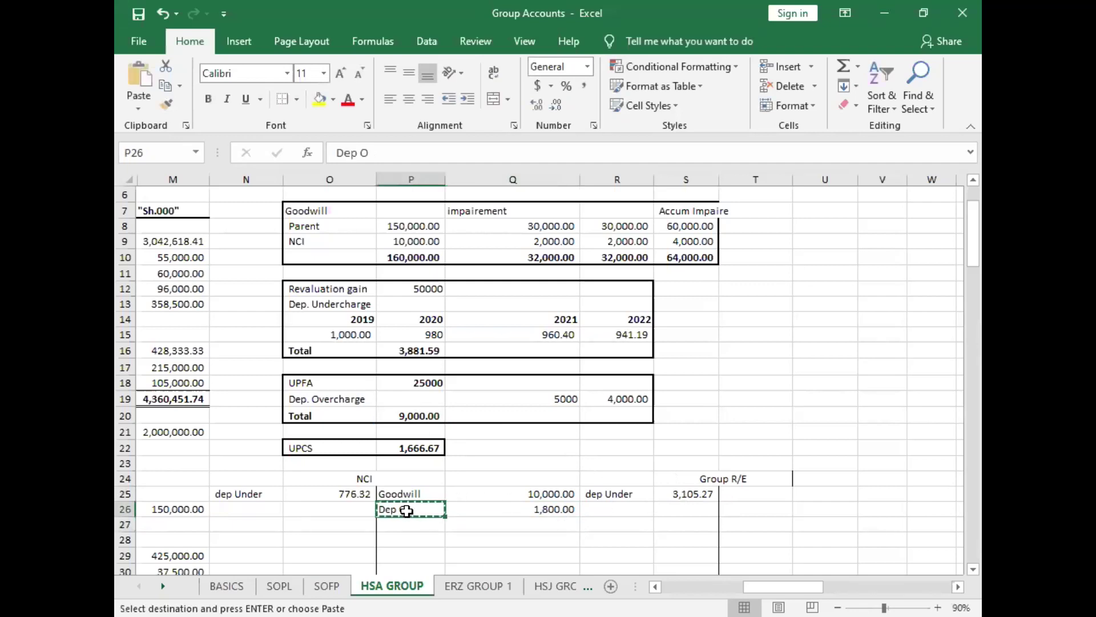
{"action": "left_click", "coordinate": [765, 494]}
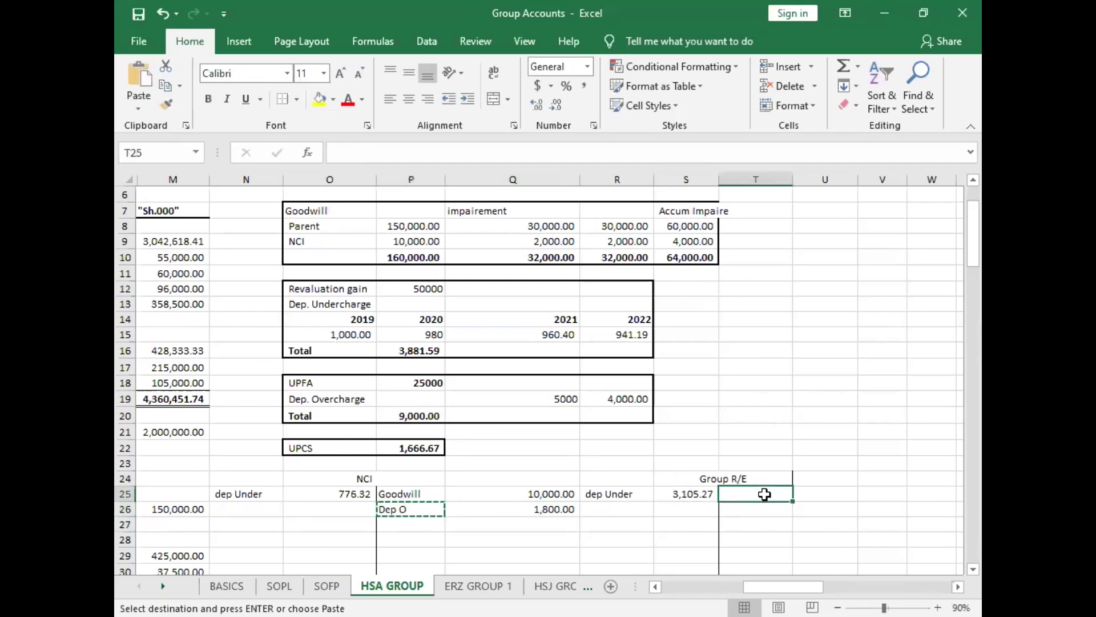
{"action": "key", "text": "ctrl+v"}
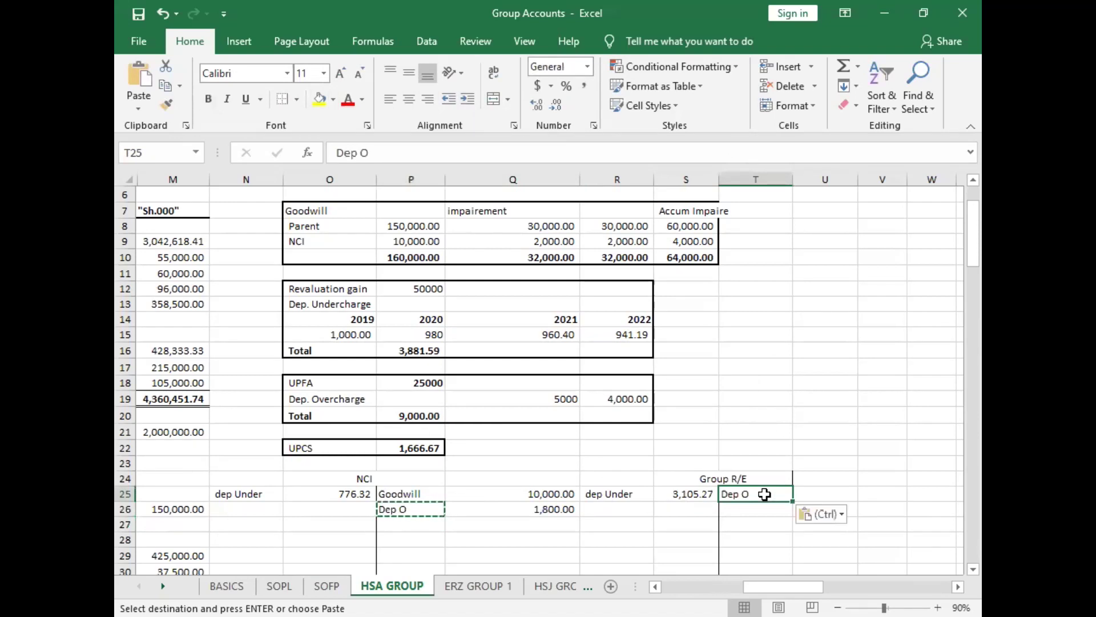
{"action": "left_click", "coordinate": [836, 495]}
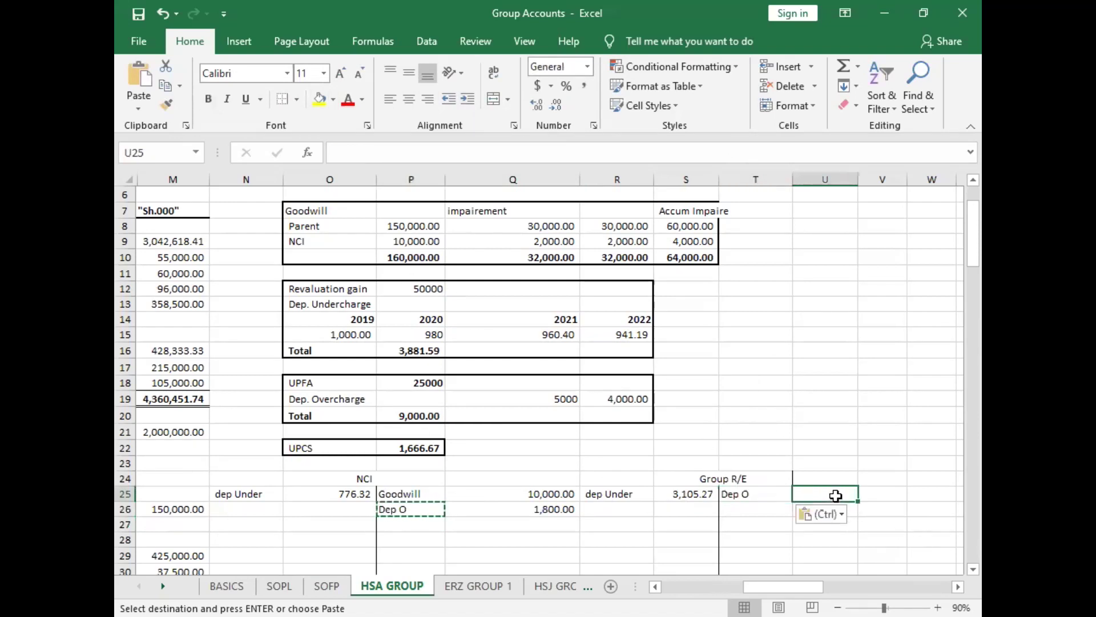
{"action": "type", "text": "=.8"}
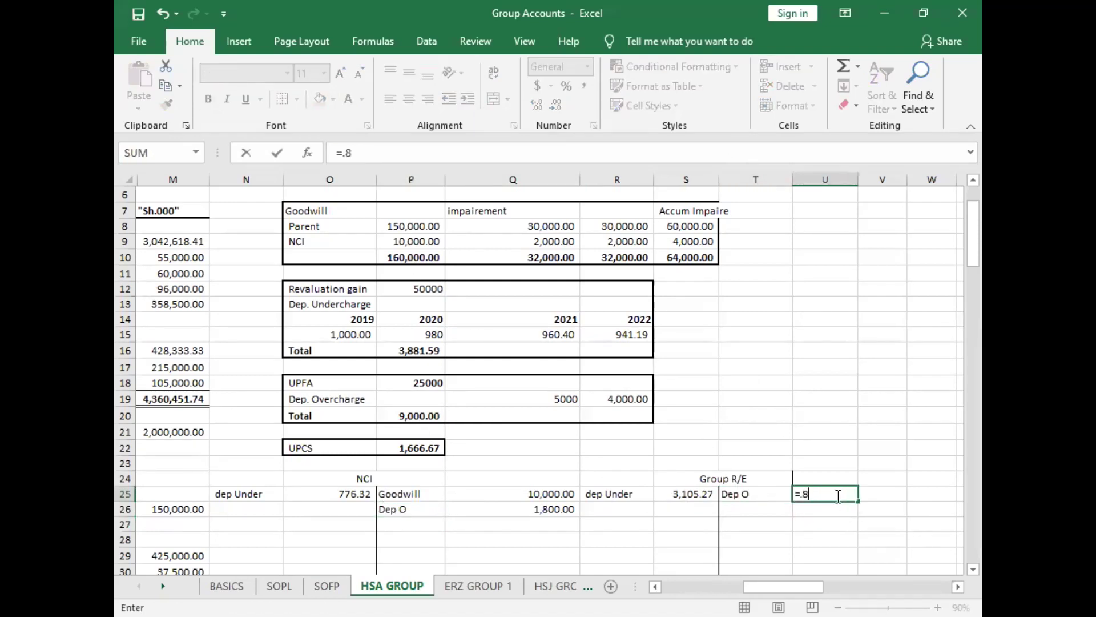
{"action": "type", "text": "*"}
{"action": "left_click", "coordinate": [417, 420]}
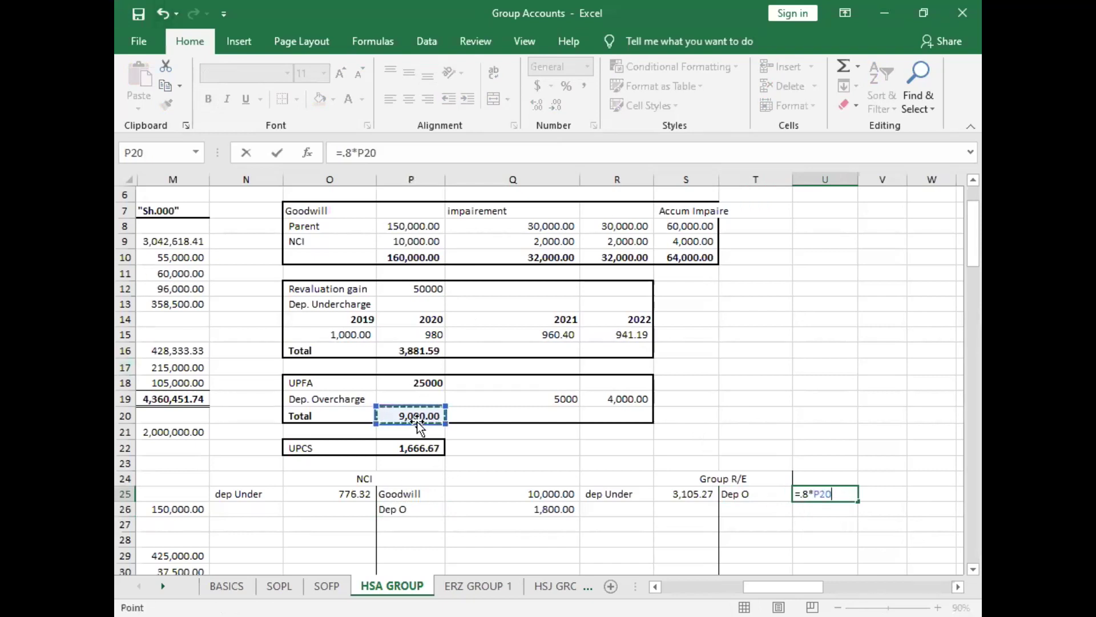
{"action": "key", "text": "Return"}
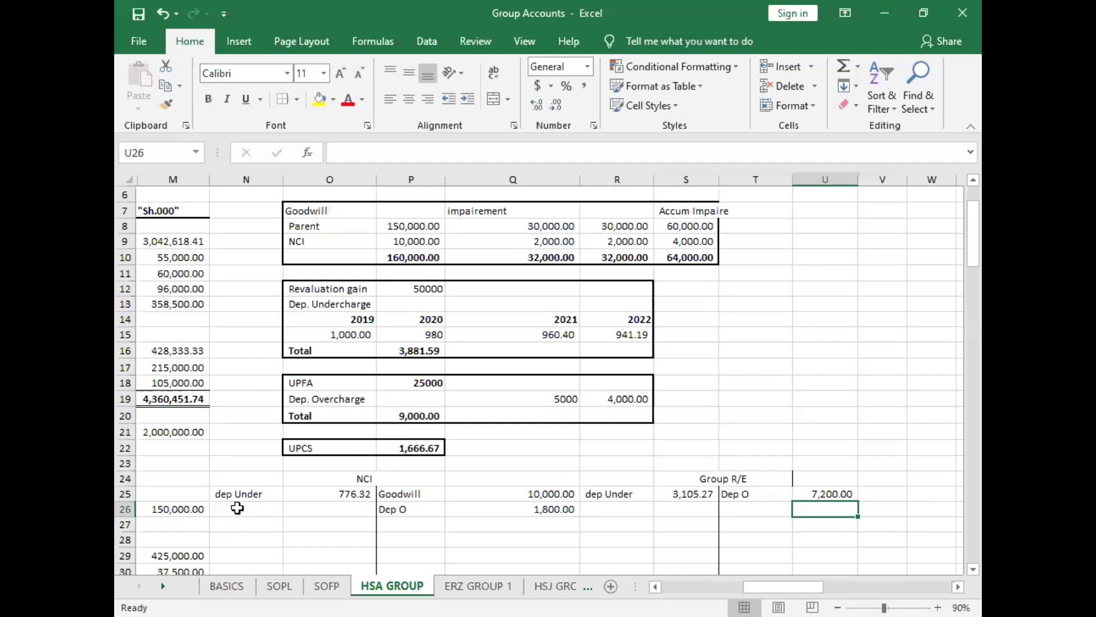
Step: Label N26 "UPCS" in the NCI account and compute the NCI share of it in O26 with =.2*P22
{"action": "left_click", "coordinate": [237, 507]}
{"action": "type", "text": "UPCS"}
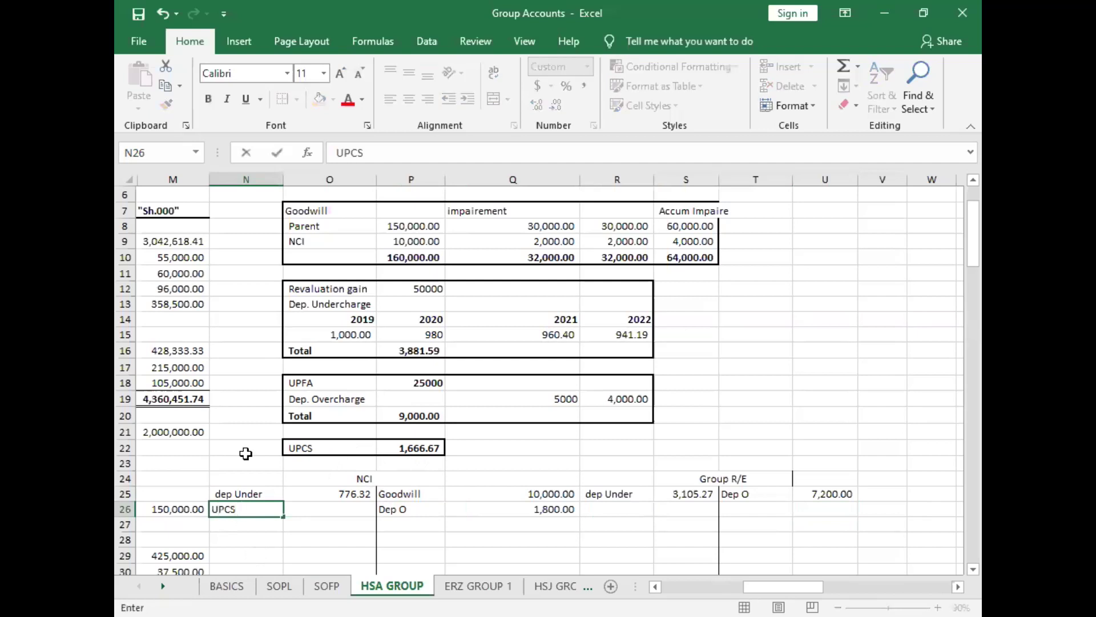
{"action": "left_click", "coordinate": [347, 510]}
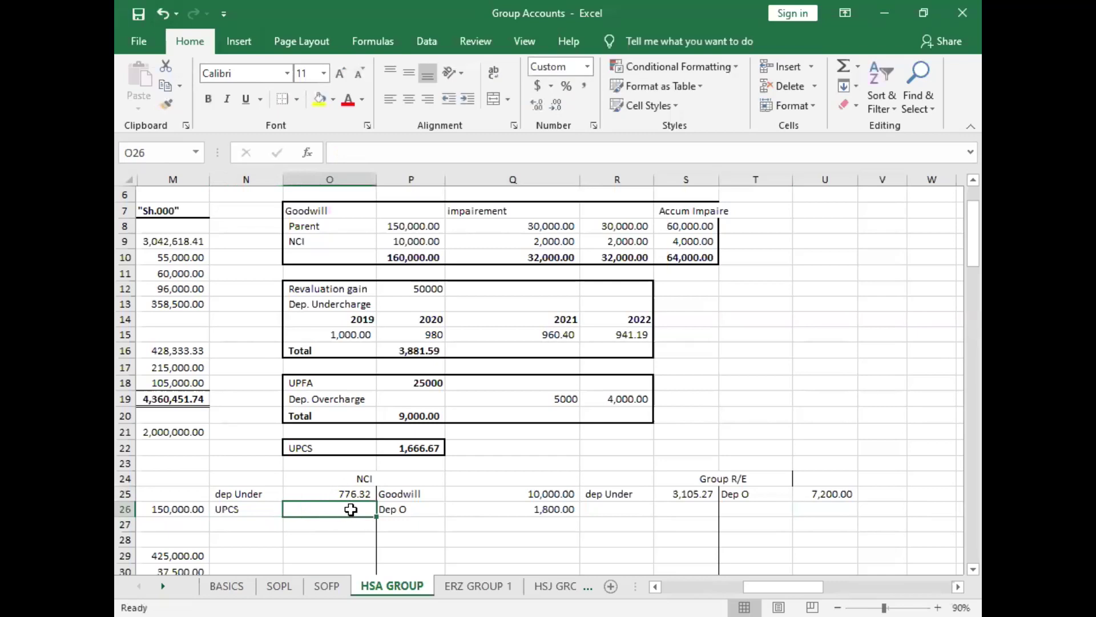
{"action": "type", "text": "="}
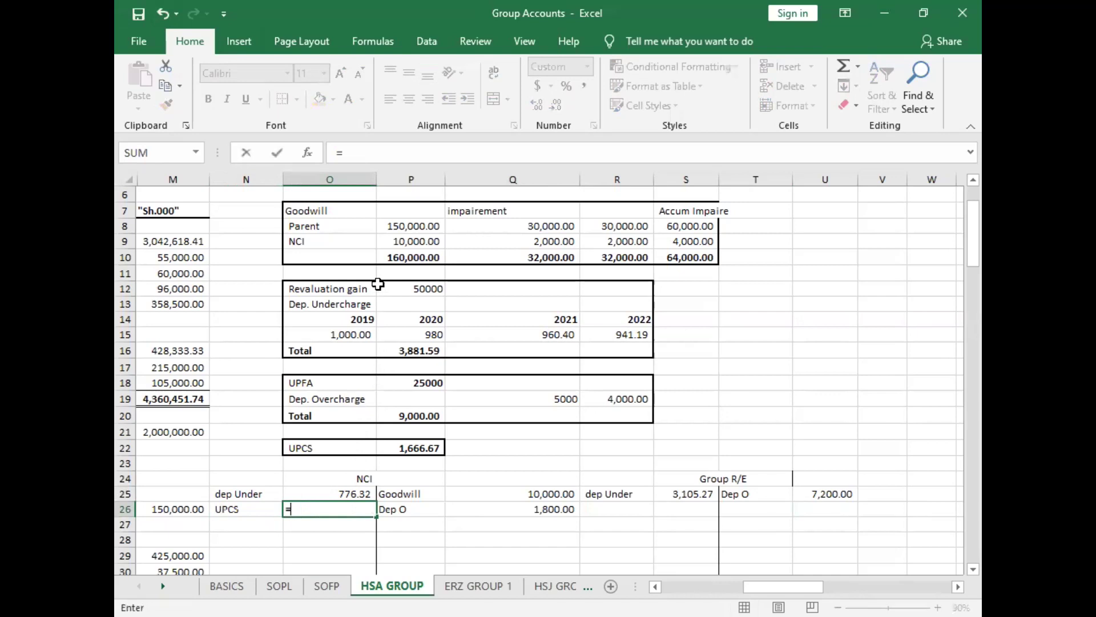
{"action": "type", "text": ".2*"}
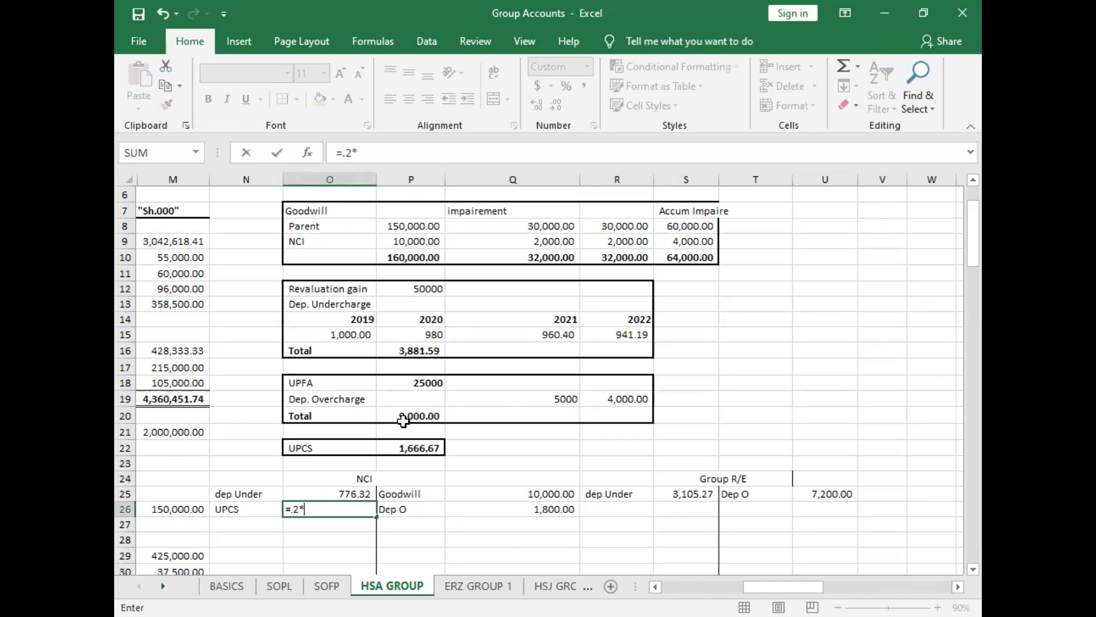
{"action": "left_click", "coordinate": [419, 448]}
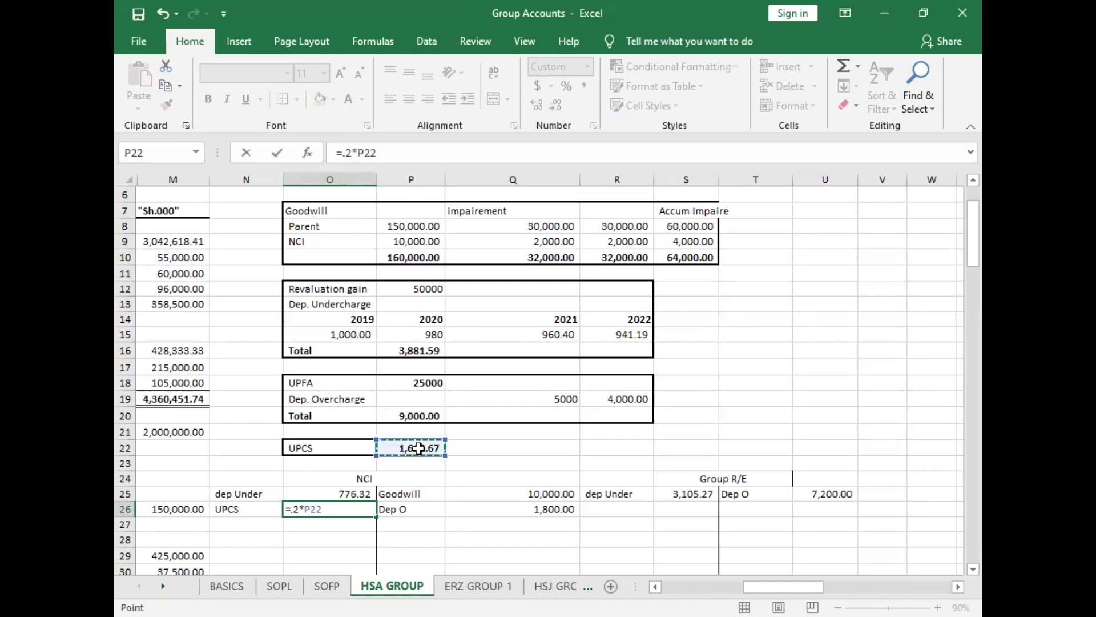
{"action": "key", "text": "Return"}
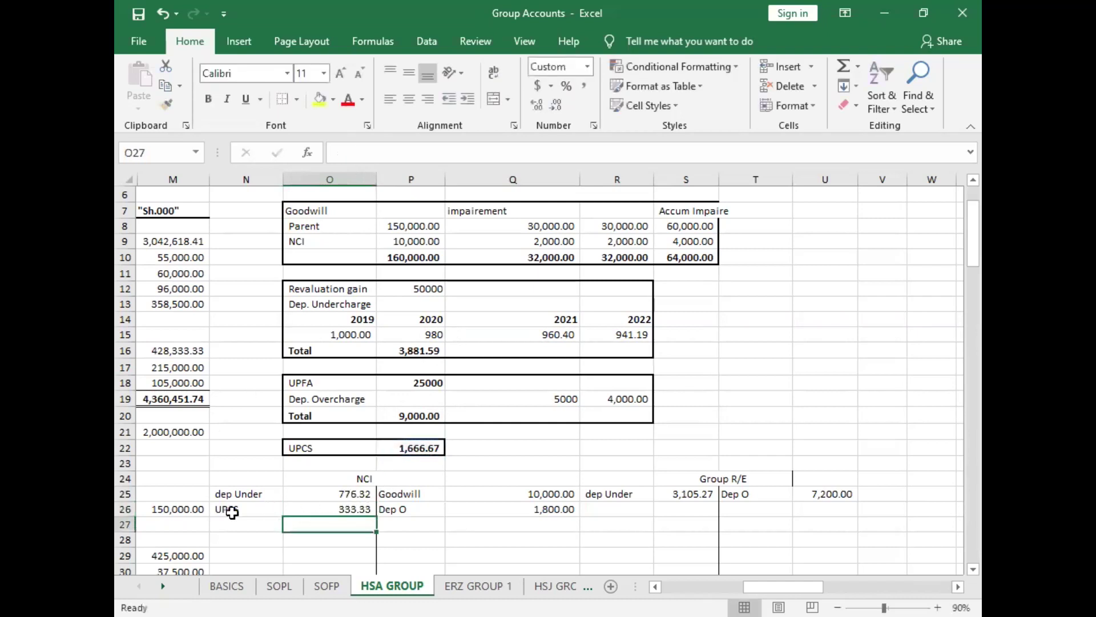
Step: Copy the "UPCS" label to R26 and compute the group's share of it in S26 with =.8*P22
{"action": "left_click", "coordinate": [227, 513]}
{"action": "key", "text": "ctrl+c"}
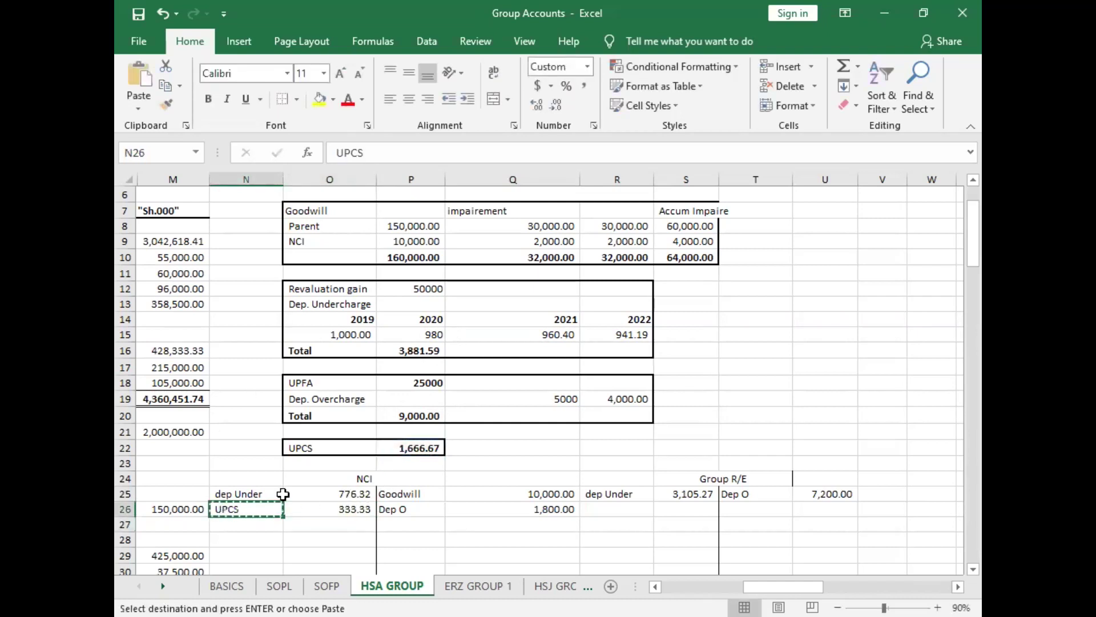
{"action": "left_click", "coordinate": [592, 507]}
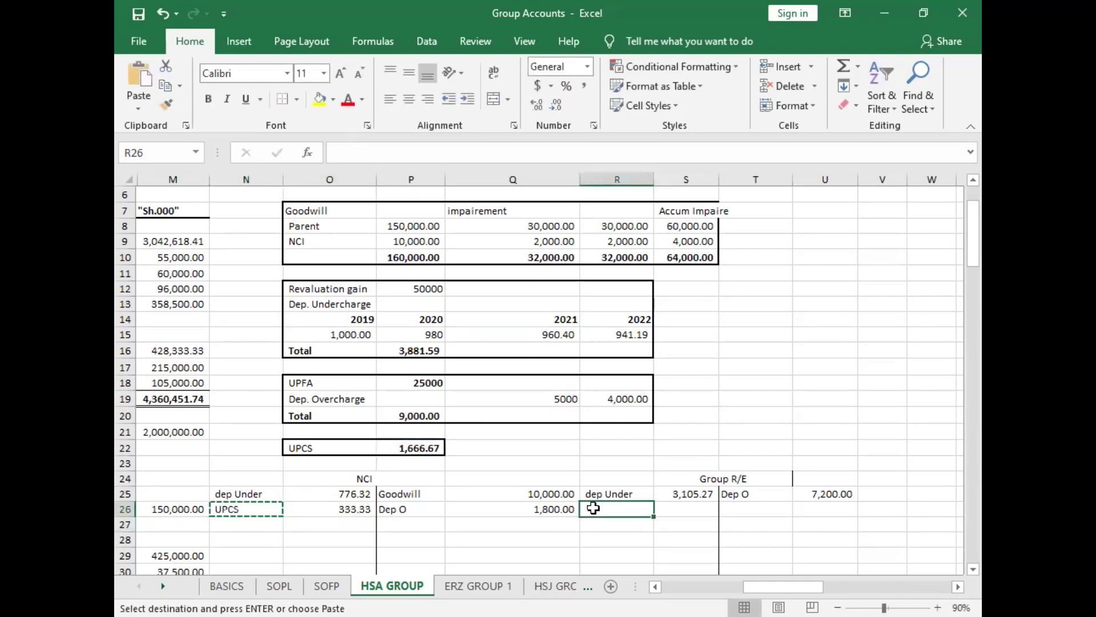
{"action": "key", "text": "ctrl+v"}
{"action": "left_click", "coordinate": [691, 512]}
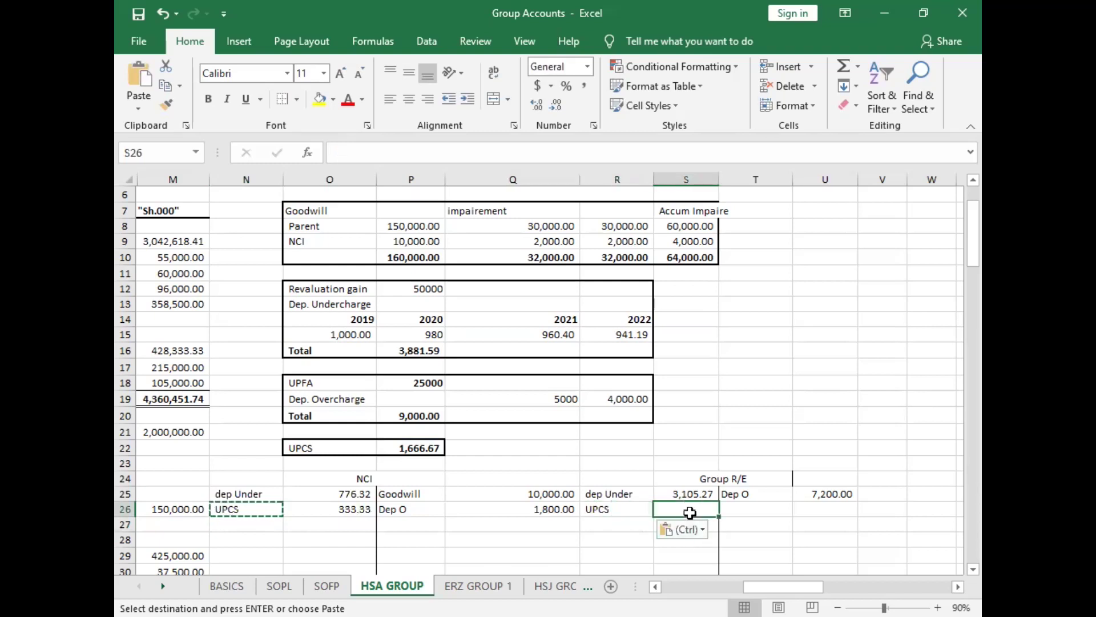
{"action": "type", "text": "=.8*"}
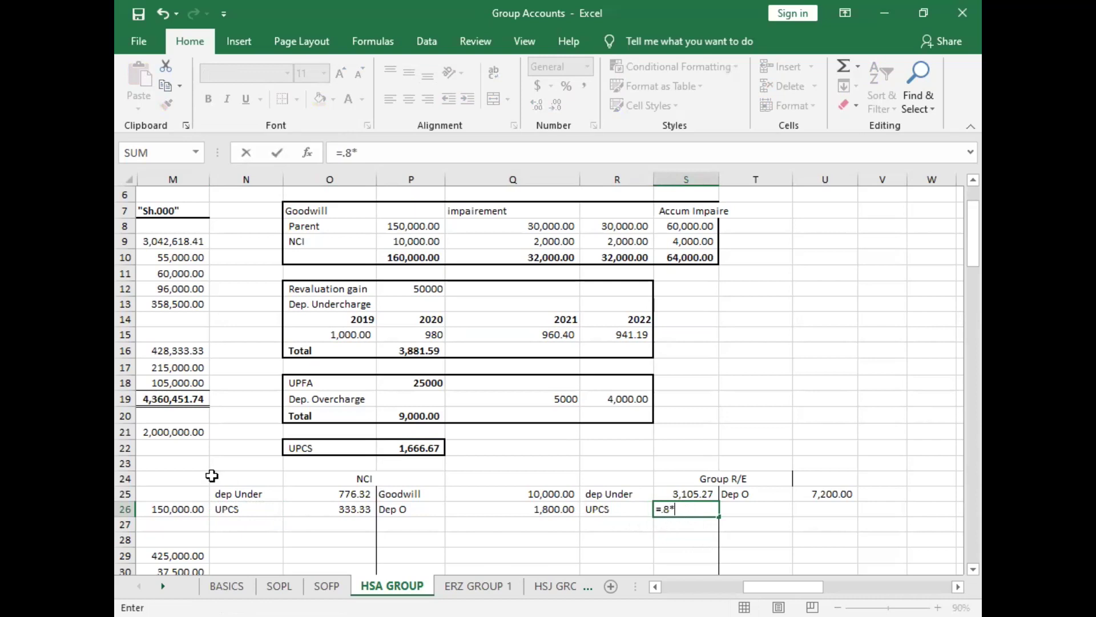
{"action": "left_click", "coordinate": [419, 447]}
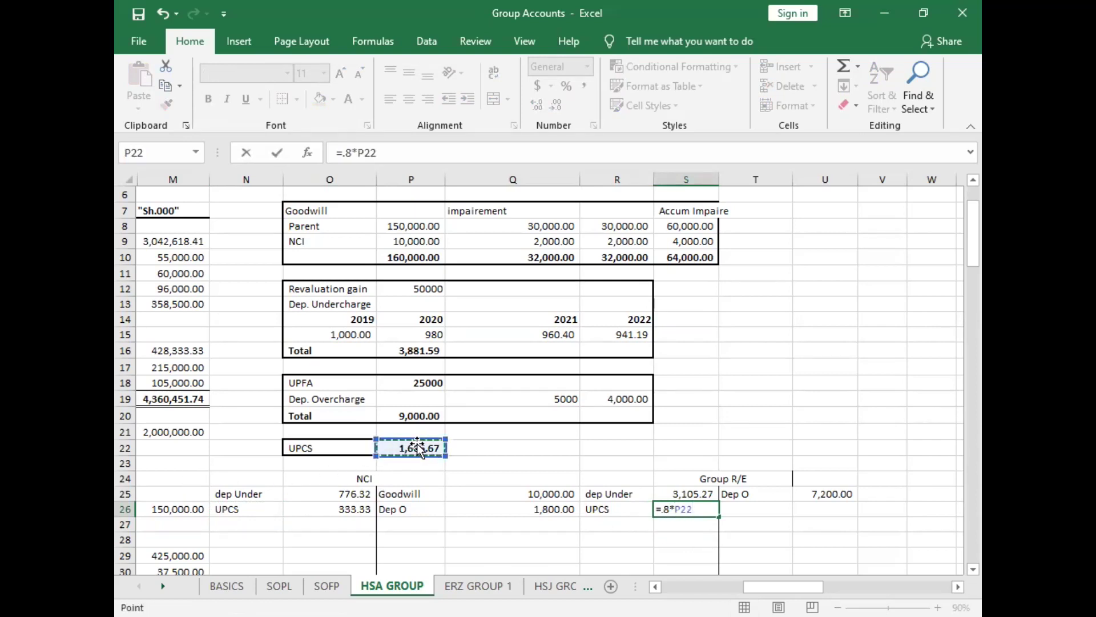
{"action": "key", "text": "Return"}
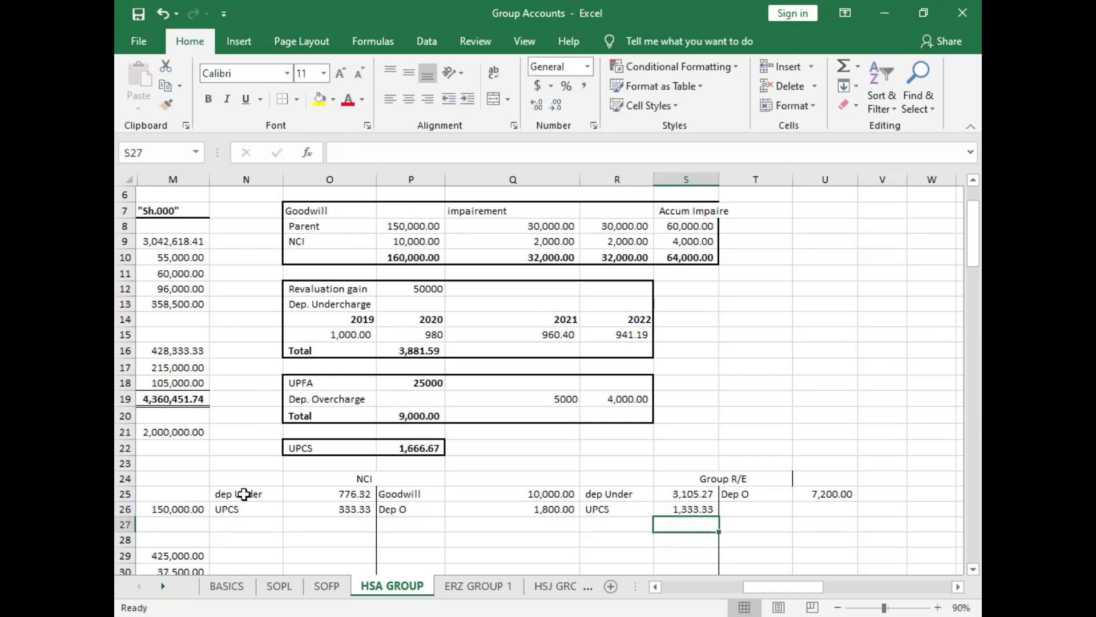
Step: Label N27 "Impairement" in the NCI account and link O27 to the NCI accumulated impairment with =S9
{"action": "left_click", "coordinate": [249, 527]}
{"action": "type", "text": "I"}
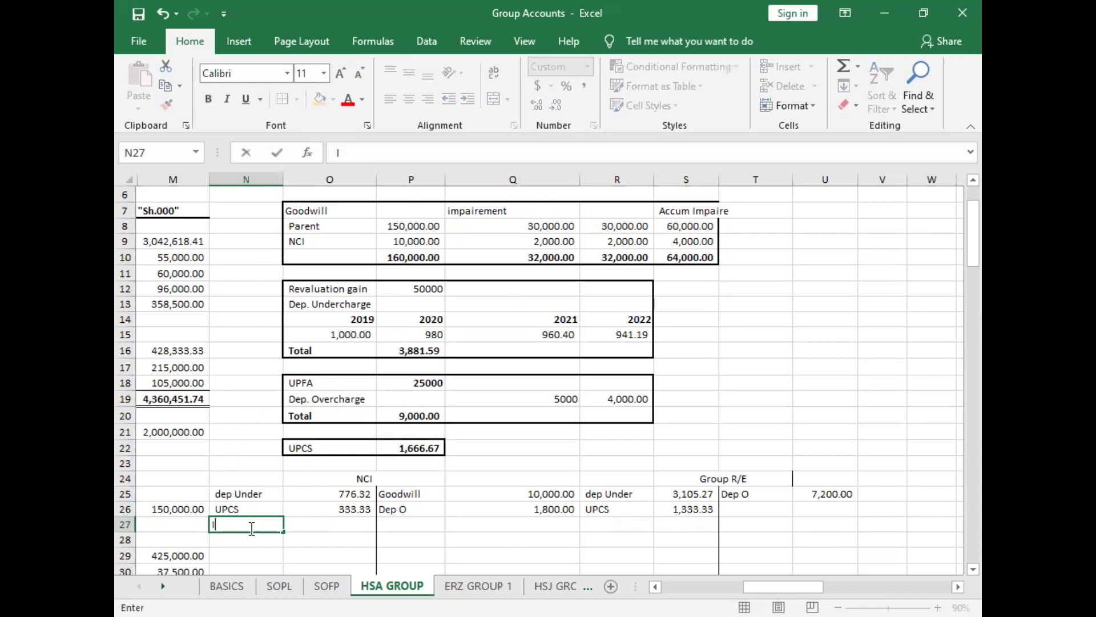
{"action": "type", "text": "mpairement"}
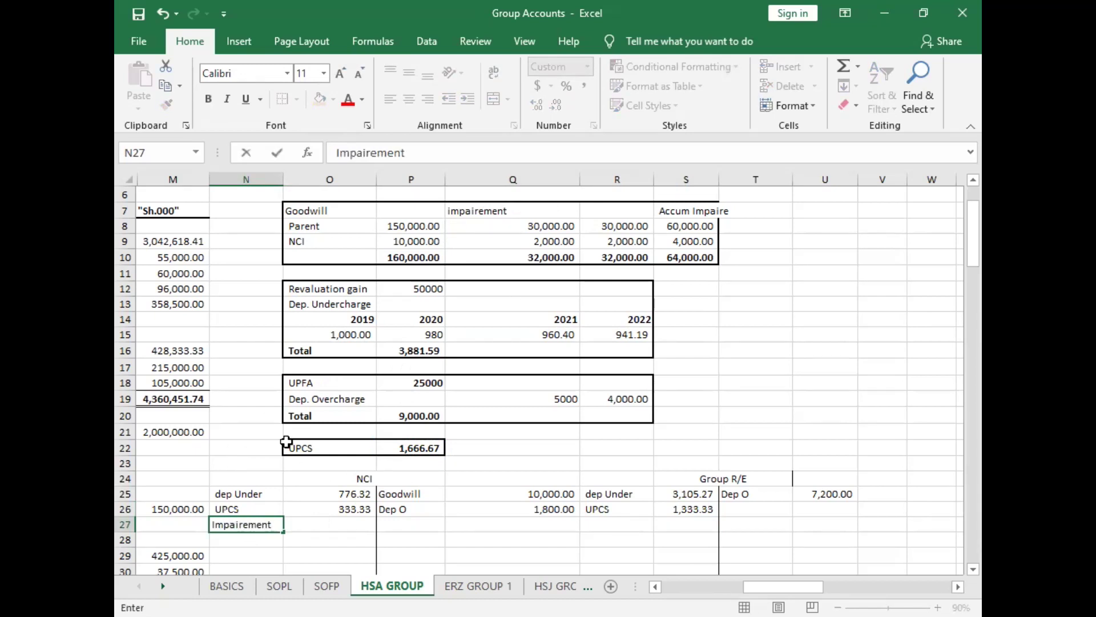
{"action": "left_click", "coordinate": [353, 526]}
{"action": "type", "text": "="}
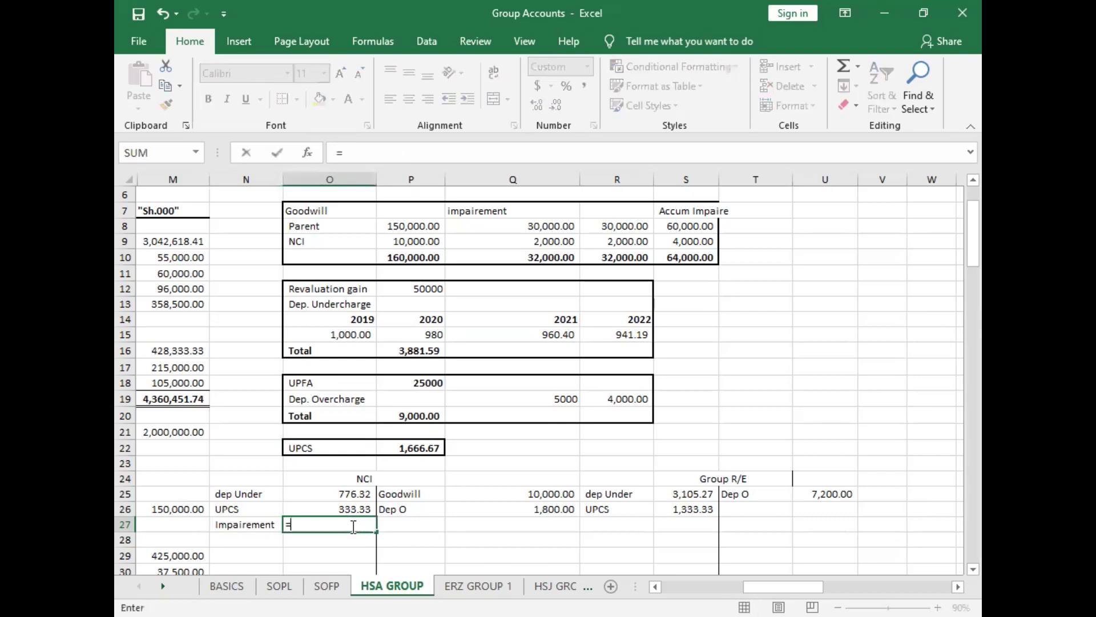
{"action": "left_click", "coordinate": [689, 241]}
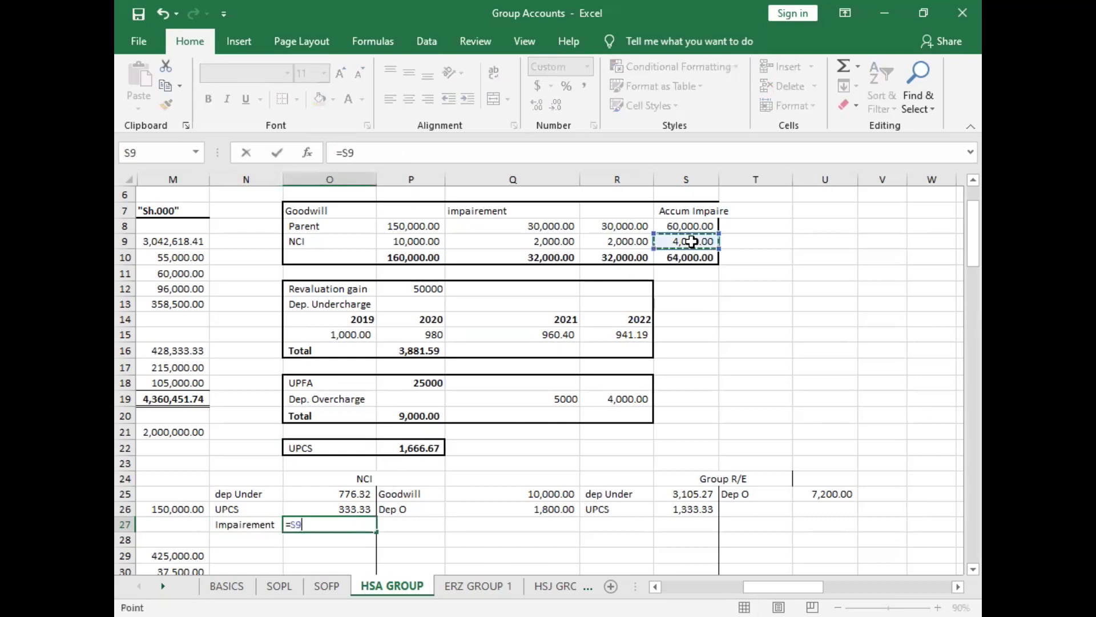
{"action": "key", "text": "Return"}
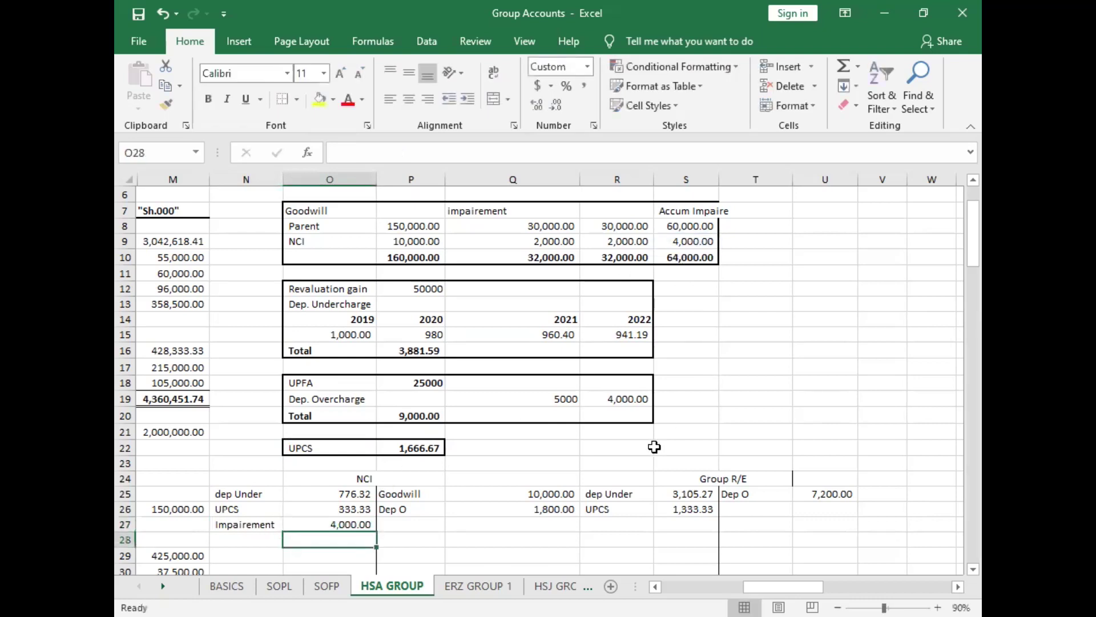
Step: Label R27 "Impairement" in the Group R/E account and link S27 to the parent's accumulated impairment with =S8
{"action": "left_click", "coordinate": [591, 530]}
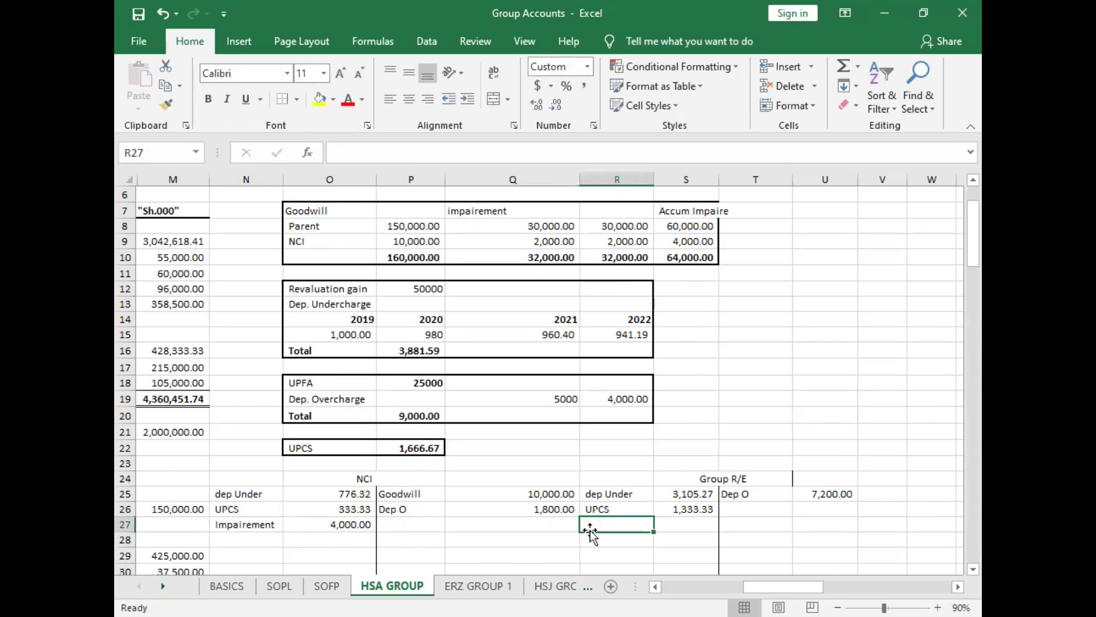
{"action": "type", "text": "Impairement"}
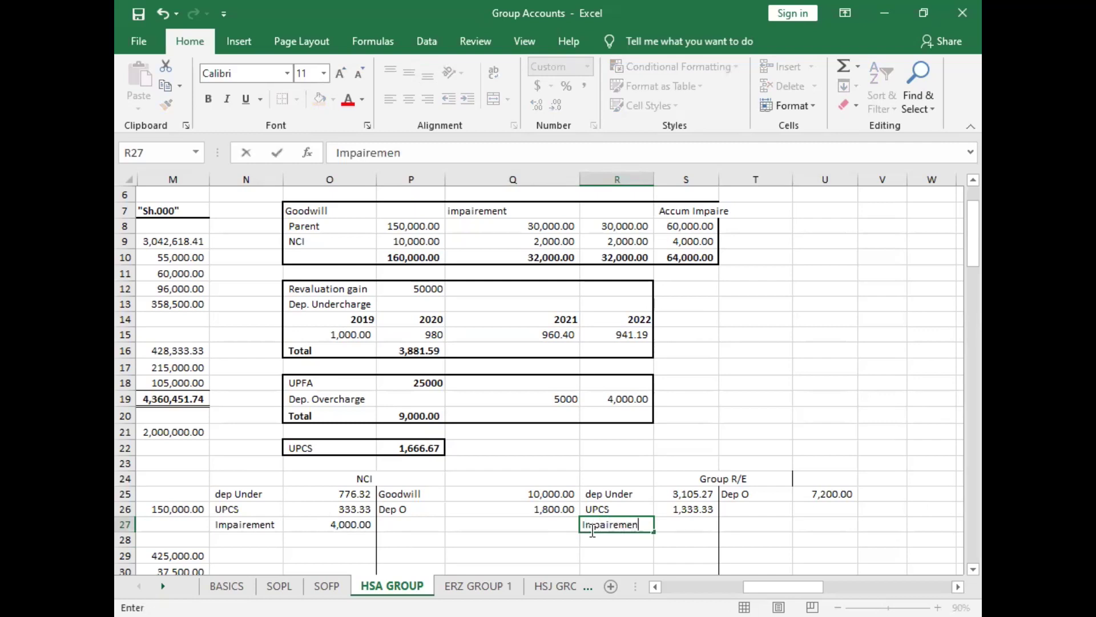
{"action": "left_click", "coordinate": [700, 527]}
{"action": "type", "text": "="}
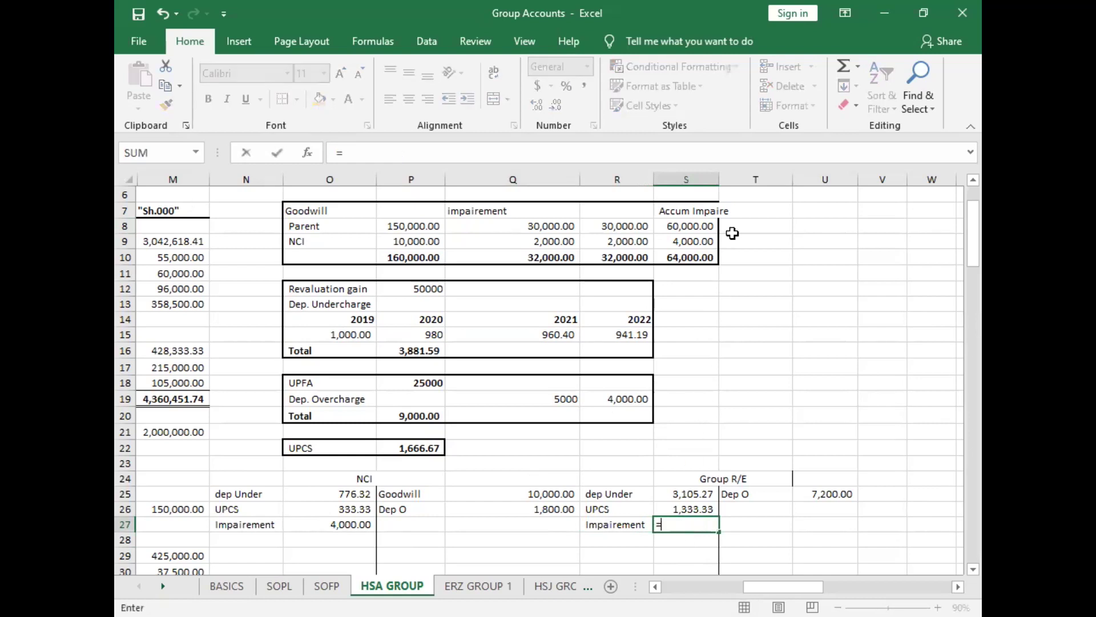
{"action": "left_click", "coordinate": [696, 225]}
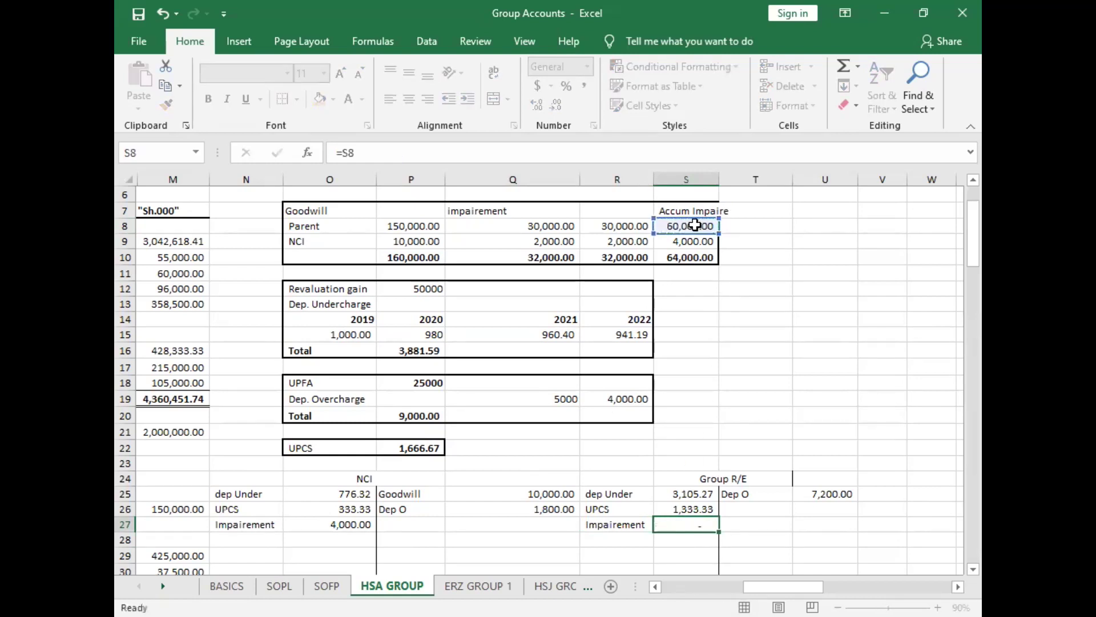
{"action": "key", "text": "Return"}
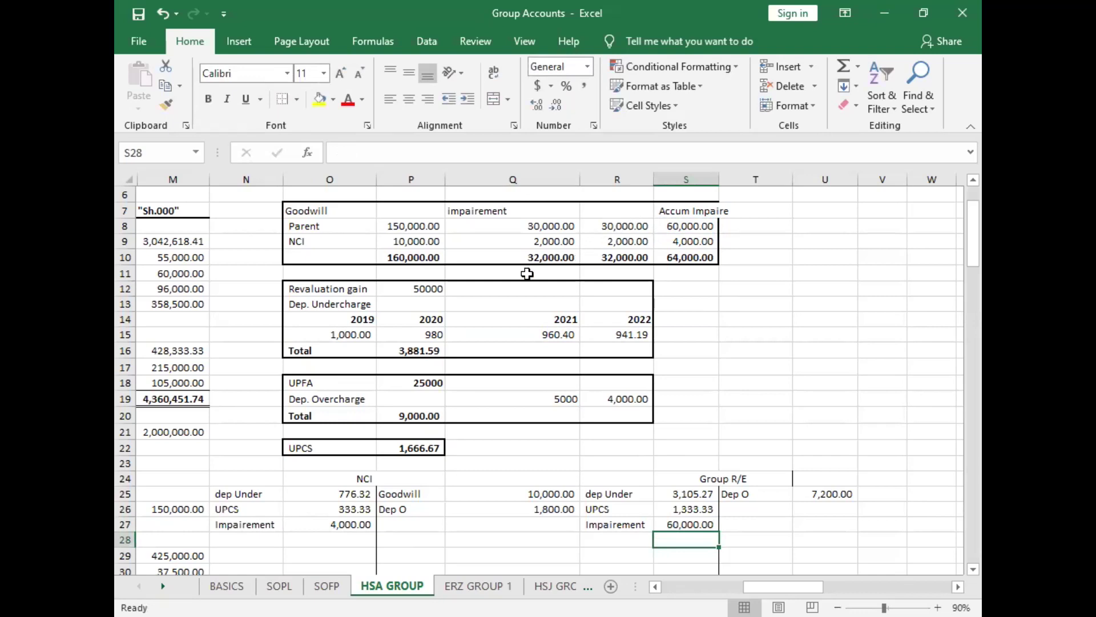
{"action": "left_click", "coordinate": [655, 587]}
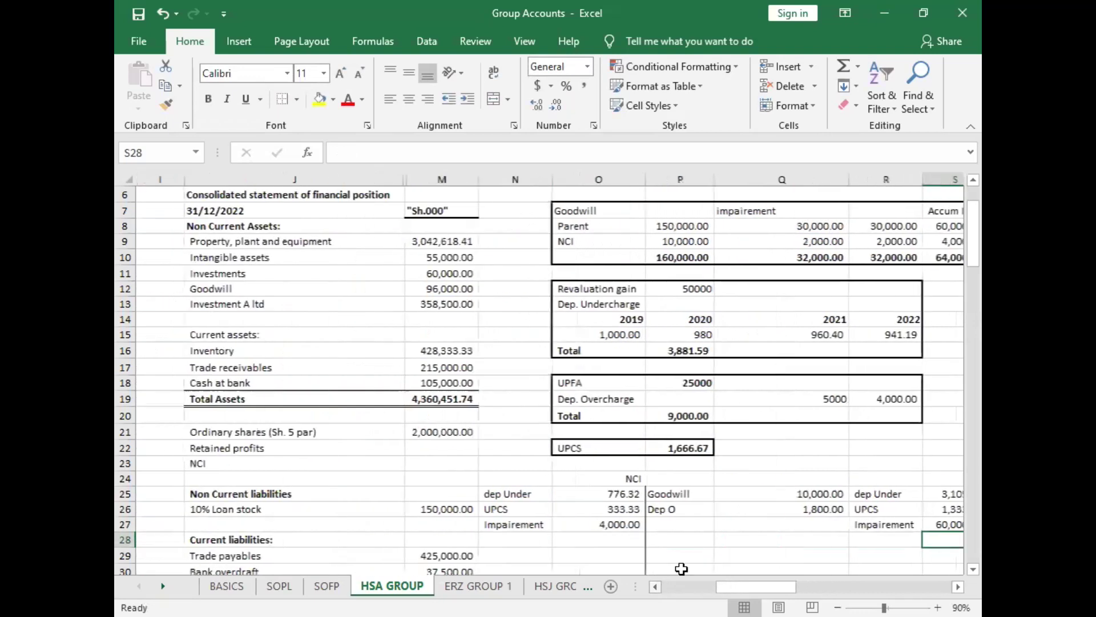
Step: Label P27, P28 and P29 in the NCI account "Share capital", "Retained earnings" and "Revaluation"
{"action": "scroll", "coordinate": [954, 567], "scroll_direction": "down", "scroll_amount": 1}
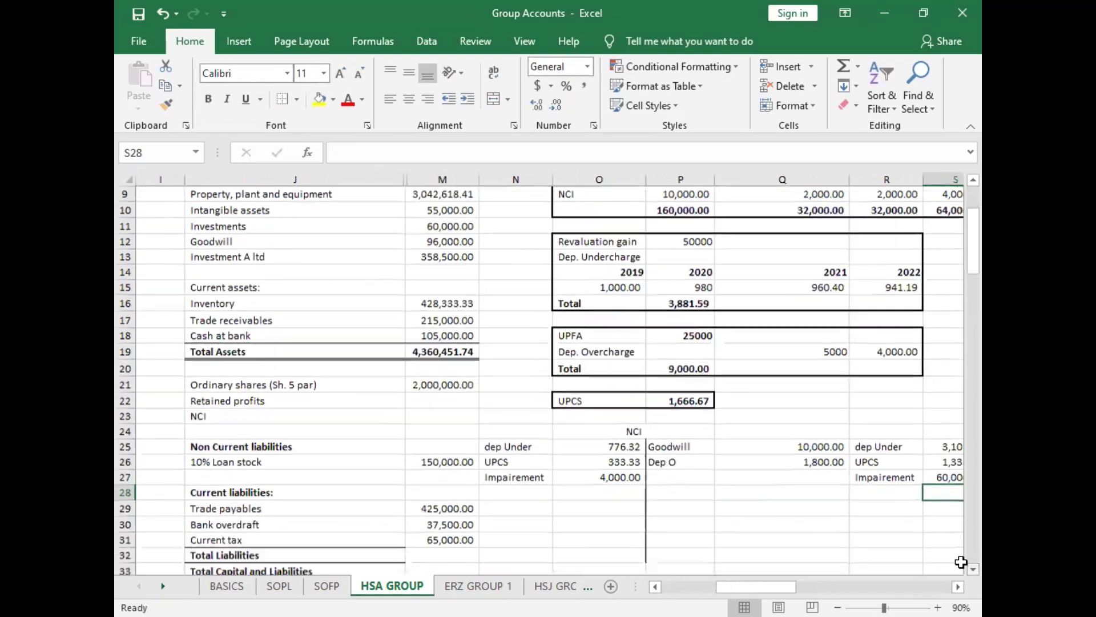
{"action": "left_click", "coordinate": [677, 478]}
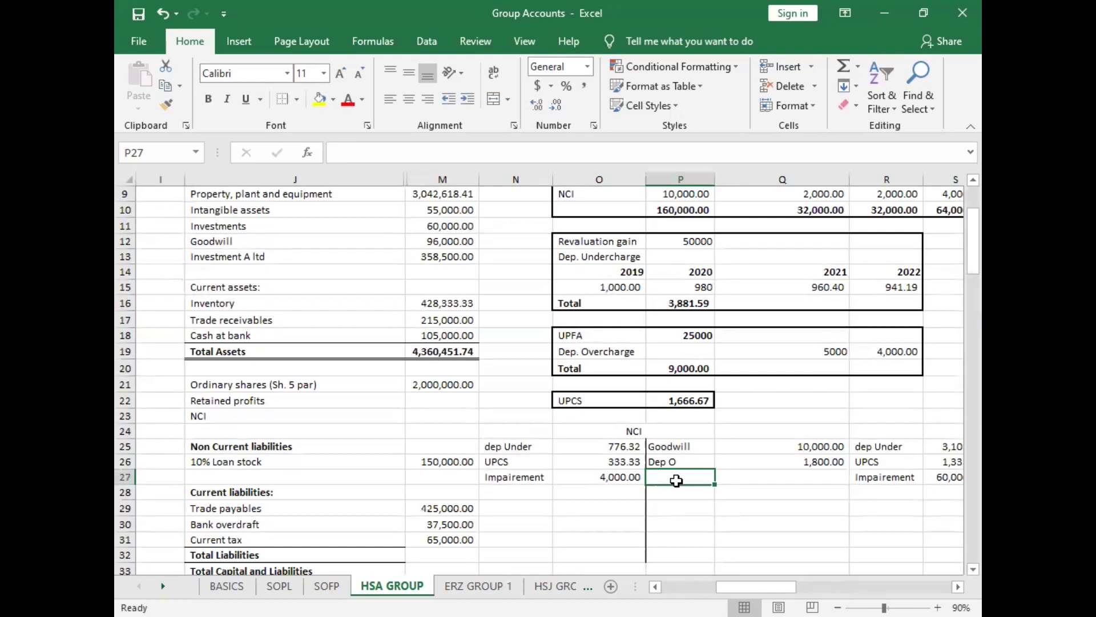
{"action": "type", "text": "Share capital"}
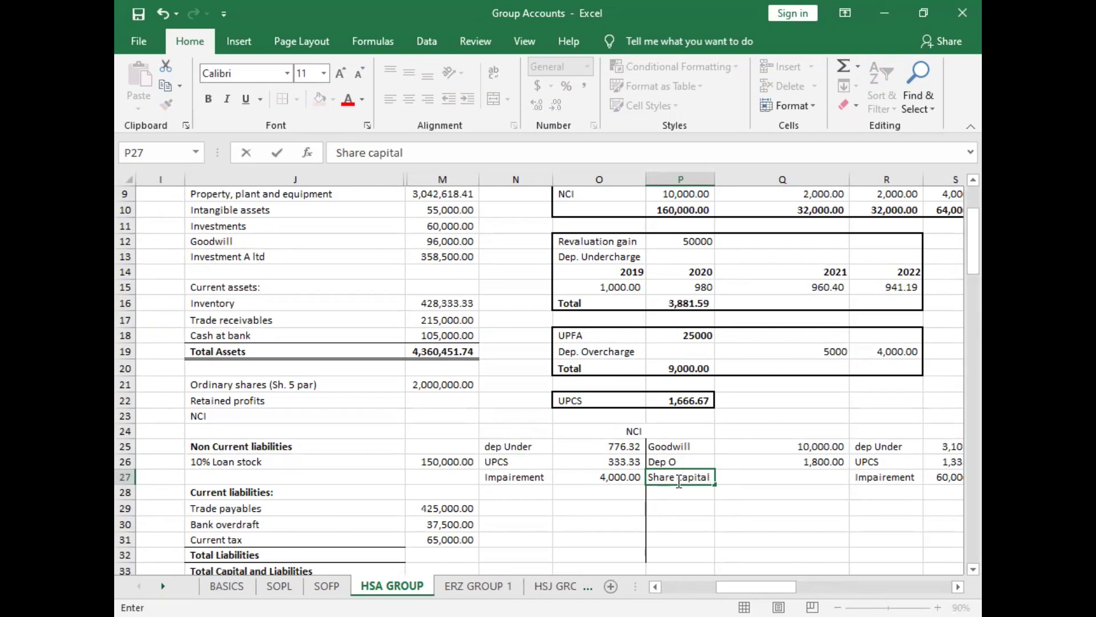
{"action": "key", "text": "Return"}
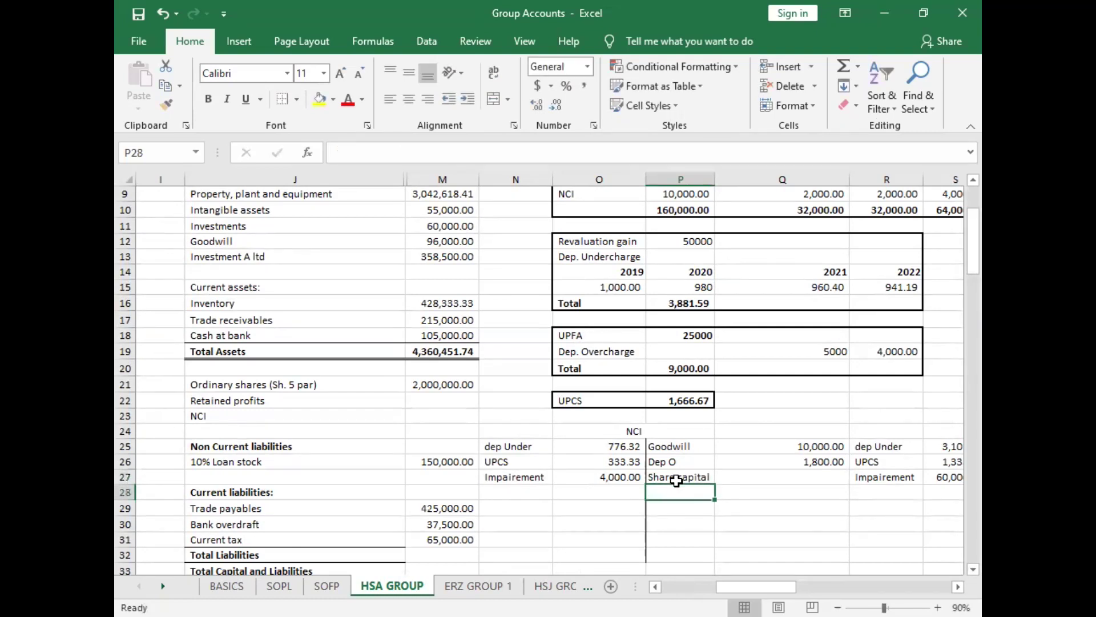
{"action": "type", "text": "Retain"}
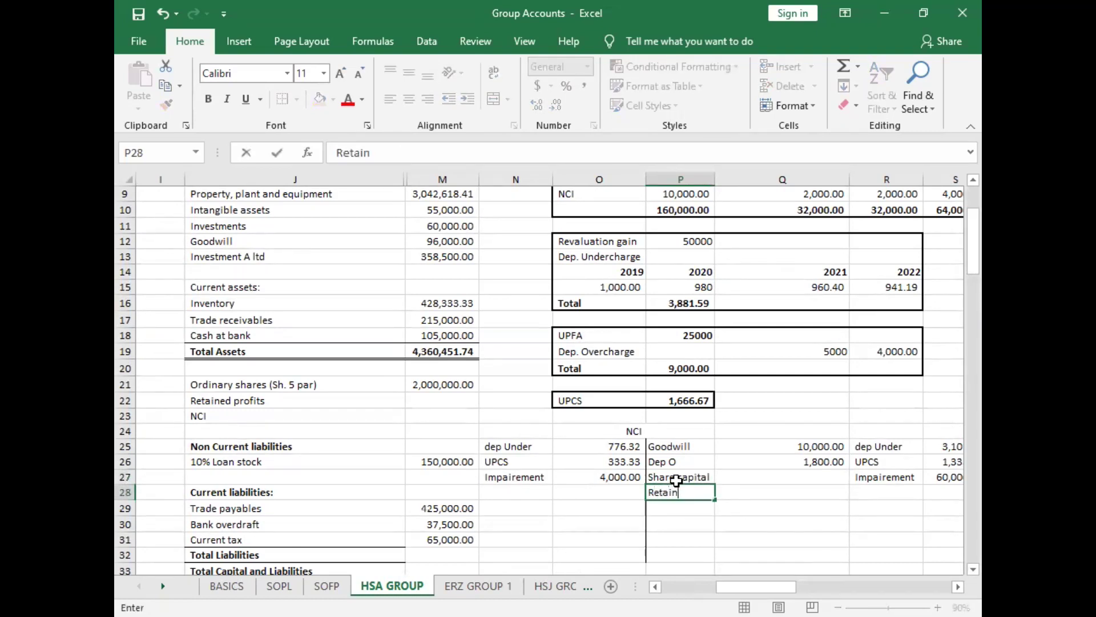
{"action": "type", "text": "ed earnings"}
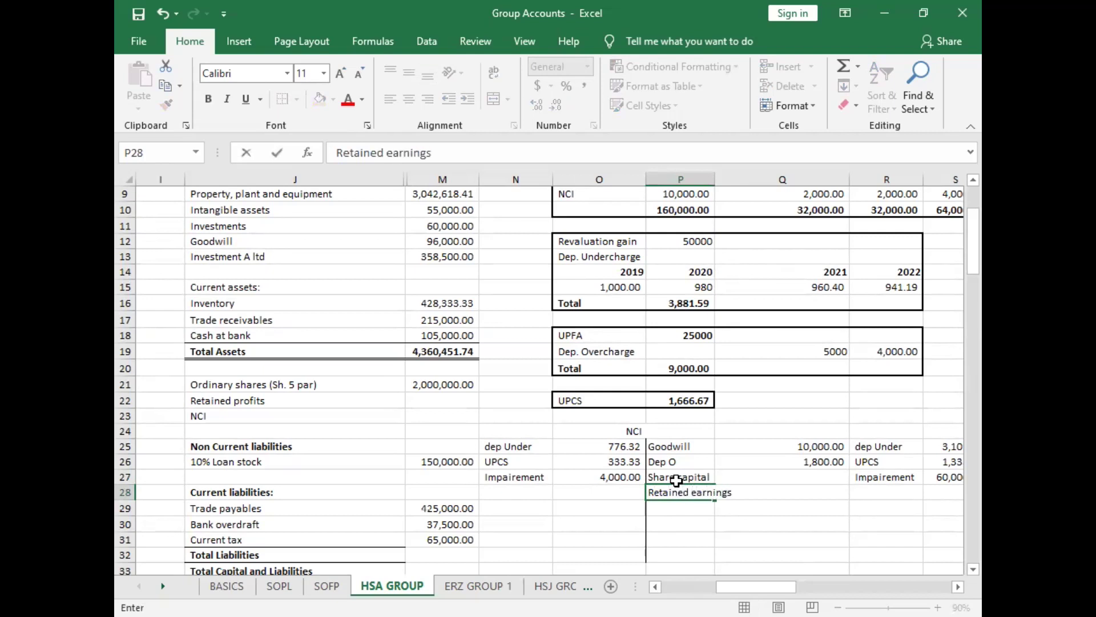
{"action": "key", "text": "Return"}
{"action": "type", "text": "R"}
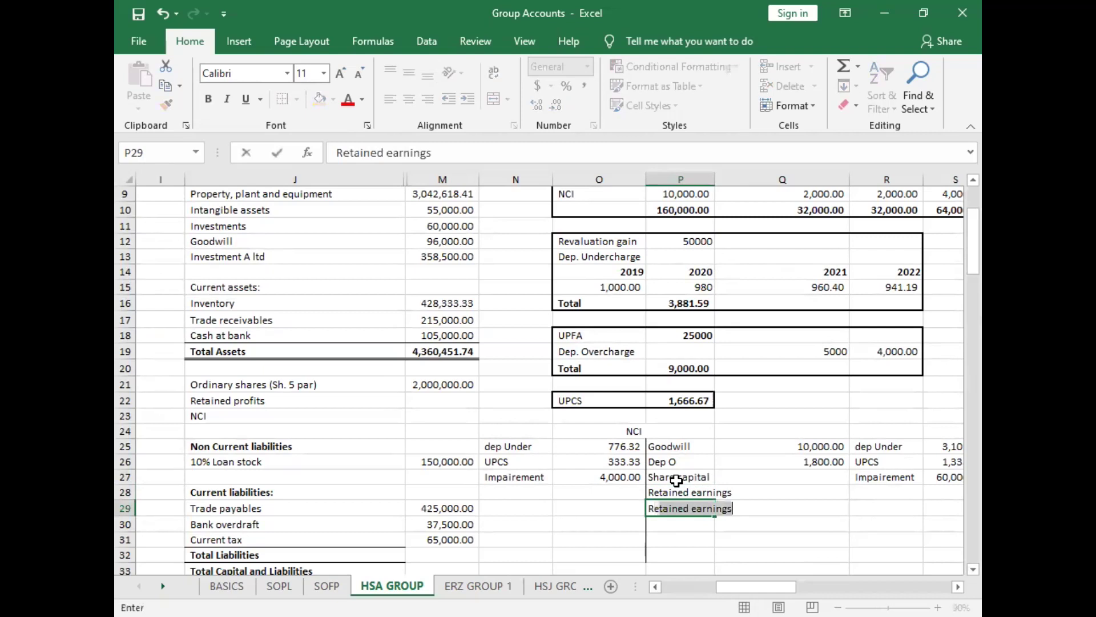
{"action": "type", "text": "evaluation"}
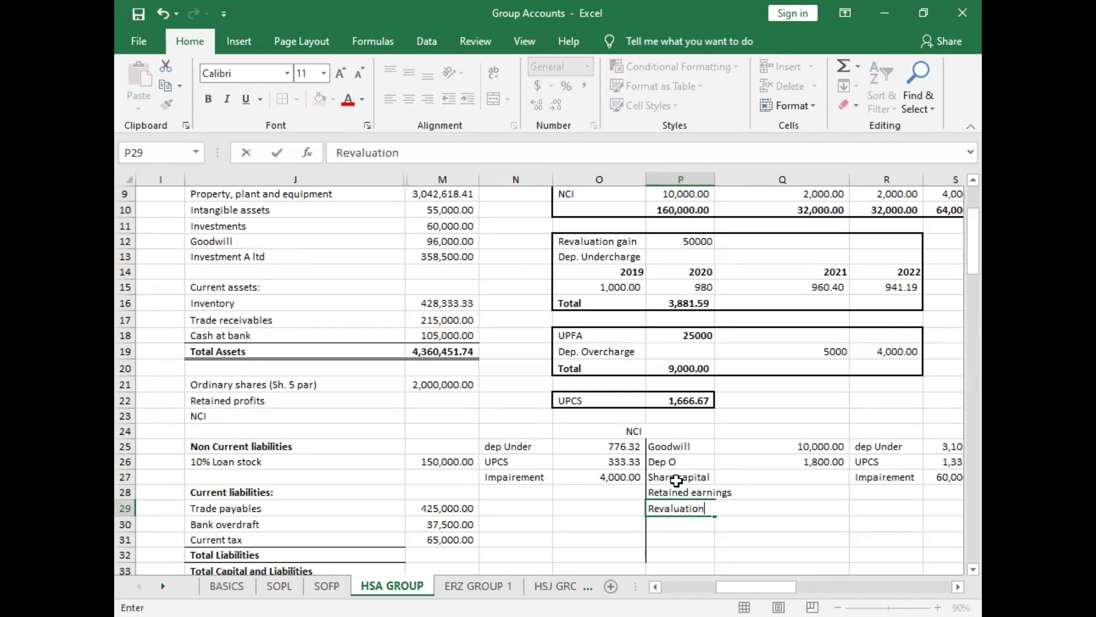
{"action": "left_click", "coordinate": [731, 557]}
Step: Compute the NCI share of the subsidiary's ordinary share capital in Q27 with =.2*F18
{"action": "left_click", "coordinate": [778, 479]}
{"action": "type", "text": "=.2*"}
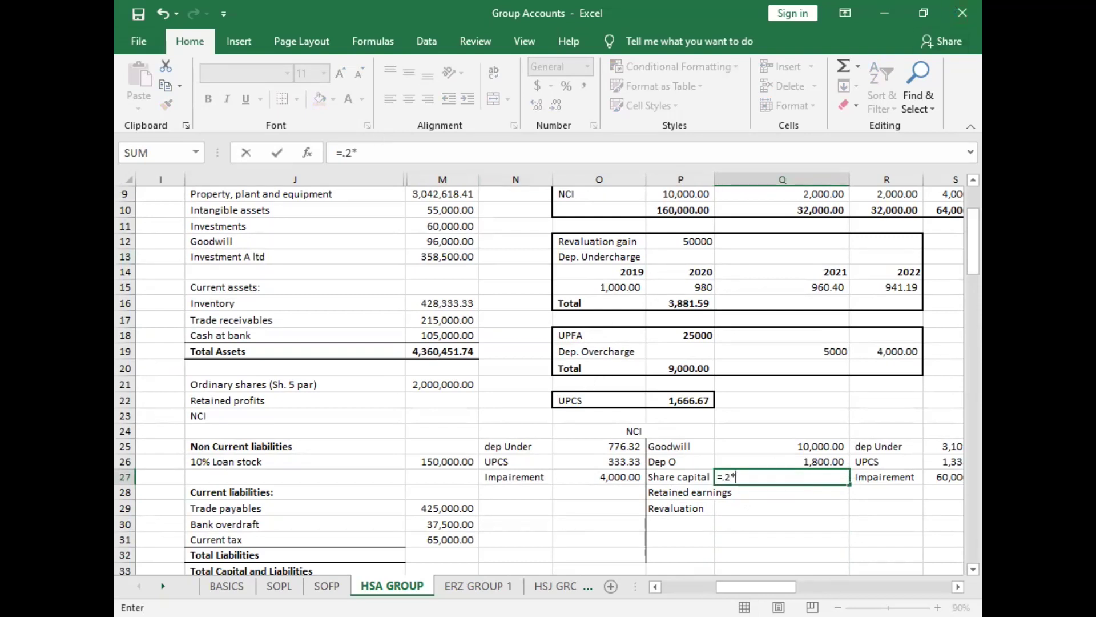
{"action": "left_click", "coordinate": [656, 587]}
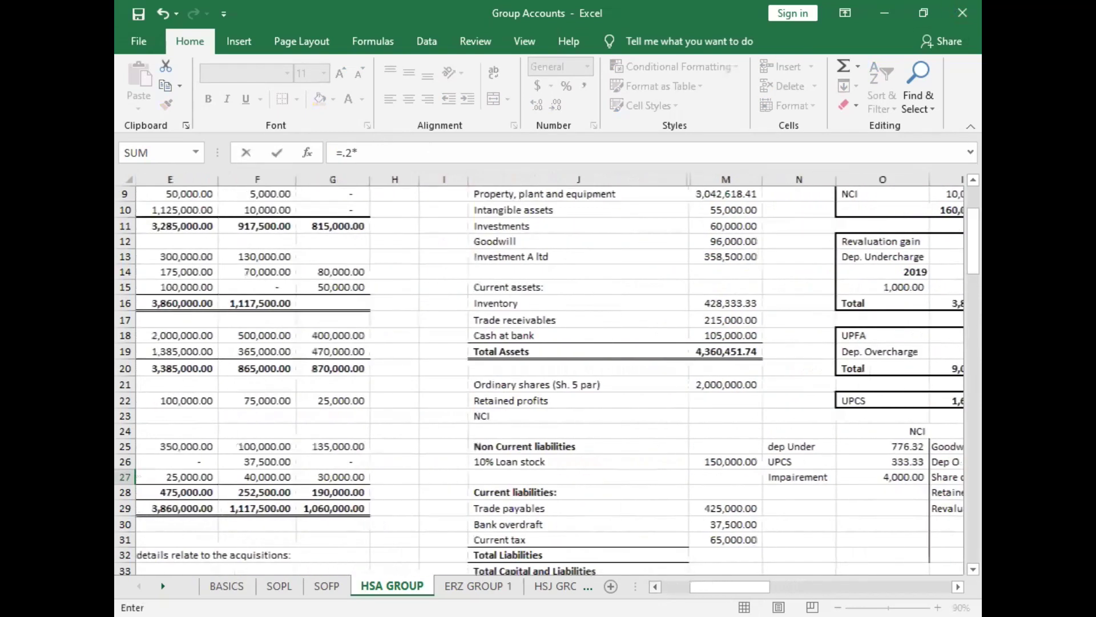
{"action": "left_click", "coordinate": [656, 586]}
{"action": "left_click", "coordinate": [656, 586]}
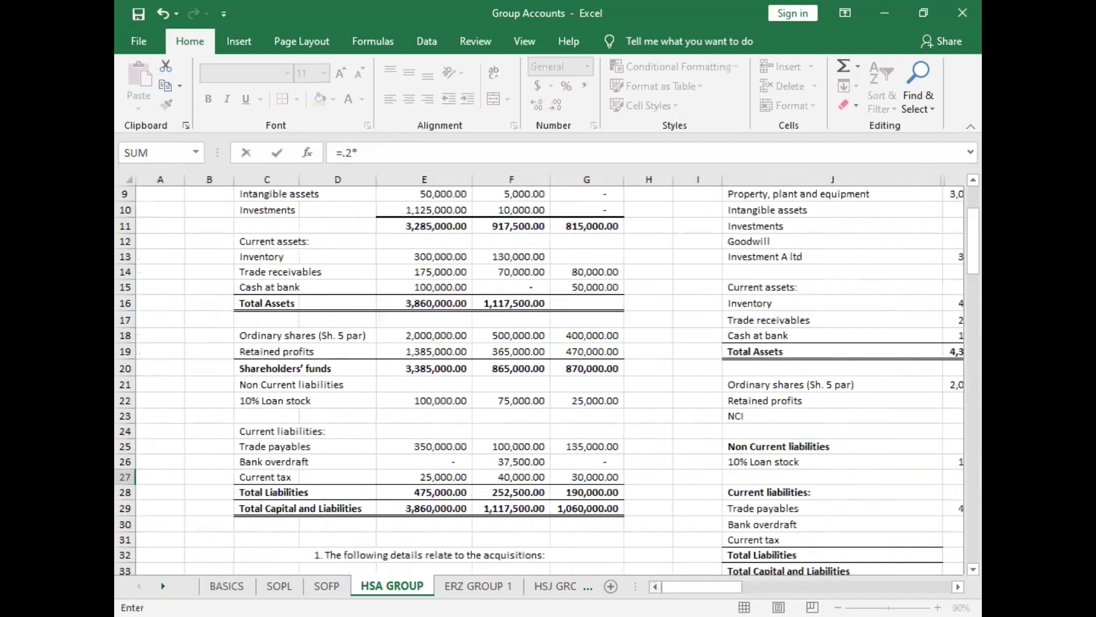
{"action": "left_click", "coordinate": [505, 337]}
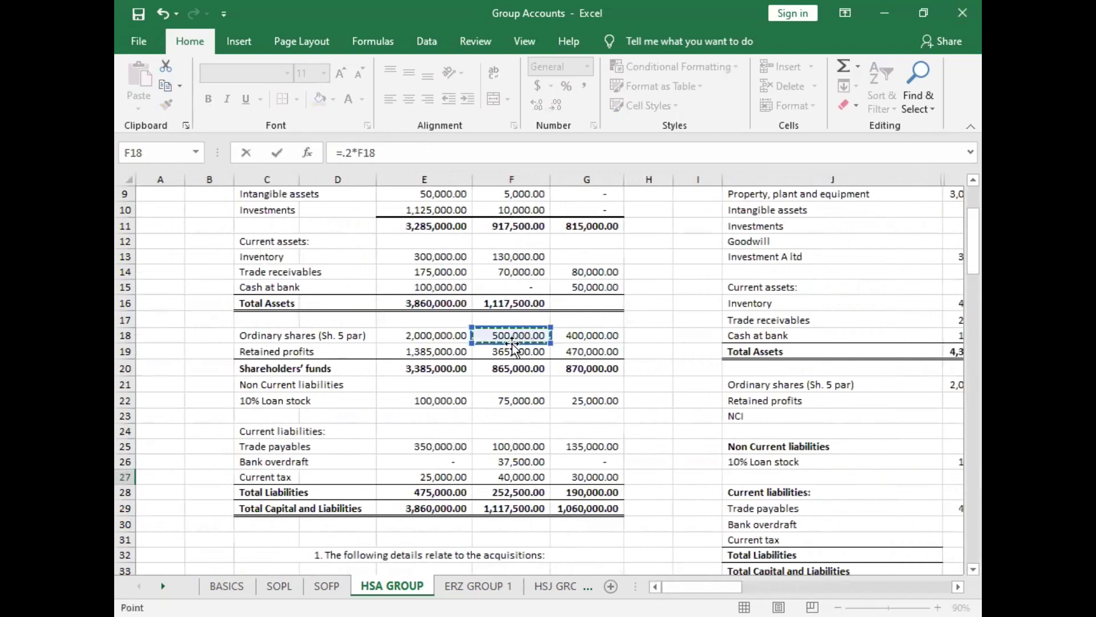
{"action": "key", "text": "Return"}
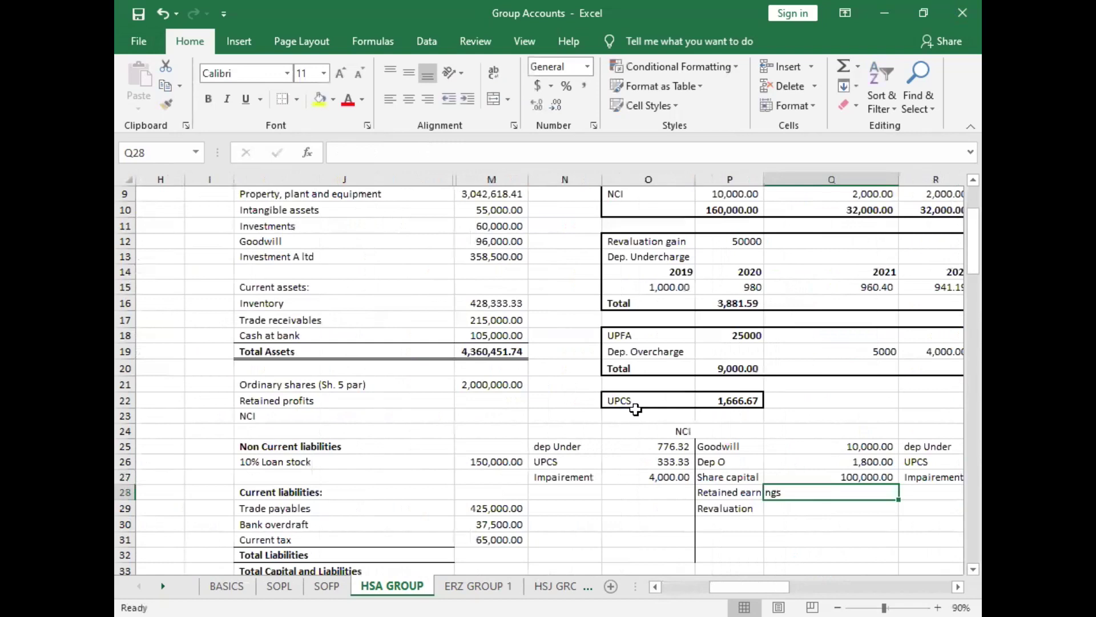
Step: Compute the NCI share of the subsidiary's retained profits in Q28 with =.2*F19
{"action": "type", "text": "=.2*"}
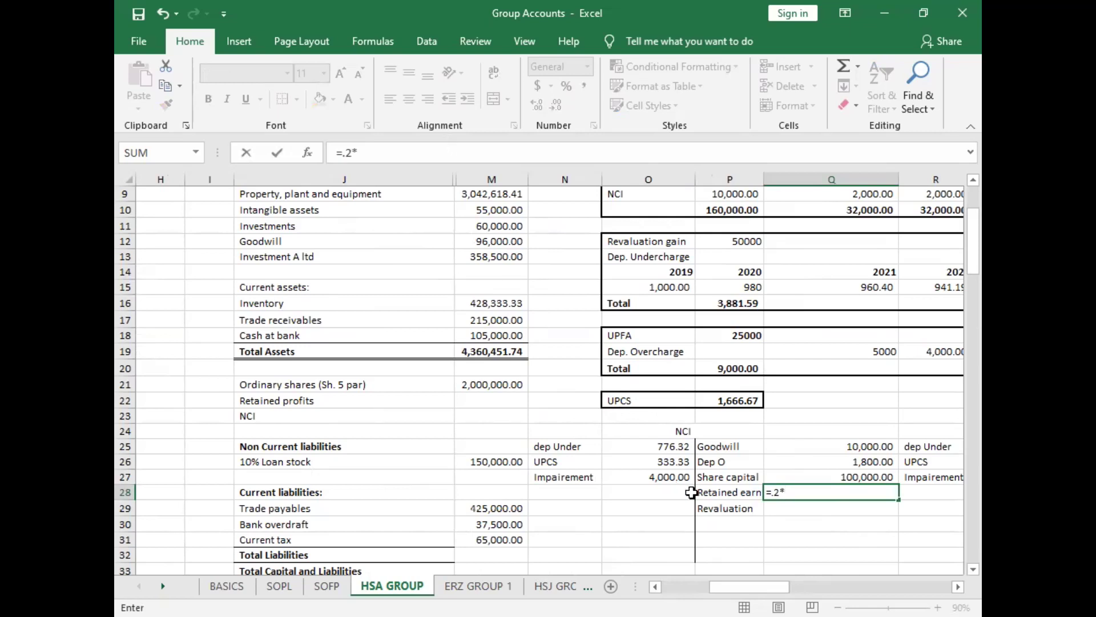
{"action": "scroll", "coordinate": [507, 357], "scroll_direction": "left", "scroll_amount": 5}
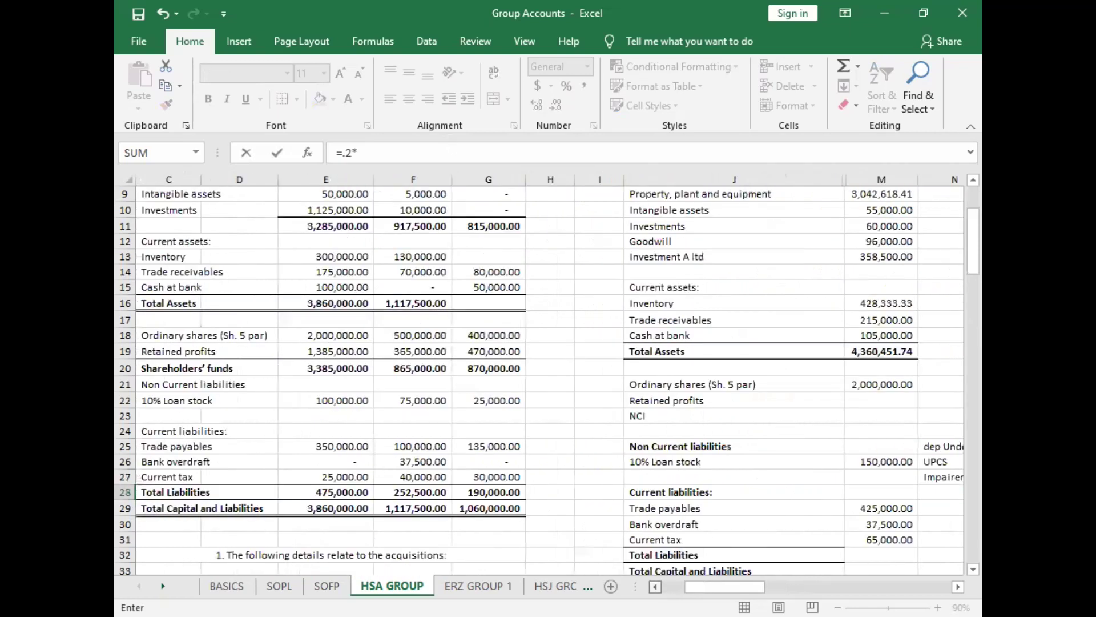
{"action": "left_click", "coordinate": [520, 351]}
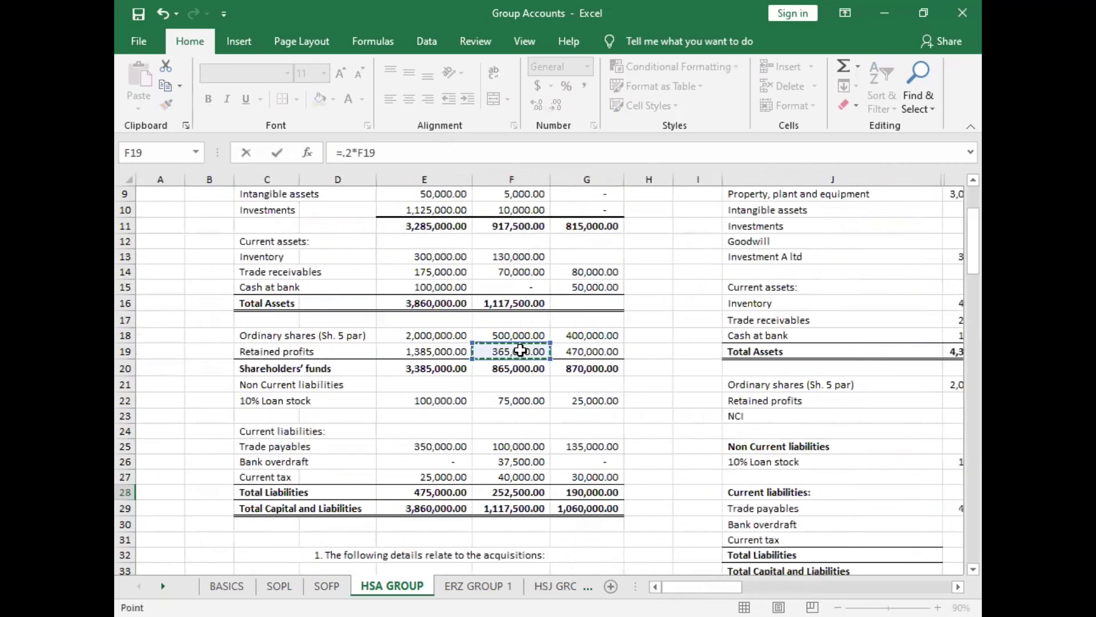
{"action": "key", "text": "Return"}
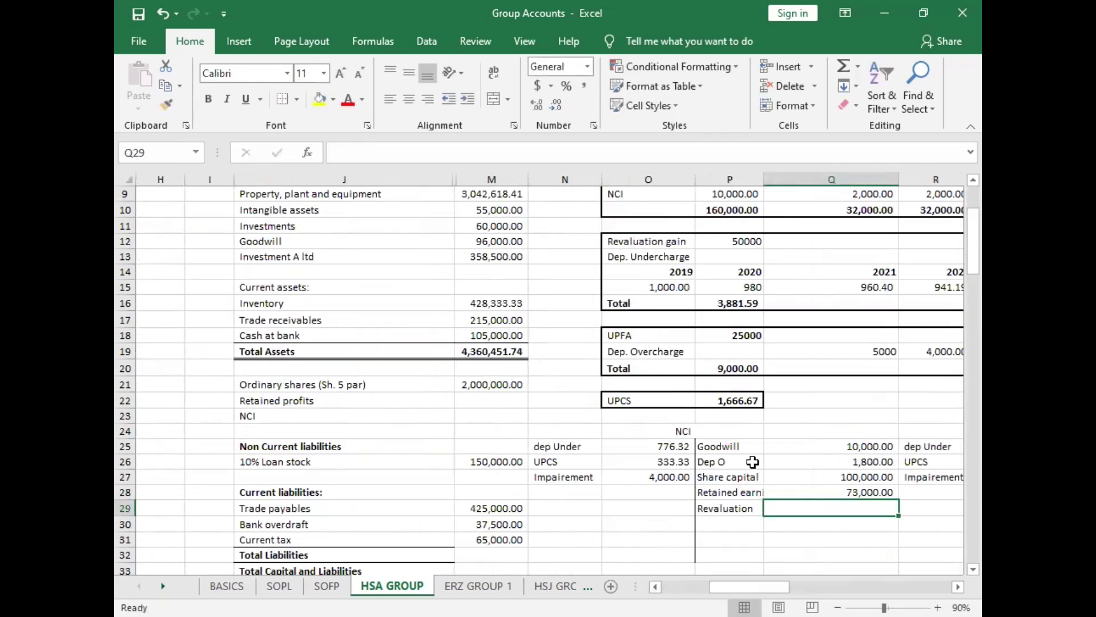
Step: Compute the NCI share of the revaluation gain in Q29 with =.2*50000
{"action": "type", "text": "="}
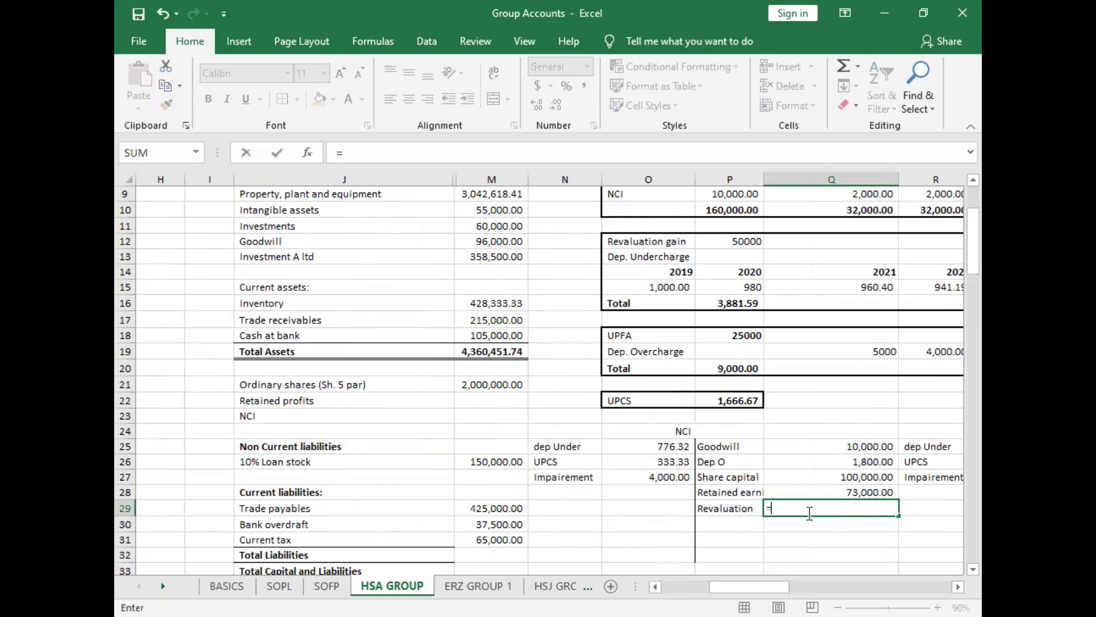
{"action": "type", "text": ".2*50000"}
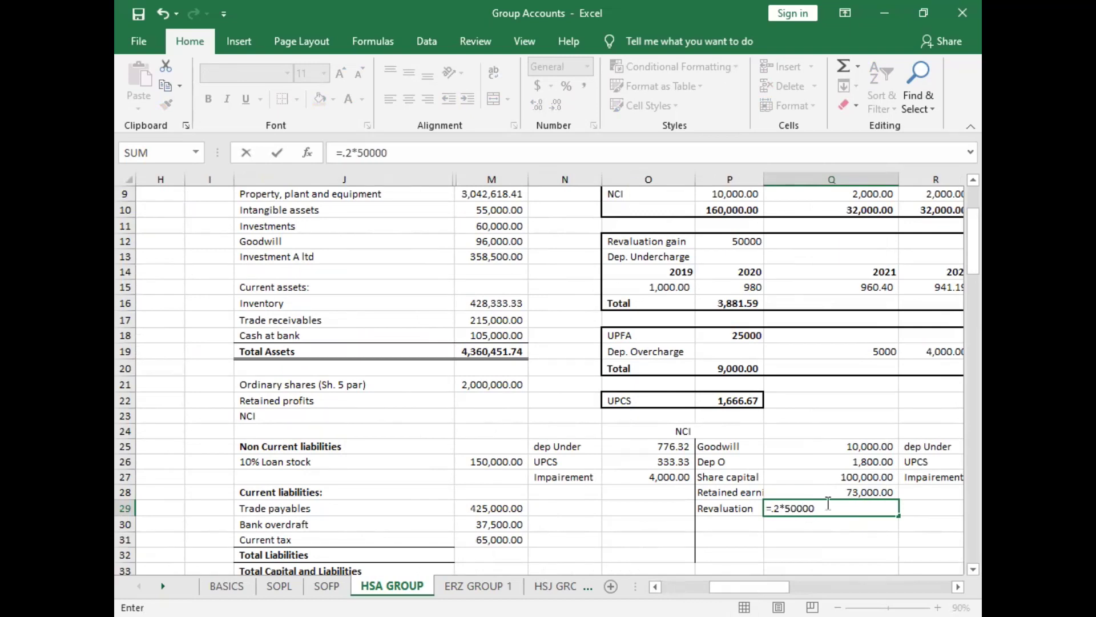
{"action": "left_click", "coordinate": [797, 553]}
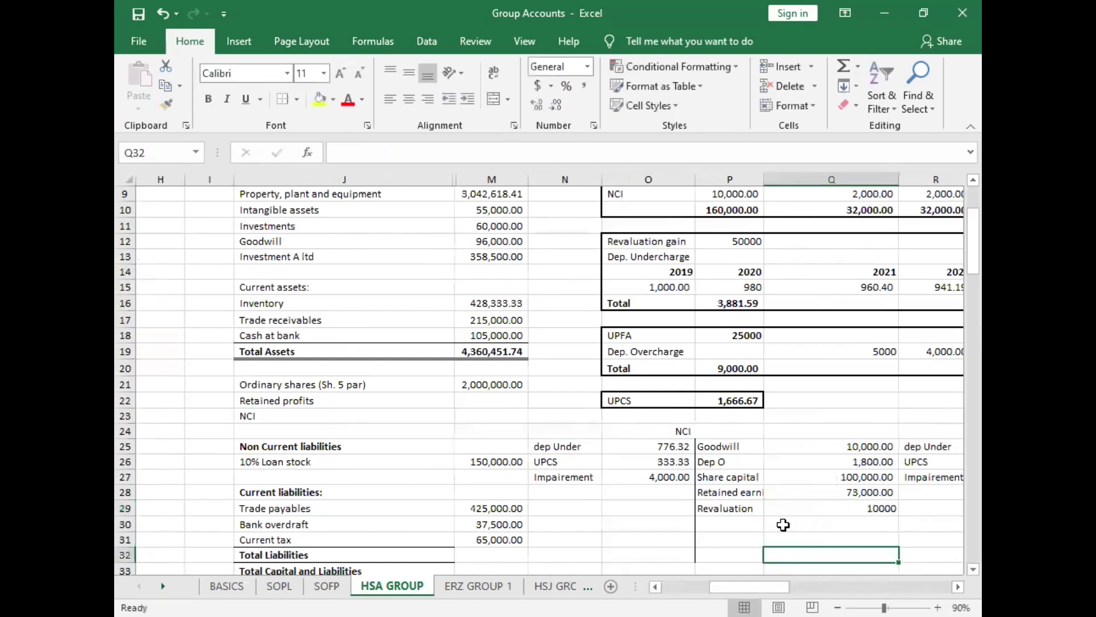
Step: Label R28 "UPFA" in the Group R/E account and link S28 to the UPFA amount with =P18
{"action": "scroll", "coordinate": [627, 562], "scroll_direction": "left", "scroll_amount": 6}
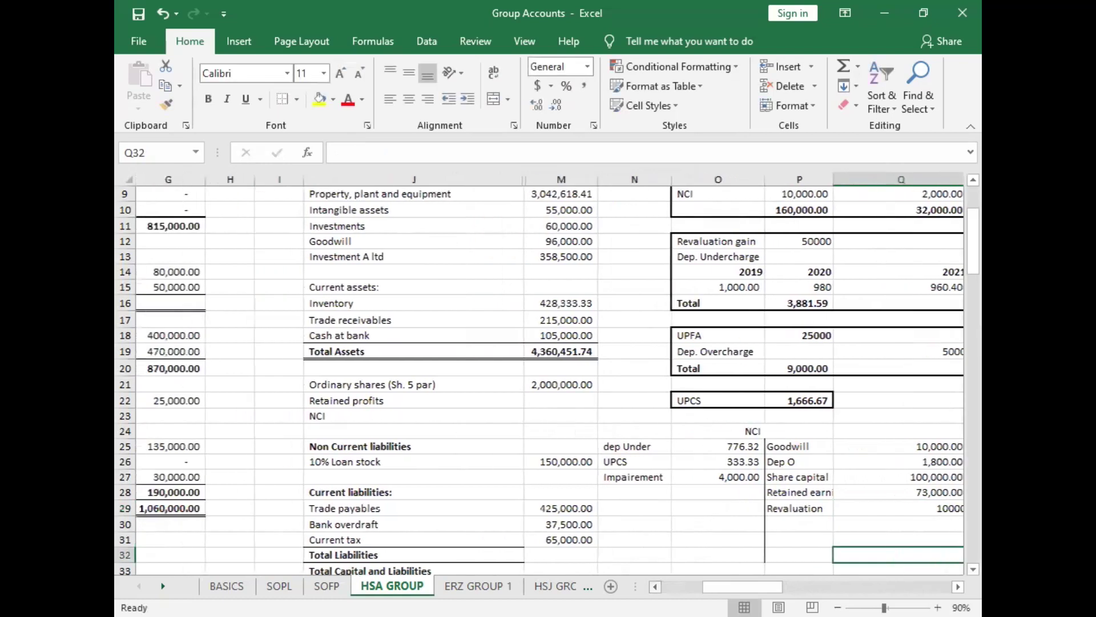
{"action": "scroll", "coordinate": [627, 563], "scroll_direction": "down", "scroll_amount": 1}
{"action": "scroll", "coordinate": [627, 563], "scroll_direction": "down", "scroll_amount": 4}
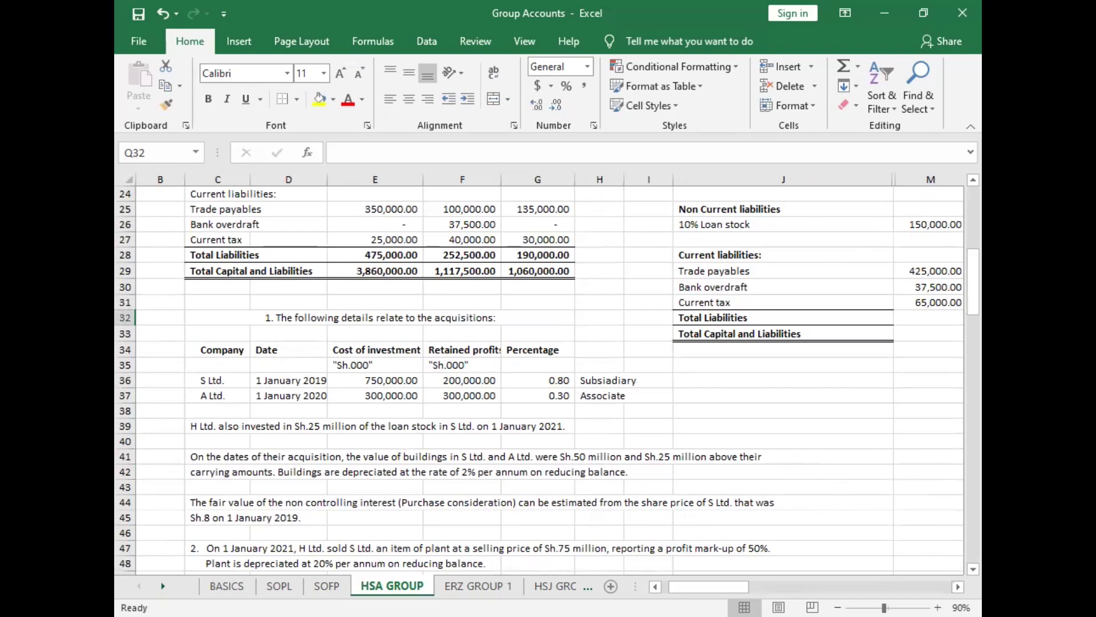
{"action": "scroll", "coordinate": [687, 474], "scroll_direction": "right", "scroll_amount": 5}
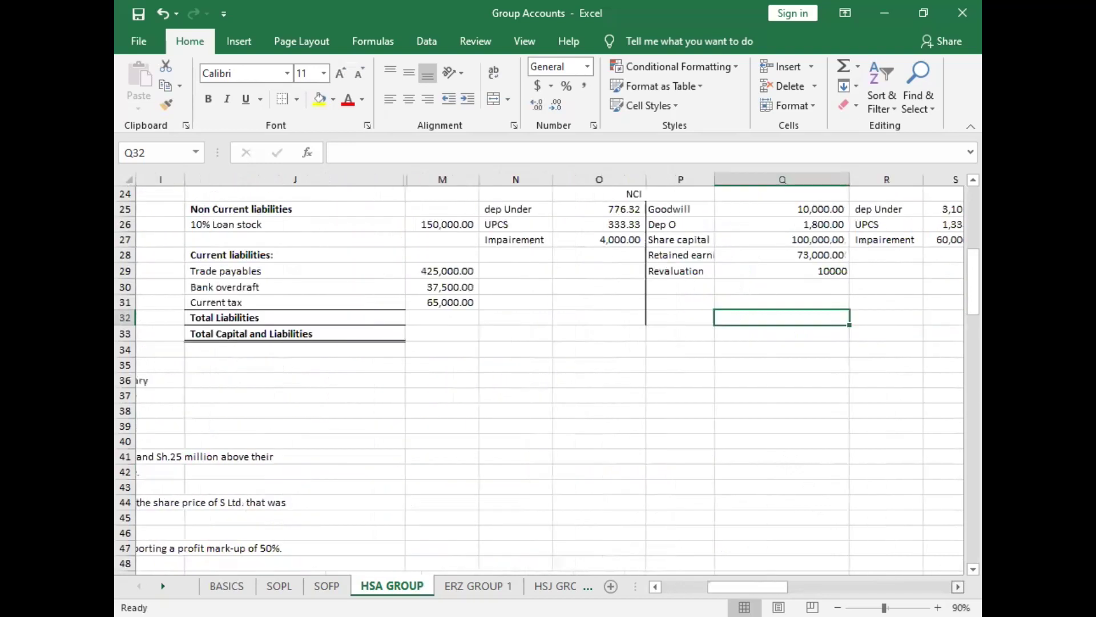
{"action": "scroll", "coordinate": [687, 474], "scroll_direction": "up", "scroll_amount": 2}
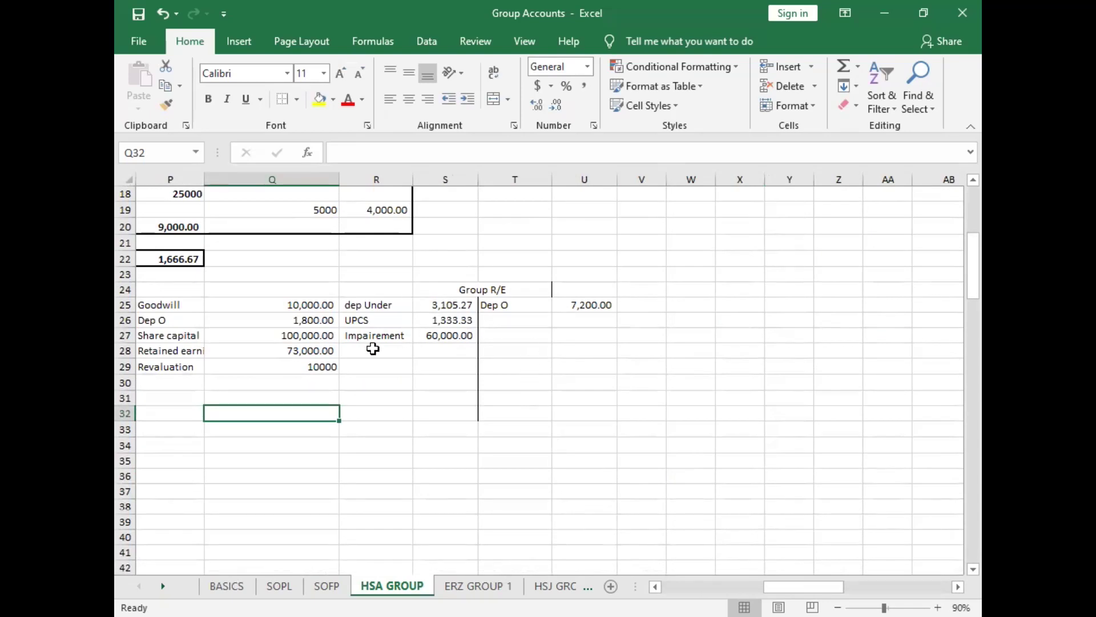
{"action": "scroll", "coordinate": [585, 427], "scroll_direction": "up", "scroll_amount": 4}
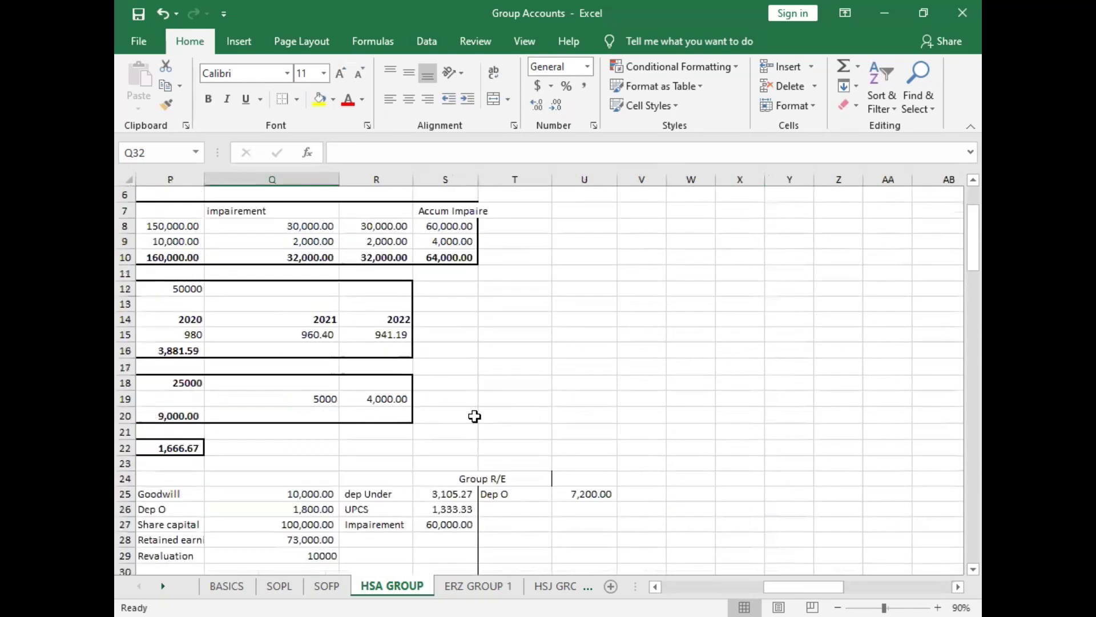
{"action": "scroll", "coordinate": [400, 400], "scroll_direction": "left", "scroll_amount": 3}
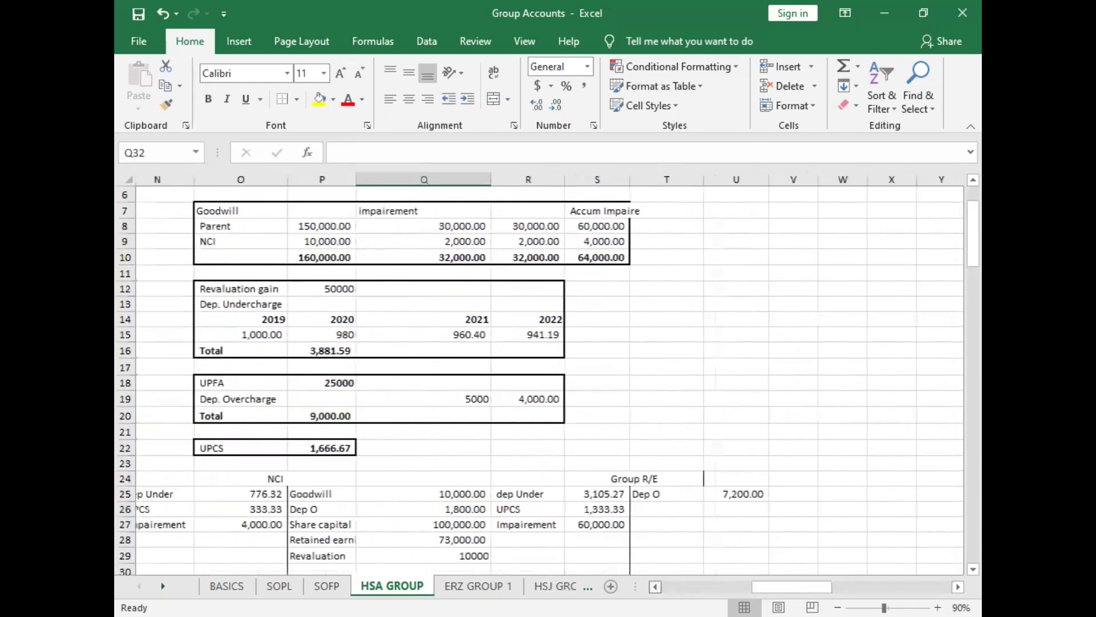
{"action": "left_click", "coordinate": [544, 540]}
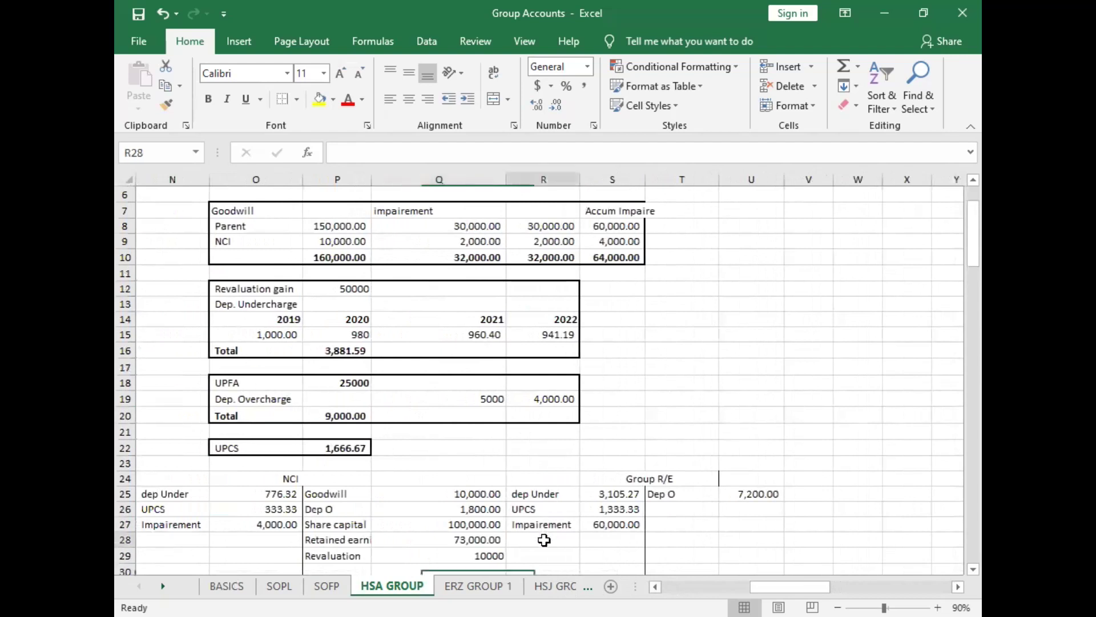
{"action": "type", "text": "U"}
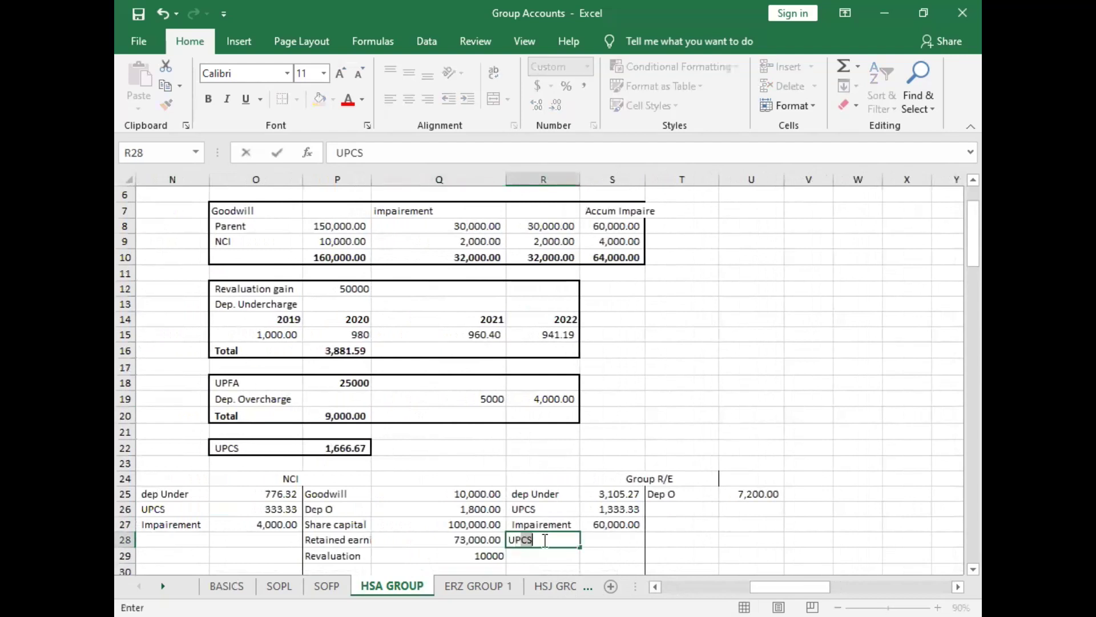
{"action": "type", "text": "PFA"}
{"action": "left_click", "coordinate": [615, 539]}
{"action": "type", "text": "="}
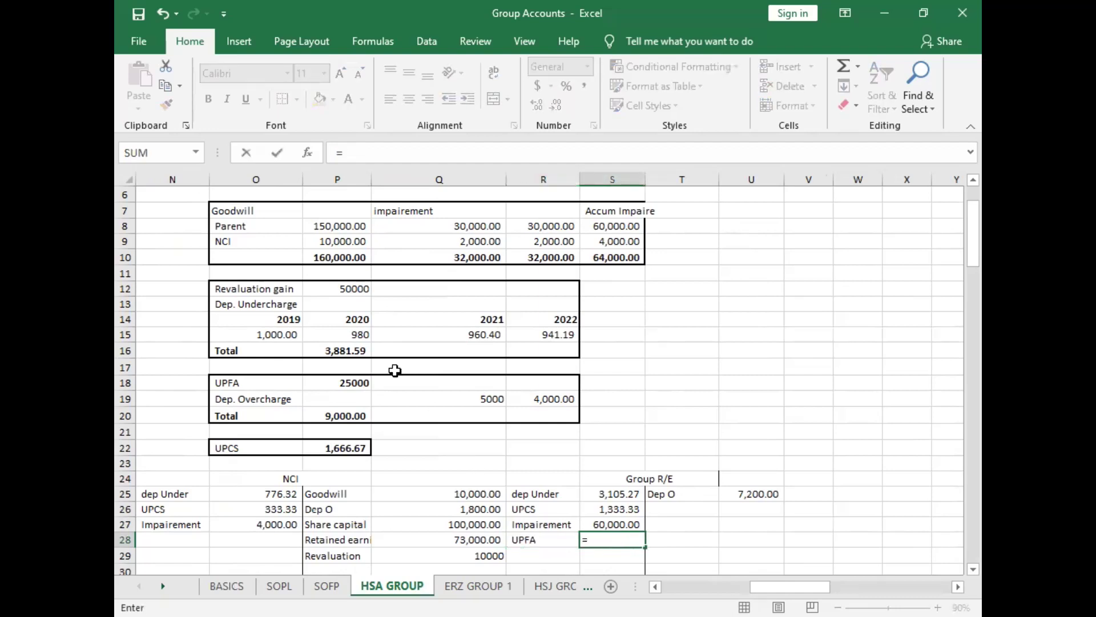
{"action": "left_click", "coordinate": [357, 382]}
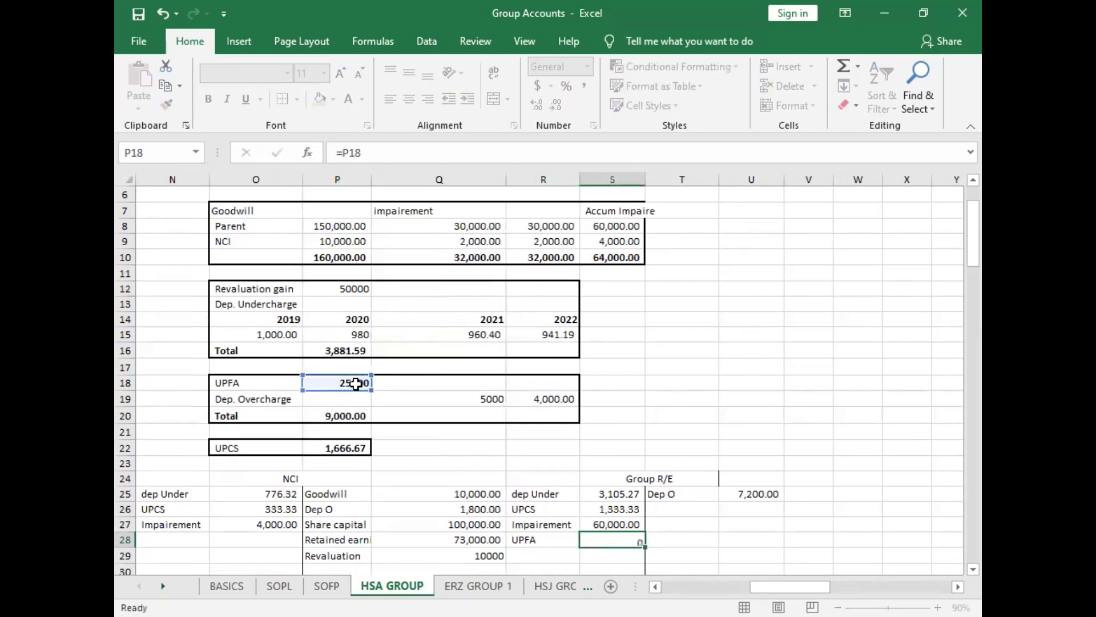
{"action": "key", "text": "Return"}
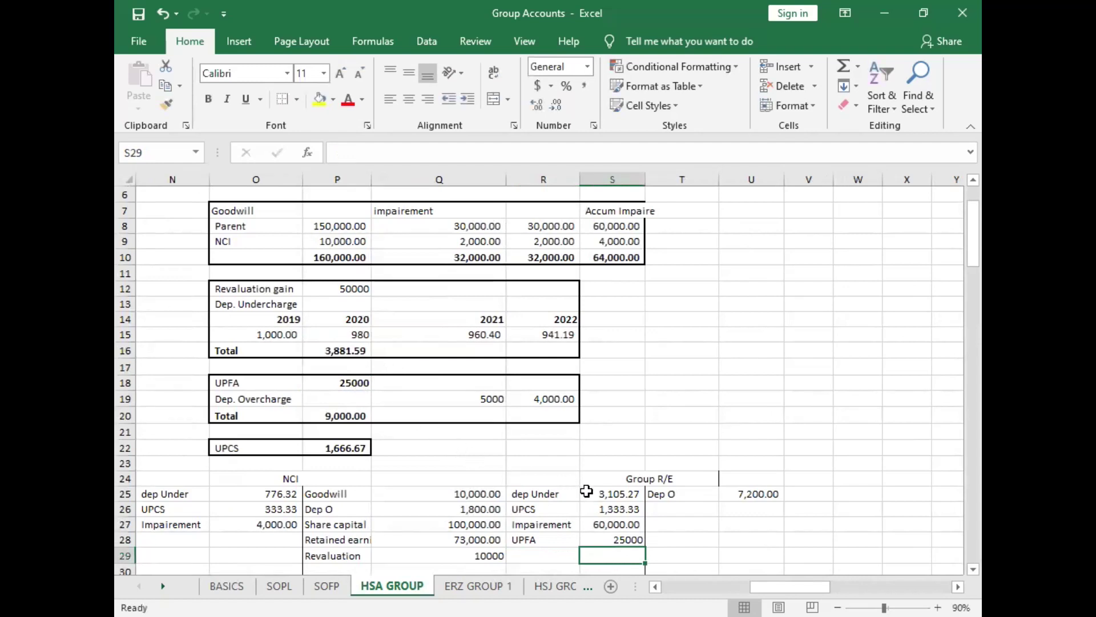
Step: Label T26 "Parent R/E" in the Group R/E account and link U26 to H Ltd.'s retained profits with =E19
{"action": "left_click", "coordinate": [669, 507]}
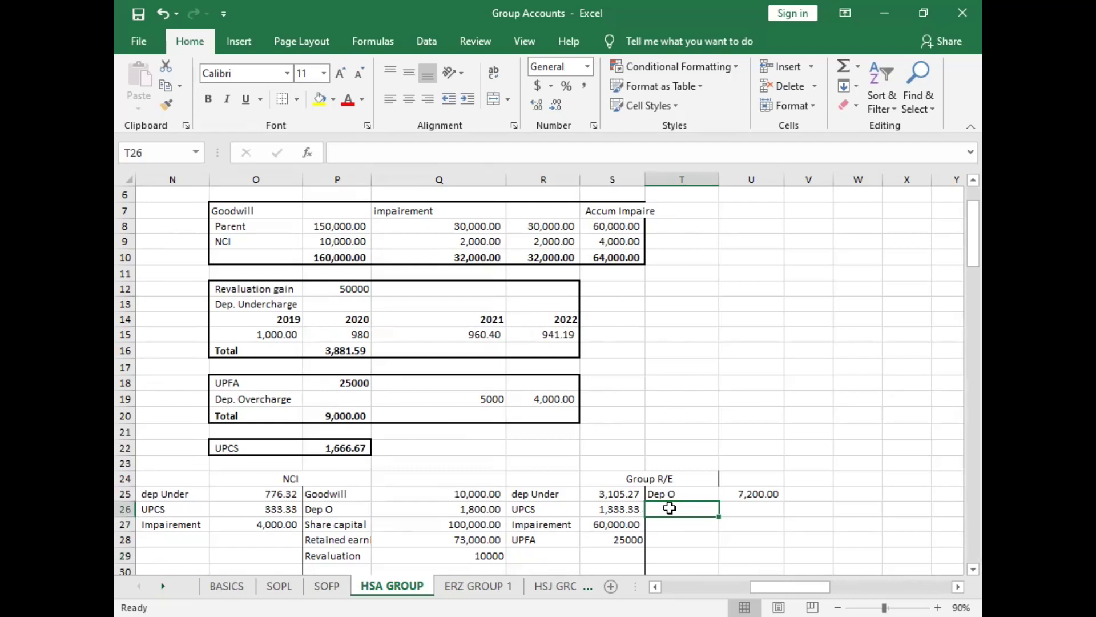
{"action": "type", "text": "P"}
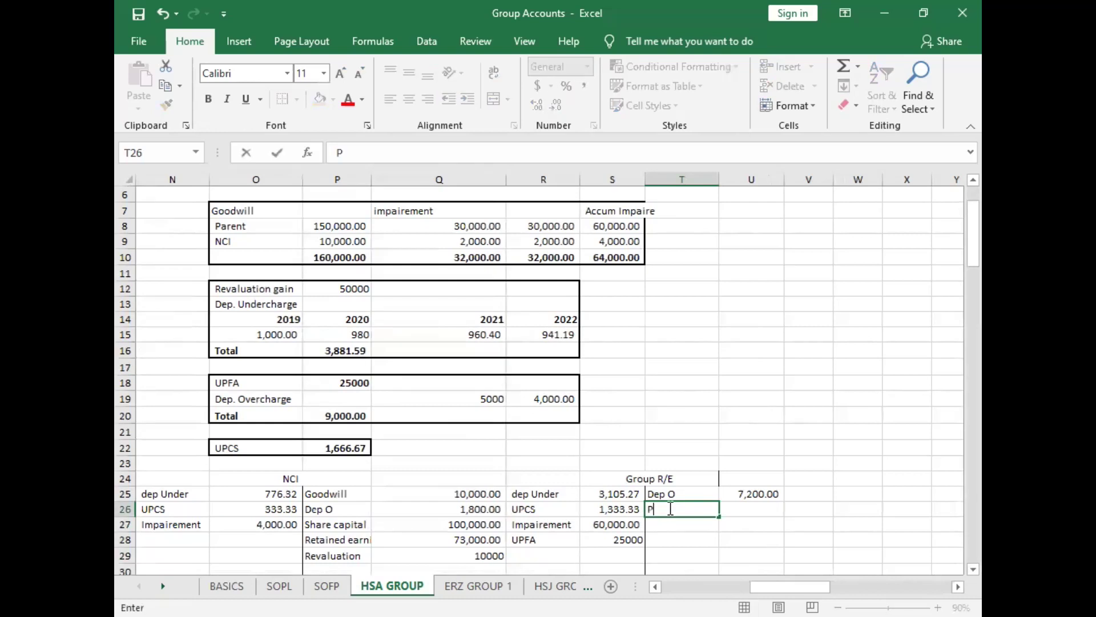
{"action": "type", "text": "arent R/E"}
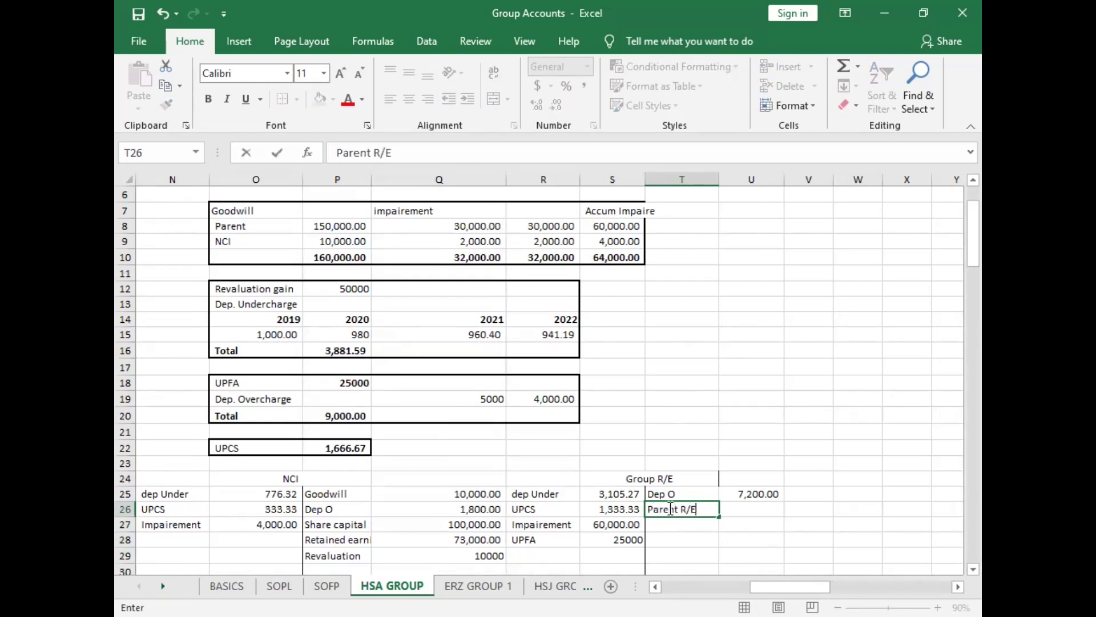
{"action": "left_click", "coordinate": [745, 510]}
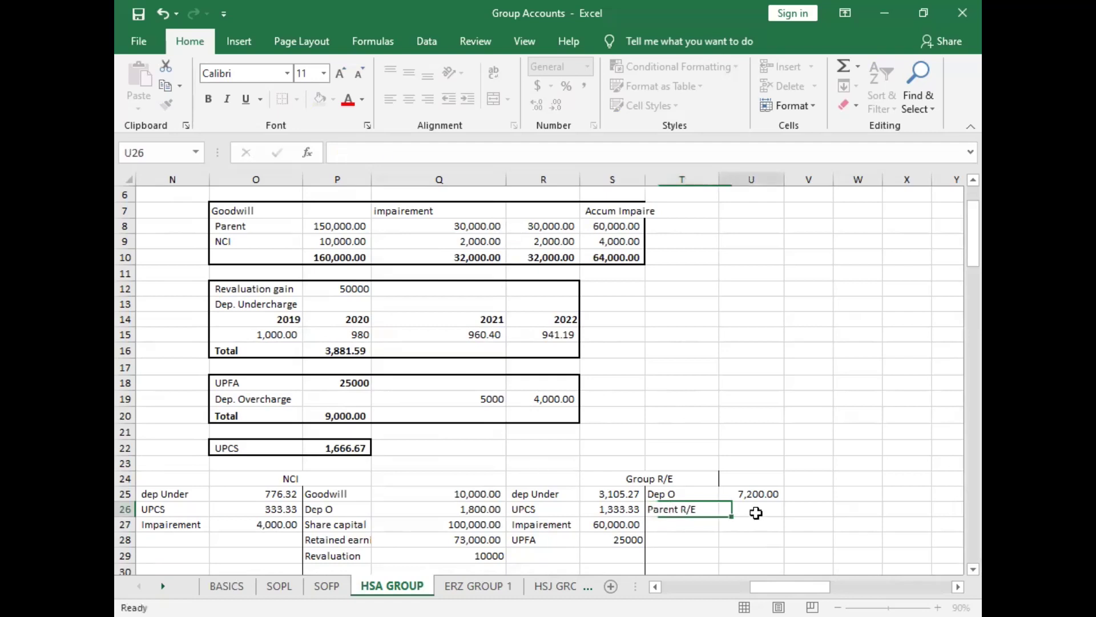
{"action": "type", "text": "="}
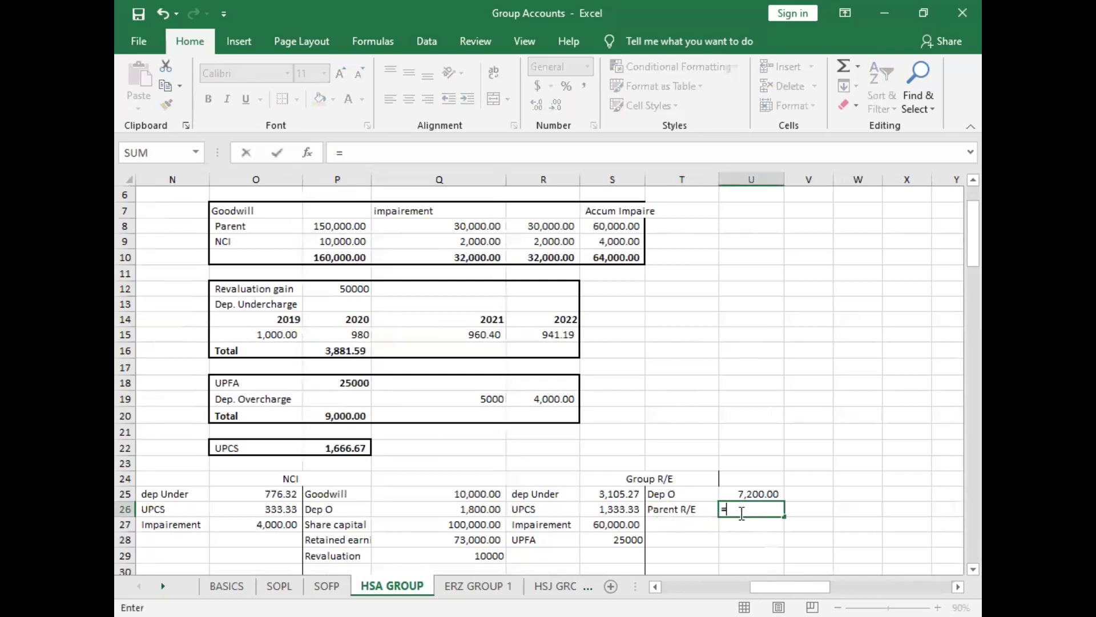
{"action": "scroll", "coordinate": [398, 472], "scroll_direction": "left", "scroll_amount": 6}
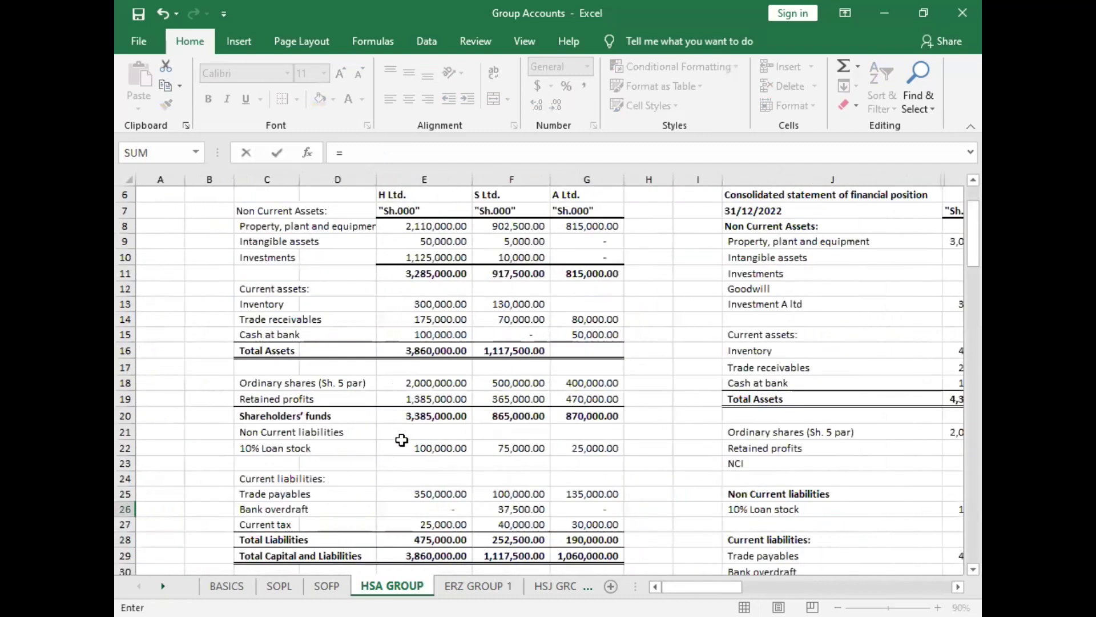
{"action": "left_click", "coordinate": [443, 396]}
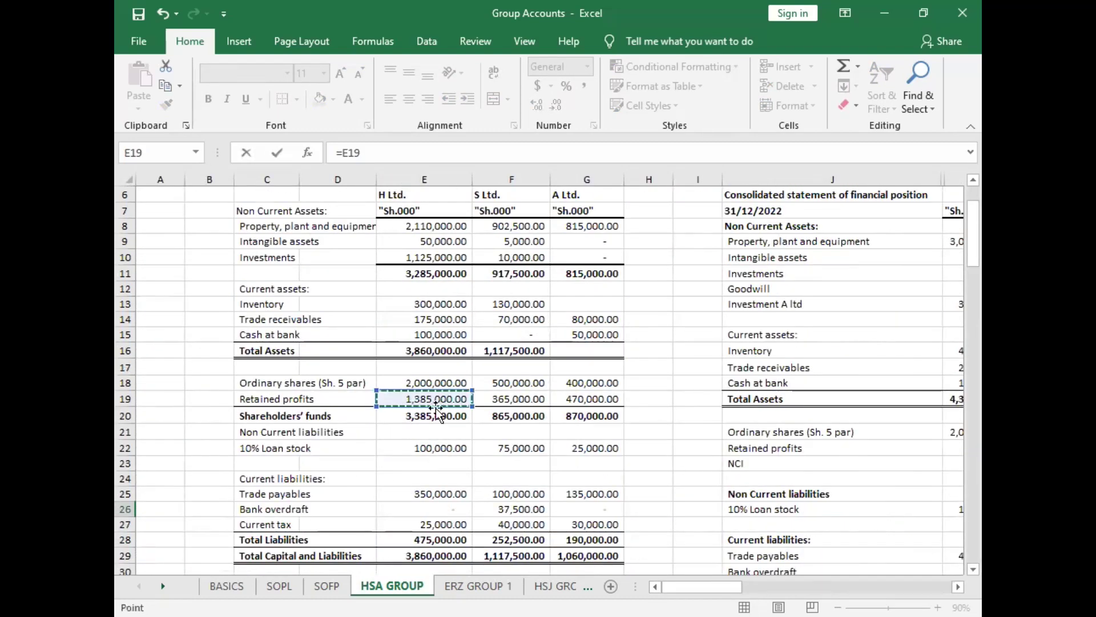
{"action": "key", "text": "Return"}
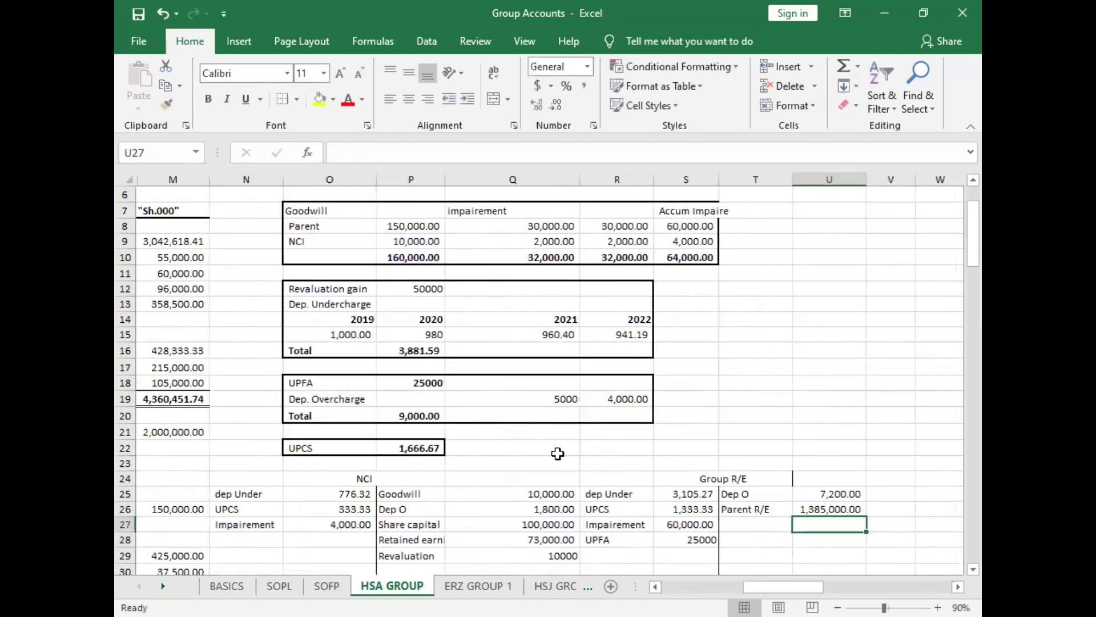
Step: Label T27 "Post acq R/E in sub" on the credit side of the Group R/E account
{"action": "left_click", "coordinate": [735, 524]}
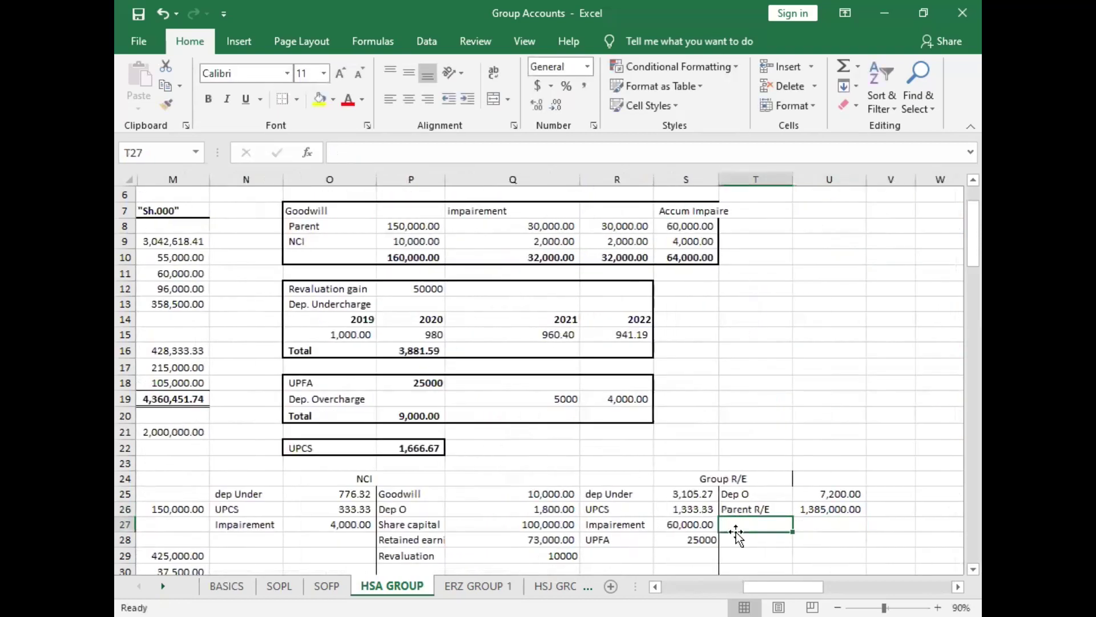
{"action": "type", "text": "Post"}
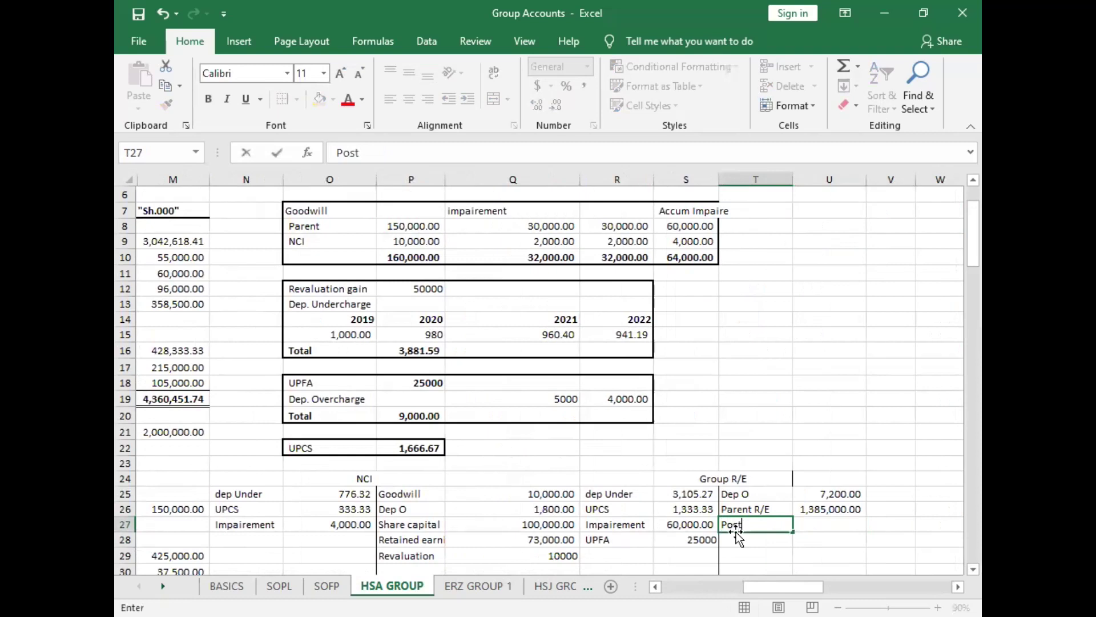
{"action": "type", "text": " acq R"}
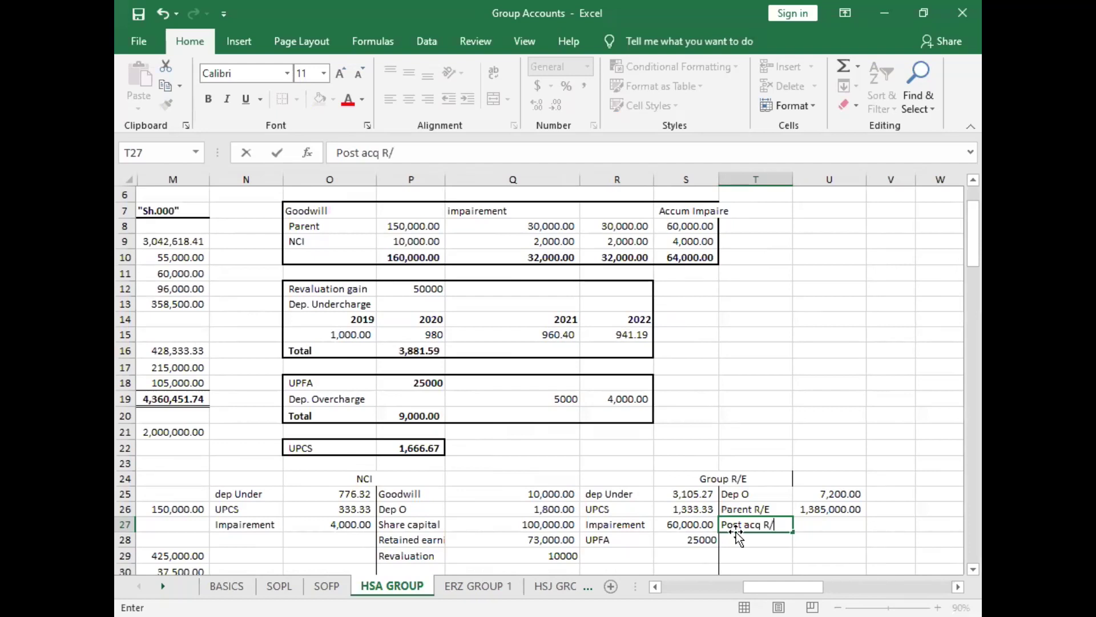
{"action": "type", "text": "/E in sub"}
{"action": "key", "text": "Tab"}
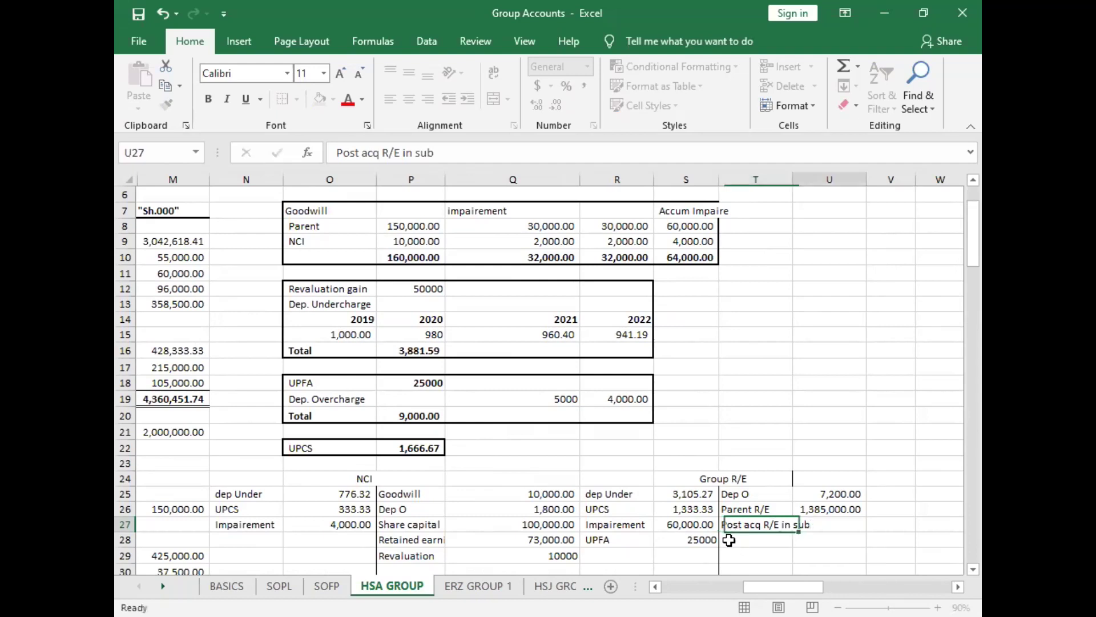
Step: Compute the parent's share of S Ltd.'s post-acquisition retained profits in U27 with =.8*(F19-F36)
{"action": "type", "text": "="}
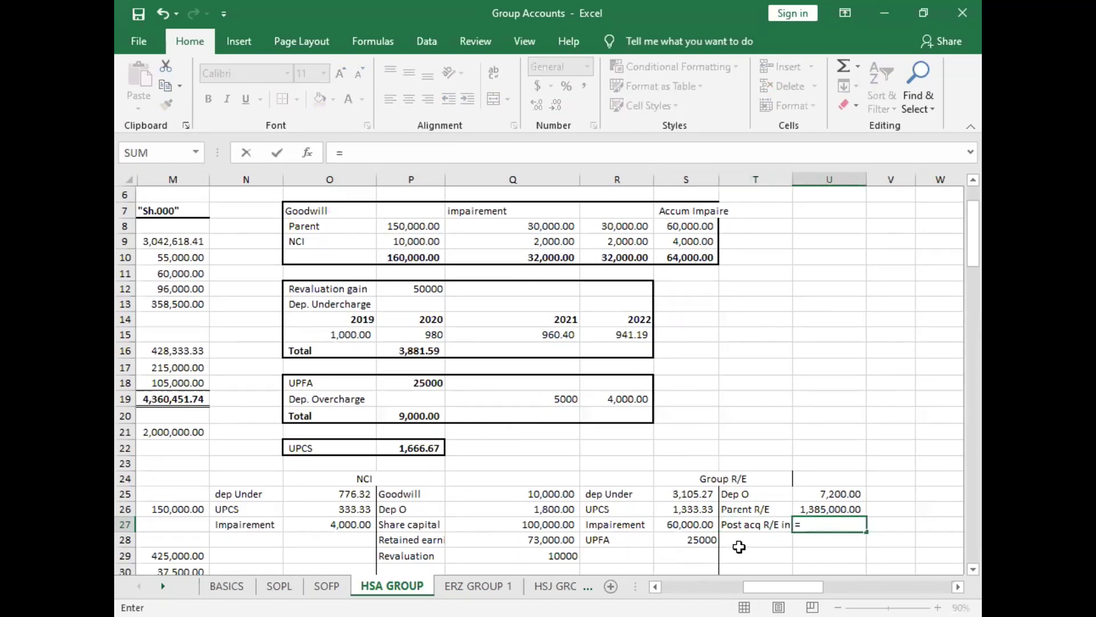
{"action": "type", "text": ".8*("}
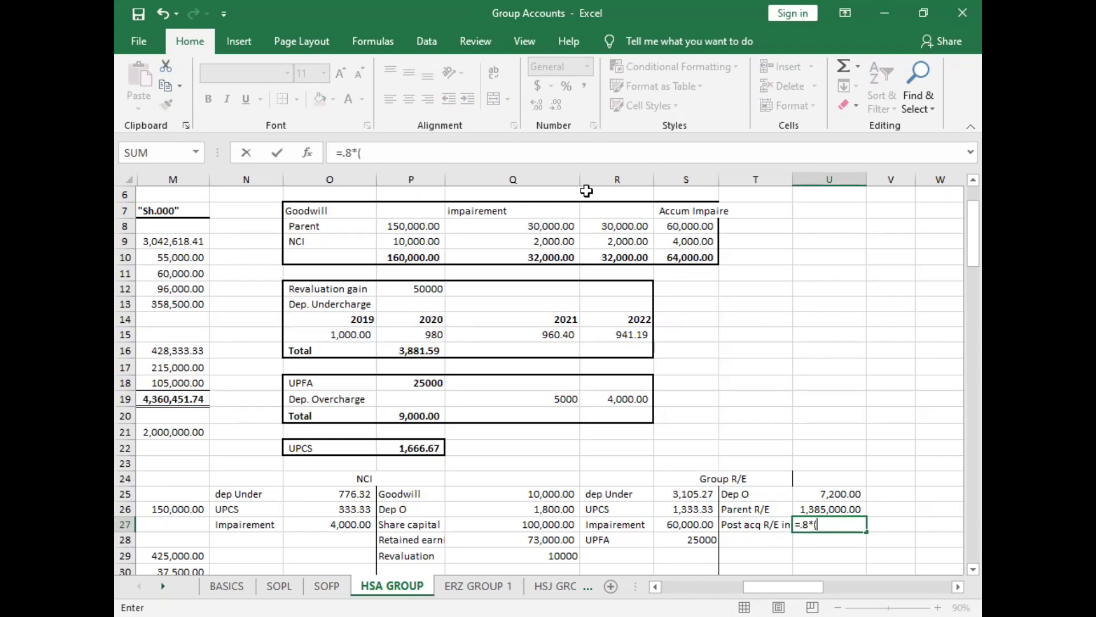
{"action": "scroll", "coordinate": [550, 383], "scroll_direction": "left", "scroll_amount": 10}
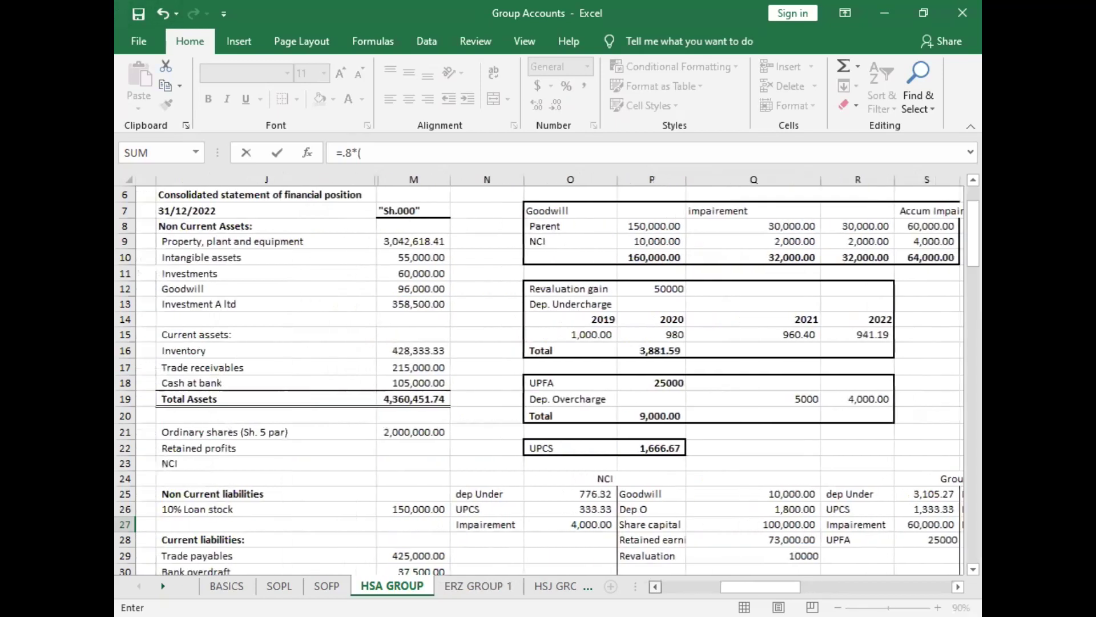
{"action": "scroll", "coordinate": [550, 382], "scroll_direction": "left", "scroll_amount": 2}
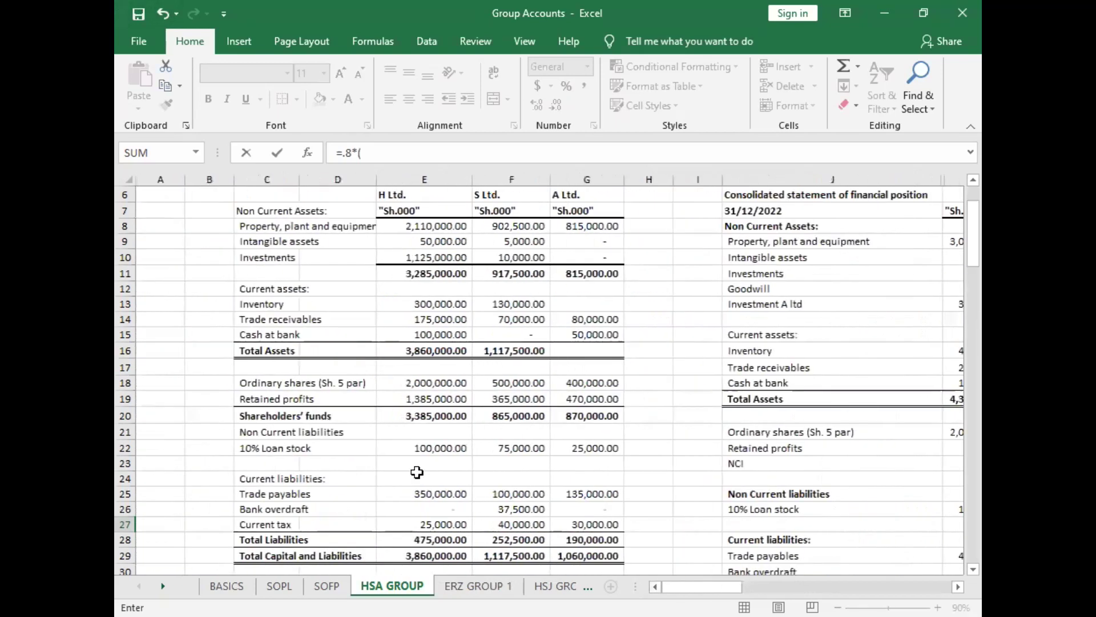
{"action": "left_click", "coordinate": [530, 401]}
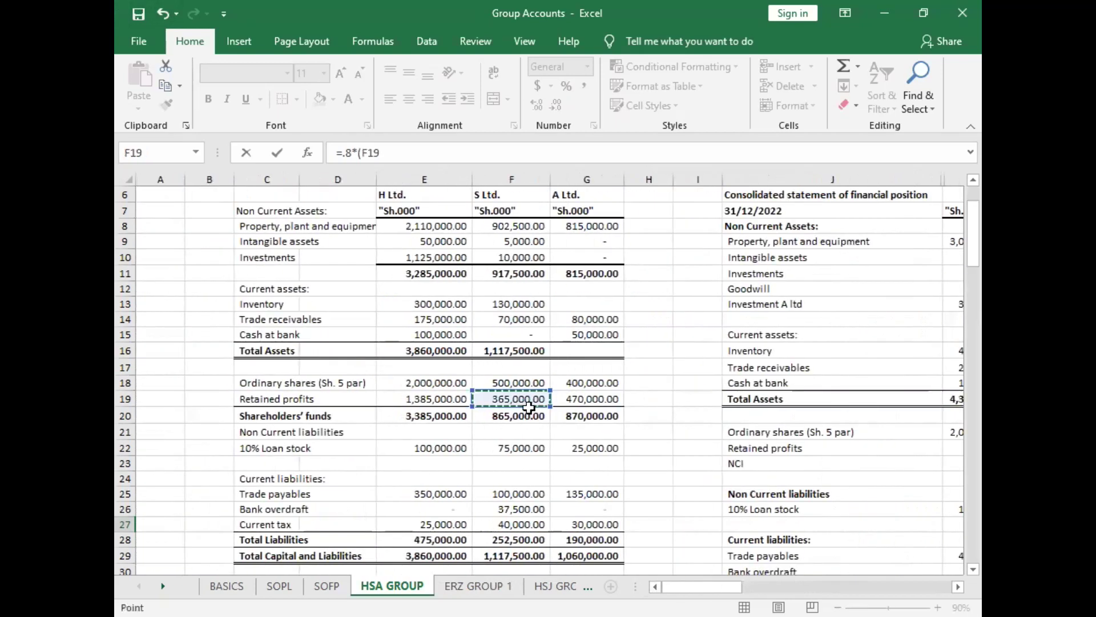
{"action": "type", "text": "-"}
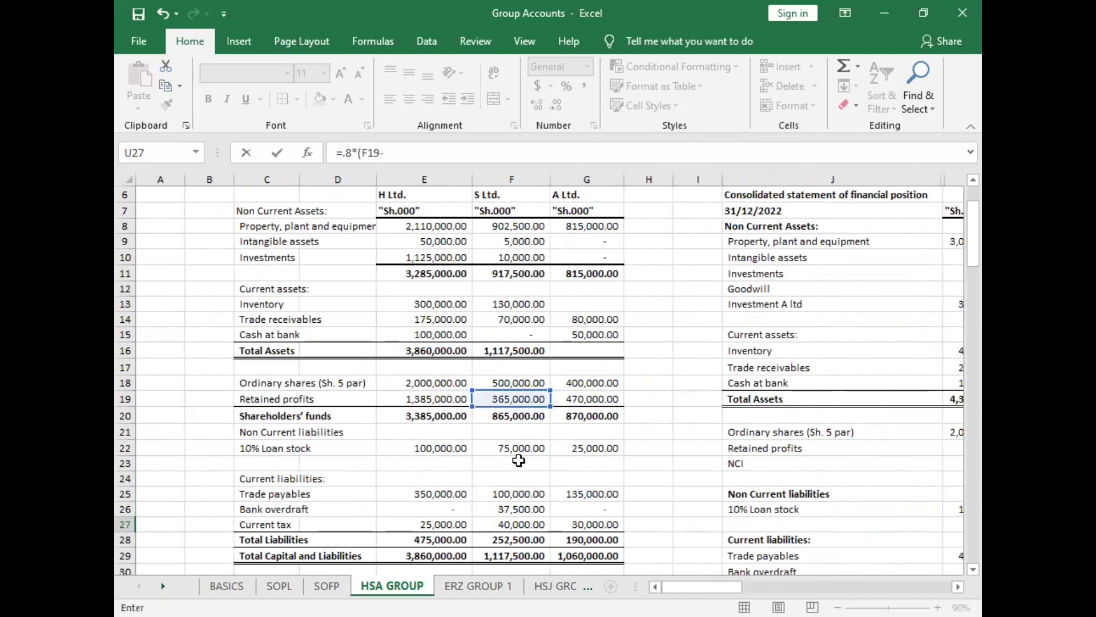
{"action": "scroll", "coordinate": [519, 460], "scroll_direction": "down", "scroll_amount": 3}
{"action": "left_click", "coordinate": [516, 523]}
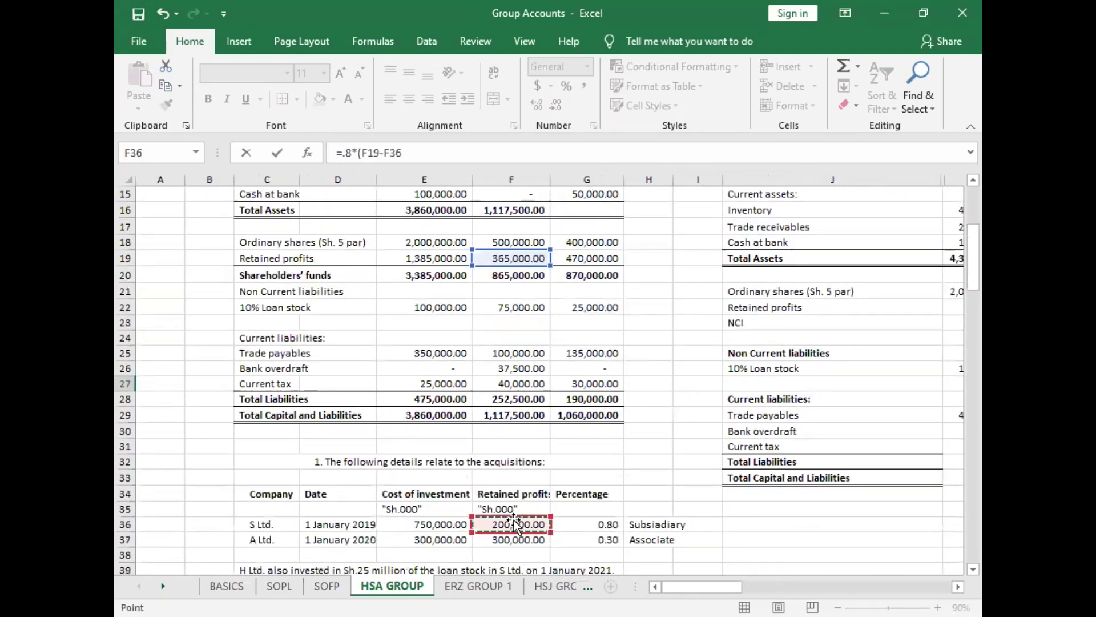
{"action": "type", "text": ")"}
{"action": "key", "text": "Return"}
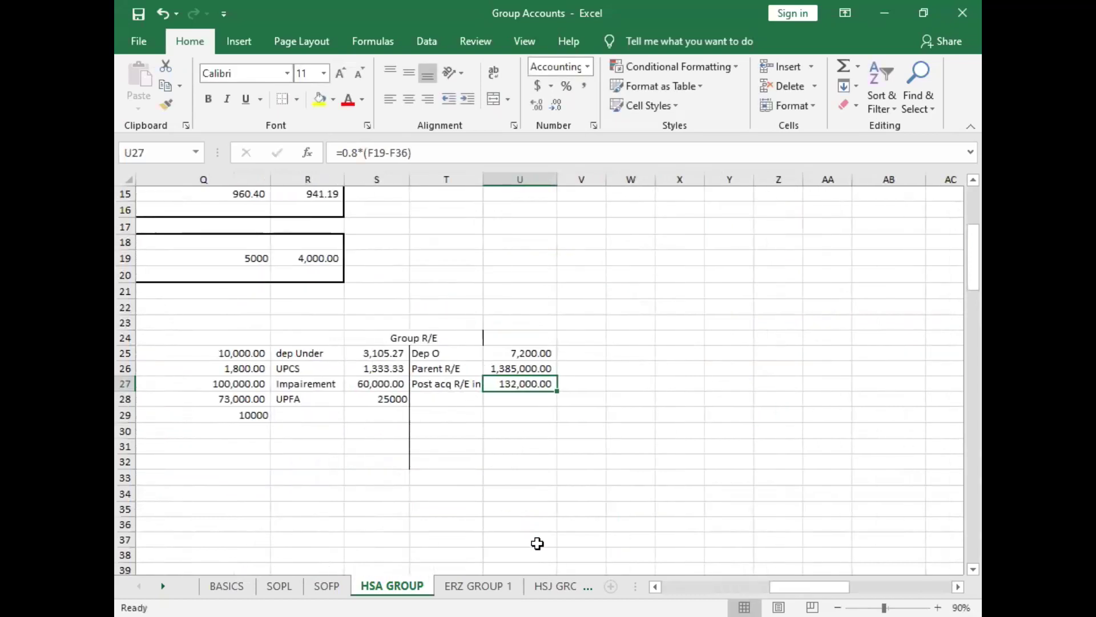
Step: Copy the T27 label into T28 and change its ending so it reads "Post acq R/E in Ass"
{"action": "left_click", "coordinate": [435, 402]}
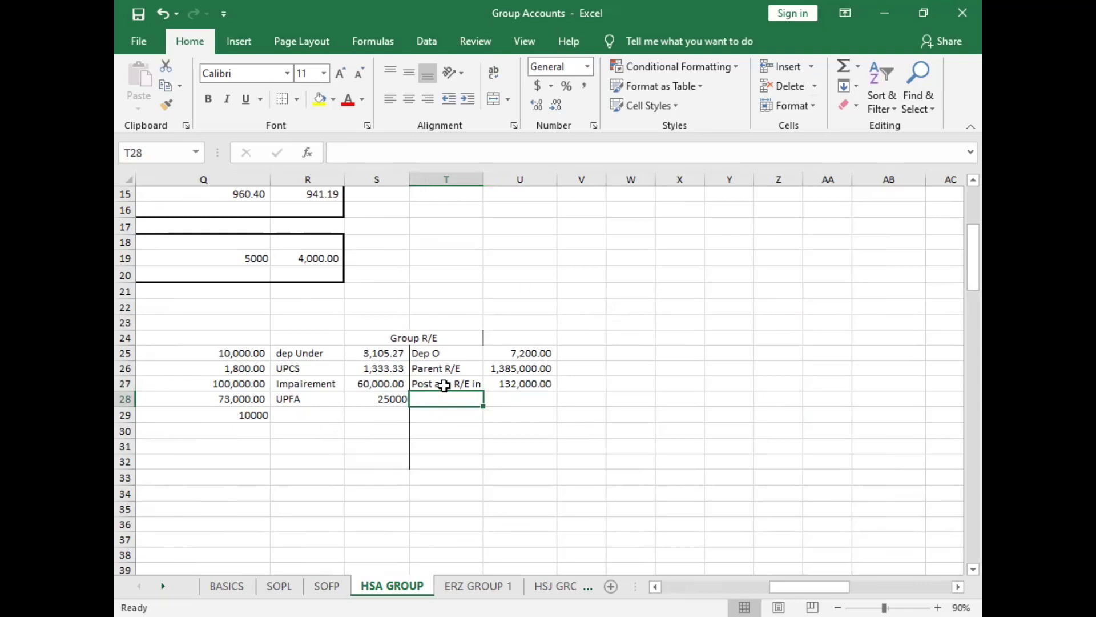
{"action": "left_click", "coordinate": [443, 388]}
{"action": "key", "text": "ctrl+c"}
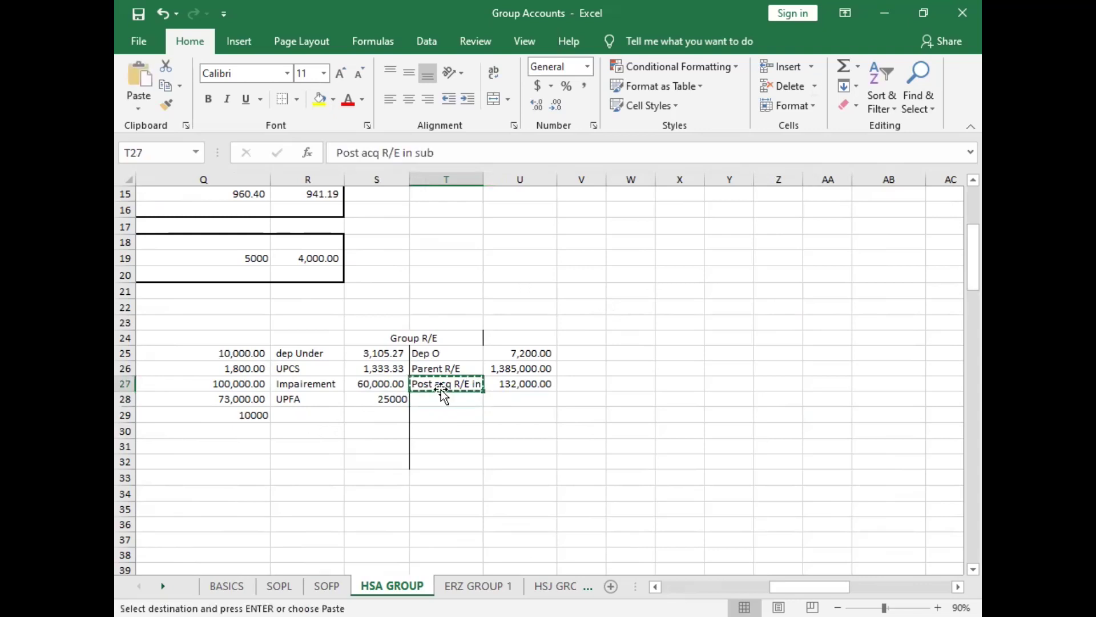
{"action": "left_click", "coordinate": [449, 401]}
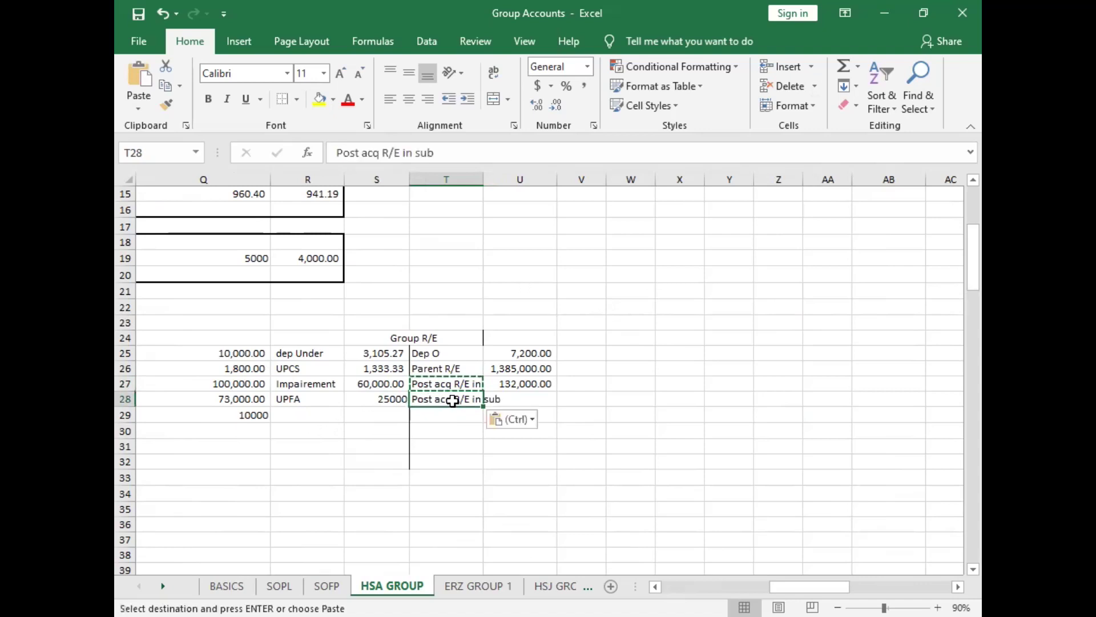
{"action": "left_click", "coordinate": [443, 152]}
{"action": "key", "text": "BackSpace"}
{"action": "key", "text": "BackSpace"}
{"action": "key", "text": "BackSpace"}
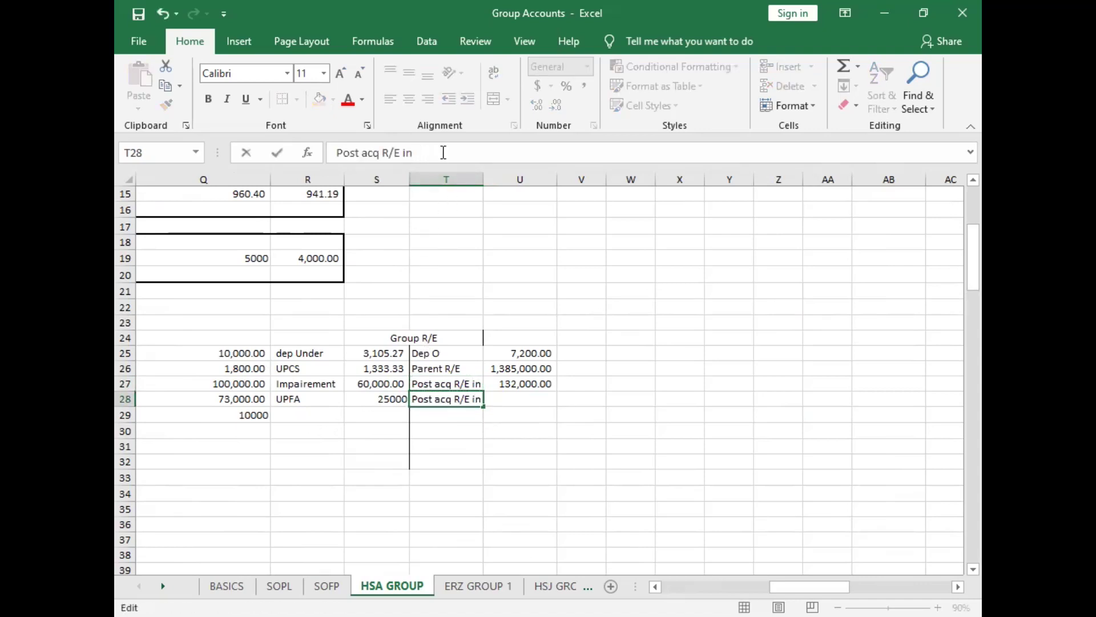
{"action": "type", "text": "Ass"}
{"action": "key", "text": "Tab"}
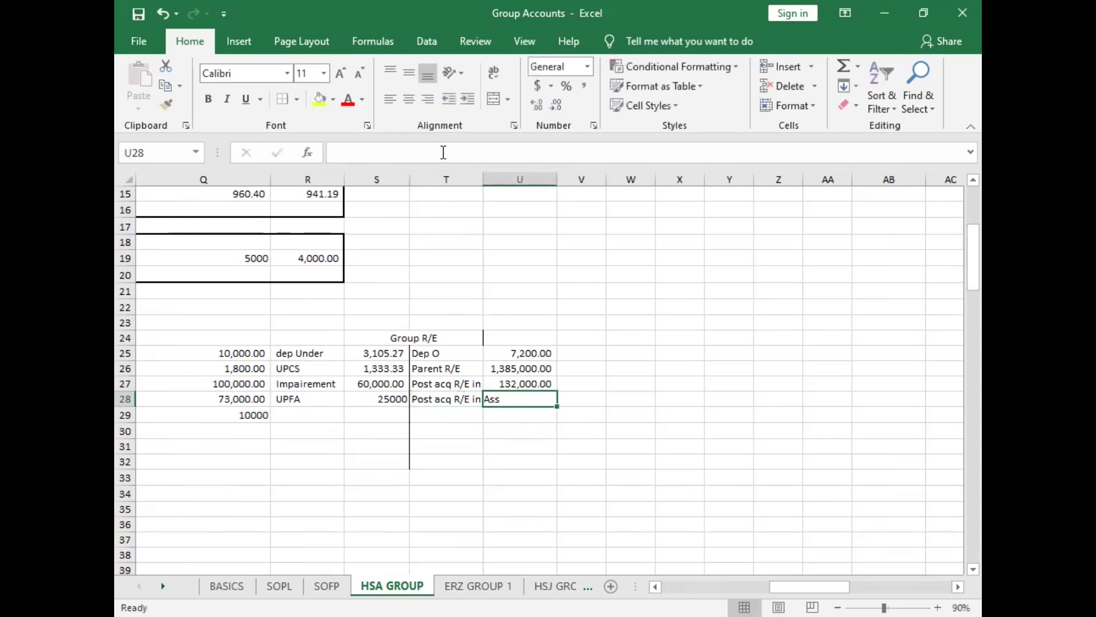
Step: Compute the group's share of A Ltd.'s post-acquisition retained profits in U28 with =.3*(G19-F37)
{"action": "type", "text": "="}
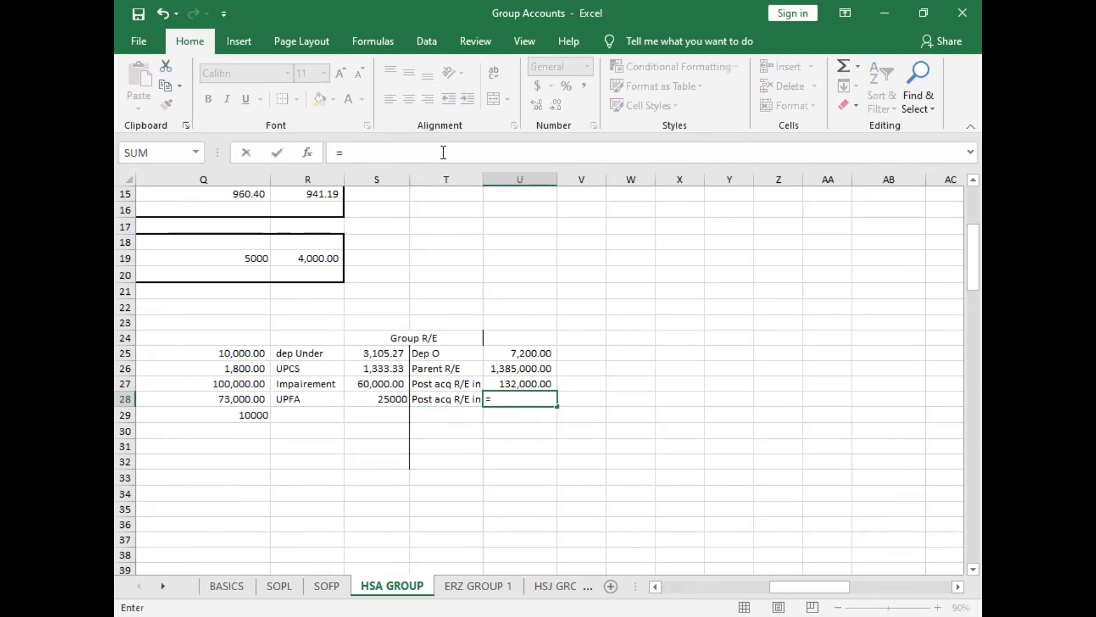
{"action": "type", "text": ".3*("}
{"action": "scroll", "coordinate": [644, 548], "scroll_direction": "left", "scroll_amount": 8}
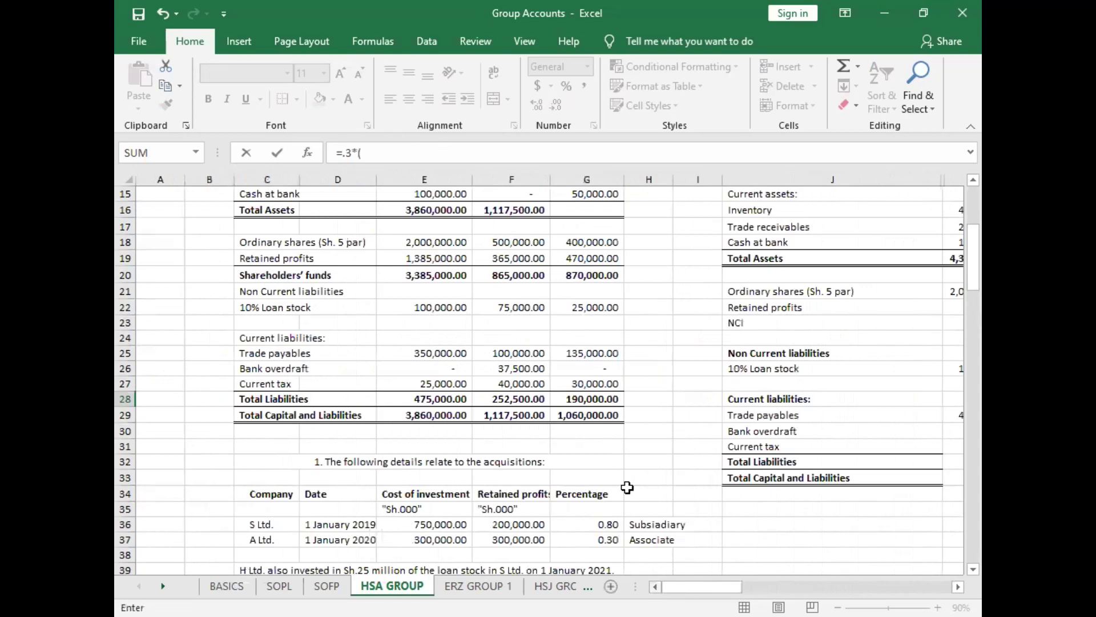
{"action": "left_click", "coordinate": [580, 262]}
{"action": "type", "text": "-"}
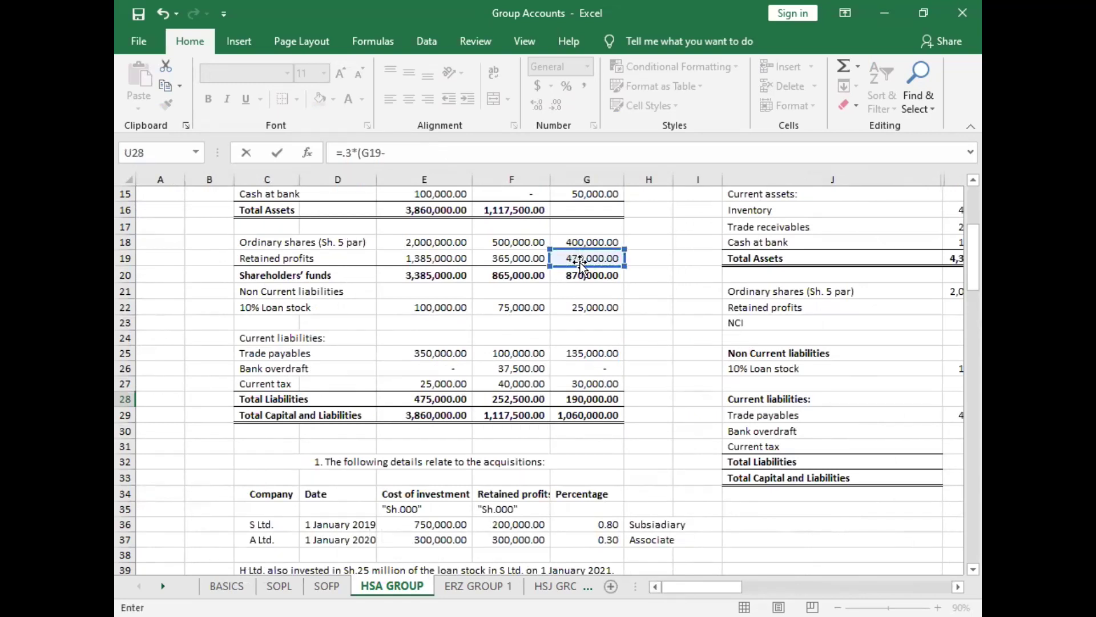
{"action": "left_click", "coordinate": [531, 539]}
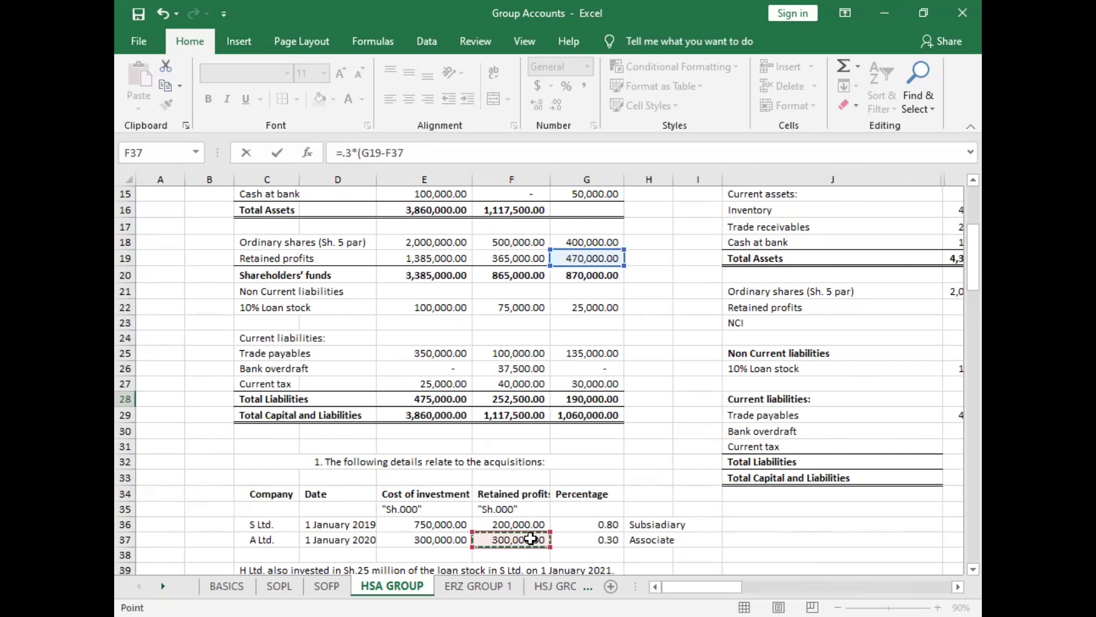
{"action": "type", "text": "0"}
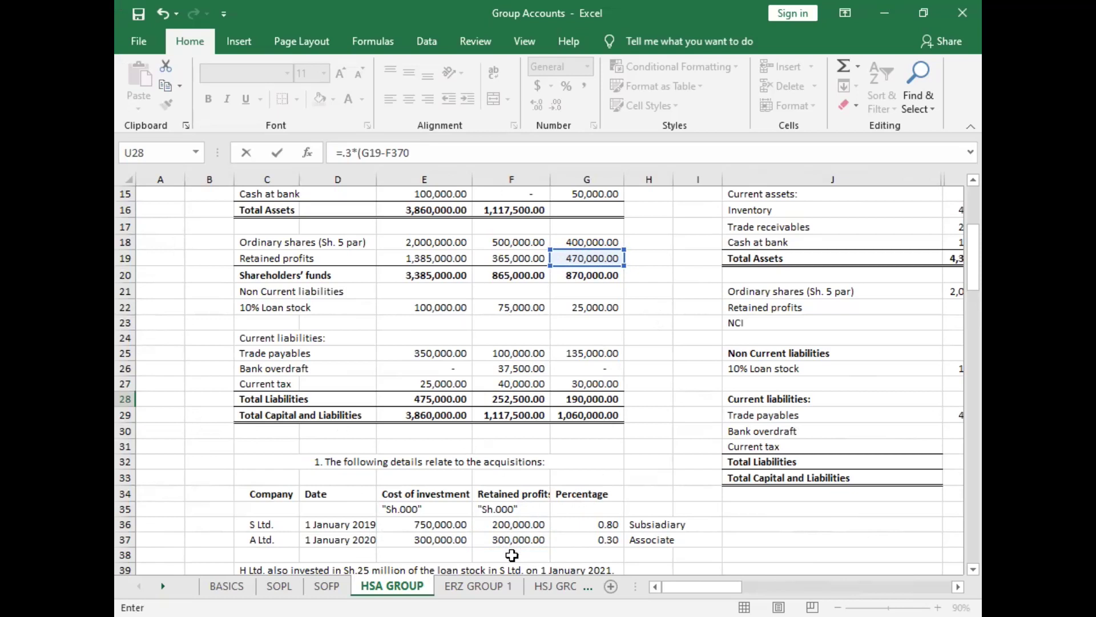
{"action": "left_click", "coordinate": [418, 154]}
{"action": "key", "text": "BackSpace"}
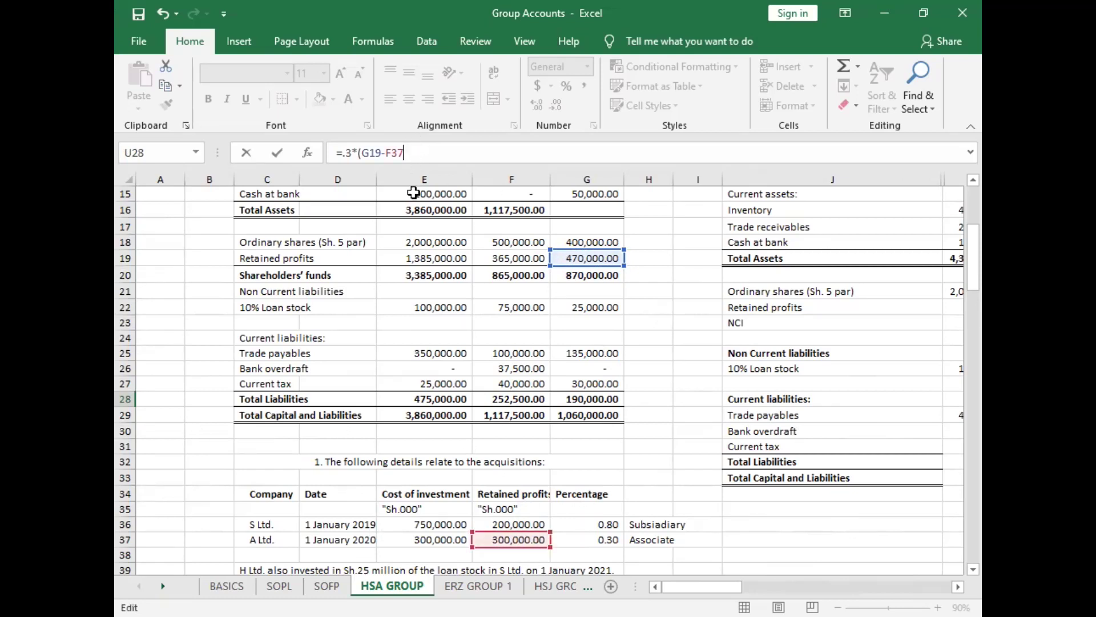
{"action": "type", "text": ")"}
{"action": "key", "text": "ctrl+Return"}
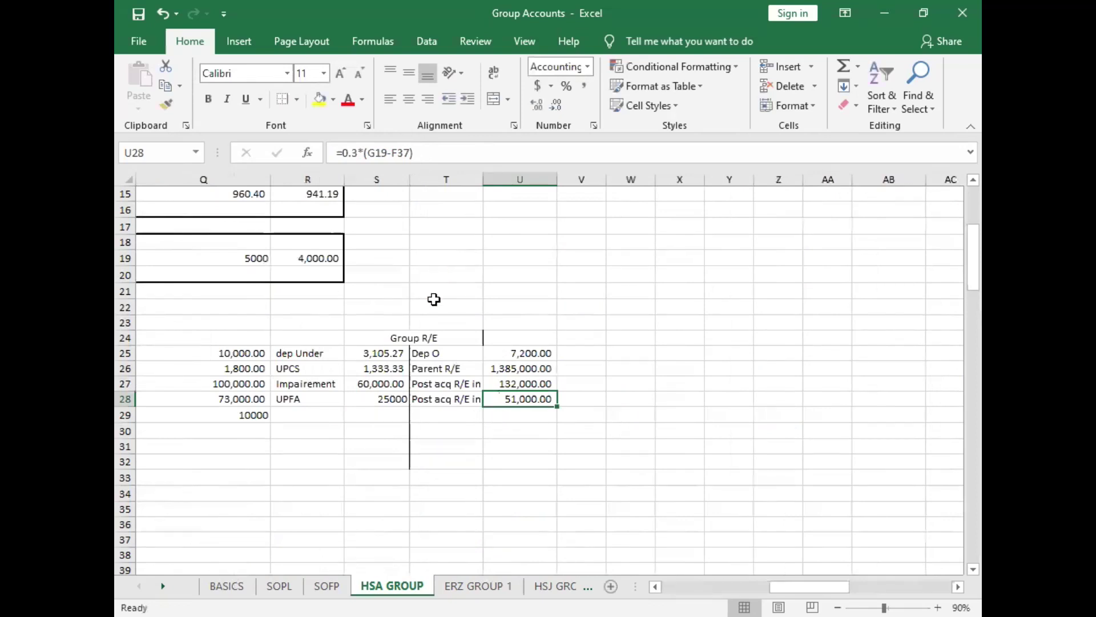
Step: Label T29 "Rev in Ass" and compute the group's share of the associate's revaluation in U29 with =.3*25000
{"action": "left_click", "coordinate": [448, 417]}
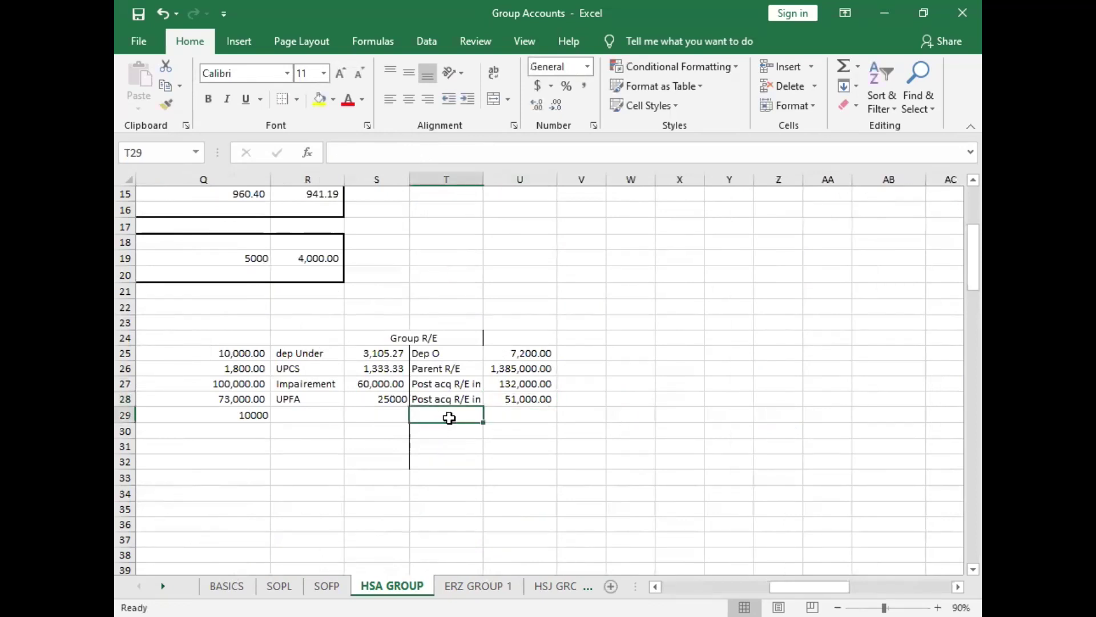
{"action": "type", "text": "rE"}
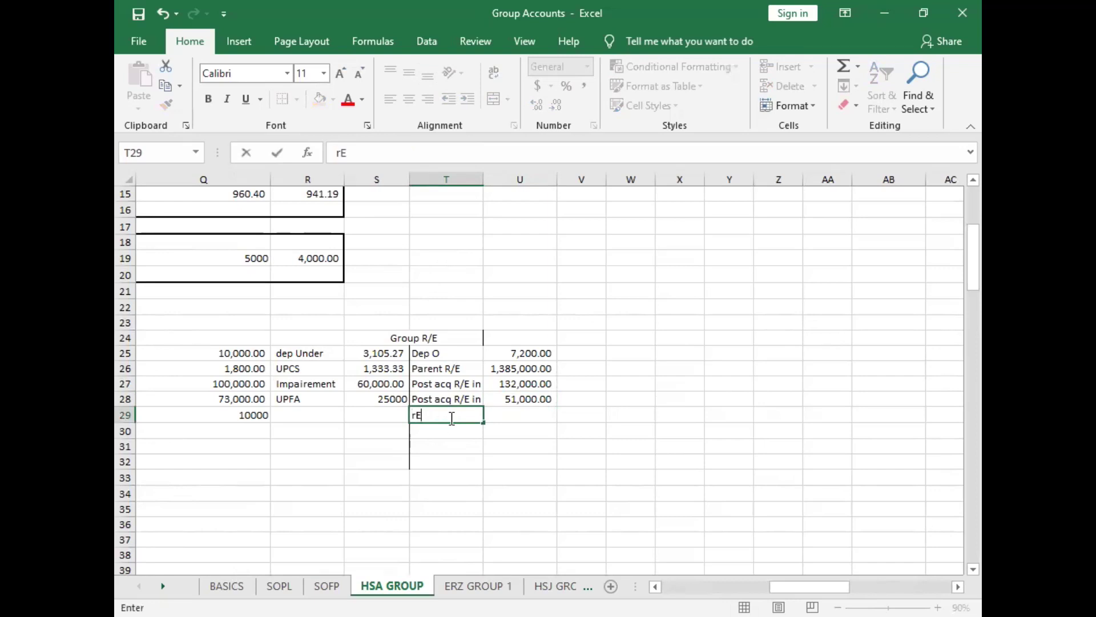
{"action": "type", "text": "V in Ass"}
{"action": "left_click", "coordinate": [514, 415]}
{"action": "type", "text": "text \"=.3\""}
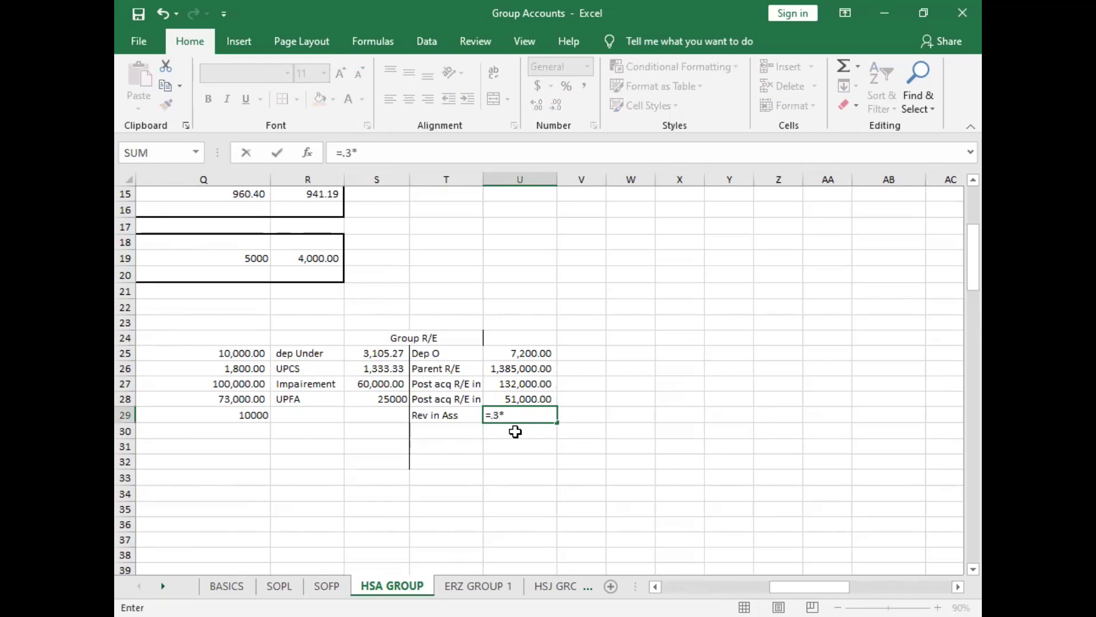
{"action": "type", "text": "*25000"}
{"action": "key", "text": "Return"}
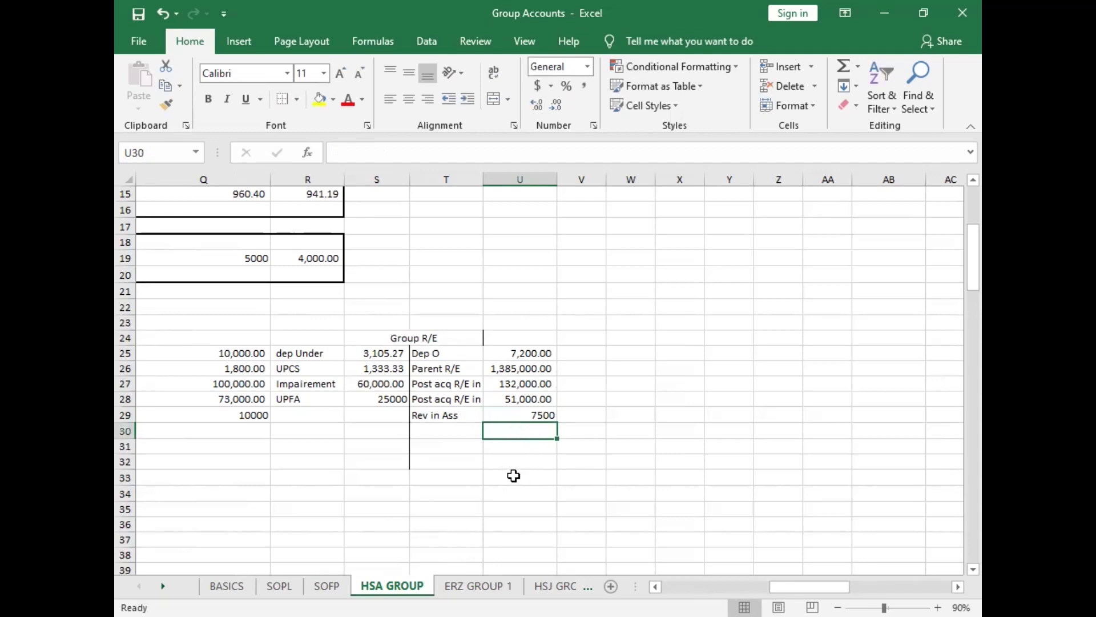
Step: Total the credit side of the Group R/E account in U33 with =SUM(U25:U29) and make it bold
{"action": "left_click", "coordinate": [514, 477]}
{"action": "type", "text": "="}
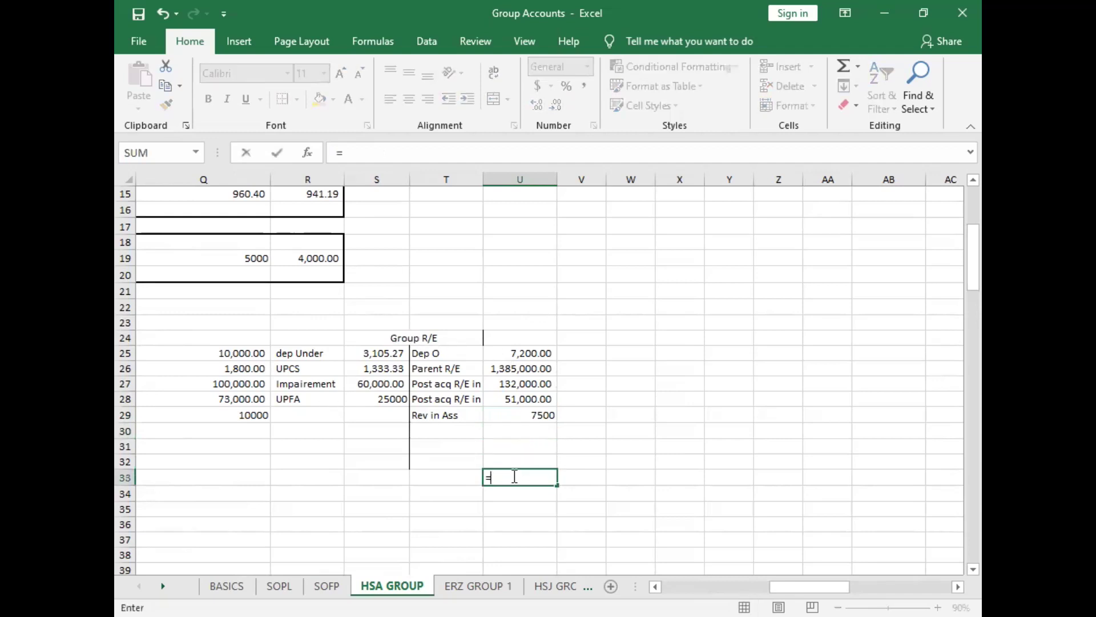
{"action": "type", "text": "SUM("}
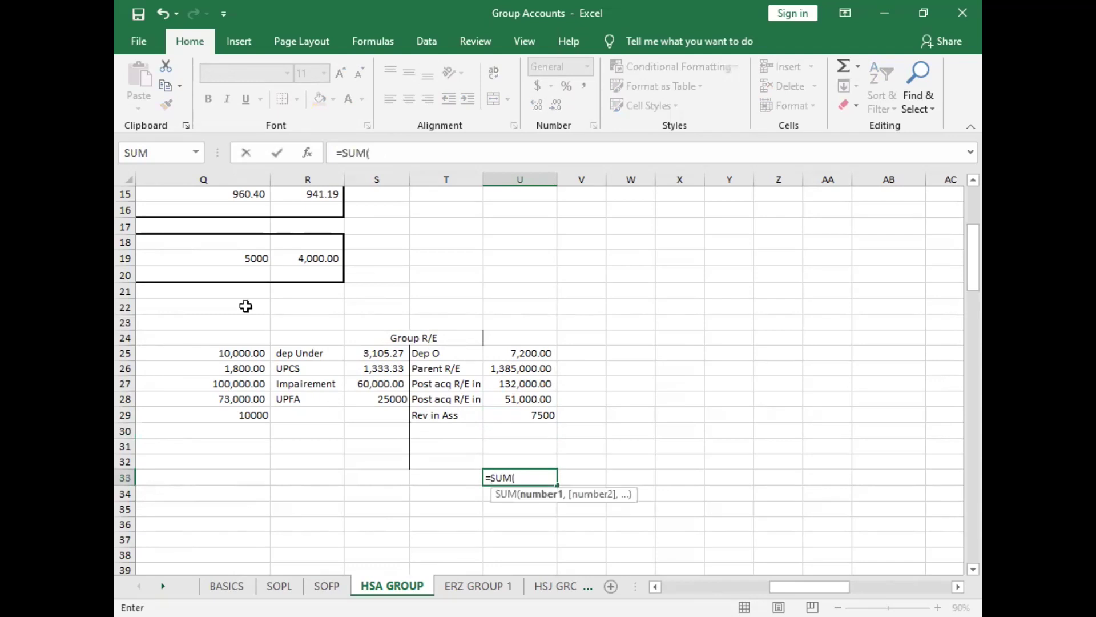
{"action": "left_click_drag", "start_coordinate": [513, 349], "coordinate": [525, 415]}
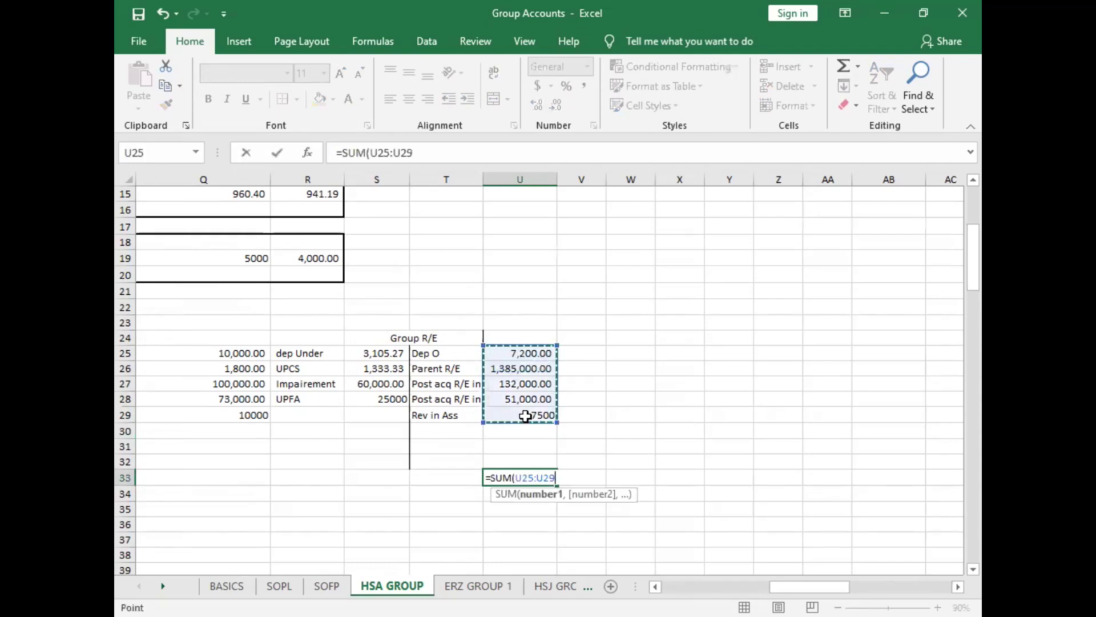
{"action": "key", "text": "ctrl+Return"}
{"action": "key", "text": "ctrl+b"}
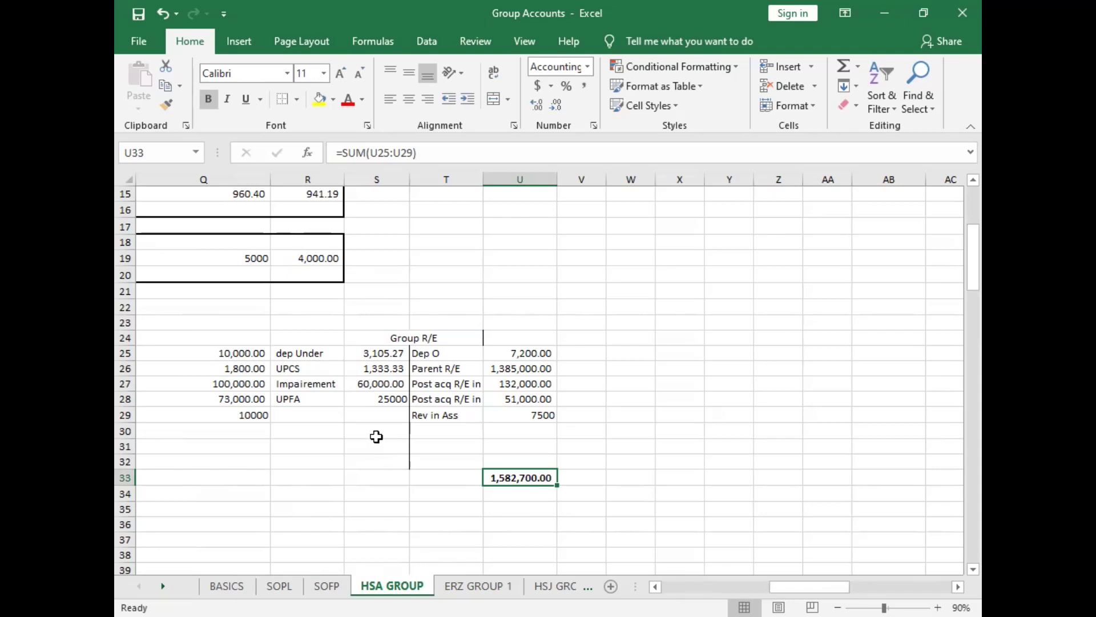
Step: Label R30 "R/E to SOFP" on the debit side of the Group R/E account
{"action": "left_click", "coordinate": [298, 428]}
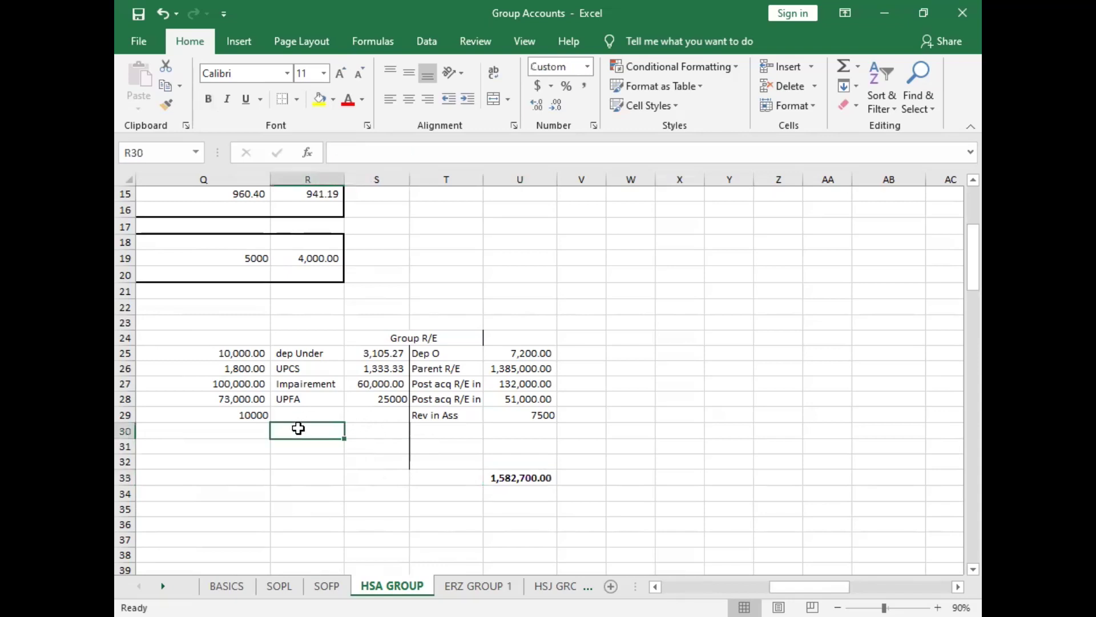
{"action": "type", "text": "R/e"}
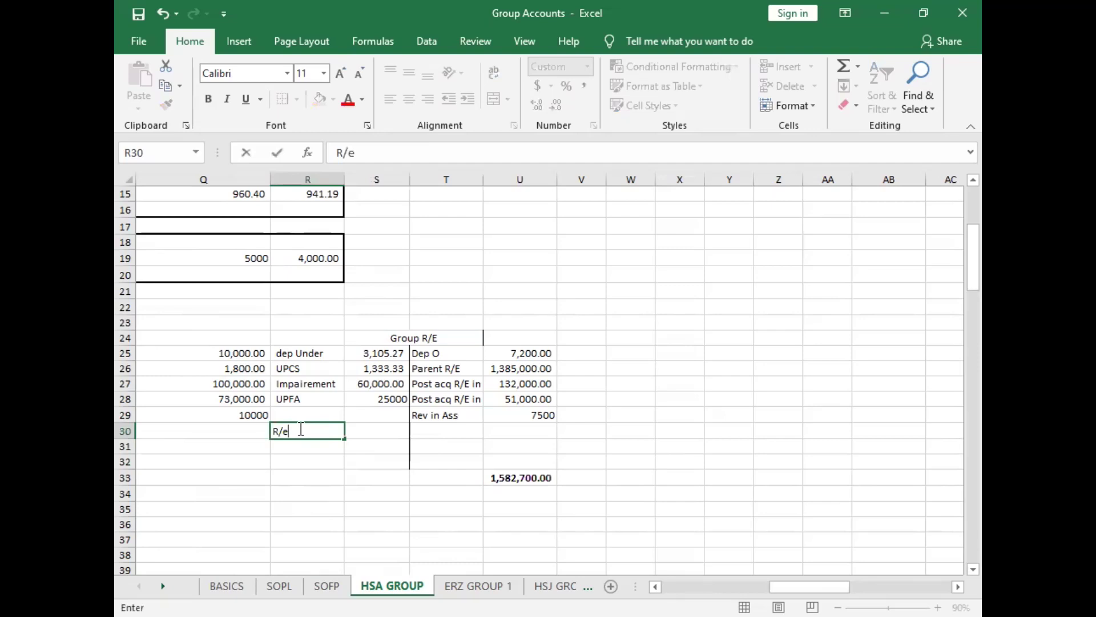
{"action": "key", "text": "BackSpace"}
{"action": "type", "text": "E to SOFP"}
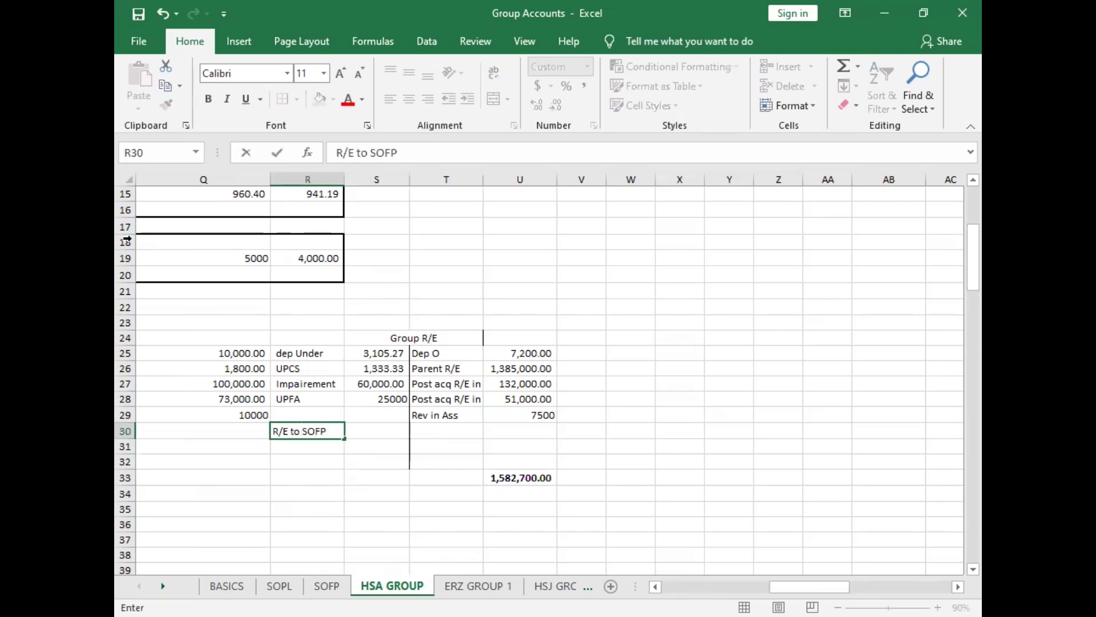
Step: Compute the balancing retained earnings figure in S30 with =U33-SUM(S25:S28)
{"action": "left_click", "coordinate": [382, 430]}
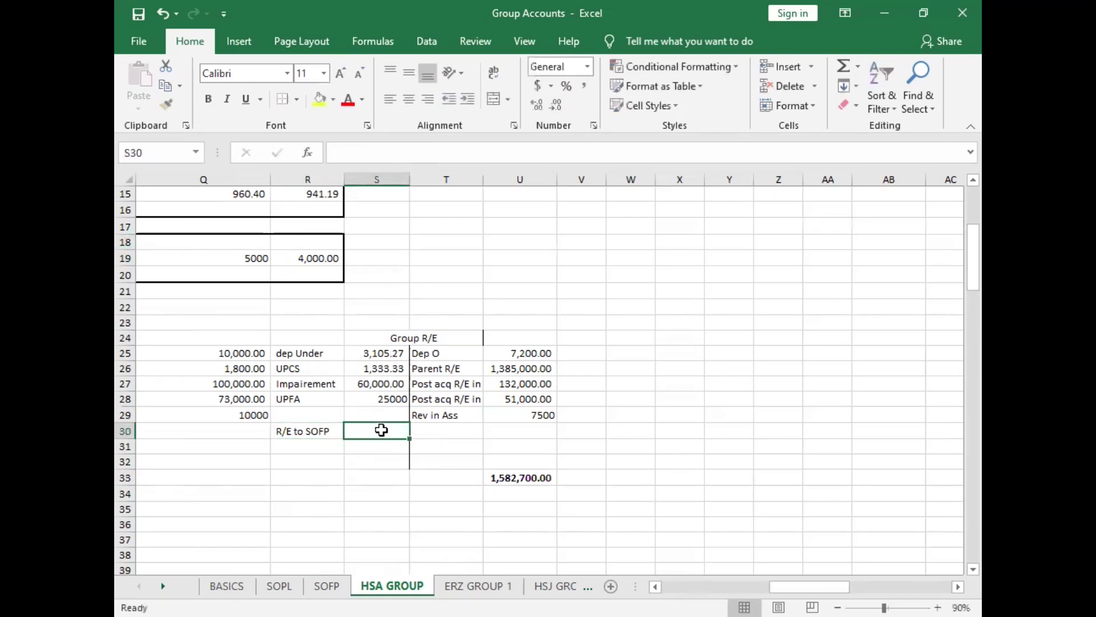
{"action": "type", "text": "="}
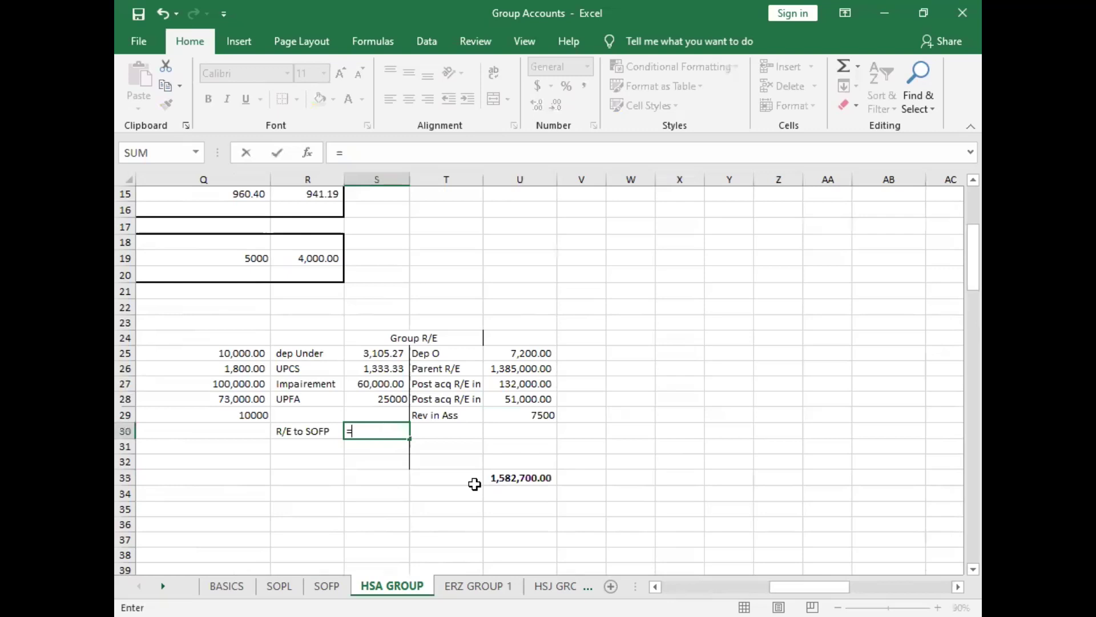
{"action": "left_click", "coordinate": [512, 477]}
{"action": "type", "text": "-"}
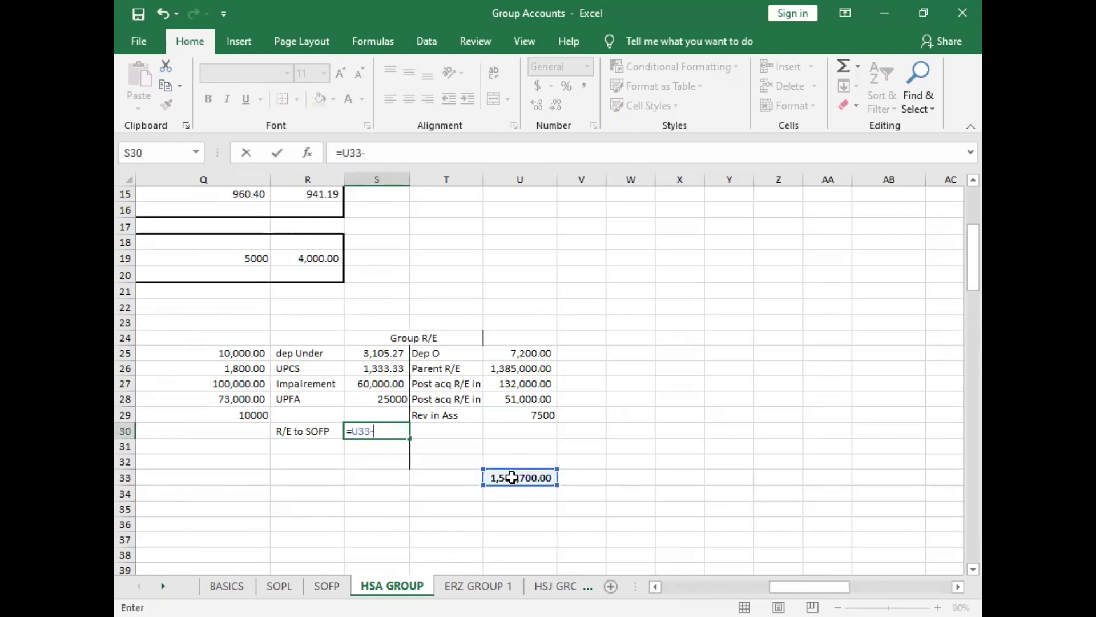
{"action": "type", "text": "sun"}
{"action": "key", "text": "BackSpace"}
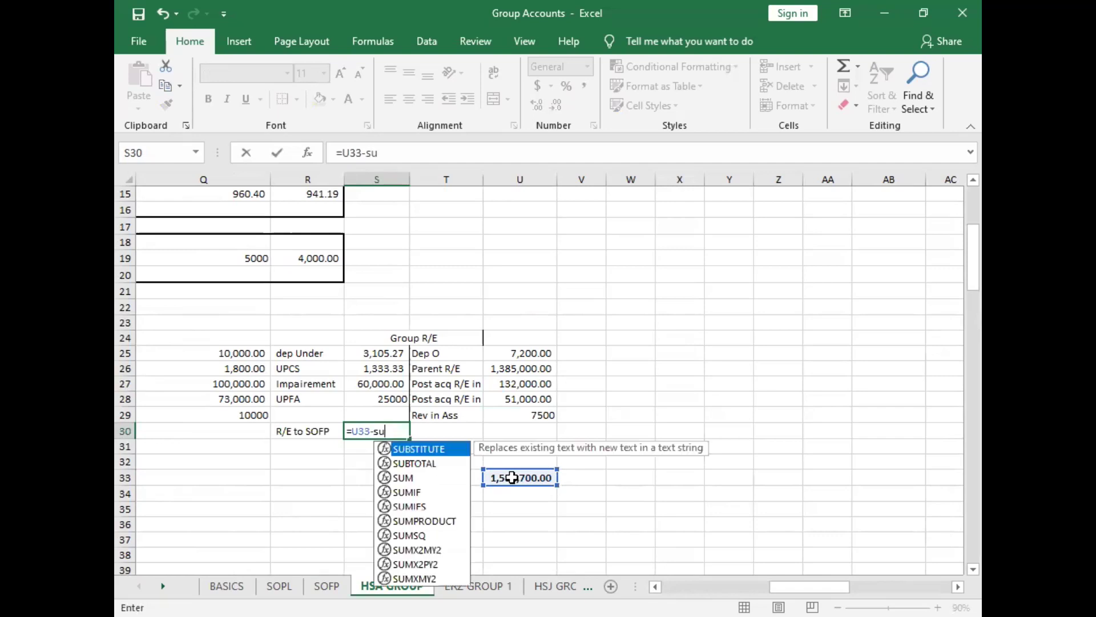
{"action": "type", "text": "m"}
{"action": "key", "text": "Tab"}
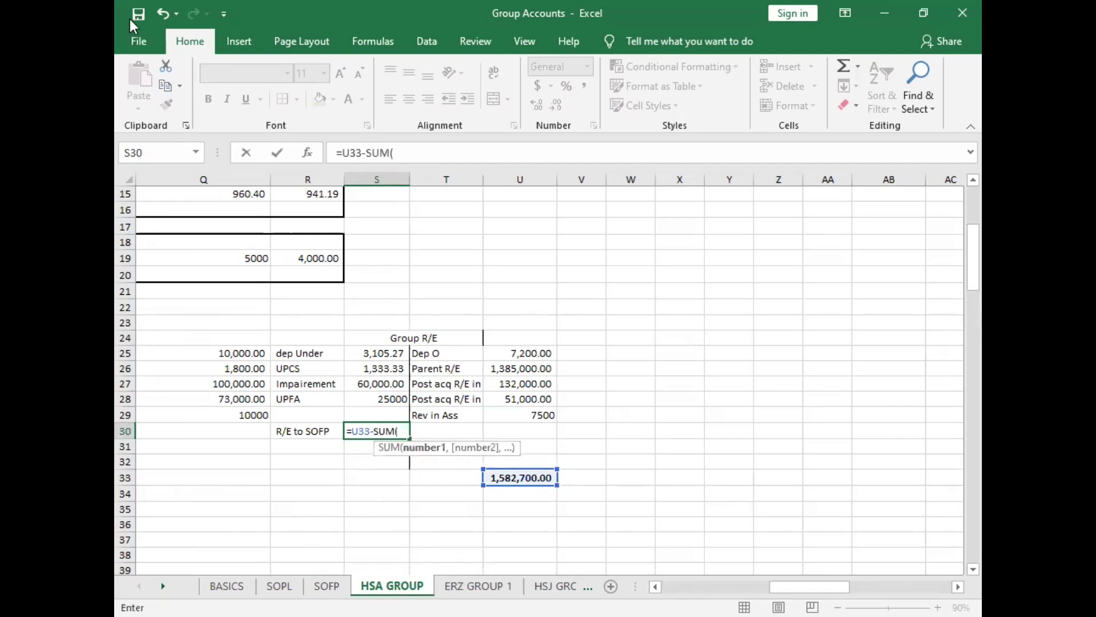
{"action": "left_click_drag", "start_coordinate": [366, 347], "coordinate": [379, 392]}
{"action": "type", "text": ")"}
{"action": "key", "text": "ctrl+Return"}
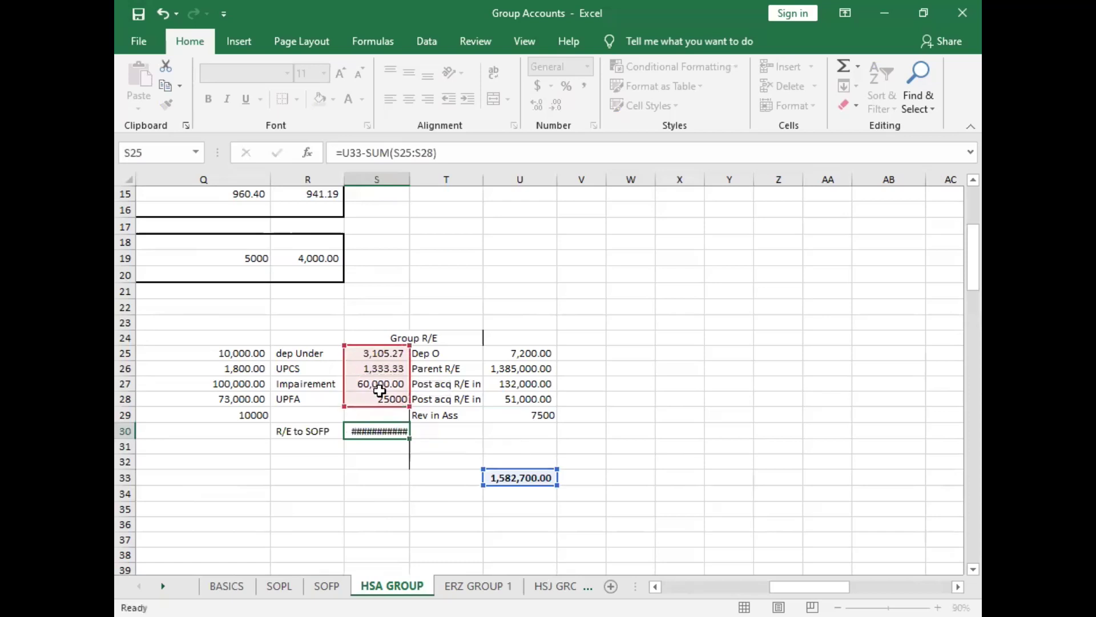
Step: Copy the bold credit total in U33 to S33 as the debit total of the Group R/E account
{"action": "left_click", "coordinate": [379, 478]}
{"action": "left_click", "coordinate": [517, 480]}
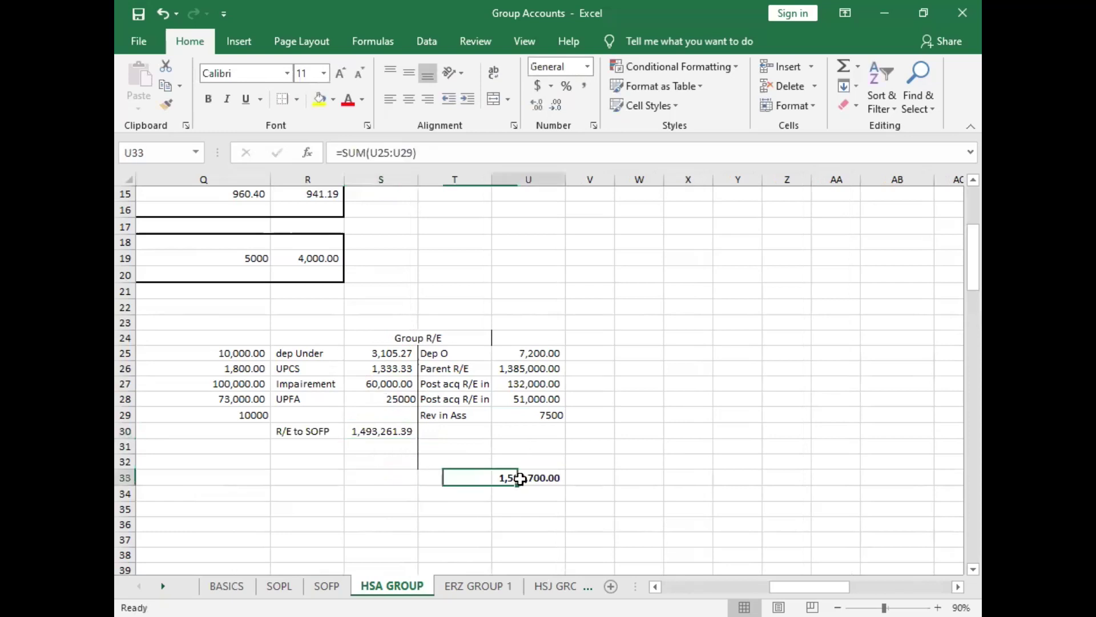
{"action": "key", "text": "ctrl+c"}
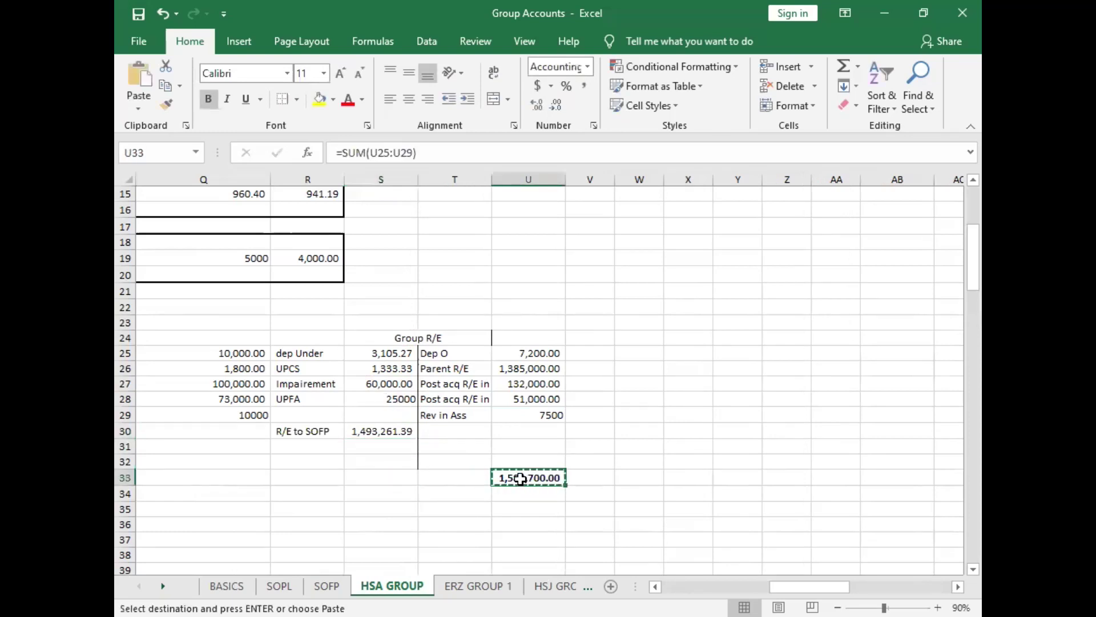
{"action": "left_click", "coordinate": [383, 480]}
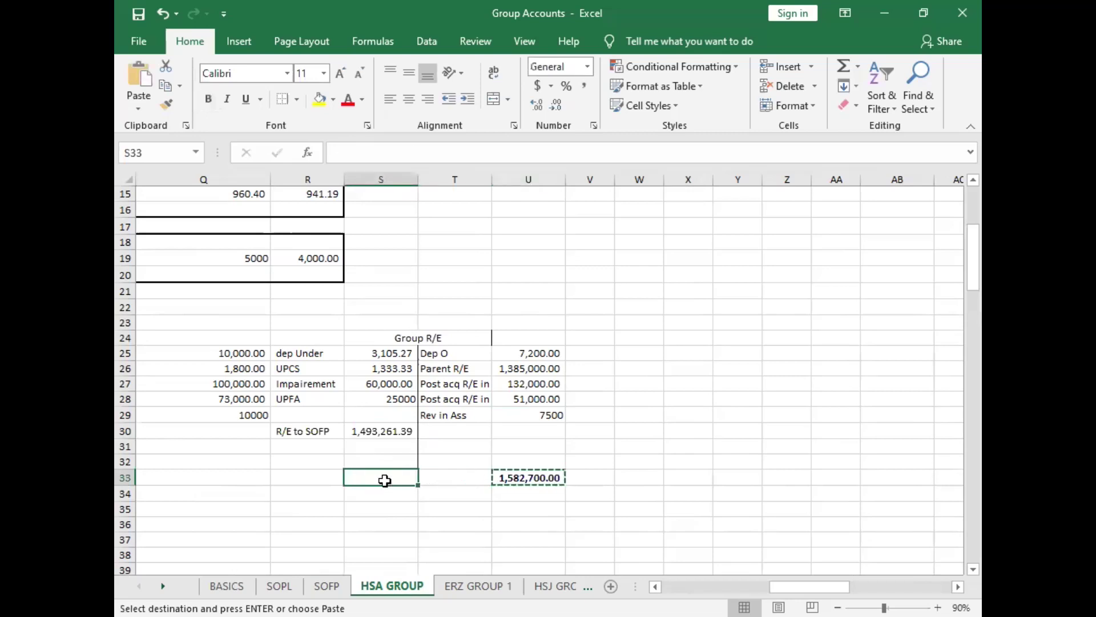
{"action": "key", "text": "ctrl+v"}
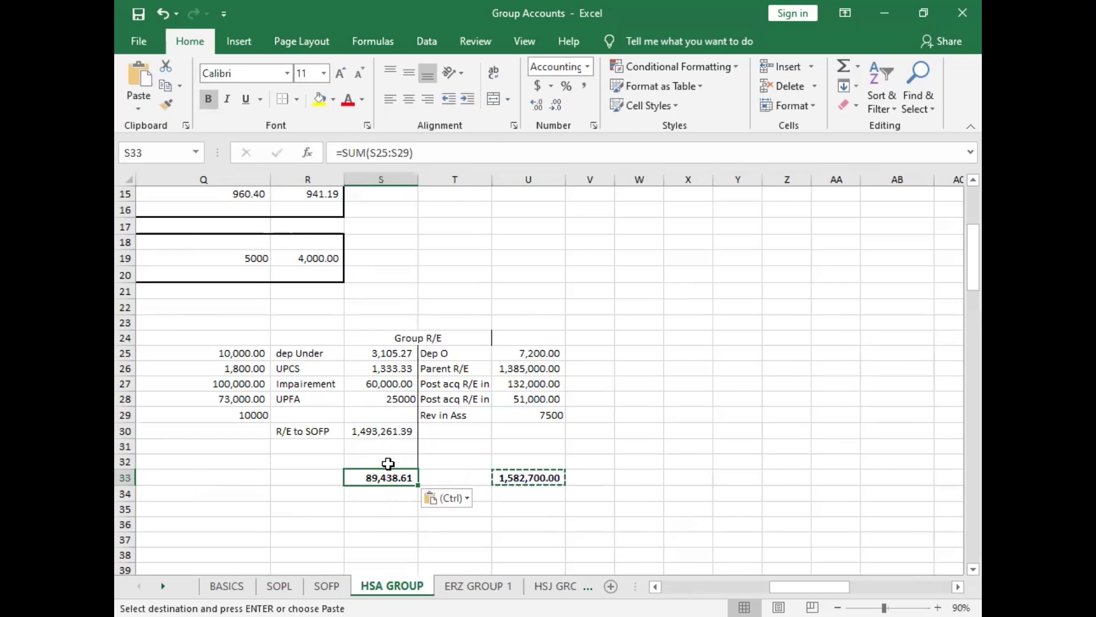
Step: Replace the formula in S33 with =SUM(S25:S31) so the debit total includes the balancing figure
{"action": "double_click", "coordinate": [387, 474]}
{"action": "type", "text": "sum"}
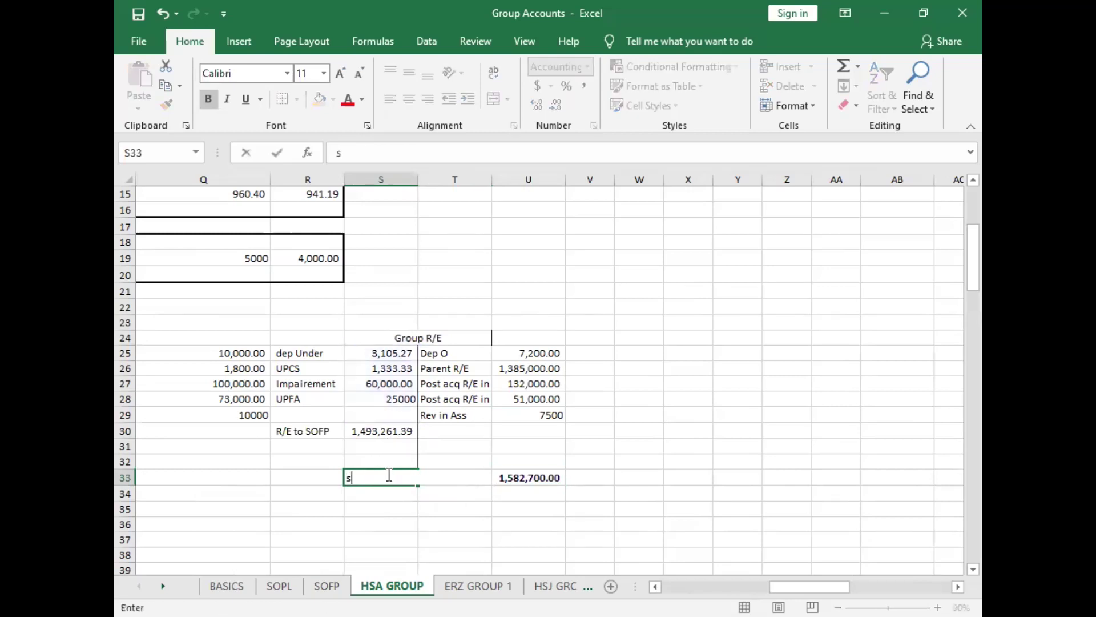
{"action": "key", "text": "BackSpace"}
{"action": "key", "text": "BackSpace"}
{"action": "key", "text": "BackSpace"}
{"action": "type", "text": "="}
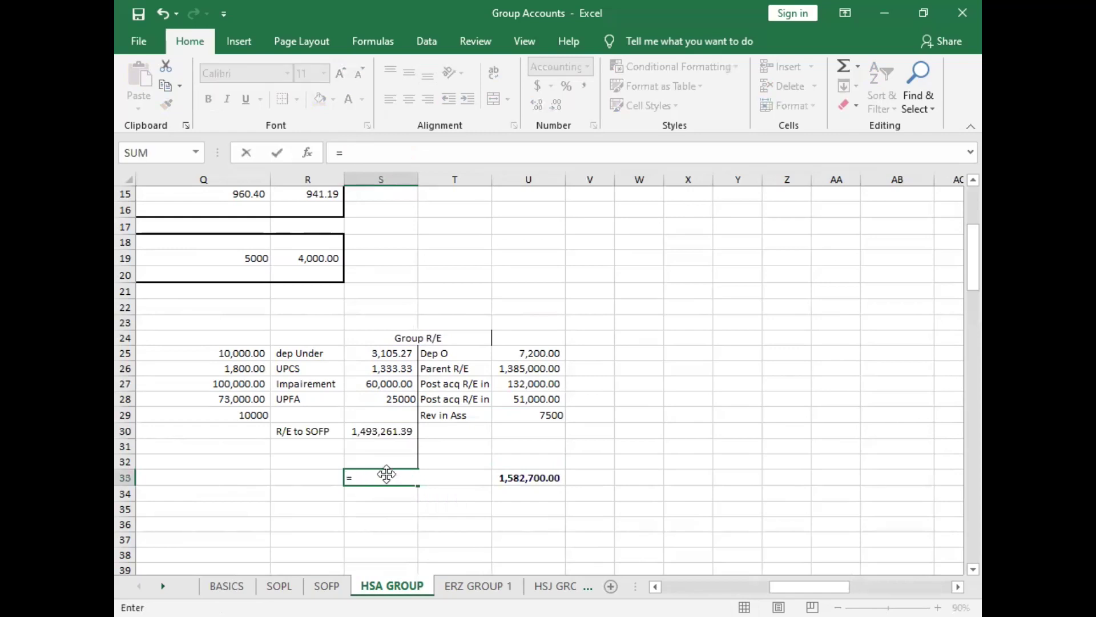
{"action": "type", "text": "SUM("}
{"action": "left_click_drag", "start_coordinate": [391, 353], "coordinate": [390, 448]}
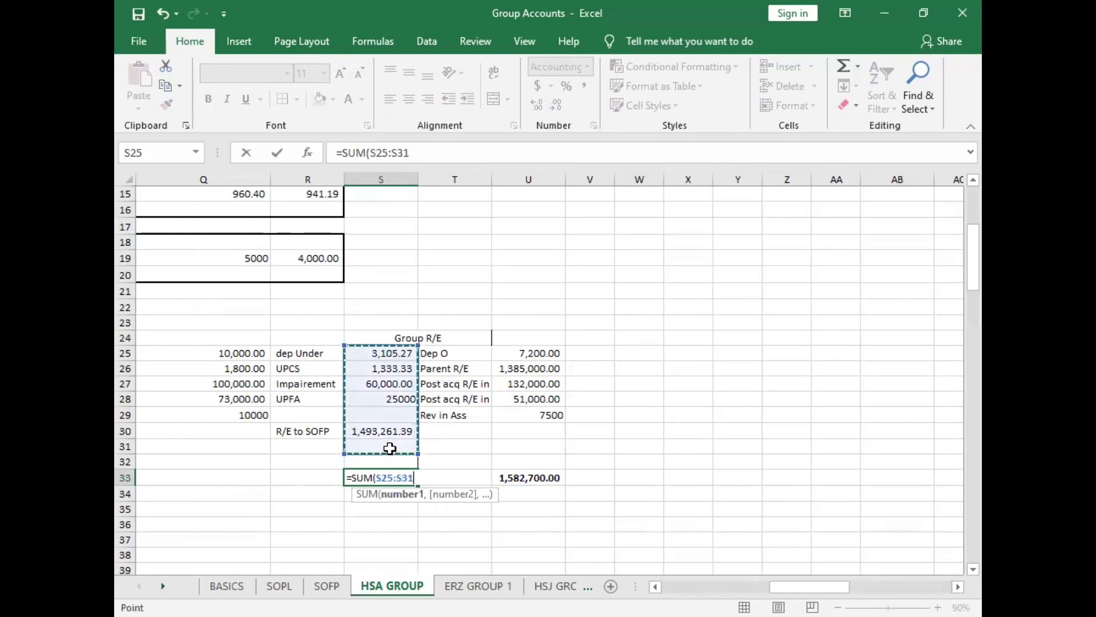
{"action": "key", "text": "ctrl+Return"}
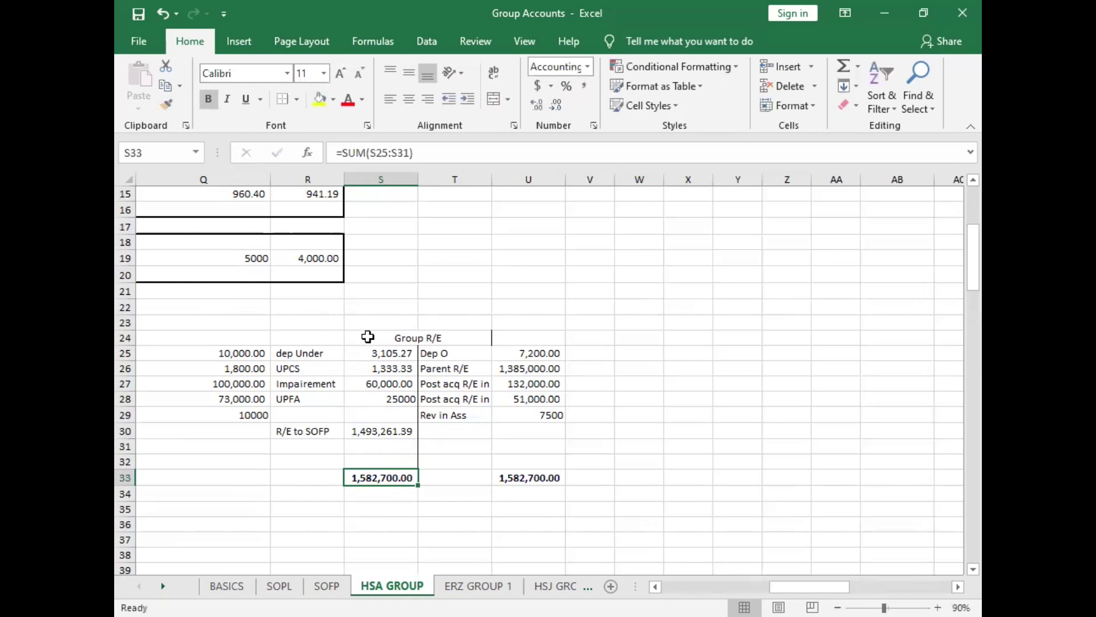
Step: Apply a thick outside border around the Group R/E account in S24:U33
{"action": "left_click_drag", "start_coordinate": [365, 341], "coordinate": [541, 475]}
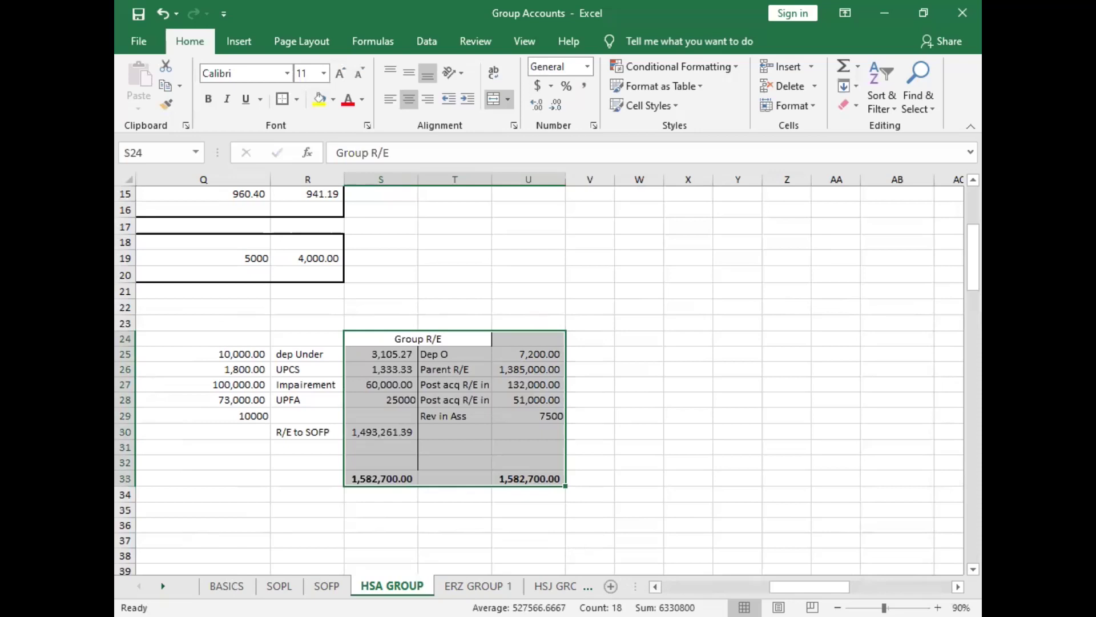
Step: Total the credit side of the NCI account in Q32 with =SUM(Q25:Q30) and make it bold
{"action": "scroll", "coordinate": [527, 482], "scroll_direction": "left", "scroll_amount": 5}
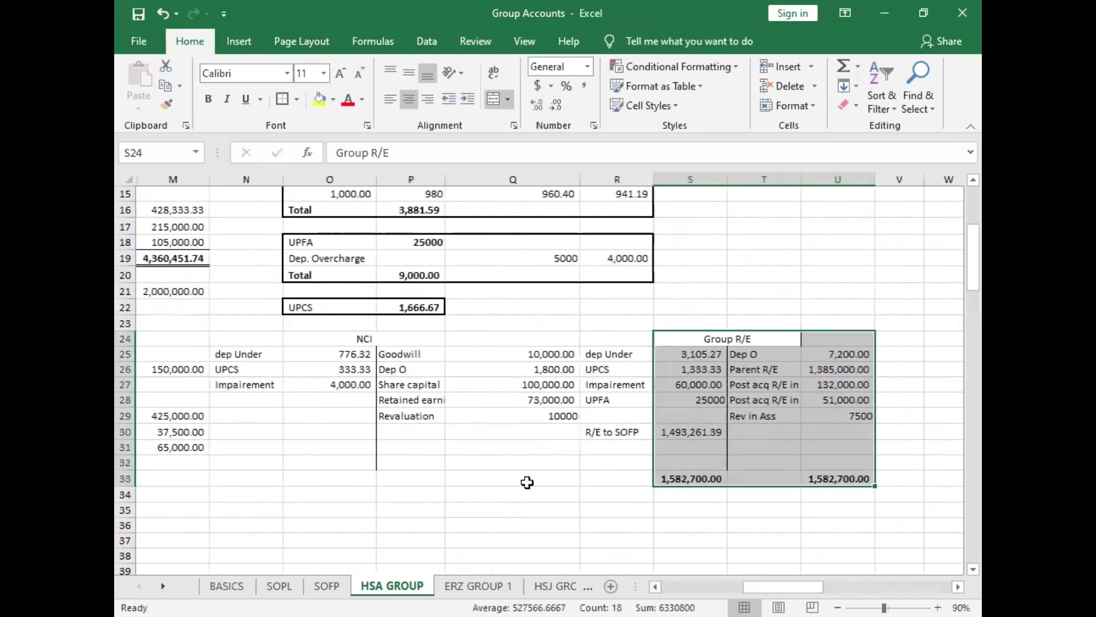
{"action": "left_click", "coordinate": [529, 467]}
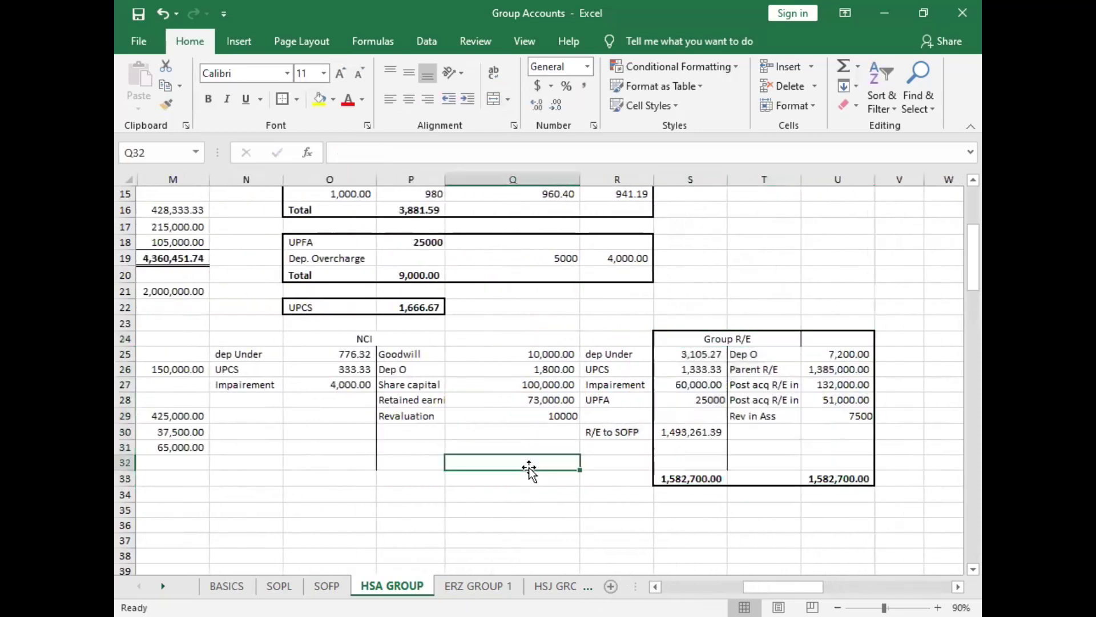
{"action": "type", "text": "="}
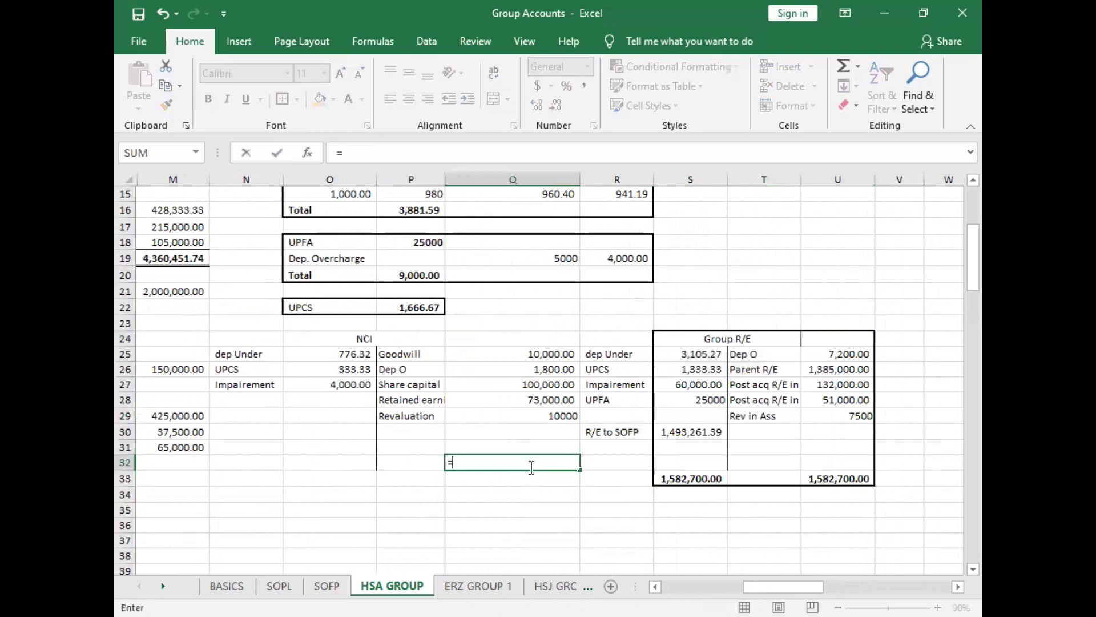
{"action": "type", "text": "SUM("}
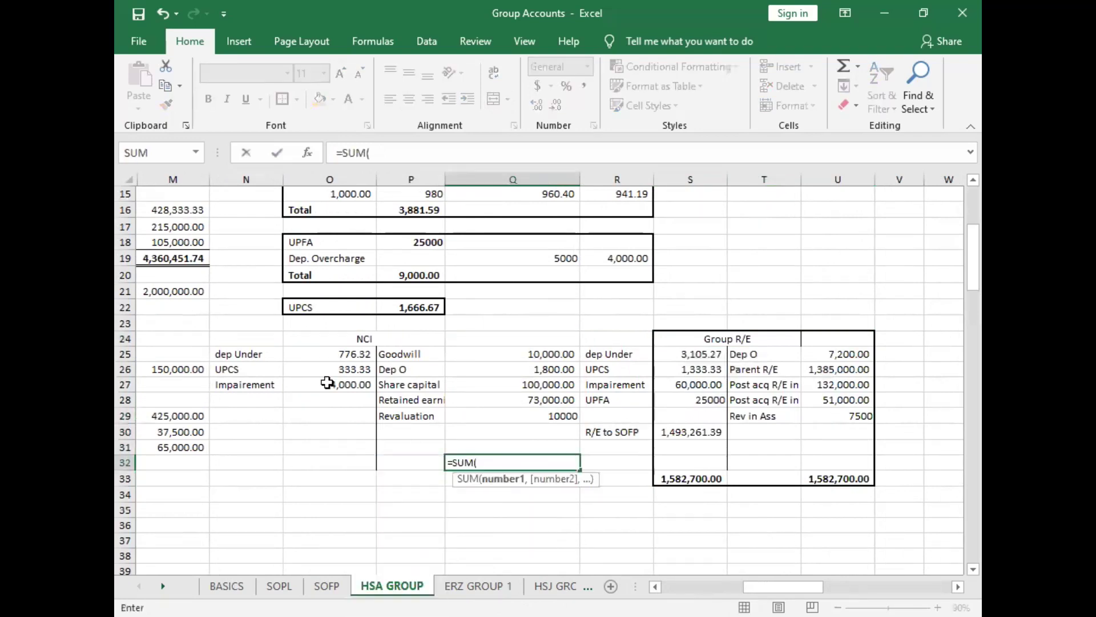
{"action": "left_click", "coordinate": [508, 353]}
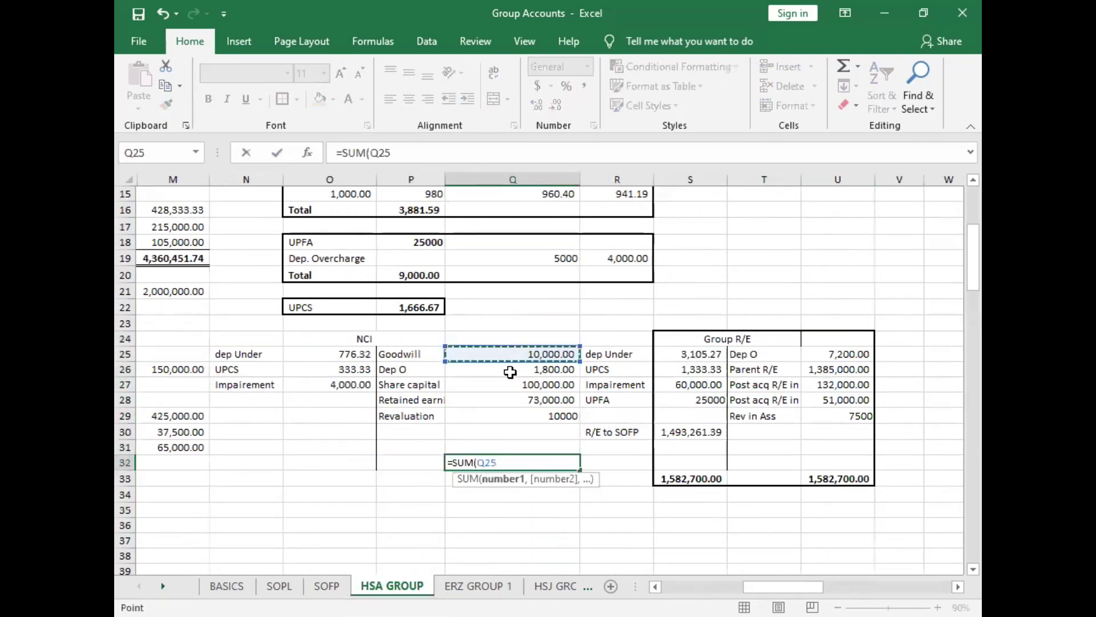
{"action": "left_click", "coordinate": [519, 437], "text": "shift"}
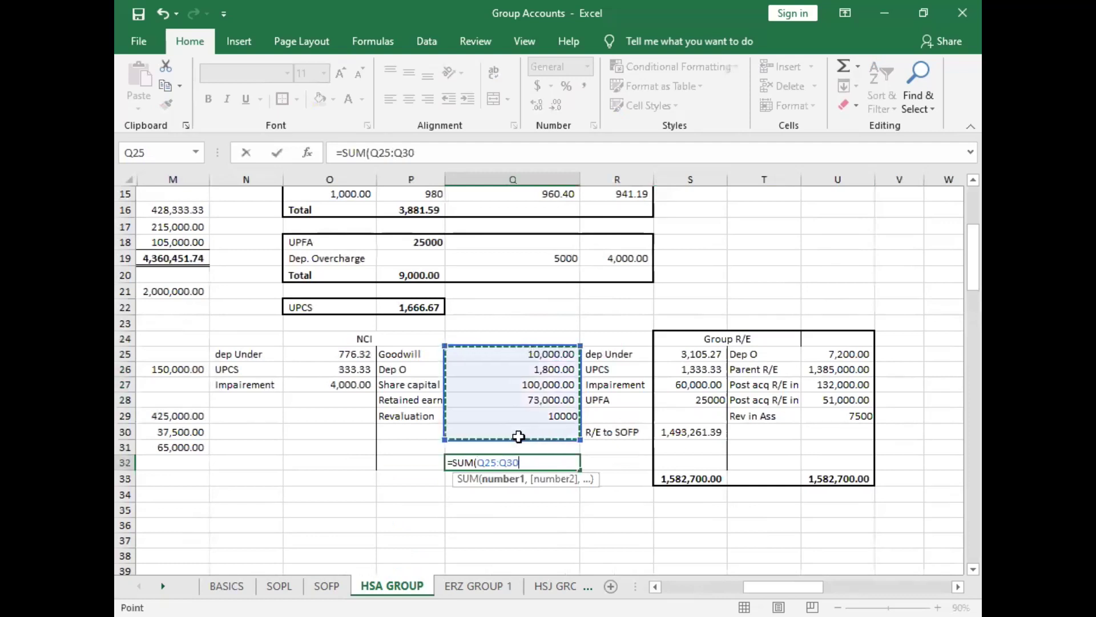
{"action": "key", "text": "ctrl+Return"}
{"action": "key", "text": "ctrl+b"}
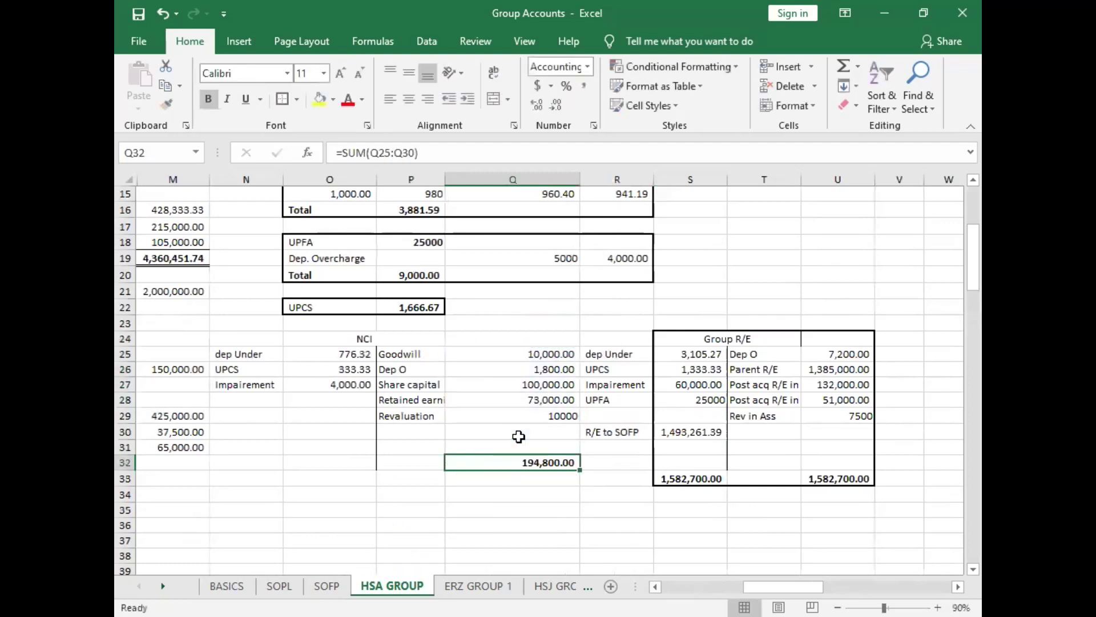
Step: Label N29 "NCI to SOFP" on the debit side of the NCI account
{"action": "left_click", "coordinate": [249, 421]}
{"action": "type", "text": "NCI to SOFP"}
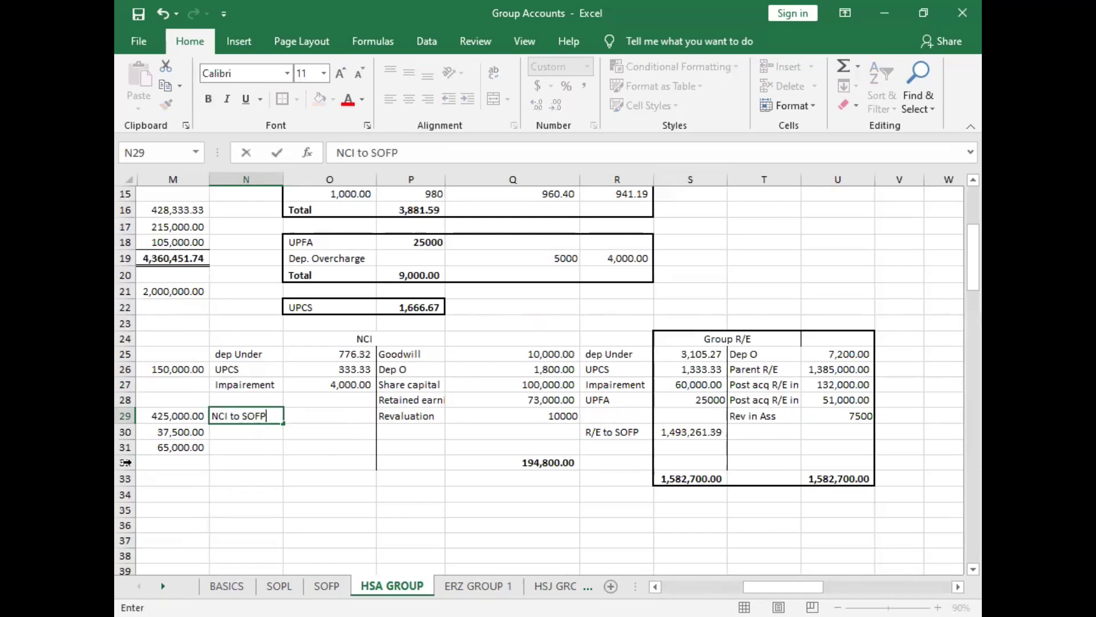
{"action": "left_click", "coordinate": [346, 415]}
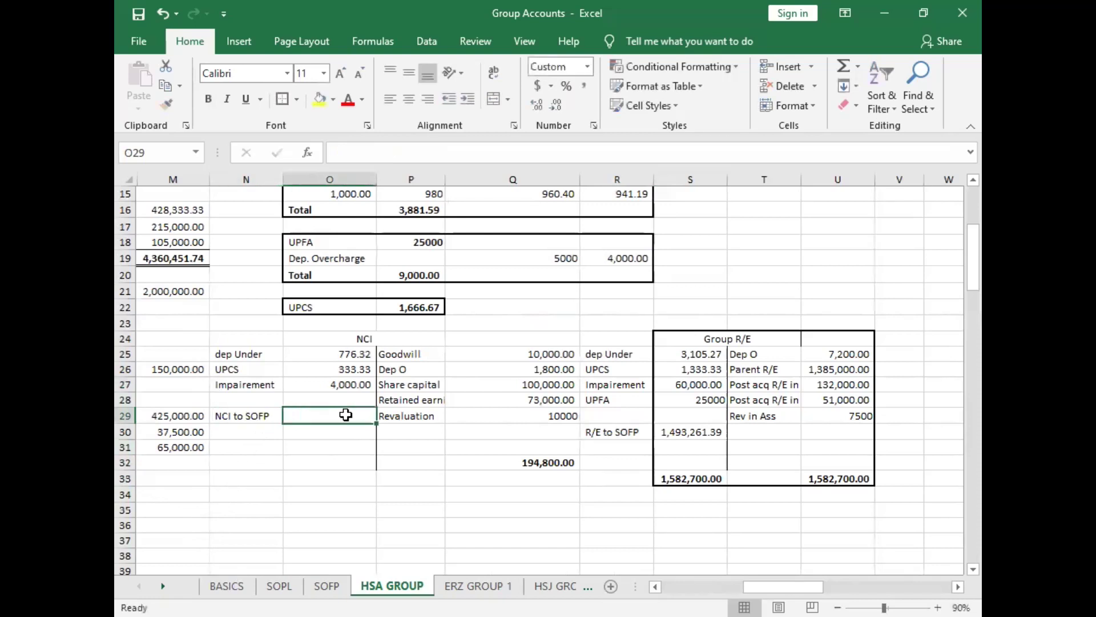
Step: Calculate the NCI to SOFP balancing figure in O29 with =Q32-SUM(O25:O27)
{"action": "type", "text": "="}
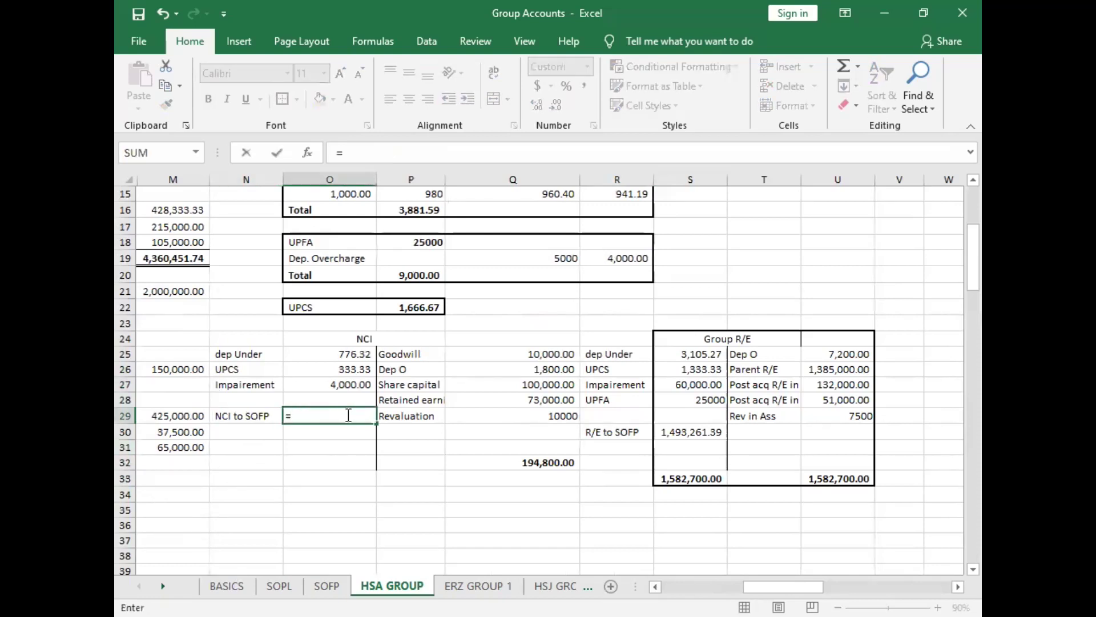
{"action": "left_click", "coordinate": [535, 461]}
{"action": "type", "text": "-"}
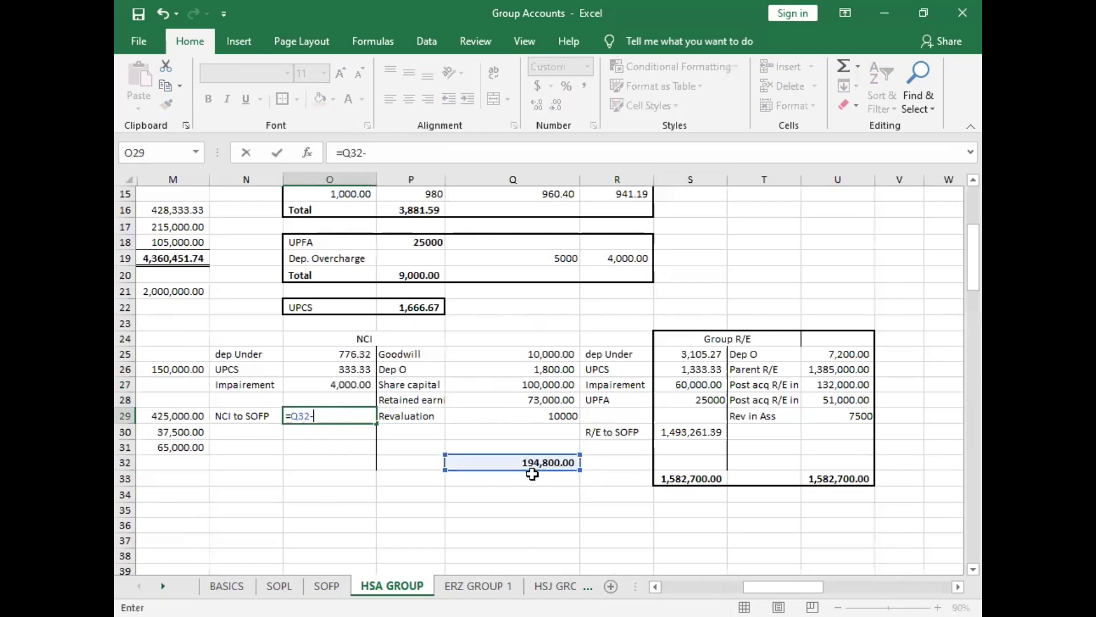
{"action": "type", "text": "SUM("}
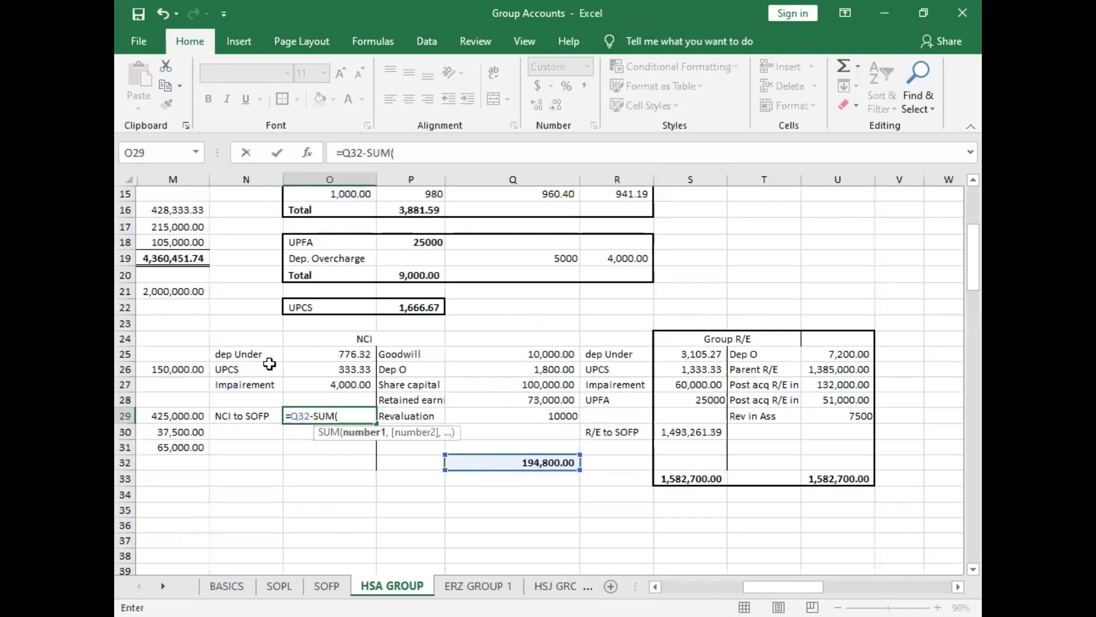
{"action": "left_click", "coordinate": [309, 352]}
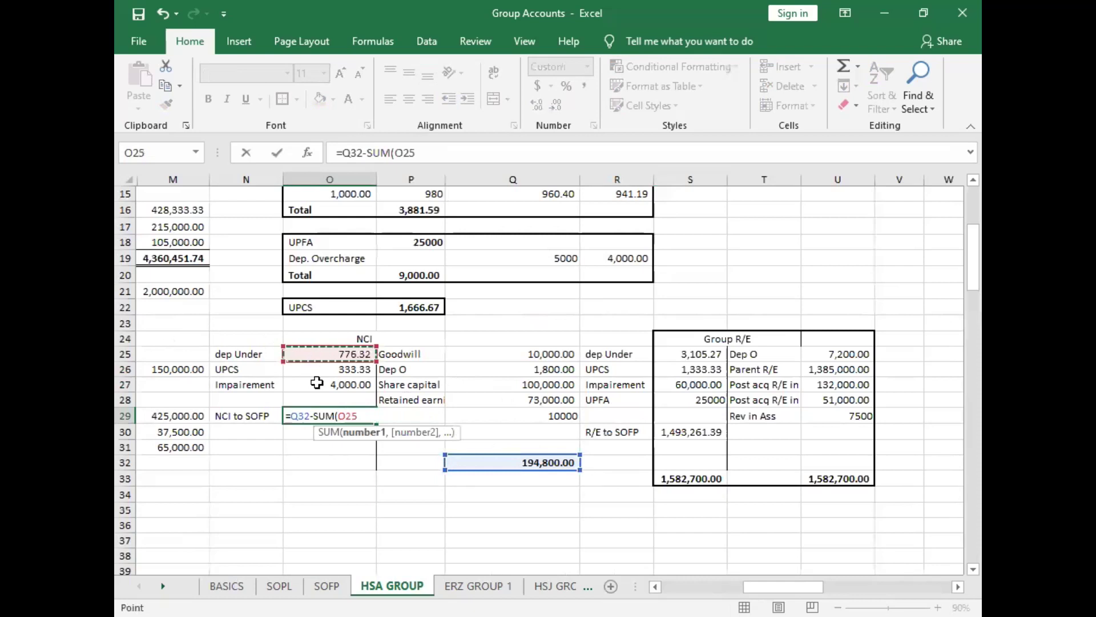
{"action": "left_click_drag", "start_coordinate": [317, 383], "coordinate": [317, 390]}
{"action": "type", "text": ")"}
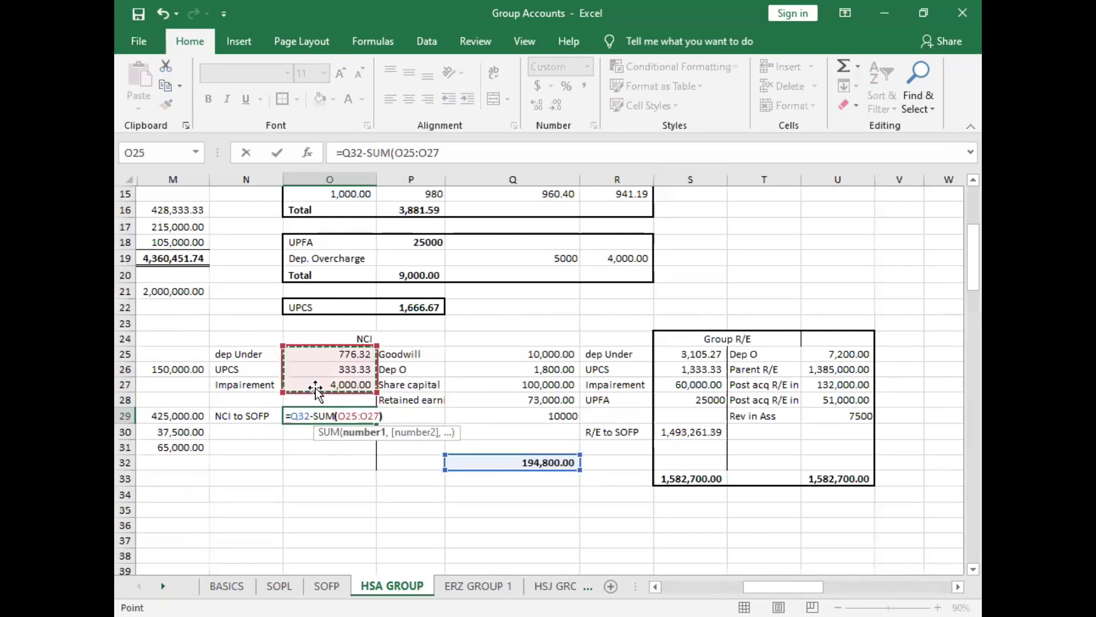
{"action": "key", "text": "ctrl+Return"}
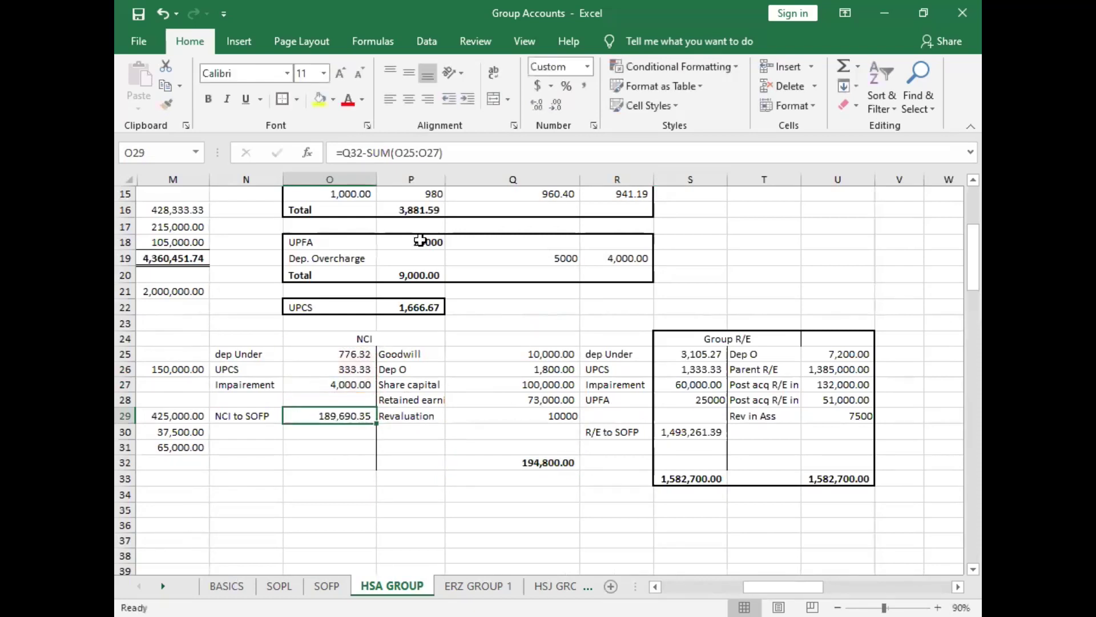
Step: Total the debit side of the NCI account in O32 with =SUM(O25:O29) and make it bold
{"action": "left_click", "coordinate": [341, 462]}
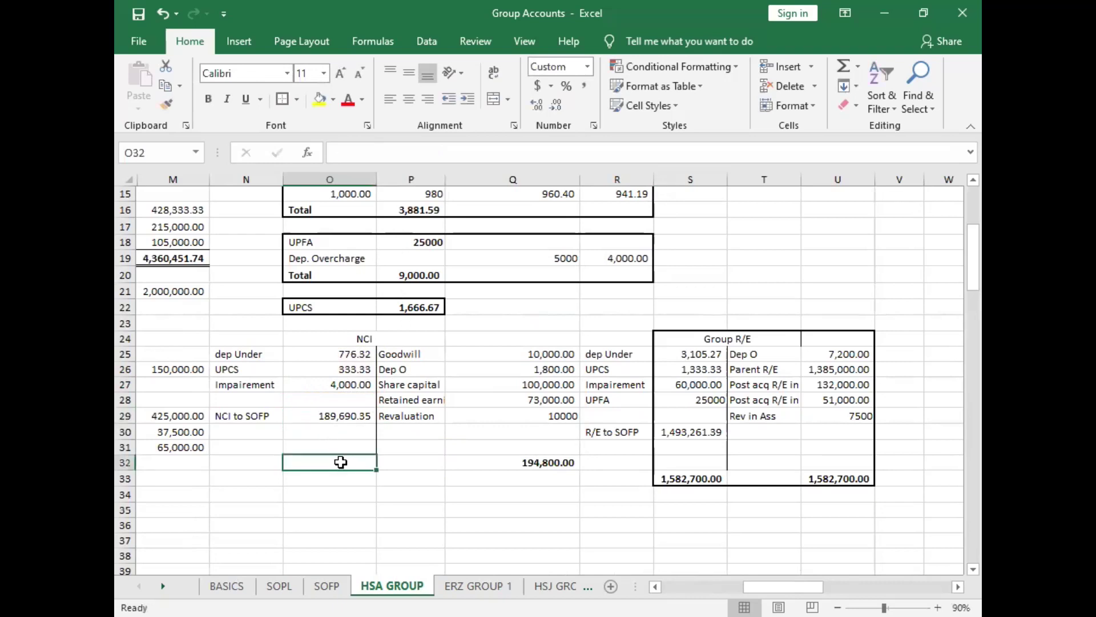
{"action": "type", "text": "="}
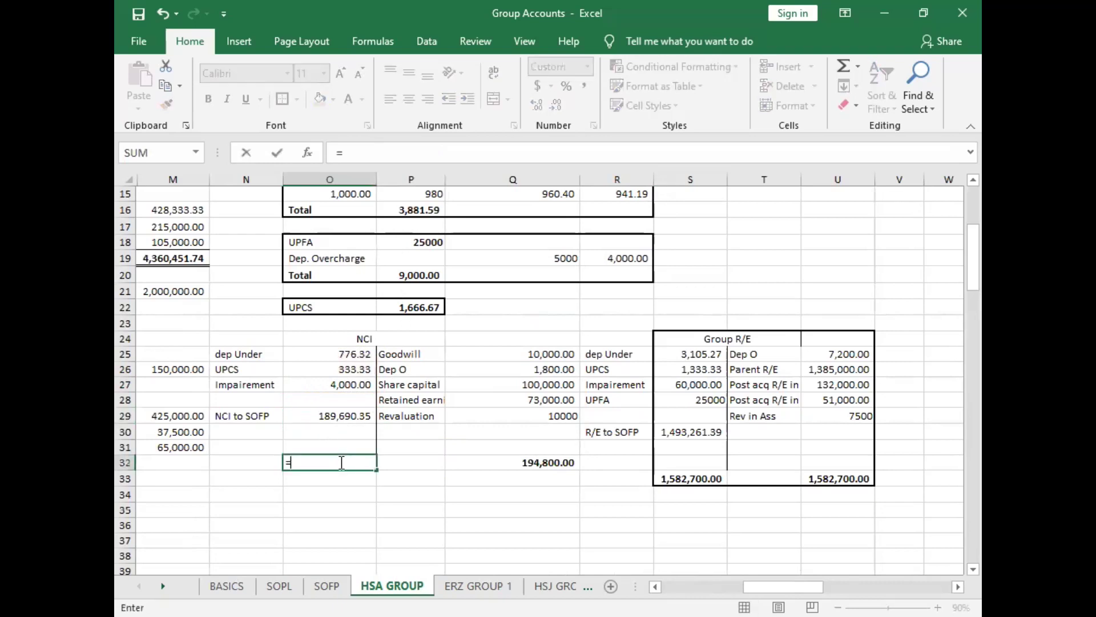
{"action": "type", "text": "SUM("}
{"action": "left_click_drag", "start_coordinate": [339, 352], "coordinate": [337, 415]}
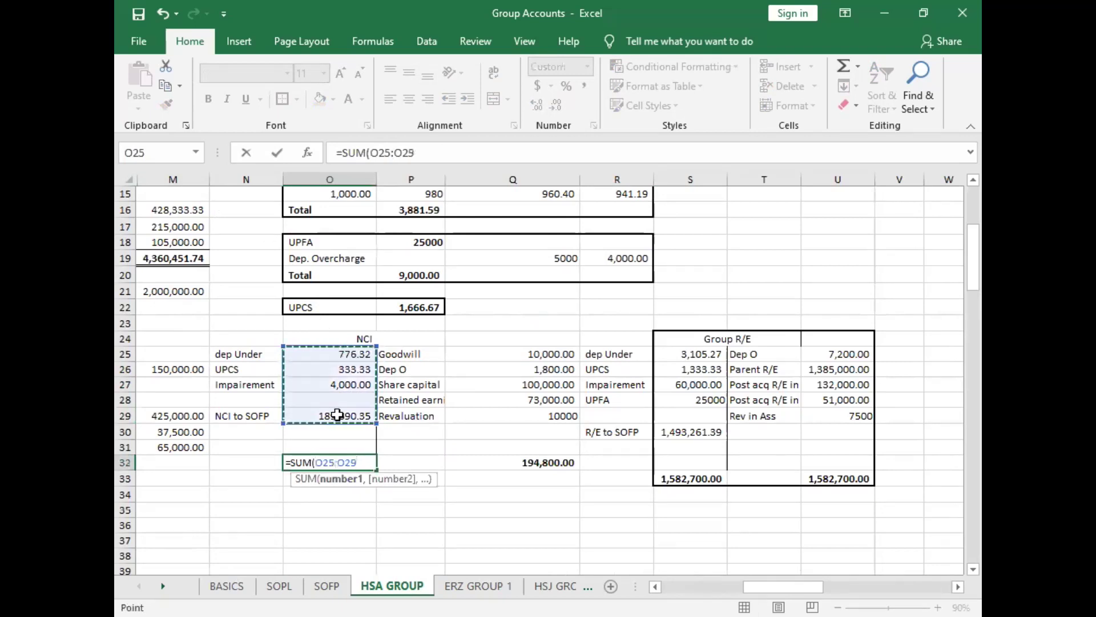
{"action": "key", "text": "ctrl+Return"}
{"action": "key", "text": "ctrl+b"}
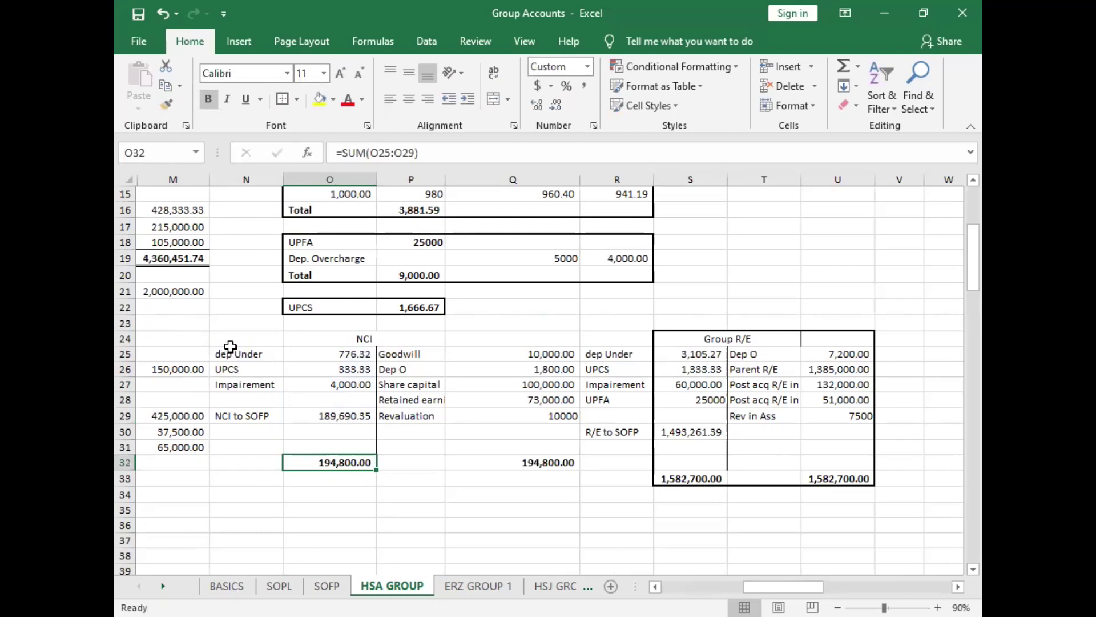
Step: Apply thick outside borders around the NCI account in N24:Q32 and the Group R/E account in R24:U33
{"action": "left_click_drag", "start_coordinate": [228, 338], "coordinate": [499, 468]}
{"action": "left_click", "coordinate": [282, 99]}
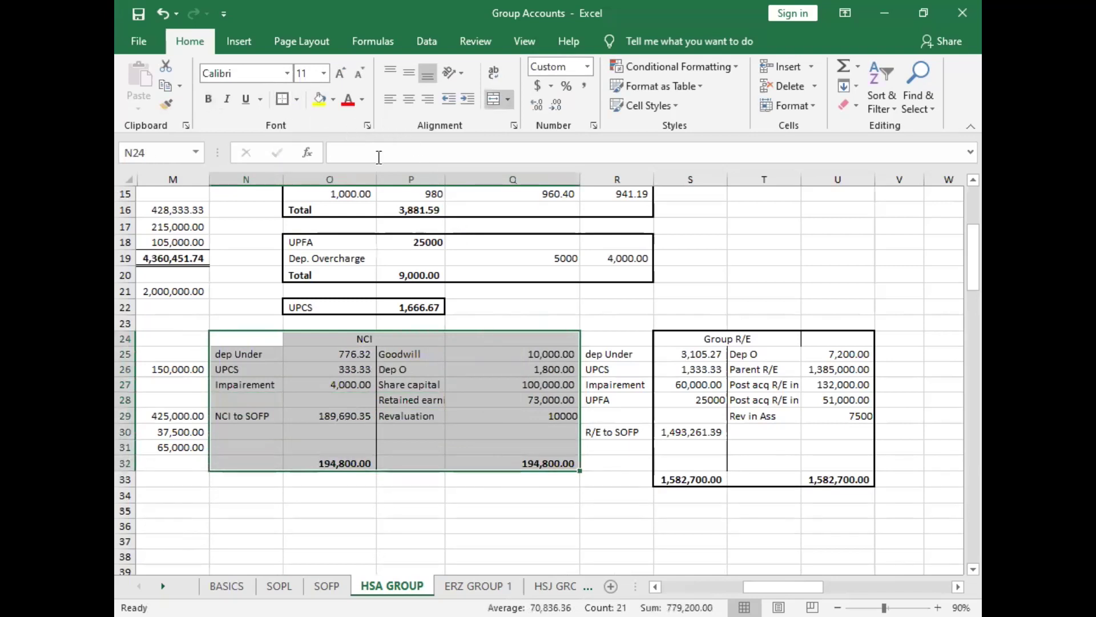
{"action": "left_click", "coordinate": [614, 338]}
{"action": "left_click_drag", "start_coordinate": [651, 349], "coordinate": [845, 481]}
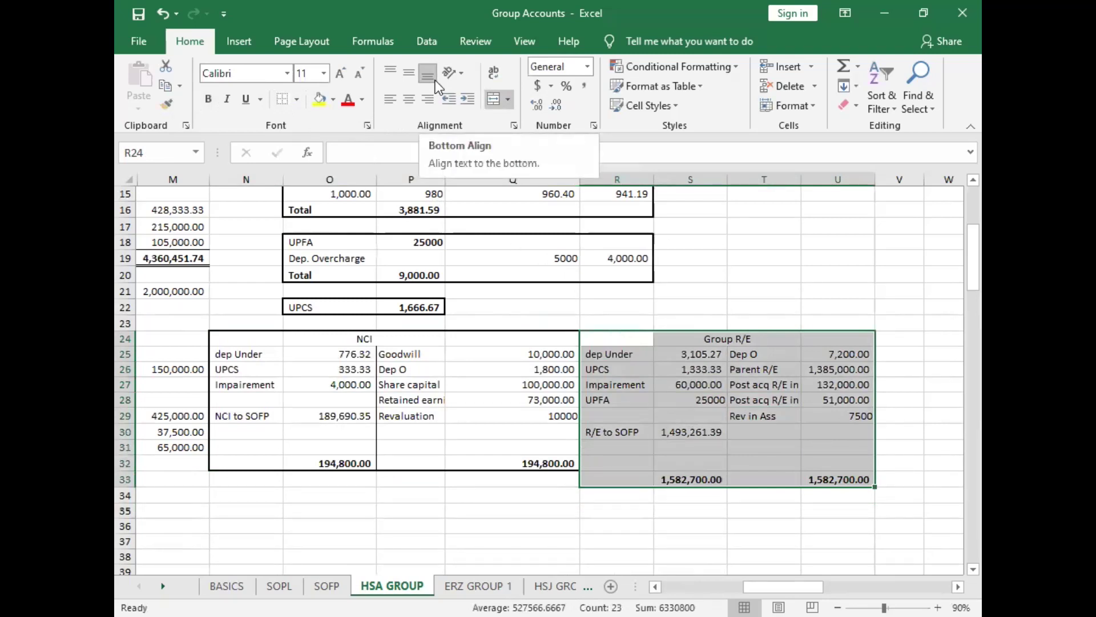
{"action": "left_click", "coordinate": [434, 523]}
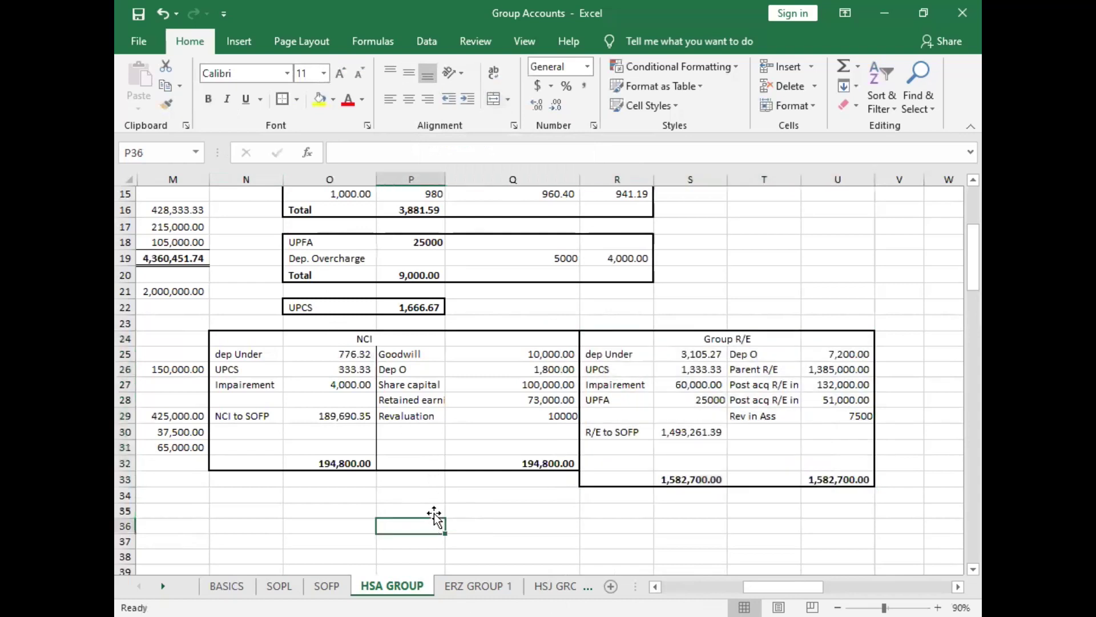
Step: Insert blank cells at N1:N67 twice, shifting cells right, to separate the workings from the statement by two columns
{"action": "scroll", "coordinate": [613, 584], "scroll_direction": "left", "scroll_amount": 3}
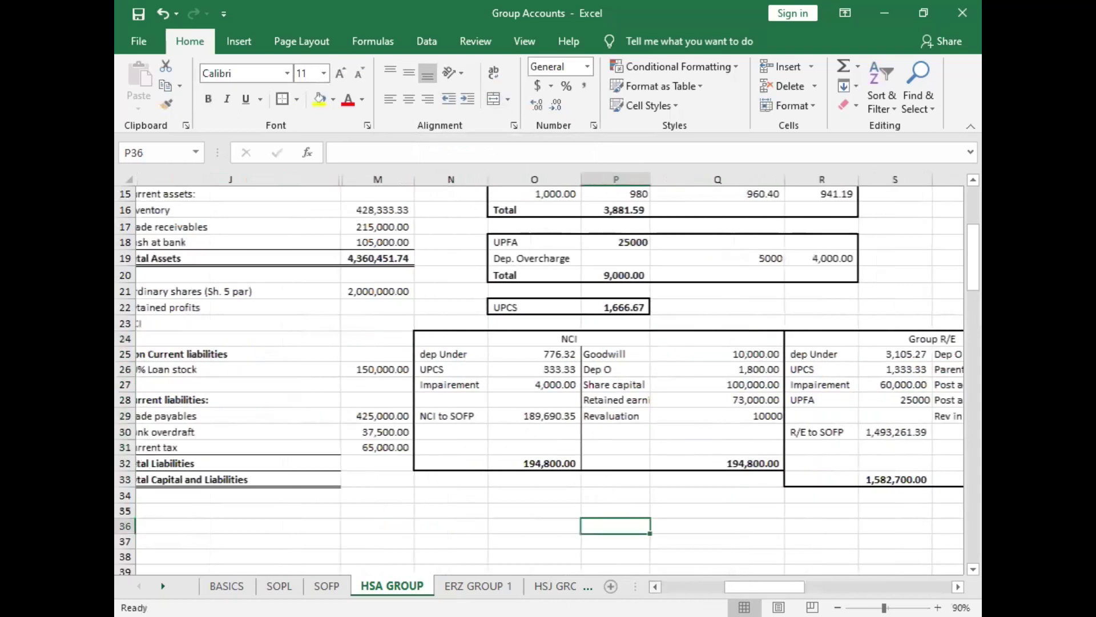
{"action": "scroll", "coordinate": [550, 382], "scroll_direction": "left", "scroll_amount": 2}
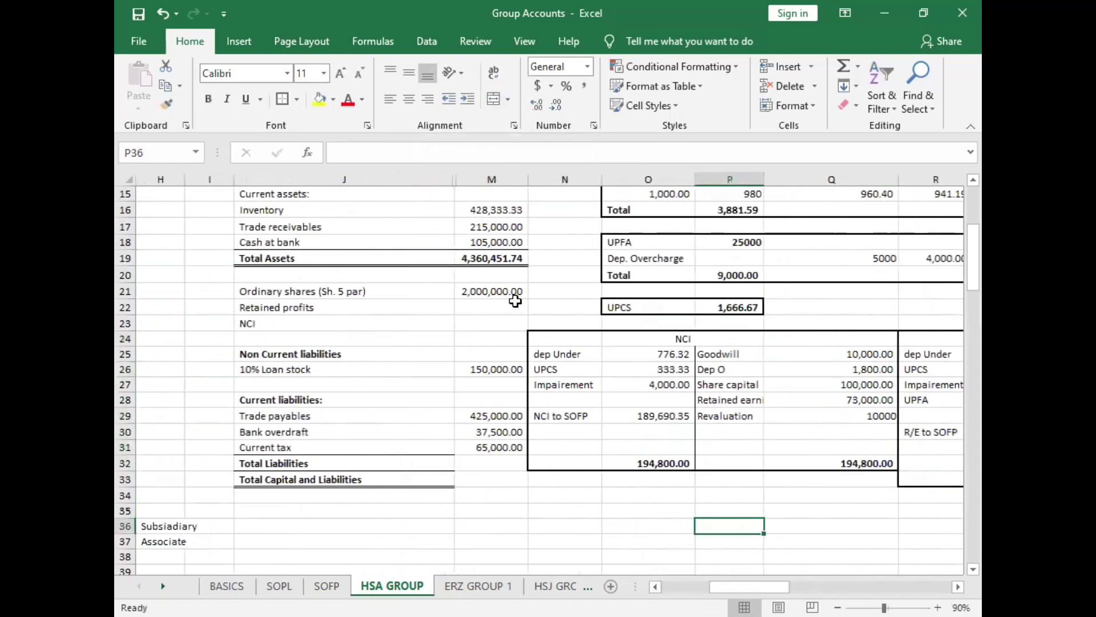
{"action": "scroll", "coordinate": [559, 252], "scroll_direction": "up", "scroll_amount": 5}
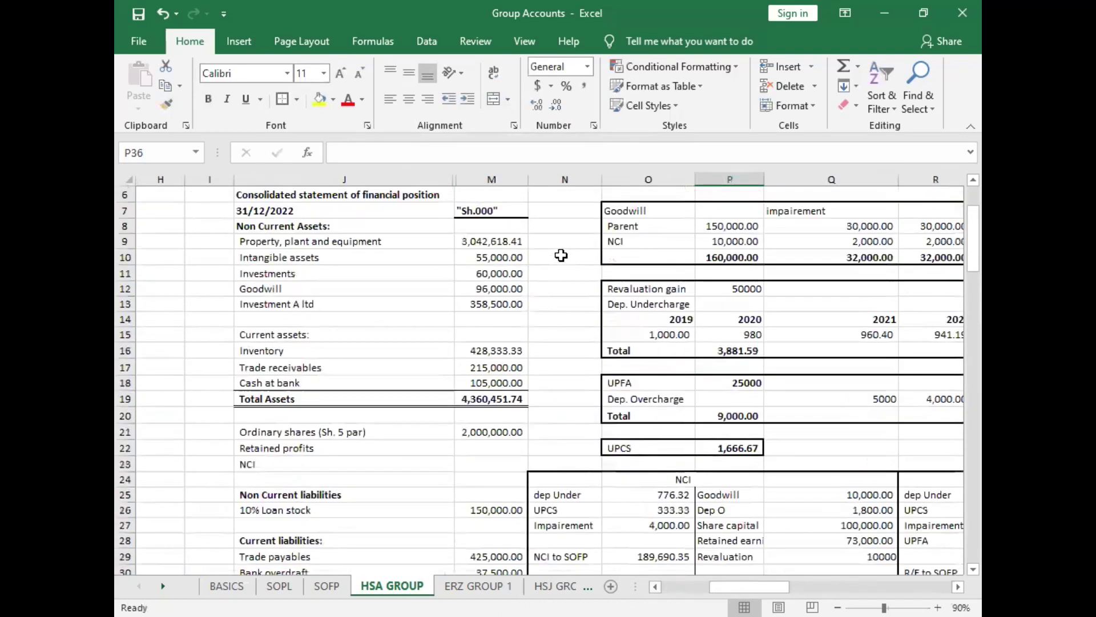
{"action": "left_click_drag", "start_coordinate": [571, 269], "coordinate": [603, 568]}
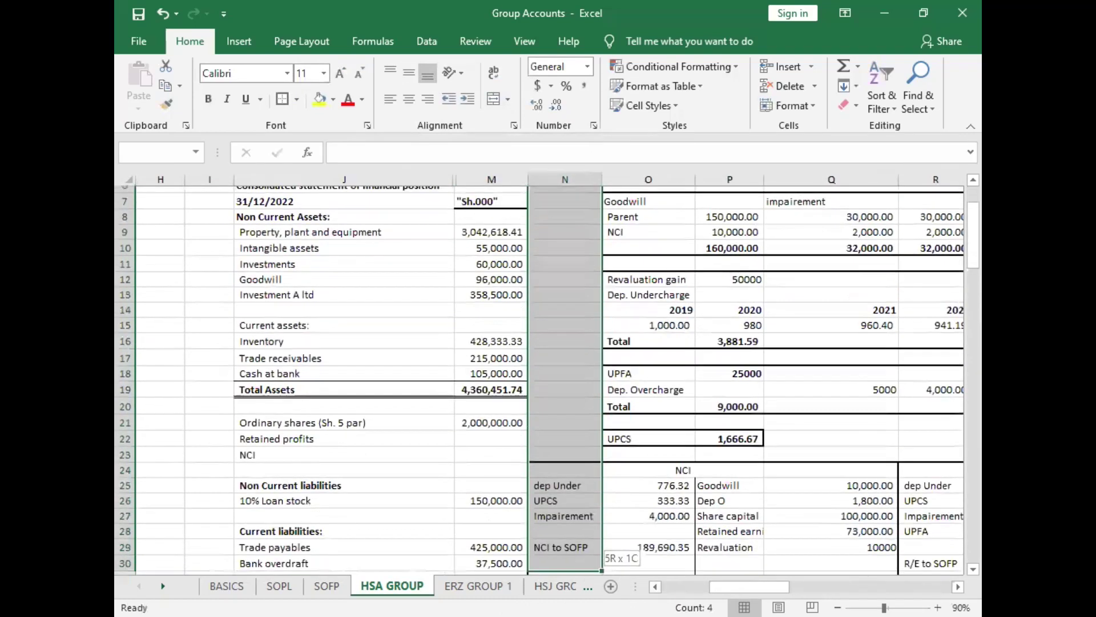
{"action": "left_click_drag", "start_coordinate": [600, 523], "coordinate": [579, 429]}
{"action": "scroll", "coordinate": [571, 422], "scroll_direction": "down", "scroll_amount": 15}
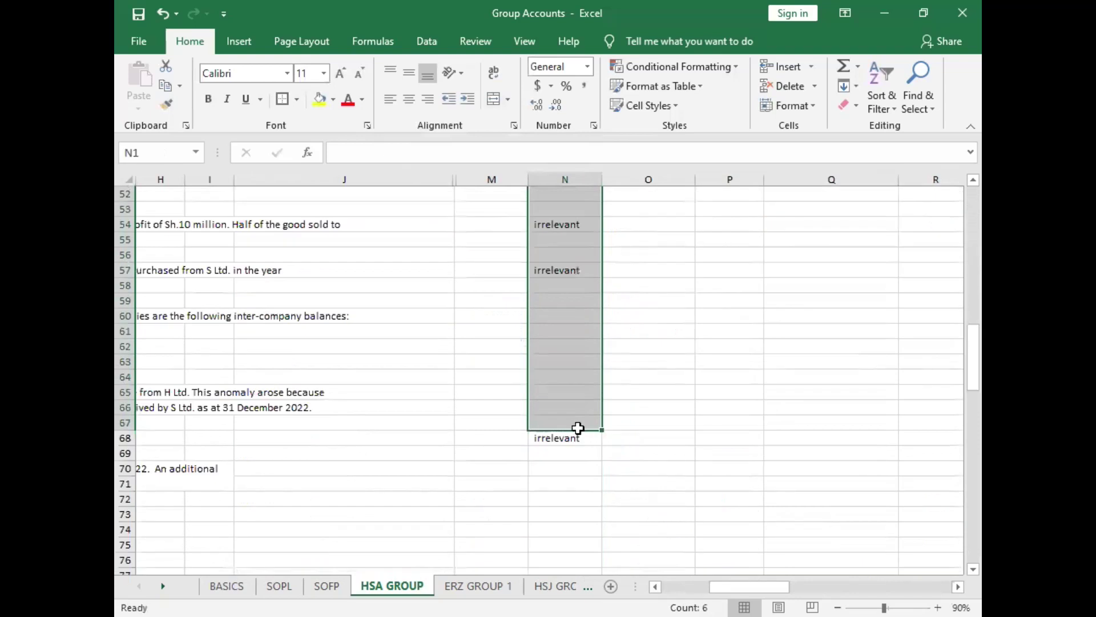
{"action": "key", "text": "ctrl+shift+plus"}
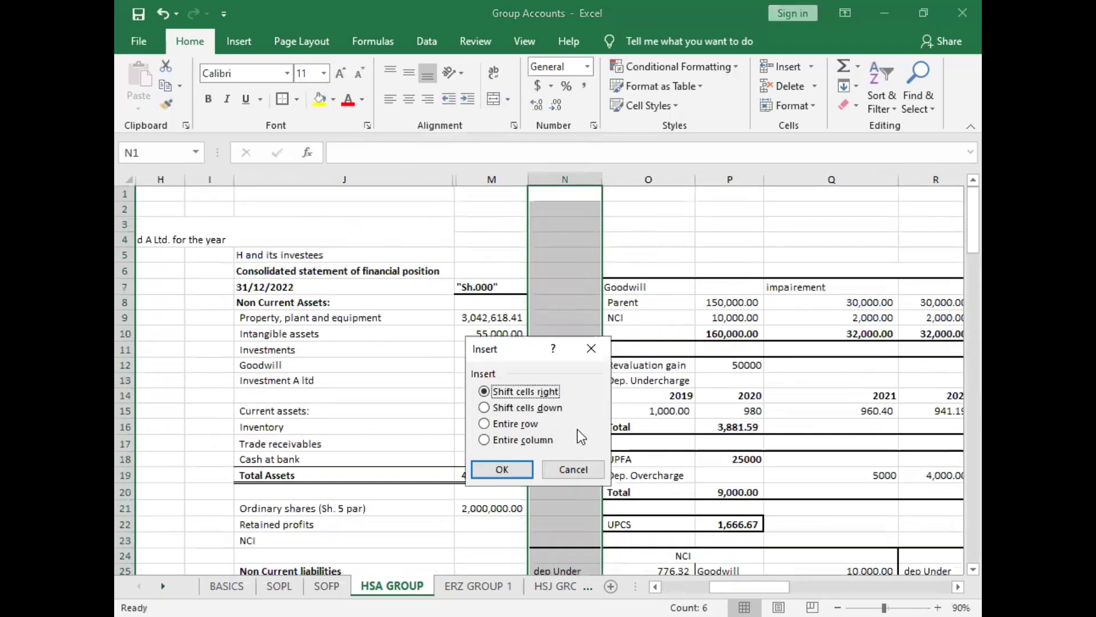
{"action": "key", "text": "Return"}
{"action": "key", "text": "ctrl+shift+plus"}
{"action": "key", "text": "Return"}
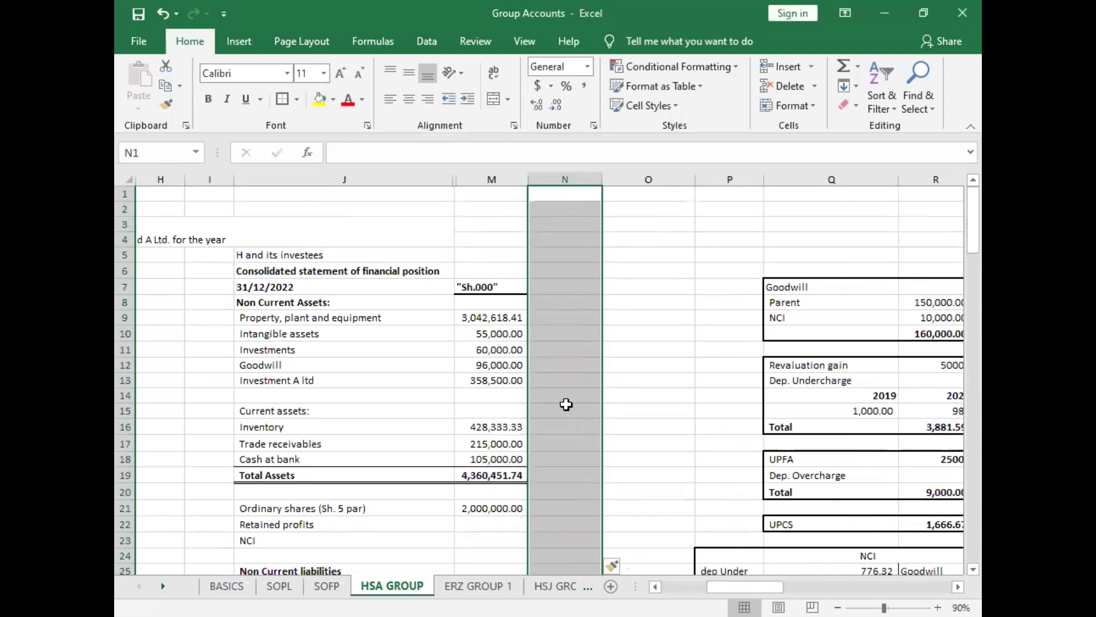
{"action": "scroll", "coordinate": [568, 408], "scroll_direction": "down", "scroll_amount": 3}
{"action": "left_click", "coordinate": [648, 494]}
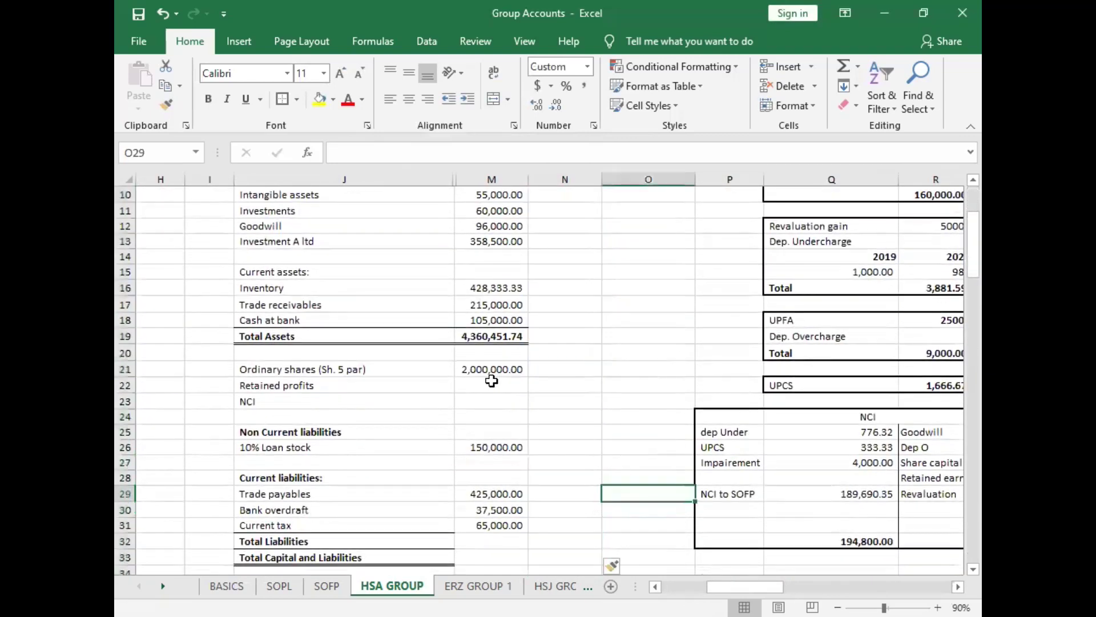
Step: Link Retained profits in M22 to the R/E to SOFP balance with =U30
{"action": "left_click", "coordinate": [491, 381]}
{"action": "double_click", "coordinate": [497, 386]}
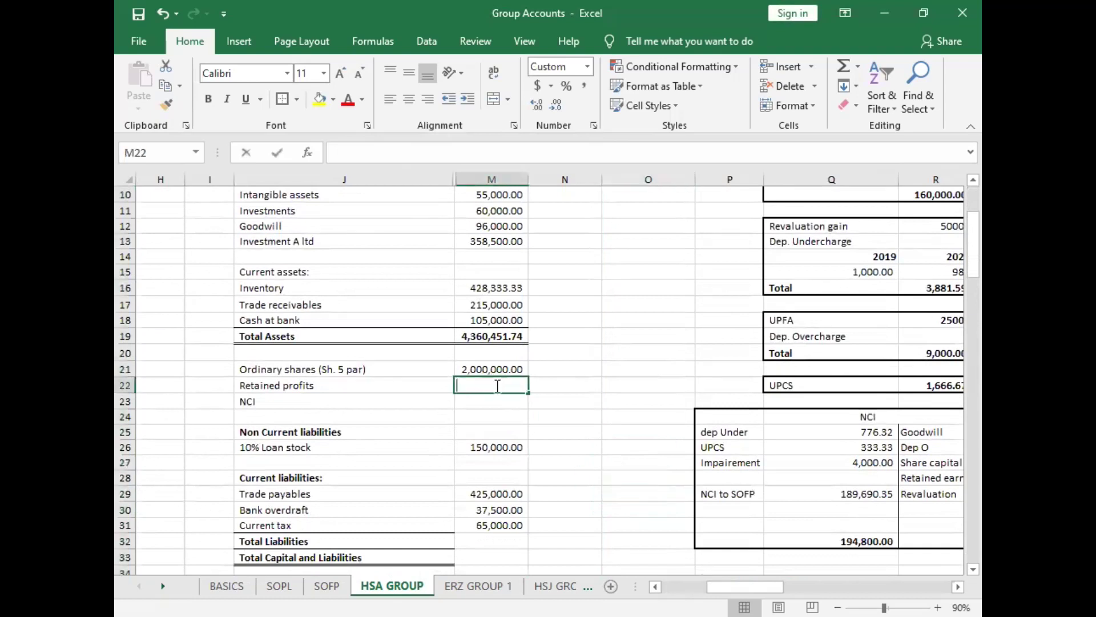
{"action": "type", "text": "="}
{"action": "scroll", "coordinate": [855, 526], "scroll_direction": "right", "scroll_amount": 4}
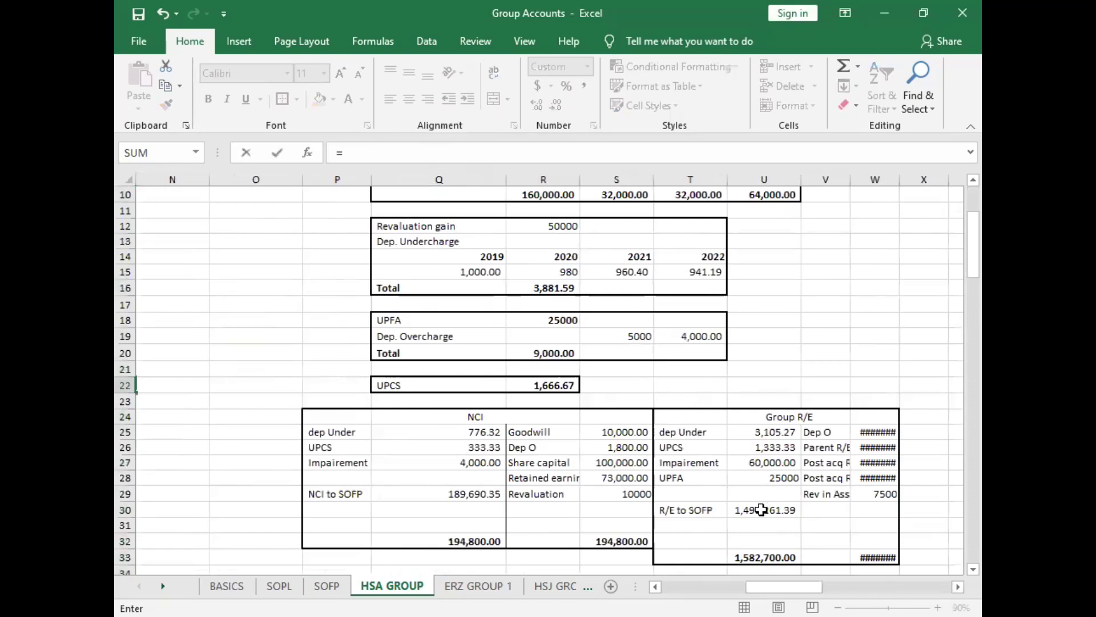
{"action": "left_click", "coordinate": [762, 509]}
{"action": "key", "text": "Return"}
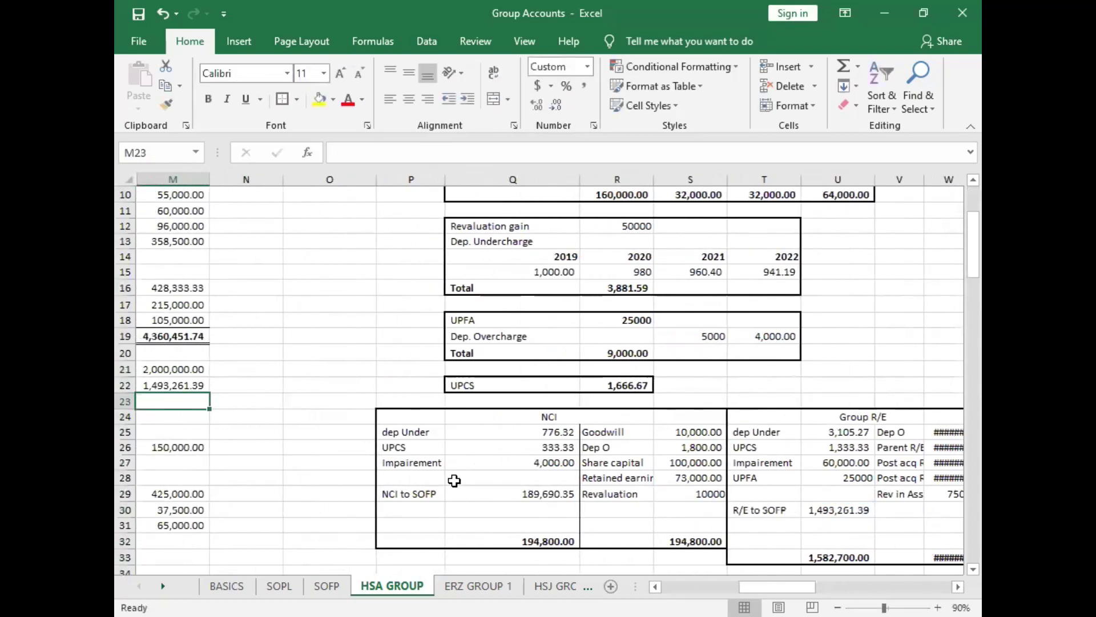
Step: Link NCI in M23 to the NCI to SOFP balance with =Q29
{"action": "type", "text": "="}
{"action": "left_click", "coordinate": [543, 495]}
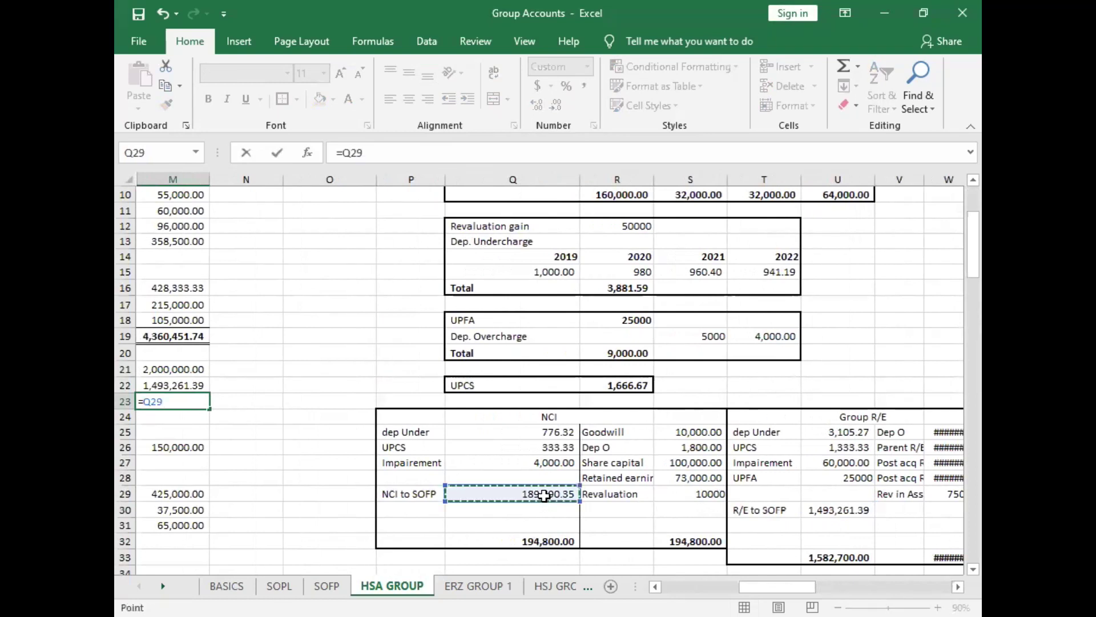
{"action": "key", "text": "Return"}
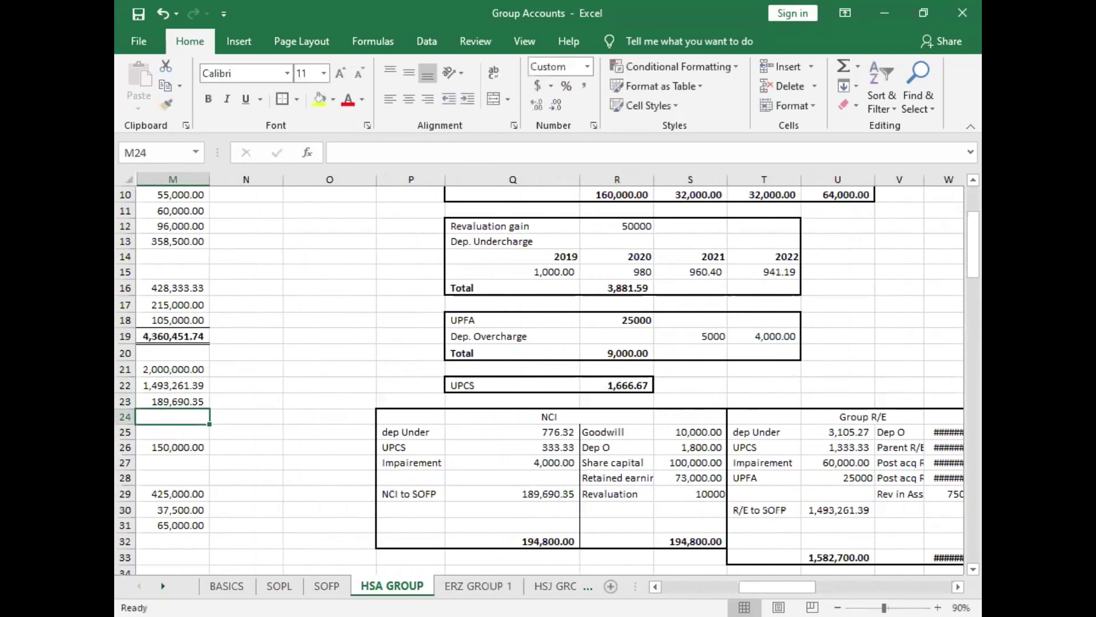
Step: Calculate Total Capital and Liabilities in M33 with =SUM(M21:M31) and make it bold
{"action": "scroll", "coordinate": [548, 371], "scroll_direction": "left", "scroll_amount": 5}
{"action": "scroll", "coordinate": [492, 434], "scroll_direction": "down", "scroll_amount": 2}
{"action": "left_click", "coordinate": [493, 463]}
{"action": "type", "text": "="}
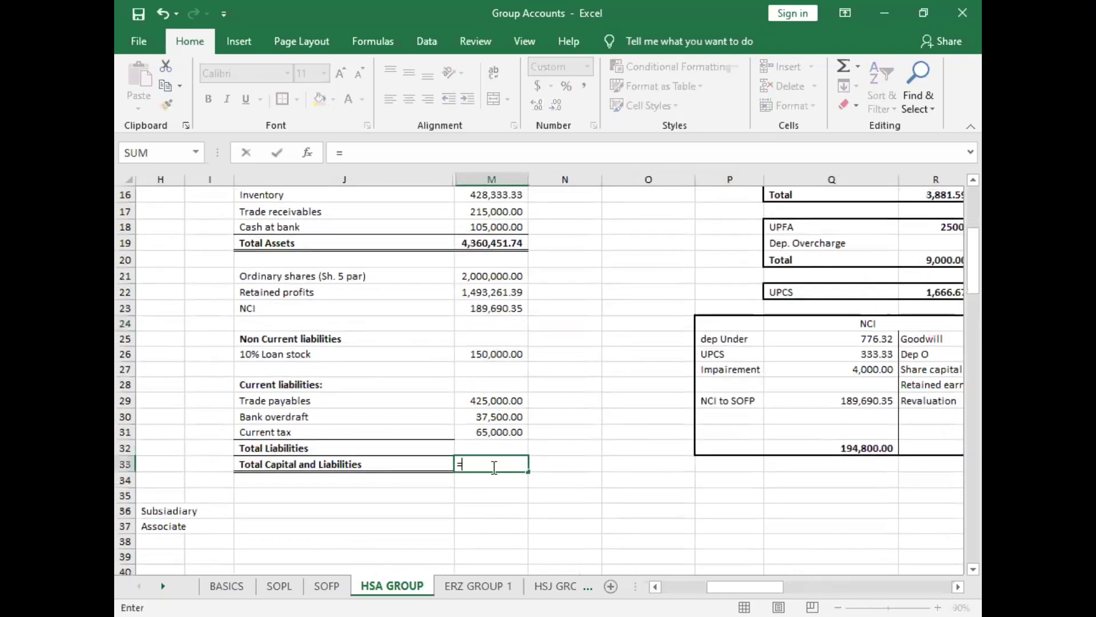
{"action": "type", "text": "SUM("}
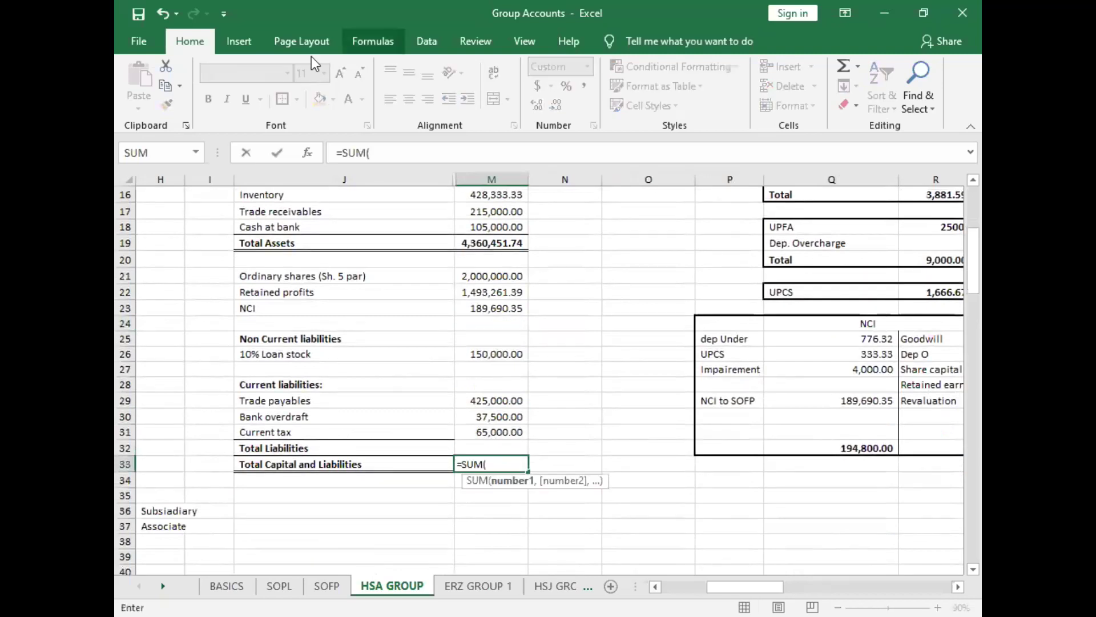
{"action": "left_click", "coordinate": [483, 274]}
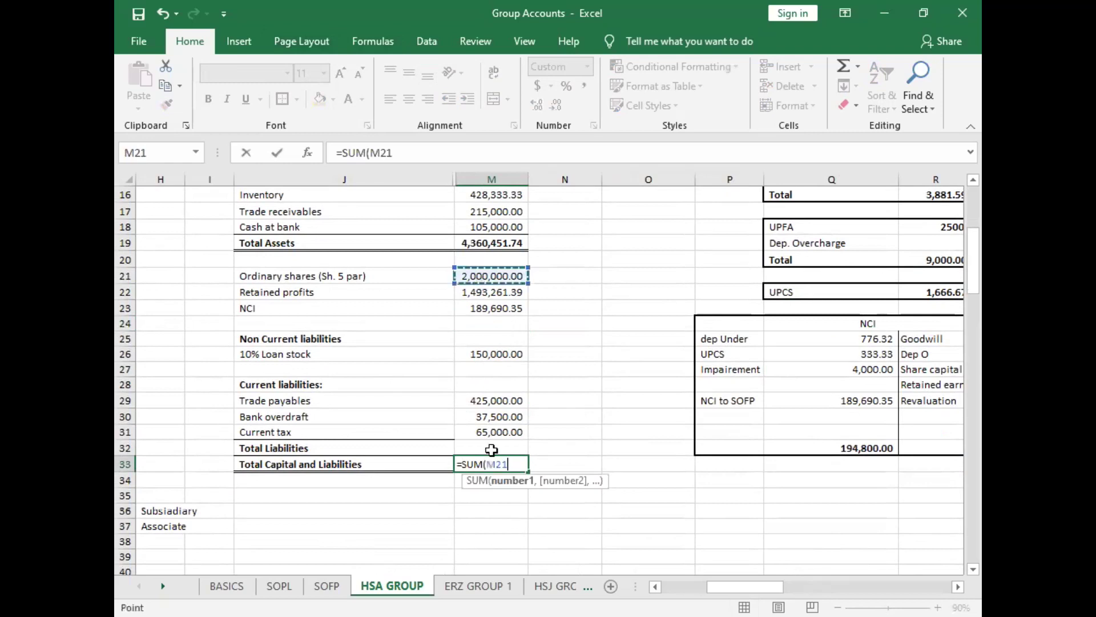
{"action": "left_click", "coordinate": [494, 435], "text": "shift"}
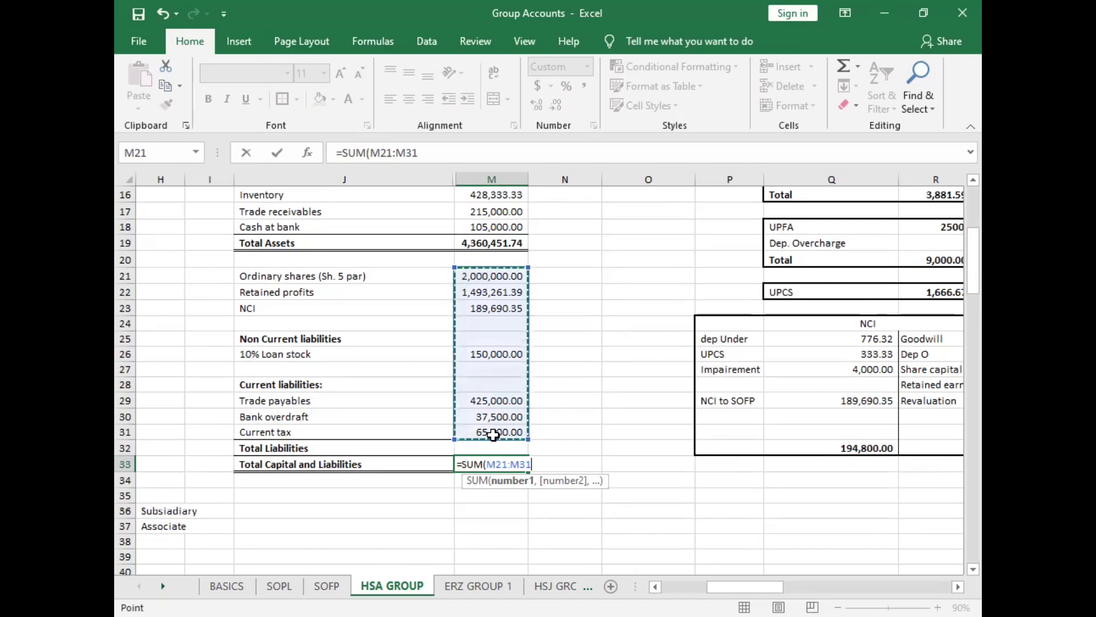
{"action": "key", "text": "ctrl+Return"}
{"action": "key", "text": "ctrl+b"}
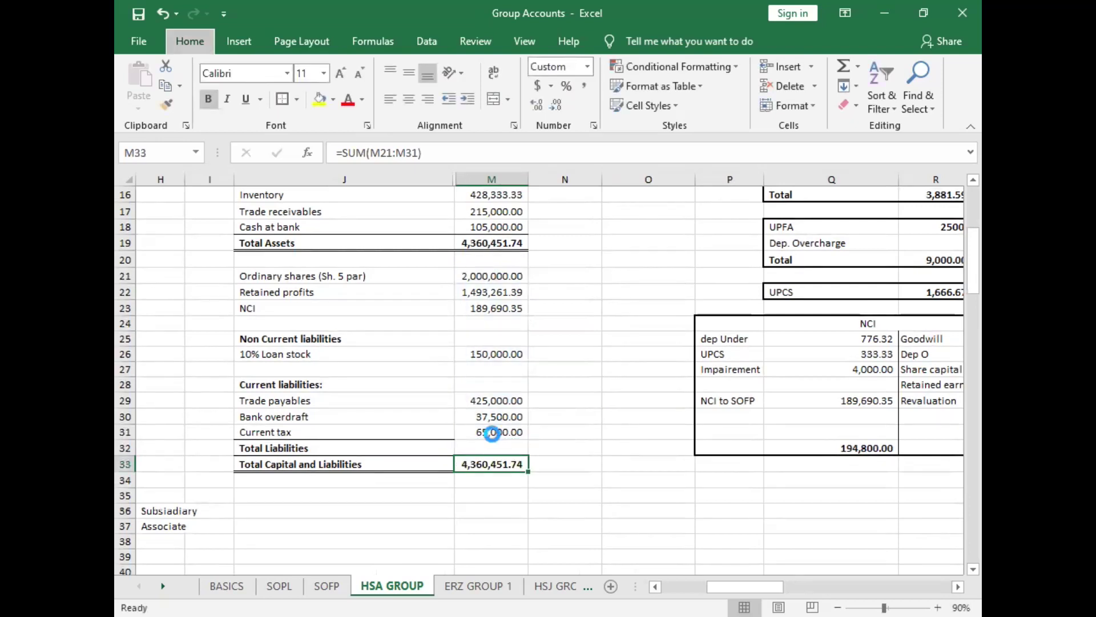
{"action": "left_click", "coordinate": [495, 524]}
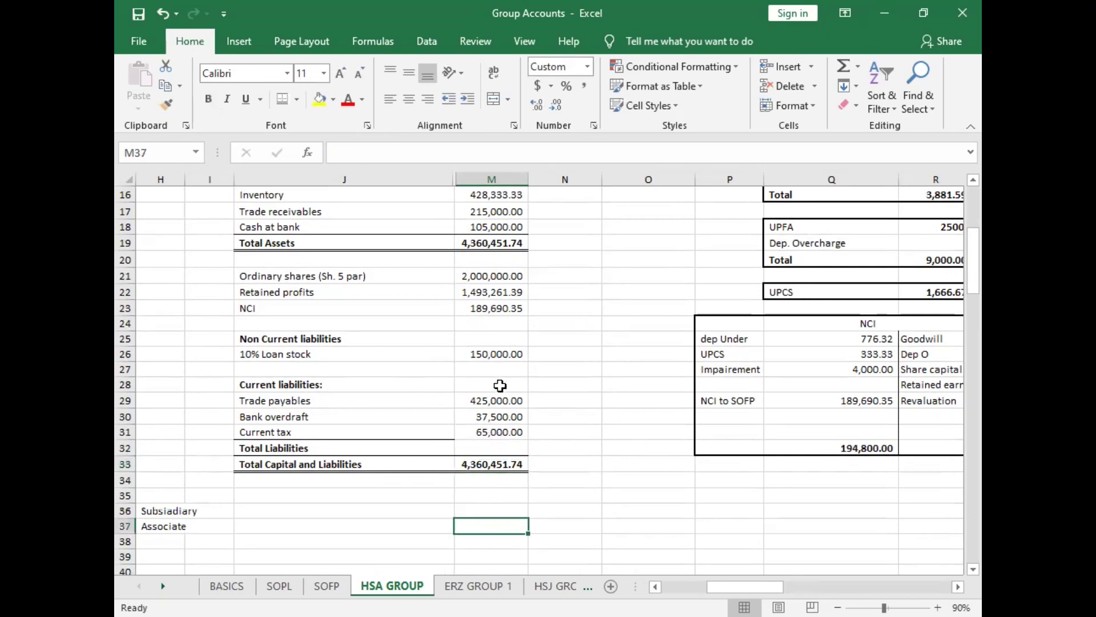
Step: Apply a thick outside border around the statement's amount column in M7:M34
{"action": "left_click_drag", "start_coordinate": [489, 479], "coordinate": [502, 98]}
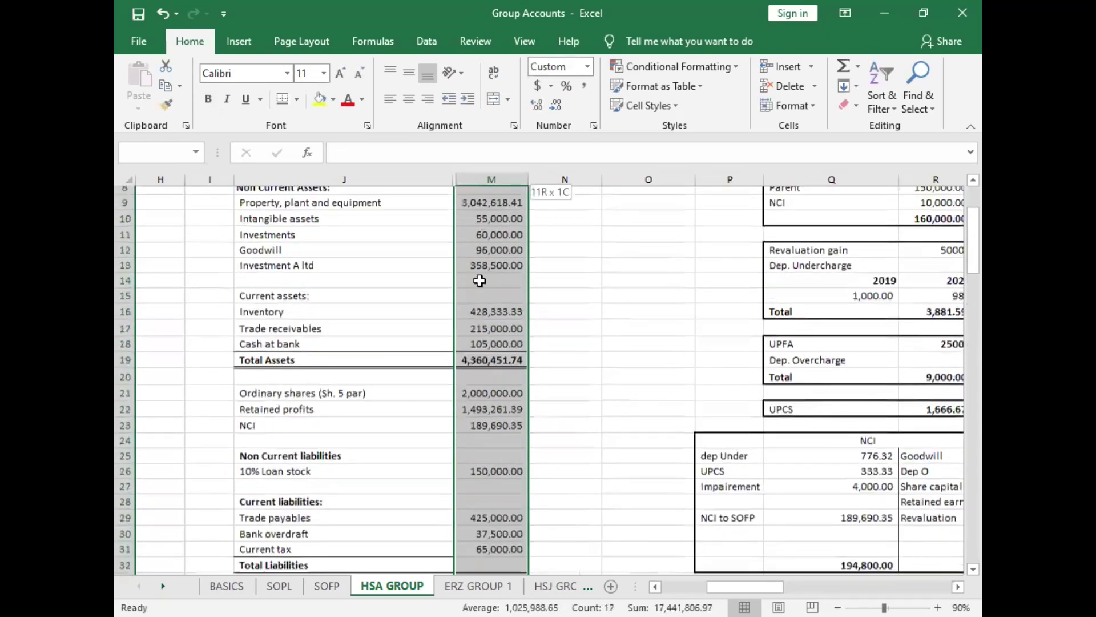
{"action": "scroll", "coordinate": [480, 282], "scroll_direction": "up", "scroll_amount": 2}
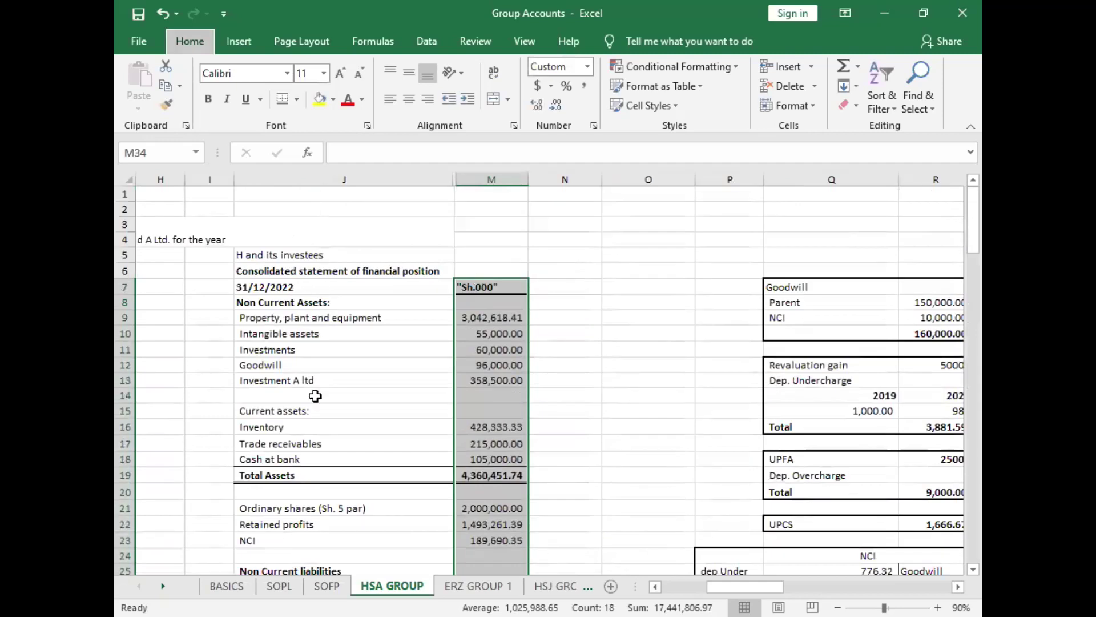
Step: Apply a thick outside border around the consolidated statement's line-item labels in J8:J33
{"action": "scroll", "coordinate": [379, 380], "scroll_direction": "down", "scroll_amount": 7}
{"action": "left_click_drag", "start_coordinate": [360, 367], "coordinate": [374, 303]}
{"action": "scroll", "coordinate": [375, 303], "scroll_direction": "up", "scroll_amount": 4}
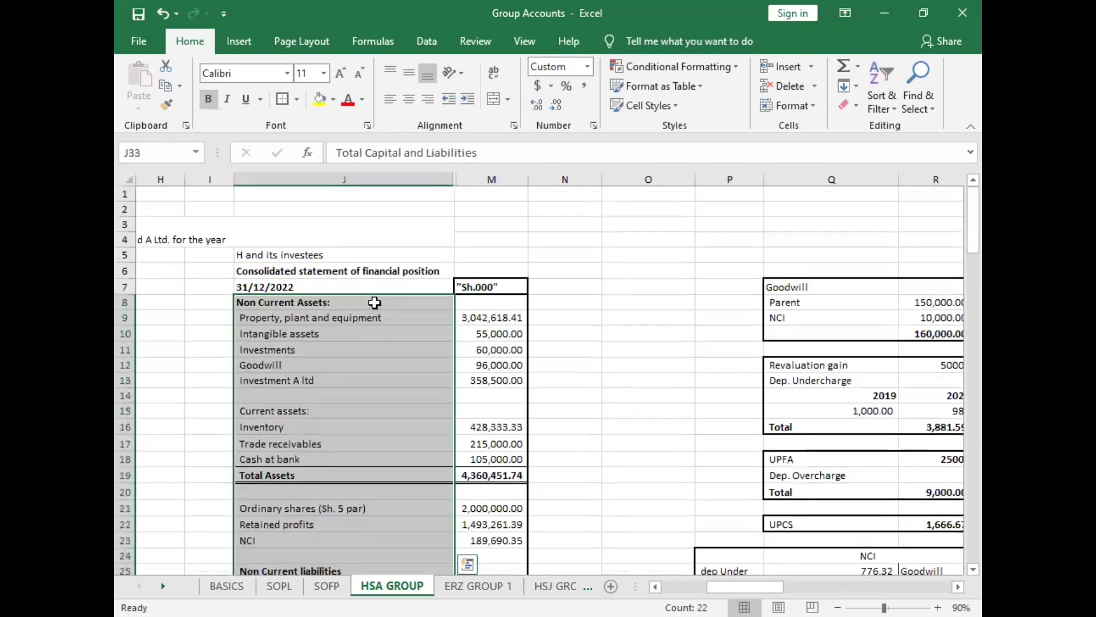
{"action": "scroll", "coordinate": [375, 303], "scroll_direction": "down", "scroll_amount": 7}
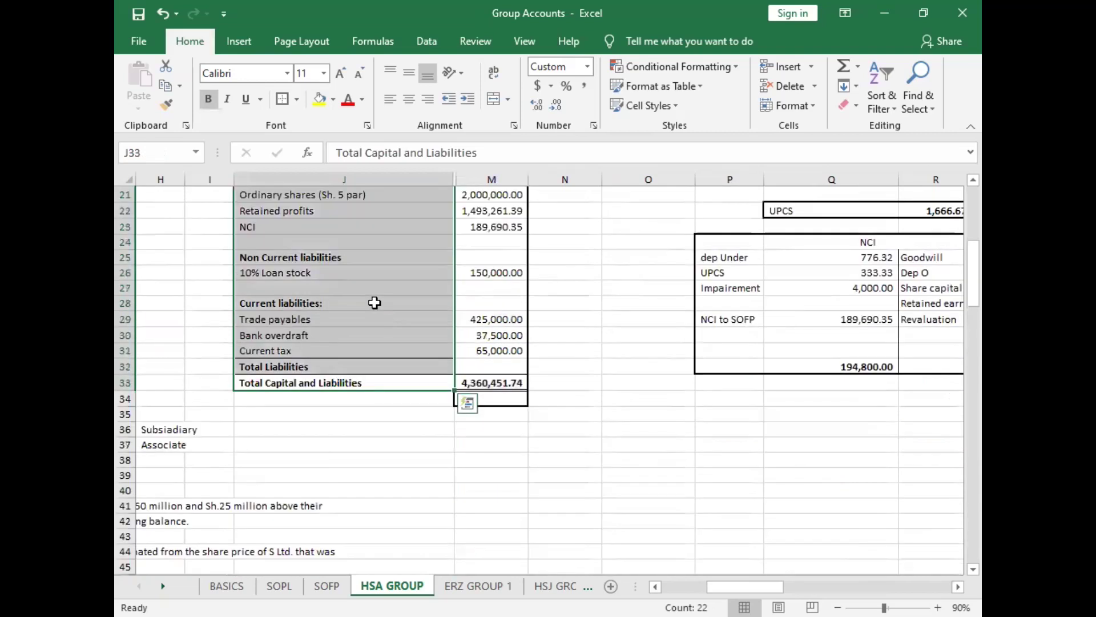
{"action": "scroll", "coordinate": [410, 429], "scroll_direction": "up", "scroll_amount": 7}
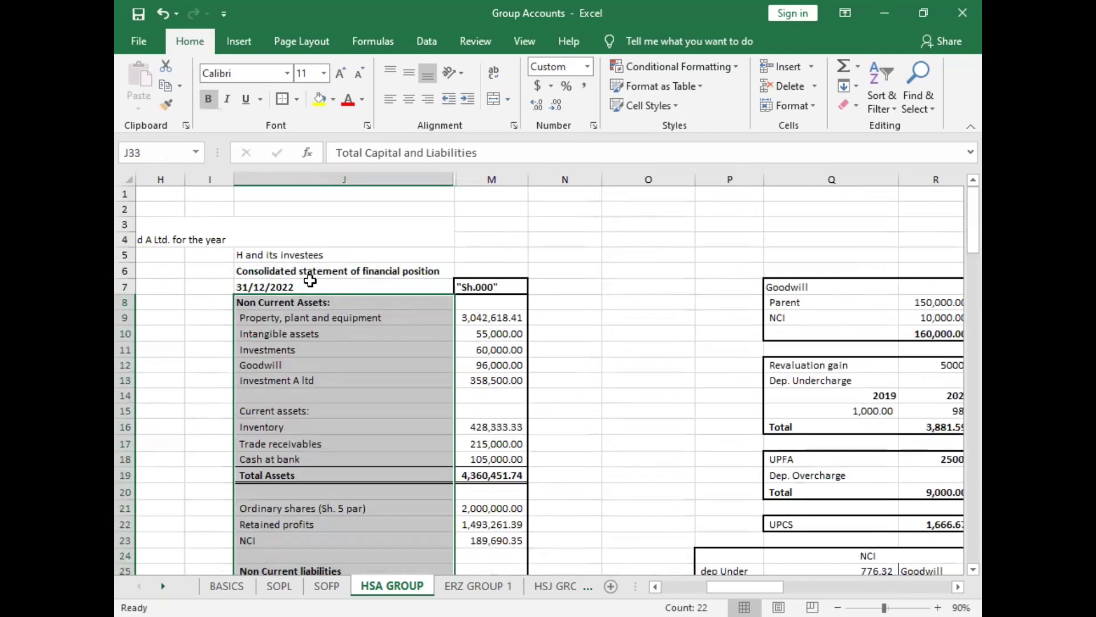
Step: Merge and centre the two title lines across J6:M6 and J5:M5, and centre the date in J7
{"action": "left_click_drag", "start_coordinate": [312, 271], "coordinate": [474, 270]}
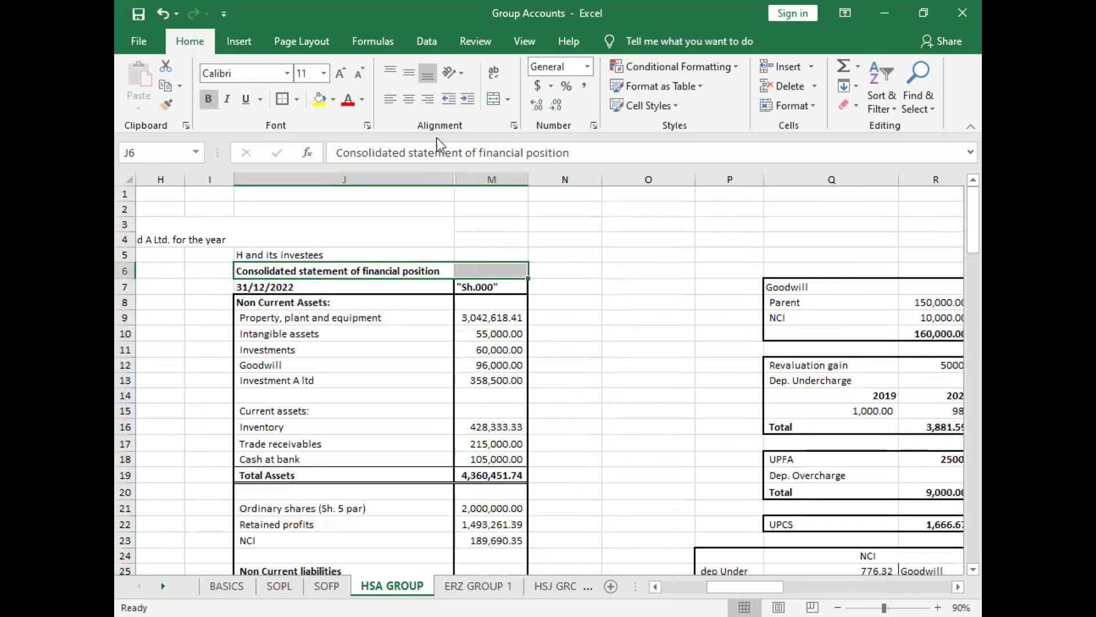
{"action": "left_click", "coordinate": [494, 99]}
{"action": "left_click_drag", "start_coordinate": [282, 256], "coordinate": [481, 256]}
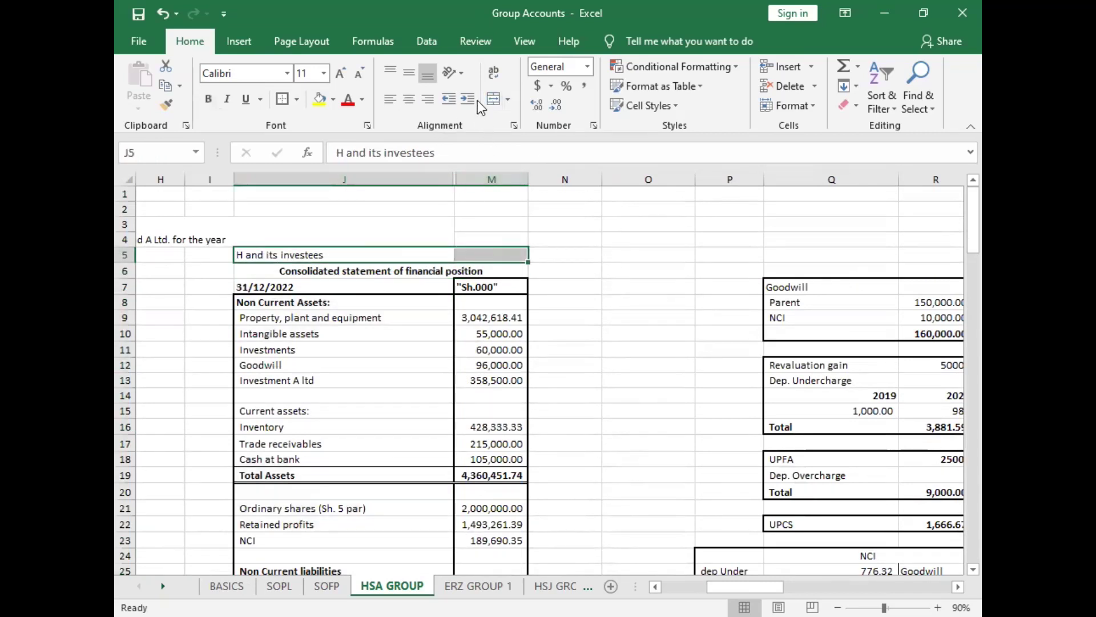
{"action": "left_click", "coordinate": [495, 100]}
{"action": "left_click", "coordinate": [278, 289]}
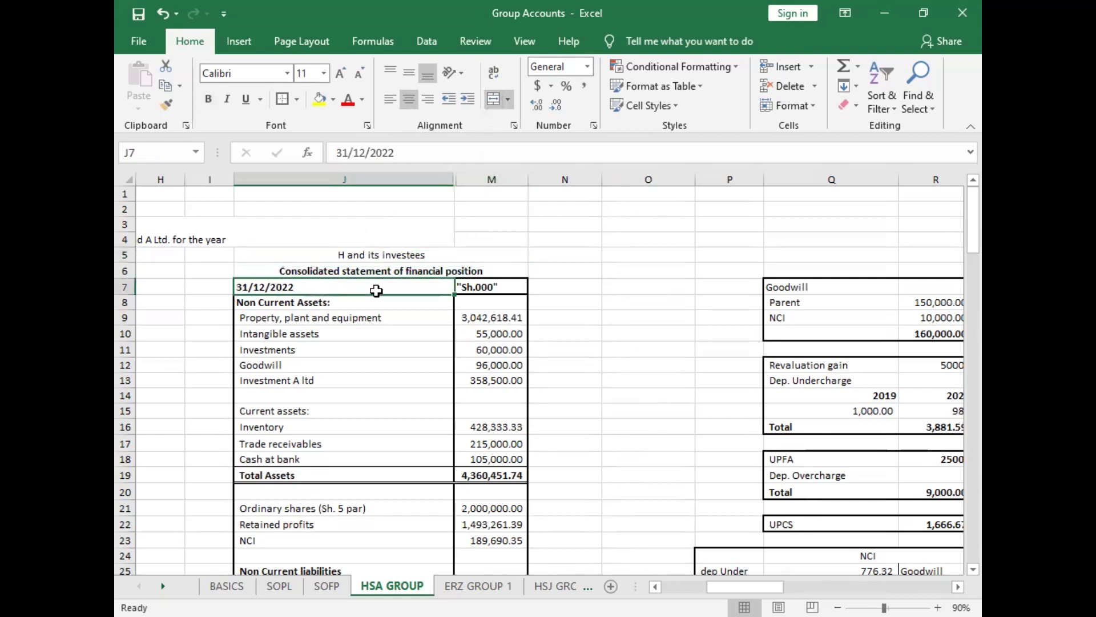
{"action": "left_click", "coordinate": [413, 102]}
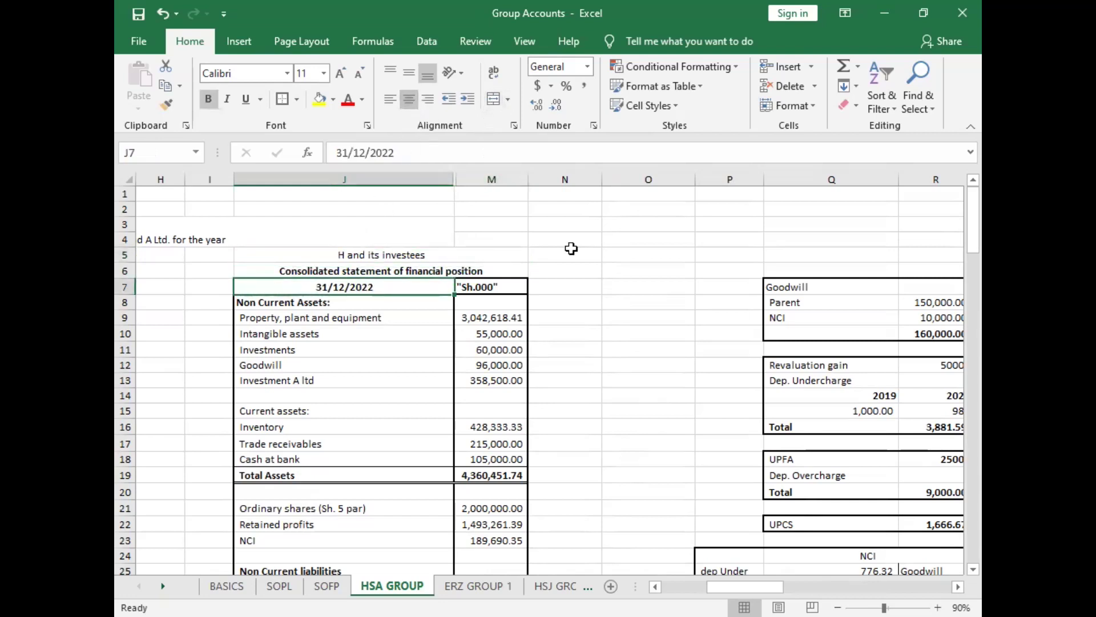
{"action": "left_click", "coordinate": [644, 267]}
Step: Make the "H and its investees" title bold and apply a thick outside border around the heading block J5:M7
{"action": "left_click", "coordinate": [320, 256]}
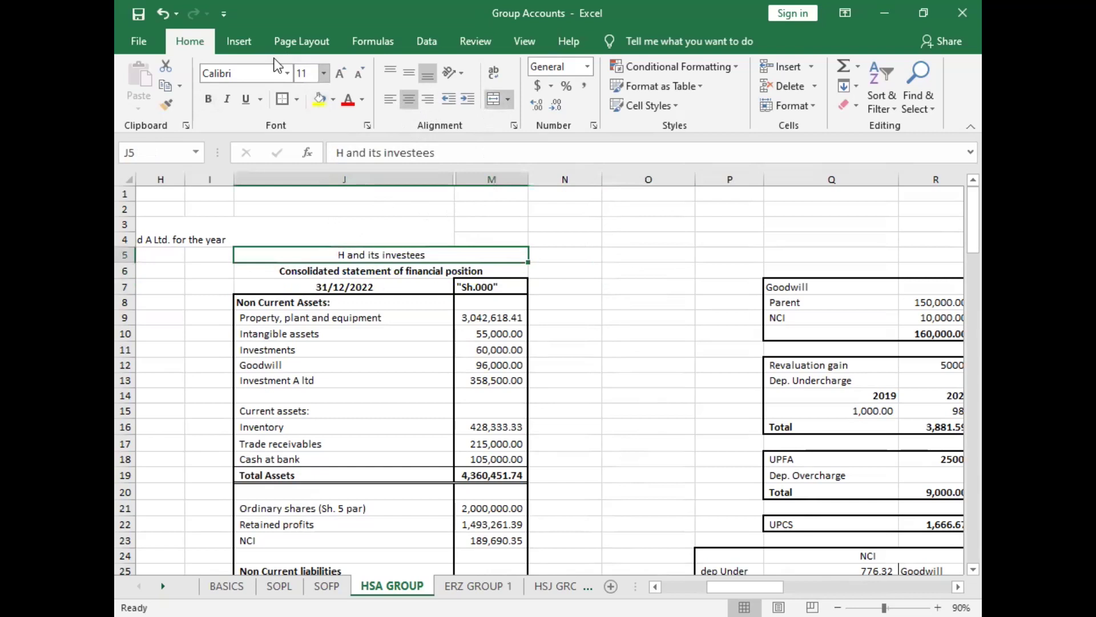
{"action": "left_click", "coordinate": [209, 100]}
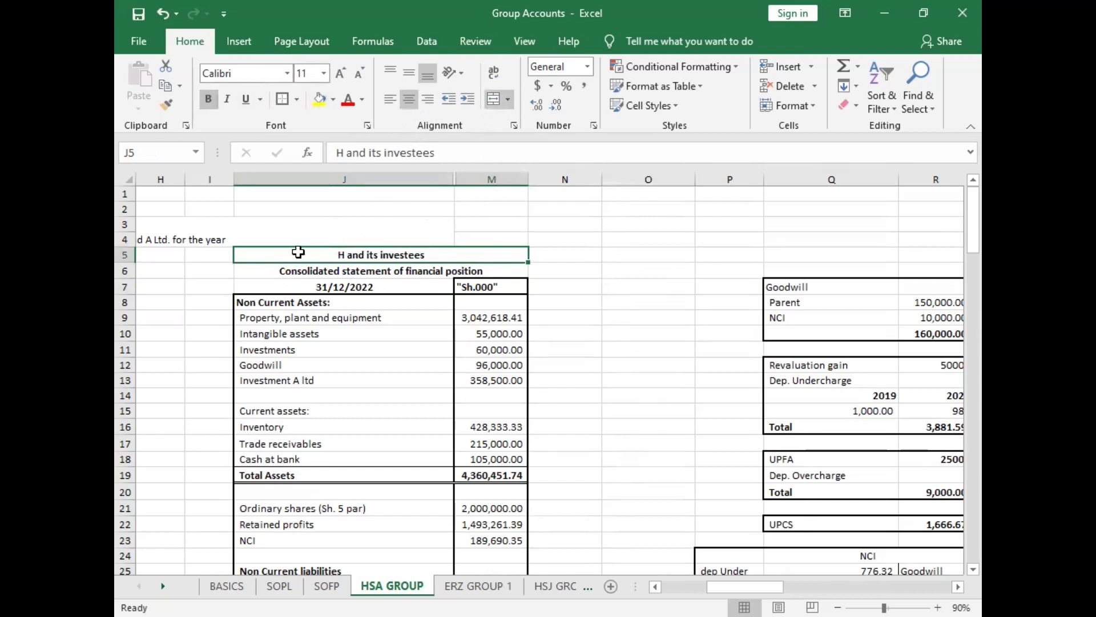
{"action": "left_click_drag", "start_coordinate": [298, 255], "coordinate": [296, 279]}
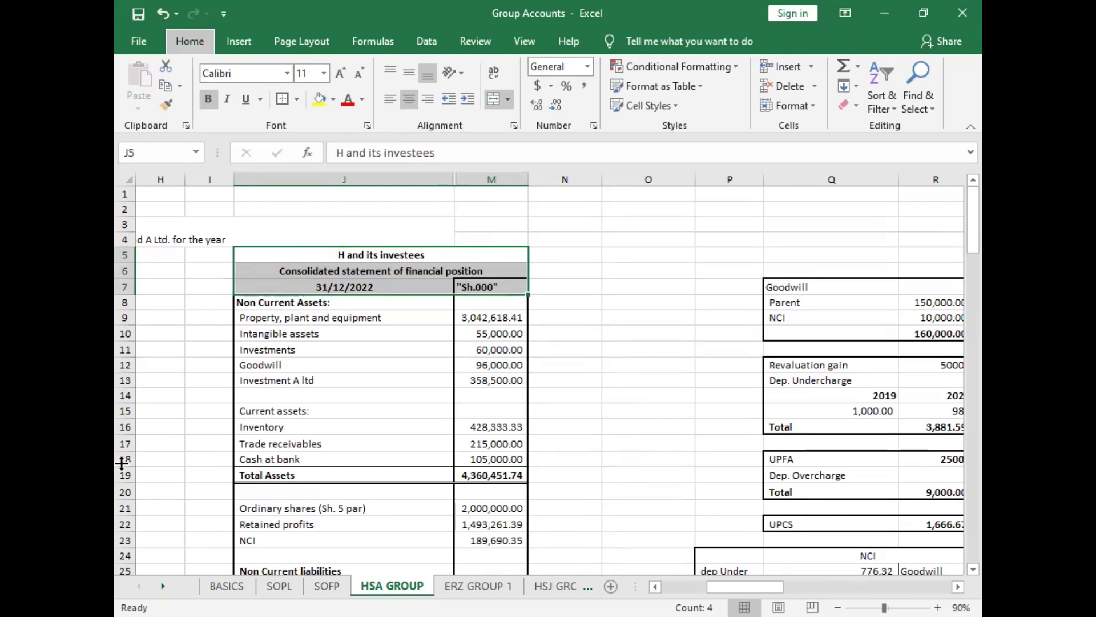
{"action": "left_click", "coordinate": [631, 400]}
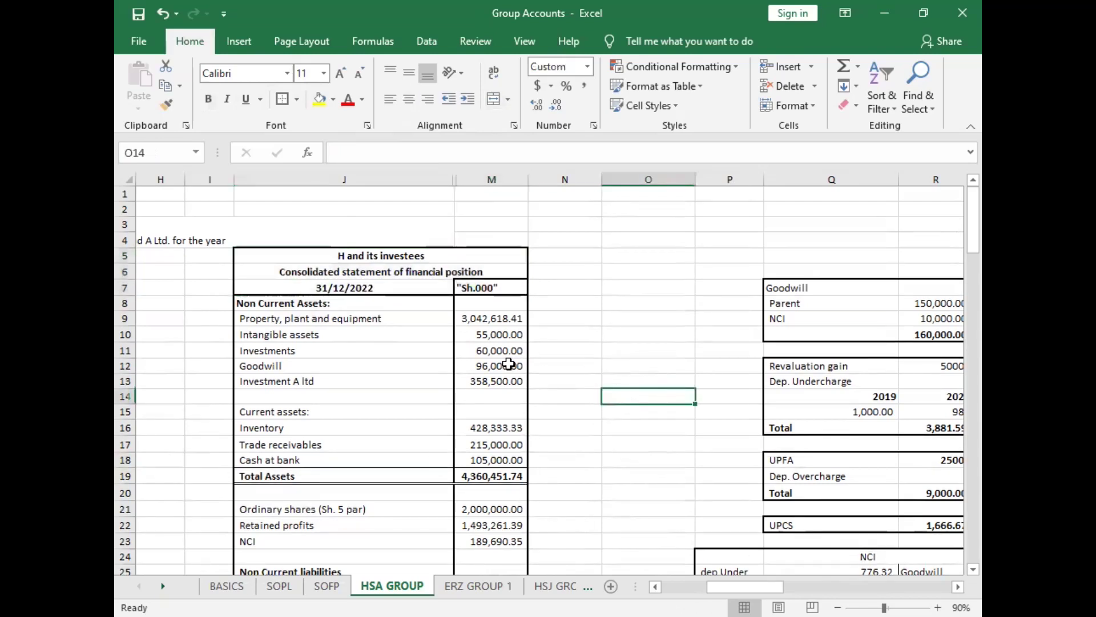
Step: Review the finished consolidated statement alongside the draft statements of H Ltd., S Ltd. and A Ltd
{"action": "scroll", "coordinate": [538, 341], "scroll_direction": "down", "scroll_amount": 4}
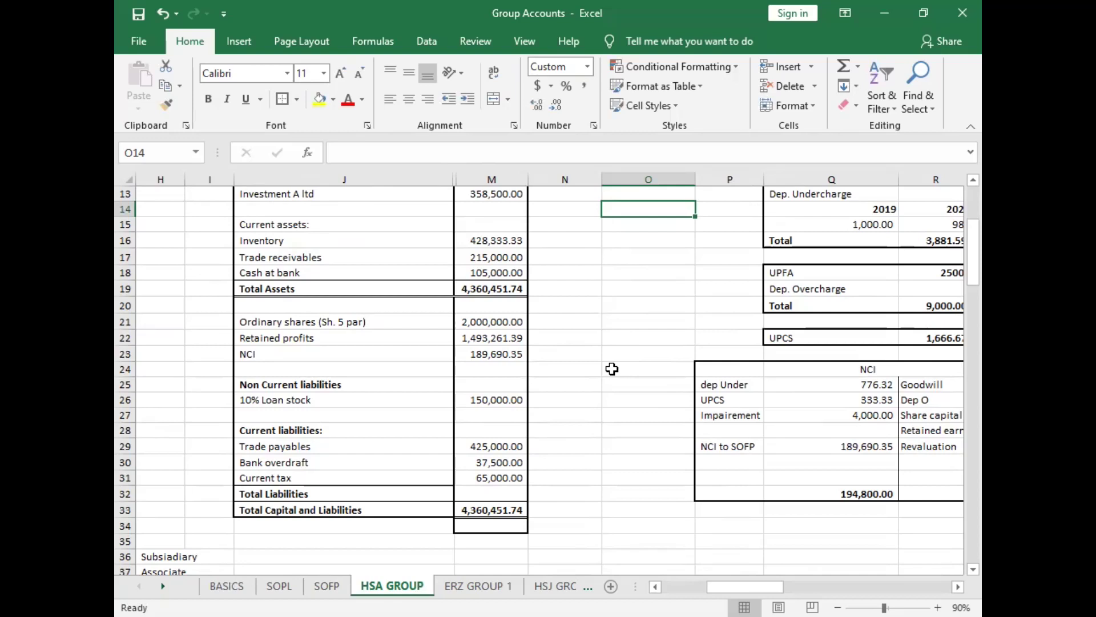
{"action": "scroll", "coordinate": [601, 369], "scroll_direction": "up", "scroll_amount": 4}
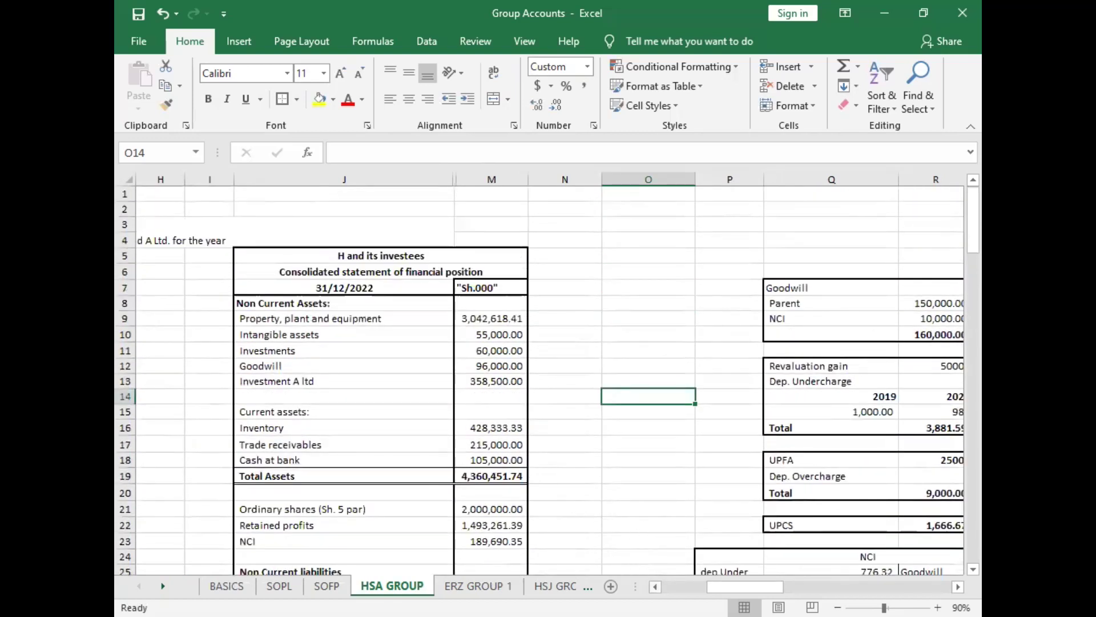
{"action": "left_click", "coordinate": [655, 586]}
{"action": "scroll", "coordinate": [365, 400], "scroll_direction": "left", "scroll_amount": 4}
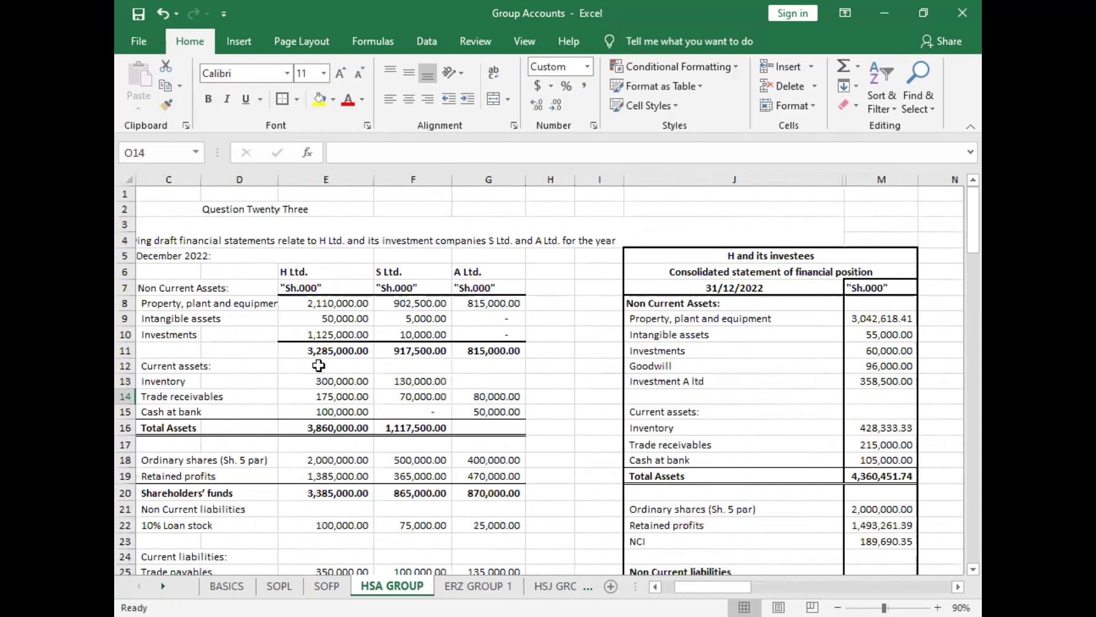
{"action": "scroll", "coordinate": [319, 365], "scroll_direction": "down", "scroll_amount": 3}
{"action": "scroll", "coordinate": [318, 366], "scroll_direction": "down", "scroll_amount": 2}
{"action": "scroll", "coordinate": [768, 420], "scroll_direction": "up", "scroll_amount": 2}
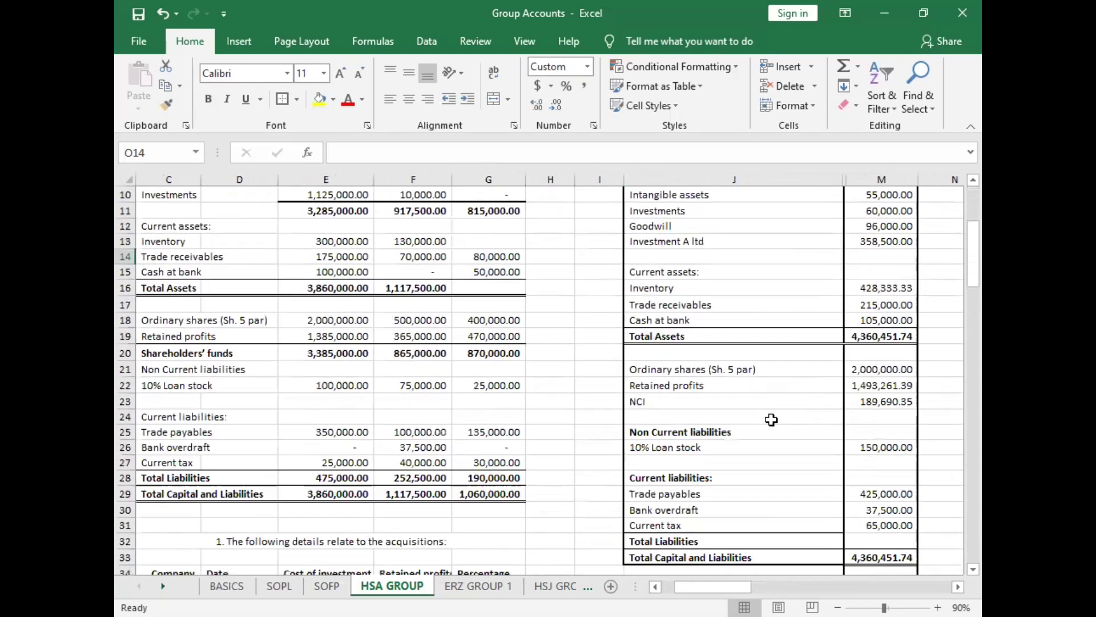